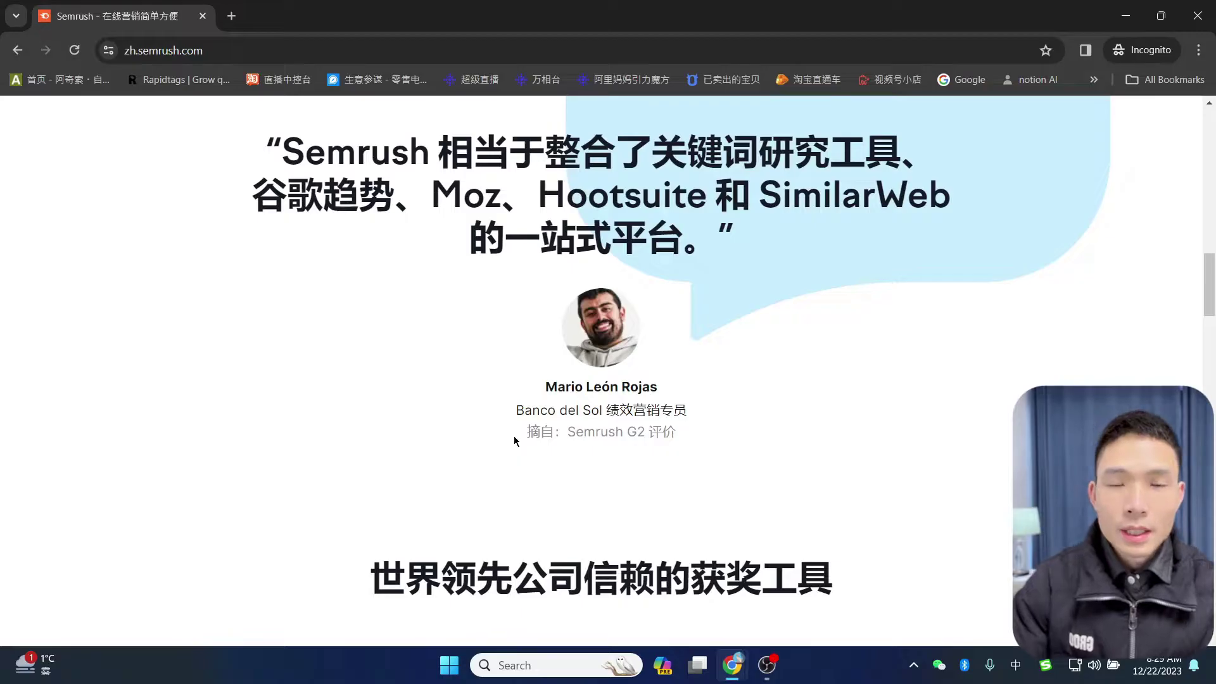
Switch the Semrush homepage language to English and back to 中文.
scroll(633, 396, "down", 5)
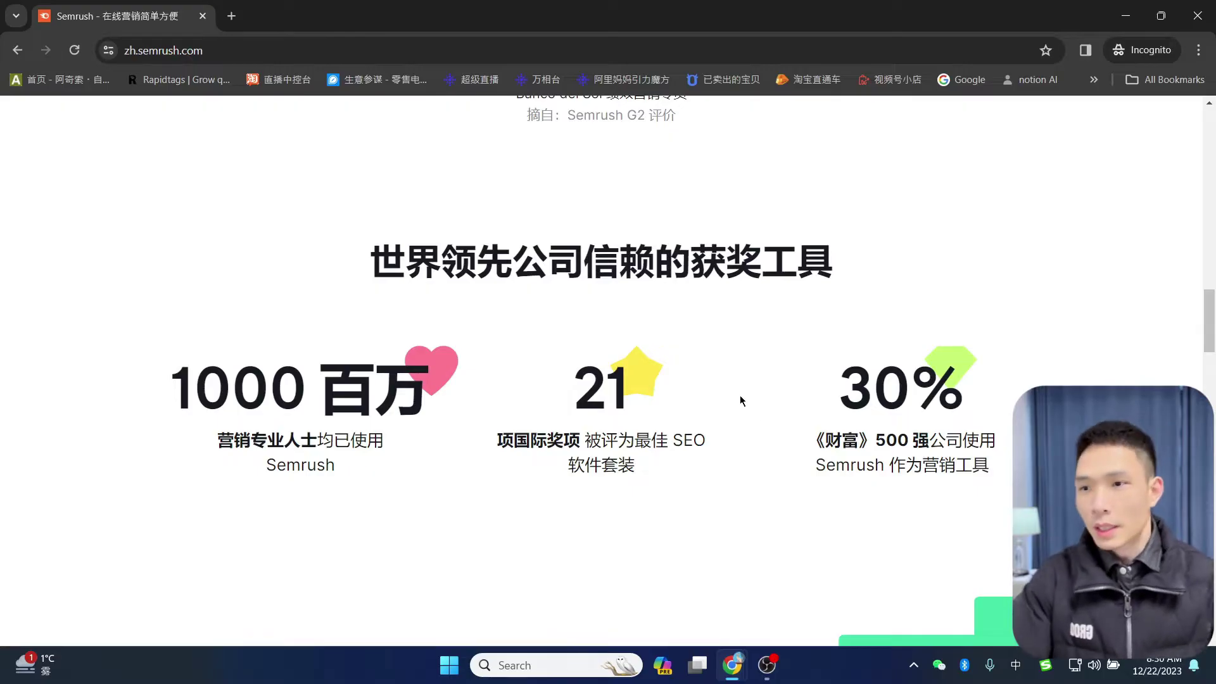
scroll(746, 398, "up", 15)
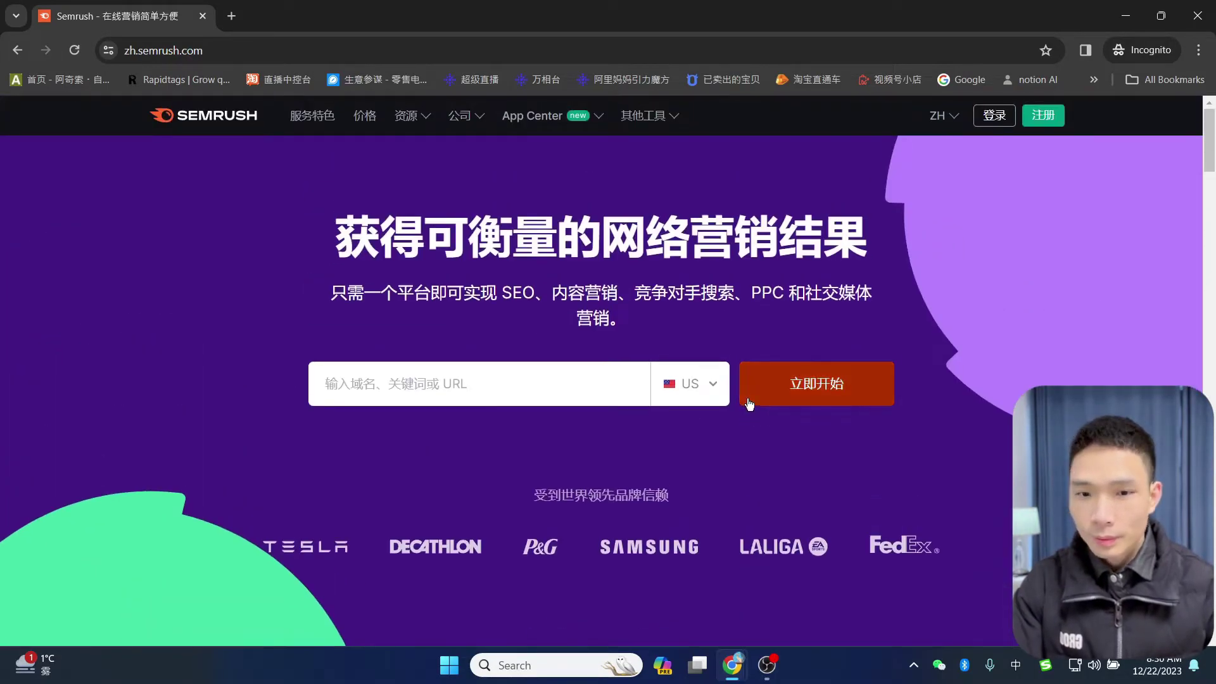
left_click(955, 116)
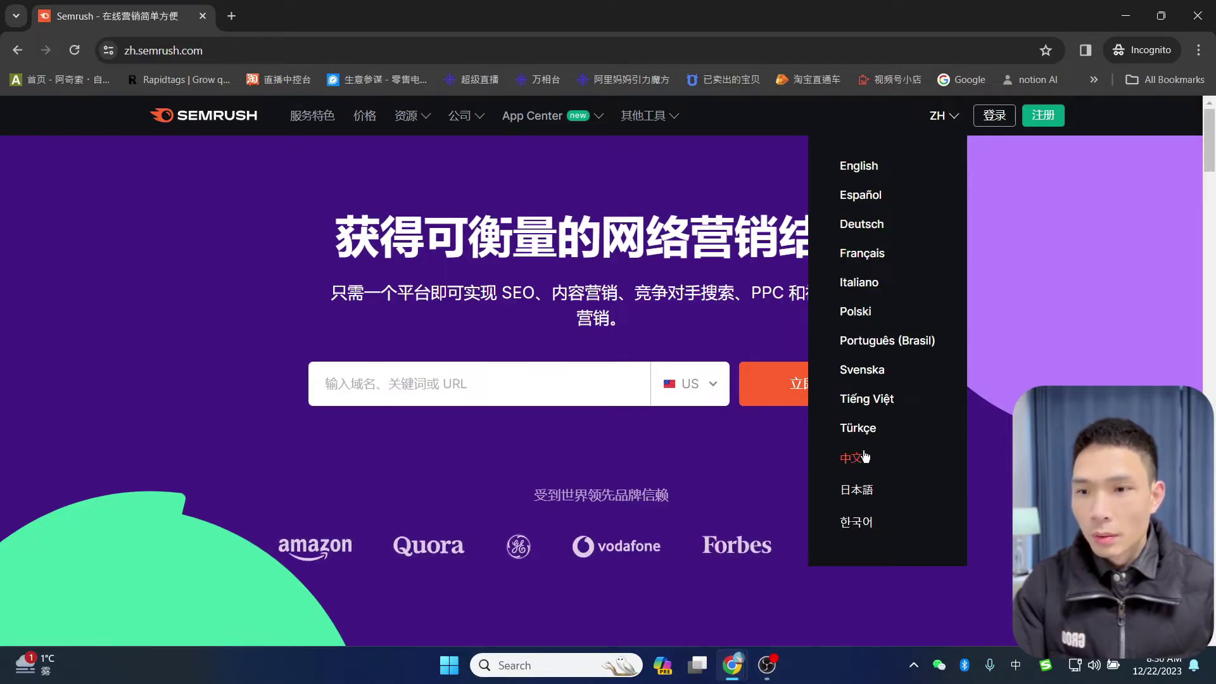
left_click(890, 175)
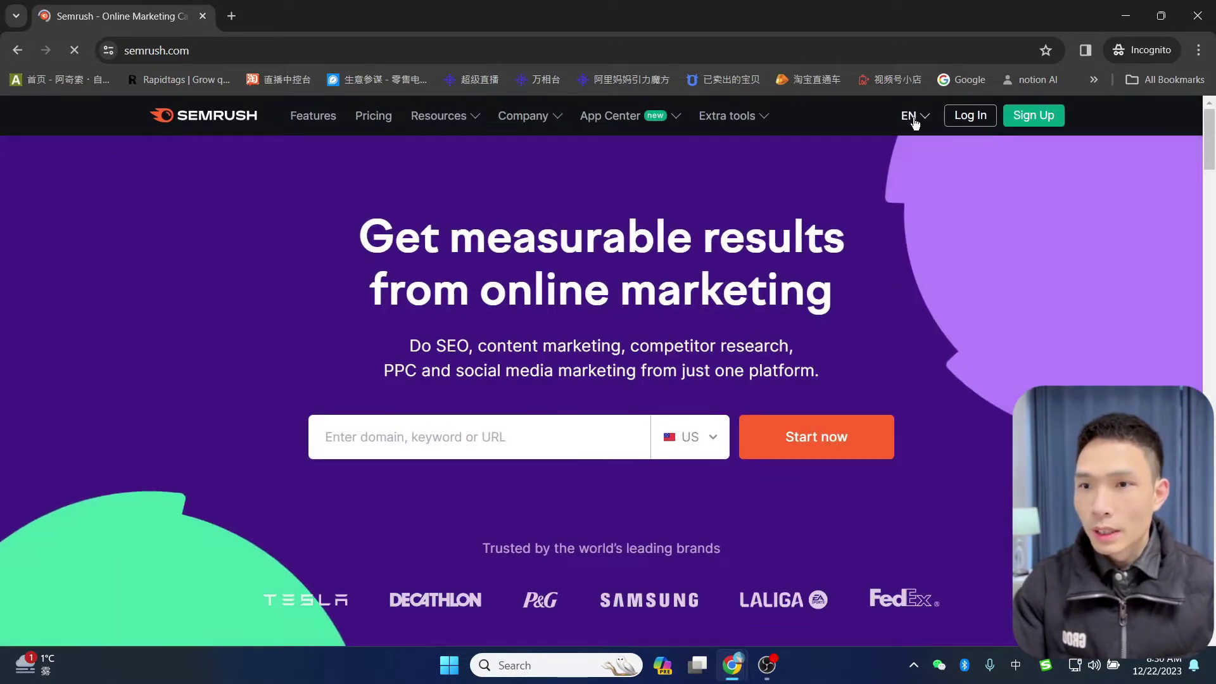
left_click(916, 118)
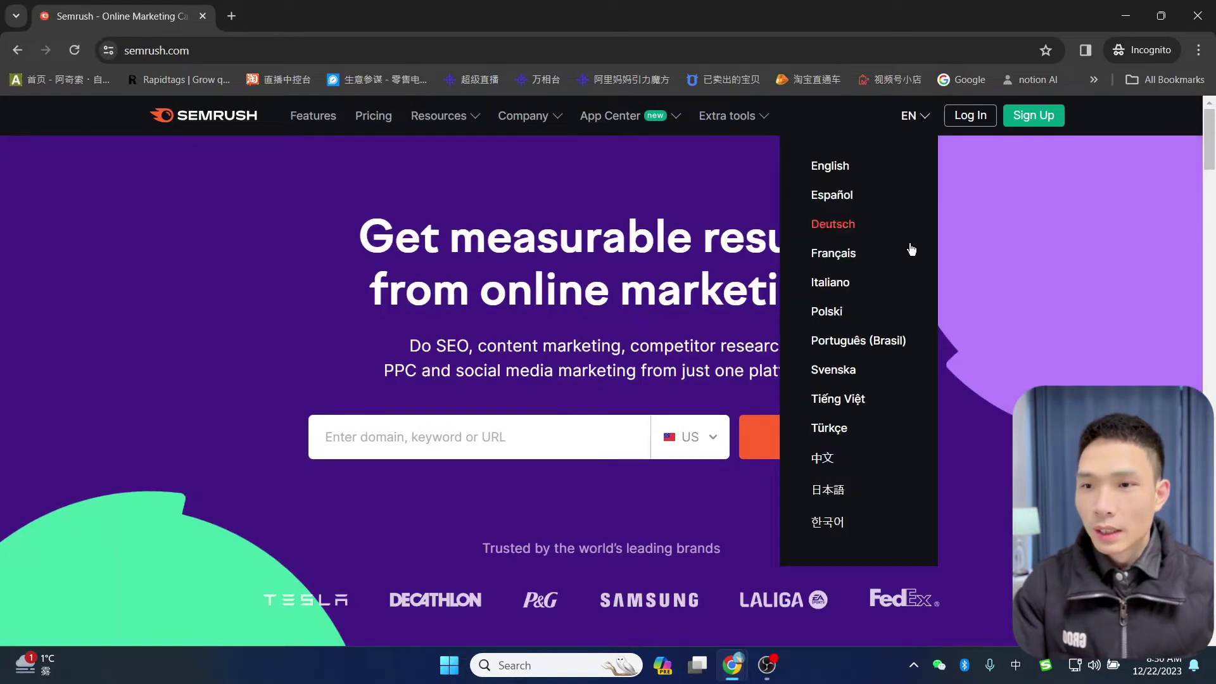
left_click(823, 459)
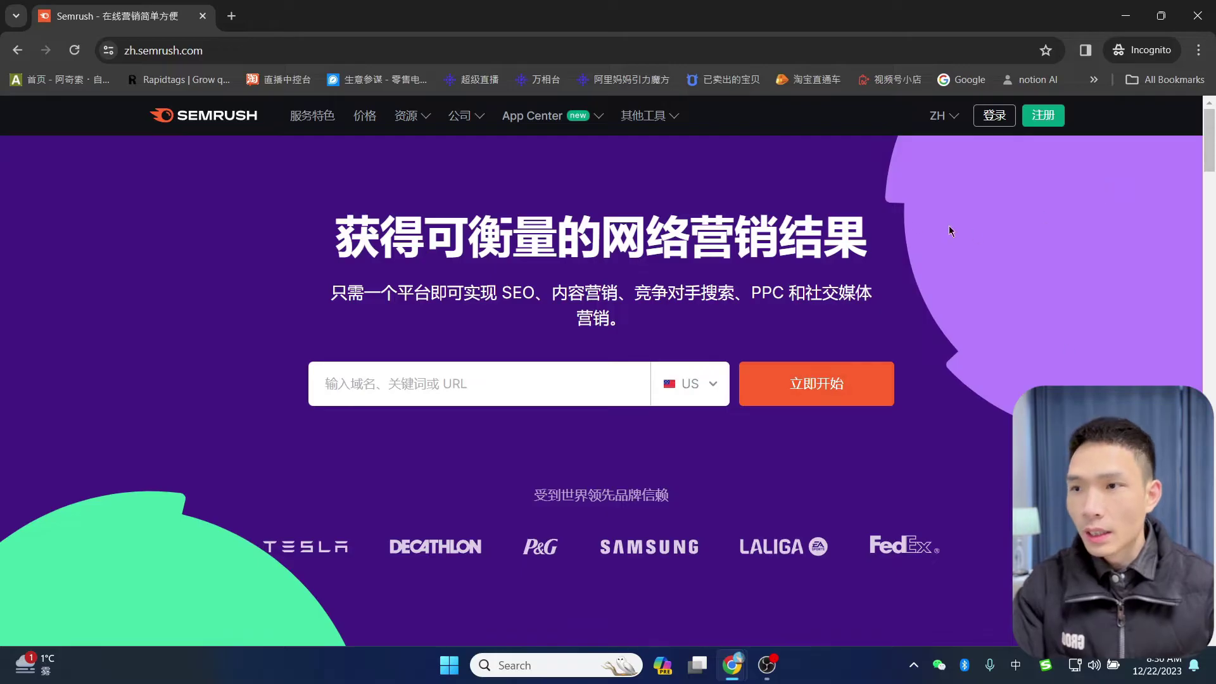
Sign up for a Semrush account through Google, entering the Google account's e-mail address and password.
left_click(1043, 115)
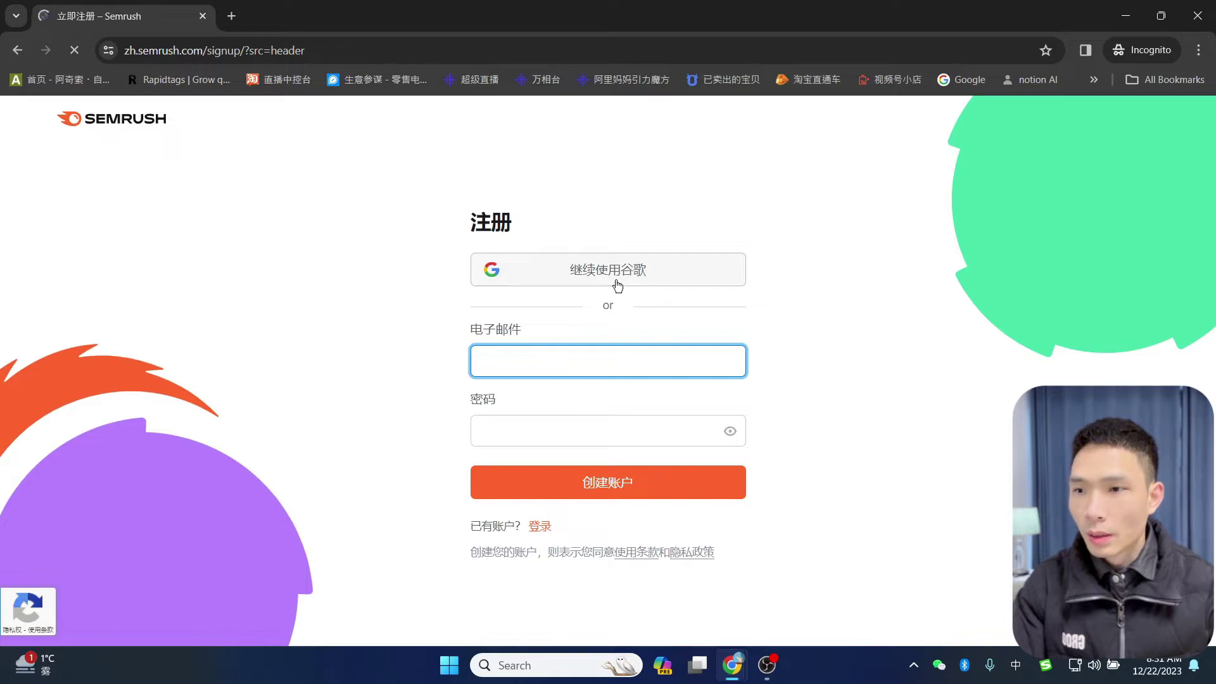
left_click(632, 277)
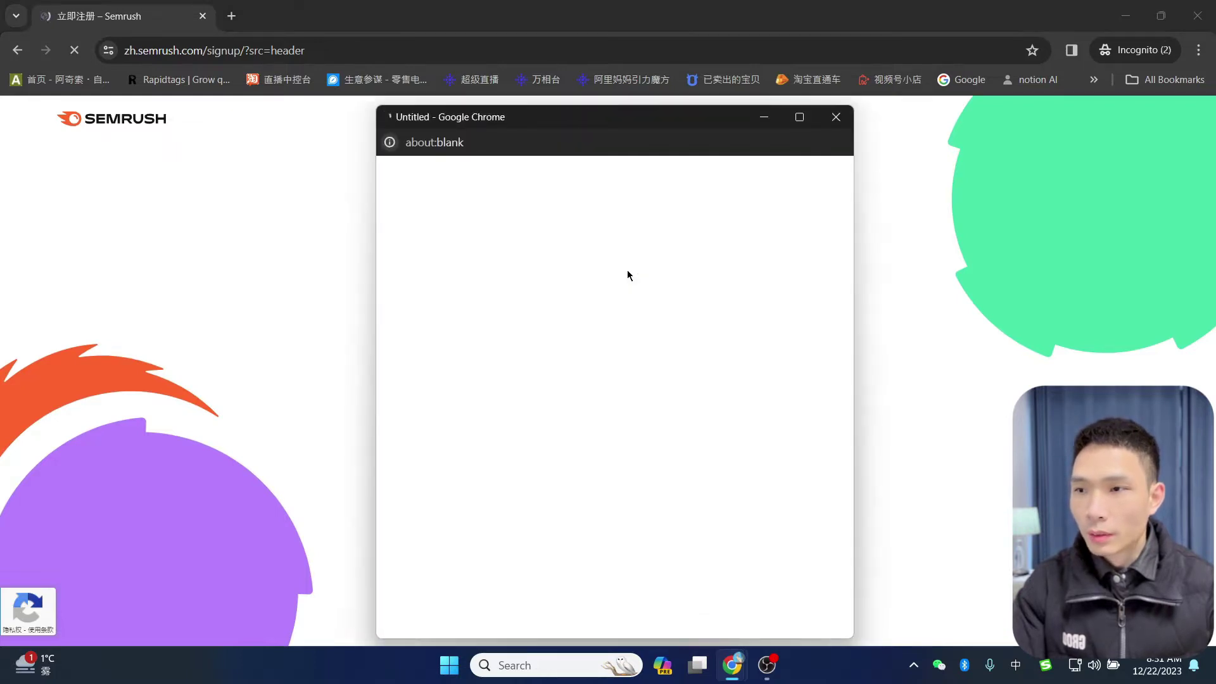
key("ctrl+v")
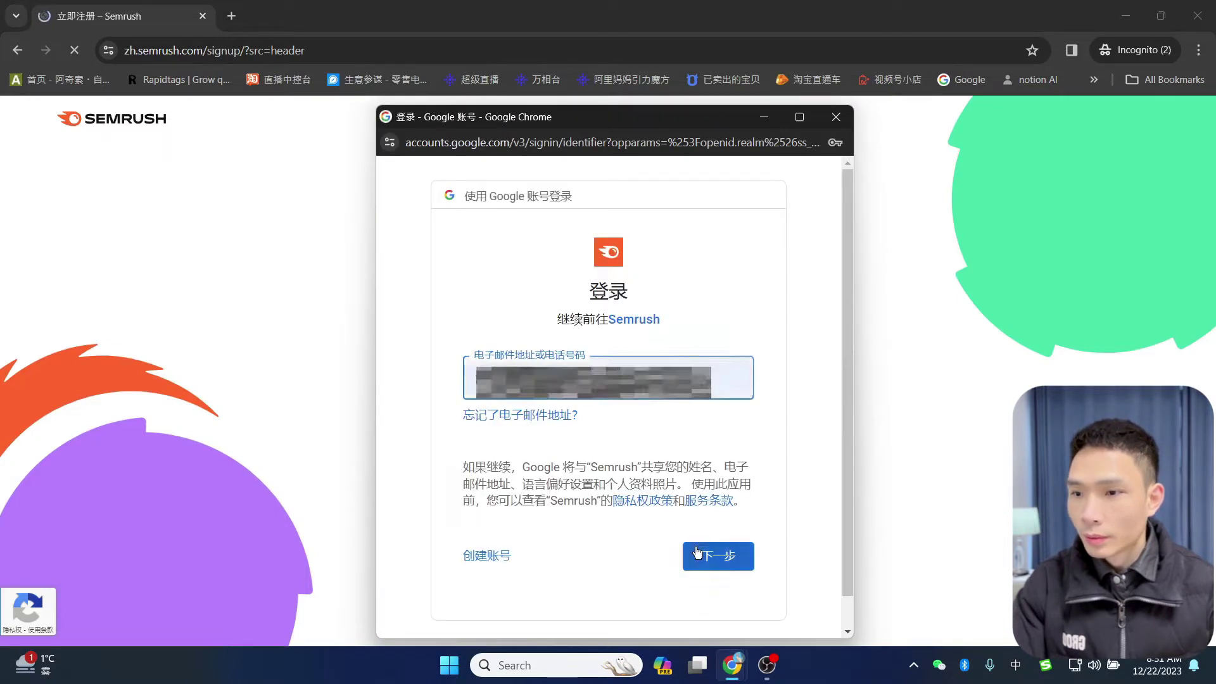
left_click(698, 547)
type("********")
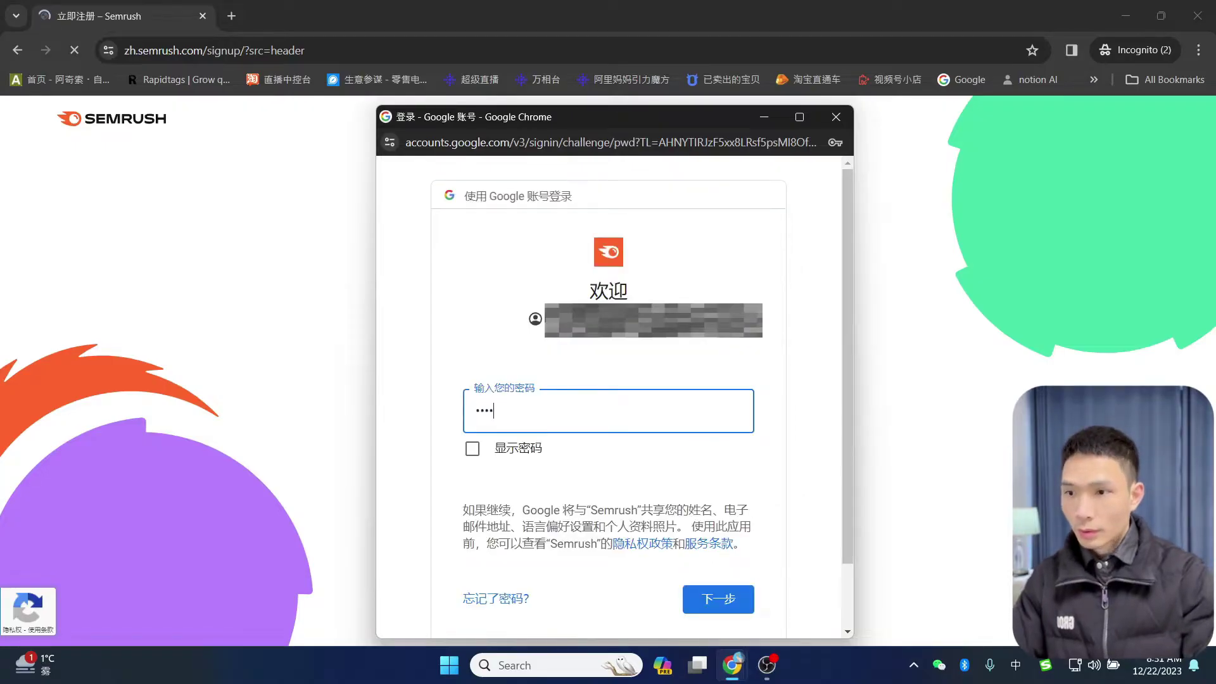
type("****")
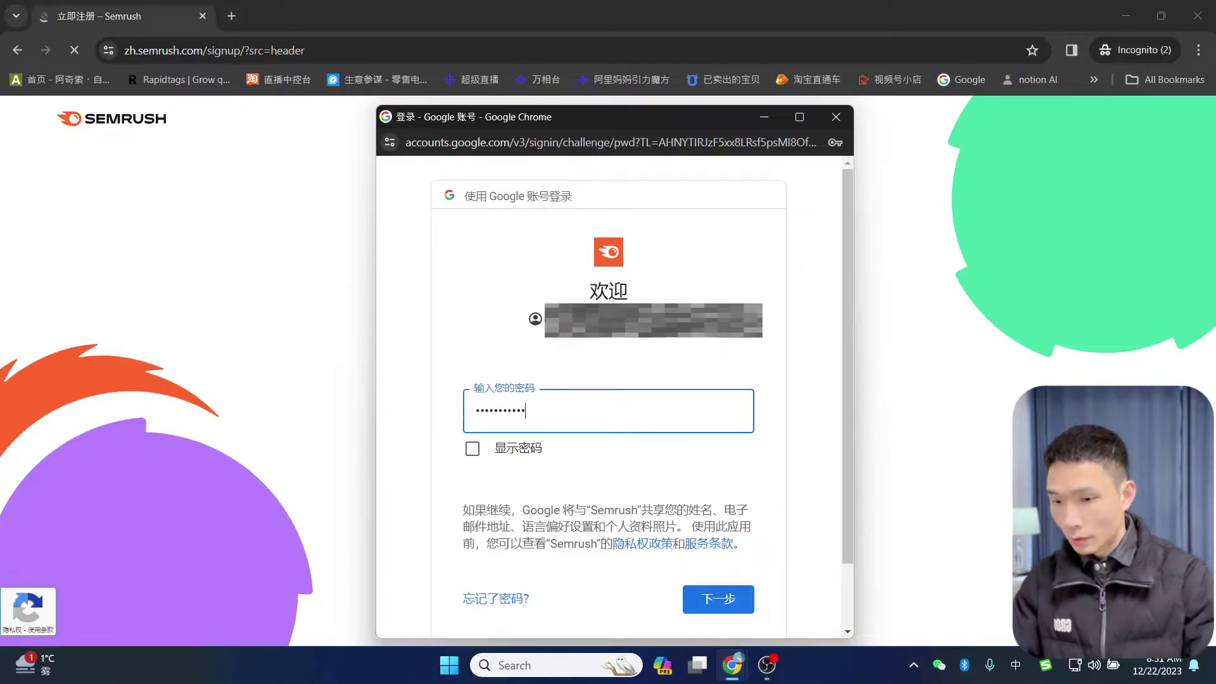
left_click(735, 594)
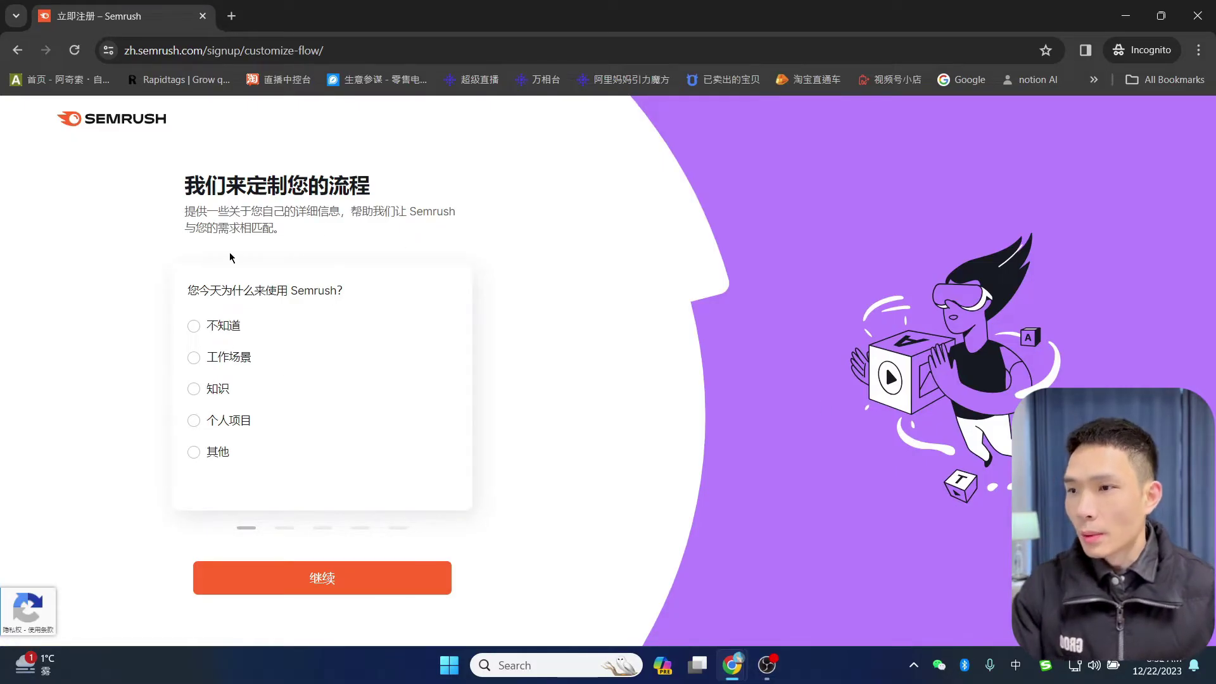
Complete the onboarding survey with purpose 工作场景, company size 2-5, SEO experience 6 个月到 2 年 and monthly budget 不超过 30 美元.
left_click(194, 359)
left_click(306, 573)
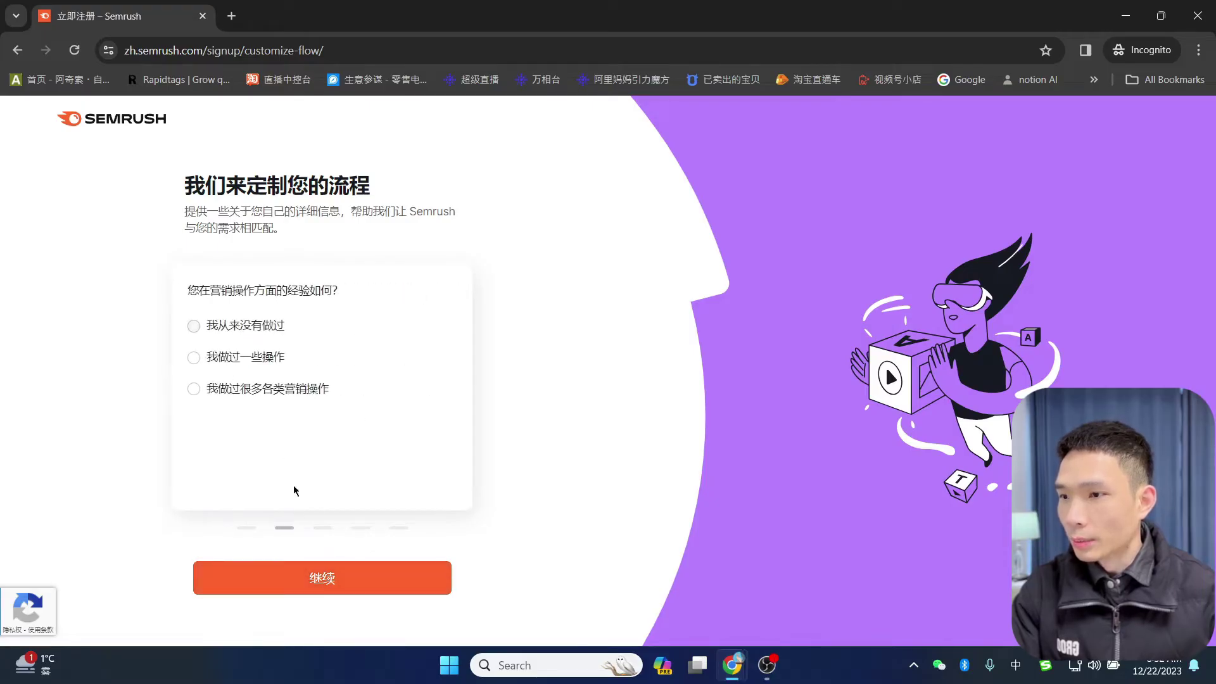
left_click(297, 567)
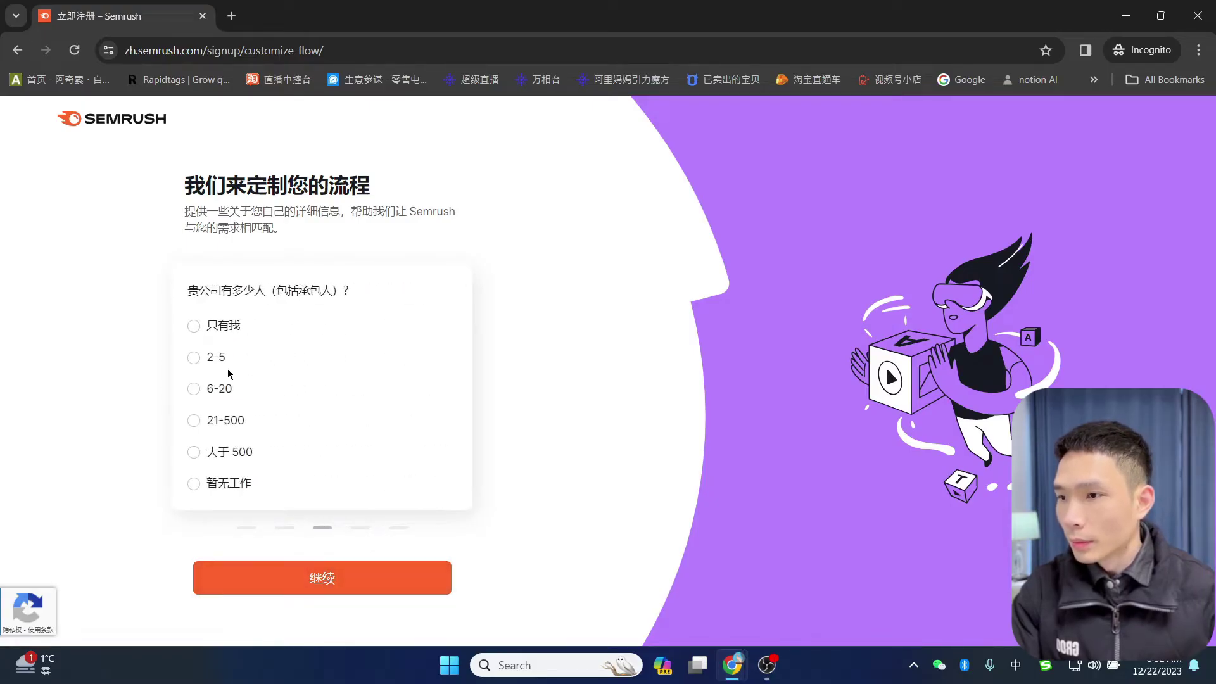
left_click(209, 364)
left_click(271, 569)
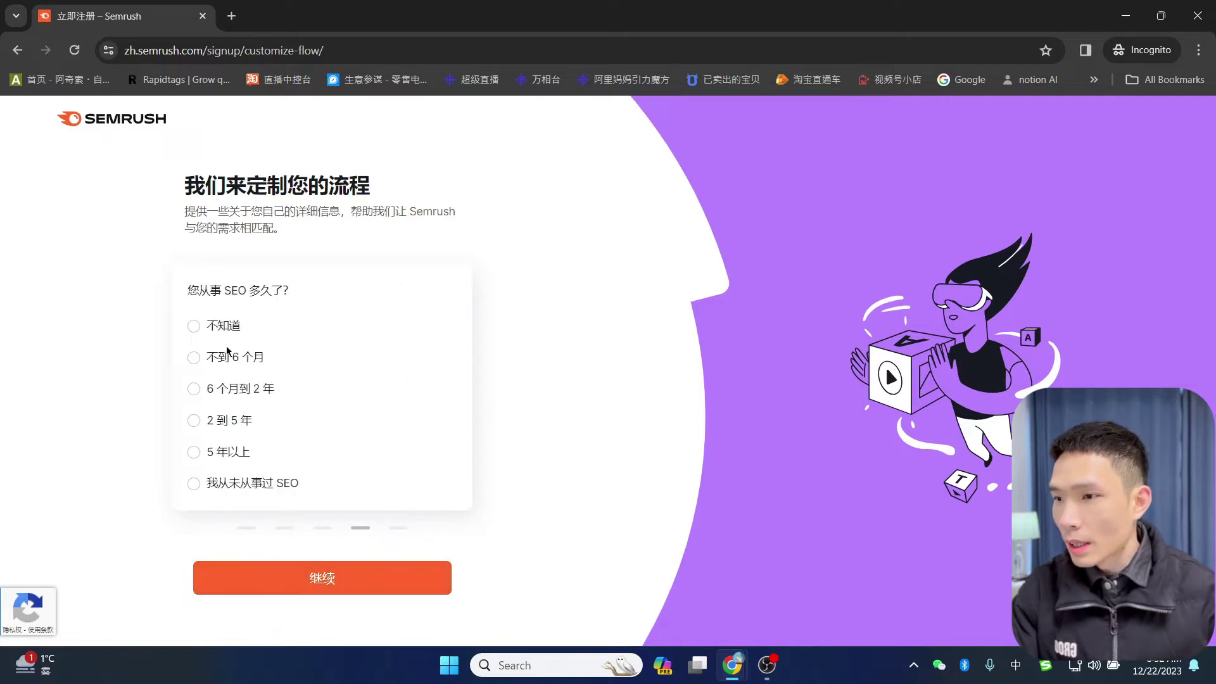
left_click(217, 389)
left_click(324, 580)
left_click(195, 357)
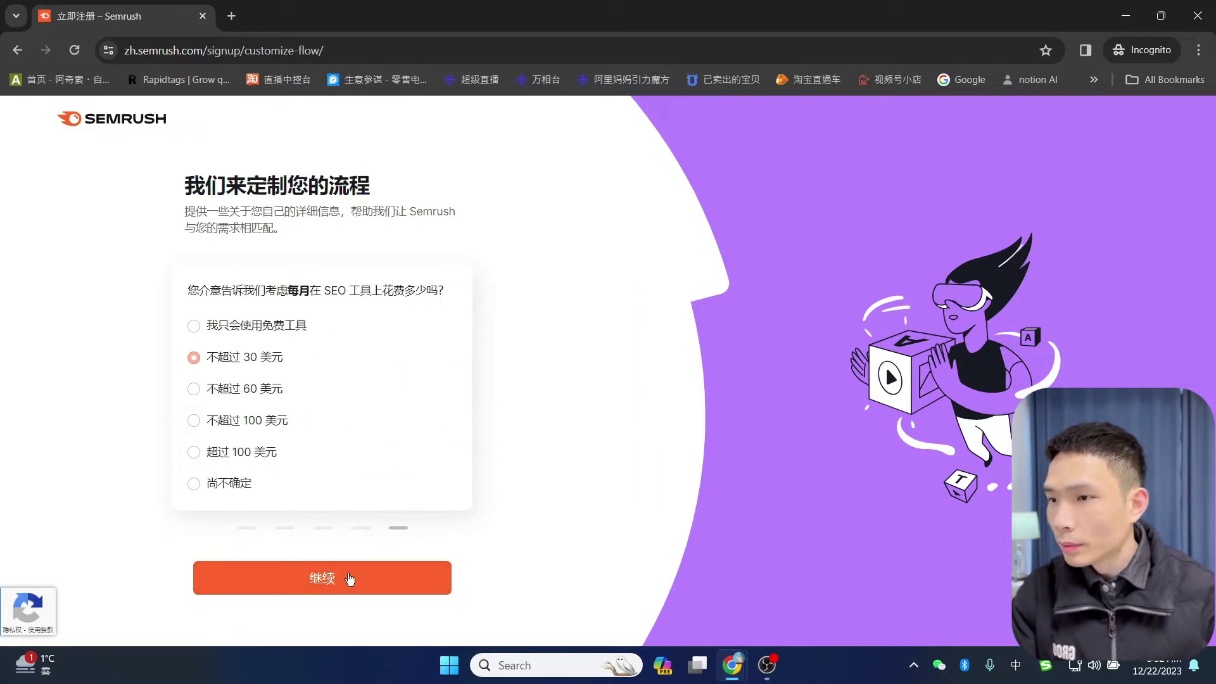
left_click(343, 584)
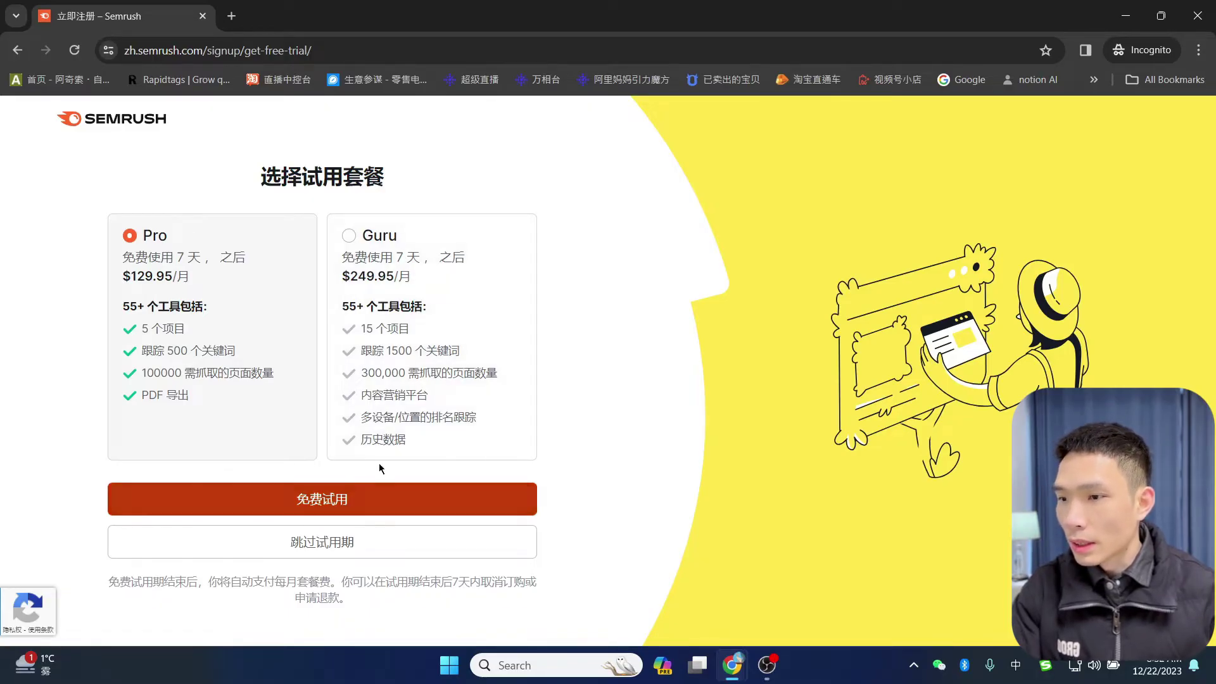
Choose the Pro plan's 7-day free trial, checking its payment form and returning to the plan selection.
left_click(321, 501)
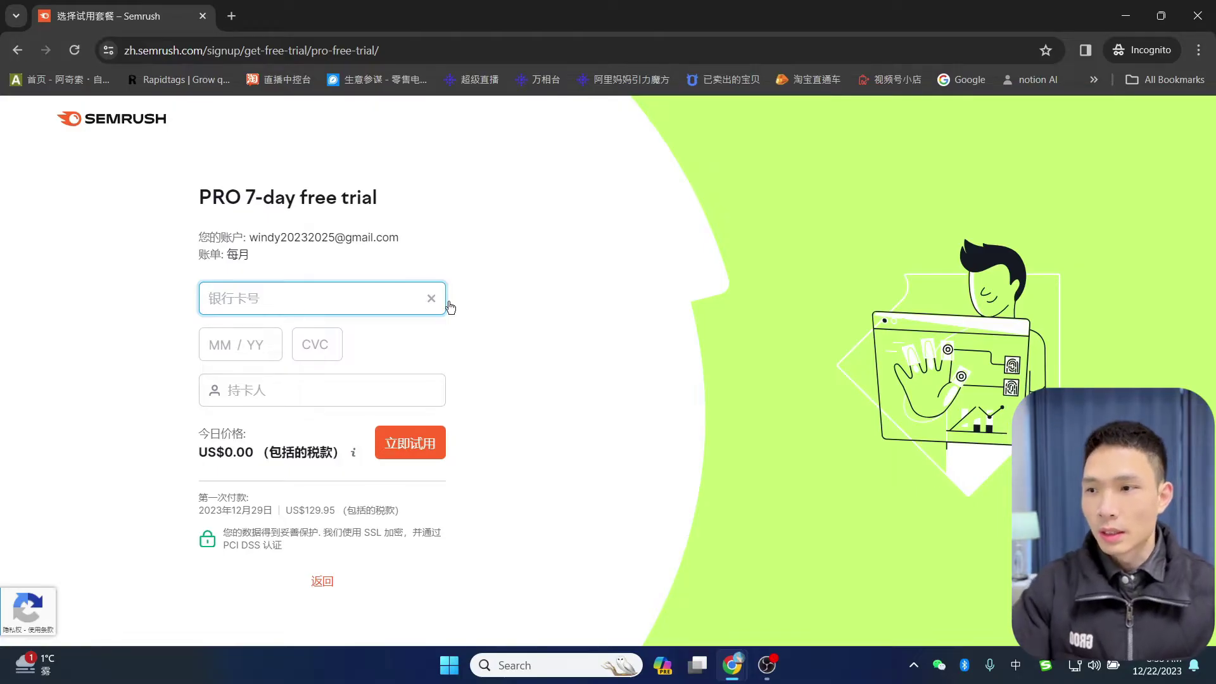
left_click(13, 57)
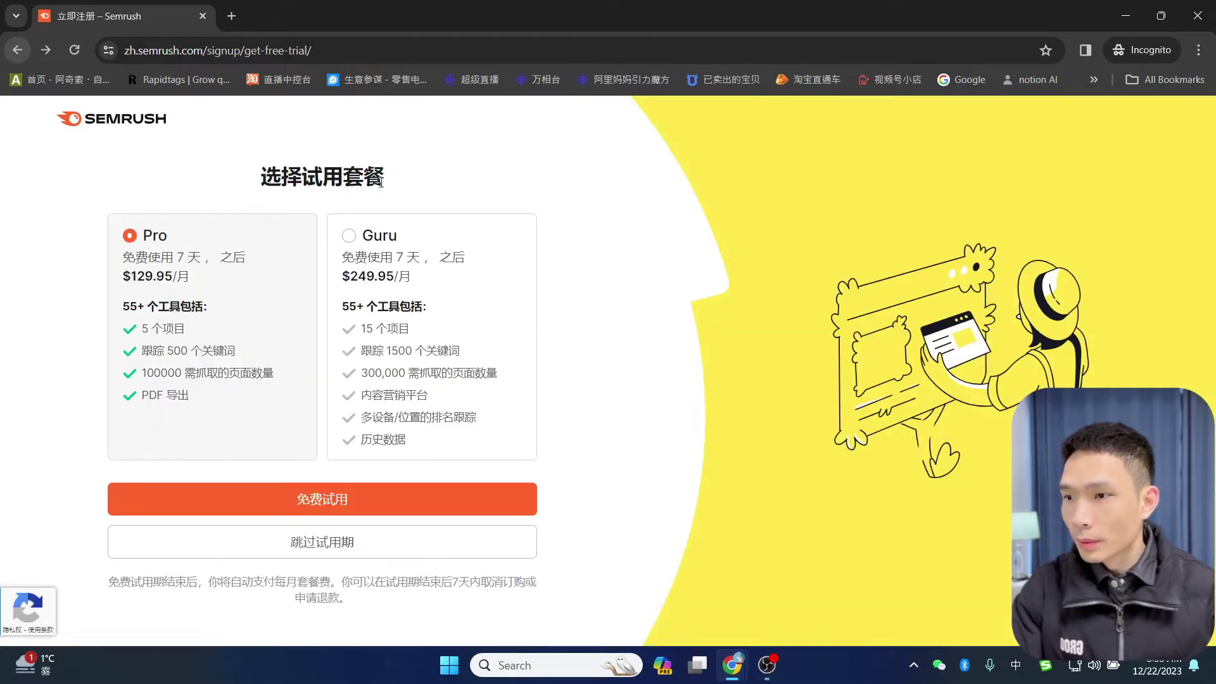
left_click(313, 557)
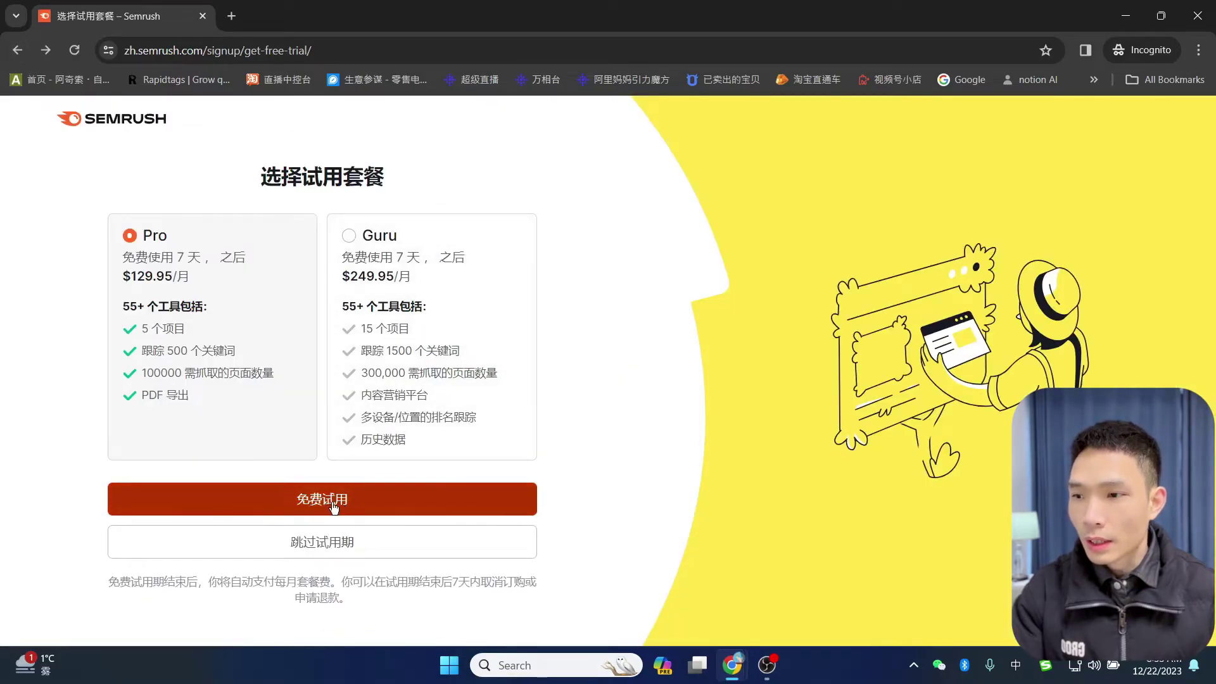
left_click(332, 504)
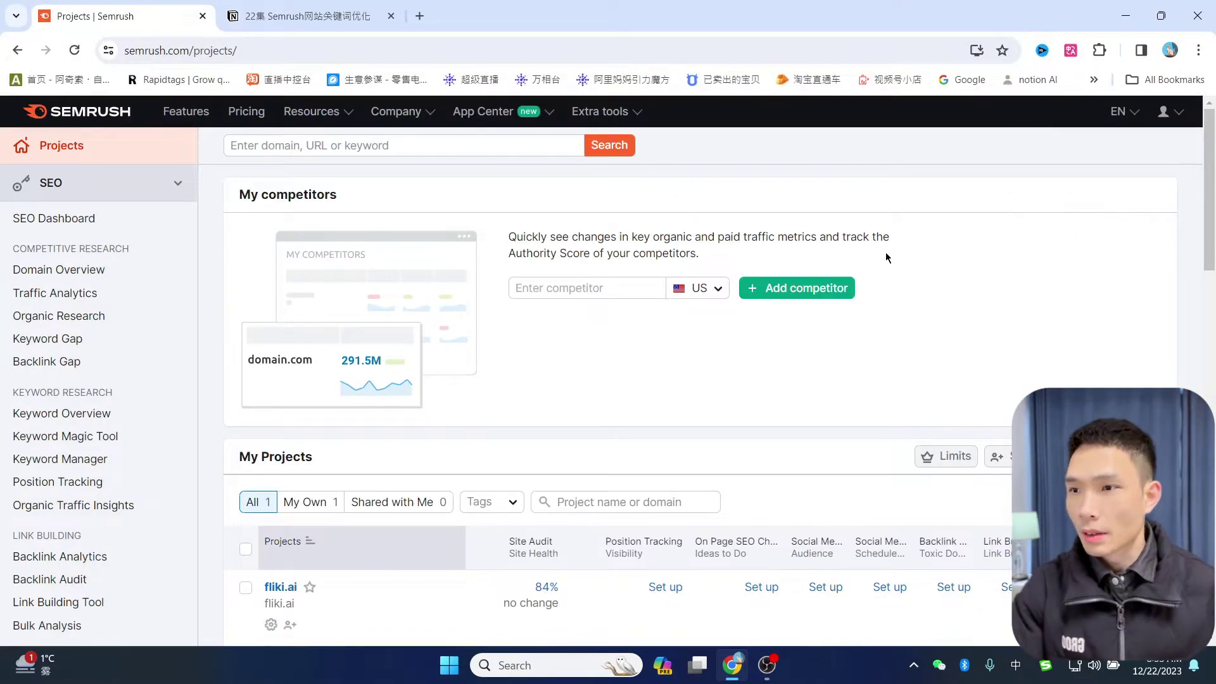
Switch the language of the logged-in Projects page to 中文.
scroll(89, 373, "down", 1)
scroll(89, 380, "up", 1)
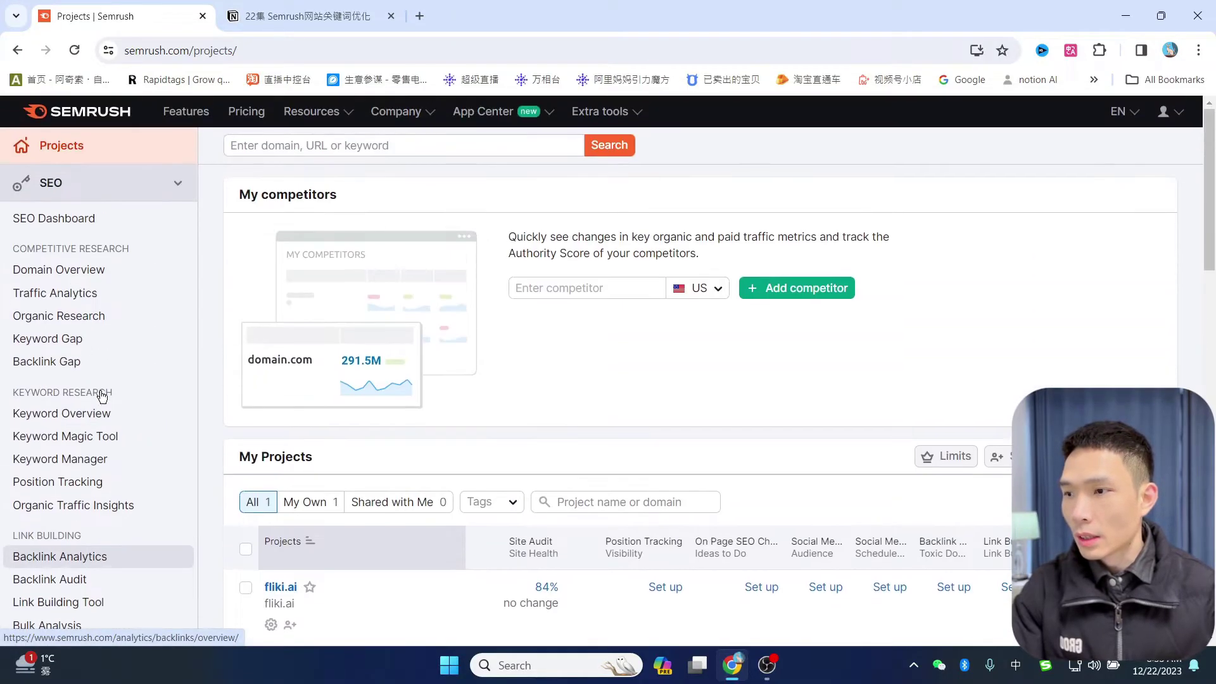
left_click(1120, 111)
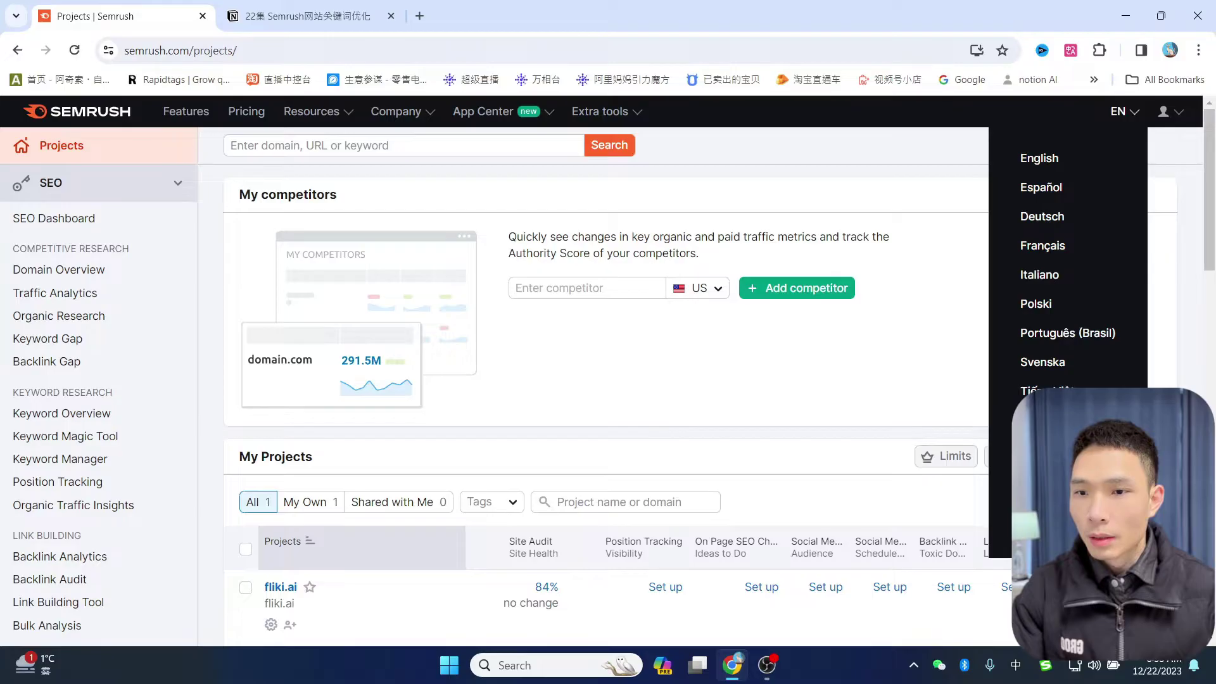
left_click(1039, 420)
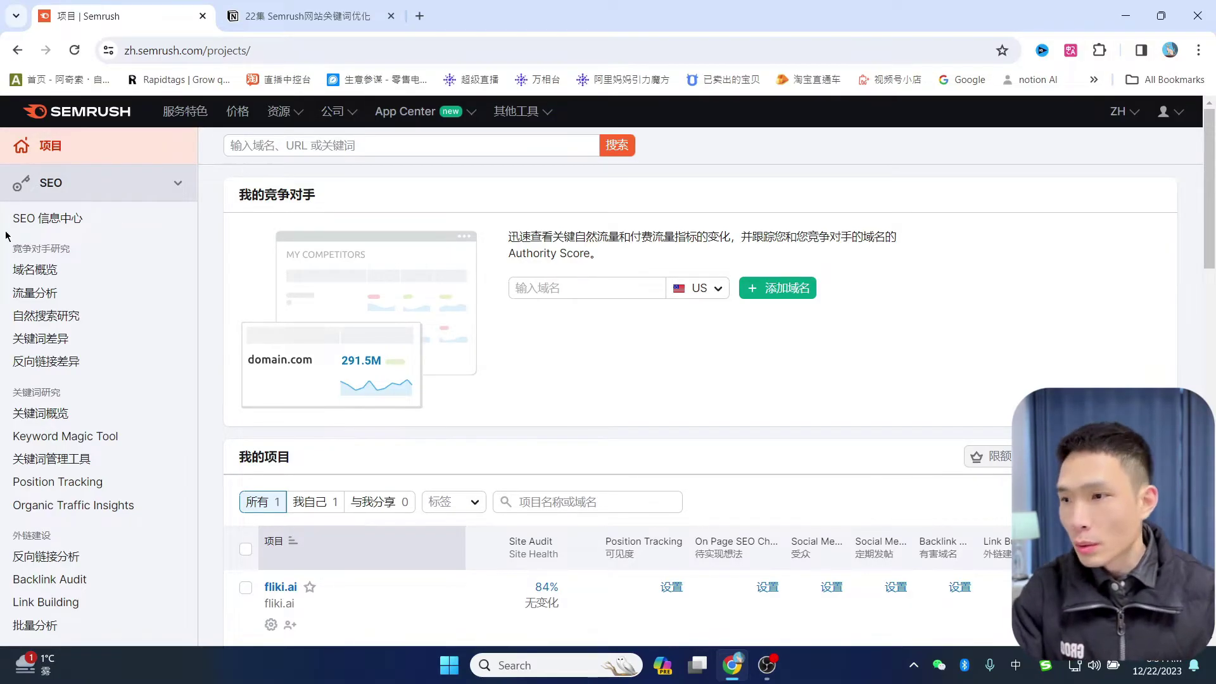
Examine the main tool categories and the SEO tool groups for competitor research, keyword research, link building and technical SEO.
left_click(144, 188)
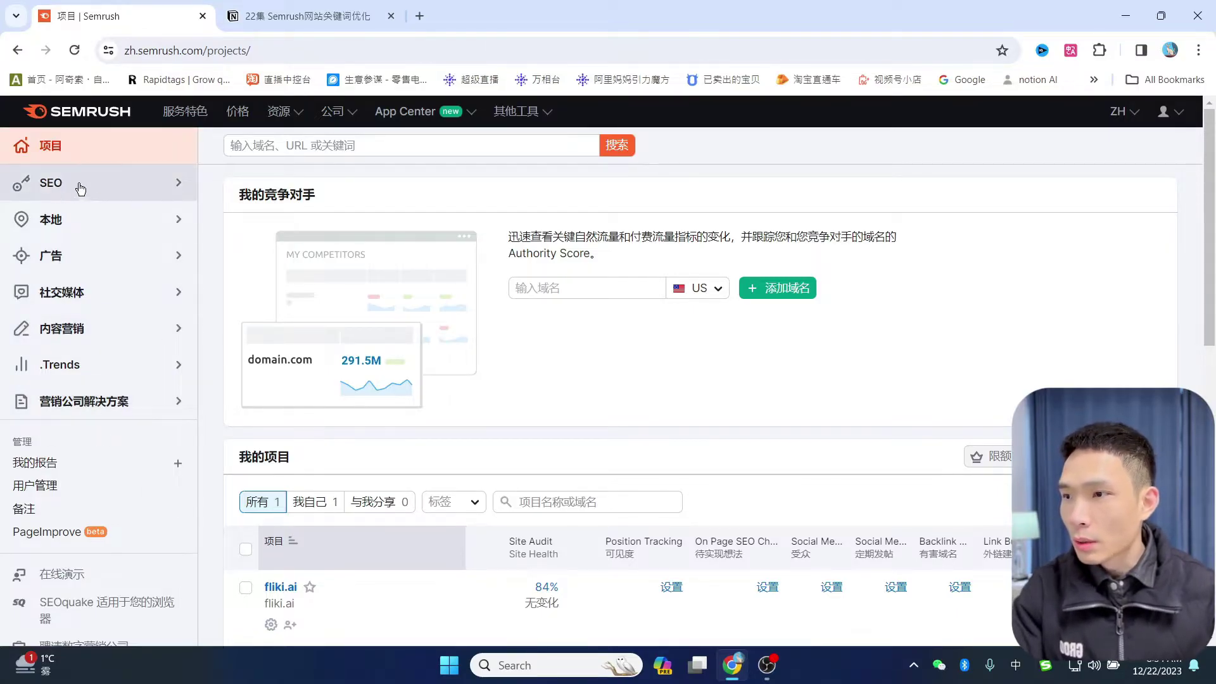
left_click(100, 185)
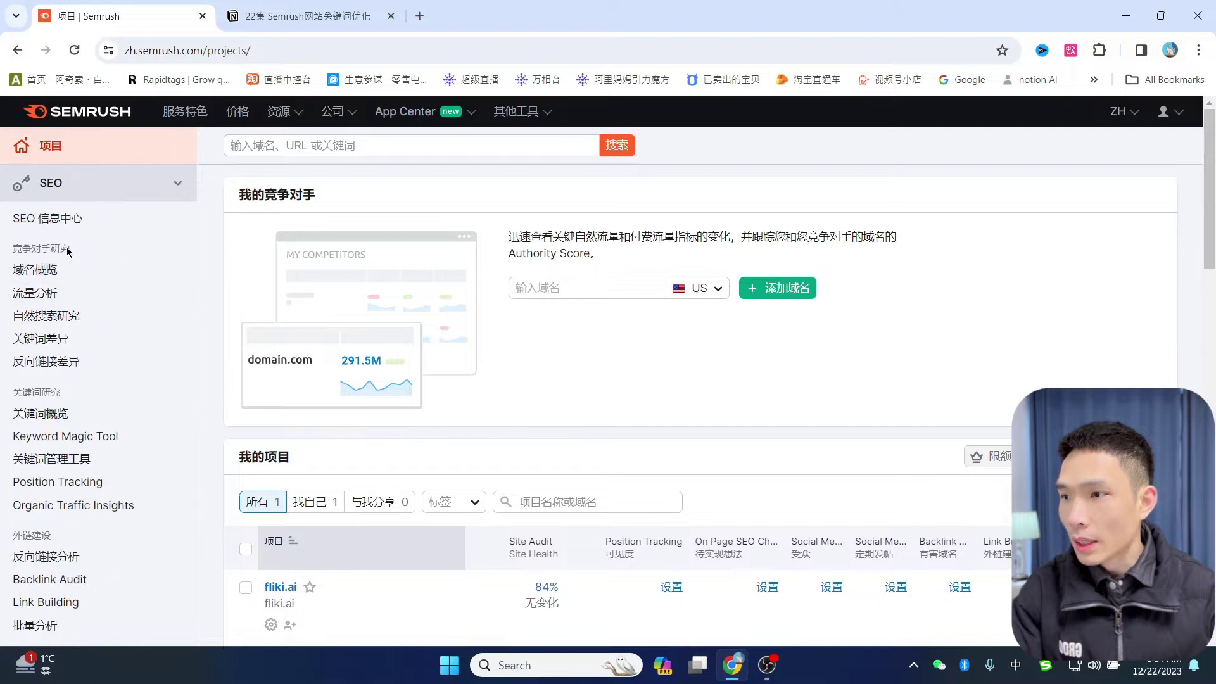
scroll(68, 253, "down", 1)
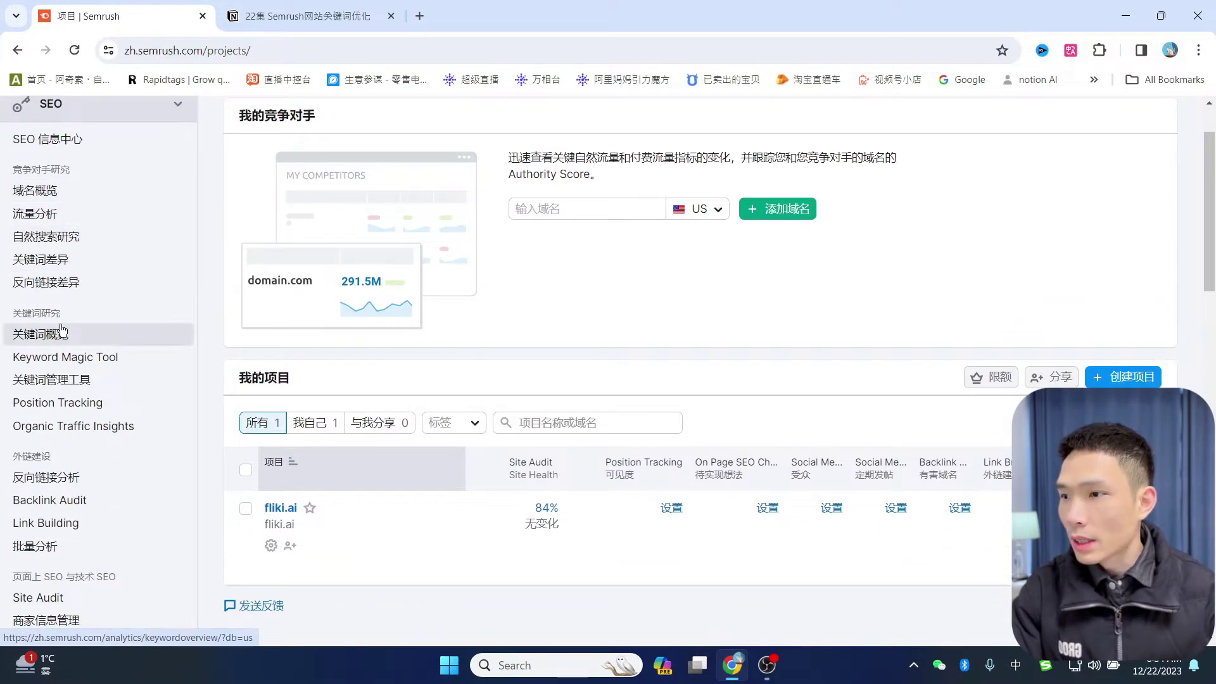
scroll(107, 282, "down", 1)
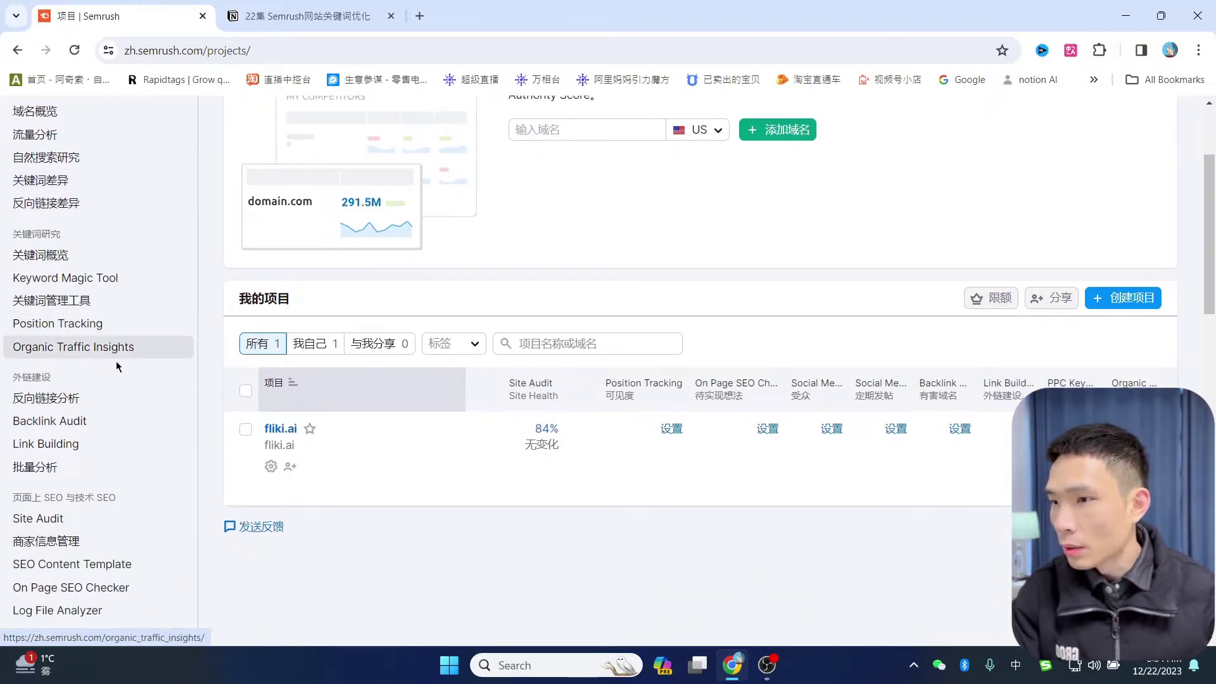
scroll(76, 345, "down", 1)
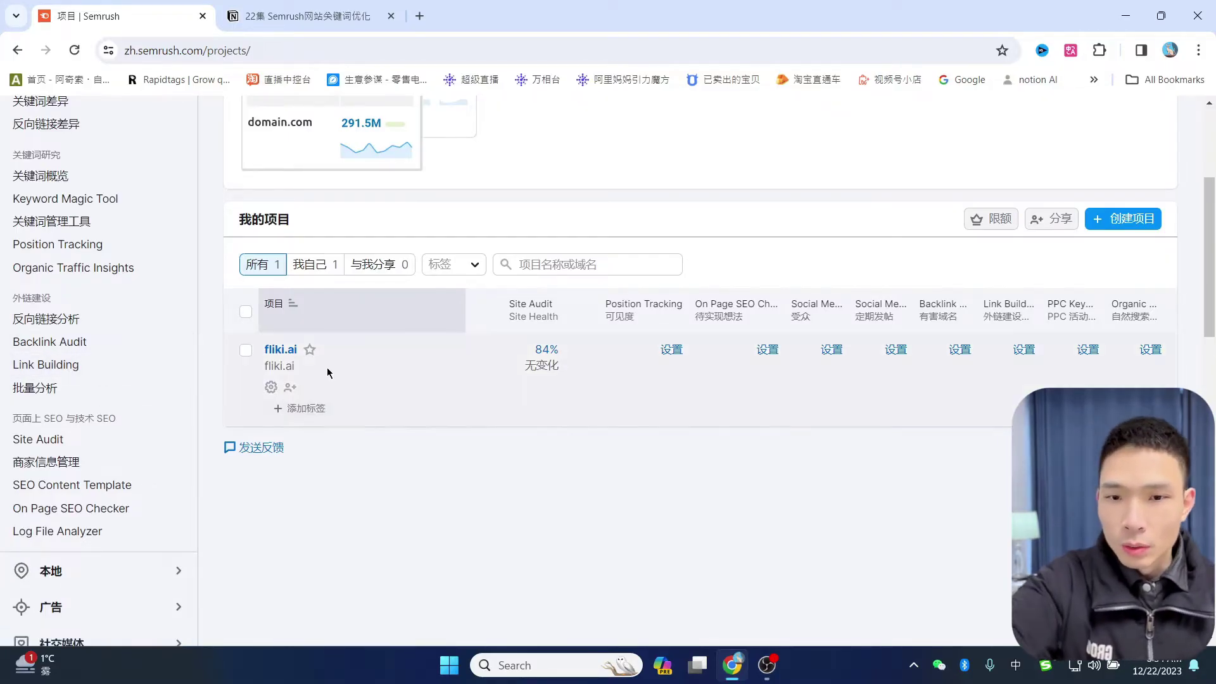
scroll(95, 320, "up", 3)
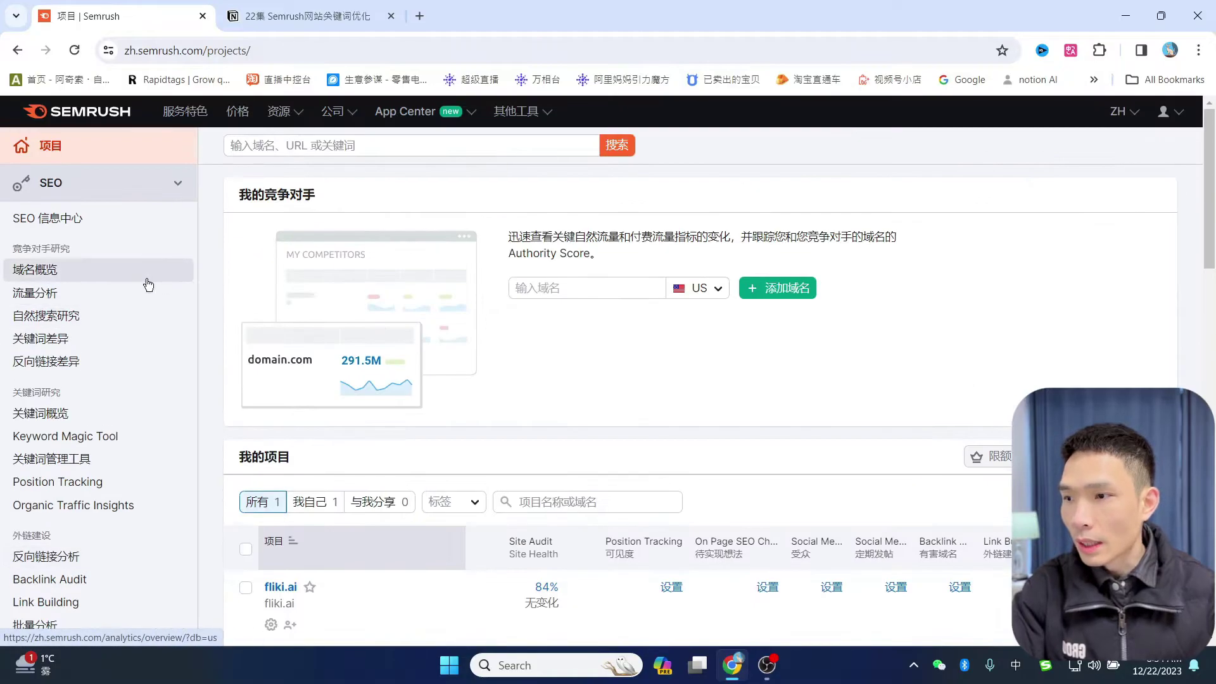
Open the Keyword Magic Tool and enter "ai tools" as the seed keyword.
left_click(83, 446)
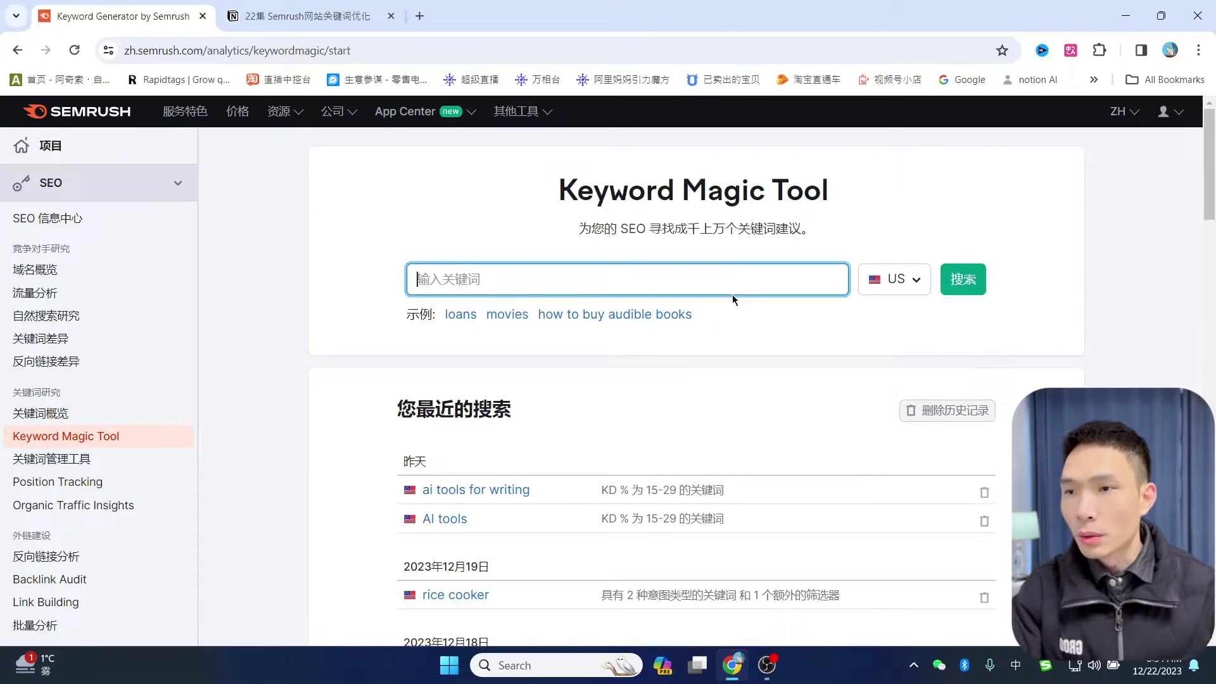
type("ai")
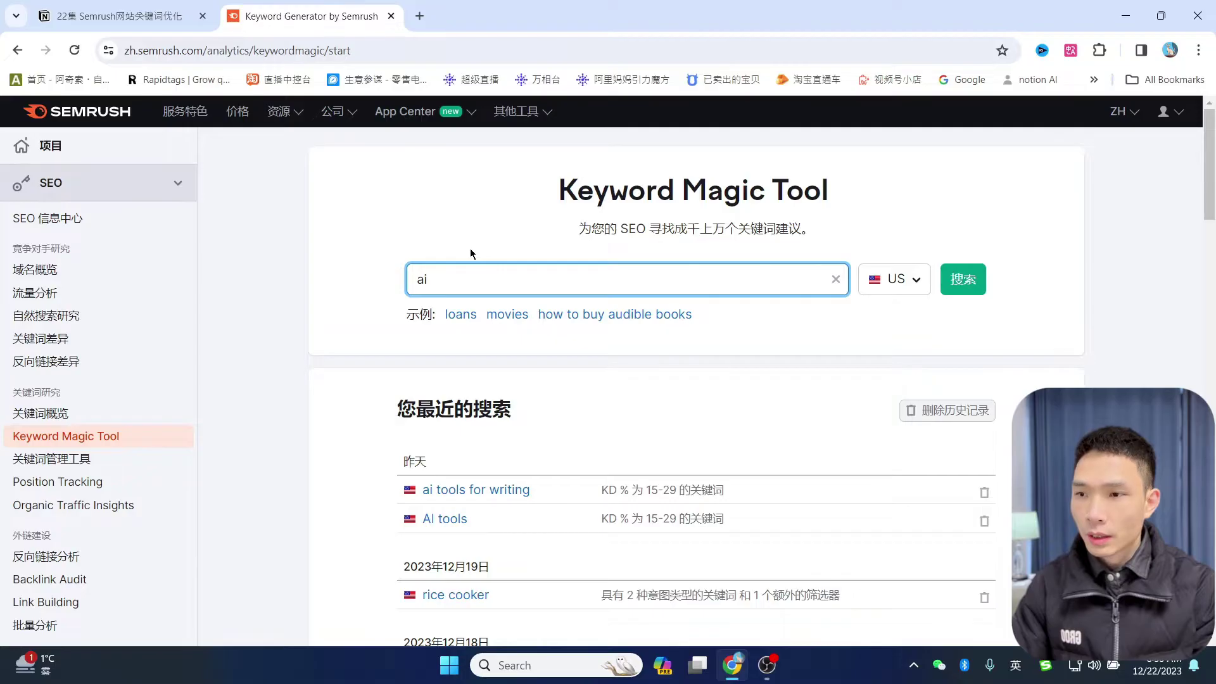
type(" tools")
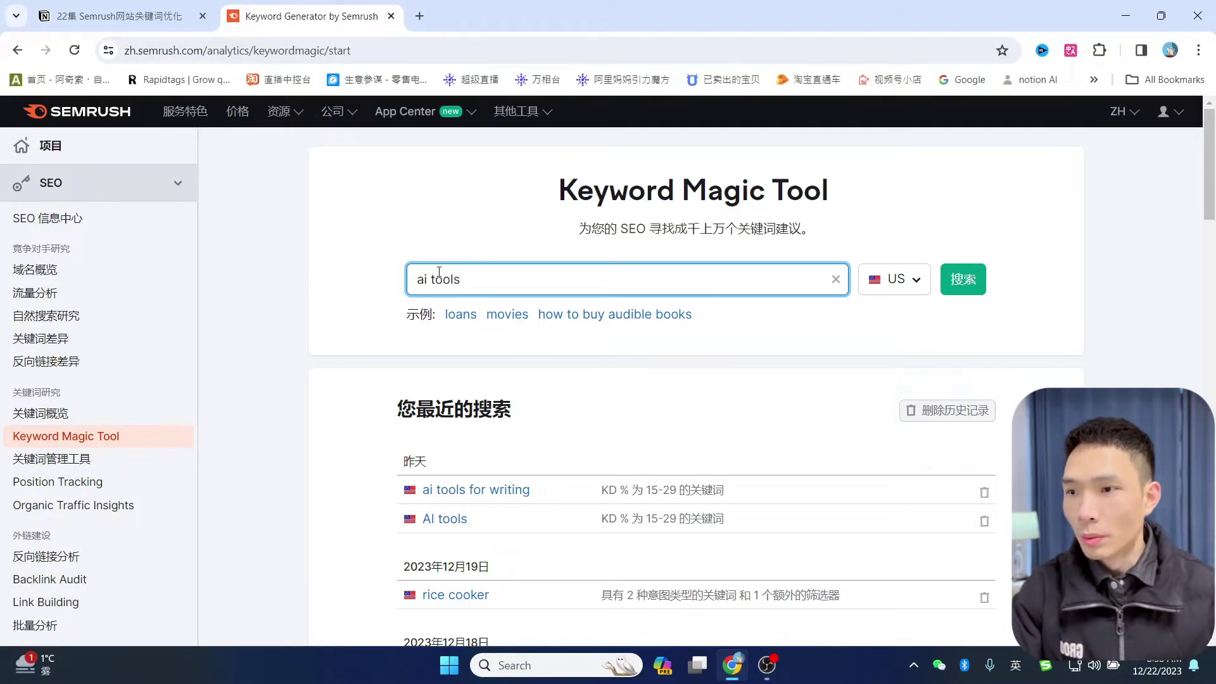
Browse the available country databases, choose 美国 and run the search for "ai tools".
left_click(902, 278)
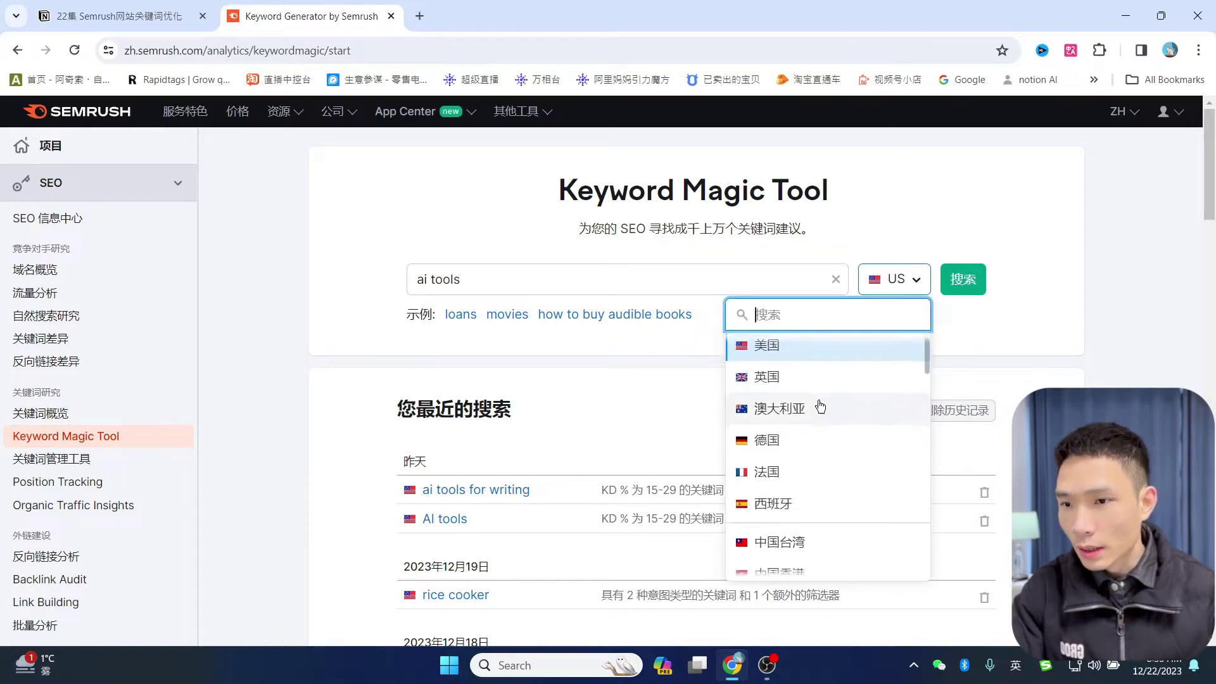
scroll(821, 405, "down", 3)
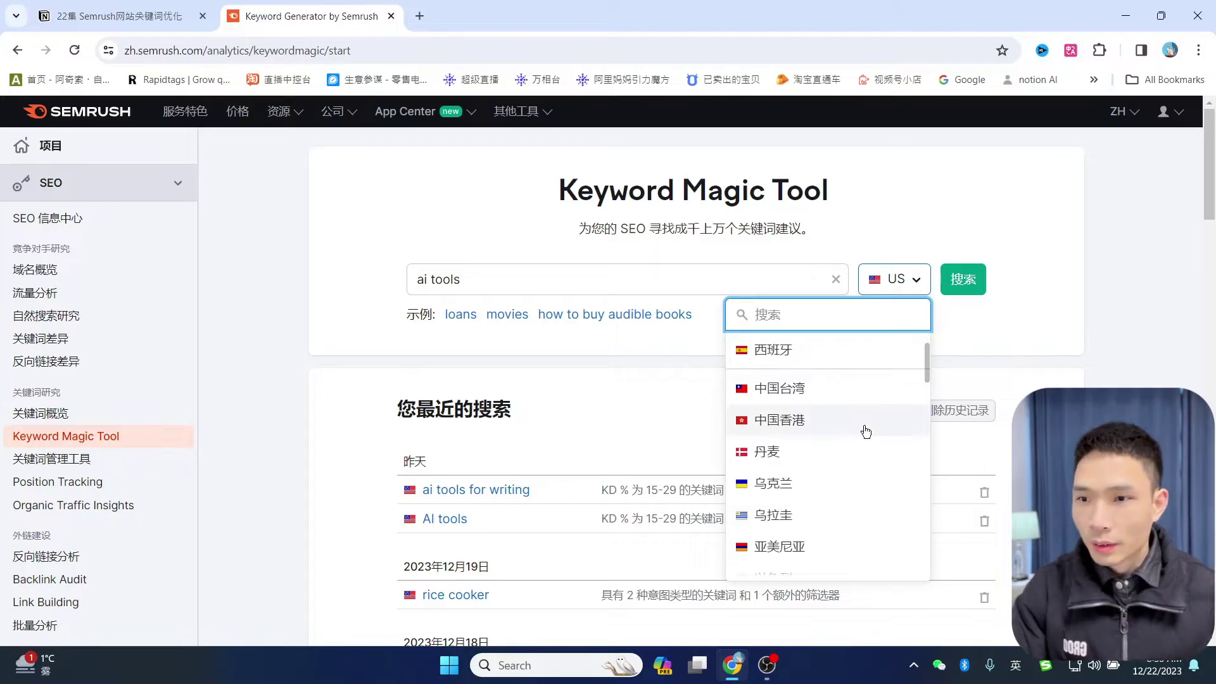
scroll(865, 426, "up", 3)
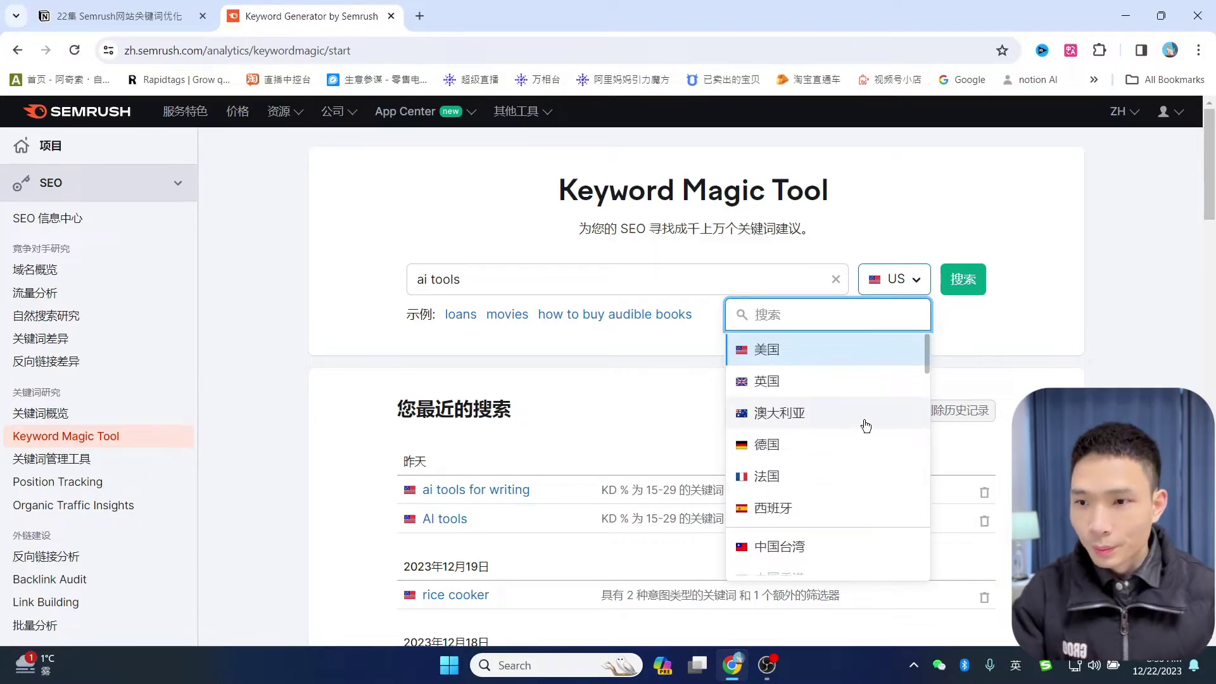
scroll(865, 425, "down", 1)
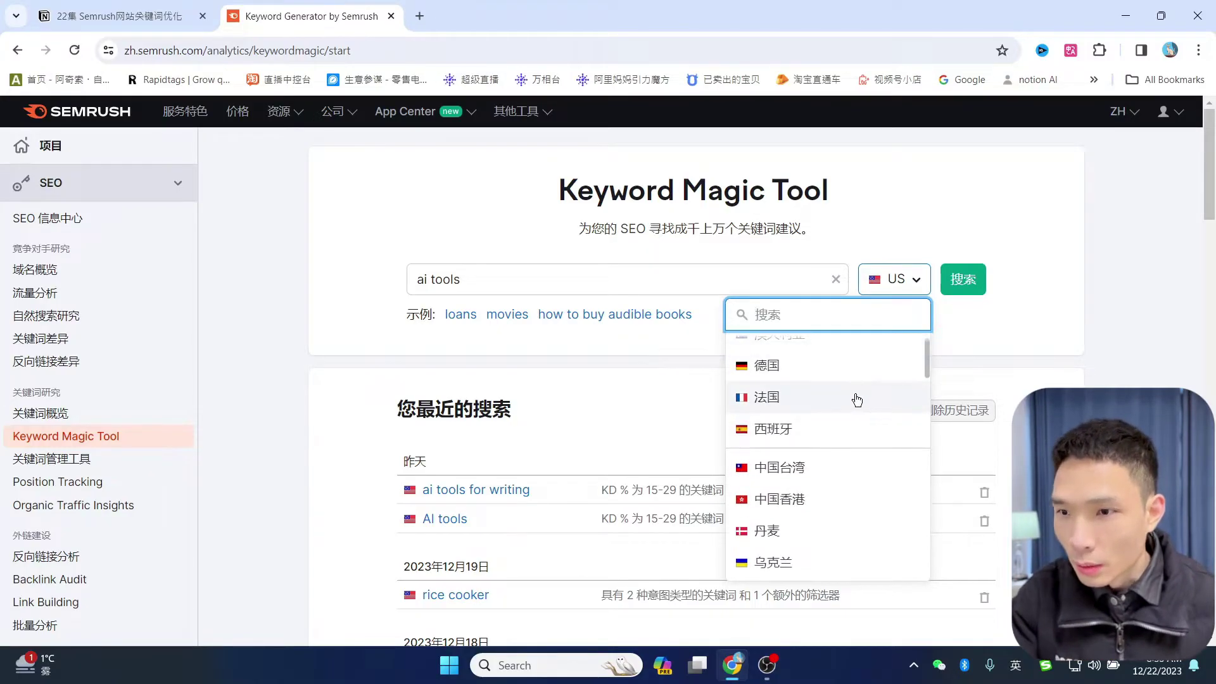
scroll(863, 399, "down", 1)
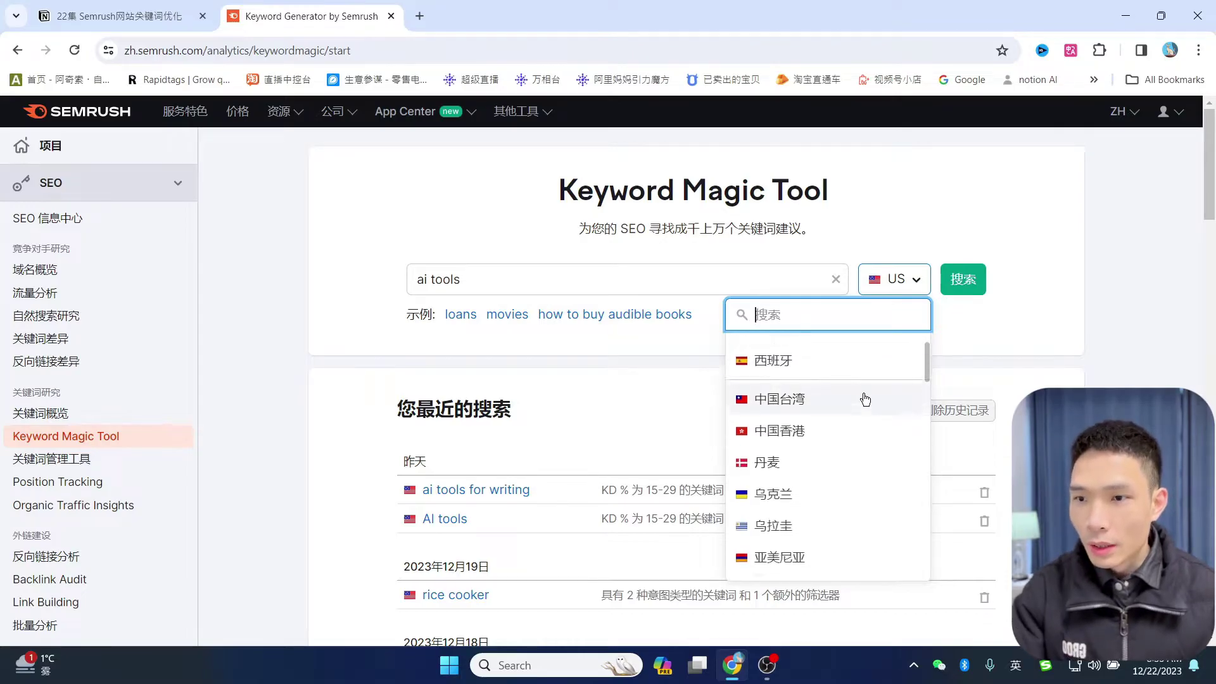
scroll(861, 400, "up", 3)
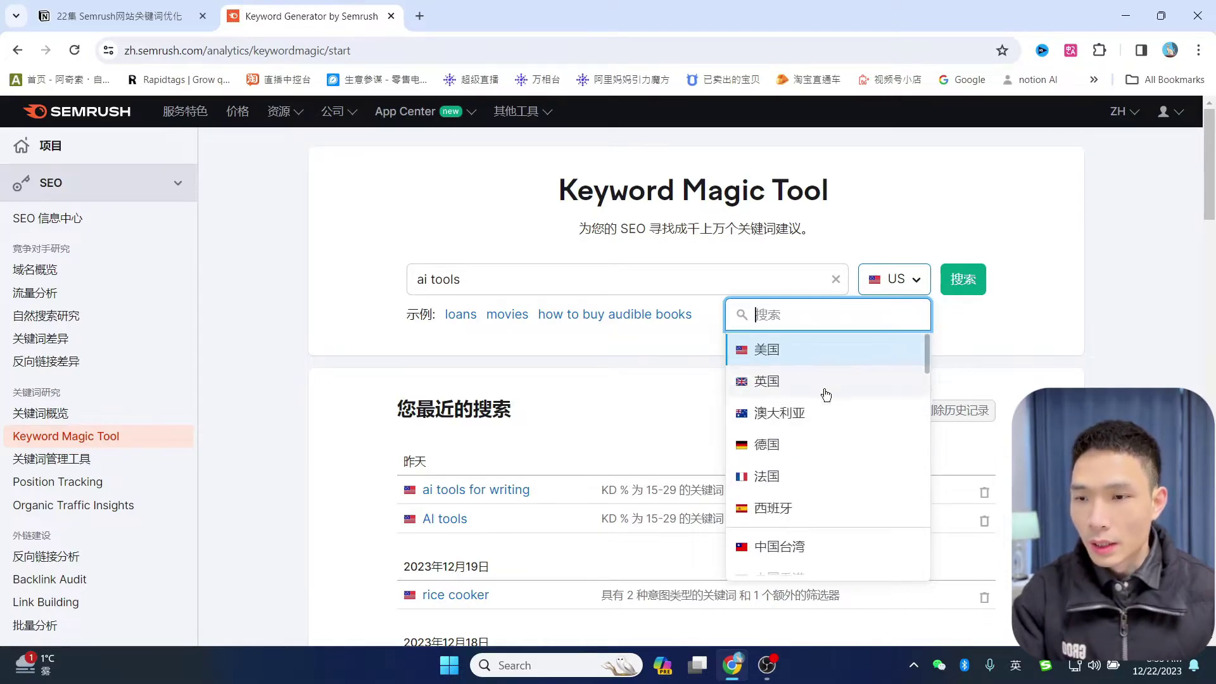
scroll(830, 391, "down", 2)
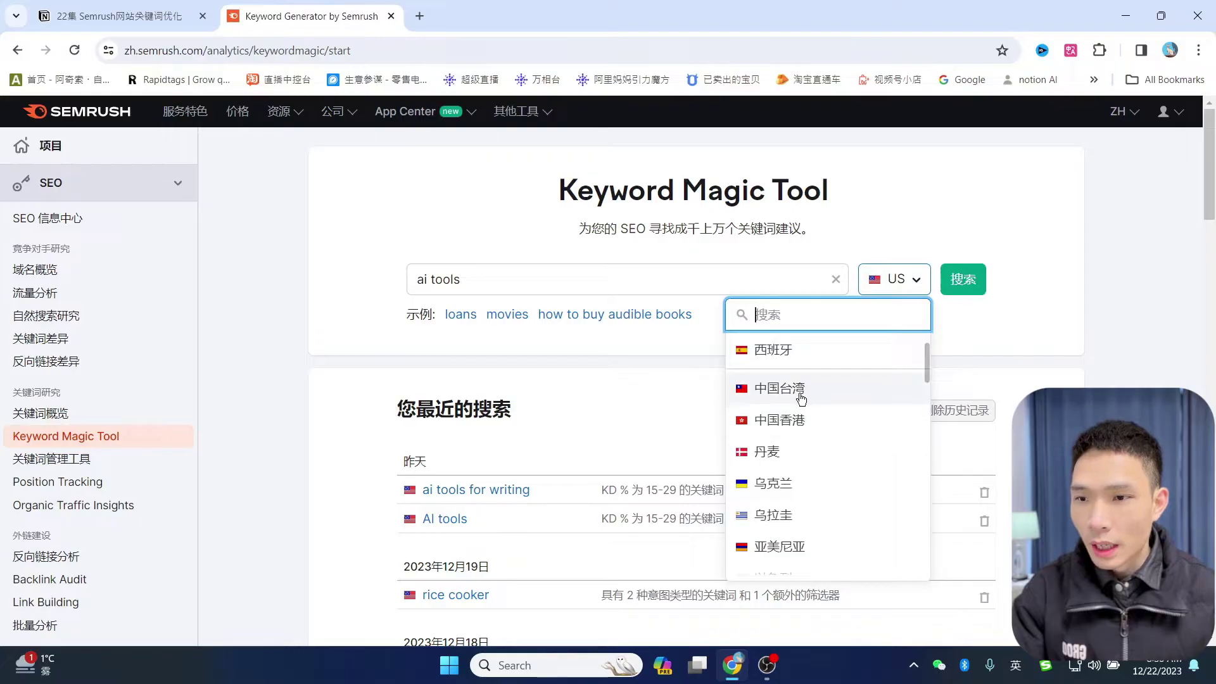
scroll(817, 418, "up", 2)
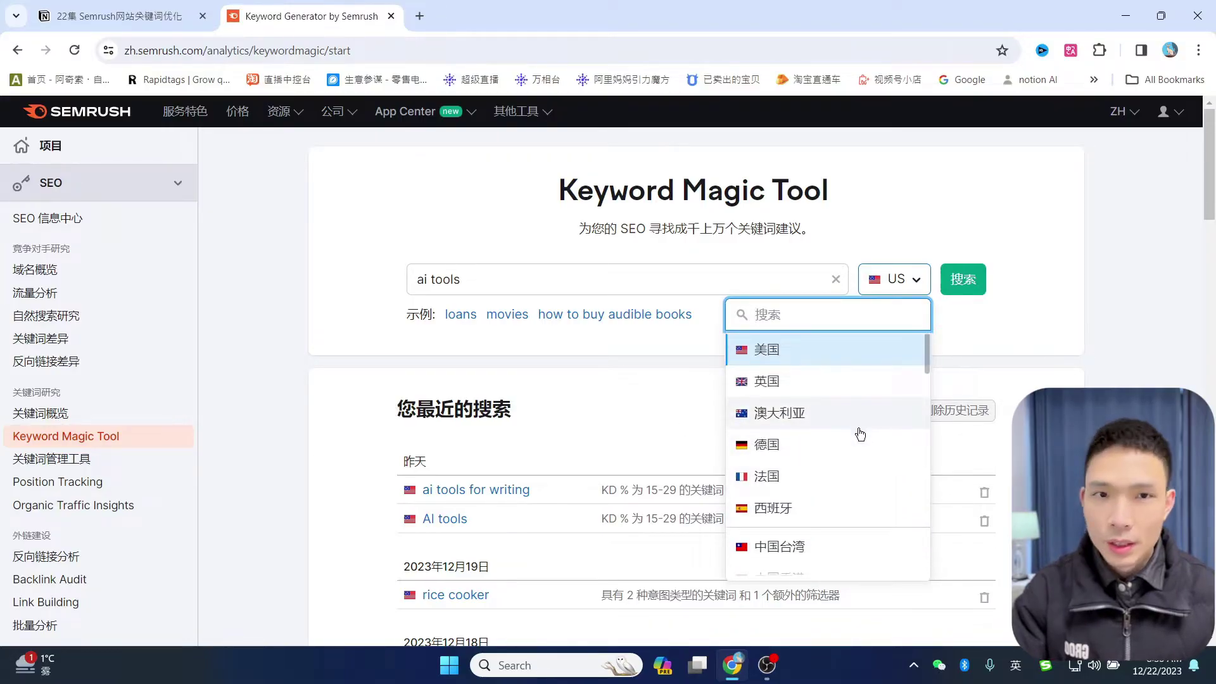
left_click(797, 356)
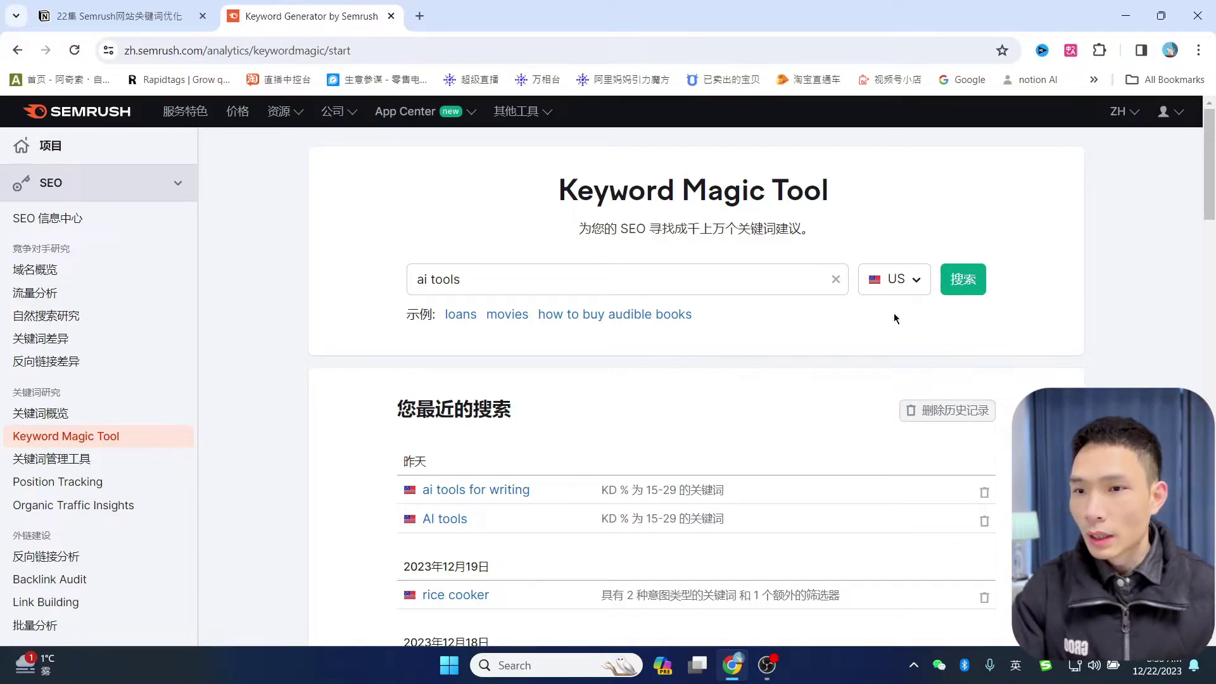
scroll(1032, 351, "down", 8)
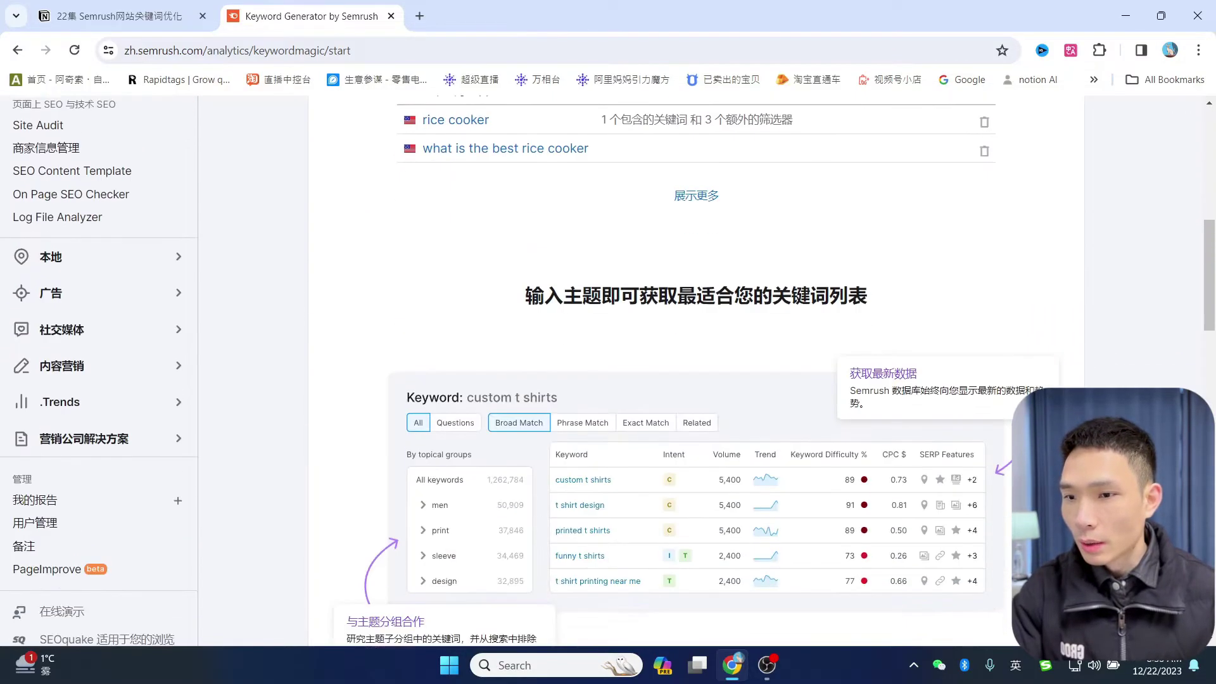
scroll(1032, 350, "up", 8)
left_click(962, 279)
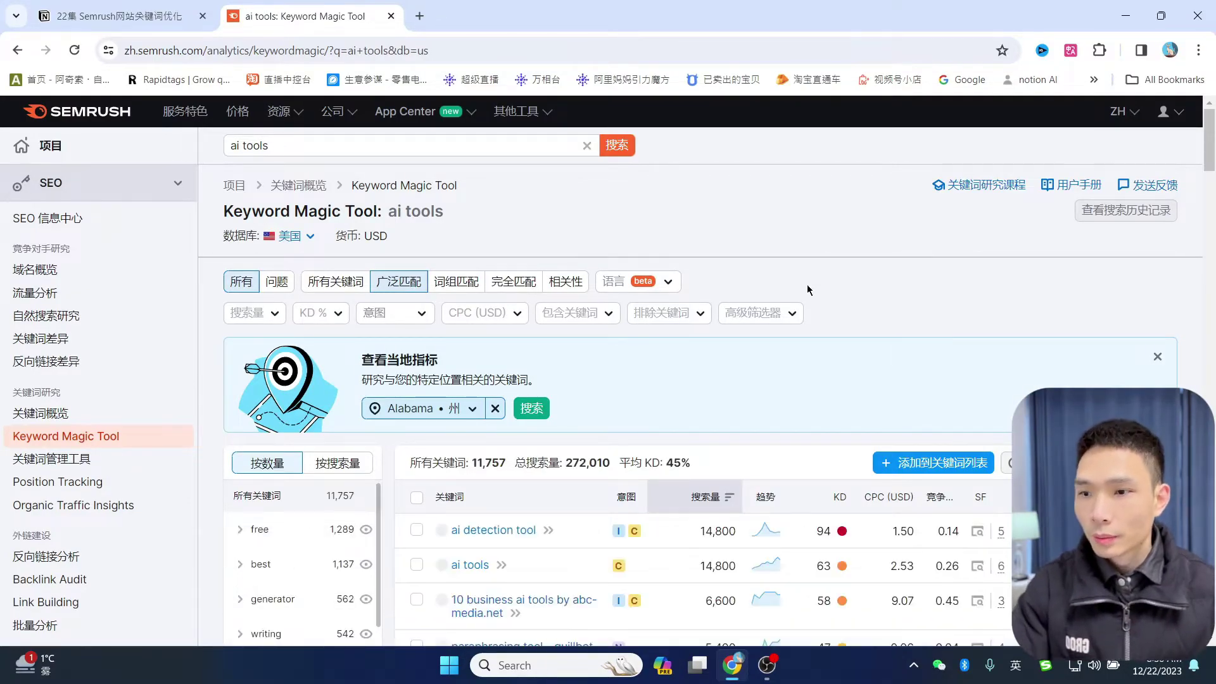
Examine the "ai tools" results, including the keyword totals, the keyword list and the explanation of the 意图 column.
scroll(807, 284, "down", 3)
scroll(808, 283, "up", 3)
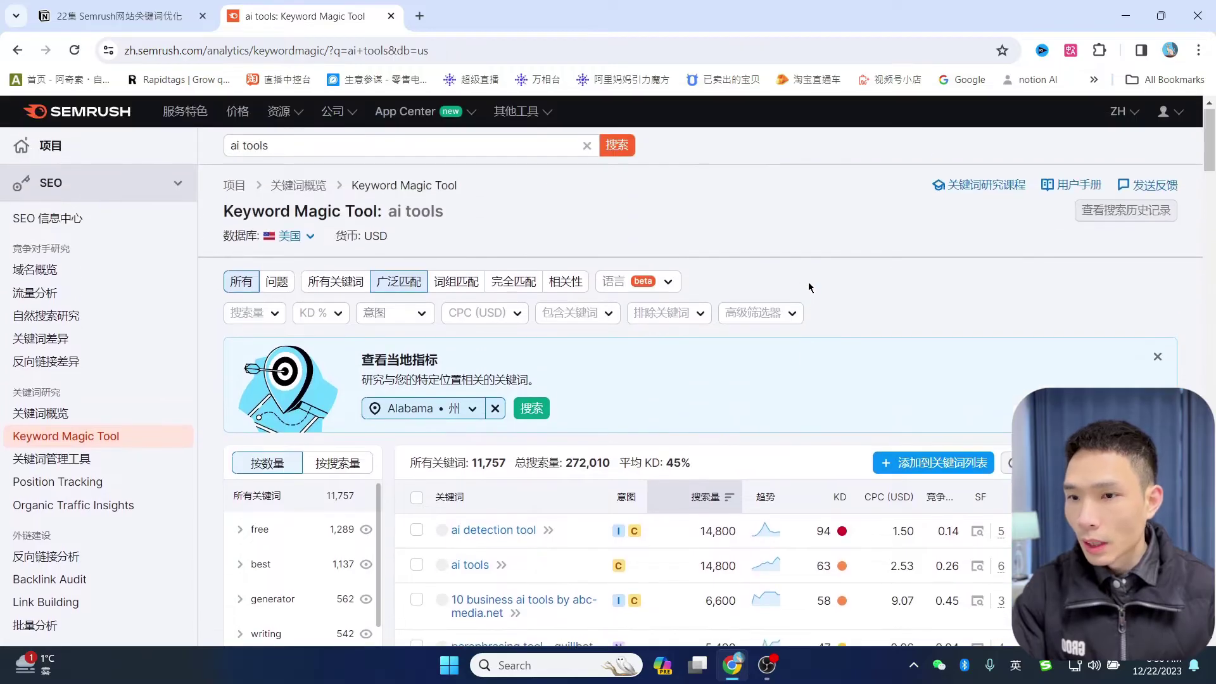
scroll(808, 283, "down", 4)
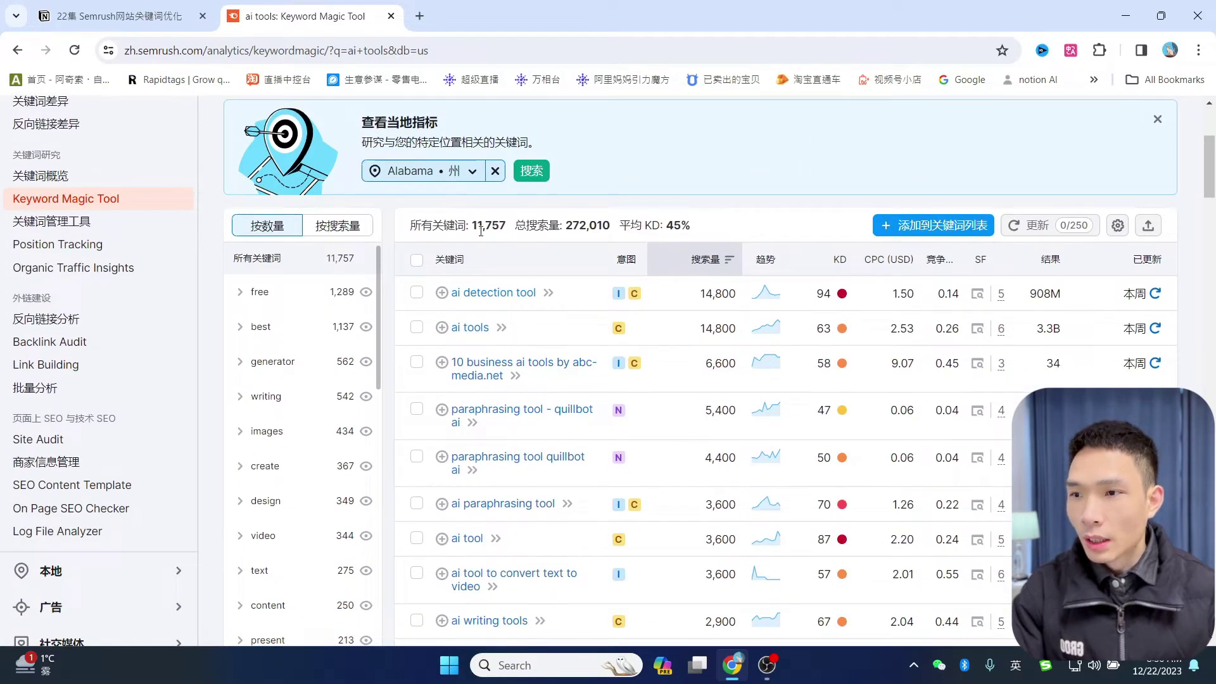
scroll(481, 230, "up", 4)
scroll(651, 282, "down", 1)
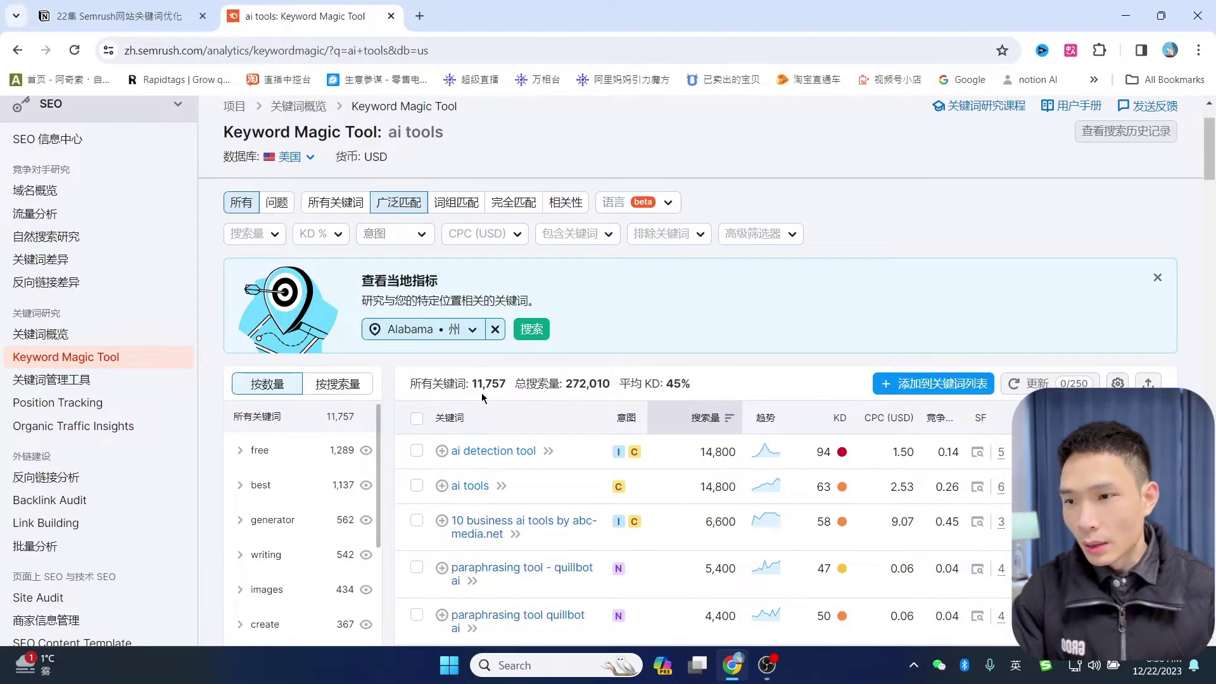
scroll(777, 299, "down", 1)
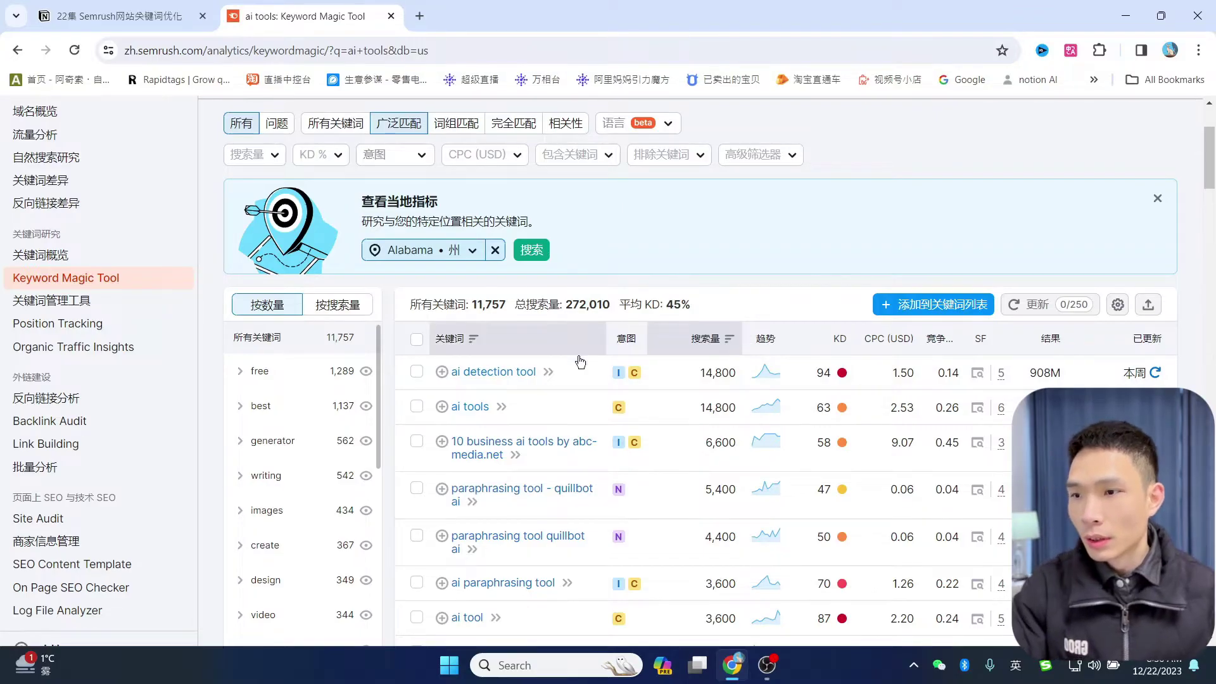
scroll(545, 397, "down", 1)
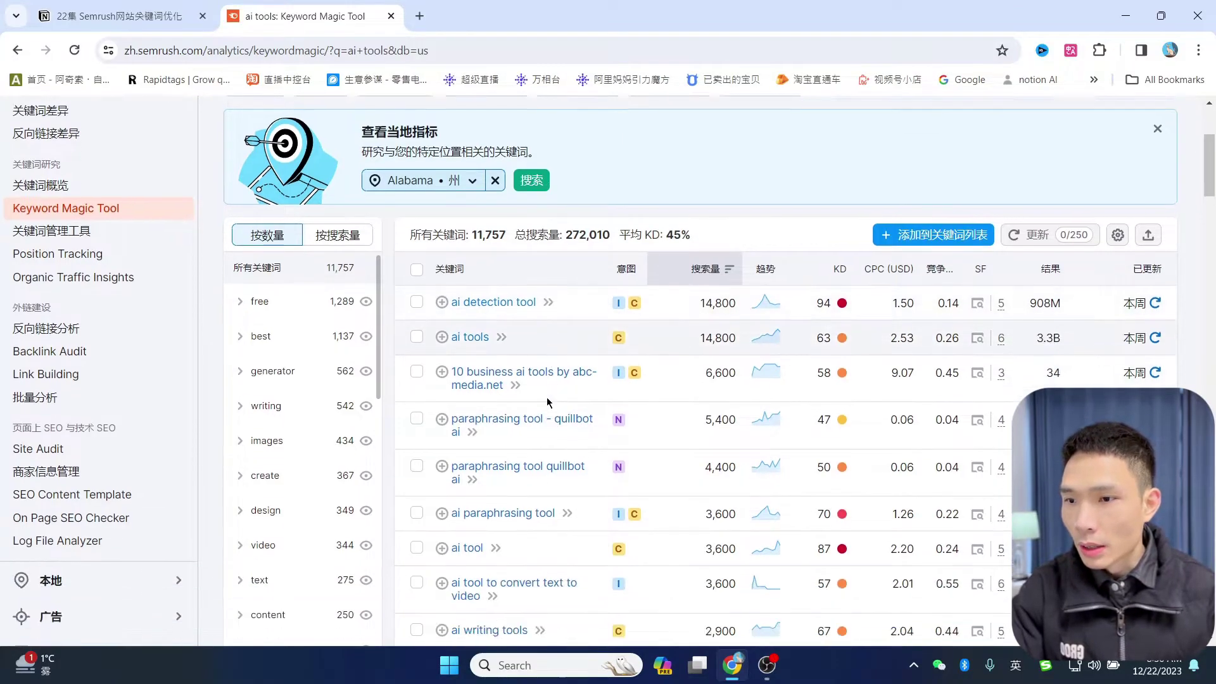
scroll(548, 402, "down", 1)
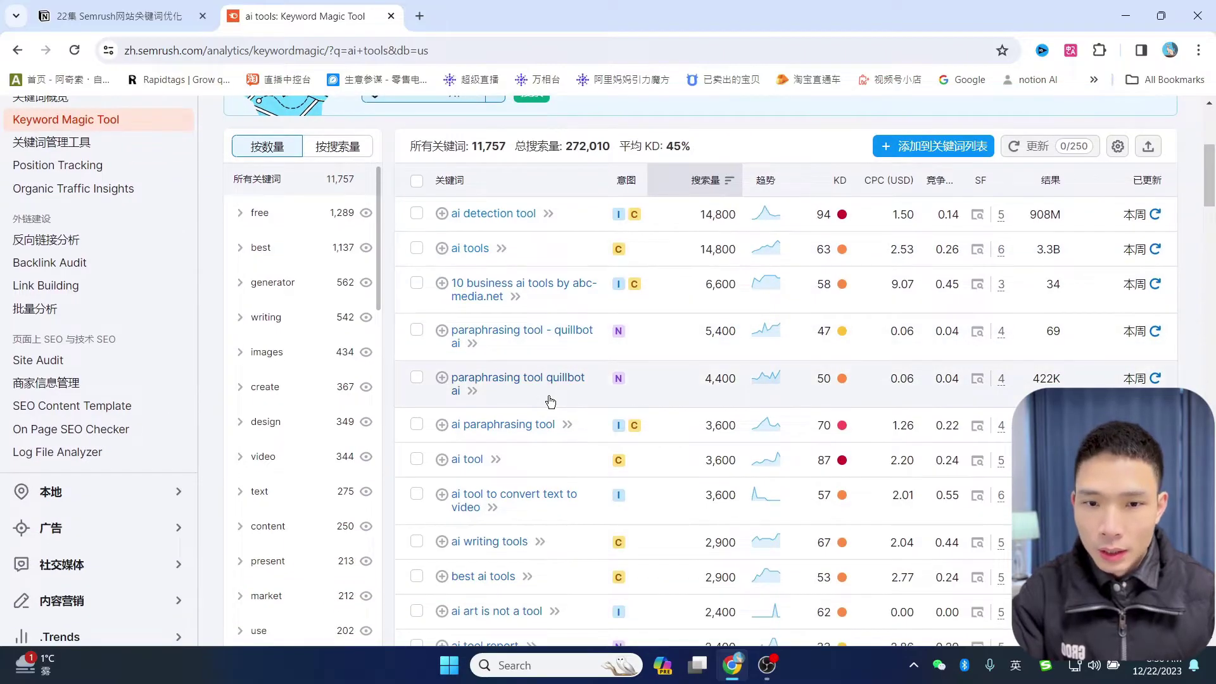
scroll(550, 401, "down", 4)
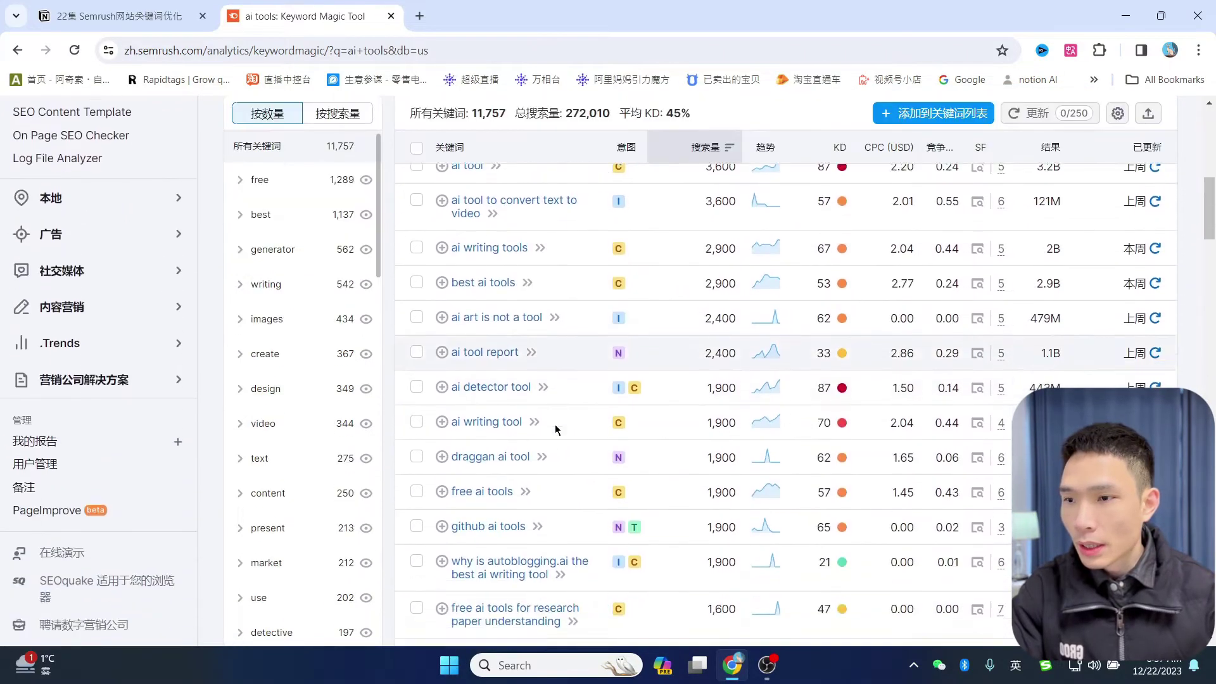
scroll(552, 428, "down", 5)
scroll(550, 427, "up", 10)
mouse_move(620, 343)
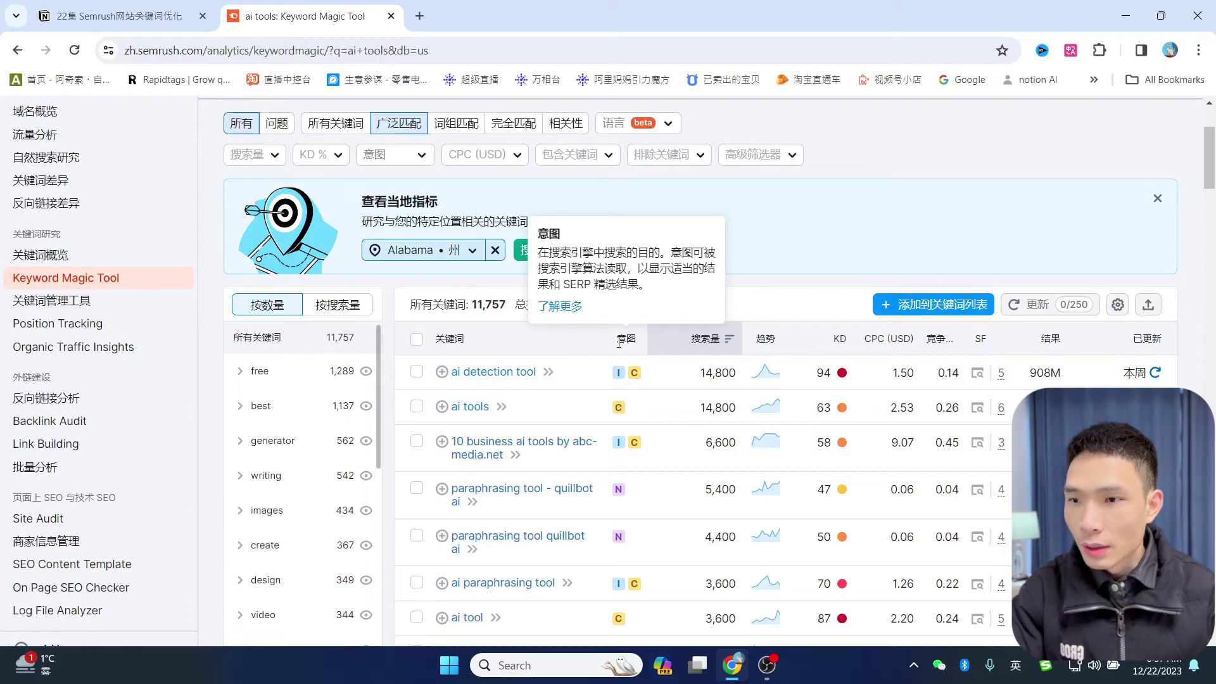
Switch the language of the Keyword Magic Tool results page to English.
scroll(1145, 173, "up", 3)
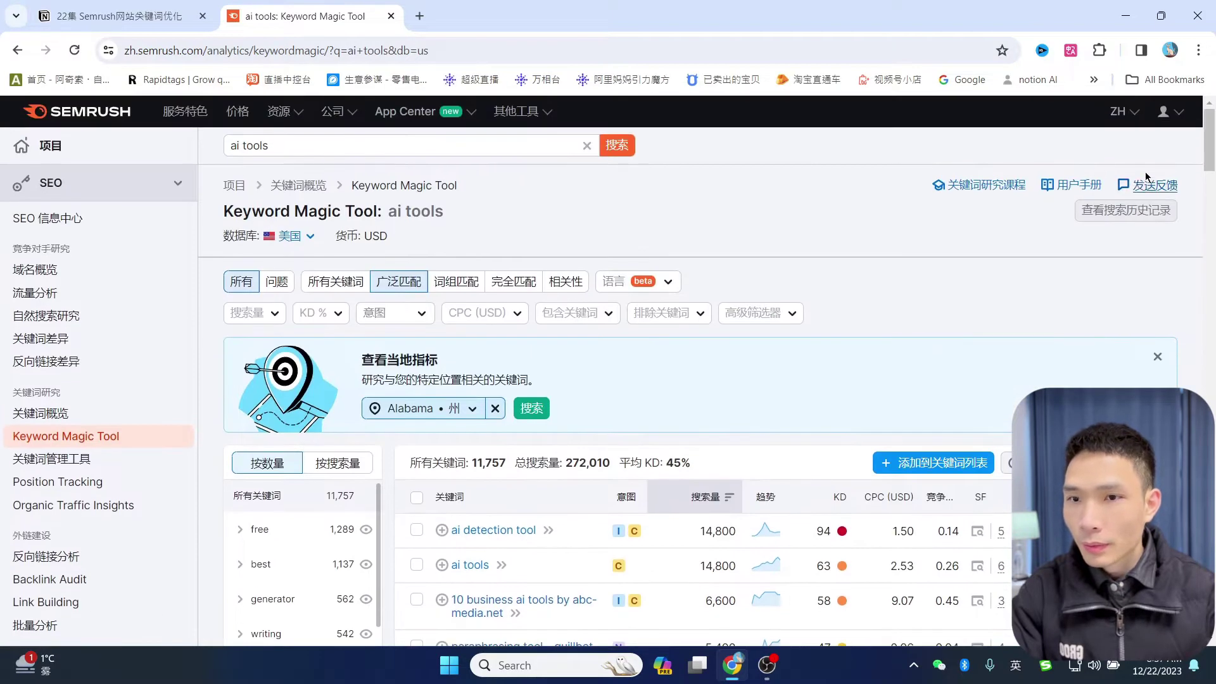
left_click(1121, 111)
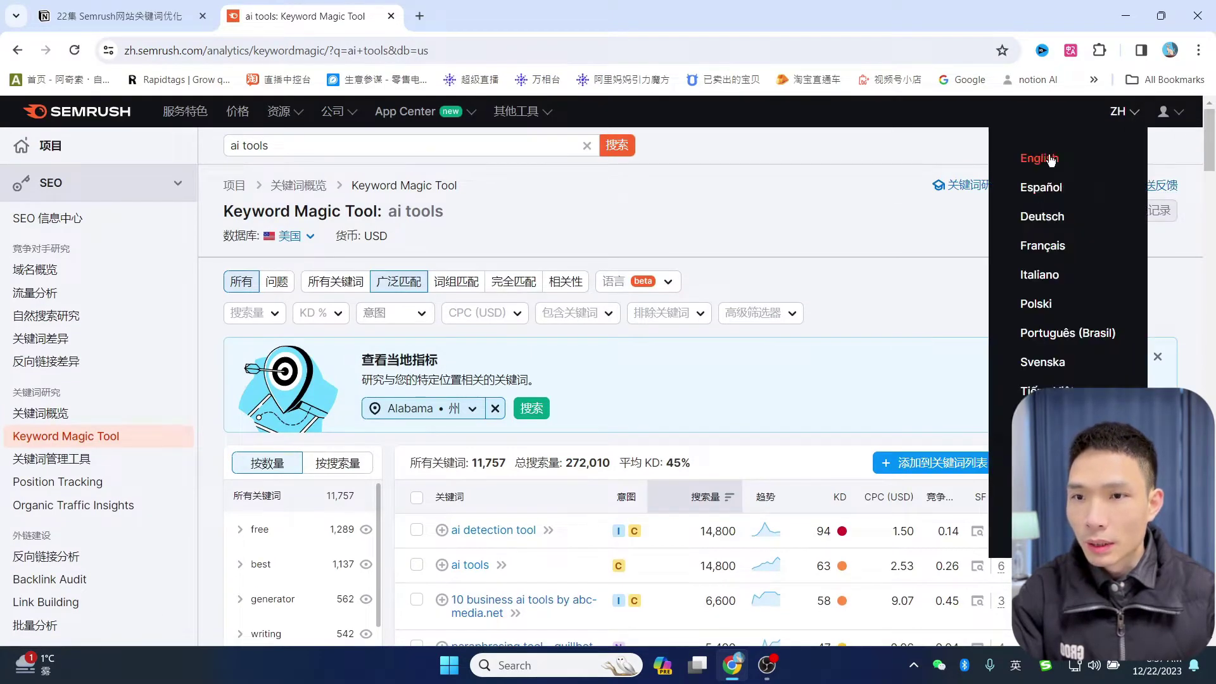
left_click(1052, 159)
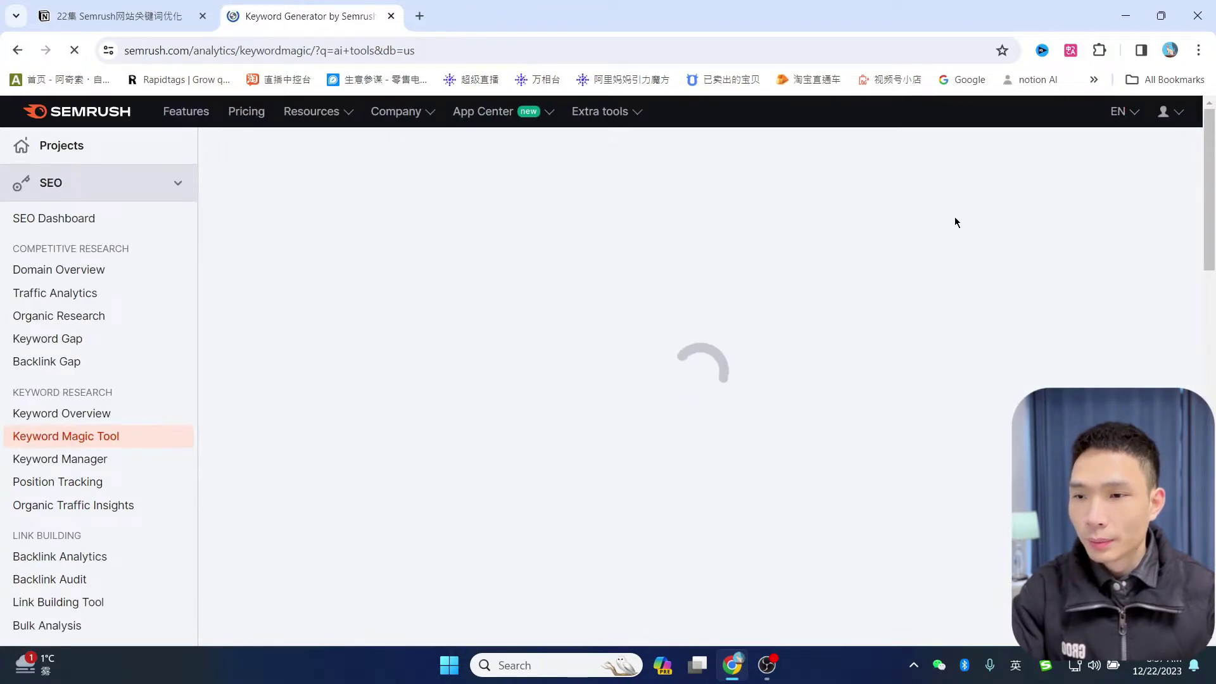
Open the Learn more help article for the Intent column of the keyword table.
scroll(961, 219, "down", 3)
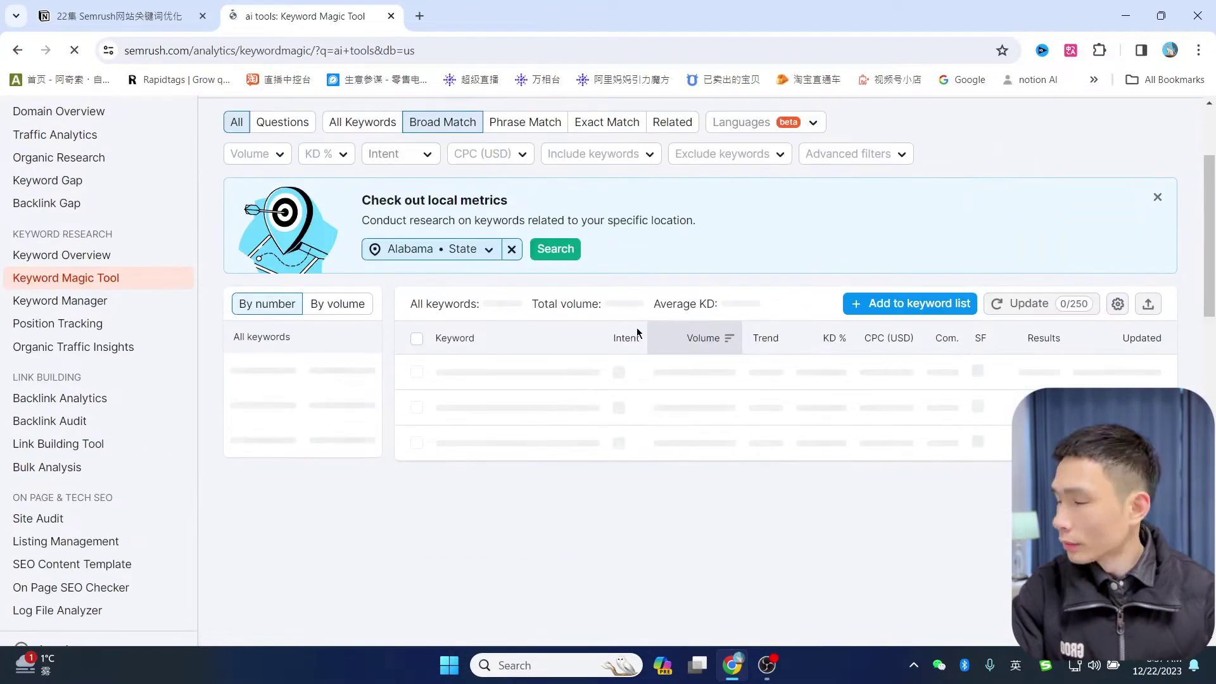
mouse_move(622, 337)
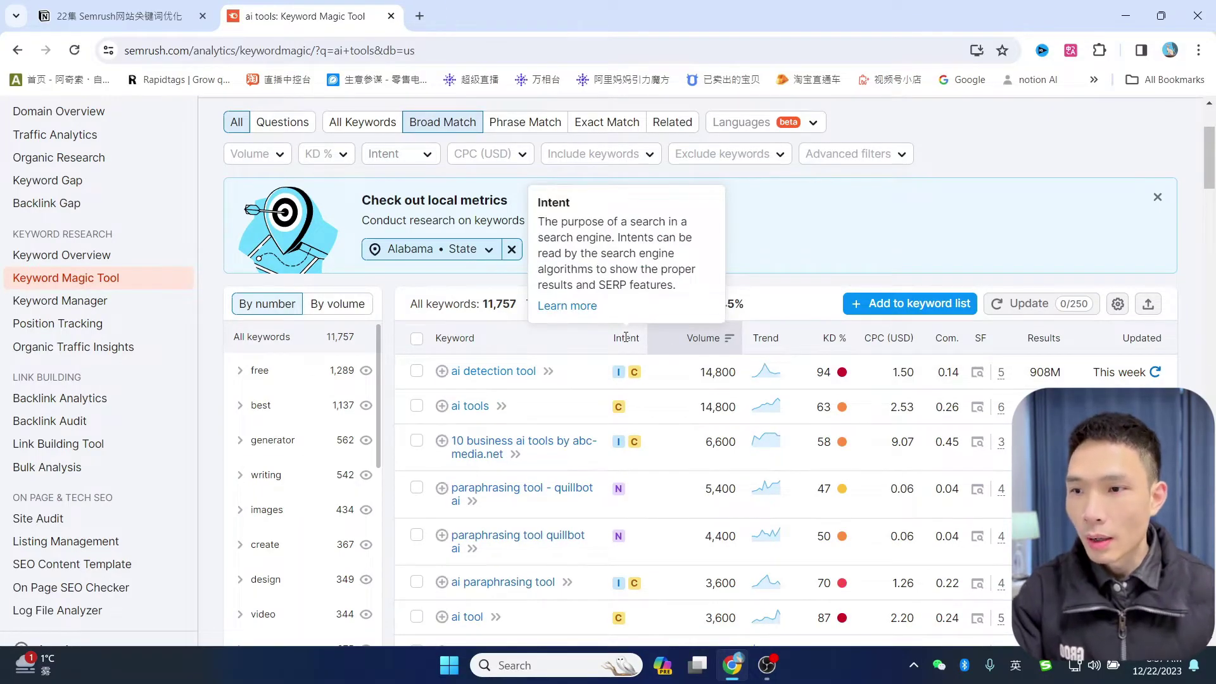
left_click(577, 306)
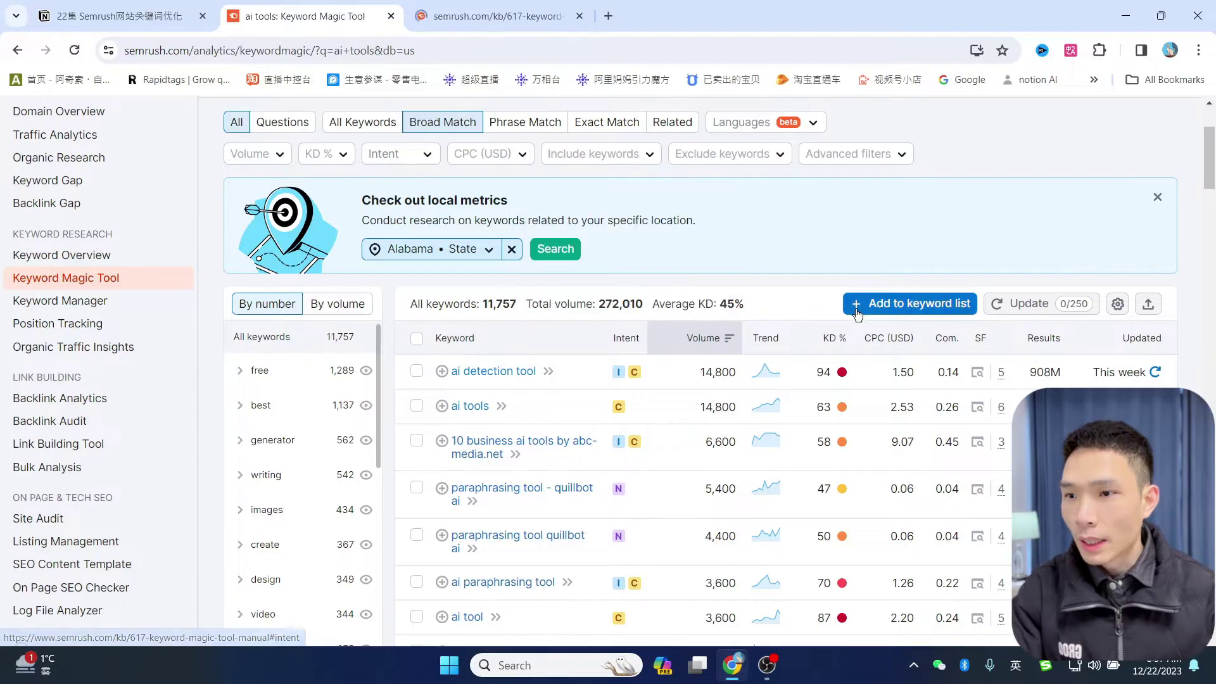
Examine the intent labels of the listed keywords, including the Informational and Transactional explanations.
scroll(657, 305, "down", 1)
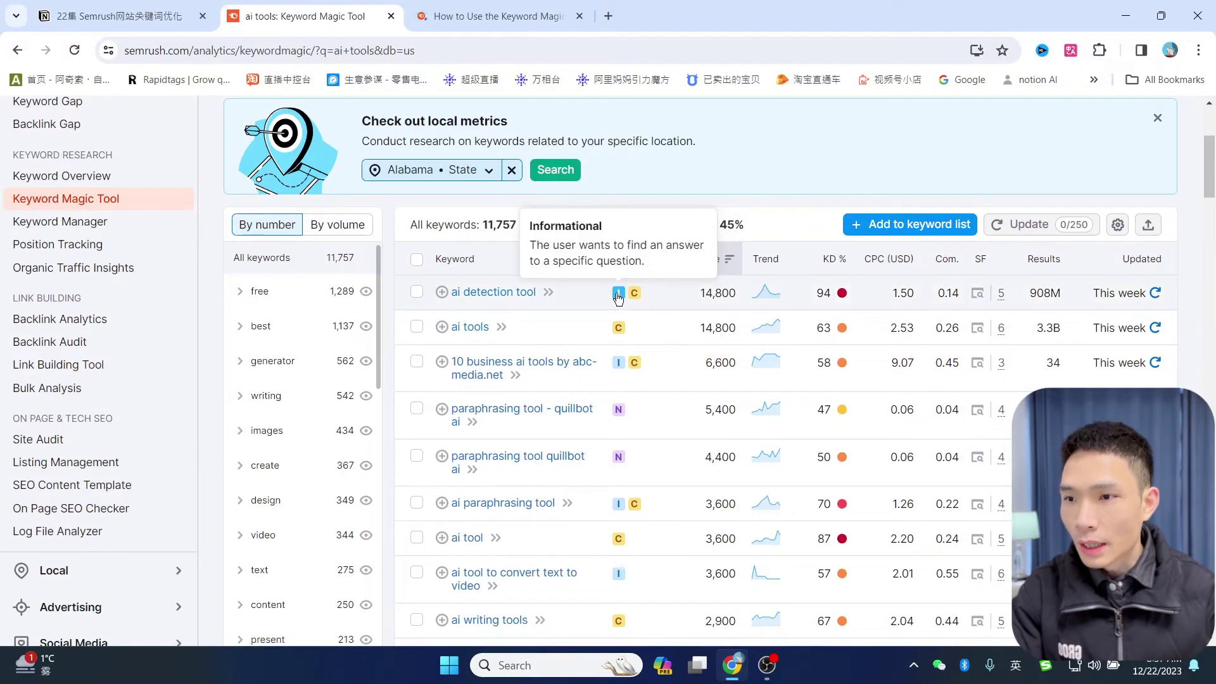
scroll(653, 331, "down", 1)
scroll(636, 333, "down", 3)
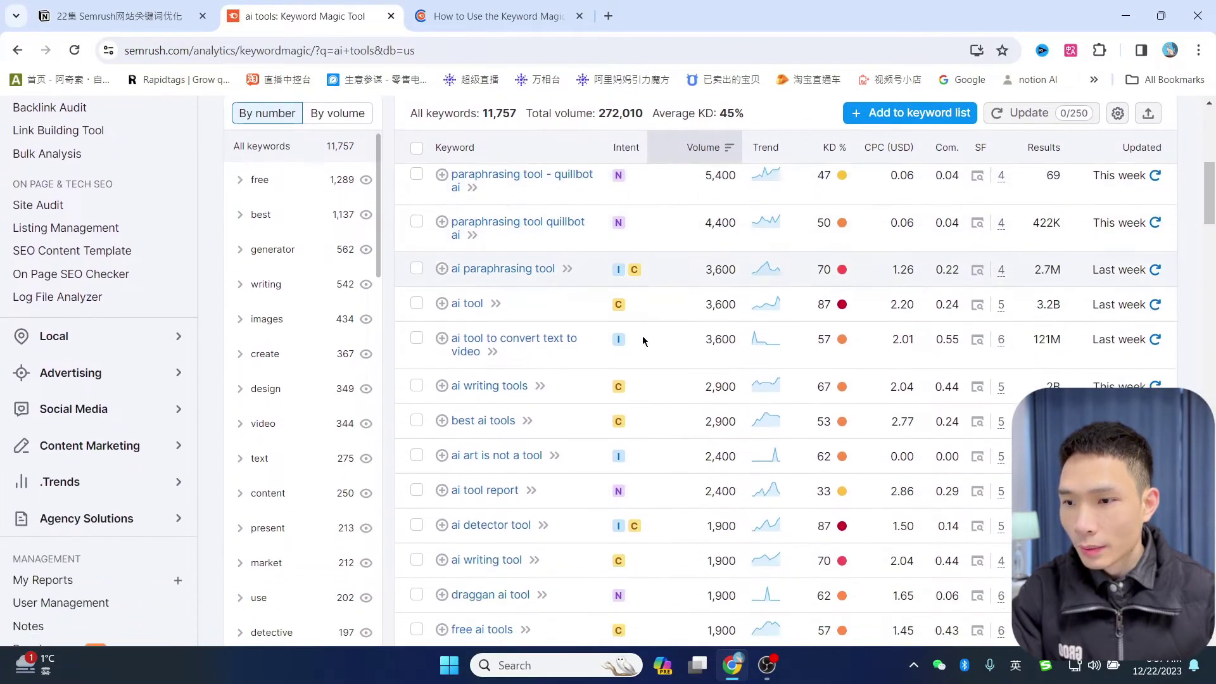
scroll(685, 365, "down", 3)
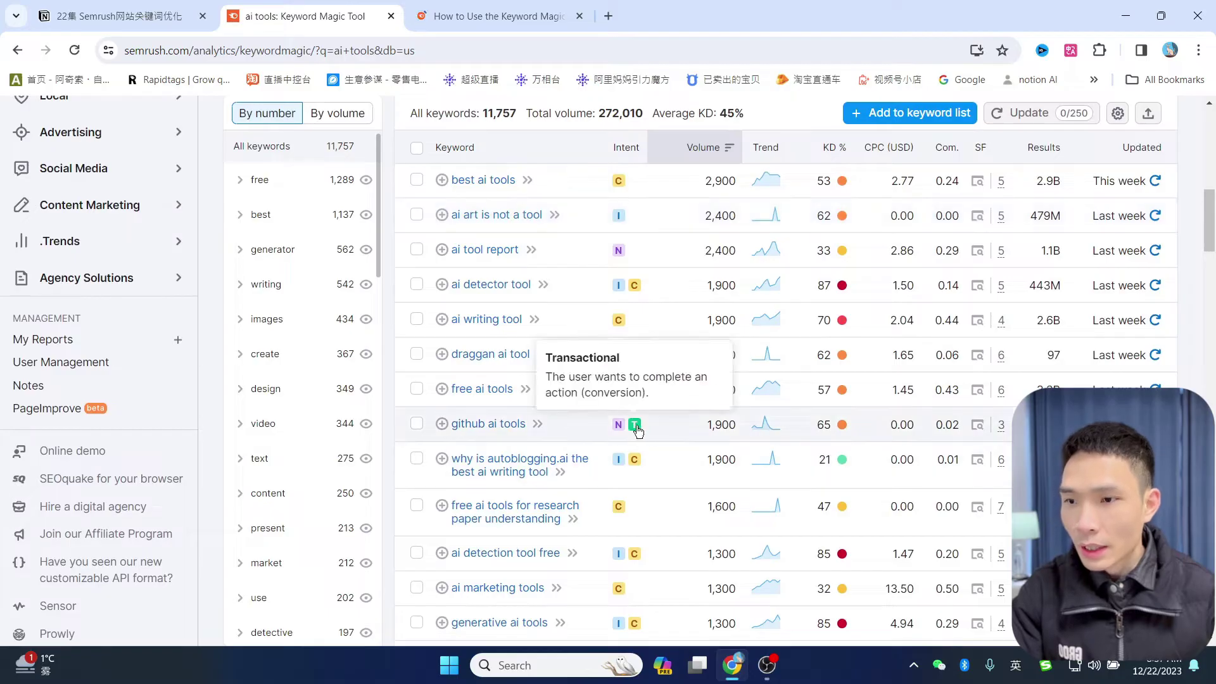
scroll(633, 324, "up", 5)
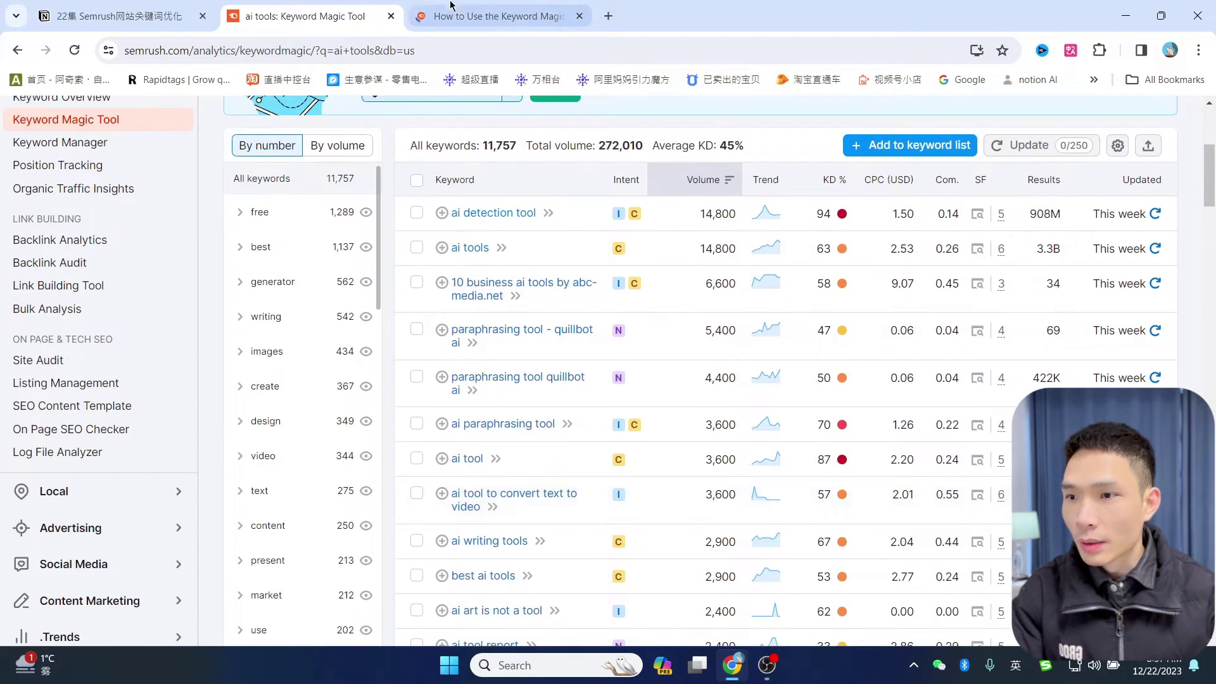
scroll(684, 209, "up", 1)
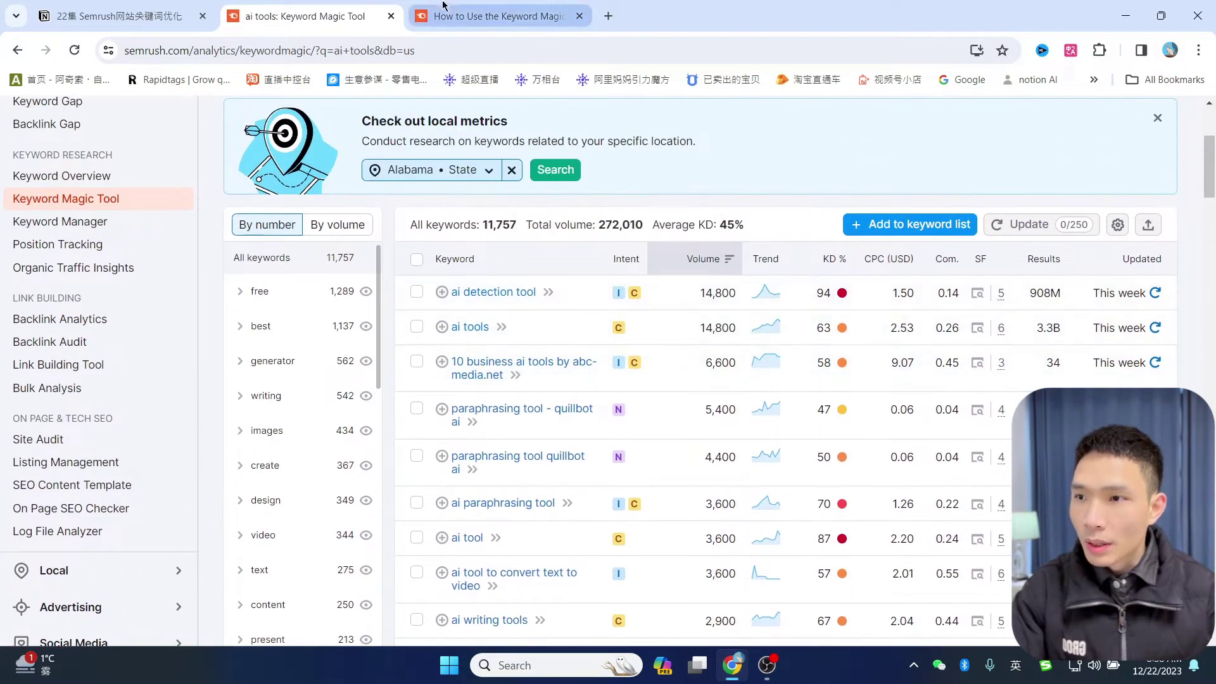
Read the definitions of the four search intents in the Keyword Magic Tool manual.
left_click(453, 13)
scroll(453, 313, "down", 1)
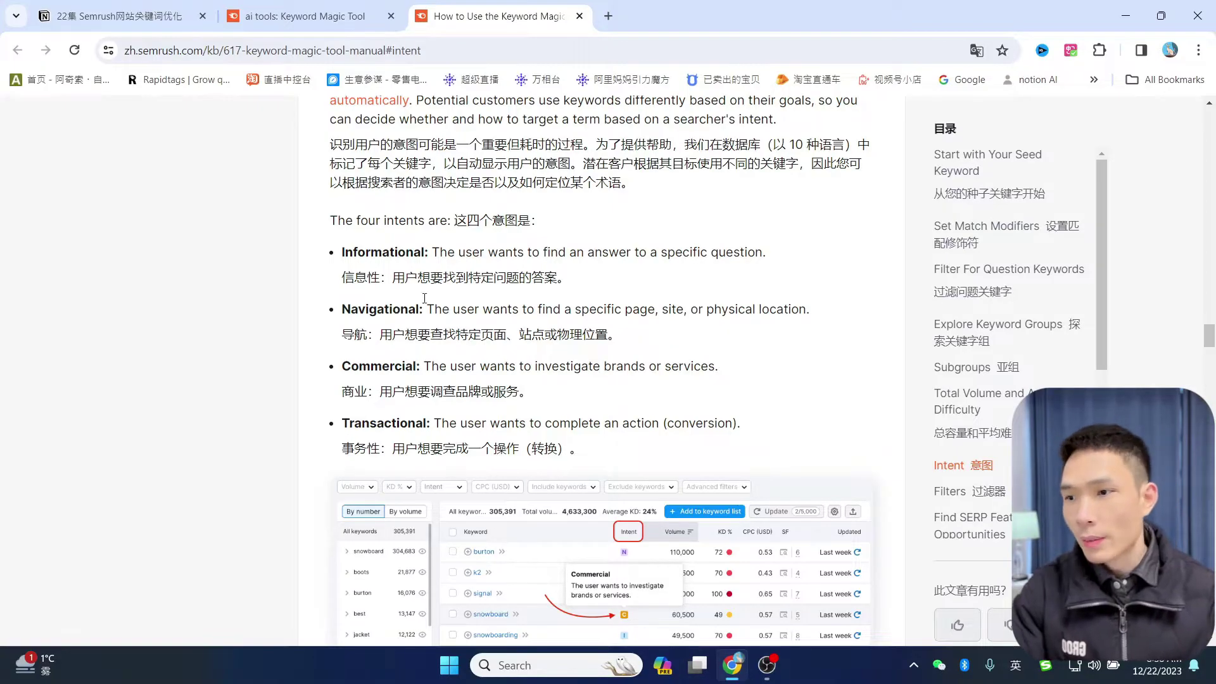
scroll(380, 303, "down", 1)
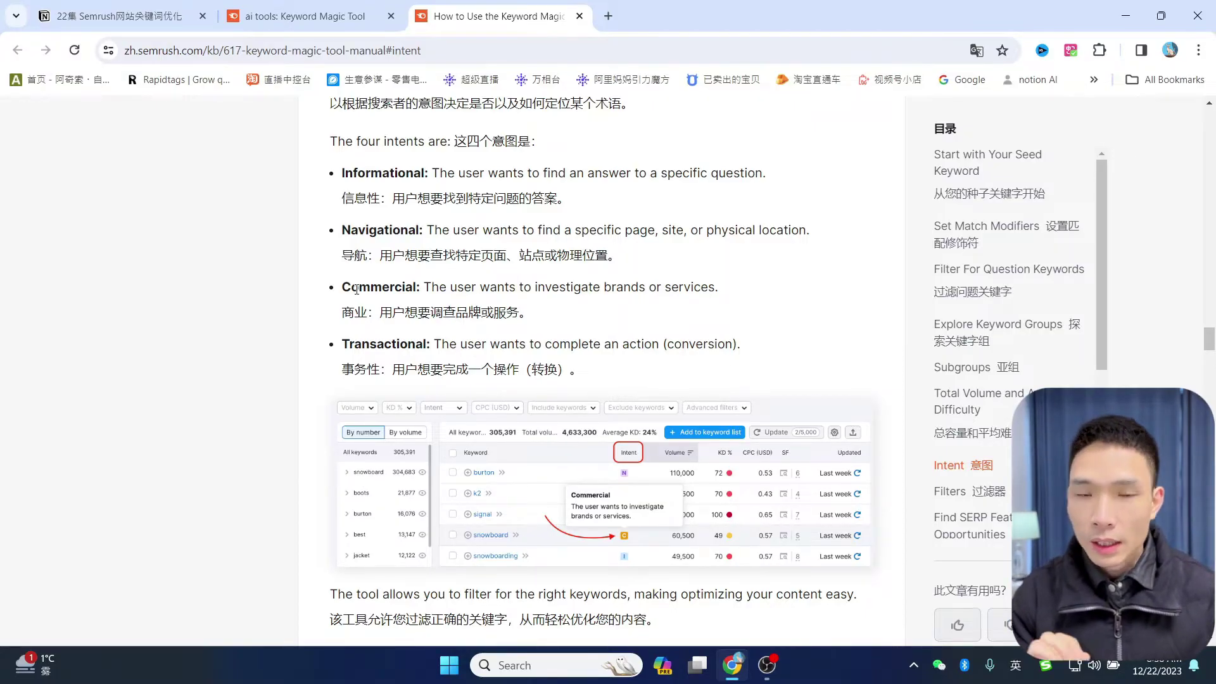
Recheck the intent definitions in the manual, then return to the ai tools keyword results and read the Volume column's explanation.
scroll(640, 273, "down", 1)
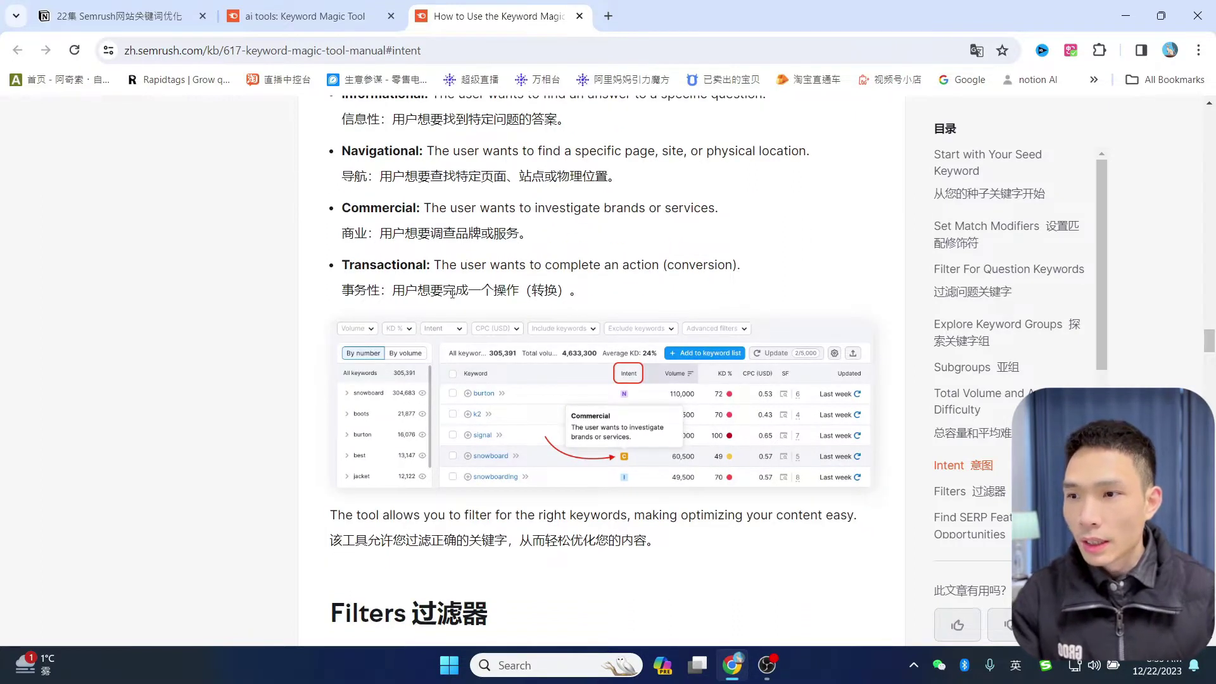
scroll(458, 296, "up", 1)
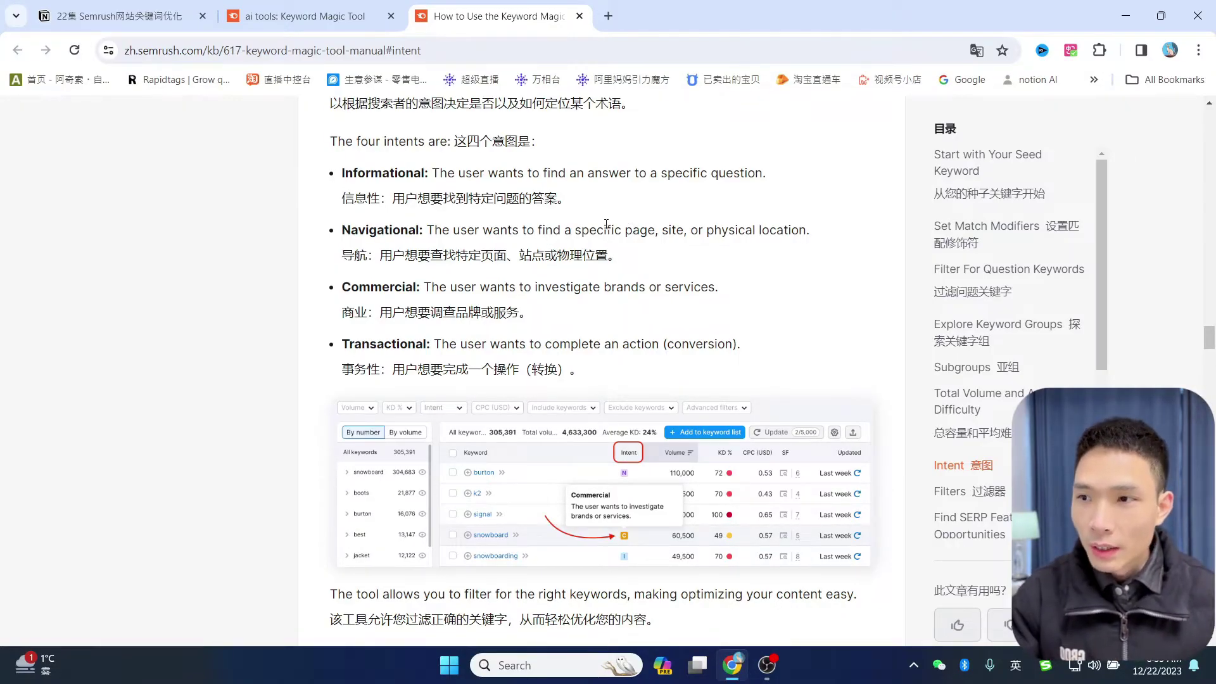
left_click(315, 14)
scroll(699, 329, "up", 1)
scroll(699, 329, "down", 1)
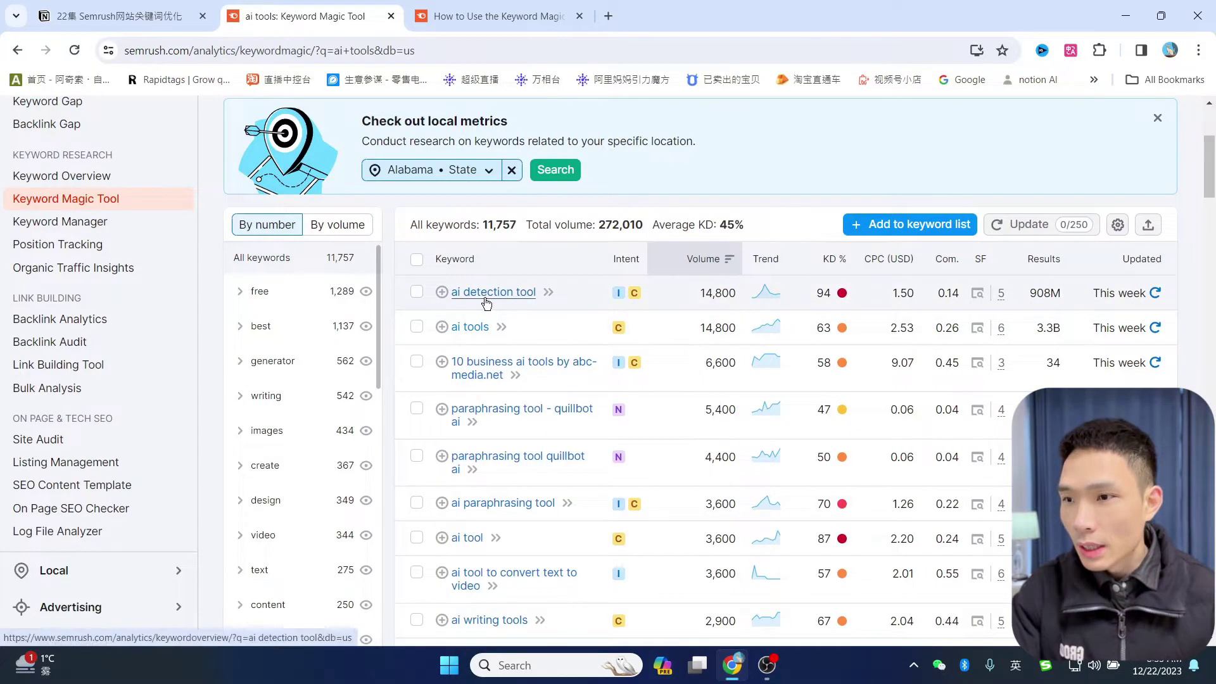
mouse_move(619, 300)
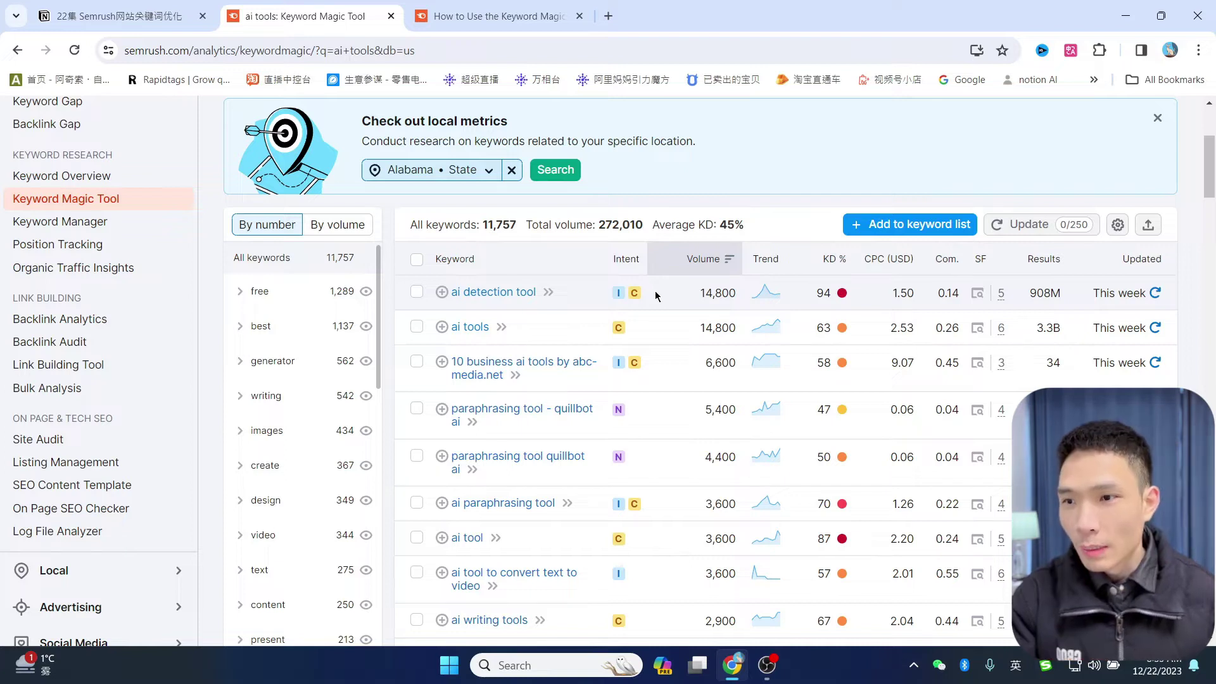
mouse_move(717, 266)
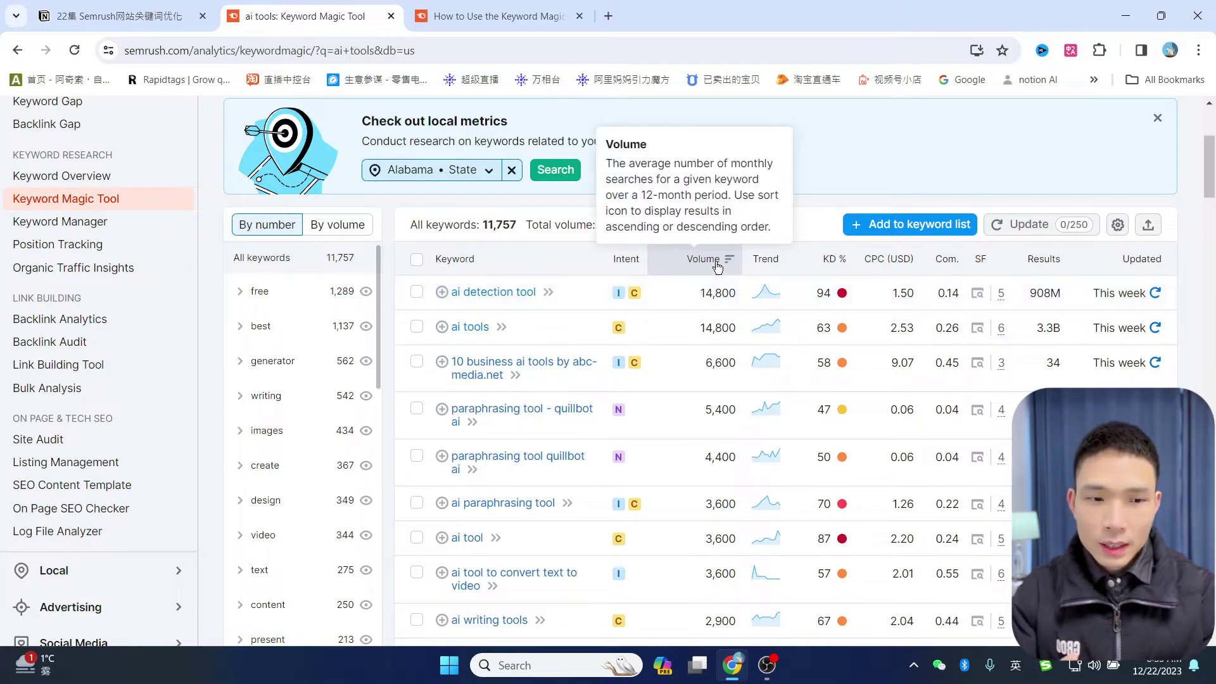
Examine the intent labels further down the keyword list, including the Transactional, Commercial and Navigational explanations.
scroll(674, 446, "down", 4)
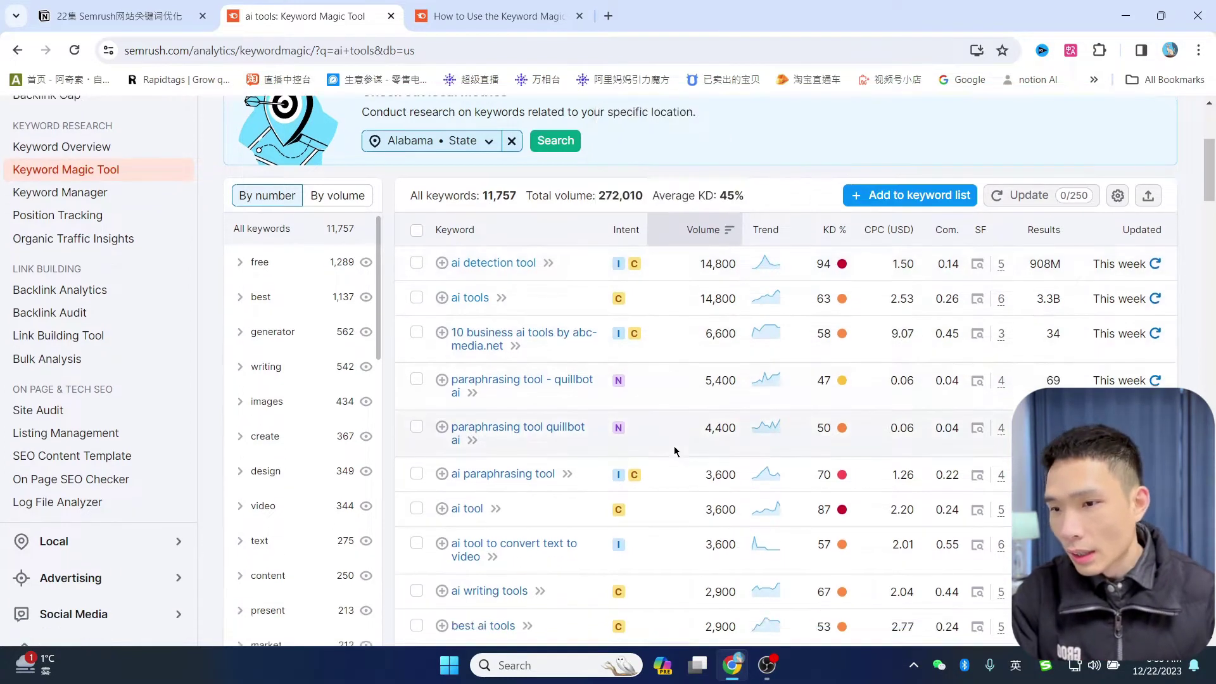
scroll(675, 446, "down", 4)
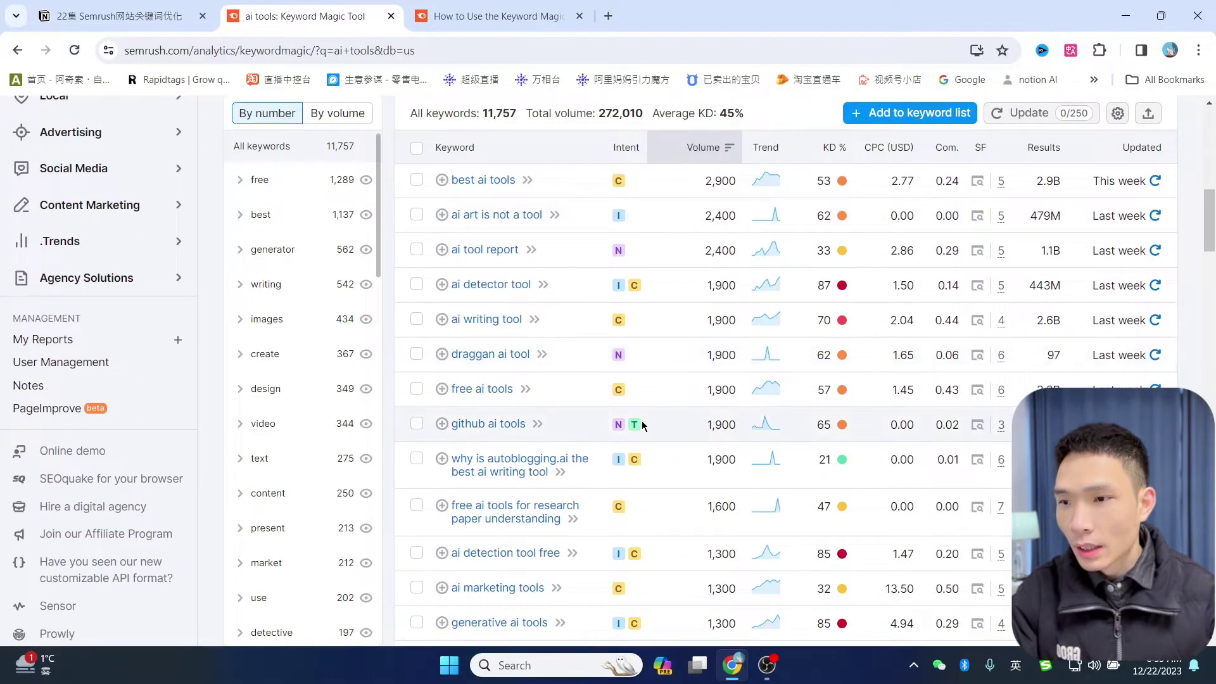
scroll(640, 415, "down", 5)
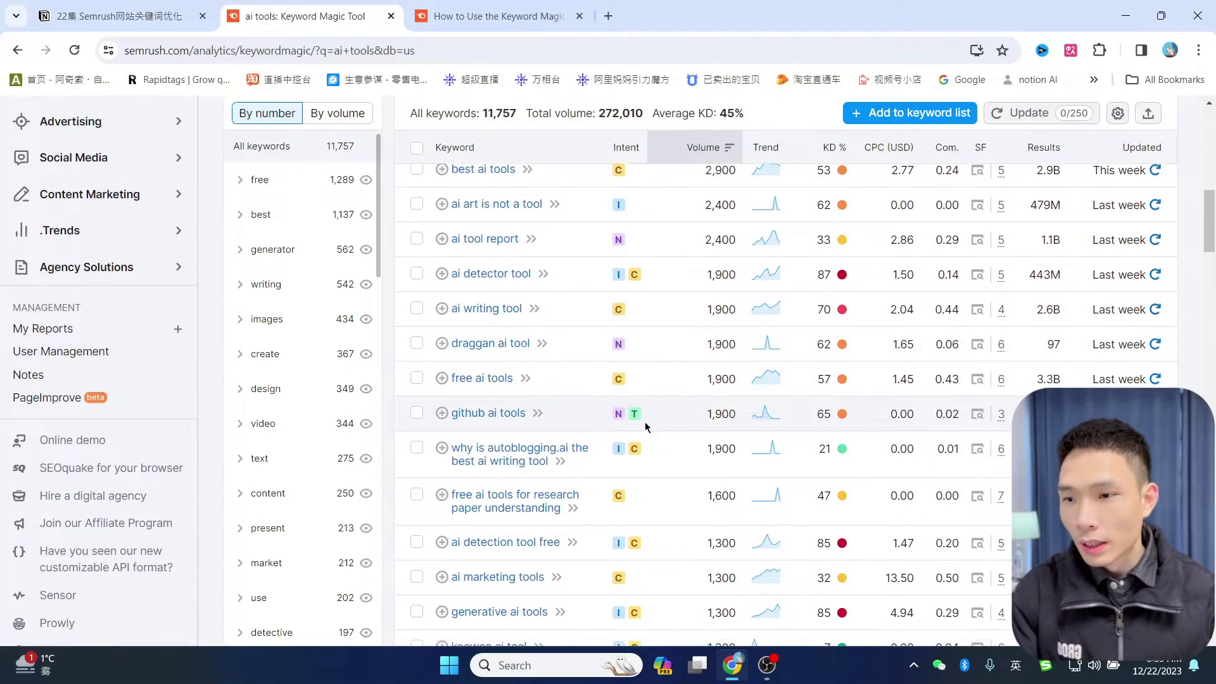
scroll(648, 419, "down", 4)
mouse_move(621, 479)
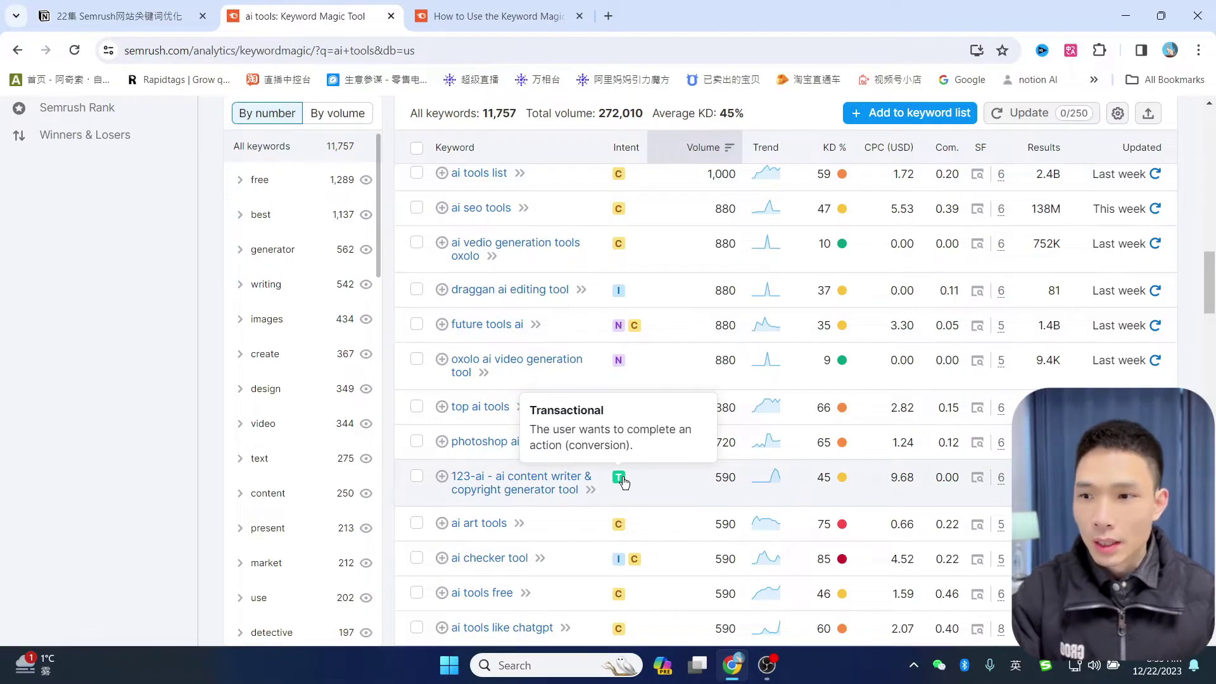
scroll(719, 442, "down", 1)
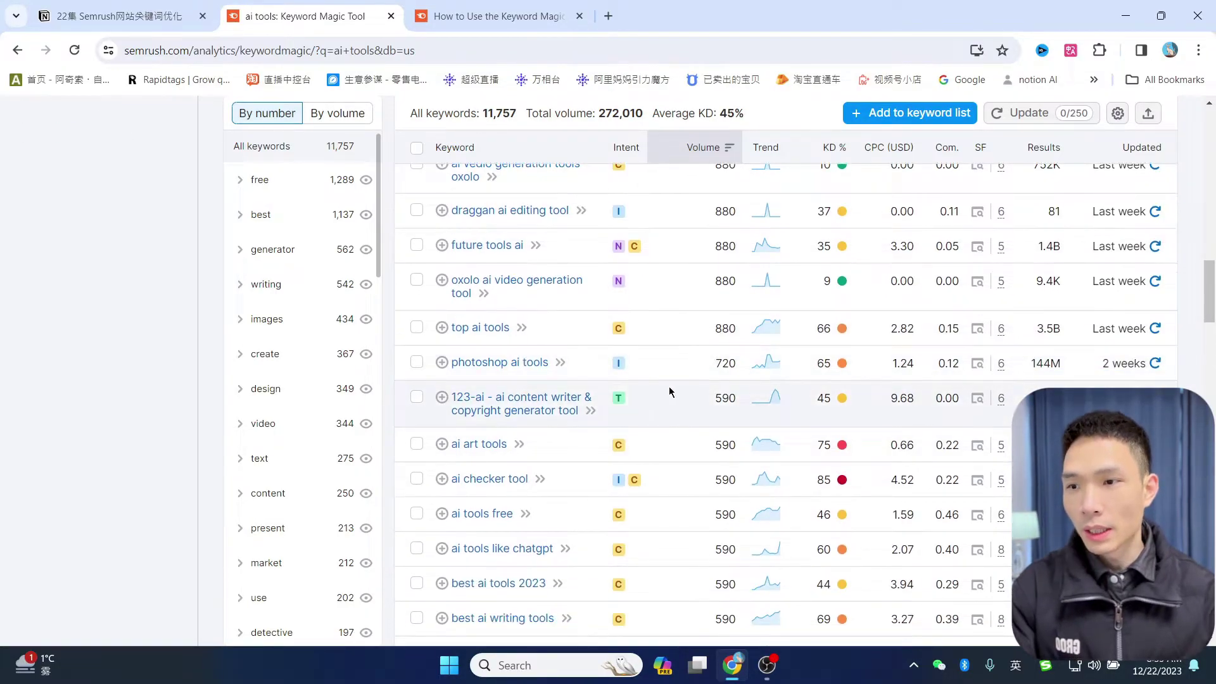
scroll(670, 391, "up", 1)
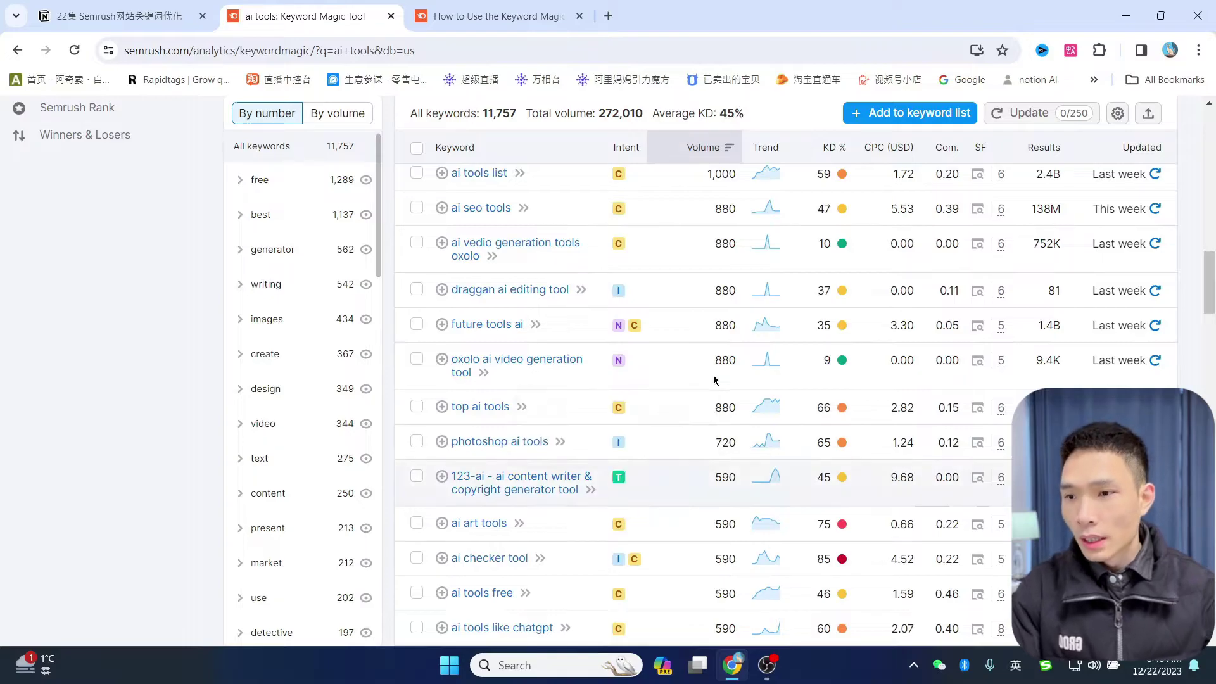
mouse_move(619, 407)
scroll(684, 340, "up", 3)
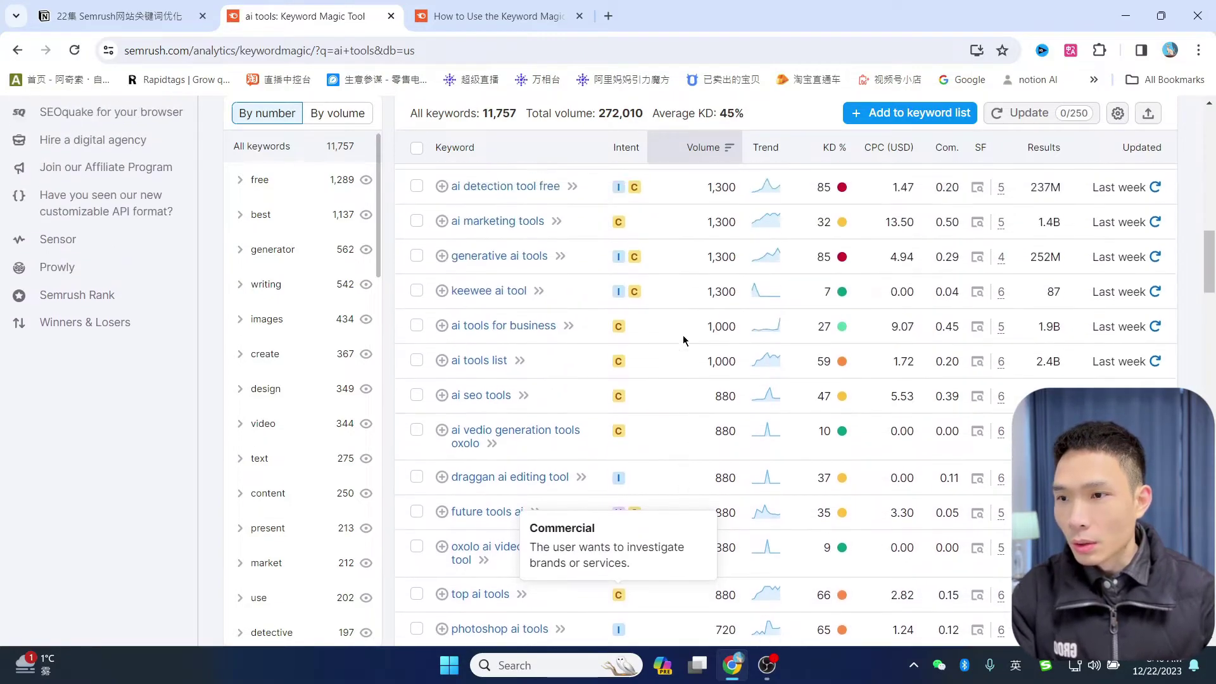
scroll(623, 325, "up", 2)
scroll(711, 353, "down", 2)
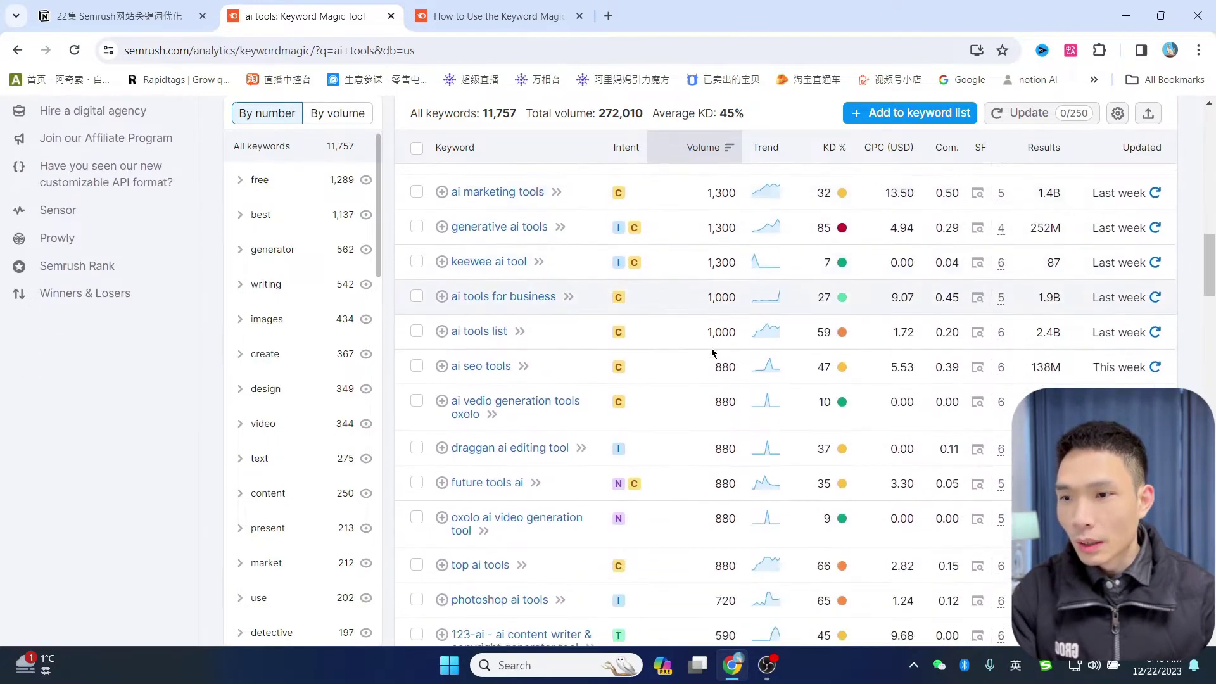
scroll(689, 396, "down", 1)
mouse_move(625, 451)
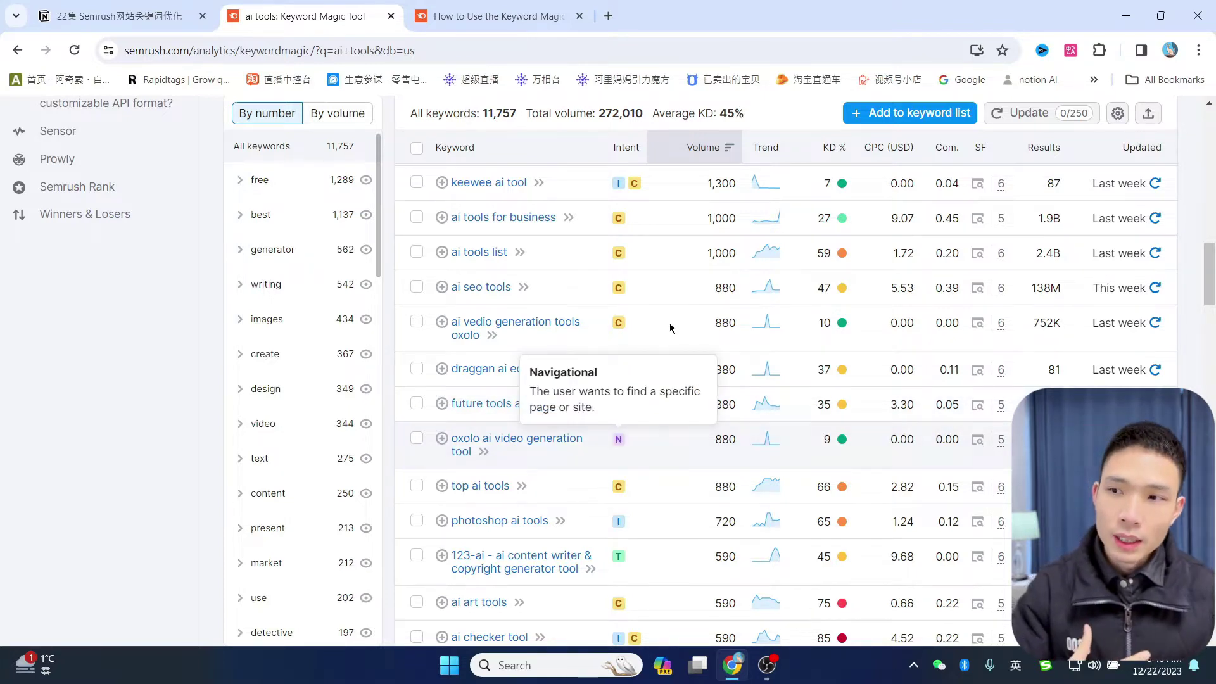
scroll(669, 314, "up", 1)
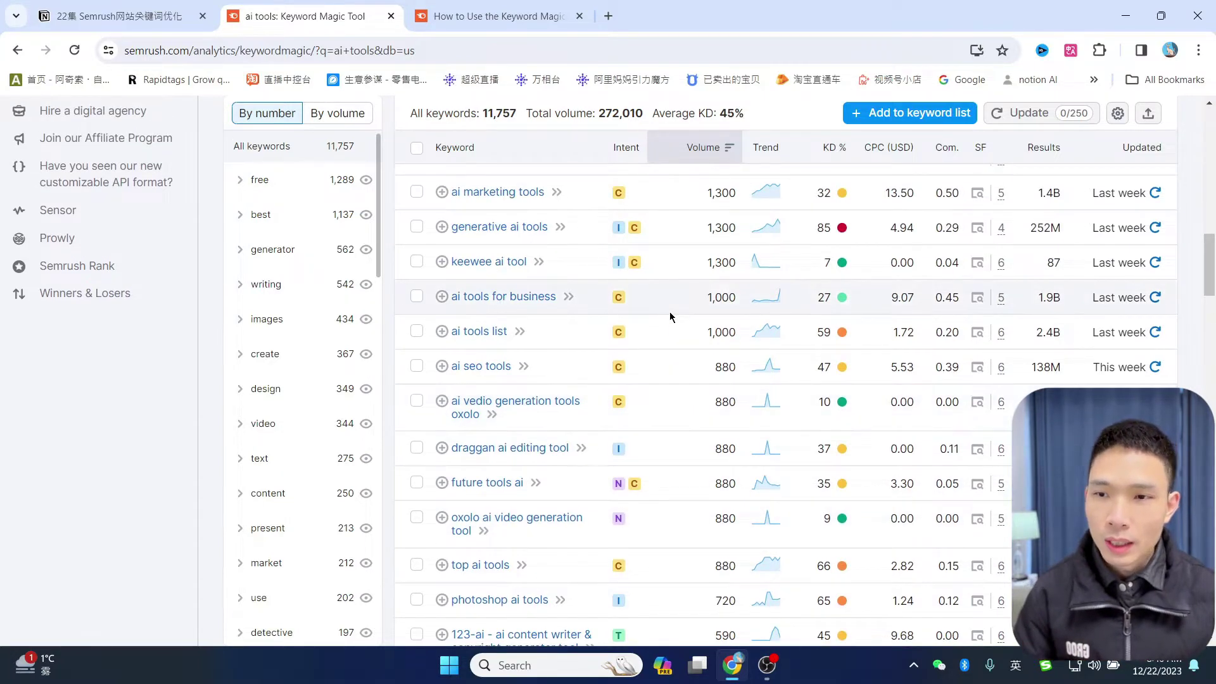
Examine keywords carrying two intent labels, such as "github ai tools" and "ai detector tool".
scroll(670, 317, "up", 4)
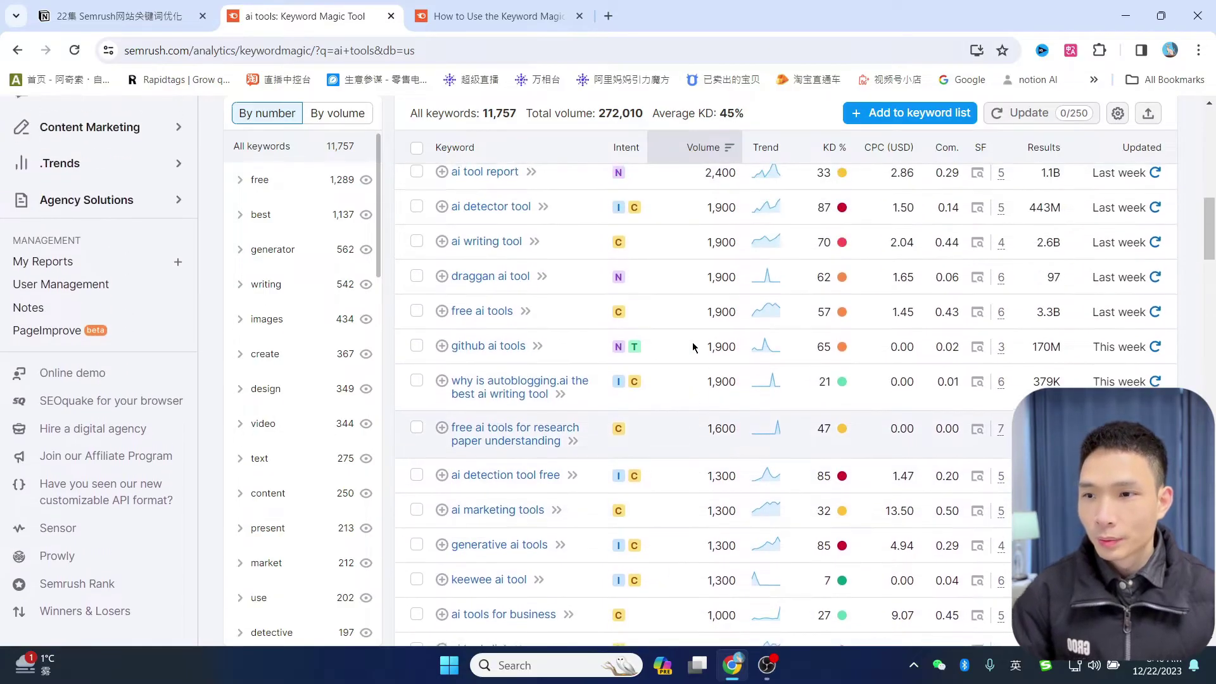
scroll(693, 347, "up", 5)
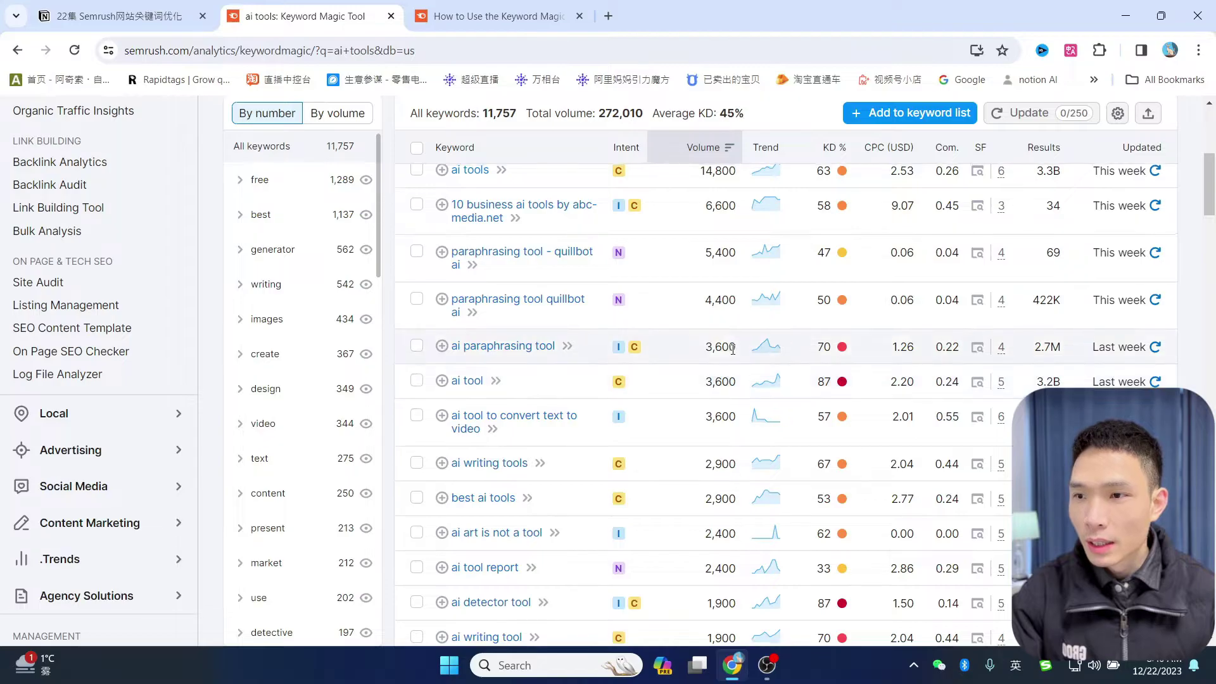
scroll(651, 298, "up", 1)
scroll(665, 352, "down", 5)
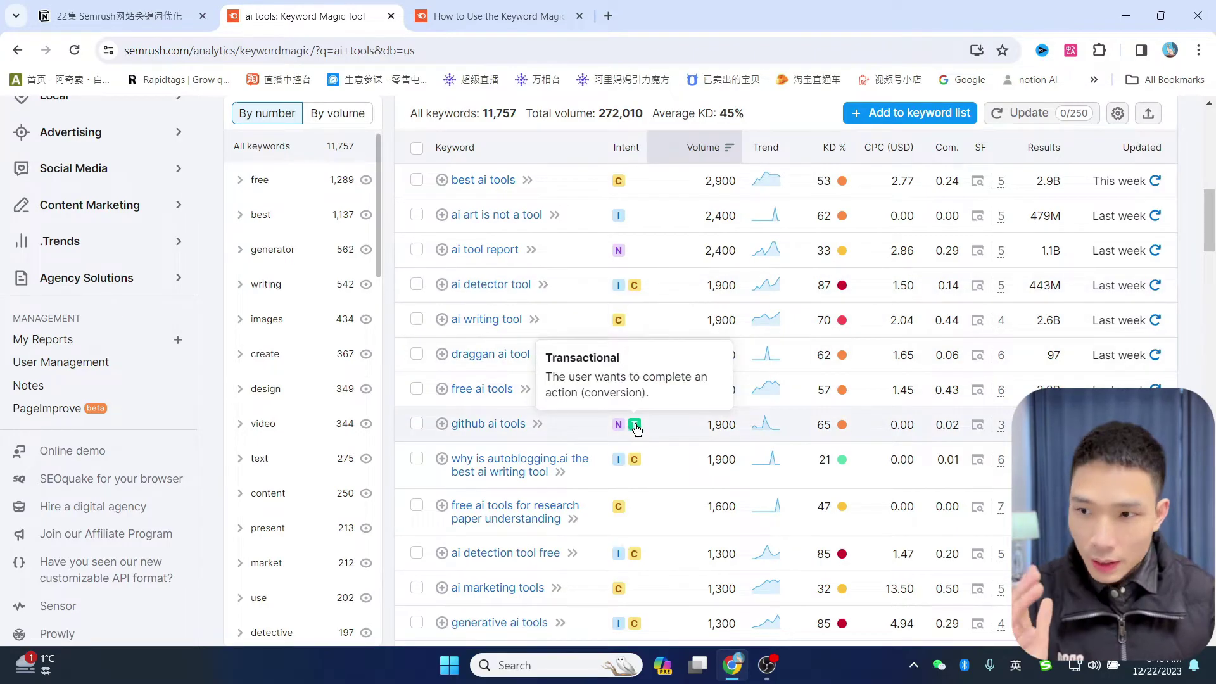
mouse_move(635, 289)
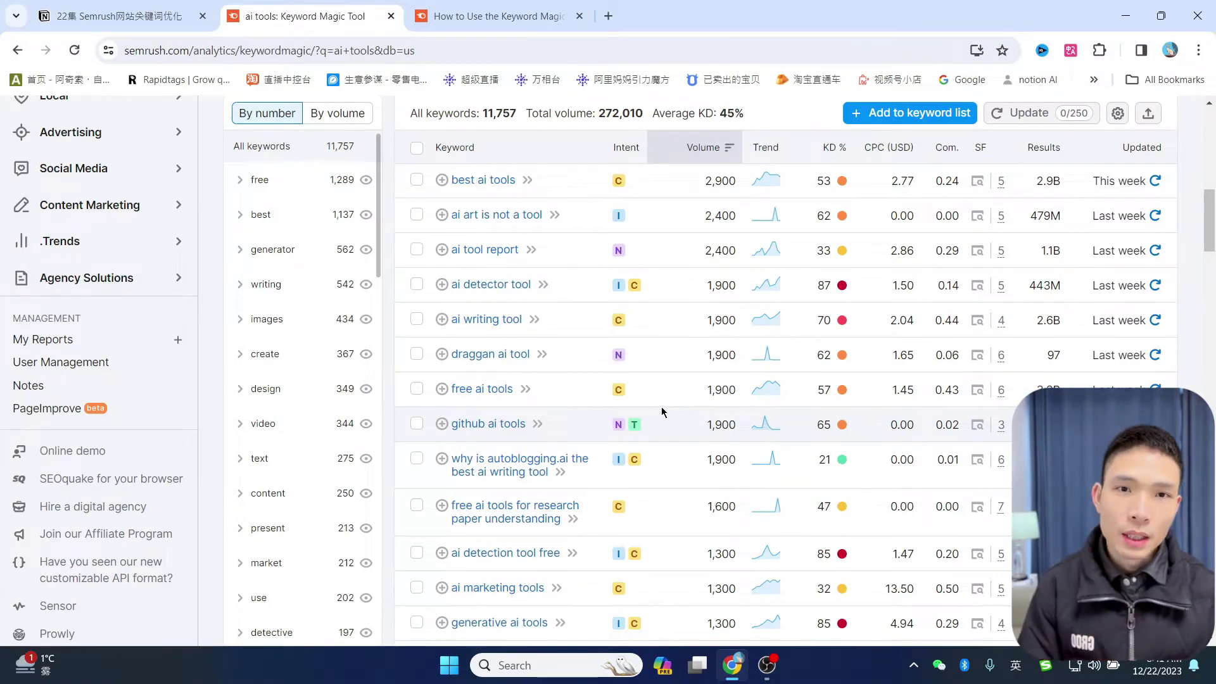
Review the search volumes of the highest-volume keywords and check the Volume and Trend column headers.
scroll(833, 369, "up", 8)
scroll(814, 363, "down", 2)
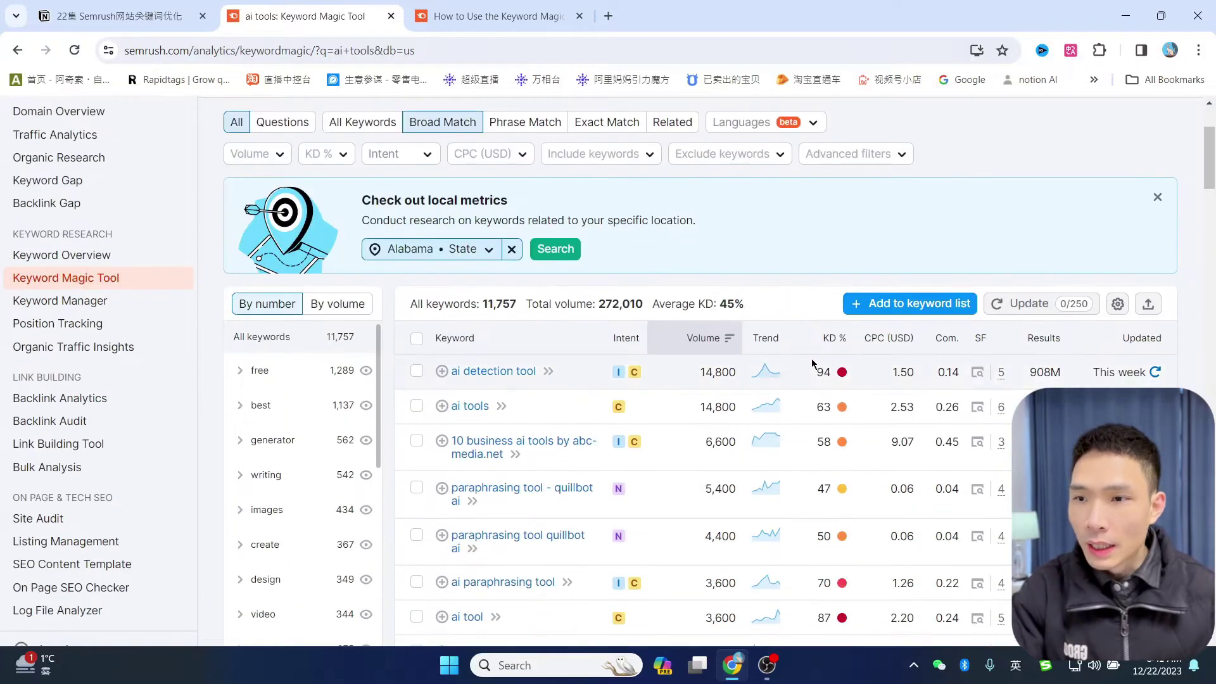
mouse_move(703, 267)
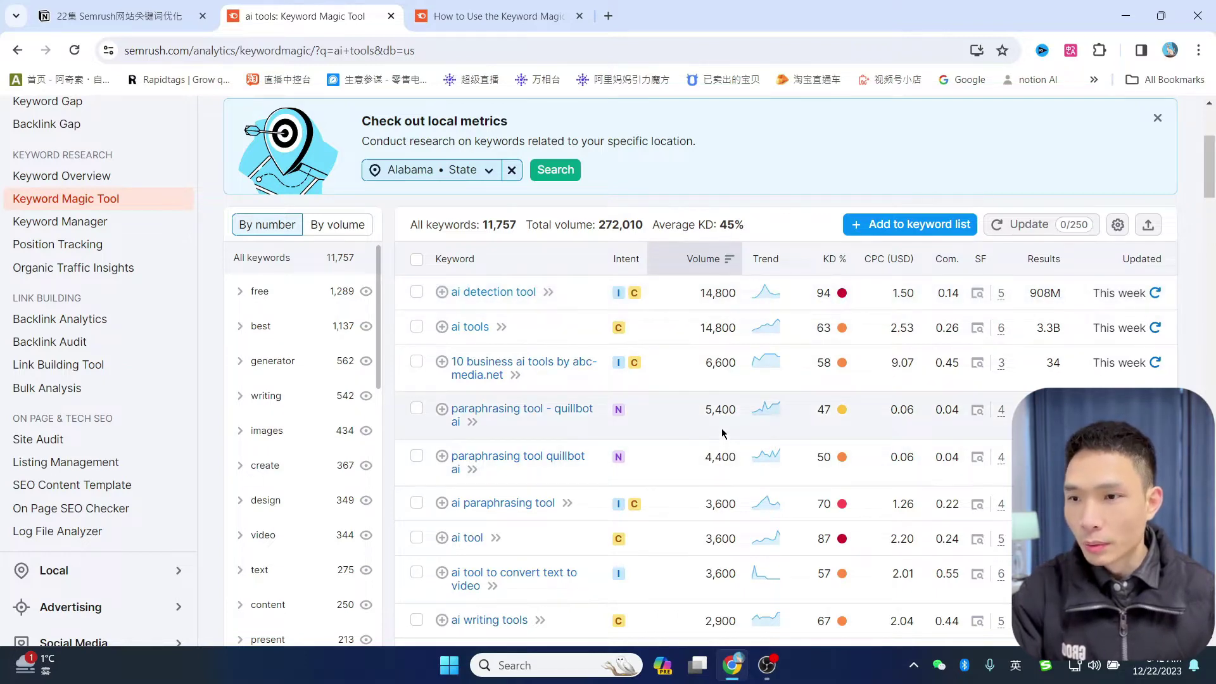
scroll(702, 331, "down", 5)
scroll(785, 287, "up", 5)
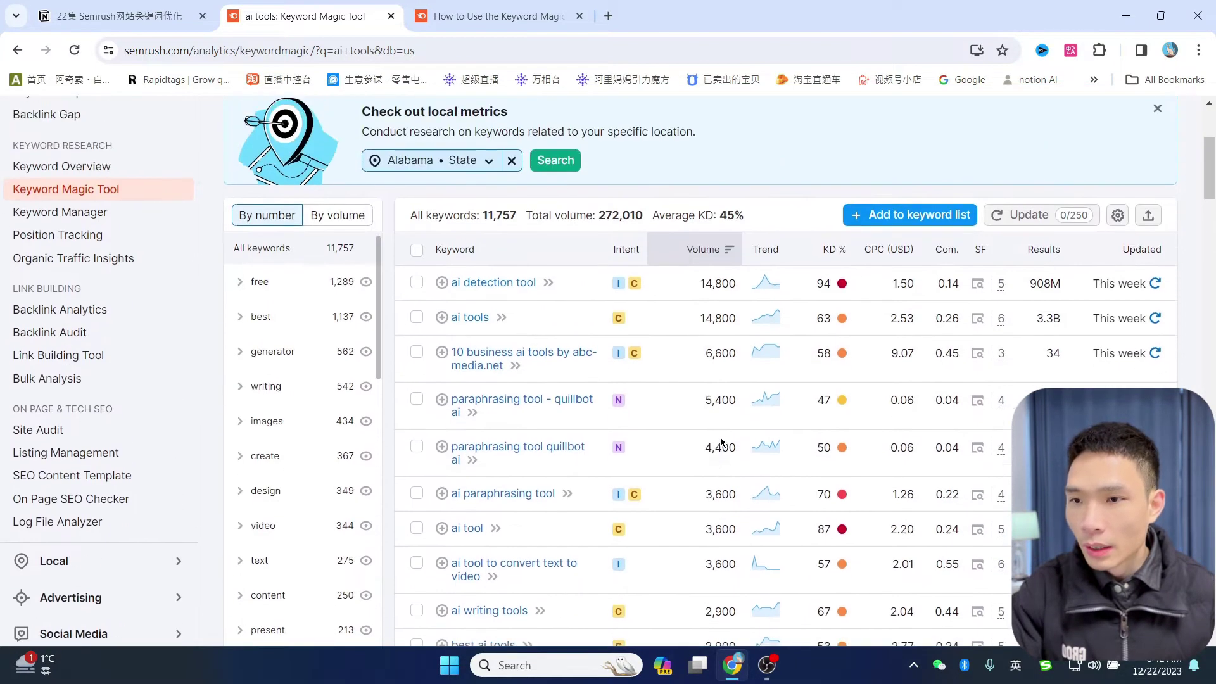
mouse_move(762, 256)
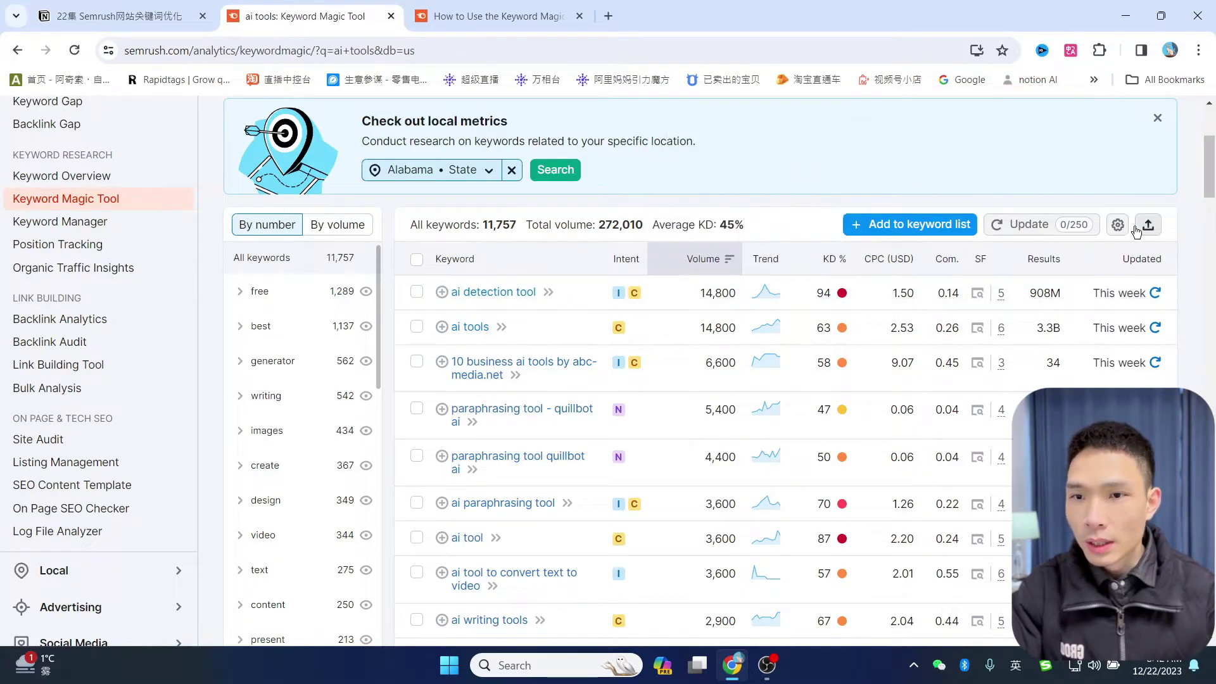
View which columns can be shown or hidden in the keyword table, leaving the selection as it is.
left_click(1117, 225)
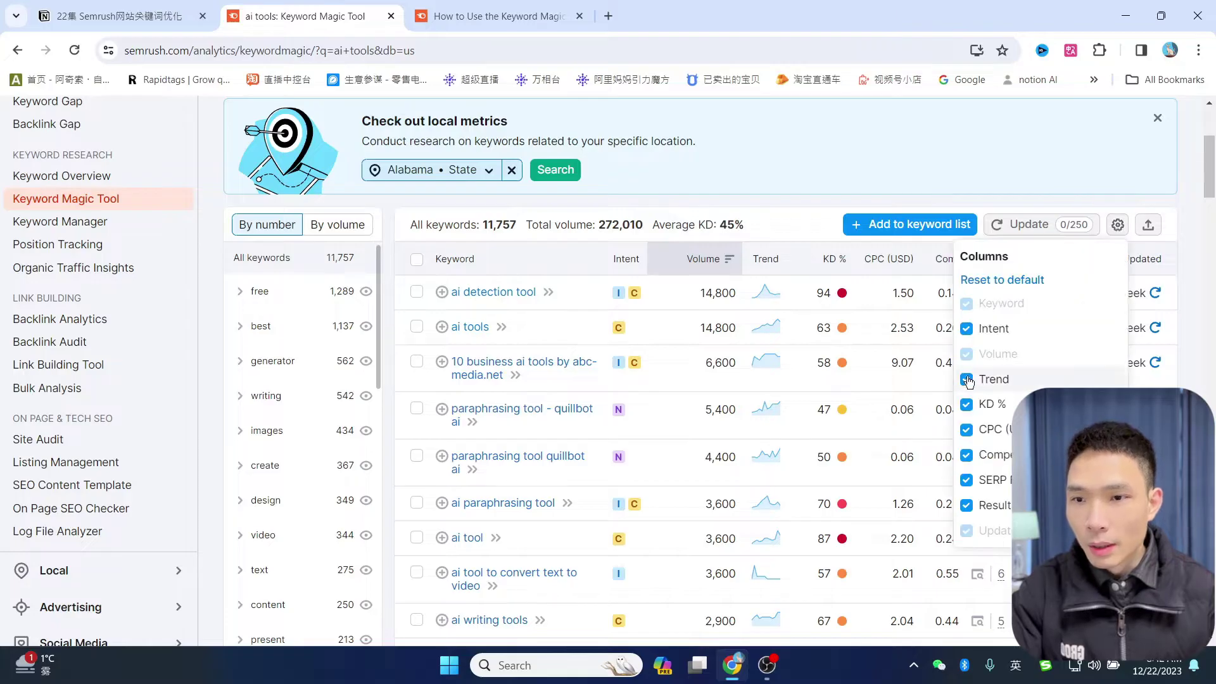
scroll(969, 379, "down", 1)
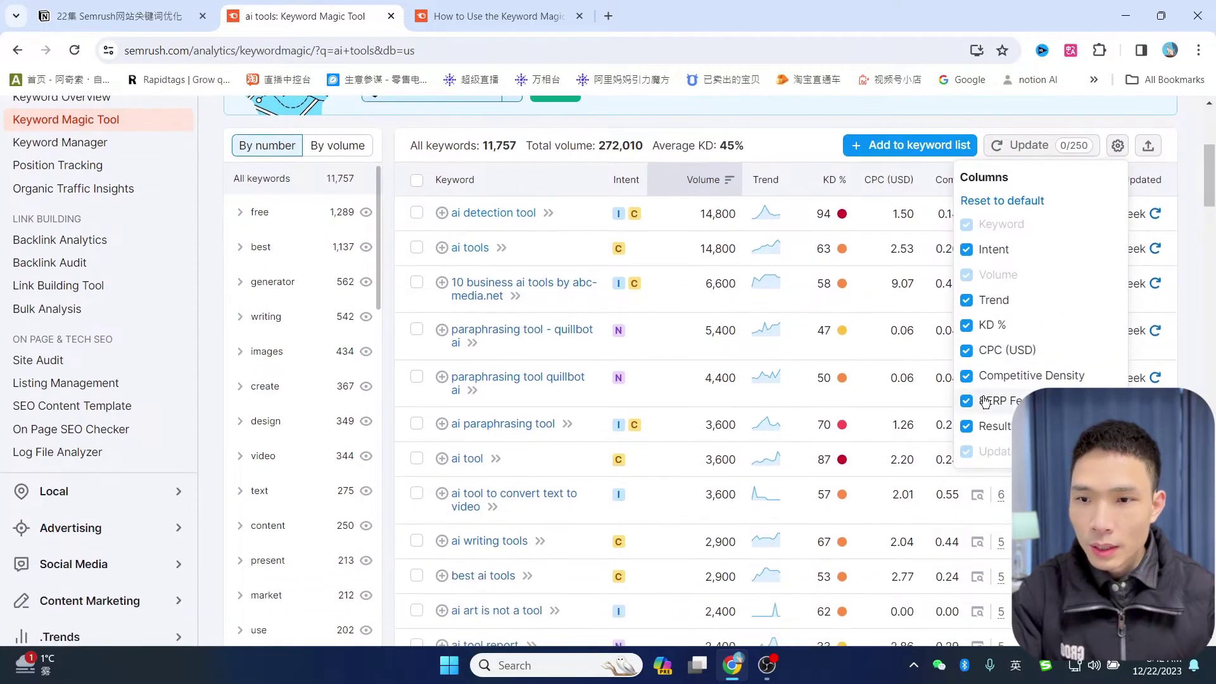
scroll(989, 407, "up", 1)
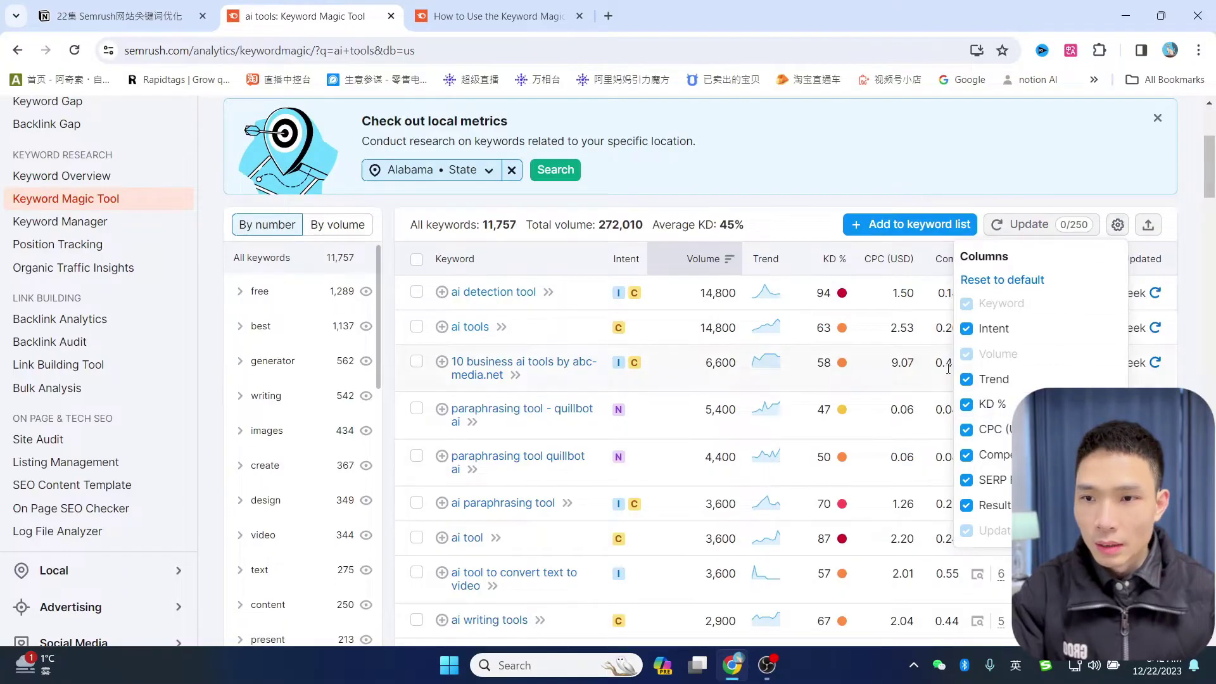
left_click(796, 208)
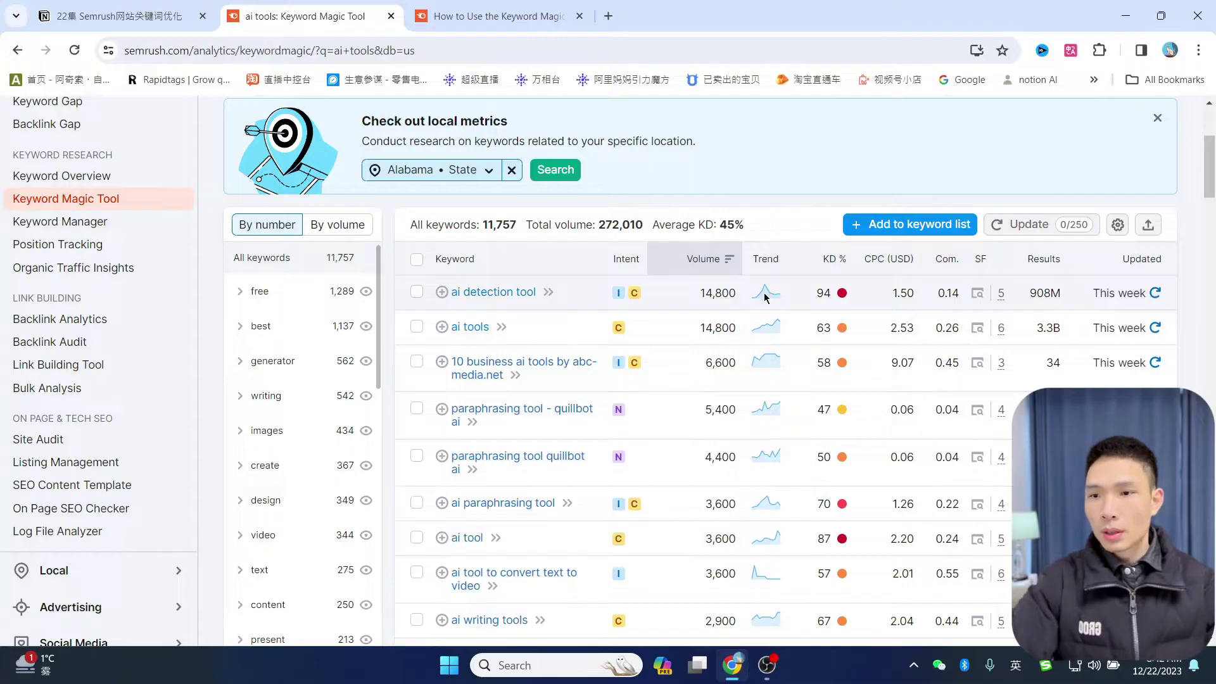
Examine the Trend graphs of the listed keywords, from "ai detection tool" down to "keewee ai tool".
scroll(763, 335, "down", 2)
scroll(760, 380, "up", 2)
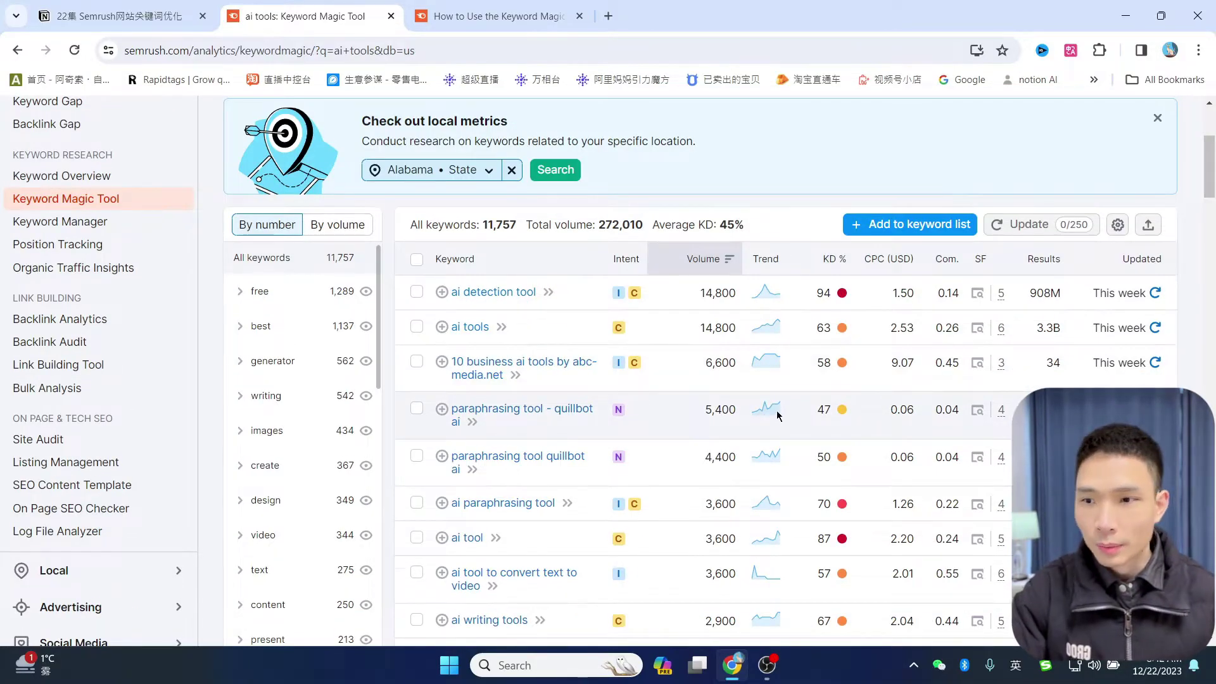
scroll(776, 415, "down", 1)
scroll(778, 413, "down", 2)
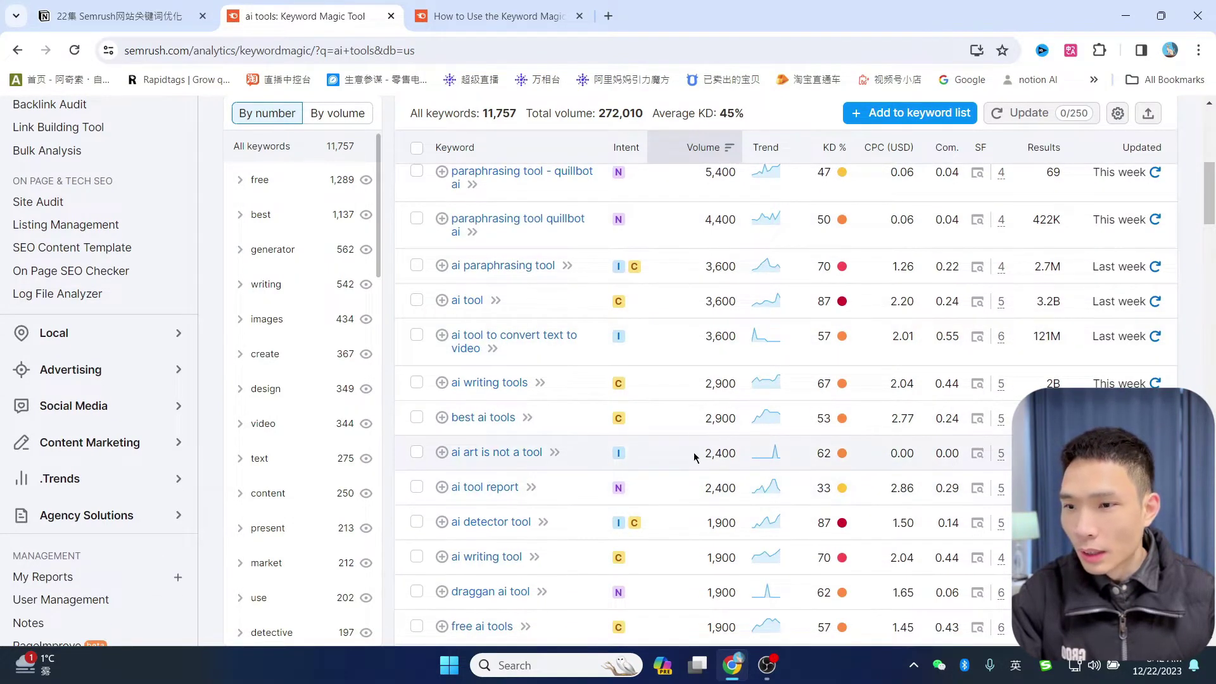
scroll(767, 442, "down", 1)
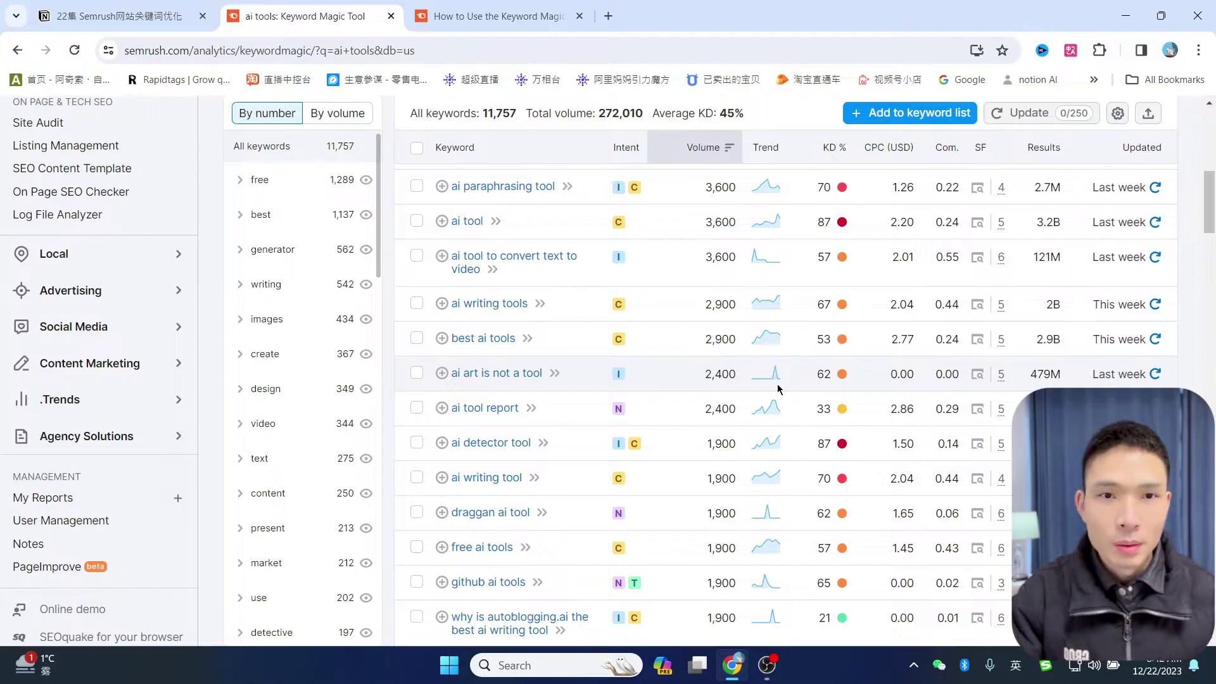
scroll(778, 389, "down", 3)
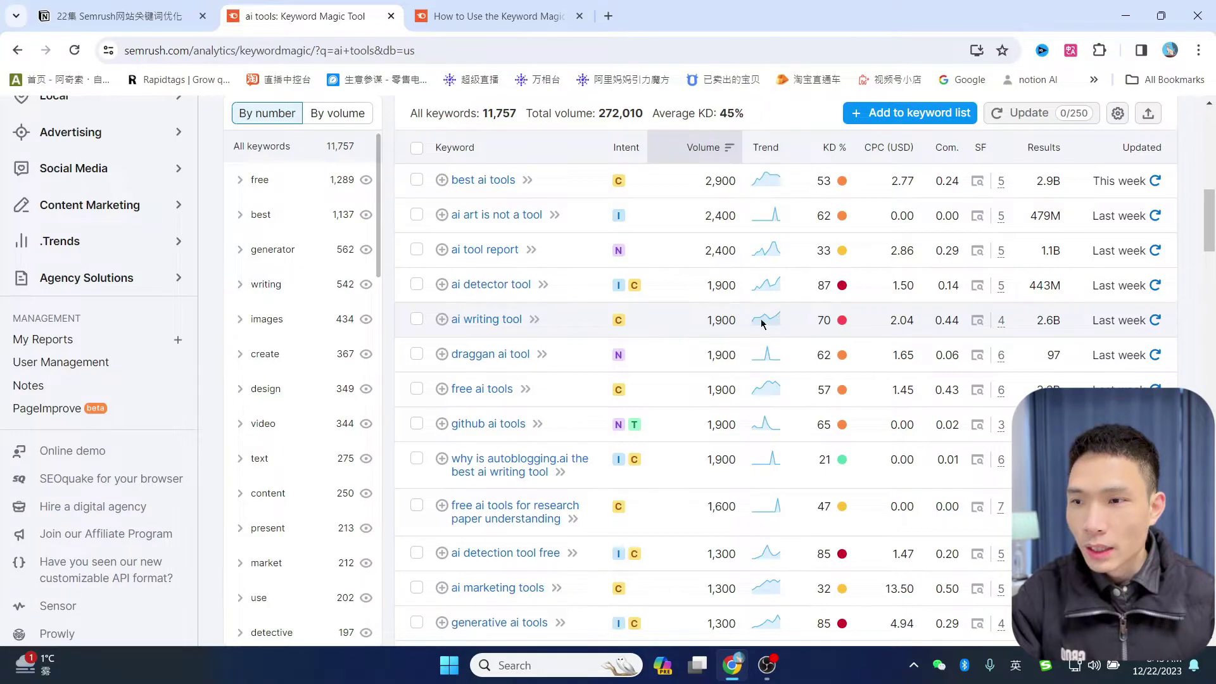
scroll(775, 309, "down", 1)
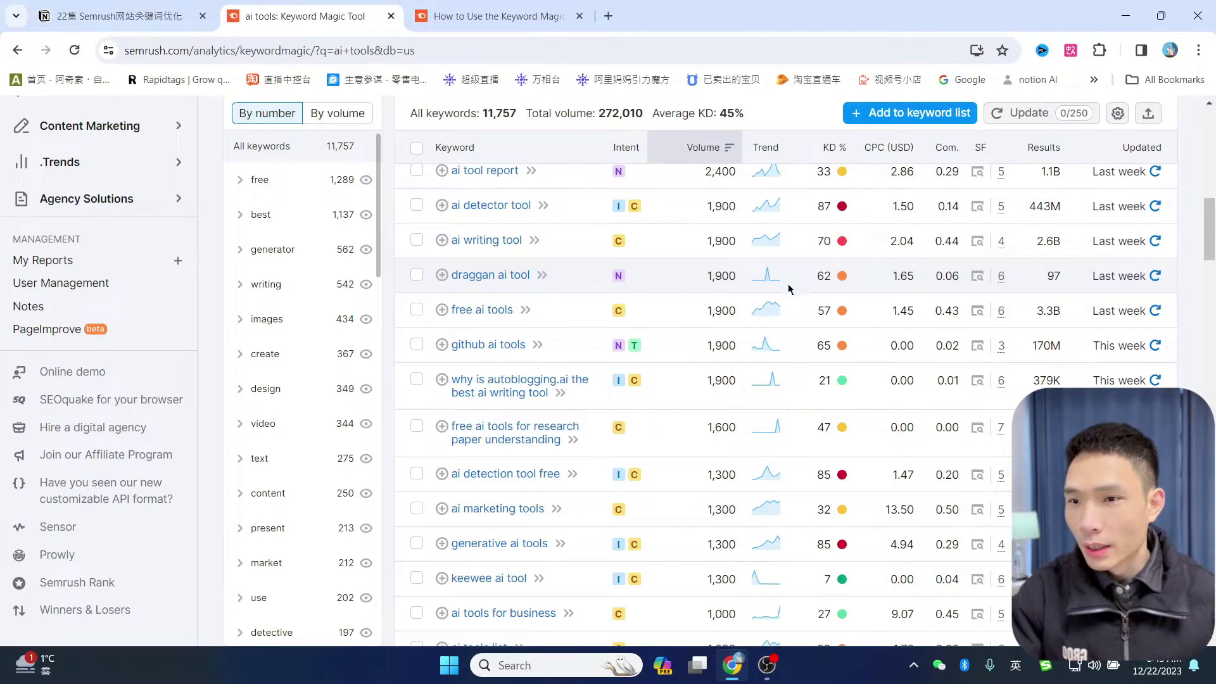
scroll(789, 289, "down", 1)
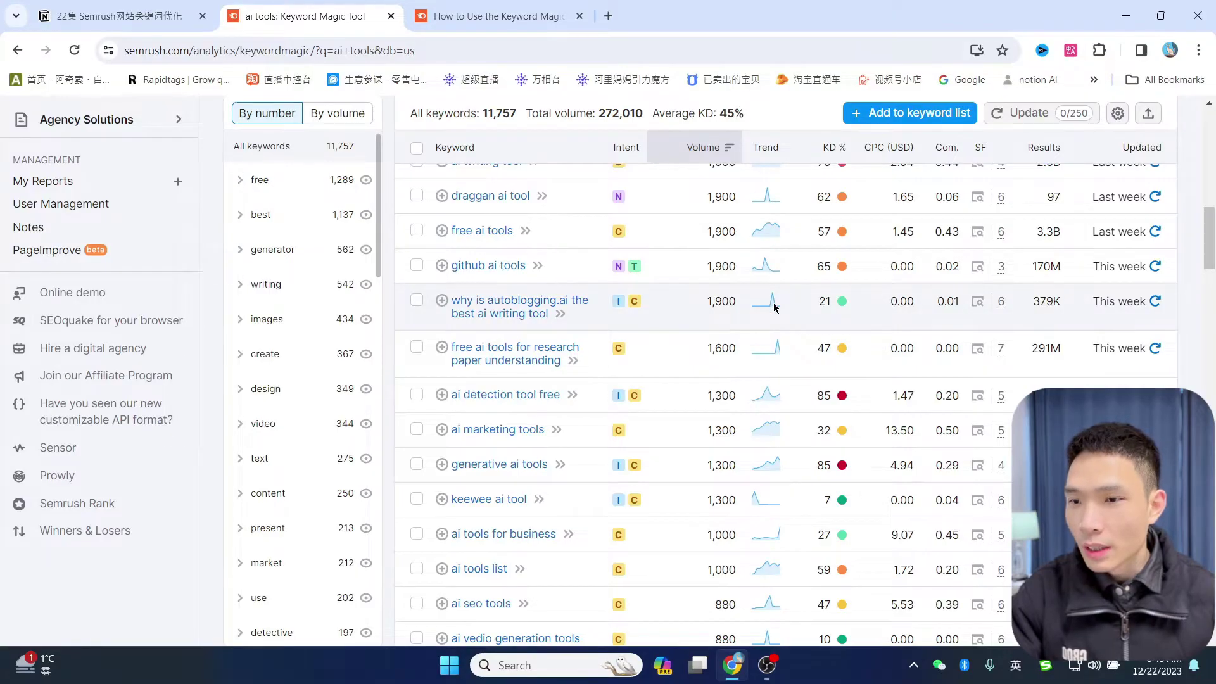
scroll(774, 307, "down", 1)
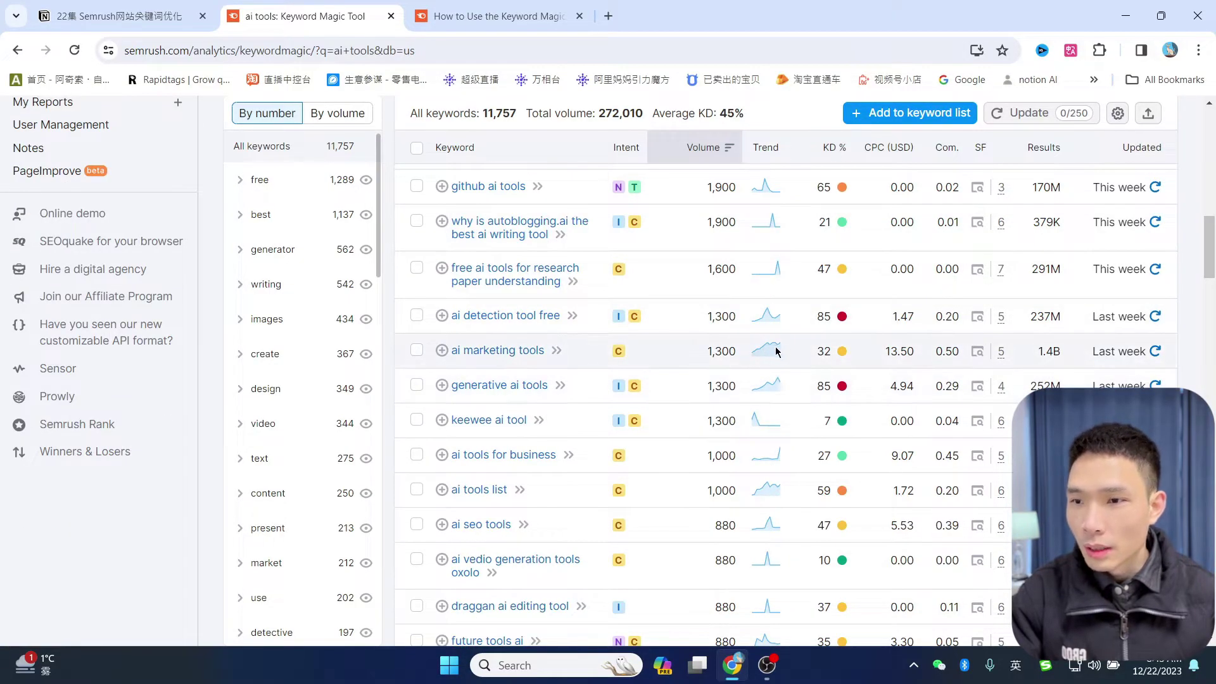
scroll(792, 345, "down", 1)
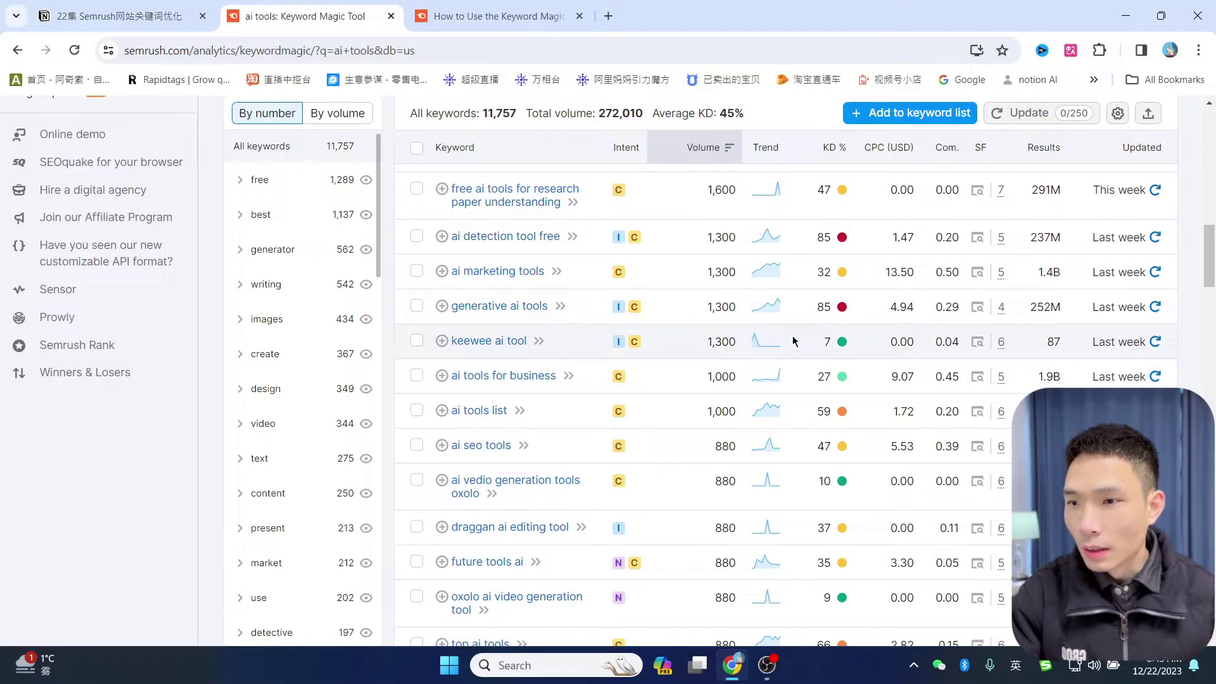
Check the definition of the KD % column and examine the difficulty ratings of the highest-volume keywords.
scroll(792, 341, "down", 1)
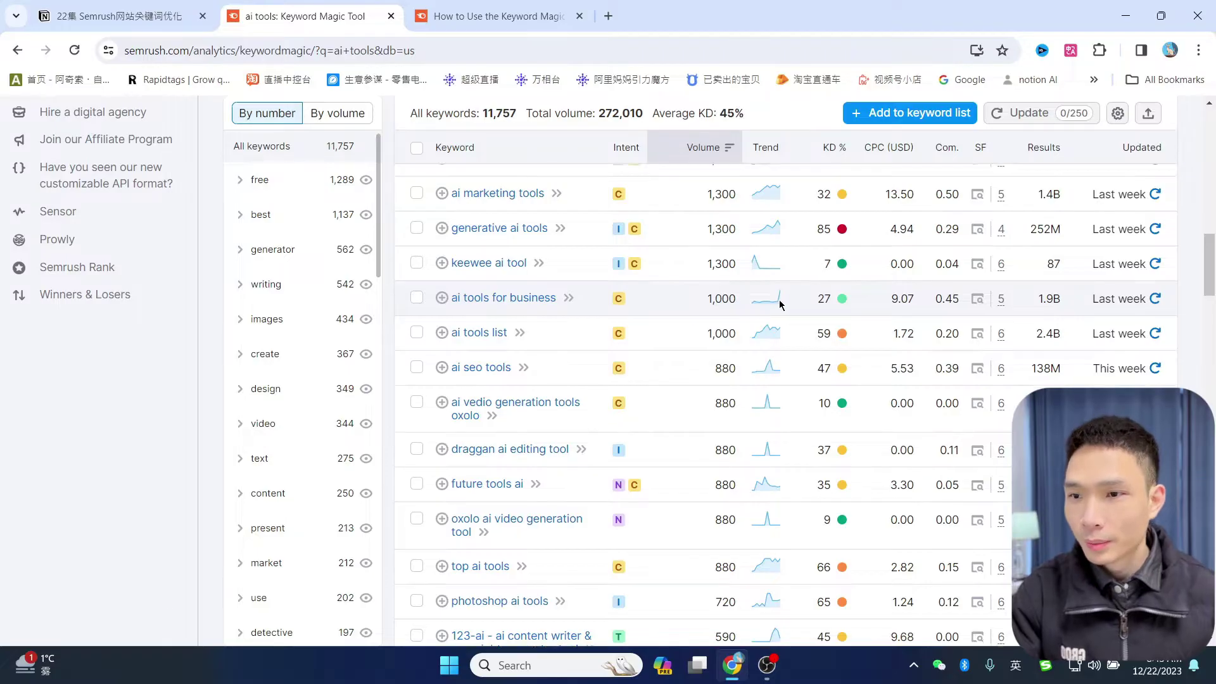
scroll(781, 304, "up", 10)
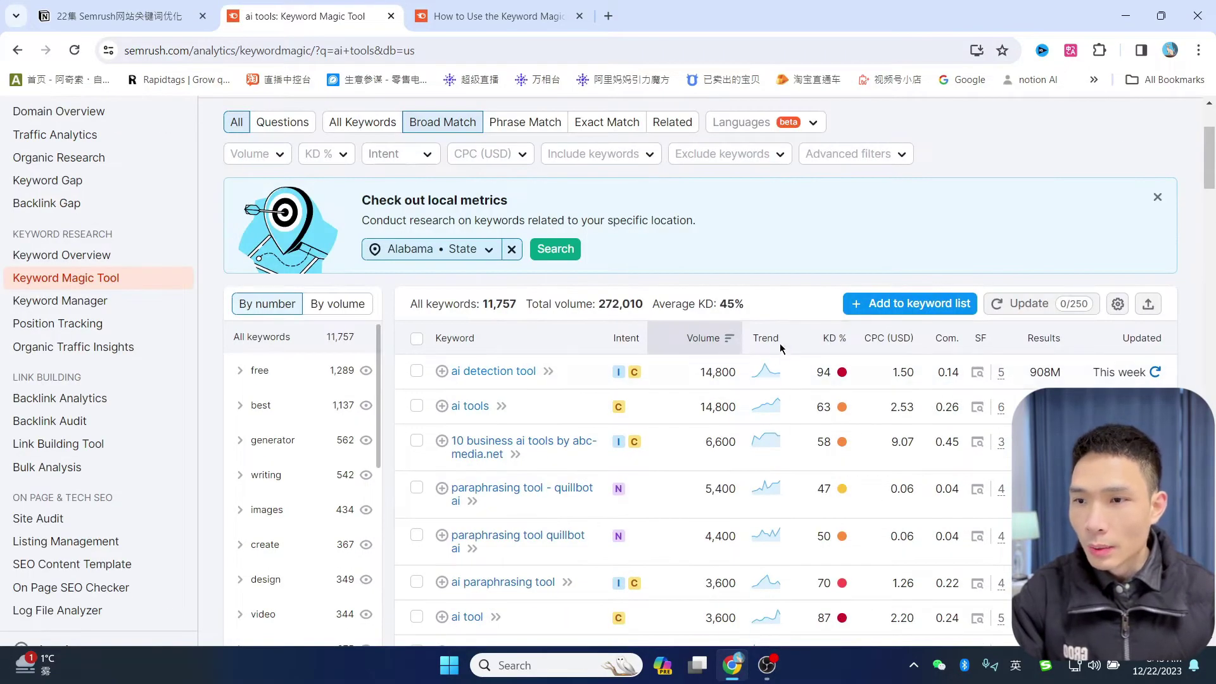
mouse_move(836, 346)
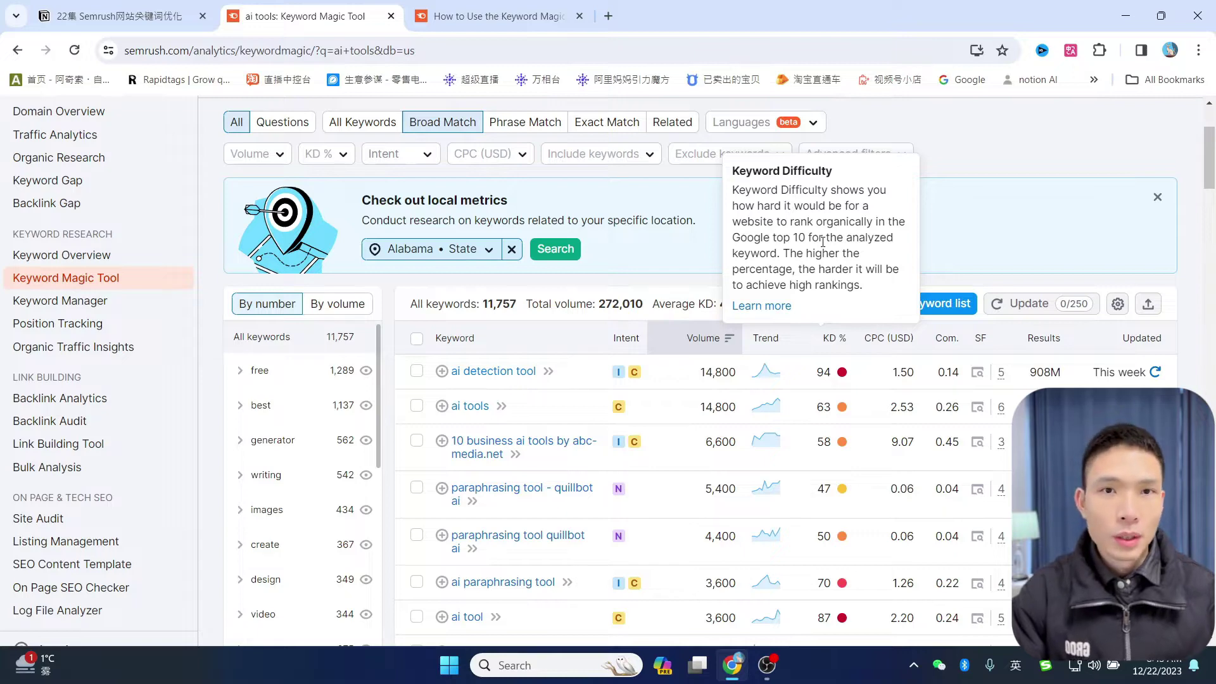
mouse_move(843, 374)
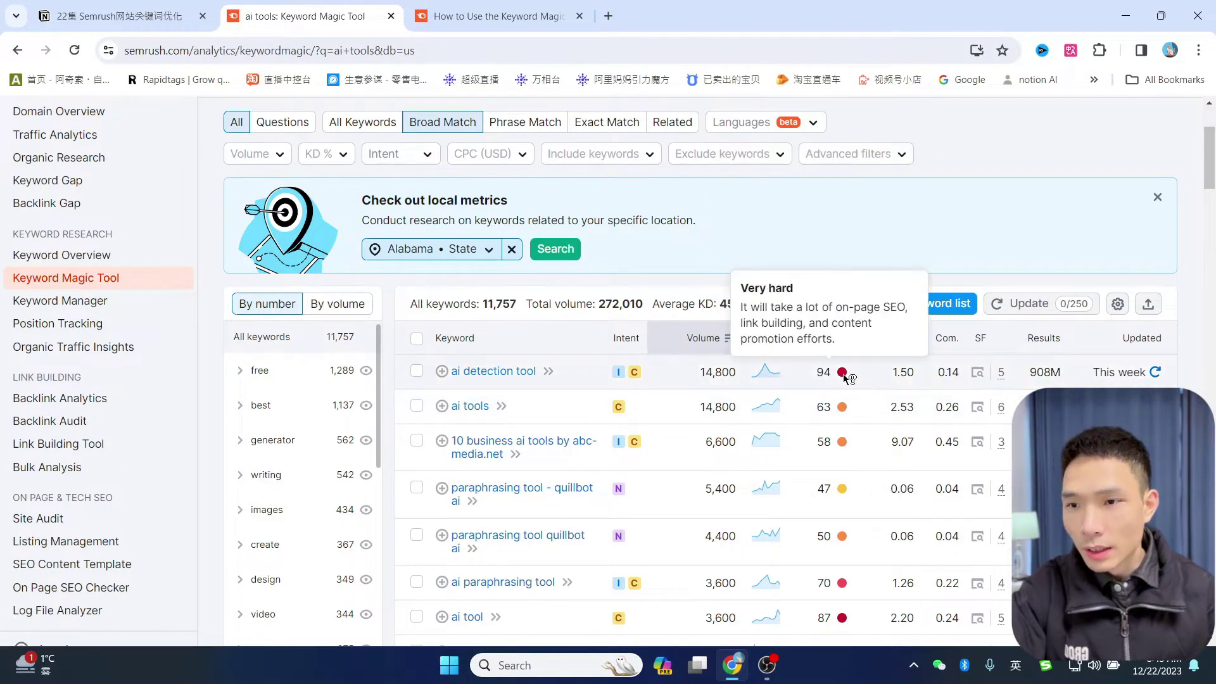
scroll(846, 380, "down", 12)
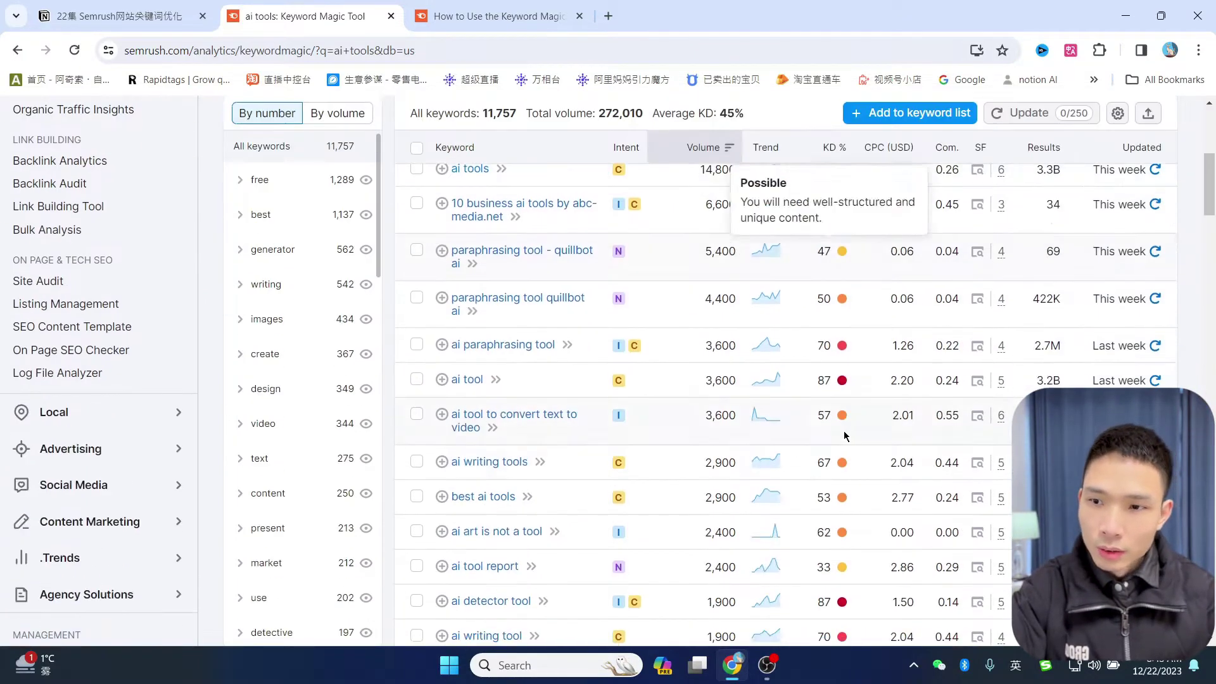
scroll(846, 467, "up", 5)
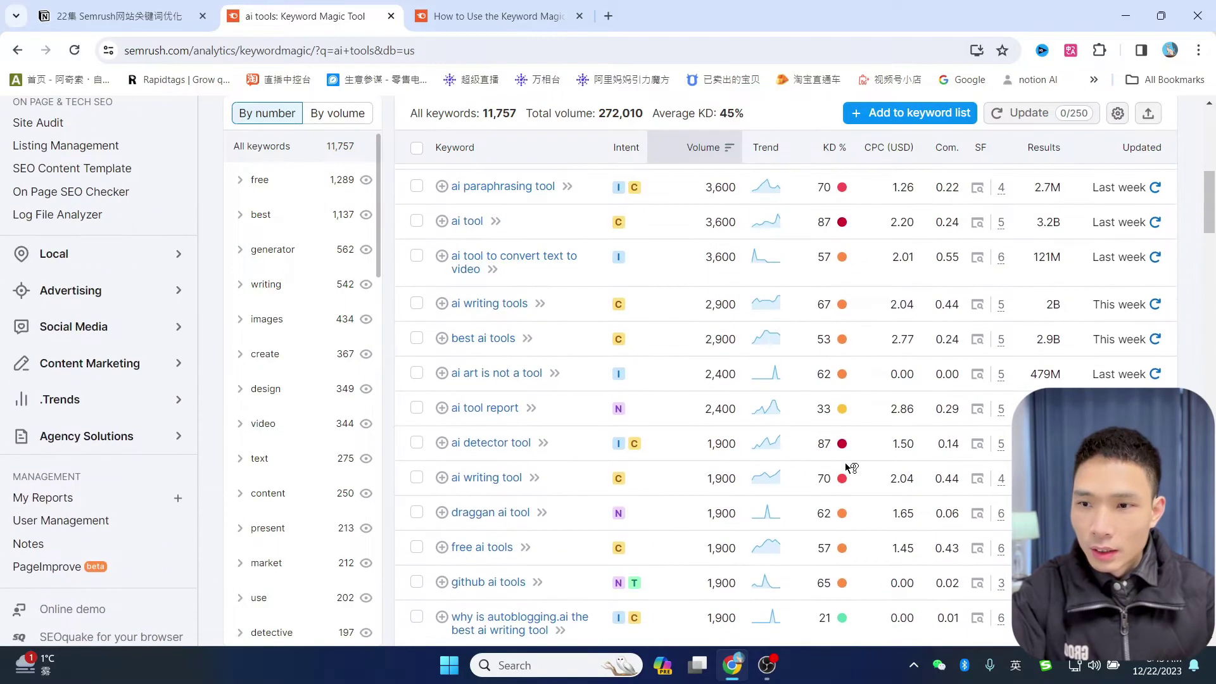
scroll(844, 468, "up", 6)
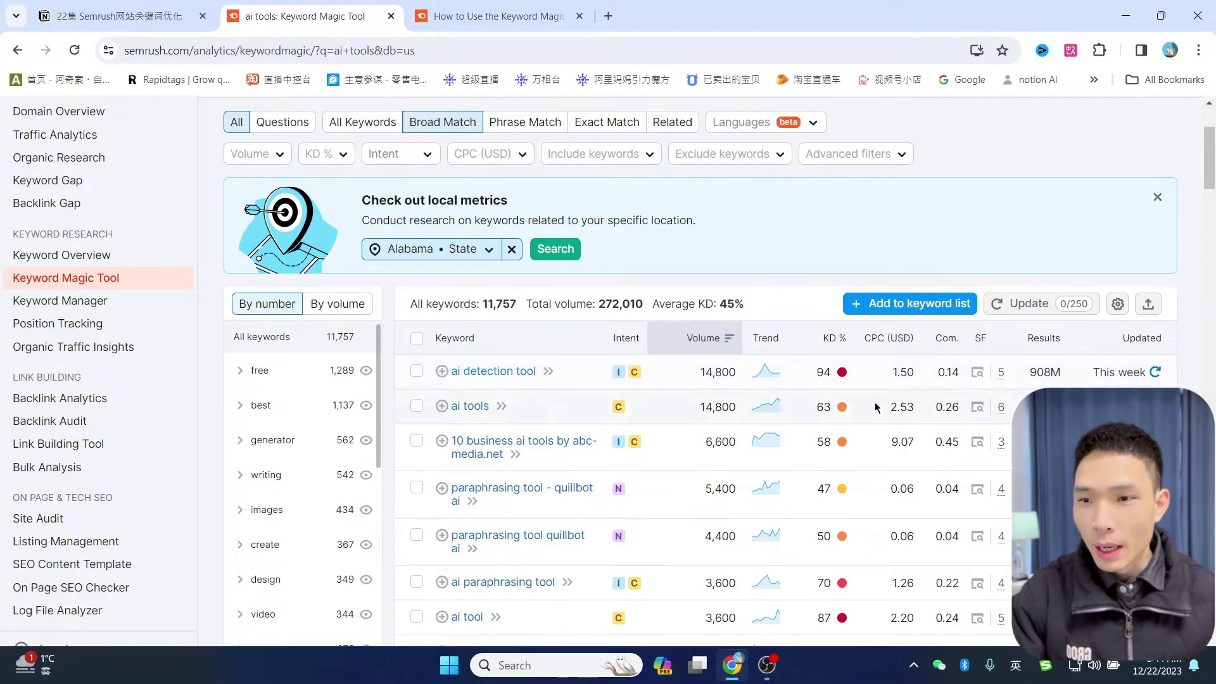
Compare the keyword difficulty ratings down the list, including "why is autoblogging.ai the best ai writing tool" and "keewee ai tool".
scroll(848, 367, "down", 9)
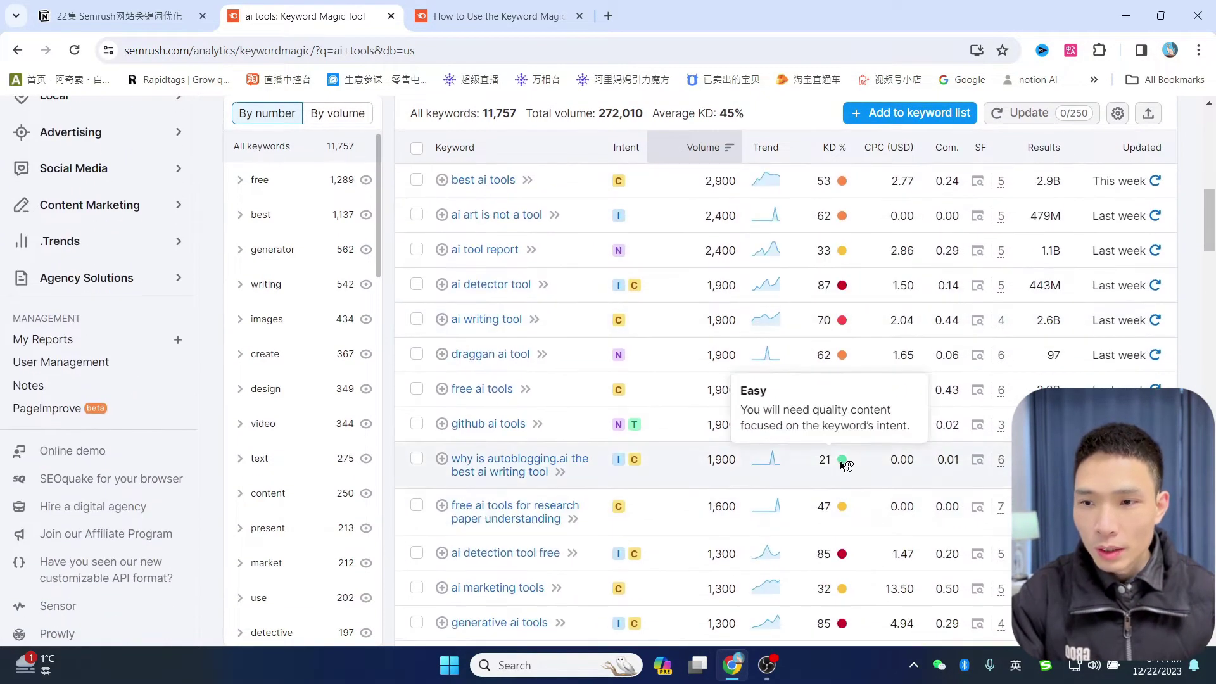
scroll(847, 465, "up", 10)
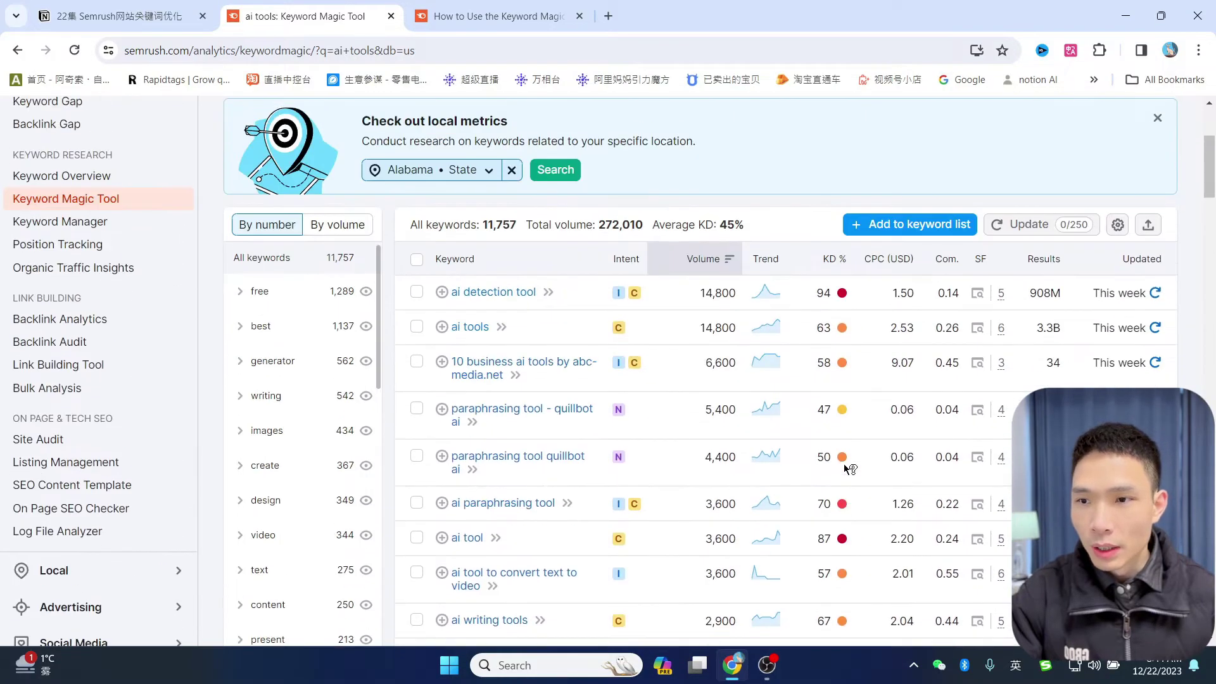
mouse_move(844, 300)
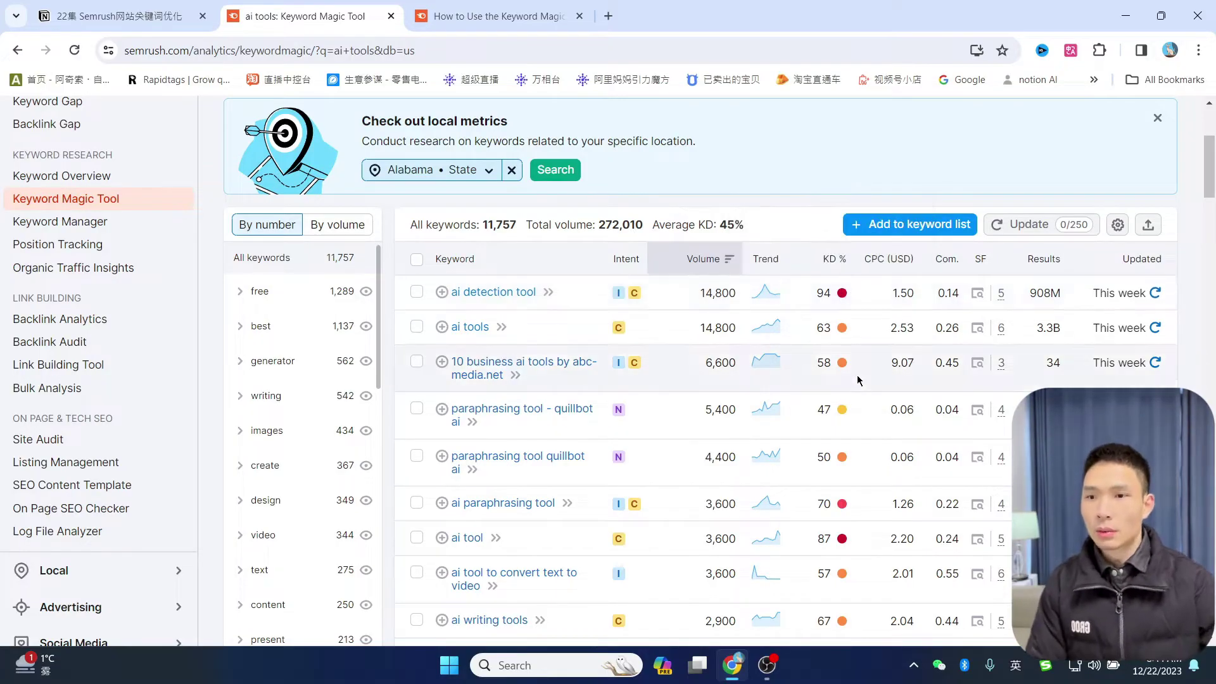
scroll(851, 387, "down", 2)
scroll(851, 386, "down", 5)
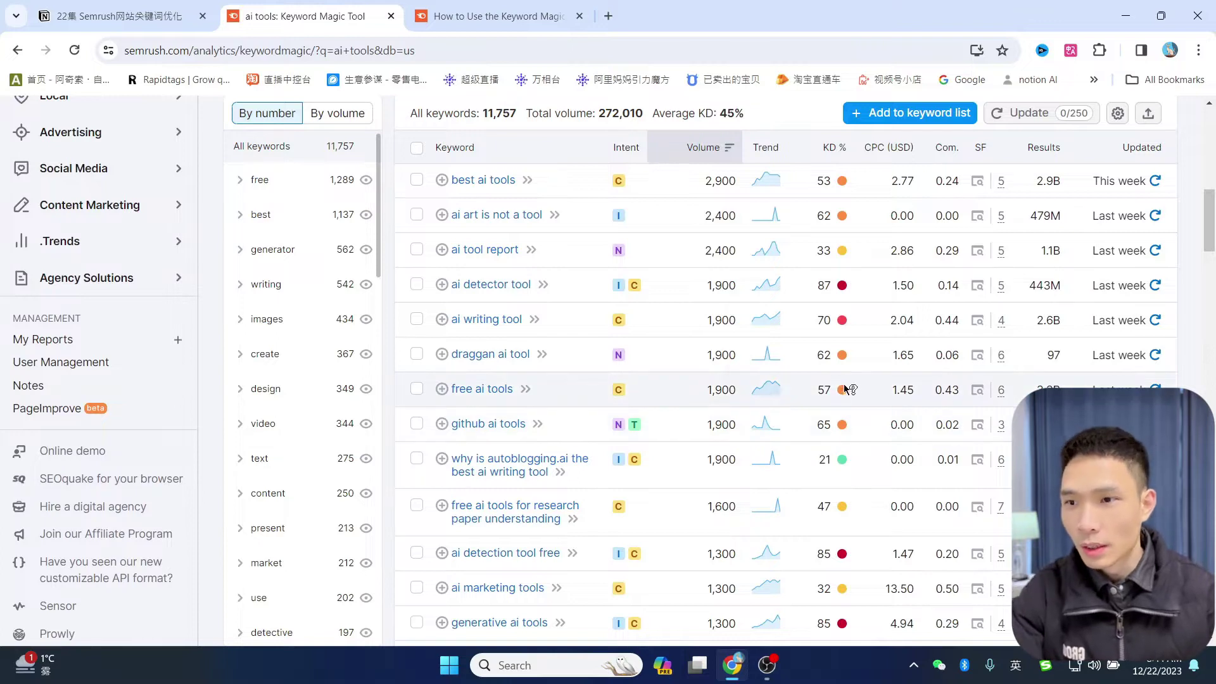
mouse_move(847, 460)
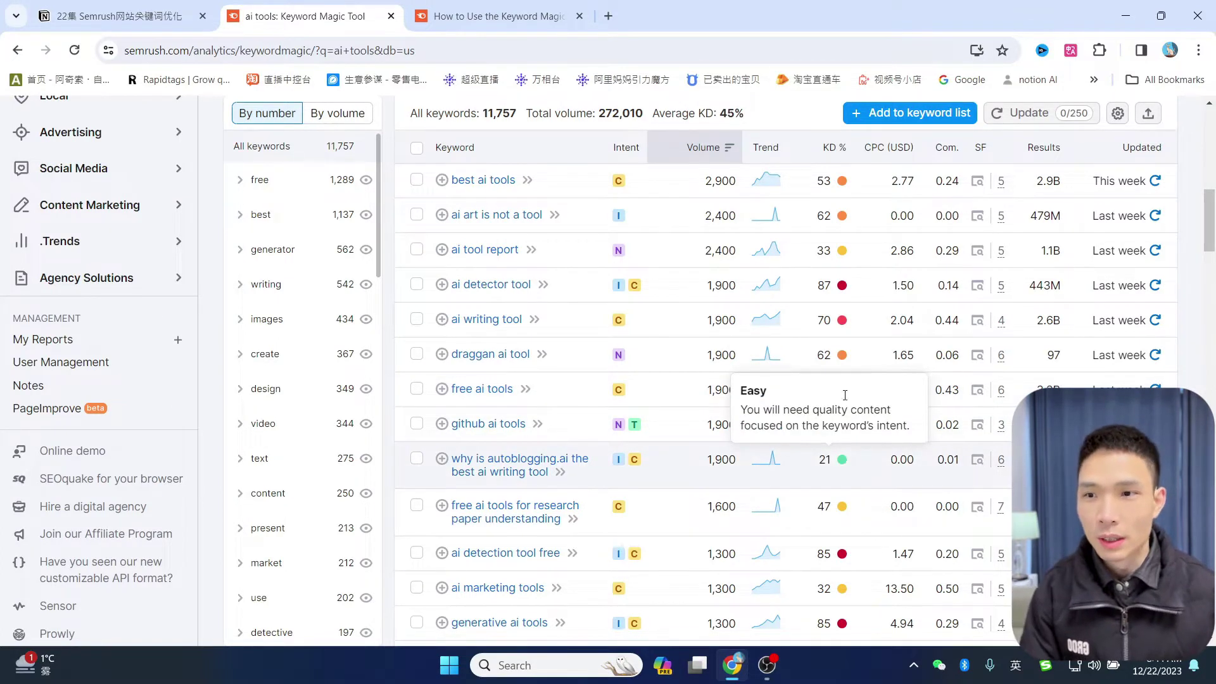
scroll(842, 453, "up", 1)
scroll(841, 443, "up", 5)
scroll(841, 443, "down", 4)
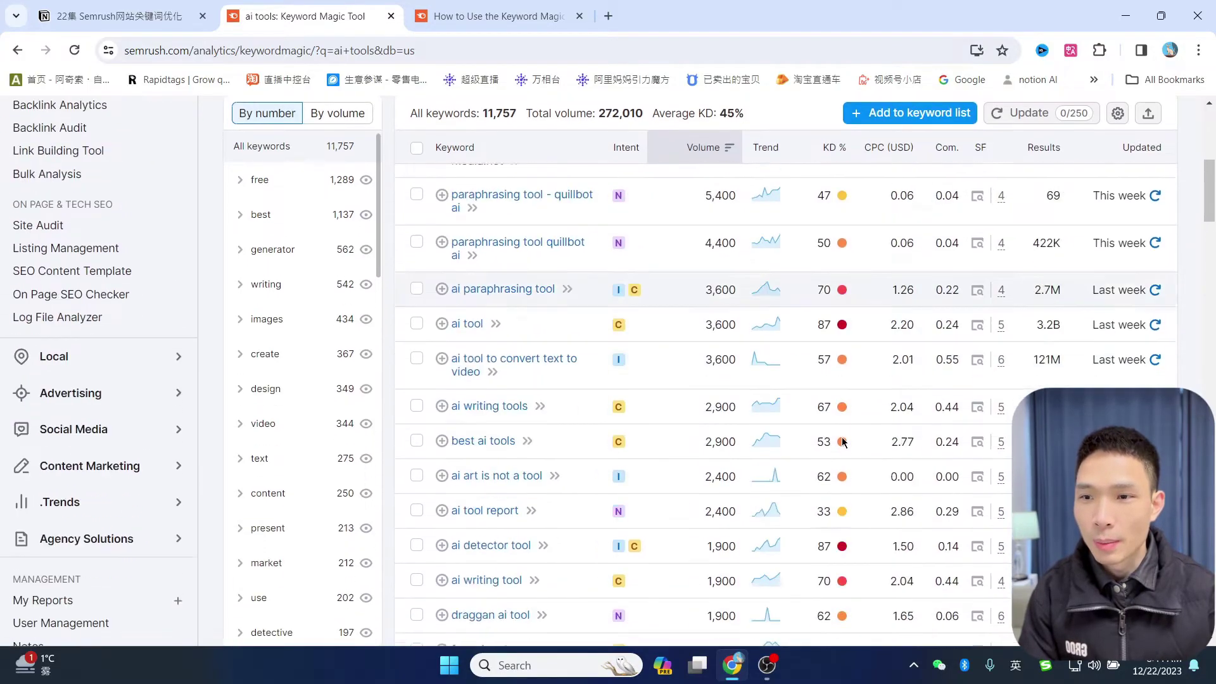
scroll(845, 442, "down", 8)
scroll(842, 442, "up", 14)
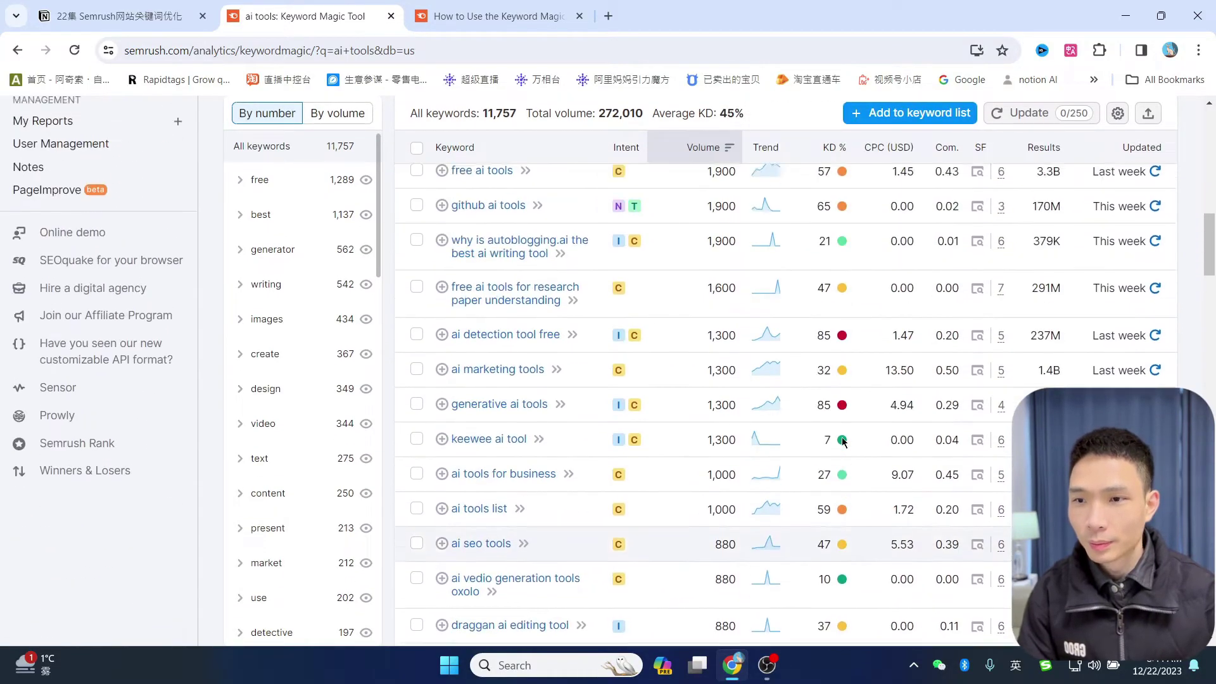
Review the CPC (USD) values of the highest-volume keywords alongside their intent labels.
scroll(843, 442, "up", 4)
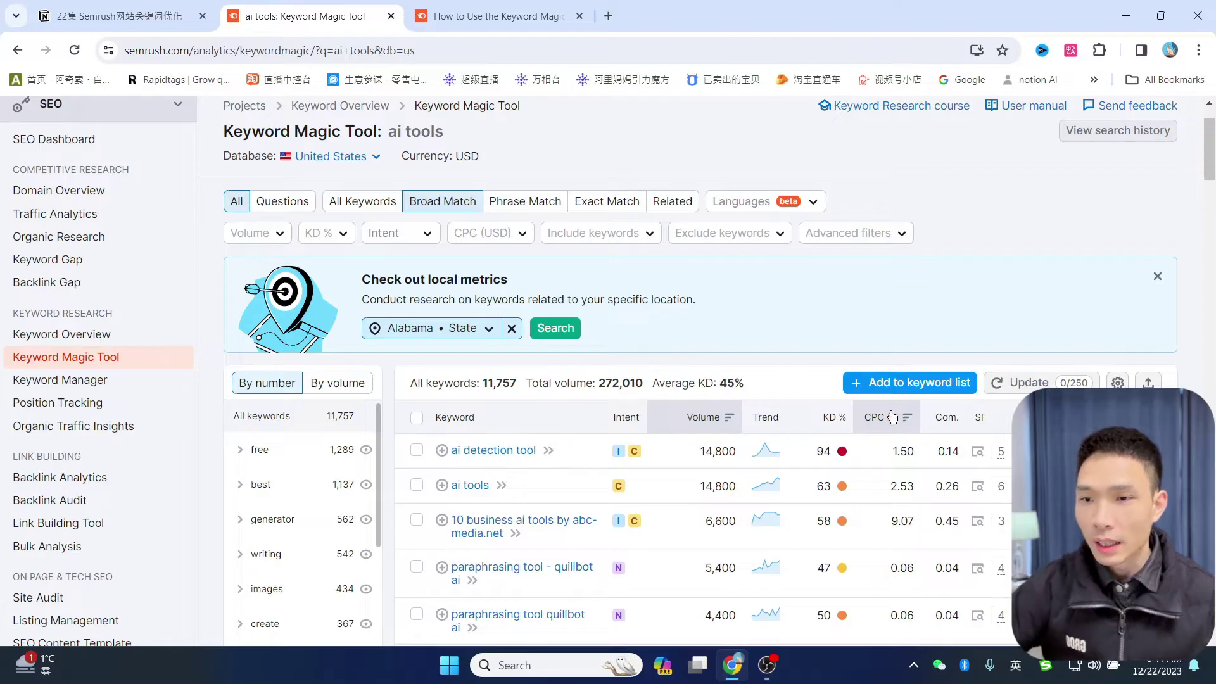
scroll(907, 443, "down", 1)
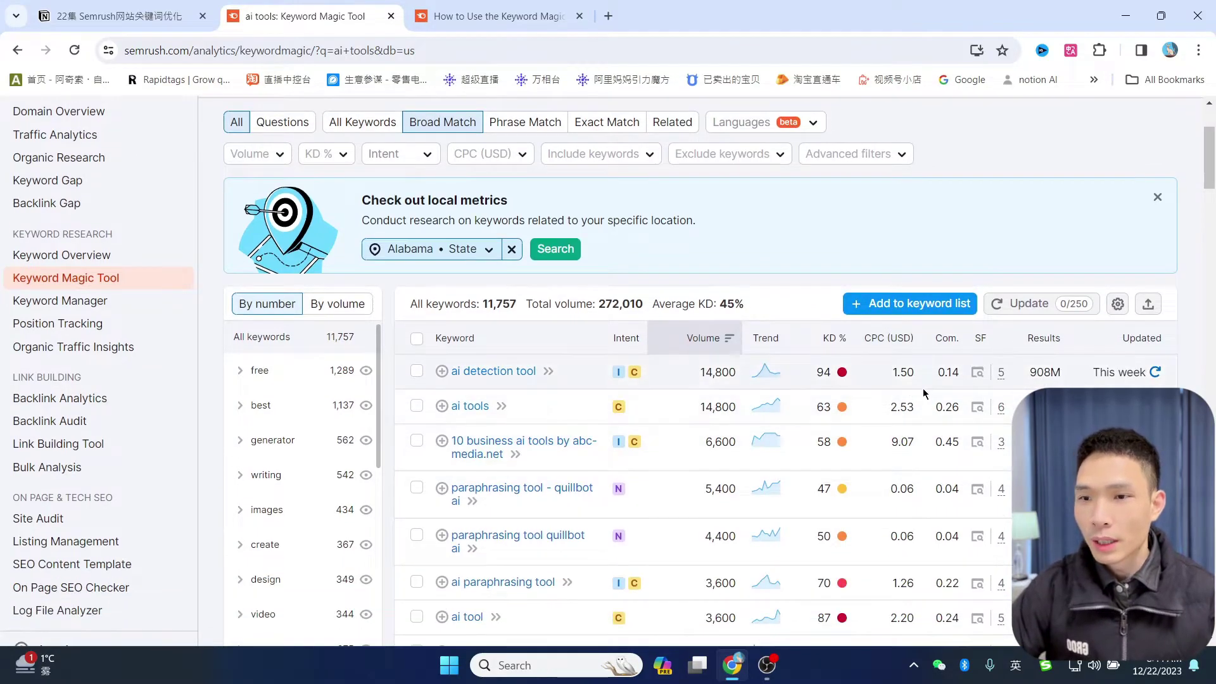
mouse_move(619, 410)
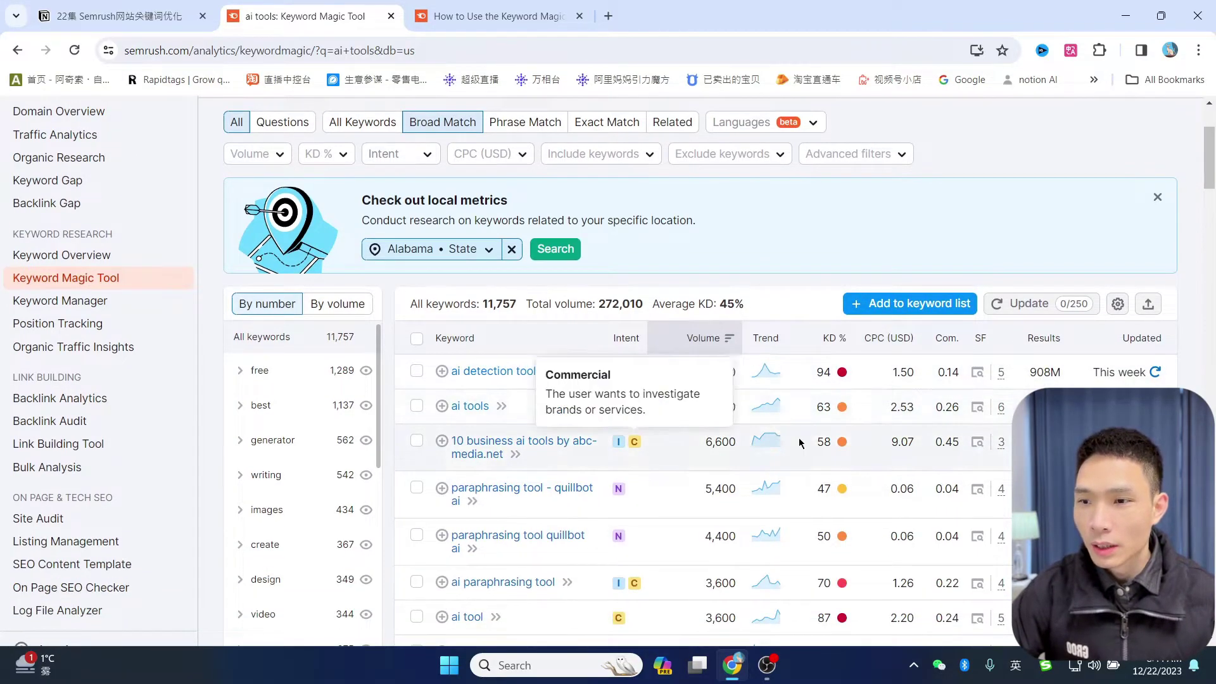
scroll(905, 437, "down", 1)
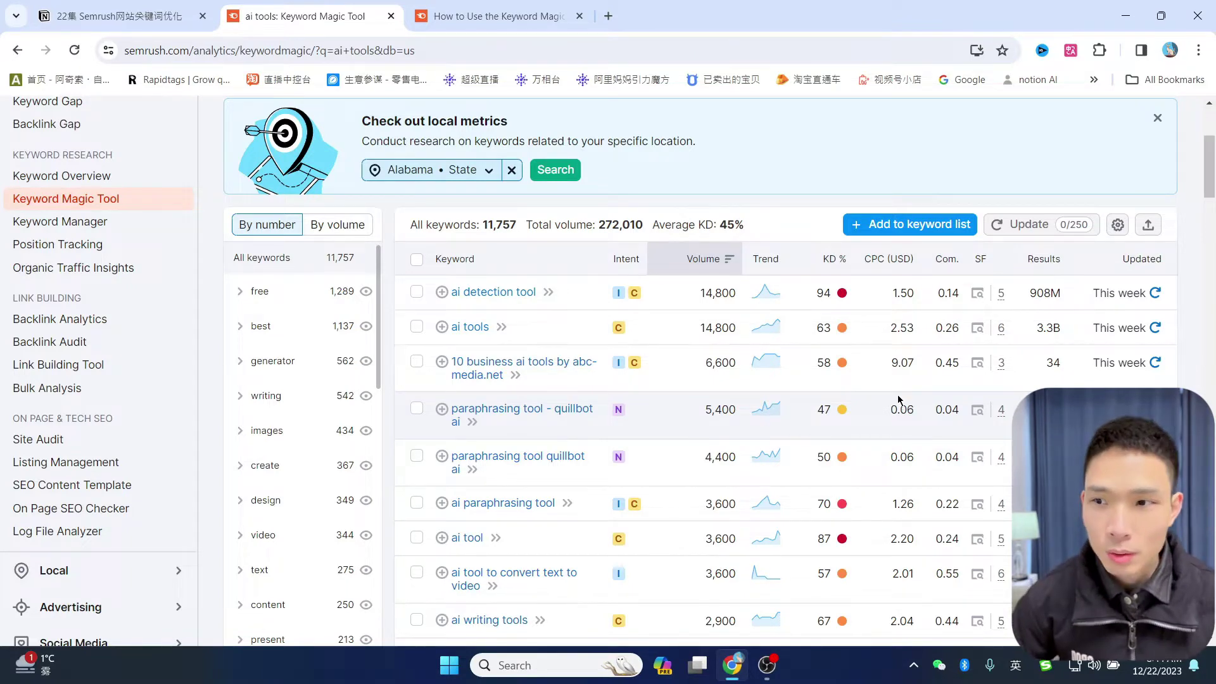
scroll(782, 428, "down", 1)
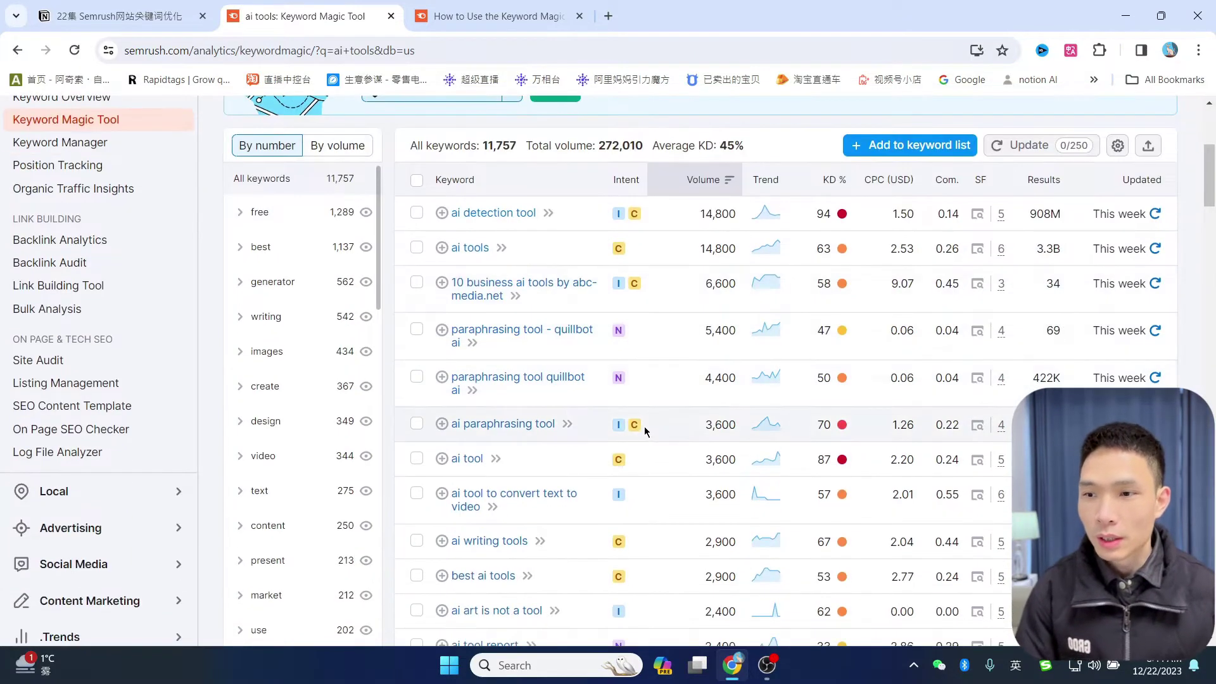
Examine the Transactional and Commercial intent keywords, such as "github ai tools", "ai tools for business" and "123-ai", with their CPC values.
scroll(646, 450, "down", 5)
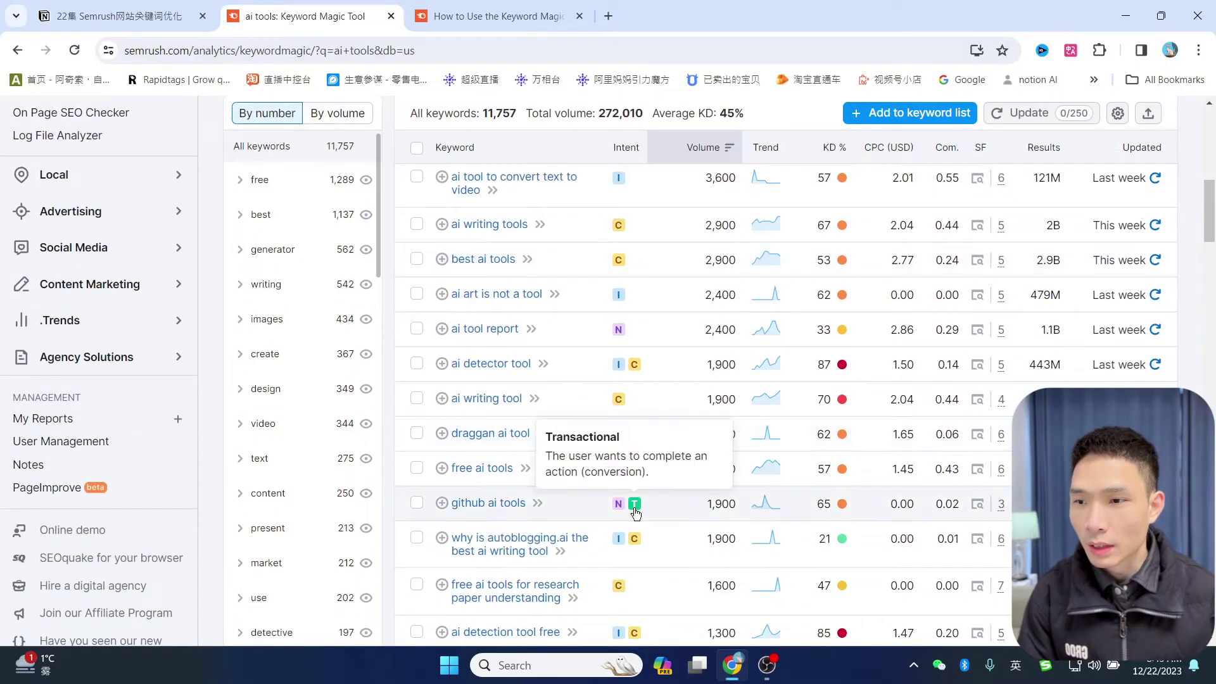
scroll(636, 512, "down", 6)
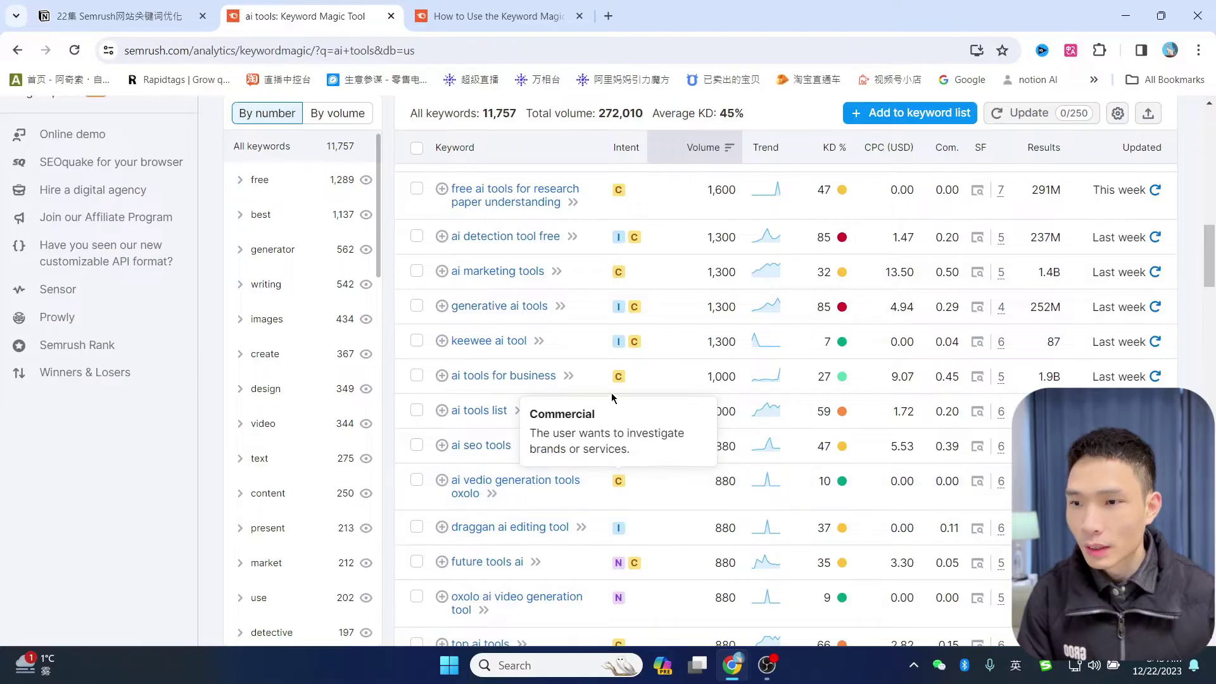
scroll(612, 391, "up", 3)
scroll(625, 385, "down", 3)
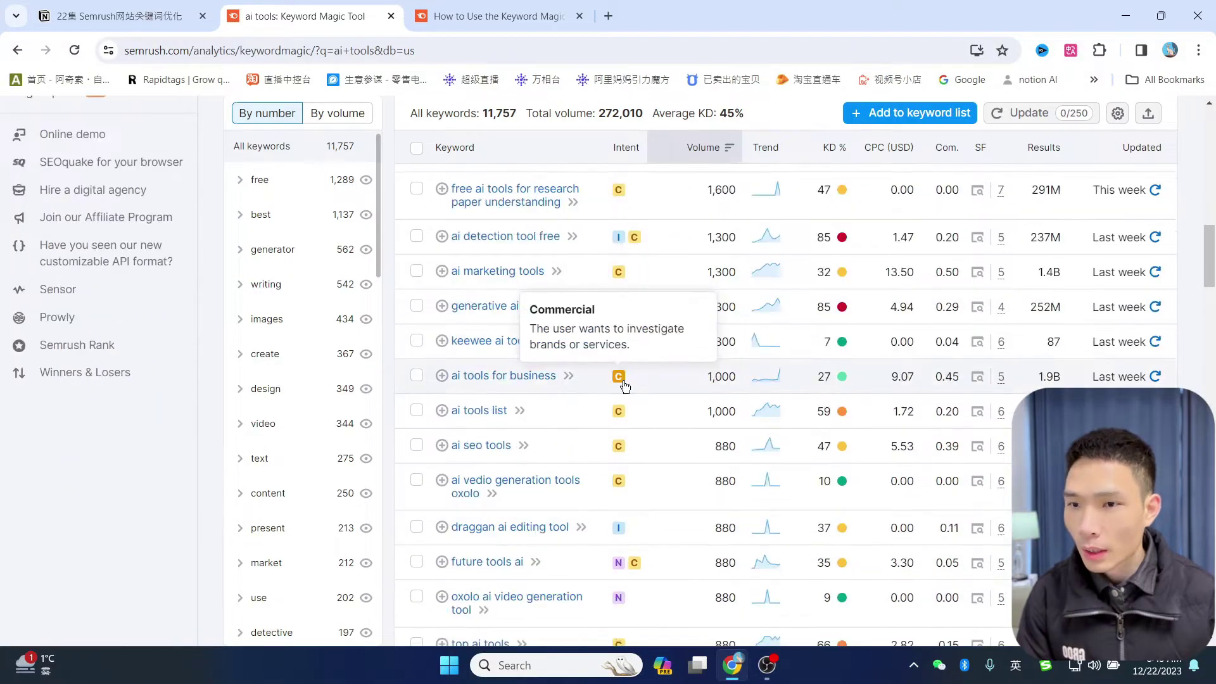
scroll(636, 449, "down", 3)
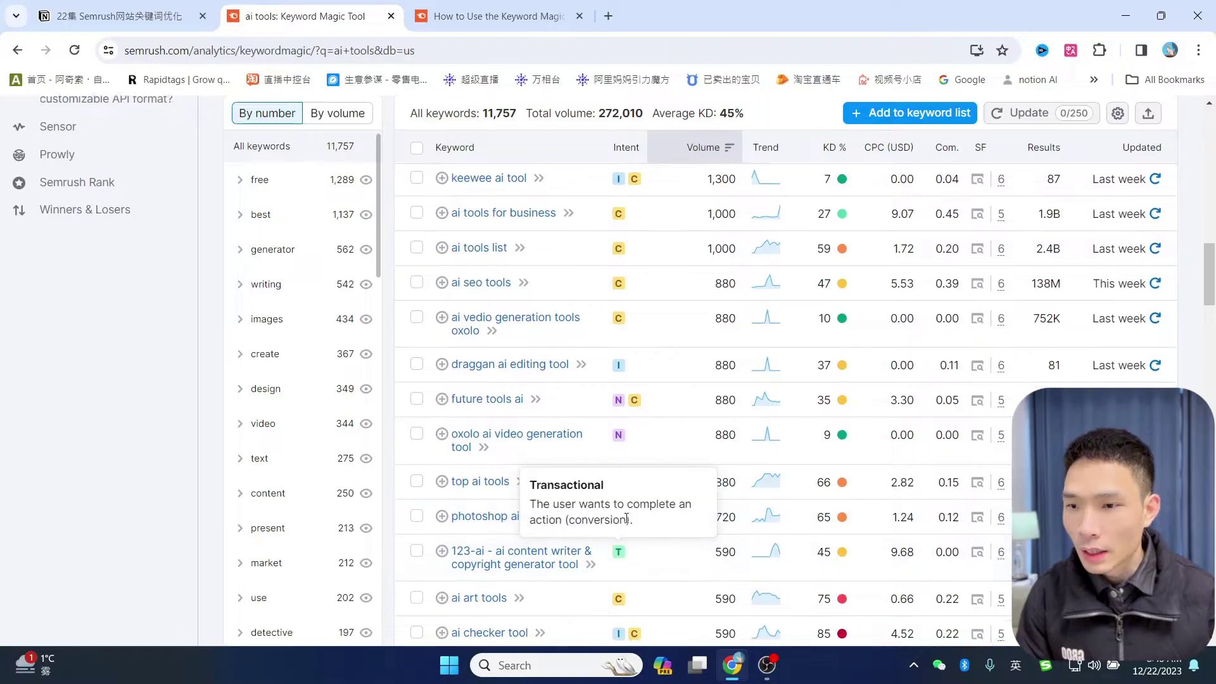
scroll(633, 508, "down", 3)
scroll(633, 508, "down", 3)
scroll(959, 514, "up", 15)
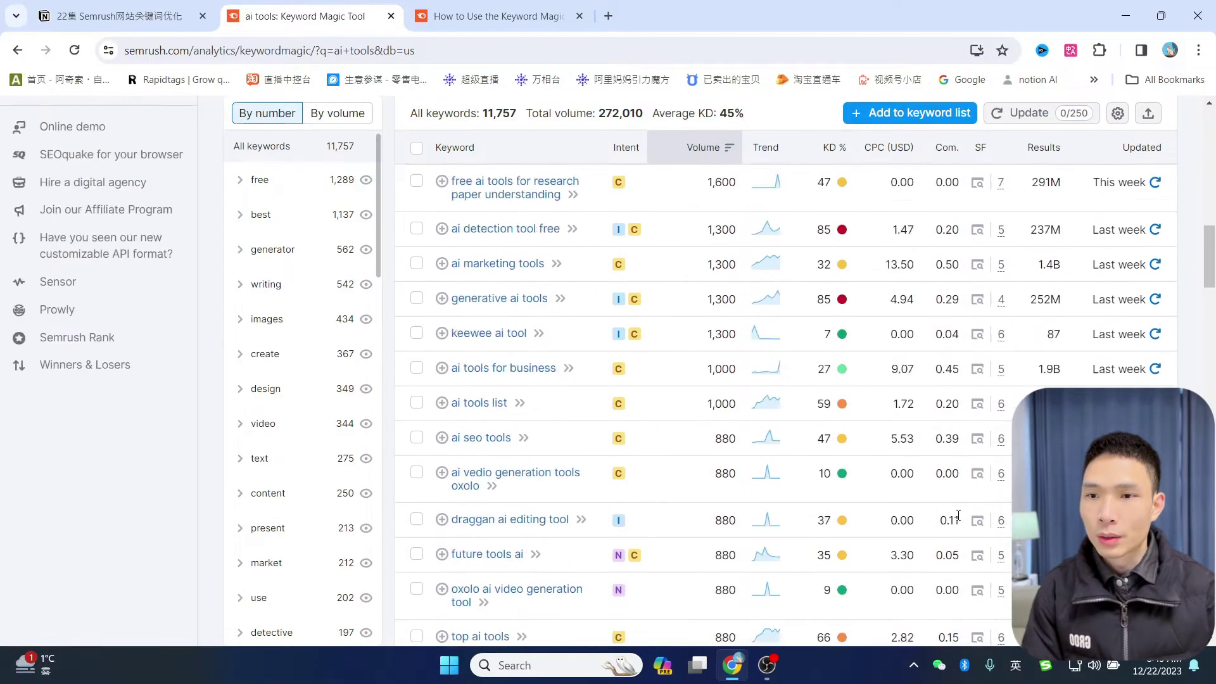
scroll(959, 514, "up", 10)
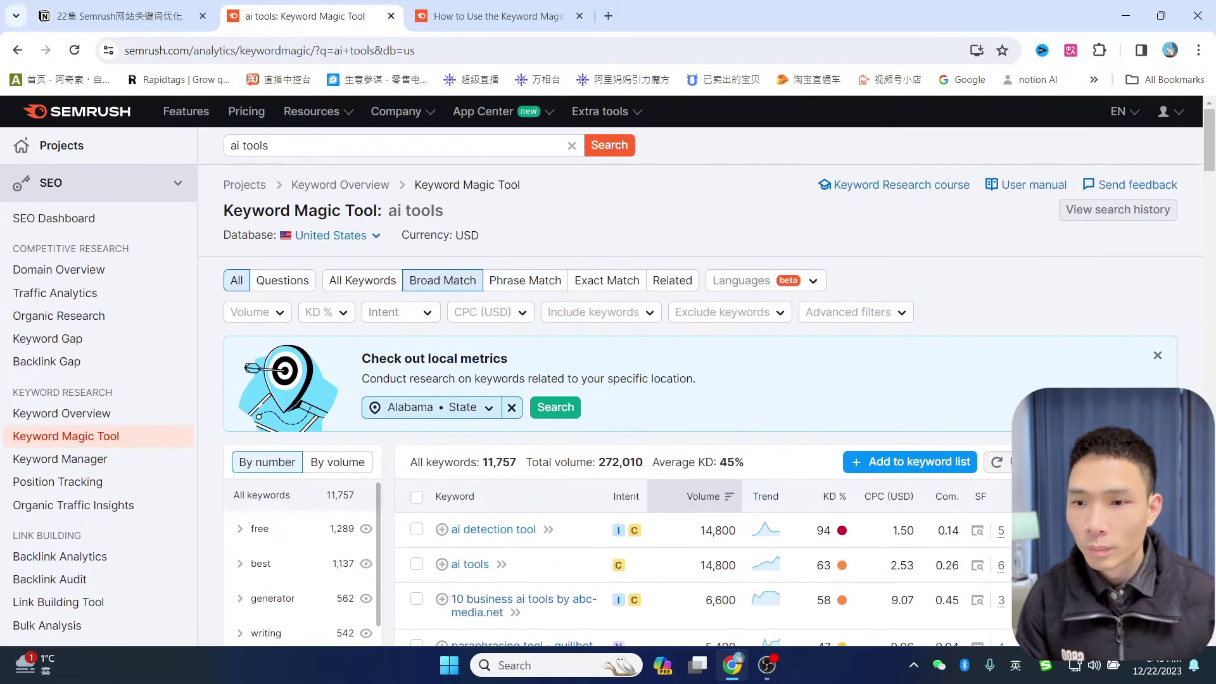
Read the definition of the Com. column and check its full name in the table's column list, leaving the selection as it is.
scroll(959, 437, "down", 3)
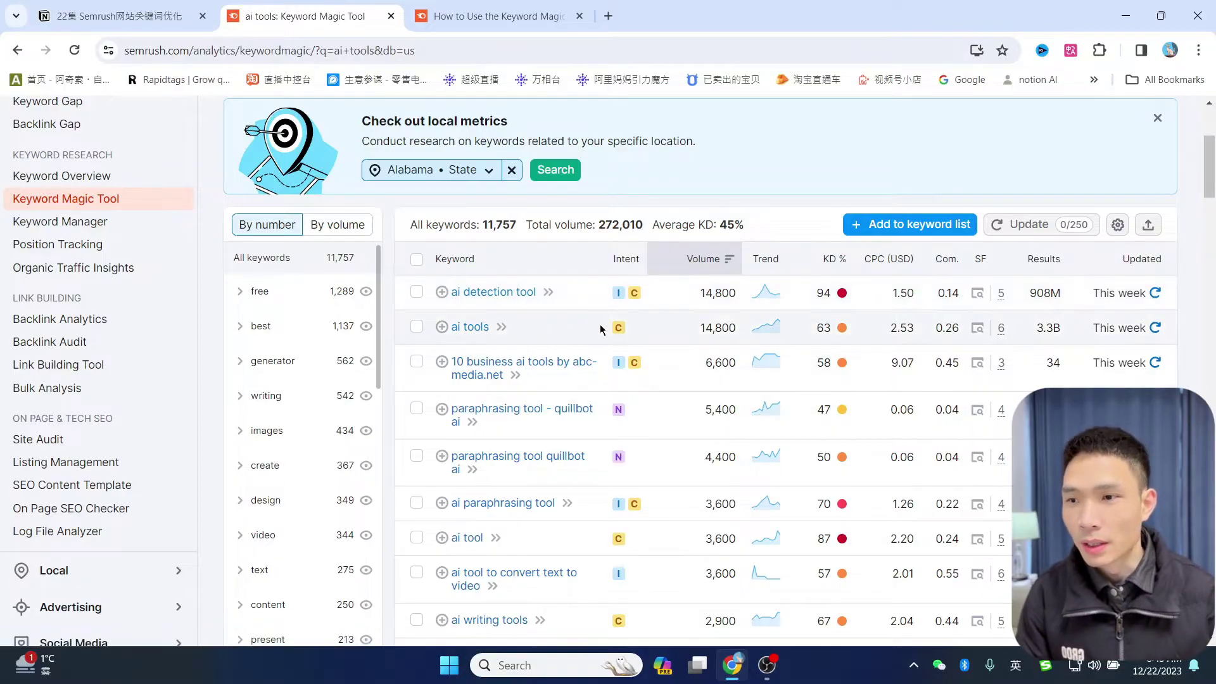
mouse_move(950, 261)
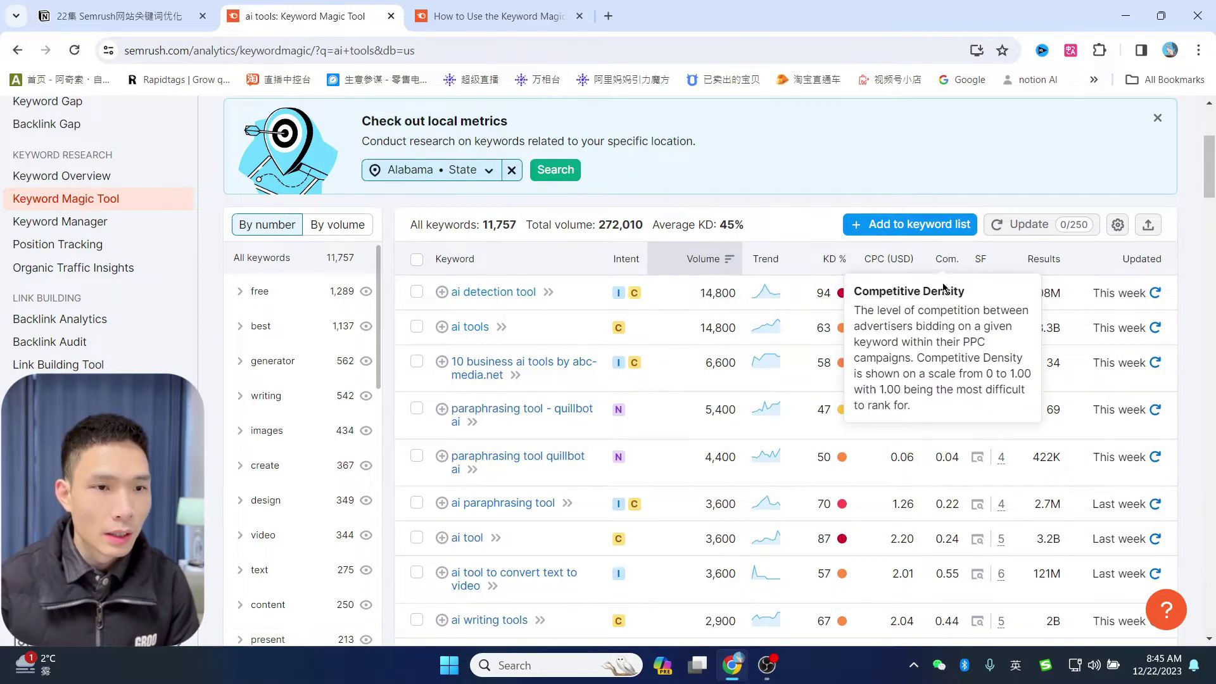
left_click(1118, 224)
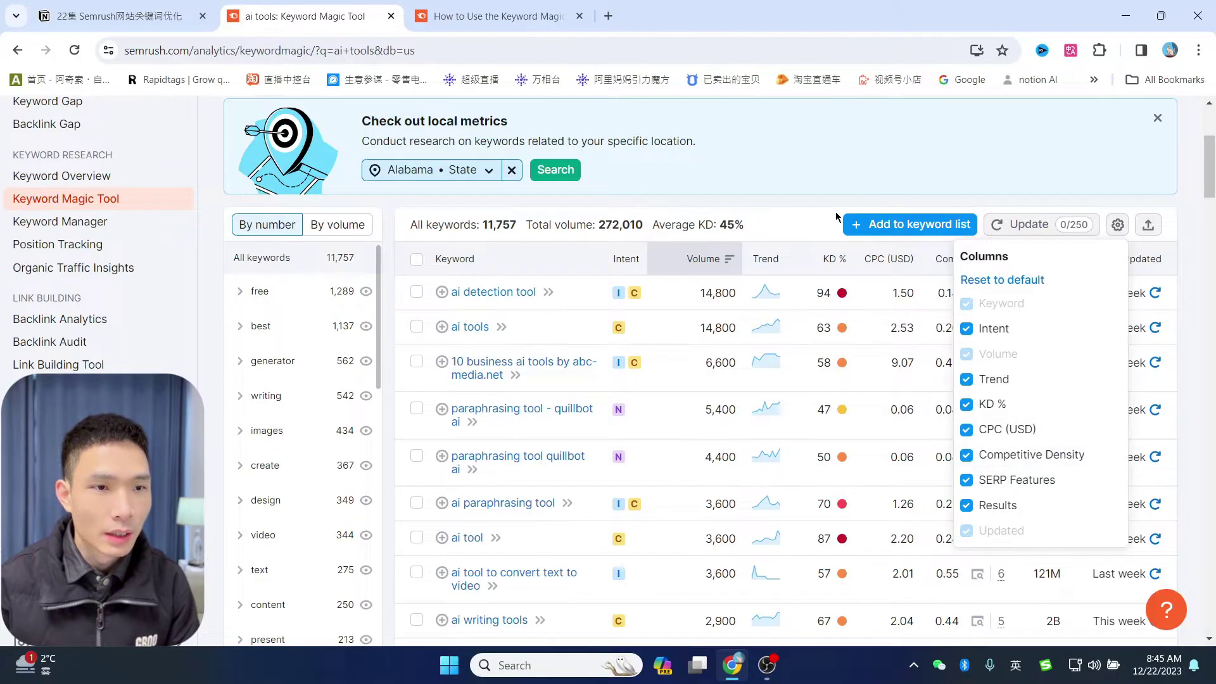
left_click(811, 215)
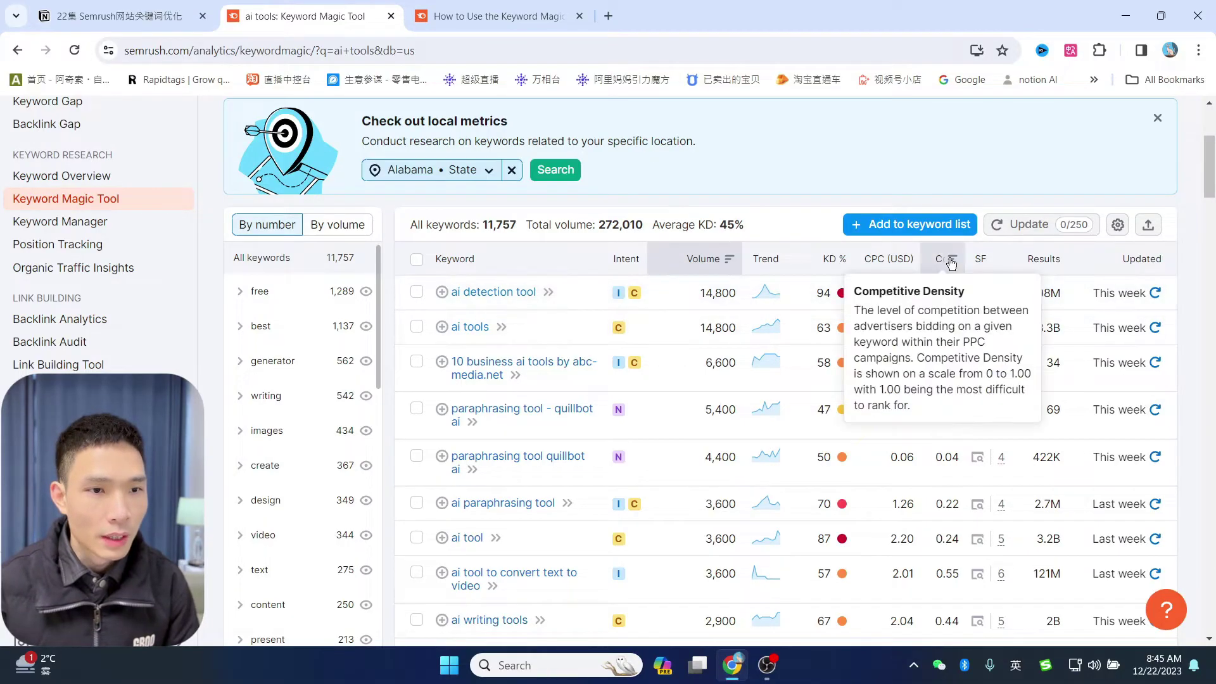
Examine the Competitive Density values of the listed keywords, from "ai detection tool" down to "github ai tools".
scroll(949, 481, "down", 1)
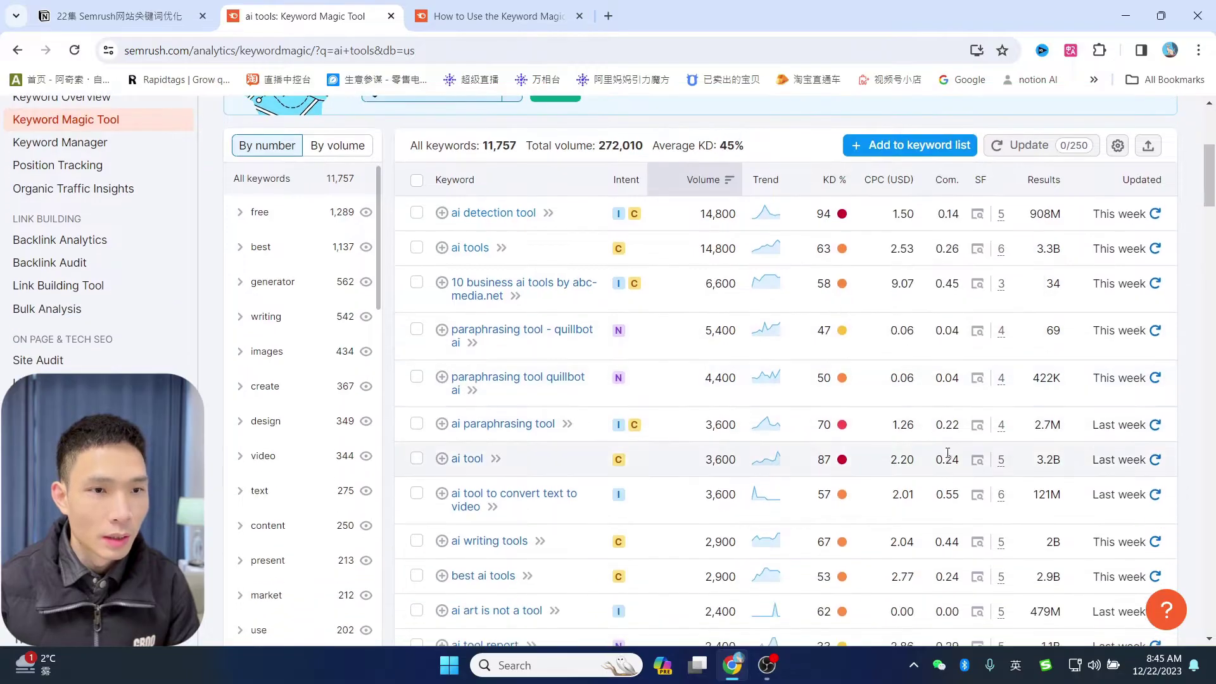
scroll(948, 457, "up", 1)
scroll(949, 456, "down", 1)
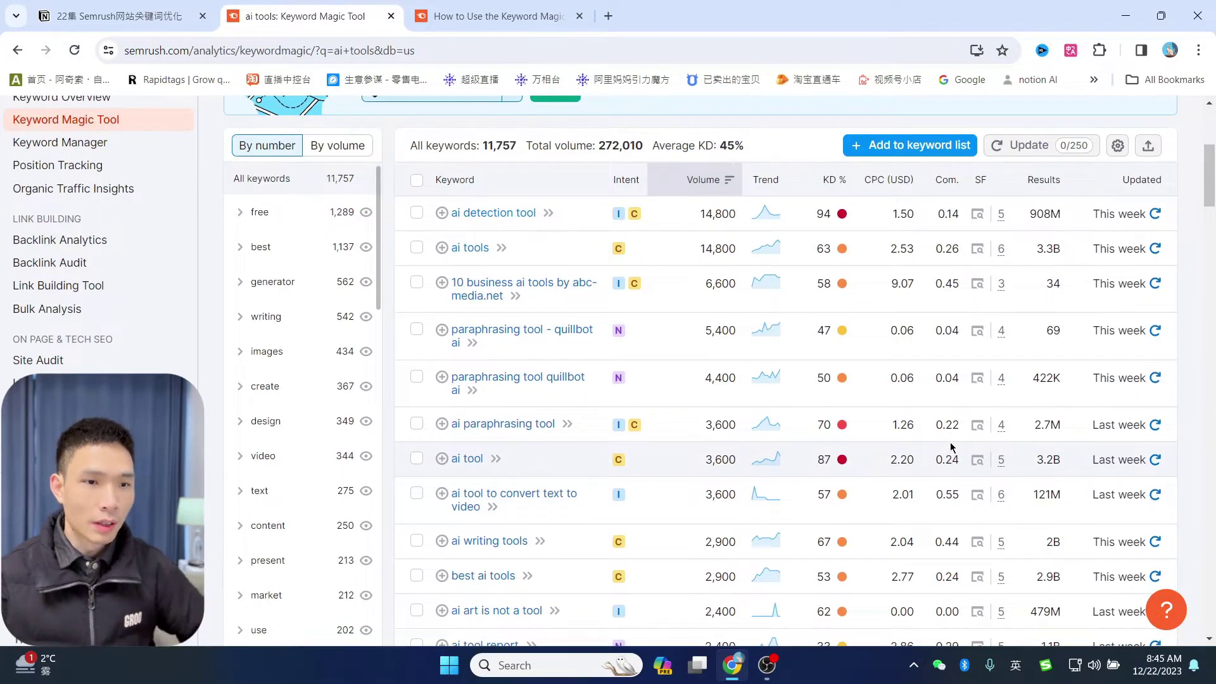
scroll(949, 439, "down", 3)
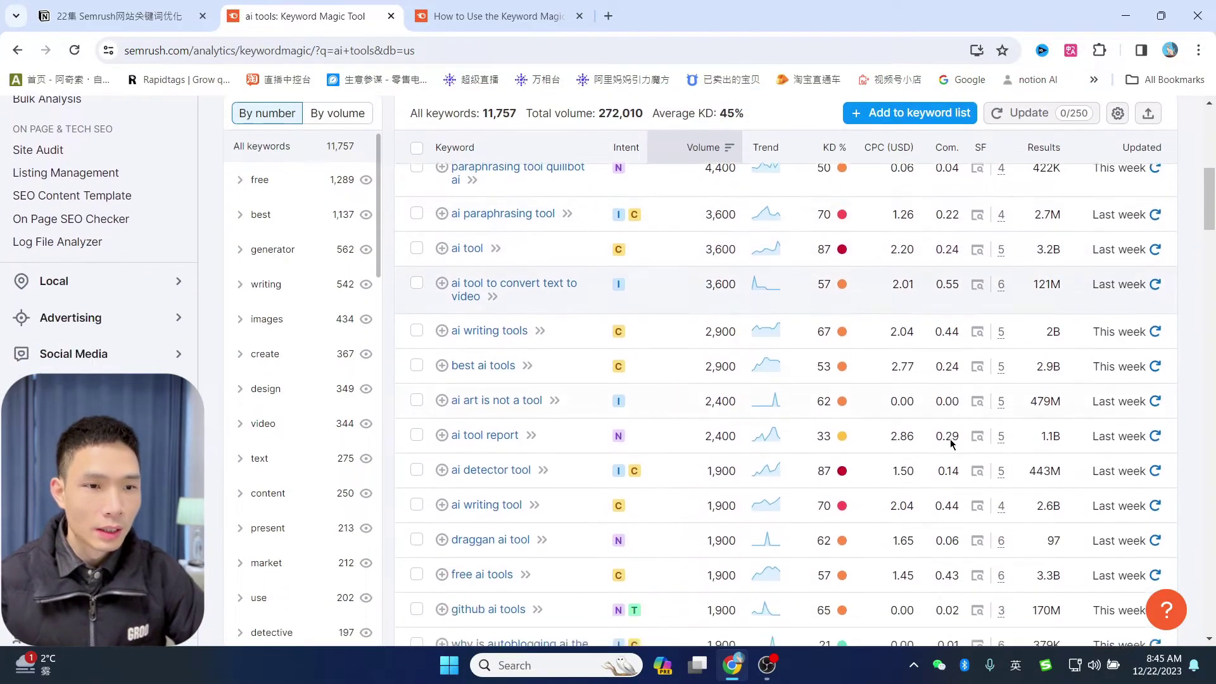
Review the SERP feature counts of the highest-volume keywords and read the definition of the SF column.
scroll(950, 437, "up", 2)
scroll(950, 437, "up", 2)
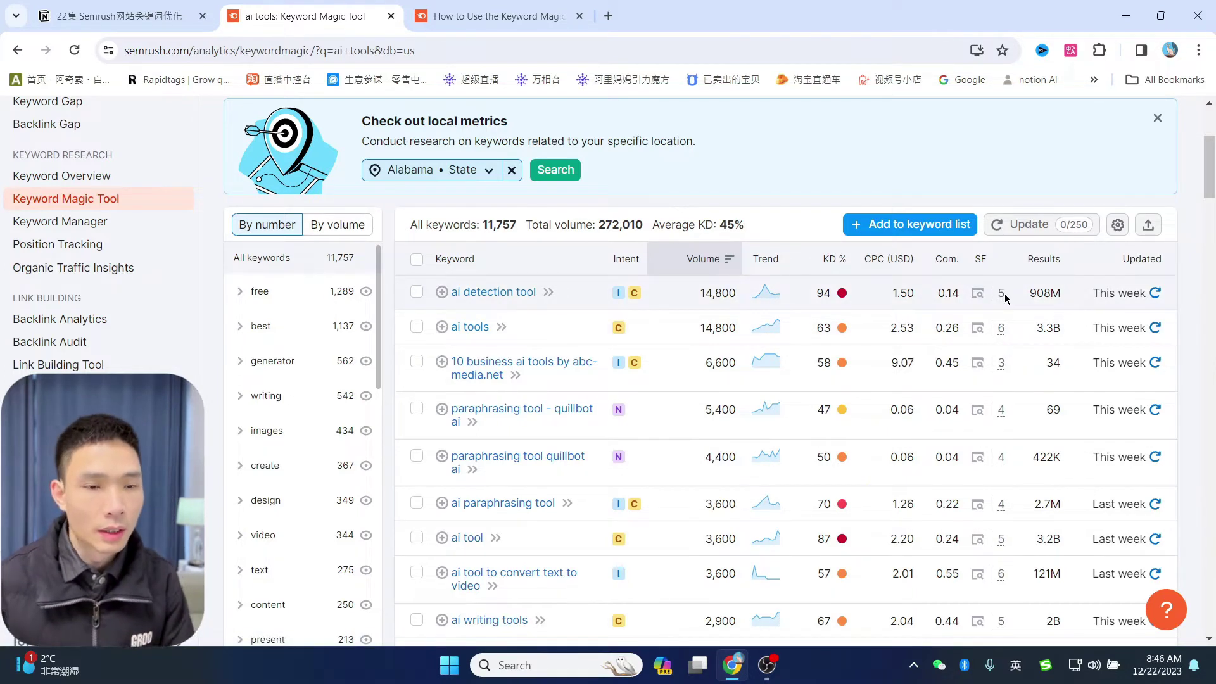
scroll(1002, 317, "down", 1)
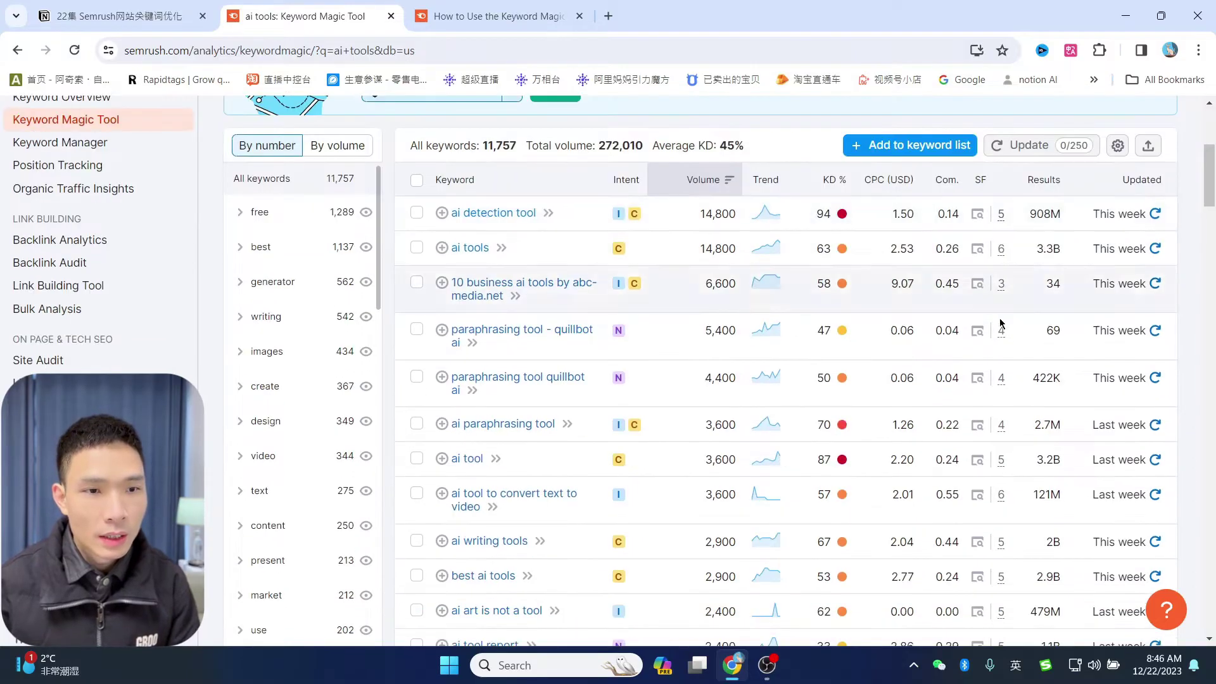
scroll(1002, 332, "up", 1)
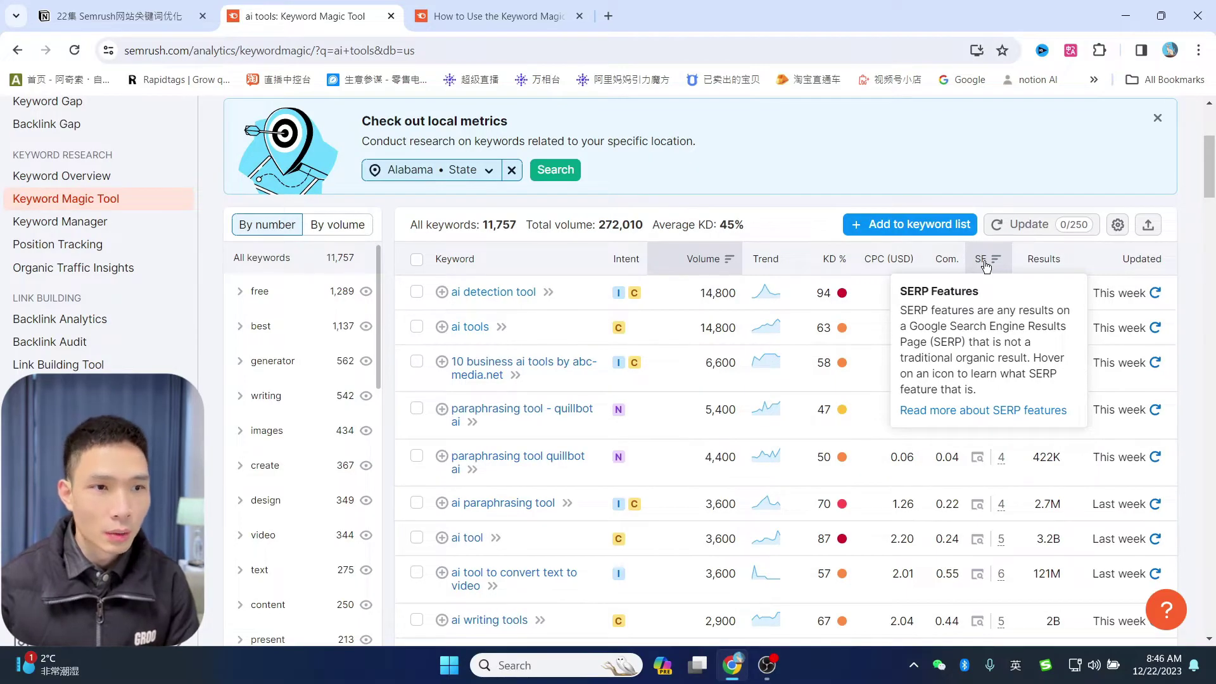
Open Google in a new browser tab and search for "Hotels in New York".
left_click(604, 18)
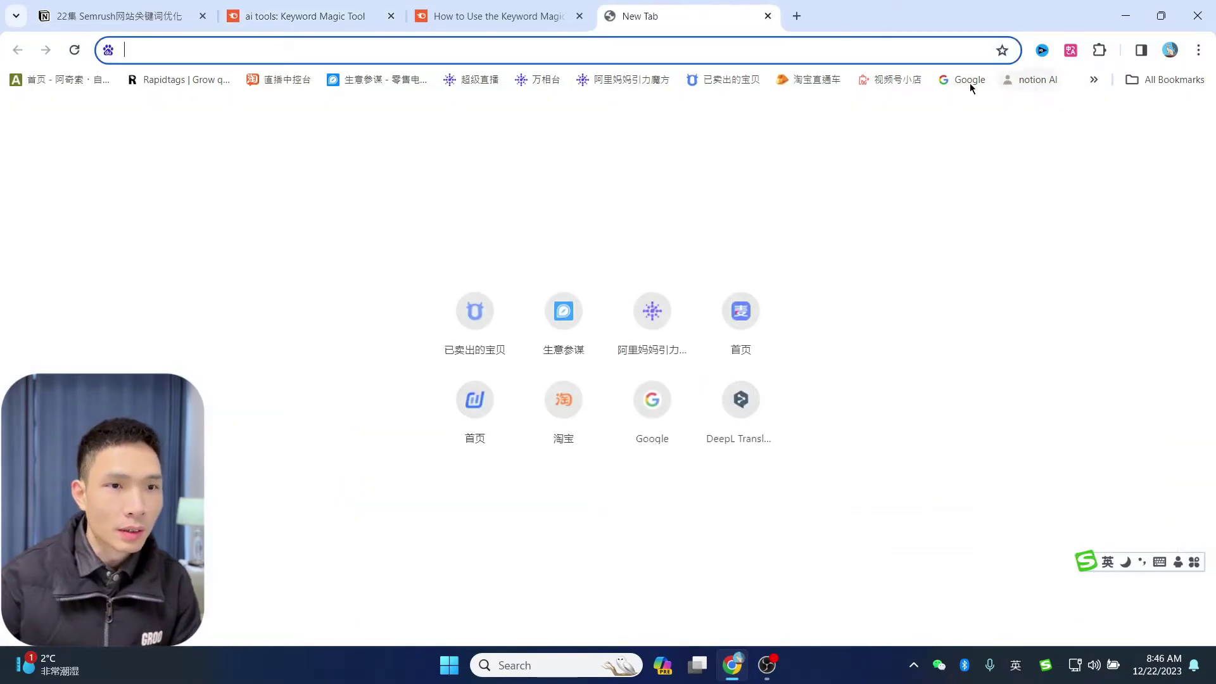
left_click(961, 81)
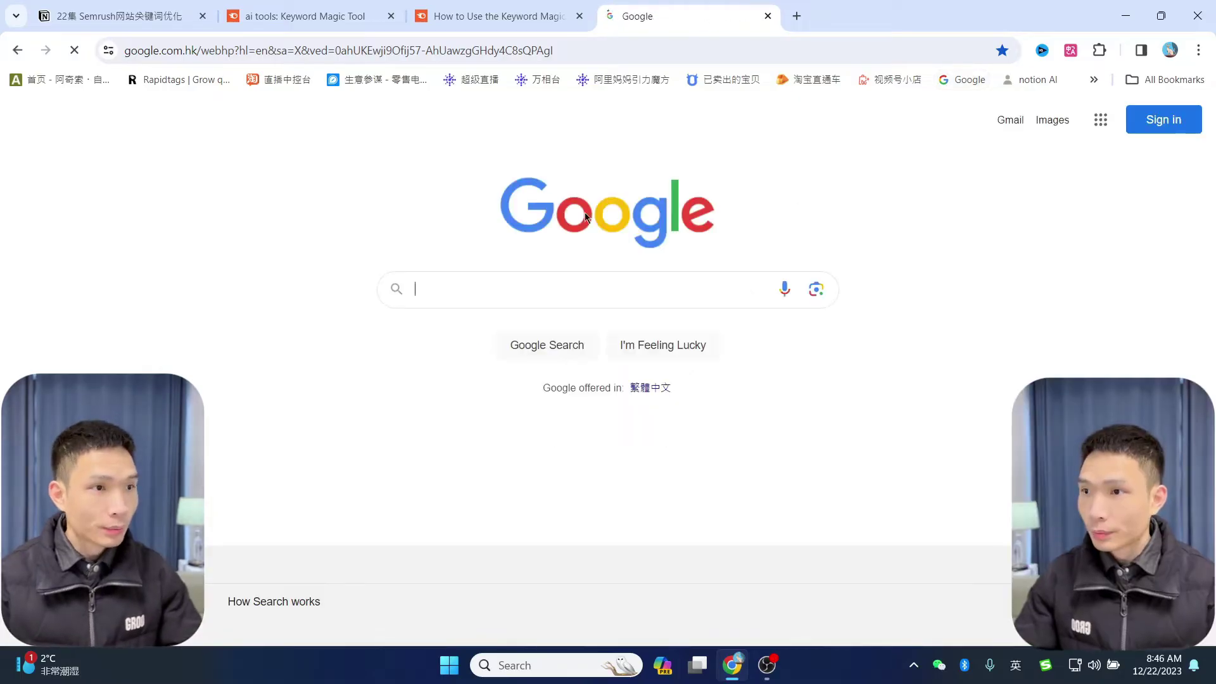
type("Hotels in New York")
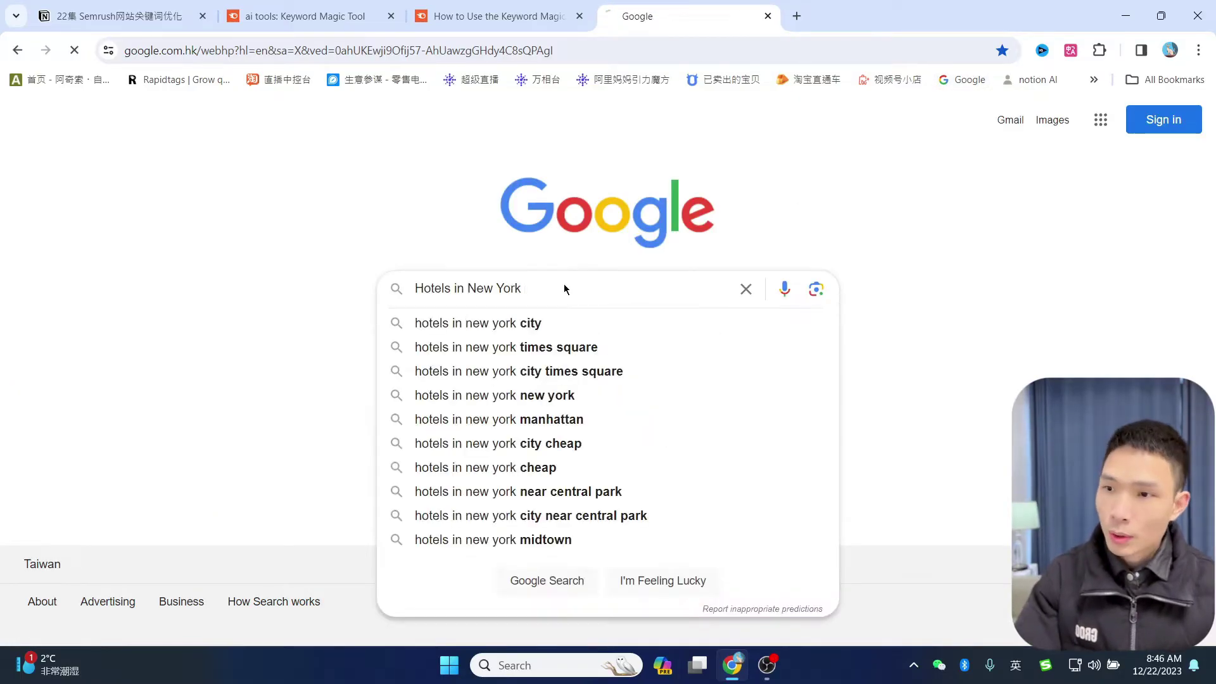
key("Return")
Examine the hotel listings with prices and ratings and the accompanying map as SERP features in the Google results.
scroll(337, 209, "down", 6)
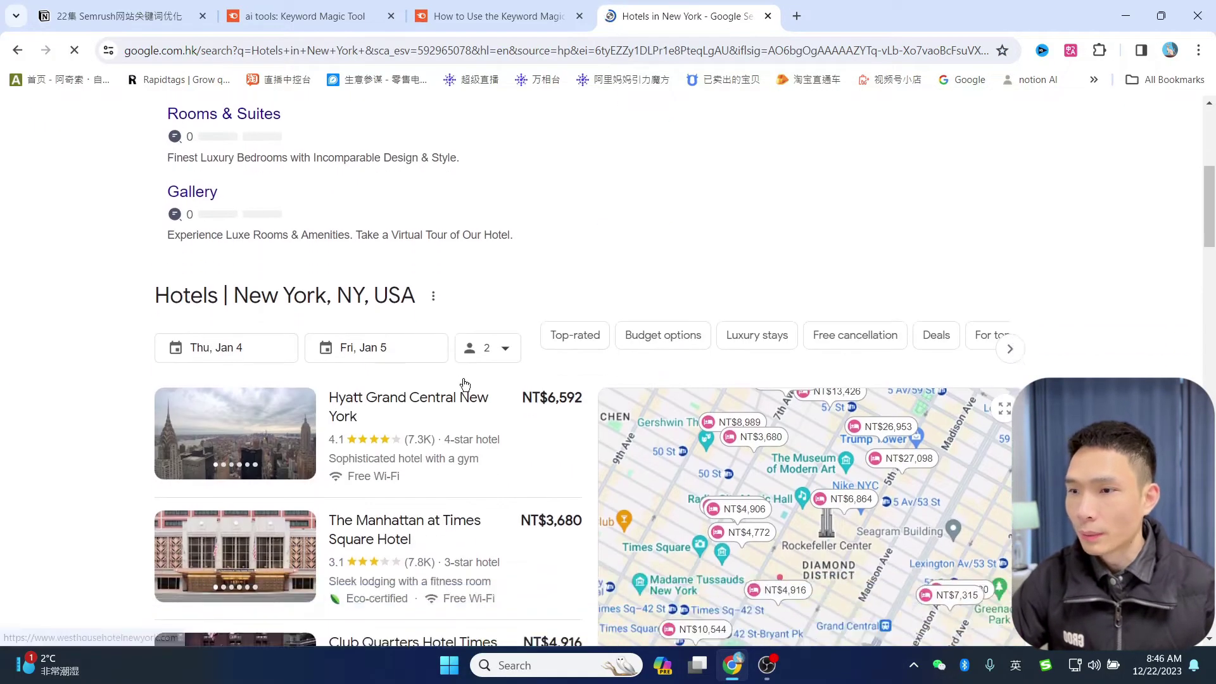
scroll(534, 355, "up", 6)
scroll(548, 335, "down", 7)
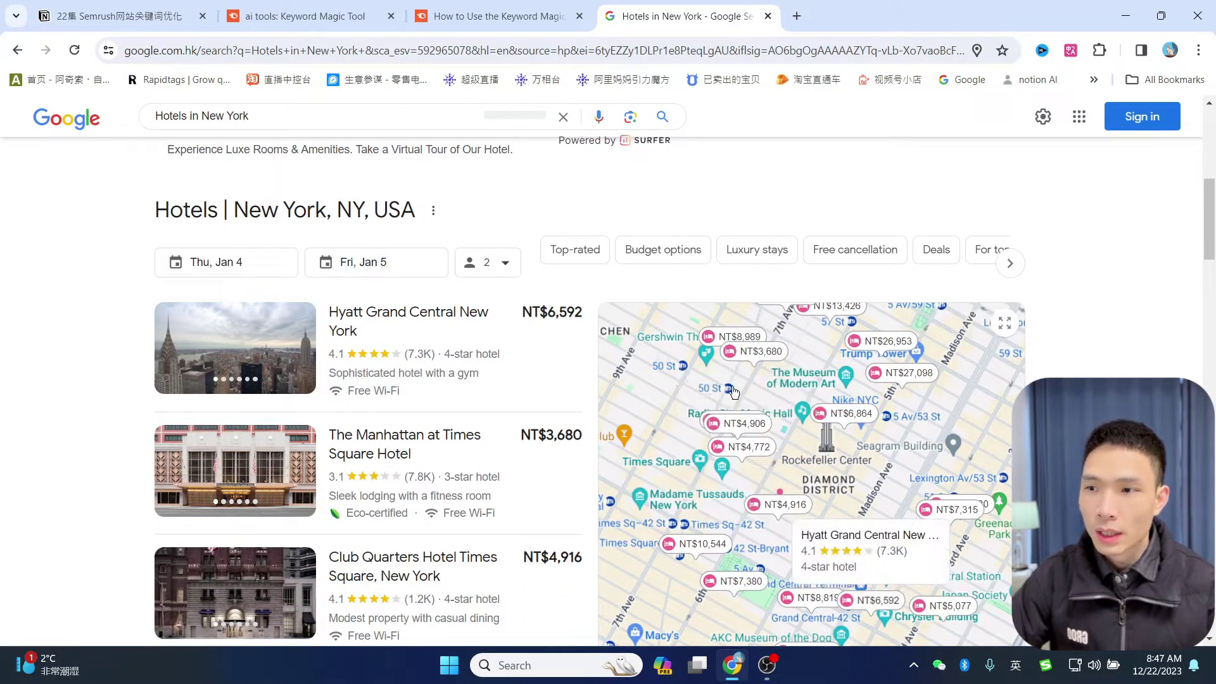
scroll(842, 366, "down", 4)
scroll(412, 390, "up", 4)
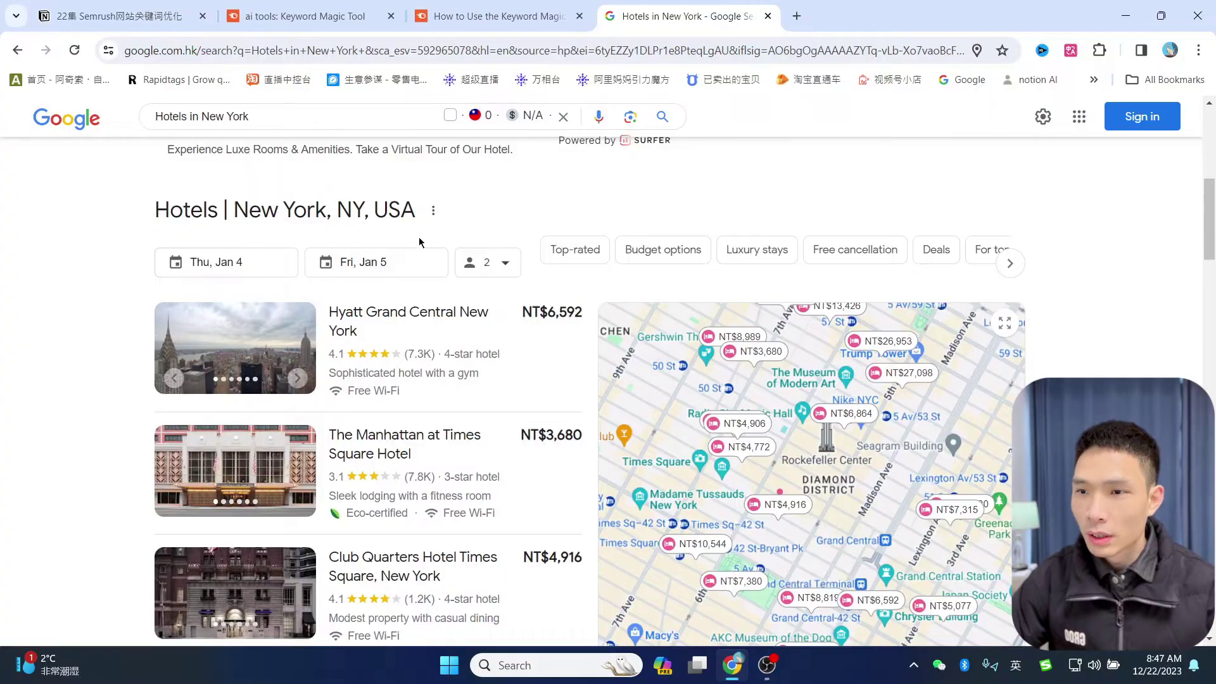
scroll(292, 297, "down", 1)
scroll(279, 380, "down", 3)
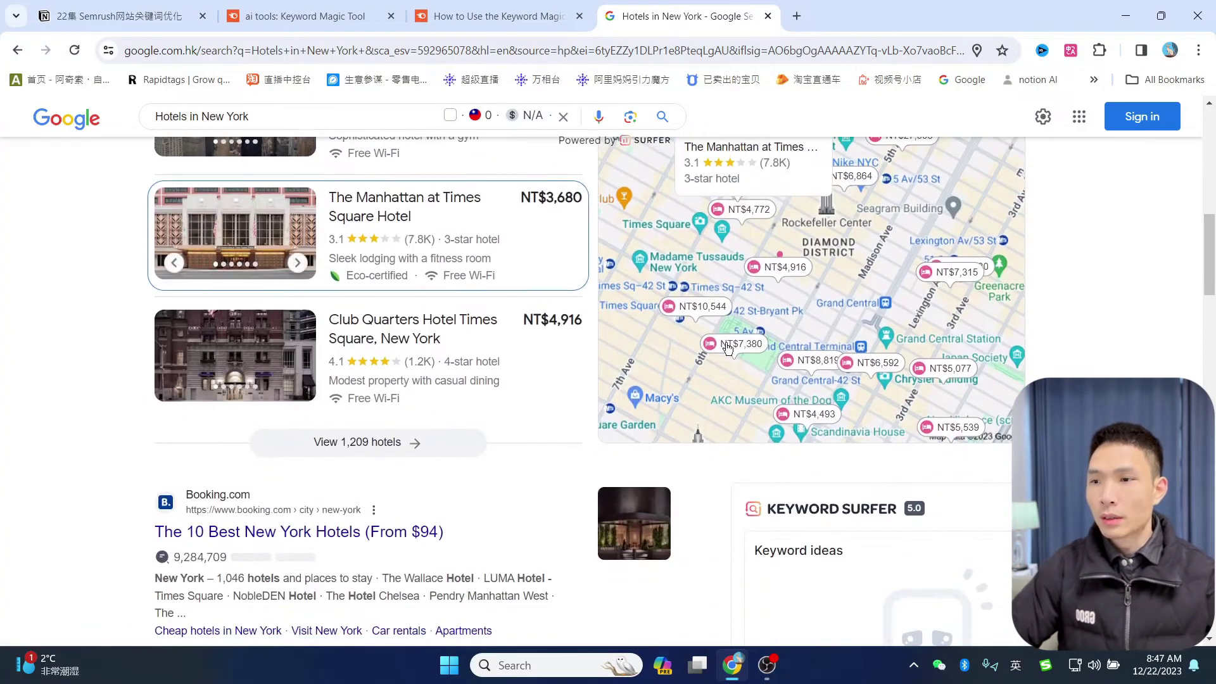
scroll(221, 266, "up", 4)
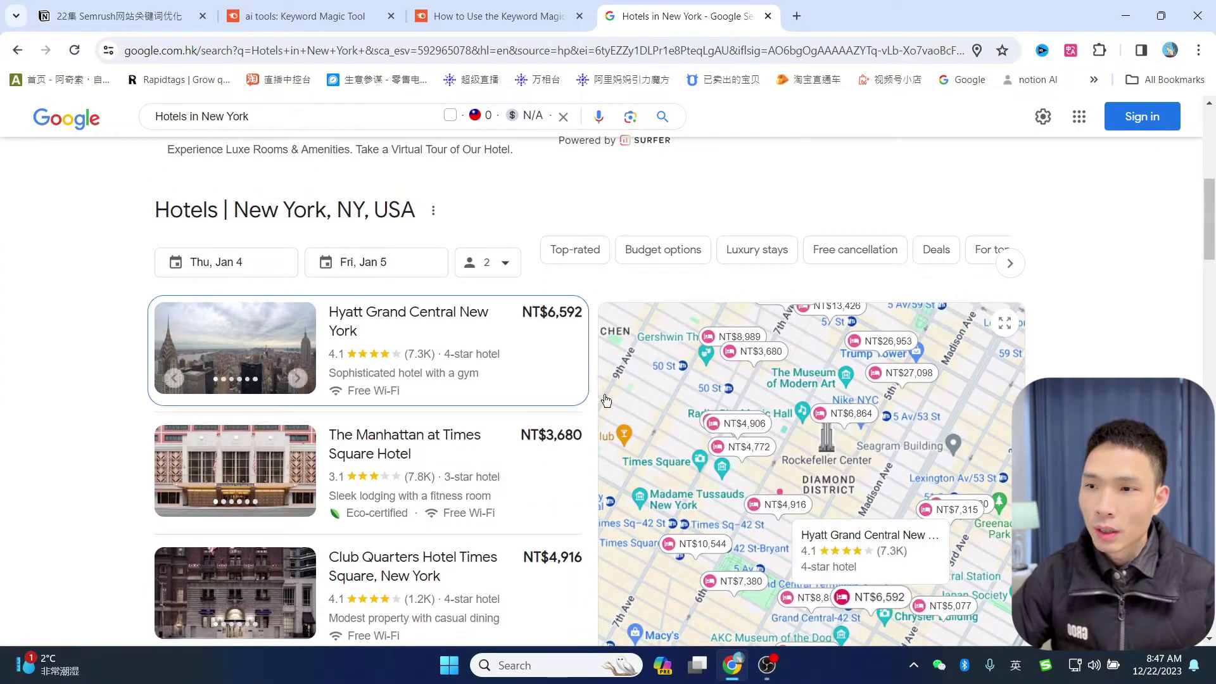
scroll(597, 357, "down", 3)
scroll(481, 402, "up", 3)
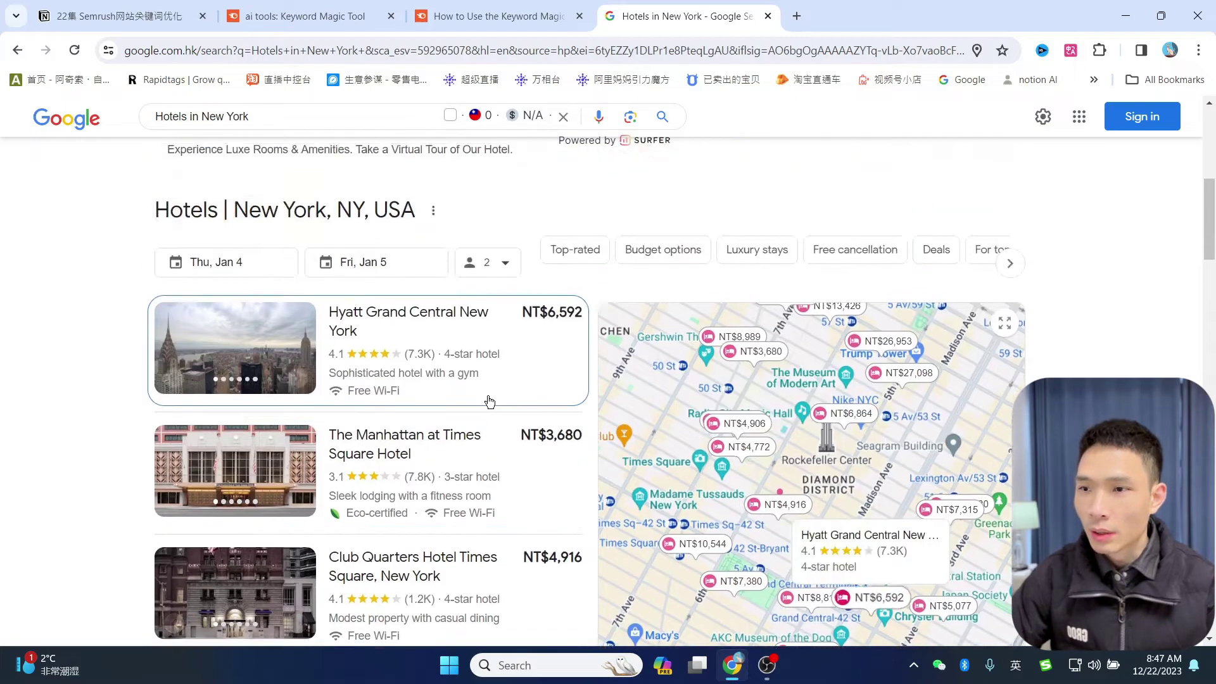
Review the rest of the results page, including the organic listings, People also ask, related searches and sponsored results.
scroll(484, 409, "down", 8)
scroll(354, 357, "down", 5)
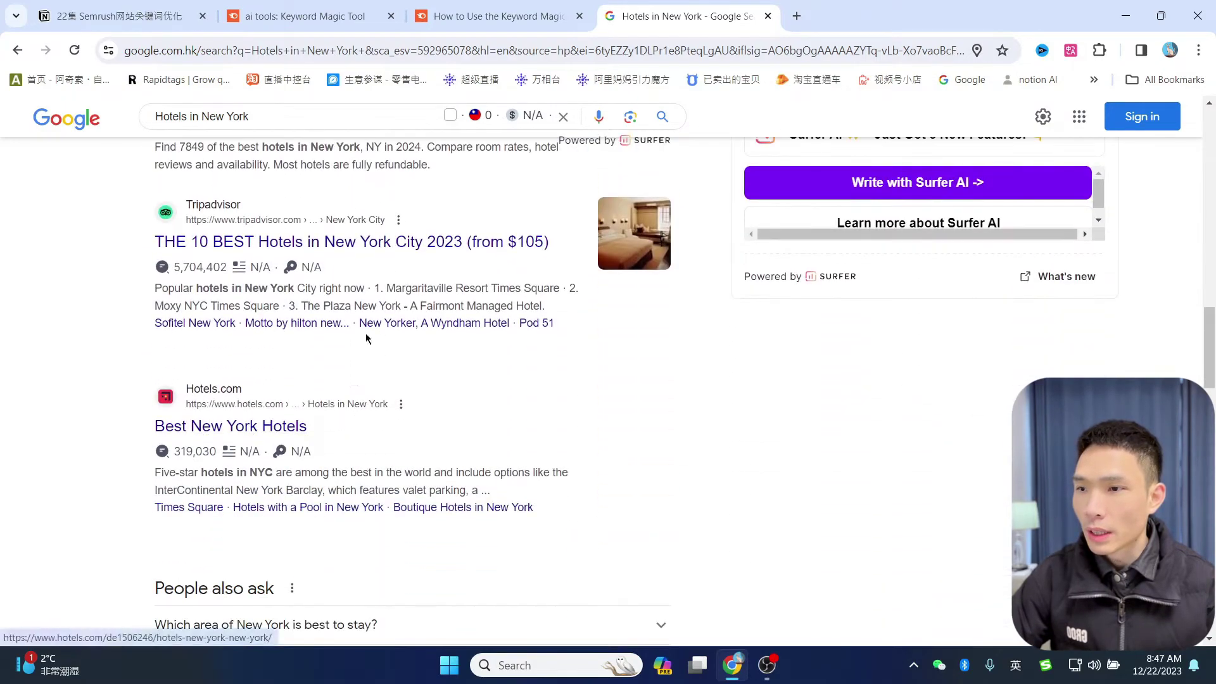
scroll(523, 342, "down", 1)
scroll(529, 434, "down", 15)
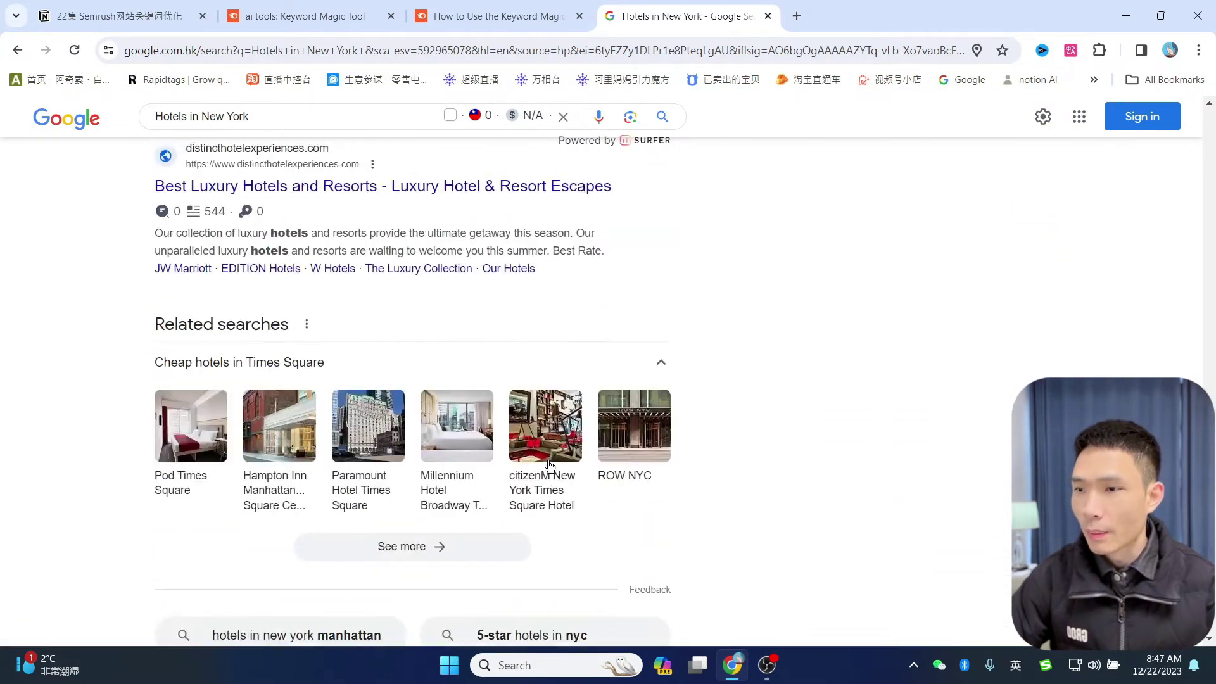
scroll(149, 393, "up", 5)
scroll(369, 345, "down", 6)
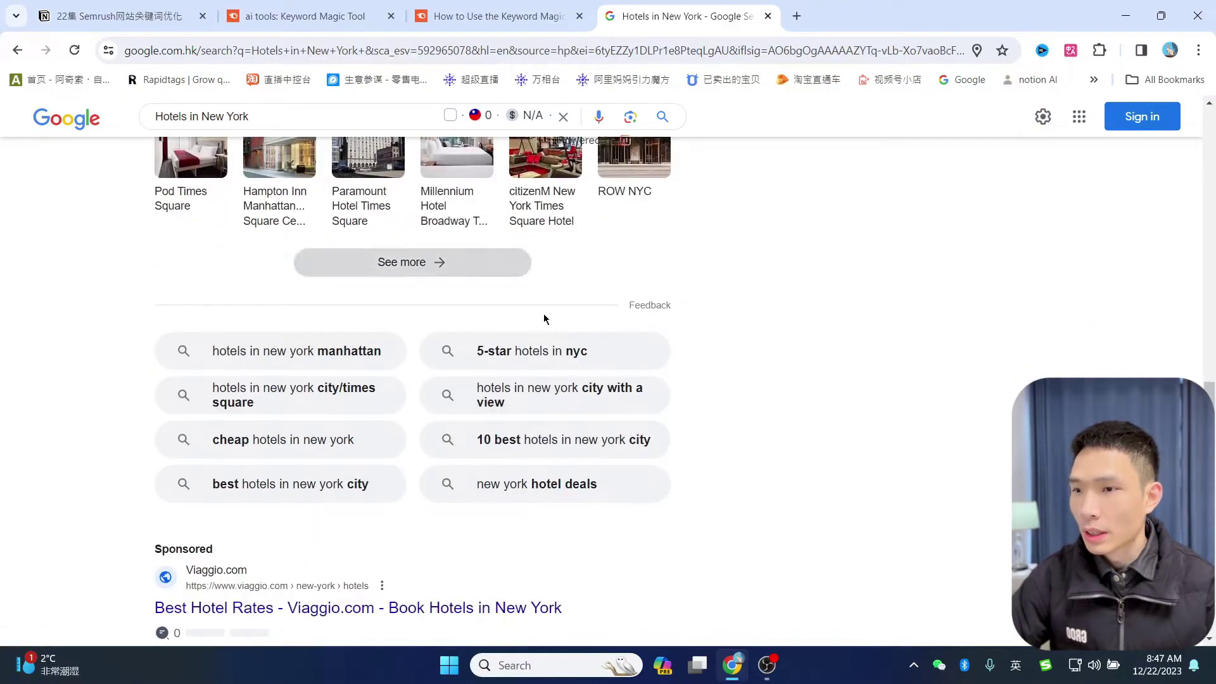
scroll(543, 314, "up", 3)
scroll(797, 387, "down", 15)
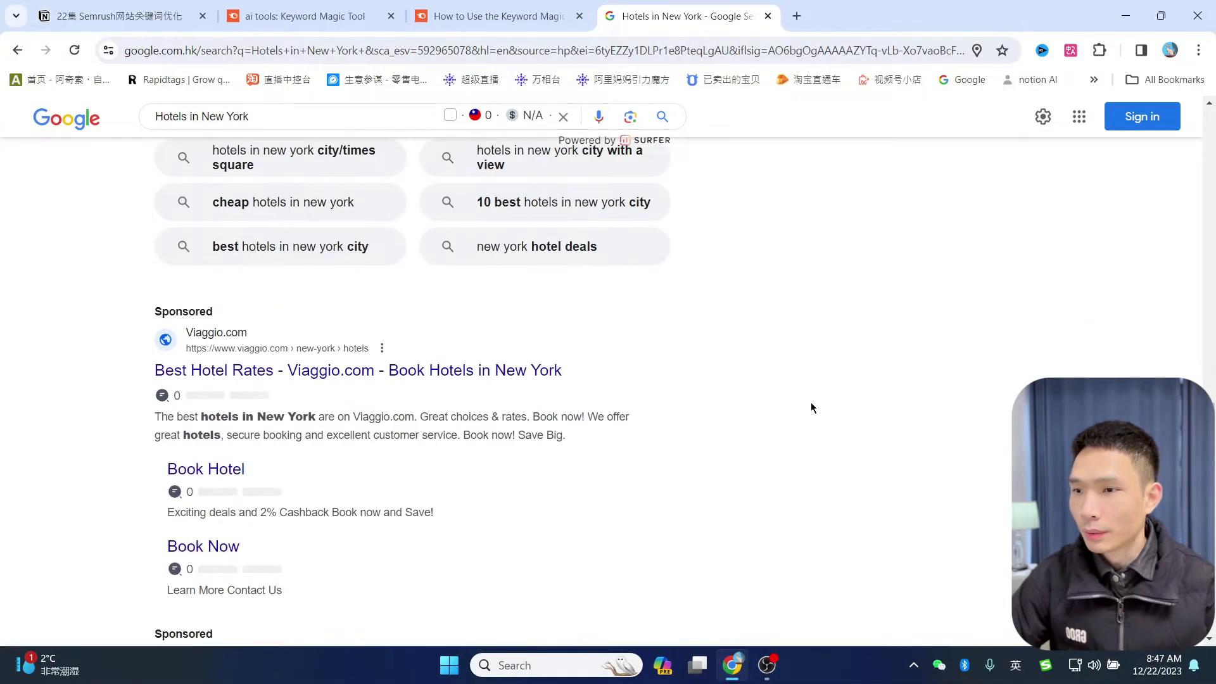
Return to the "Hotels | New York, NY, USA" block and compare its hotel cards and map with the ordinary results below.
left_click_drag(1210, 545, 1210, 192)
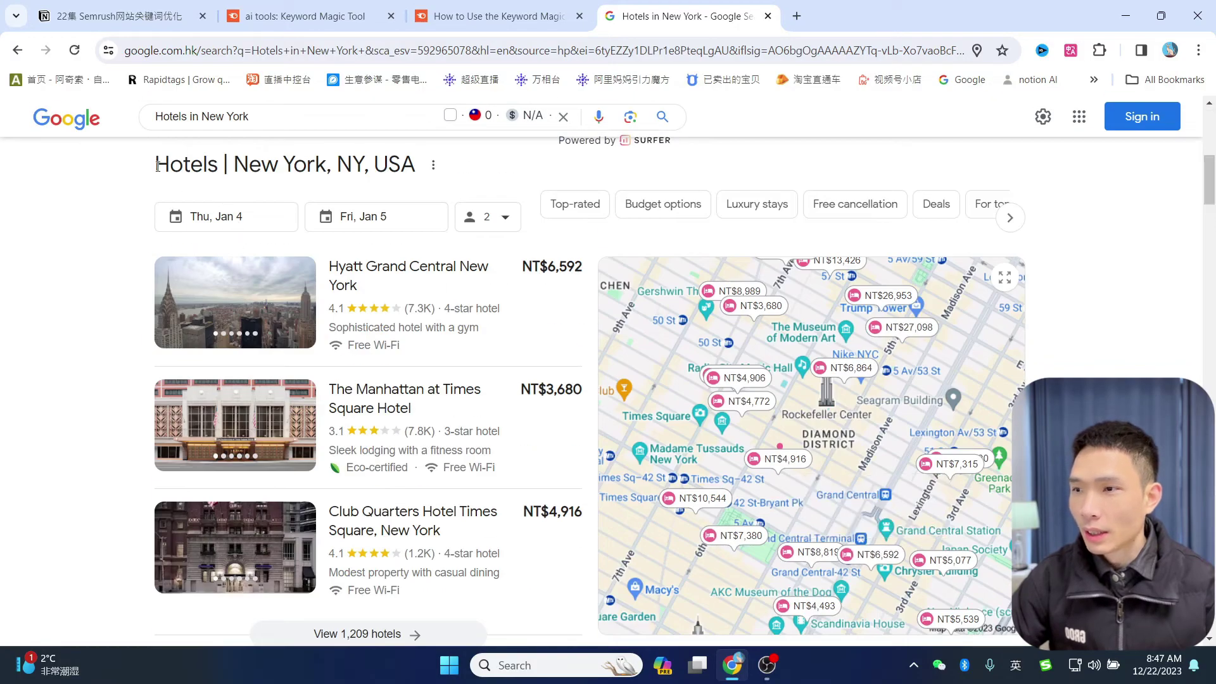
scroll(1026, 359, "down", 1)
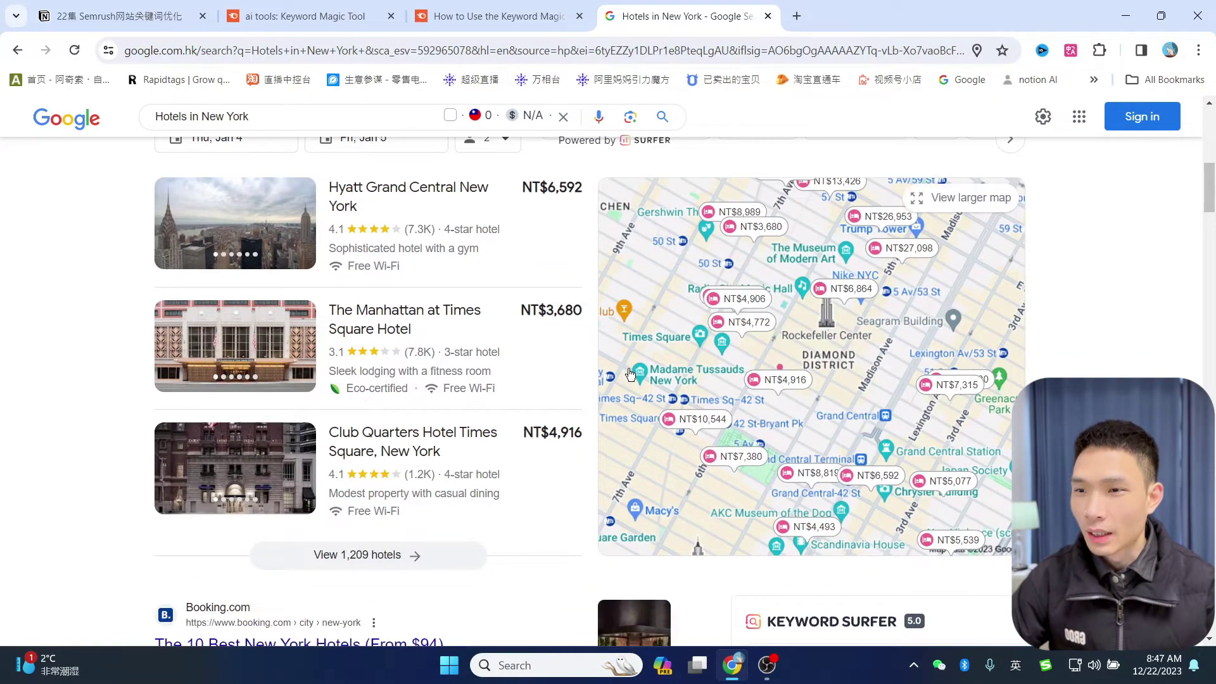
scroll(537, 401, "down", 1)
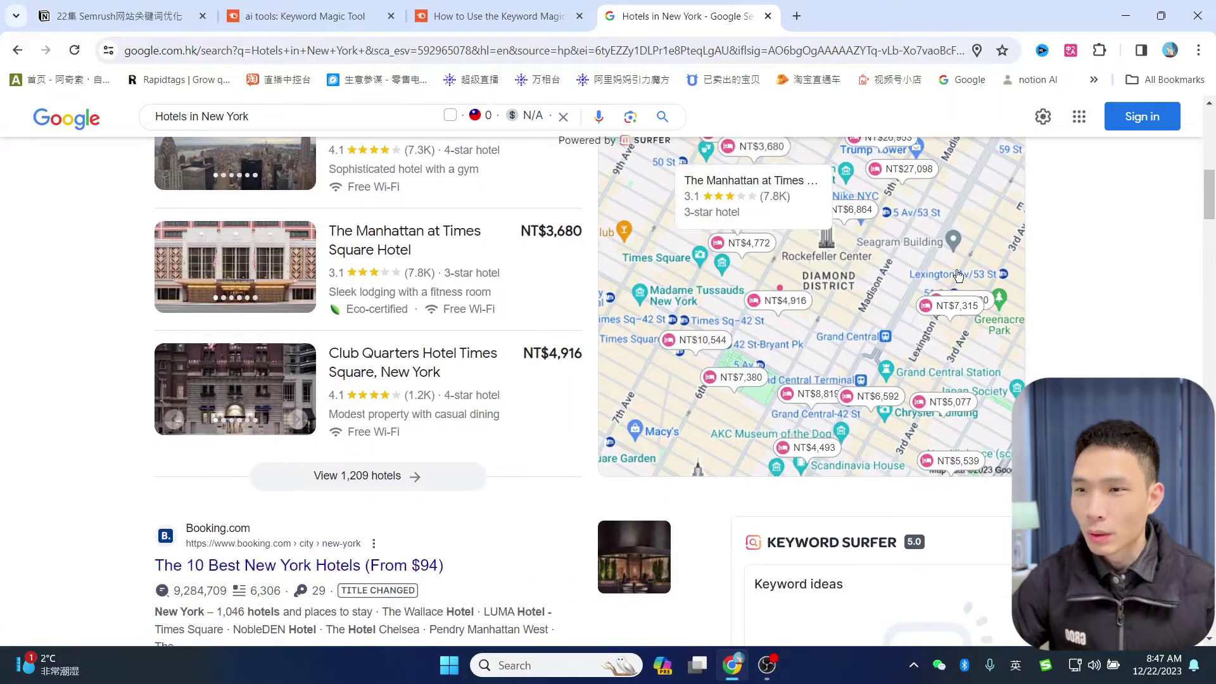
scroll(529, 329, "up", 2)
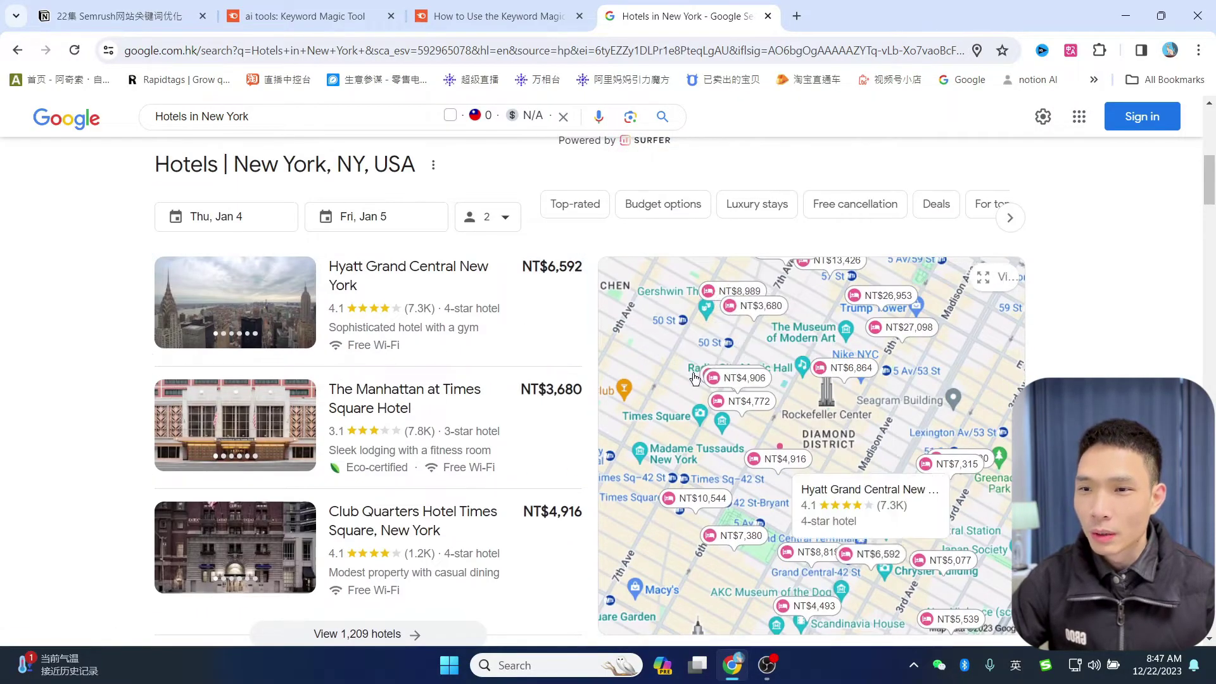
scroll(753, 363, "down", 1)
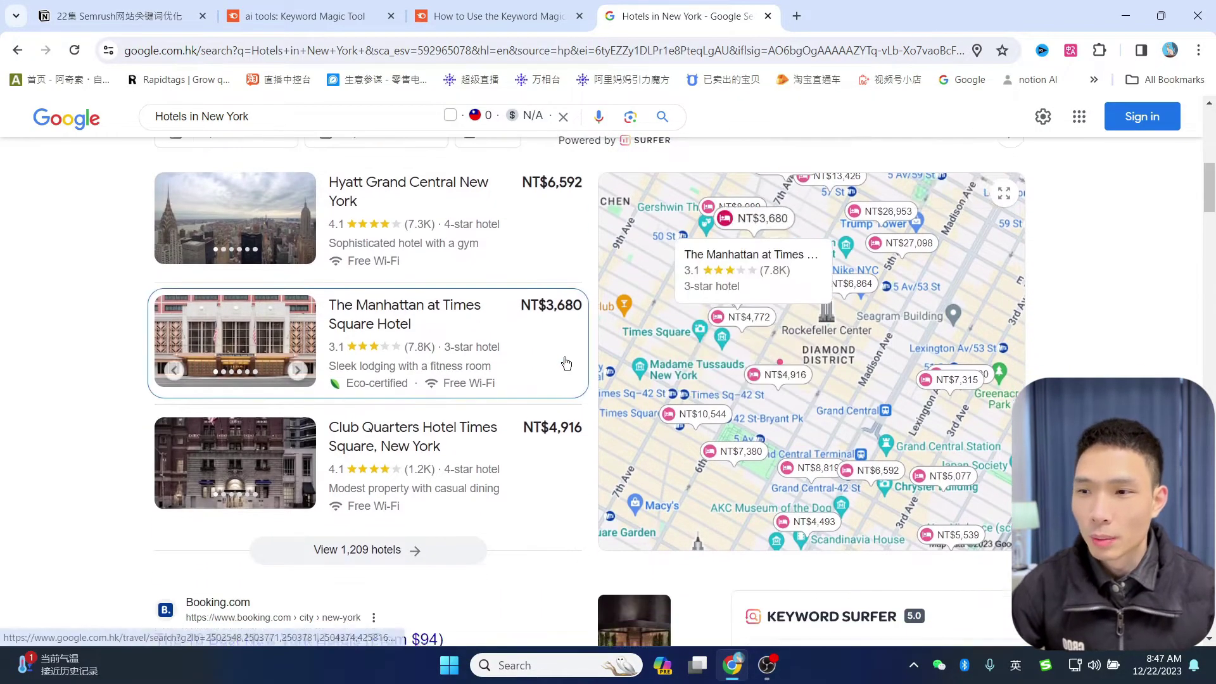
scroll(380, 587, "down", 4)
scroll(379, 587, "down", 6)
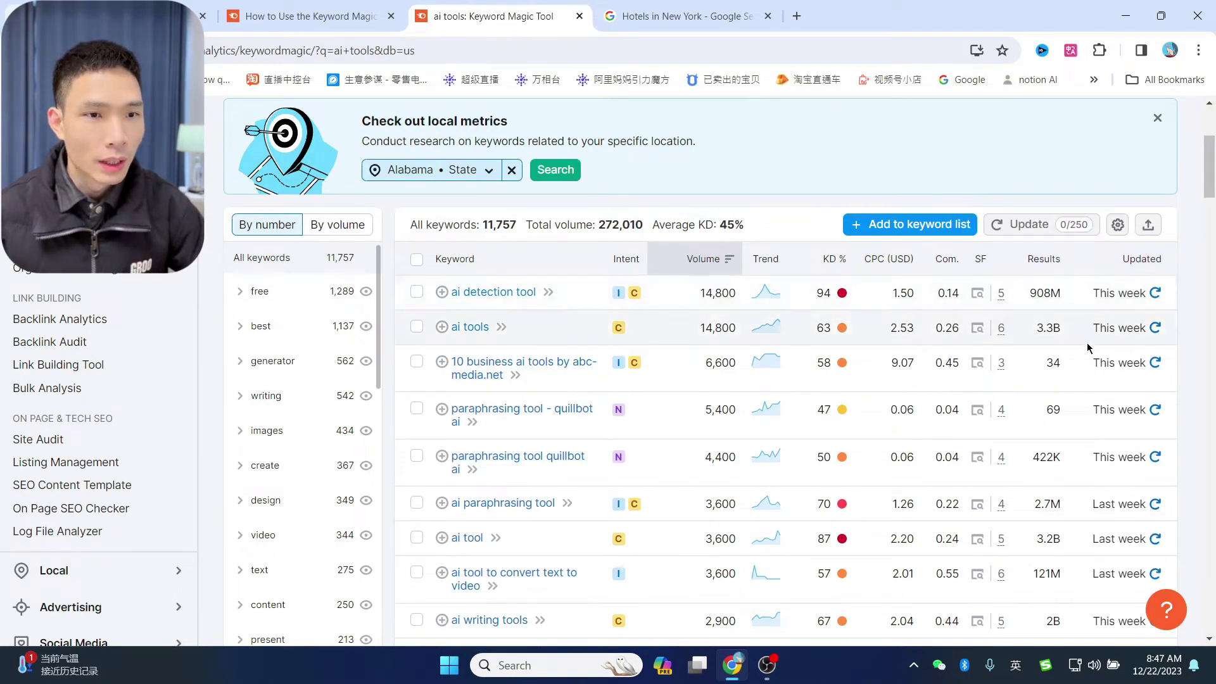
Back in Semrush's "ai tools" keyword table, examine the Results values and compare the listed keywords' volume, difficulty and CPC.
scroll(1063, 300, "down", 1)
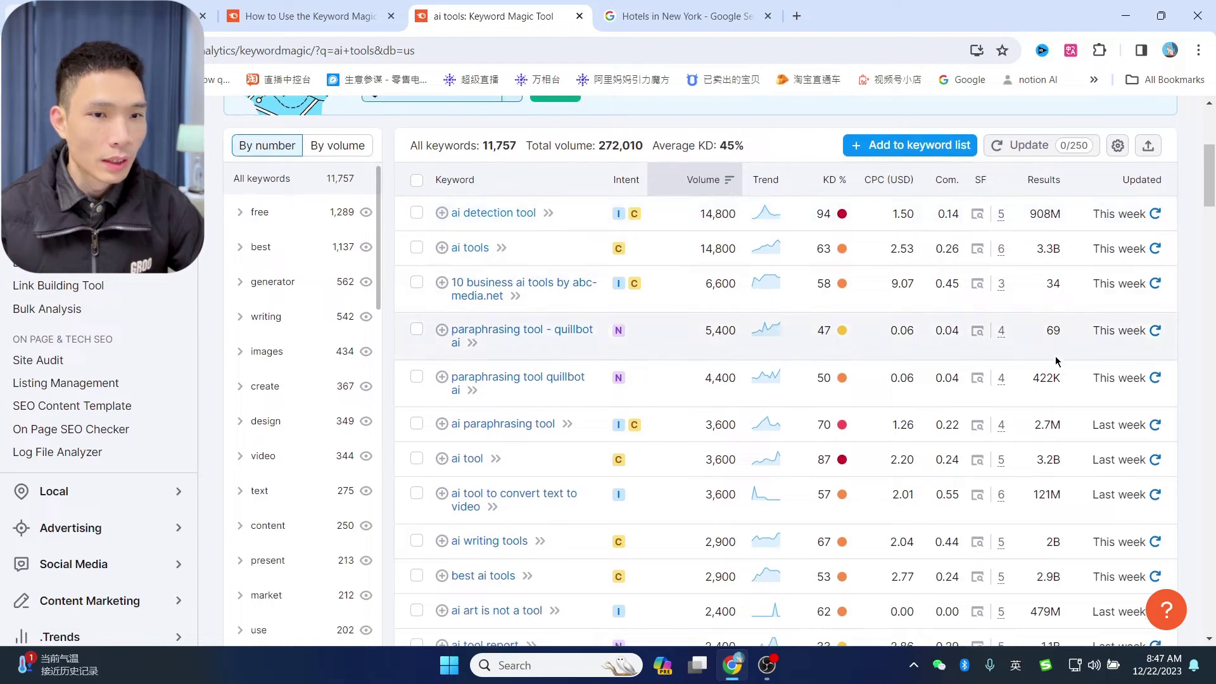
scroll(1055, 362, "down", 4)
scroll(1055, 371, "up", 4)
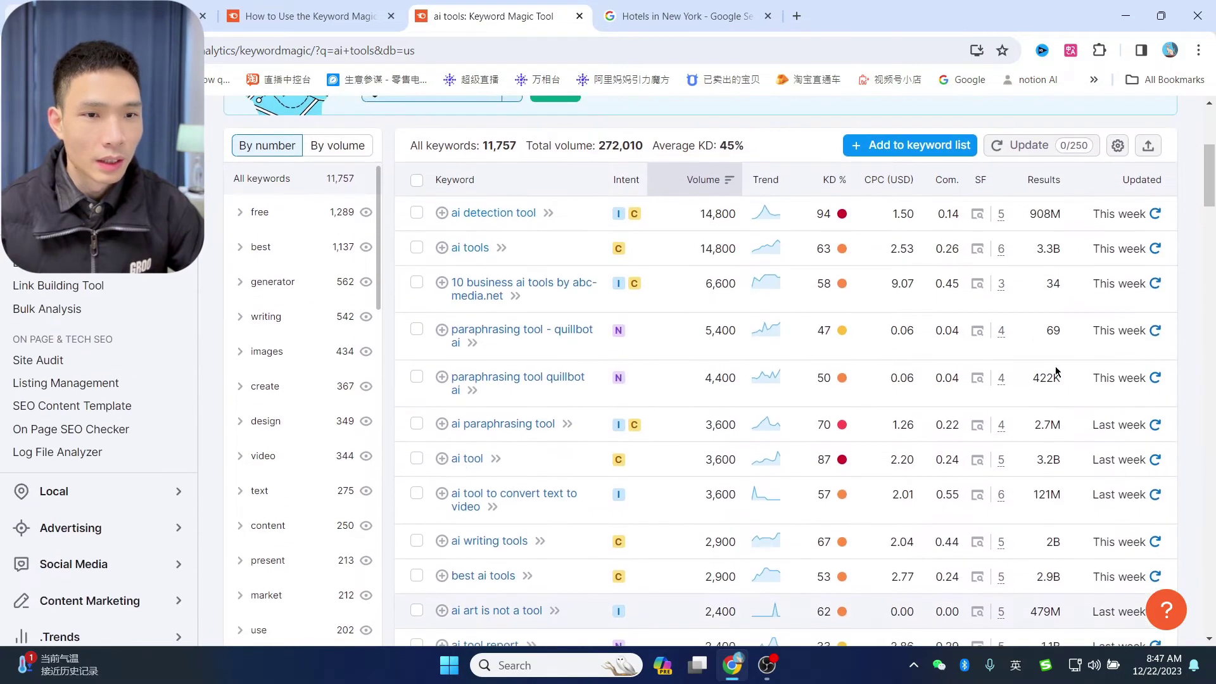
scroll(1055, 373, "up", 1)
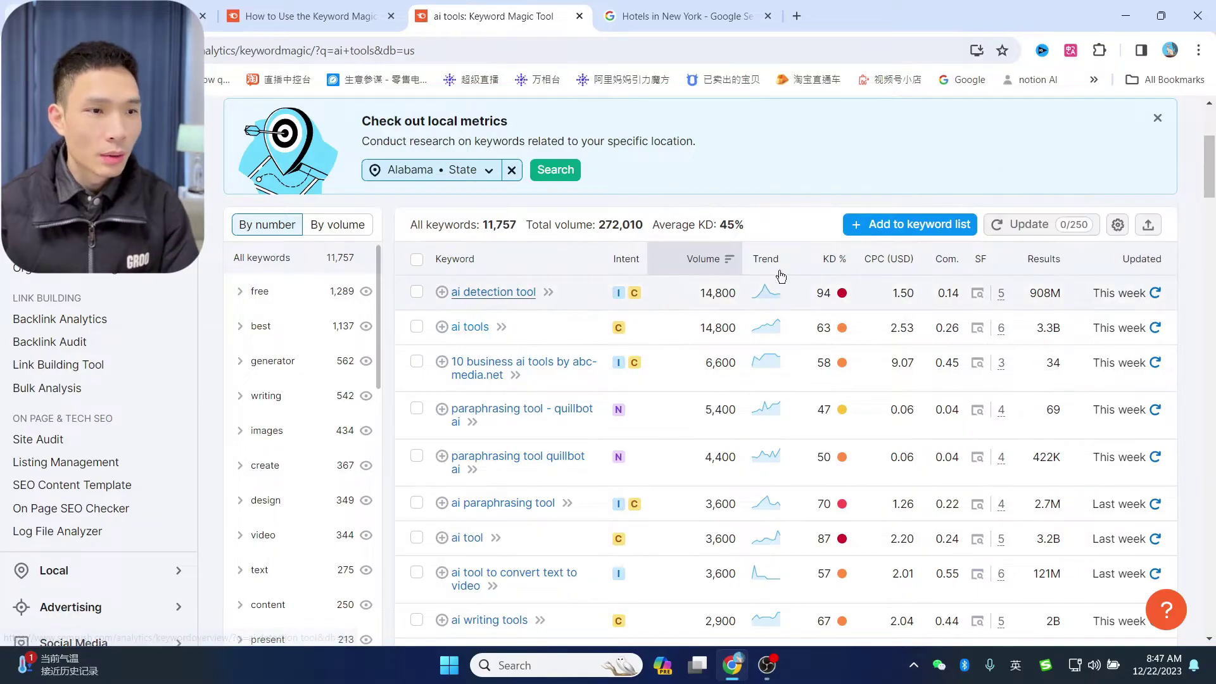
scroll(1123, 322, "down", 3)
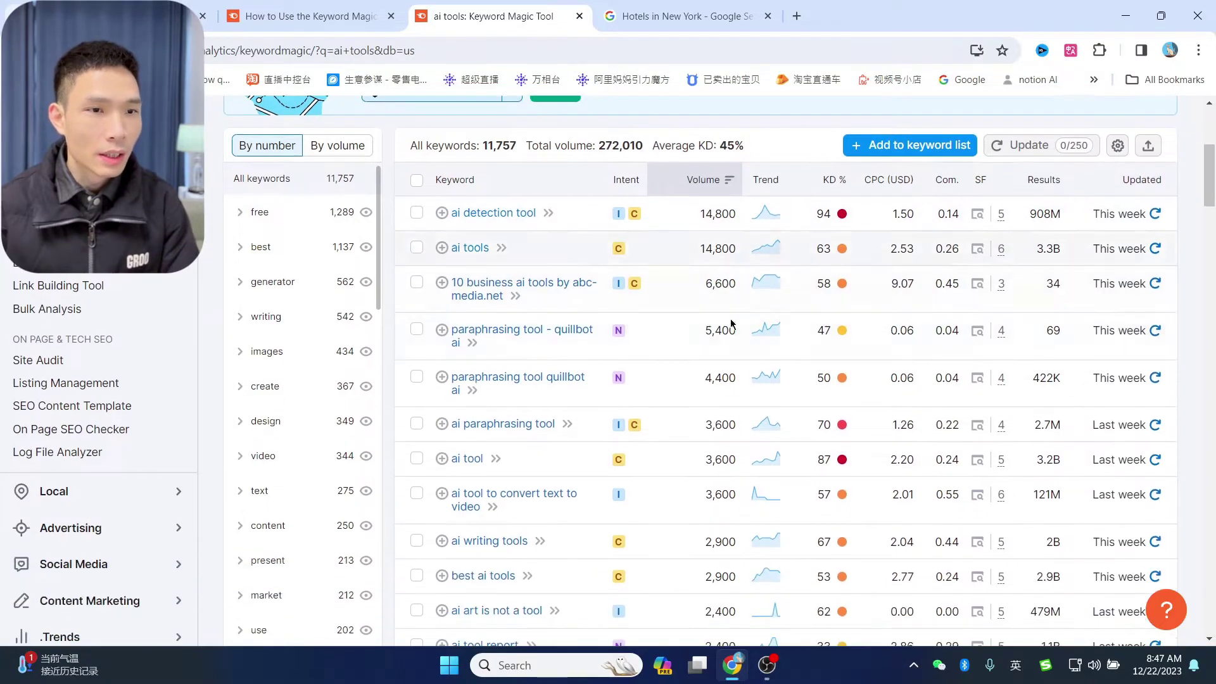
scroll(1111, 447, "down", 2)
scroll(1128, 397, "up", 1)
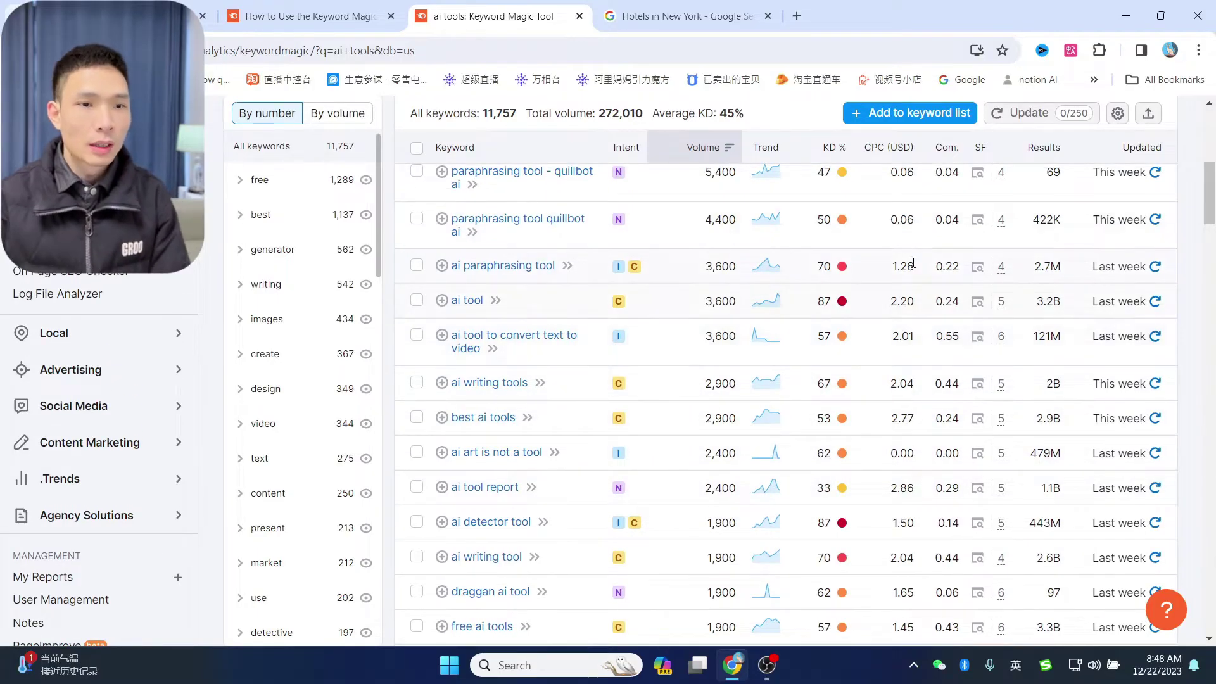
scroll(896, 397, "up", 4)
Filter the "ai tools" keywords by keyword difficulty to show only Very easy ones, 0–14%.
scroll(895, 401, "up", 1)
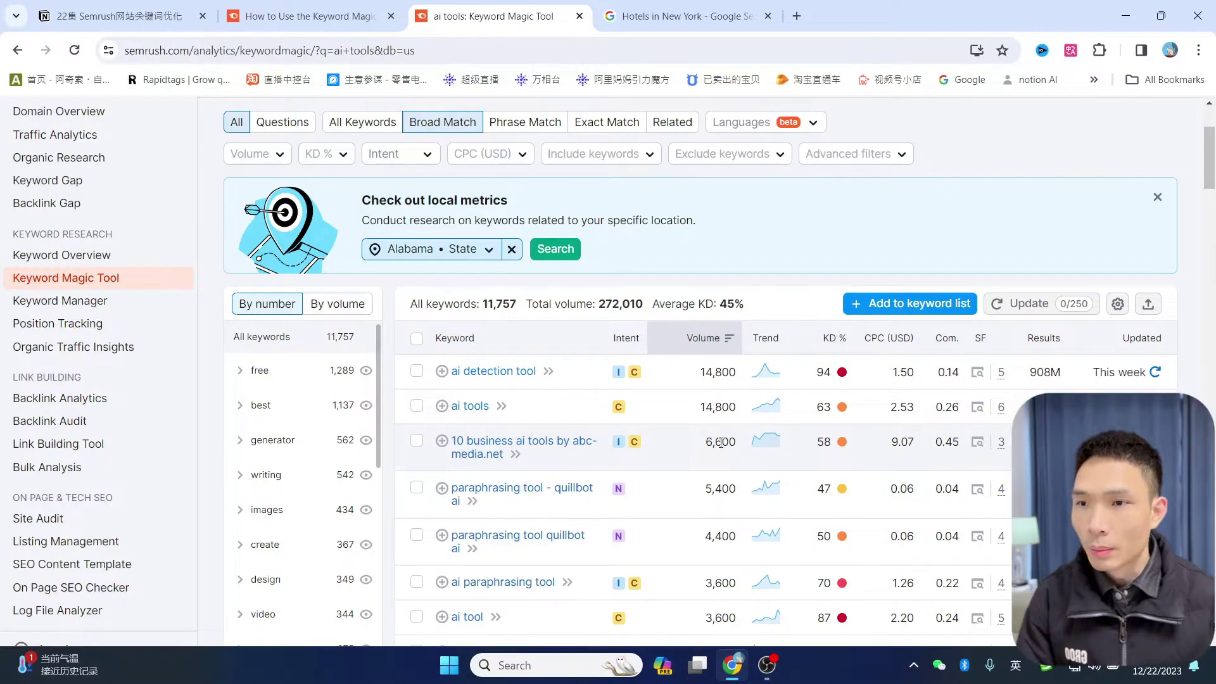
scroll(727, 426, "up", 3)
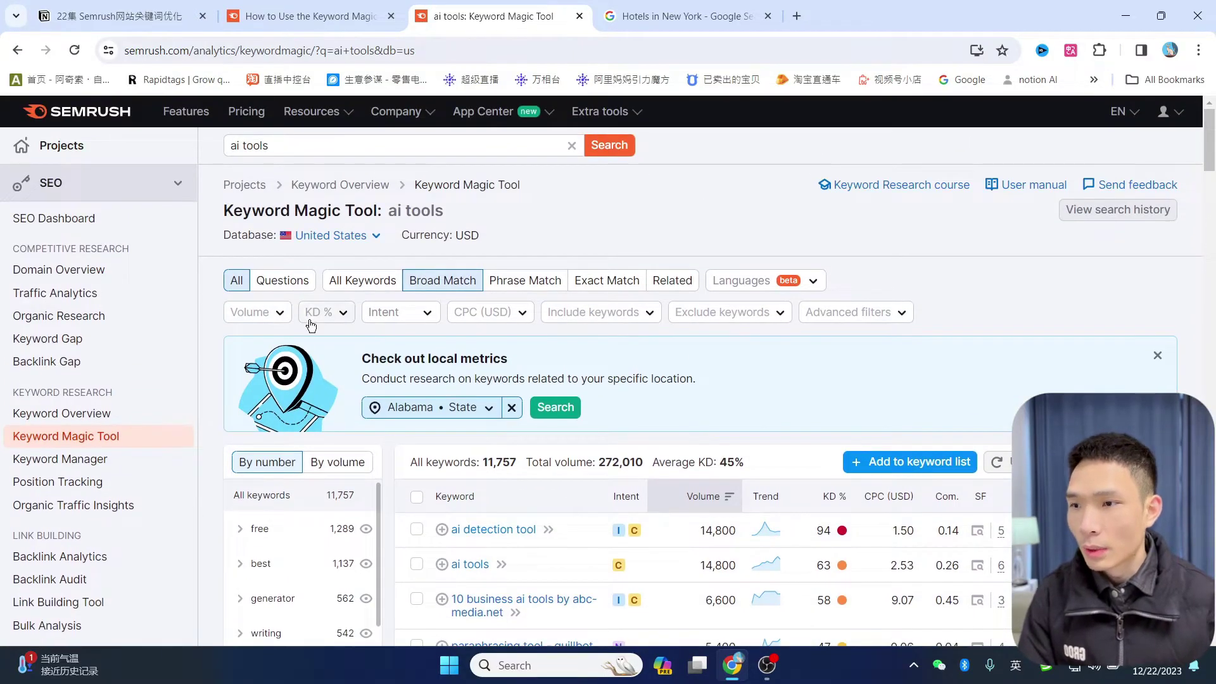
left_click(333, 319)
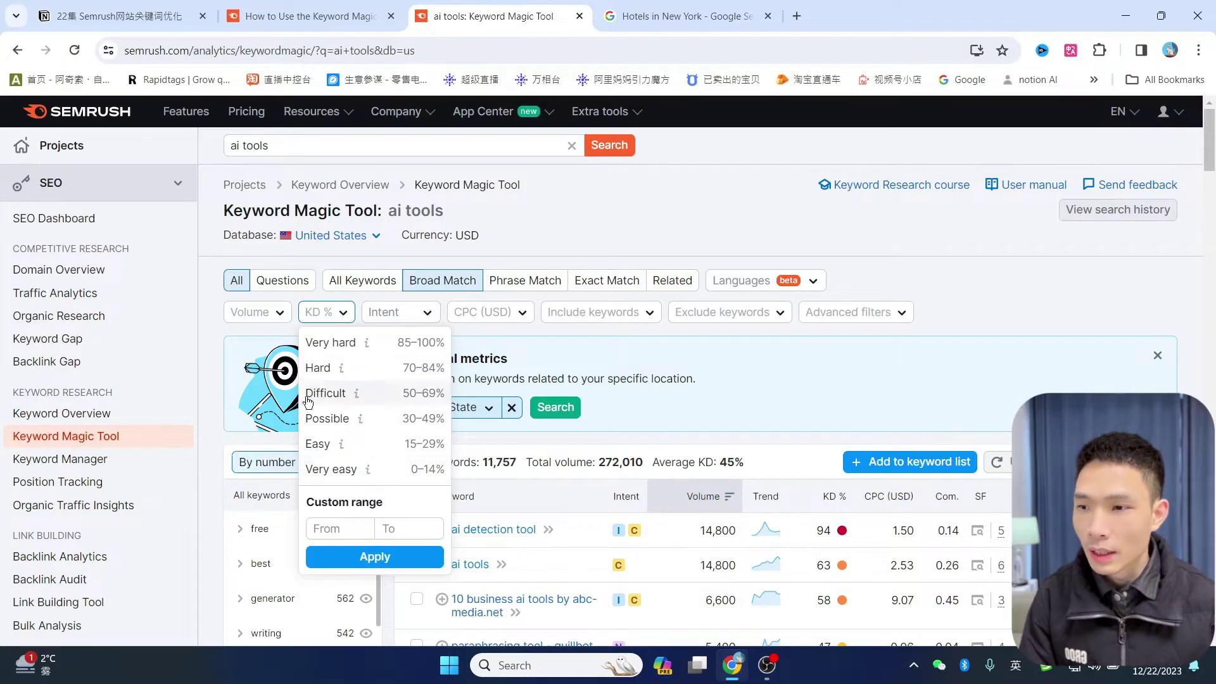
left_click(354, 469)
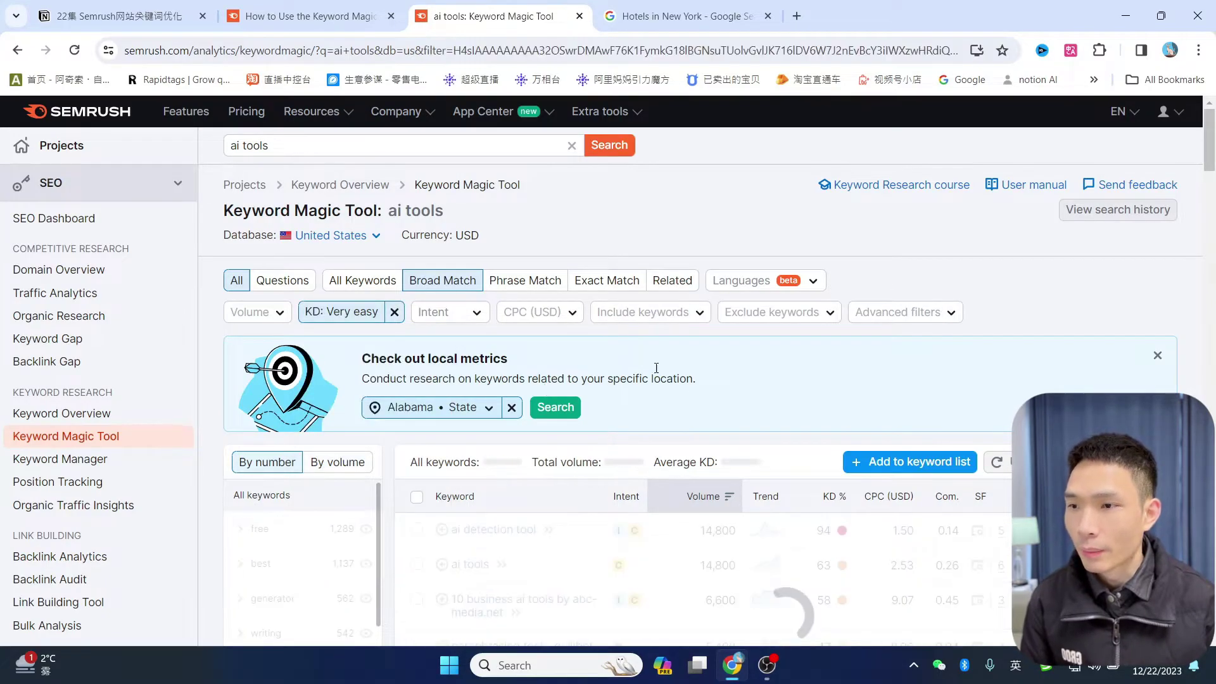
Review the filtered keyword totals and the volumes and trends of the highest-volume very easy keywords, such as "keewee ai tool".
scroll(727, 371, "down", 1)
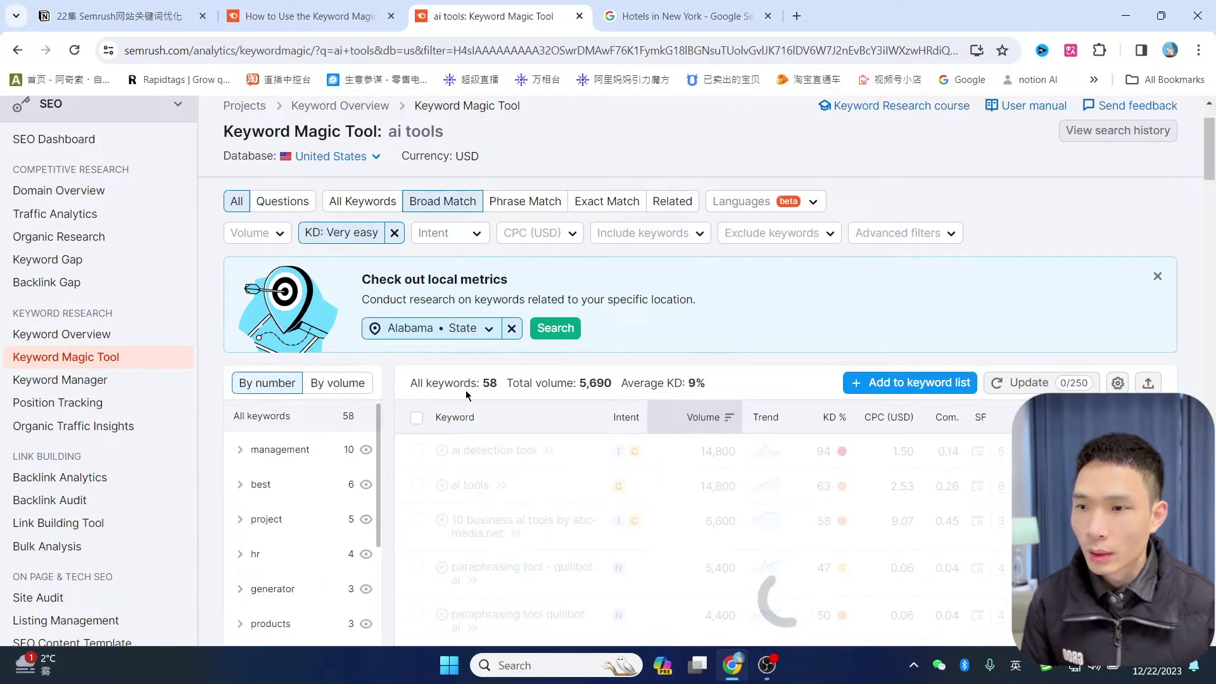
scroll(484, 395, "up", 1)
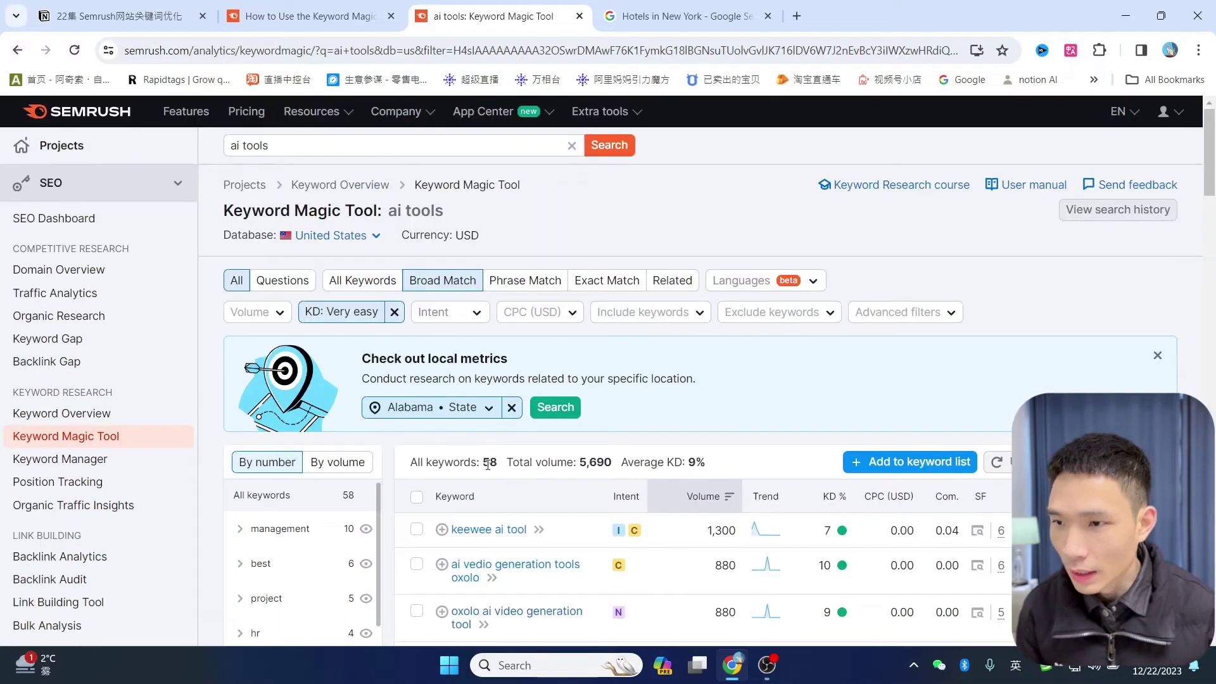
scroll(676, 400, "down", 2)
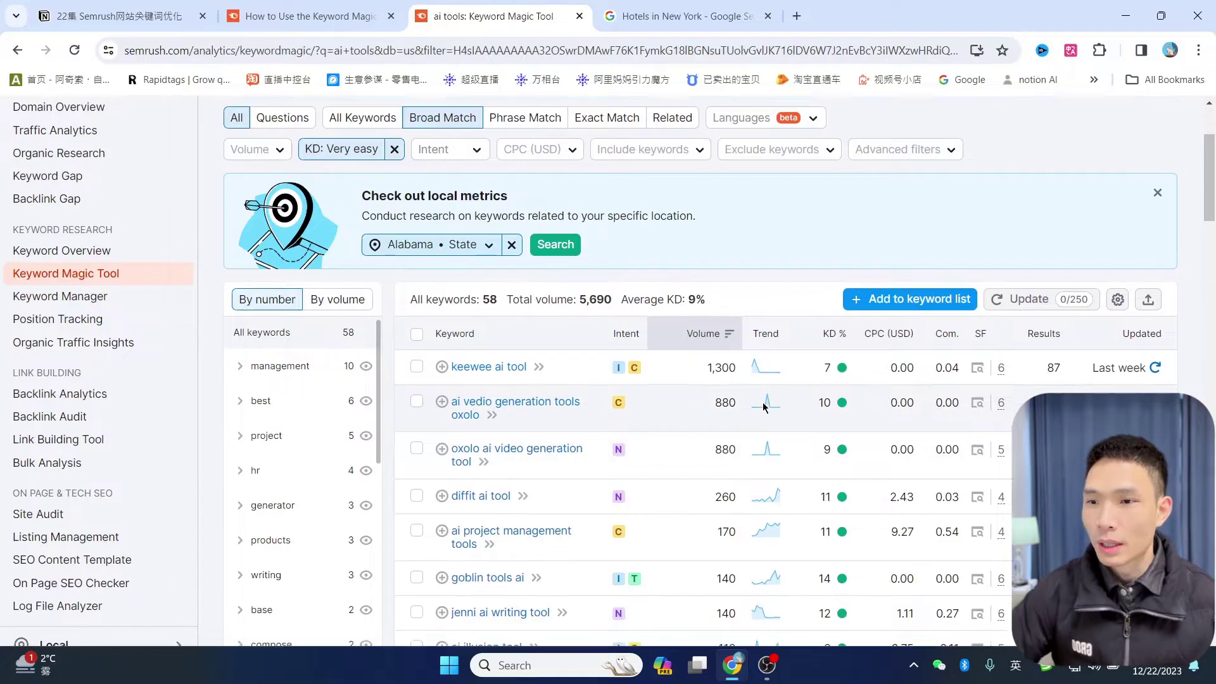
scroll(762, 402, "down", 1)
scroll(708, 379, "up", 2)
scroll(709, 378, "down", 2)
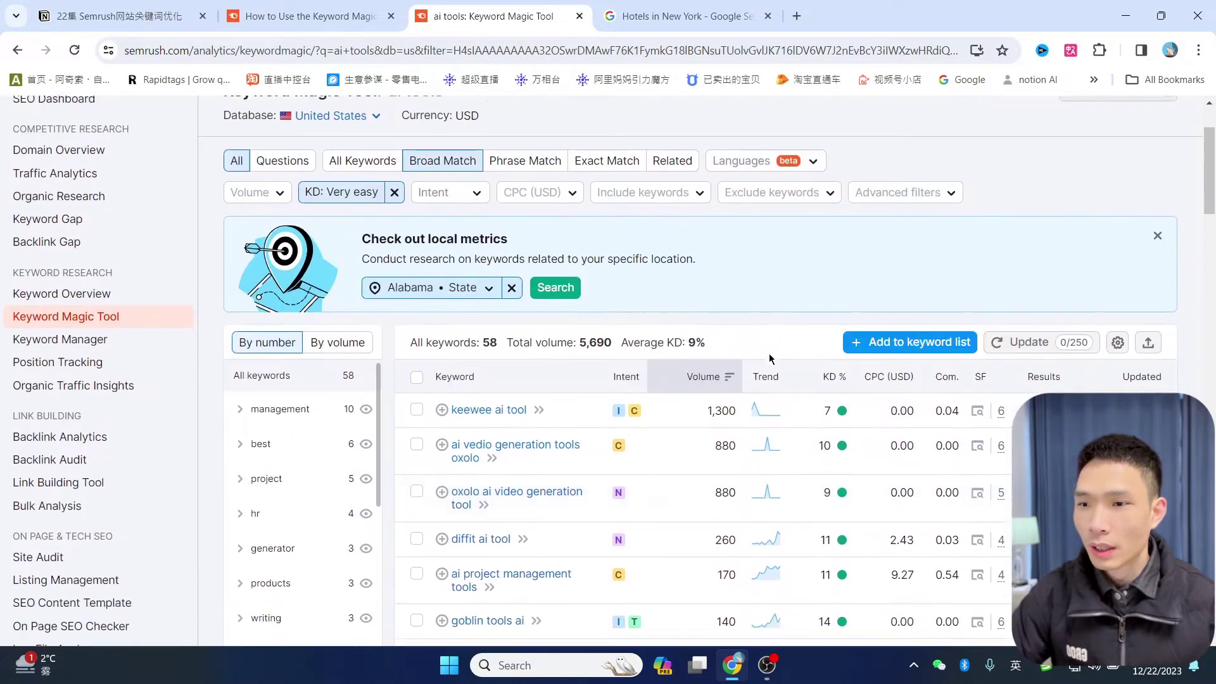
scroll(750, 371, "down", 1)
Read the Keyword Difficulty definition and check the KD values of the very easy keywords down to "ai lead generation tools".
mouse_move(839, 188)
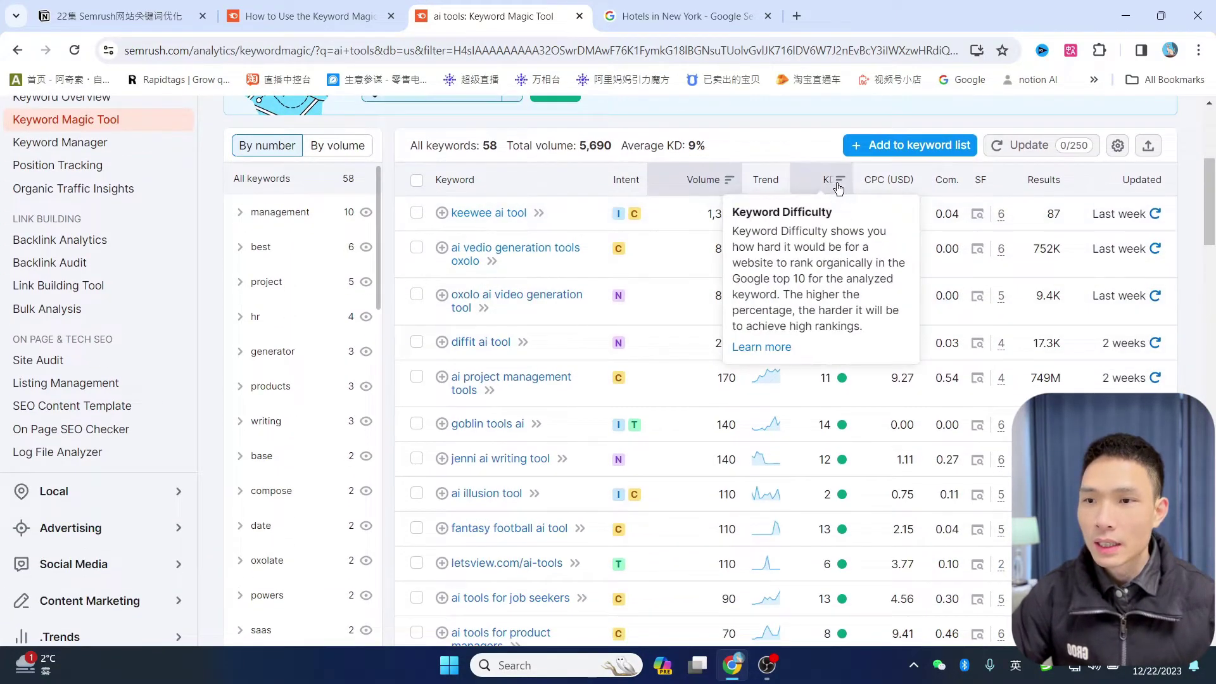
scroll(851, 285, "down", 4)
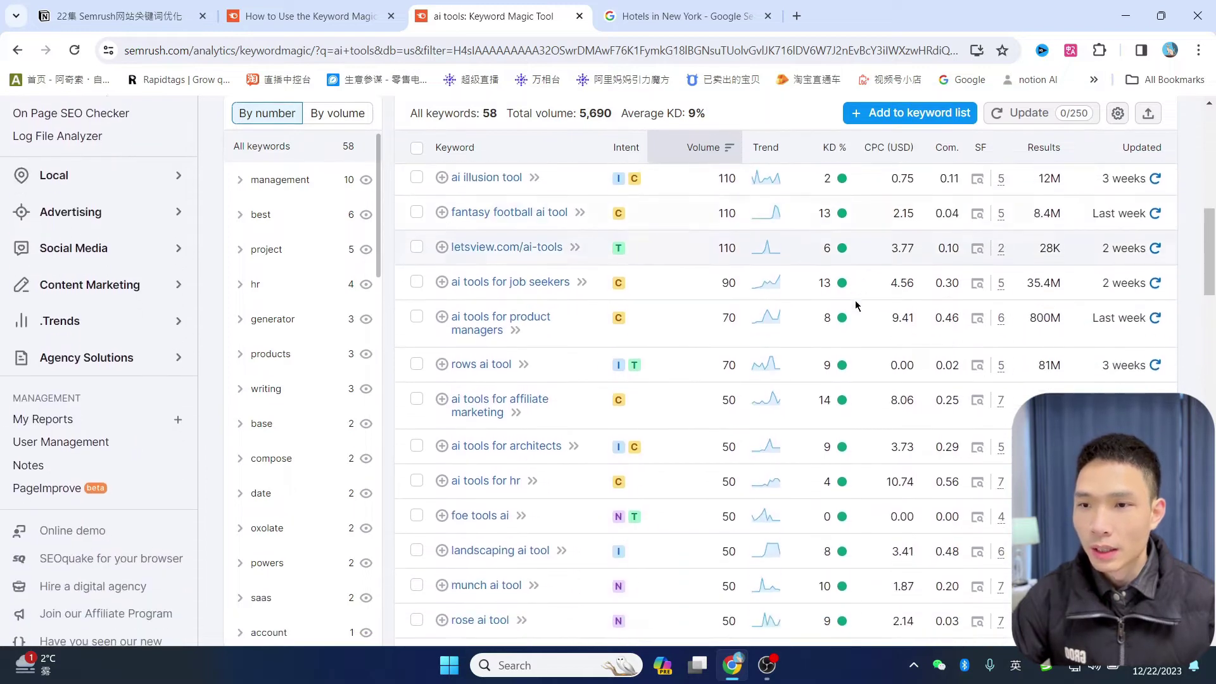
scroll(852, 345, "down", 5)
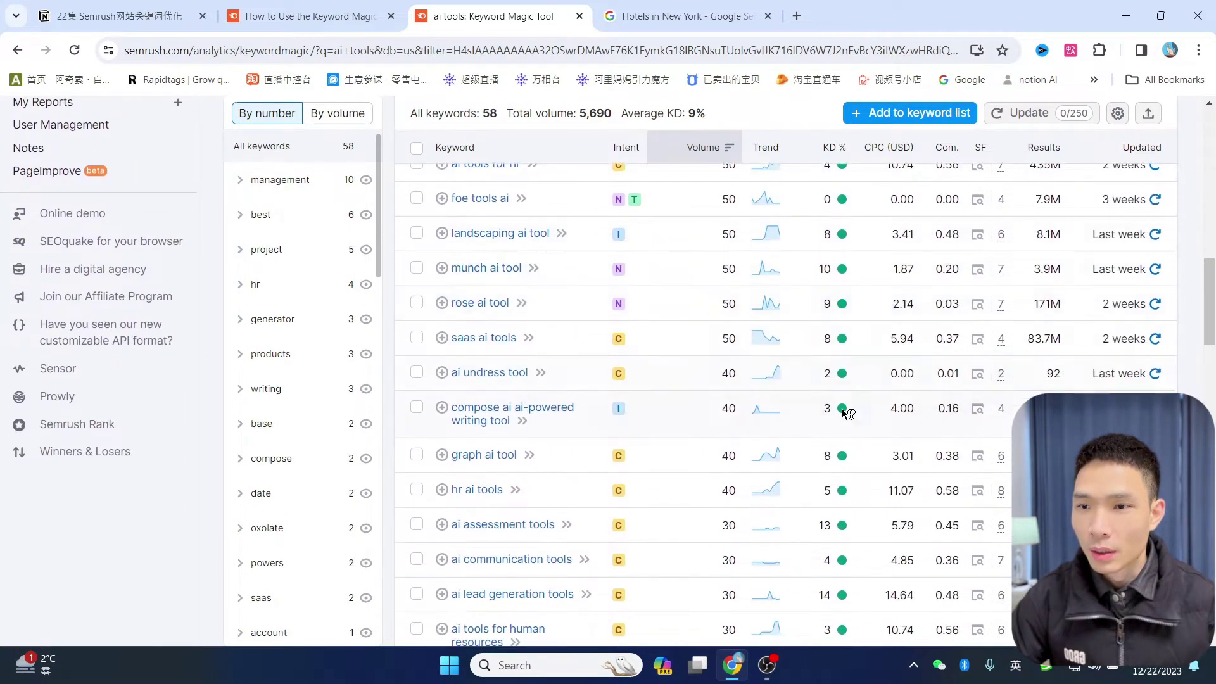
Compare the very easy keywords' volume, trend and KD values from "keewee ai tool" down to the lower-volume entries.
scroll(842, 418, "down", 5)
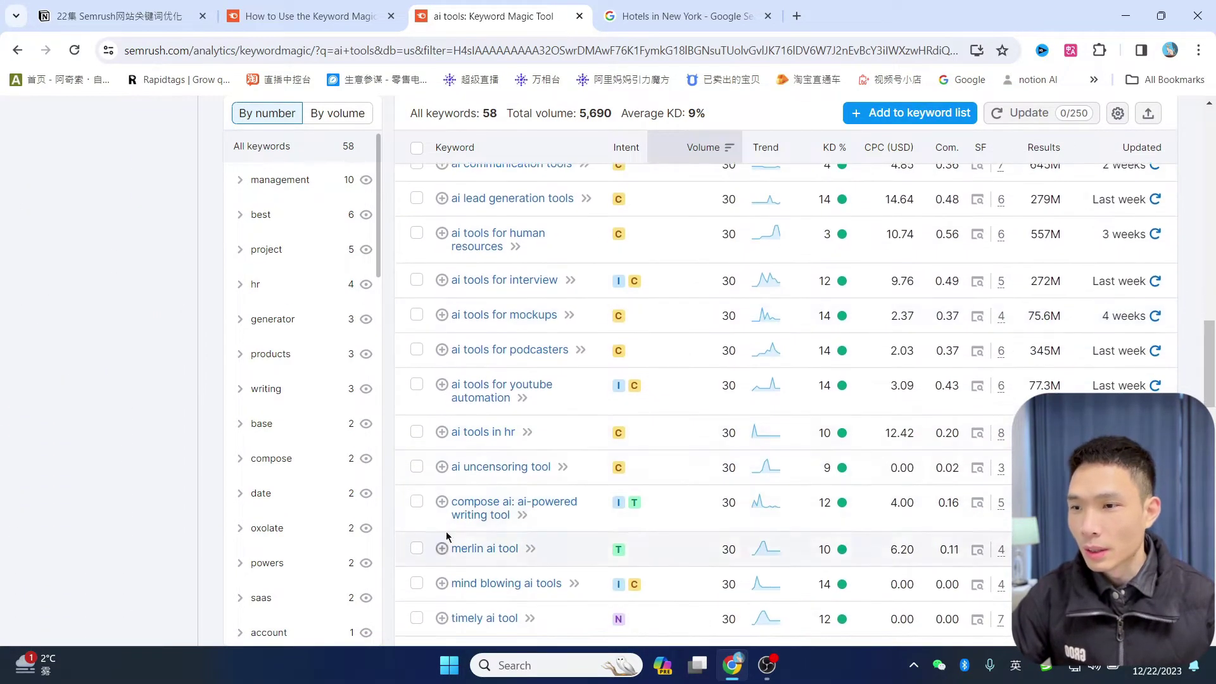
scroll(823, 446, "up", 10)
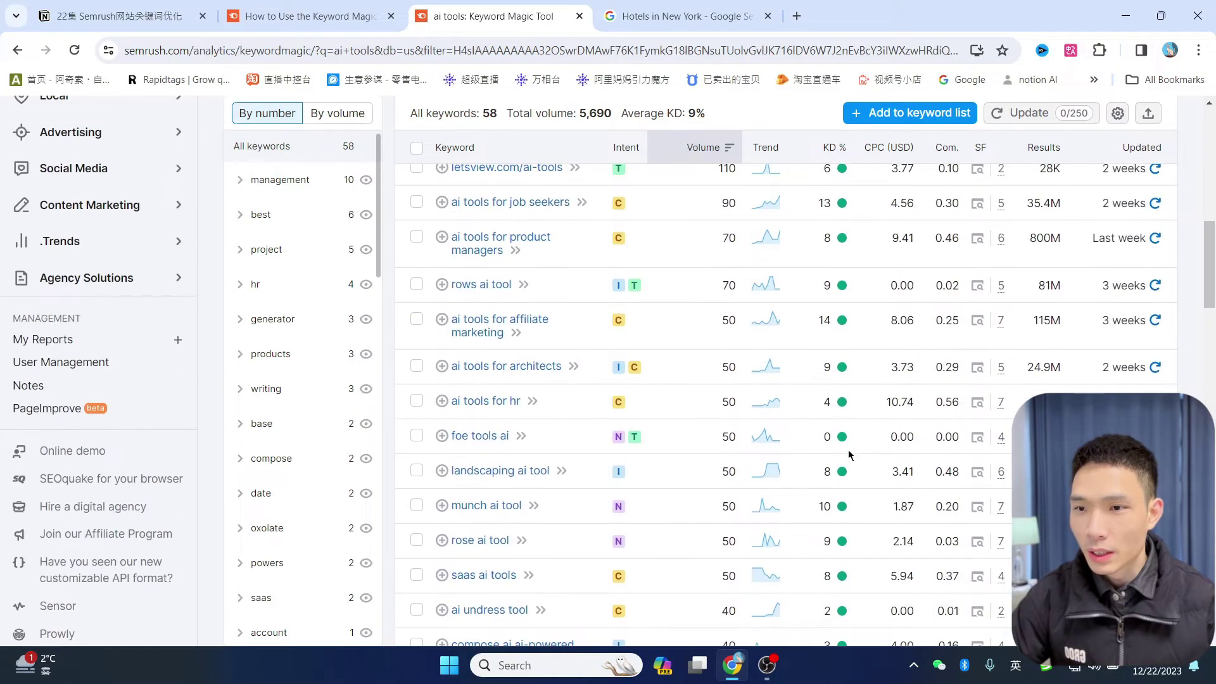
scroll(848, 451, "up", 4)
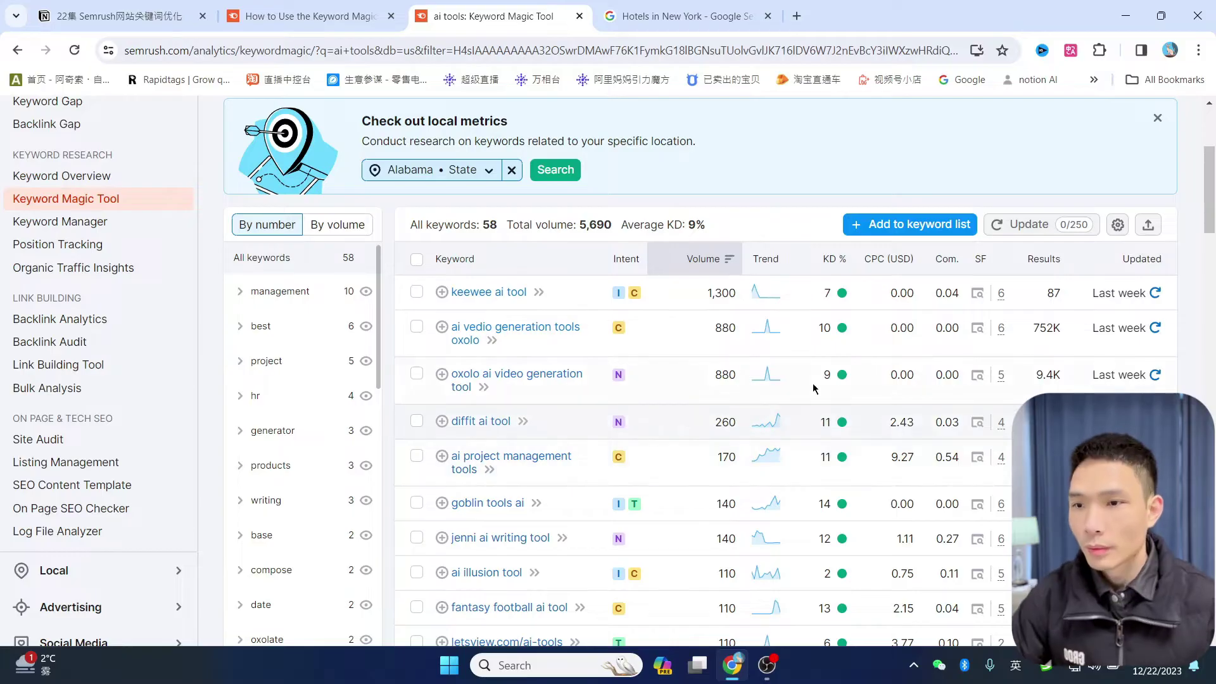
scroll(823, 393, "up", 3)
scroll(799, 365, "down", 2)
scroll(815, 367, "down", 1)
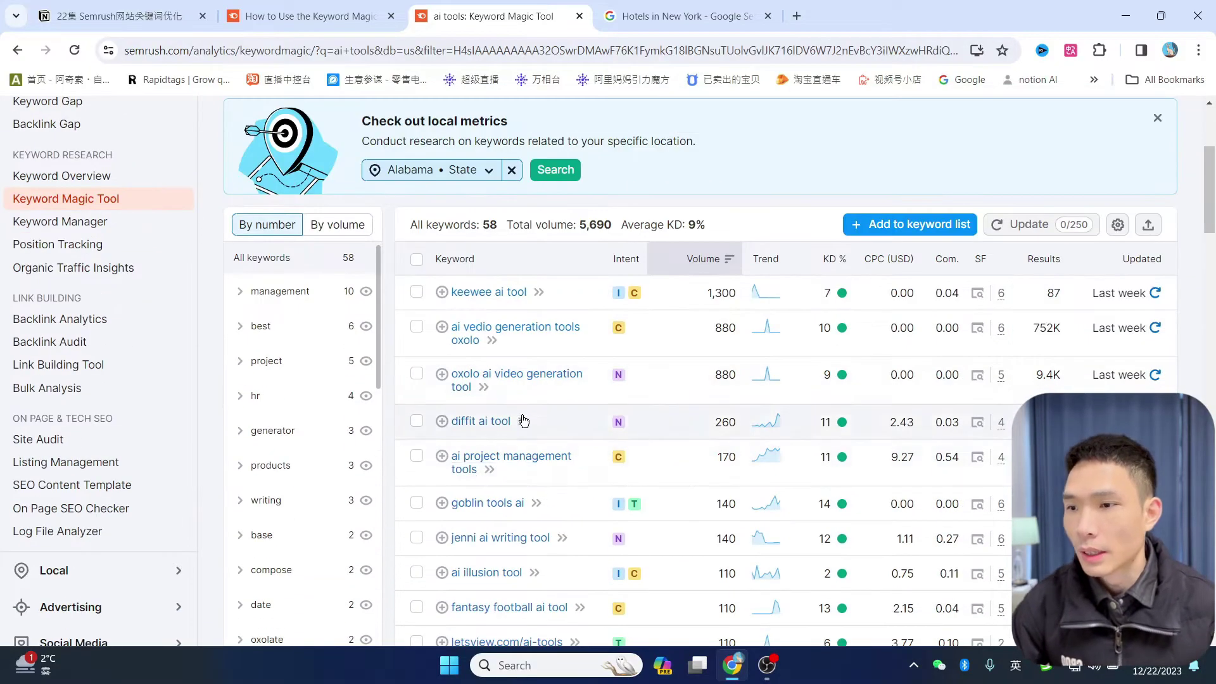
scroll(602, 346, "down", 1)
scroll(602, 347, "down", 3)
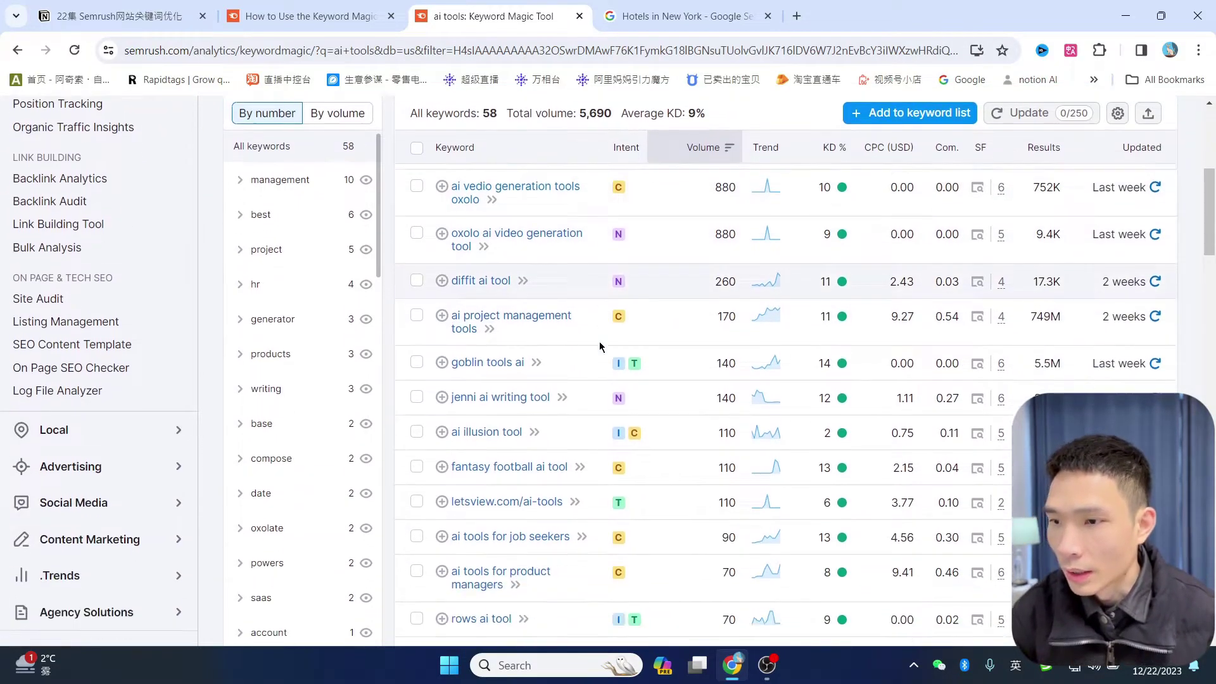
scroll(601, 346, "down", 1)
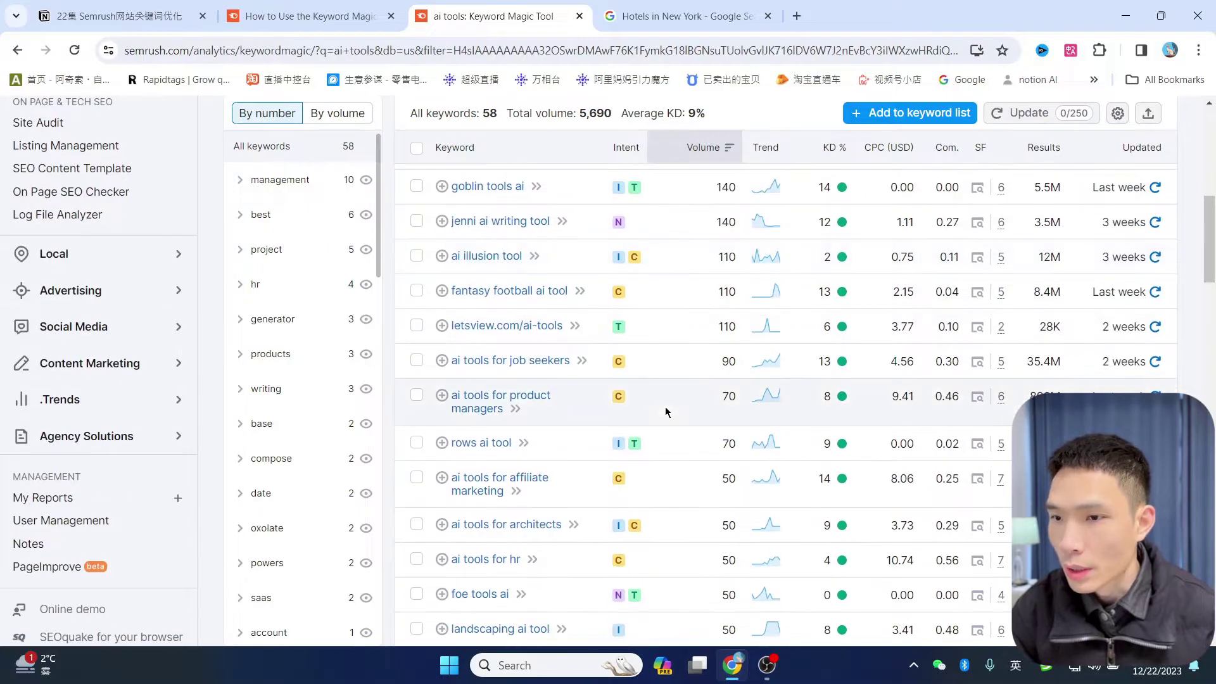
scroll(658, 418, "up", 1)
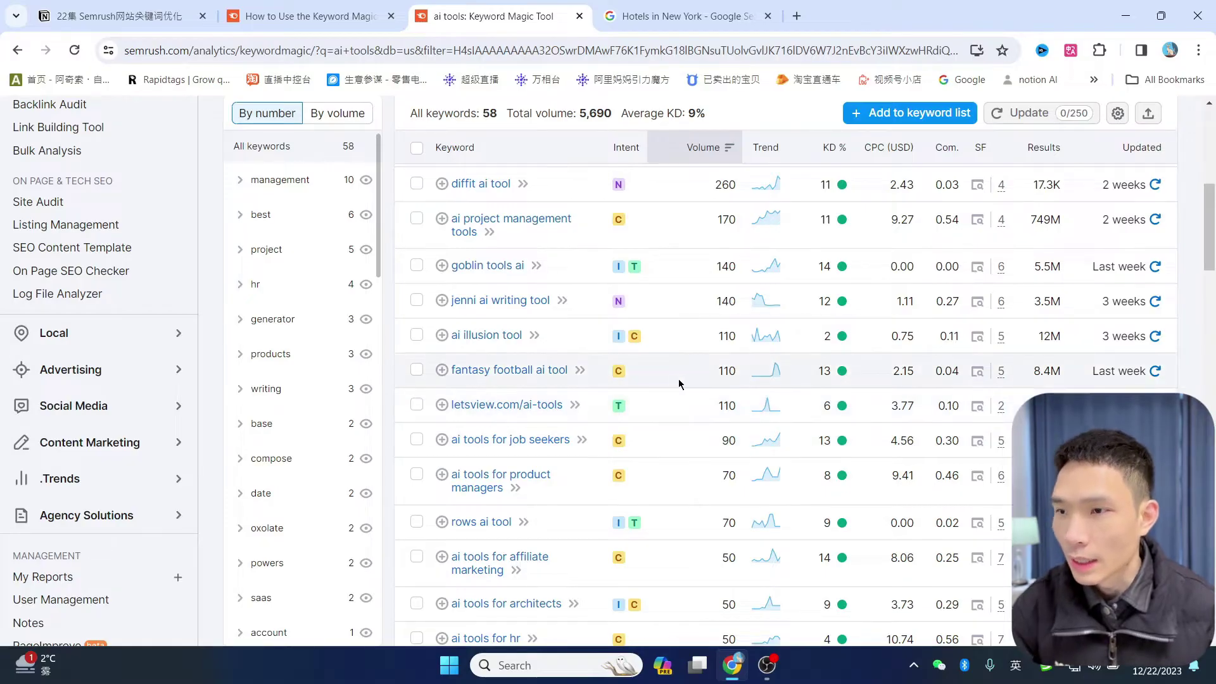
Read through the remaining very easy keywords to the end of the list and return to "ai undress tool".
scroll(682, 387, "down", 3)
scroll(581, 378, "down", 1)
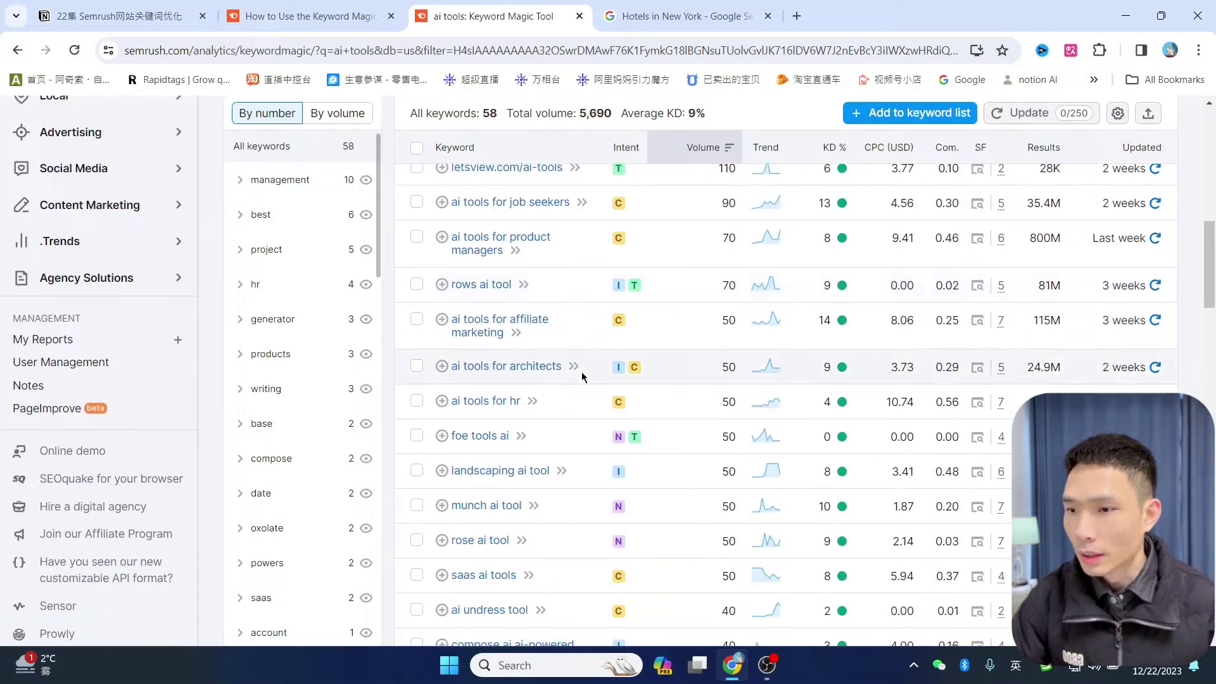
scroll(637, 385, "down", 5)
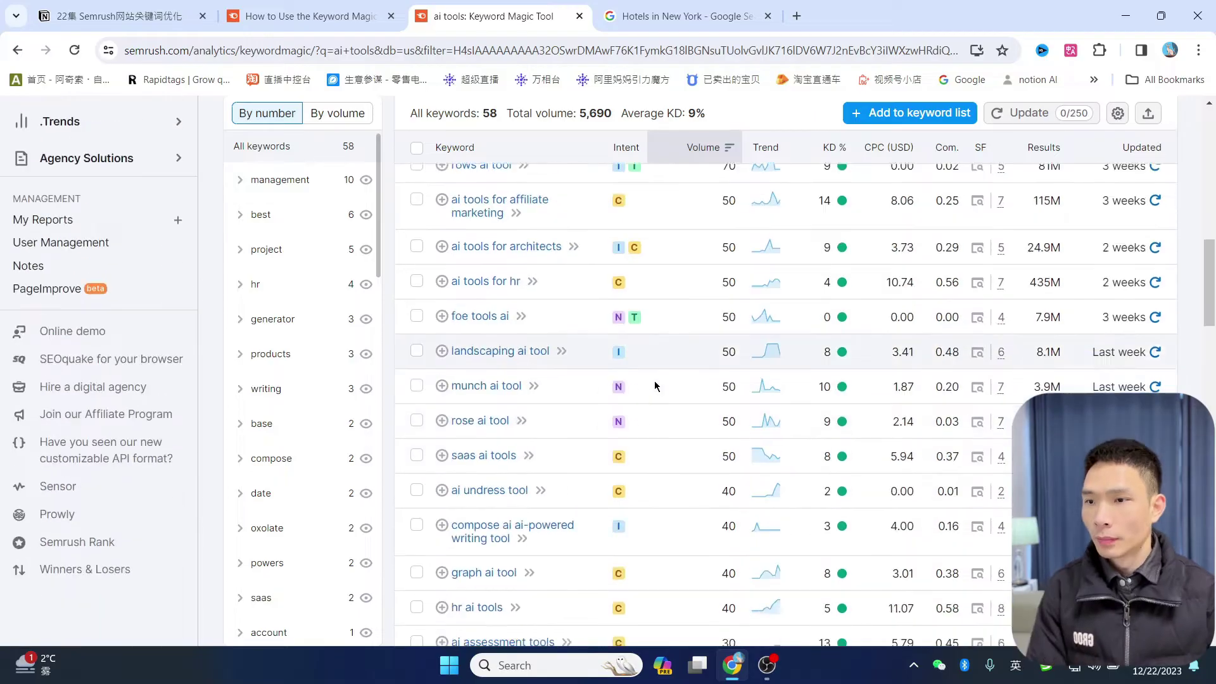
scroll(640, 380, "down", 6)
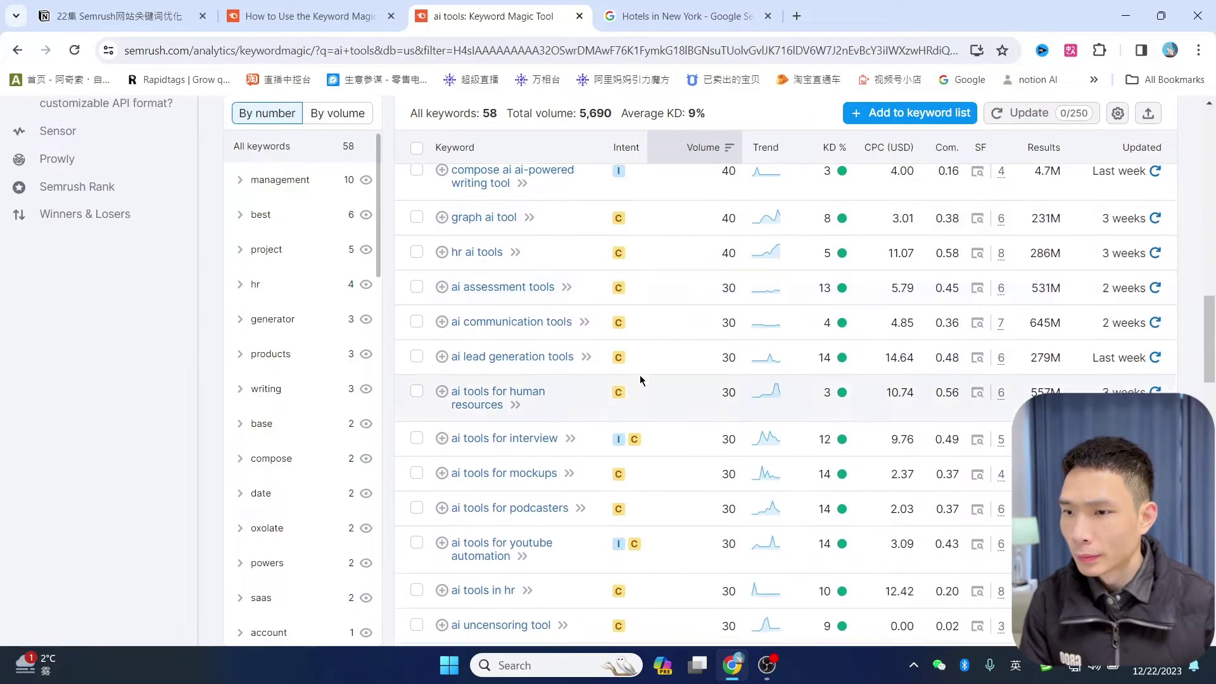
scroll(639, 377, "down", 9)
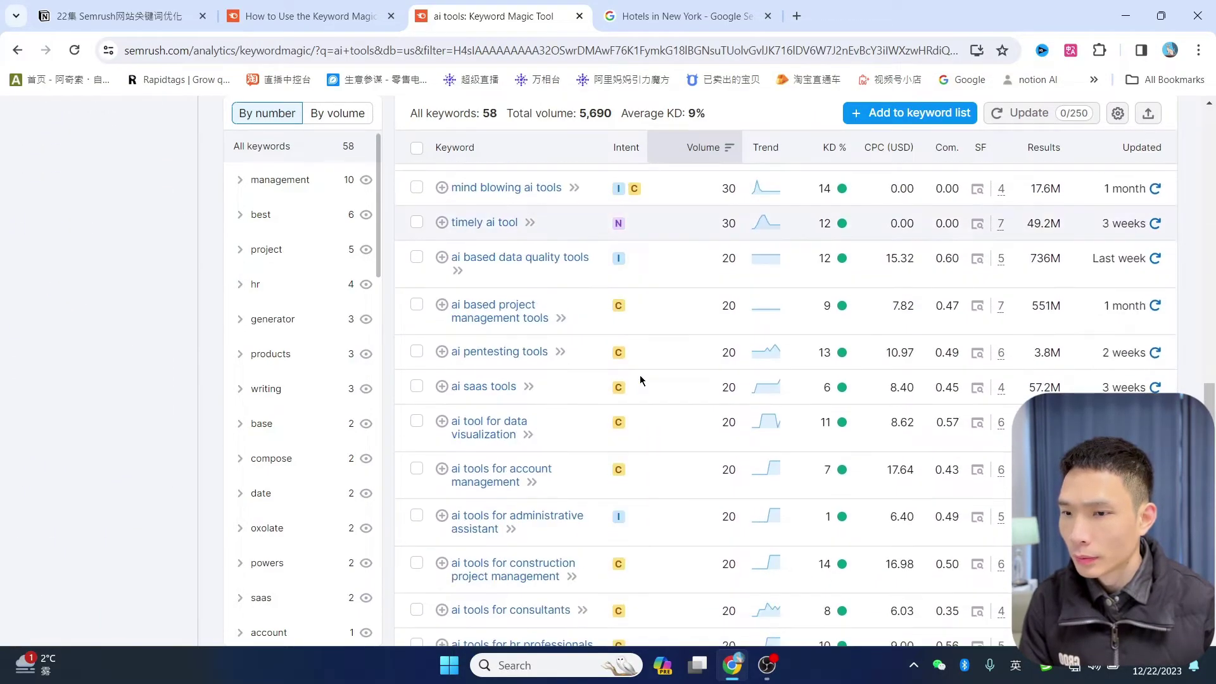
scroll(640, 380, "down", 1)
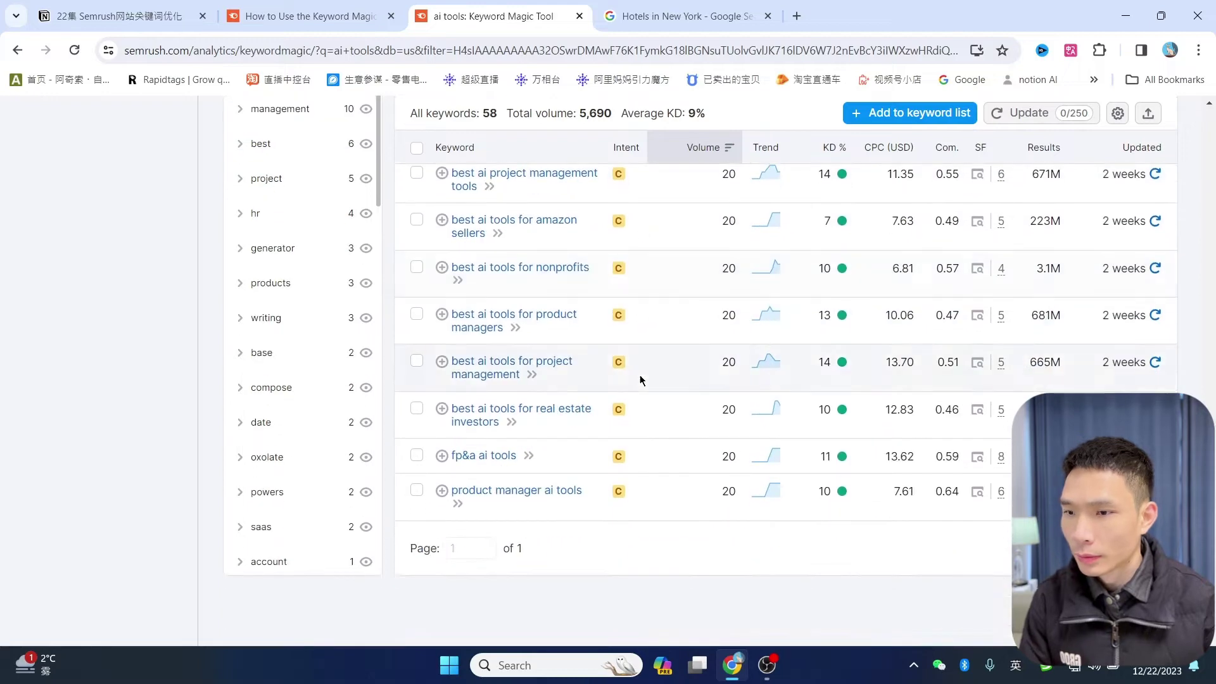
scroll(640, 380, "up", 20)
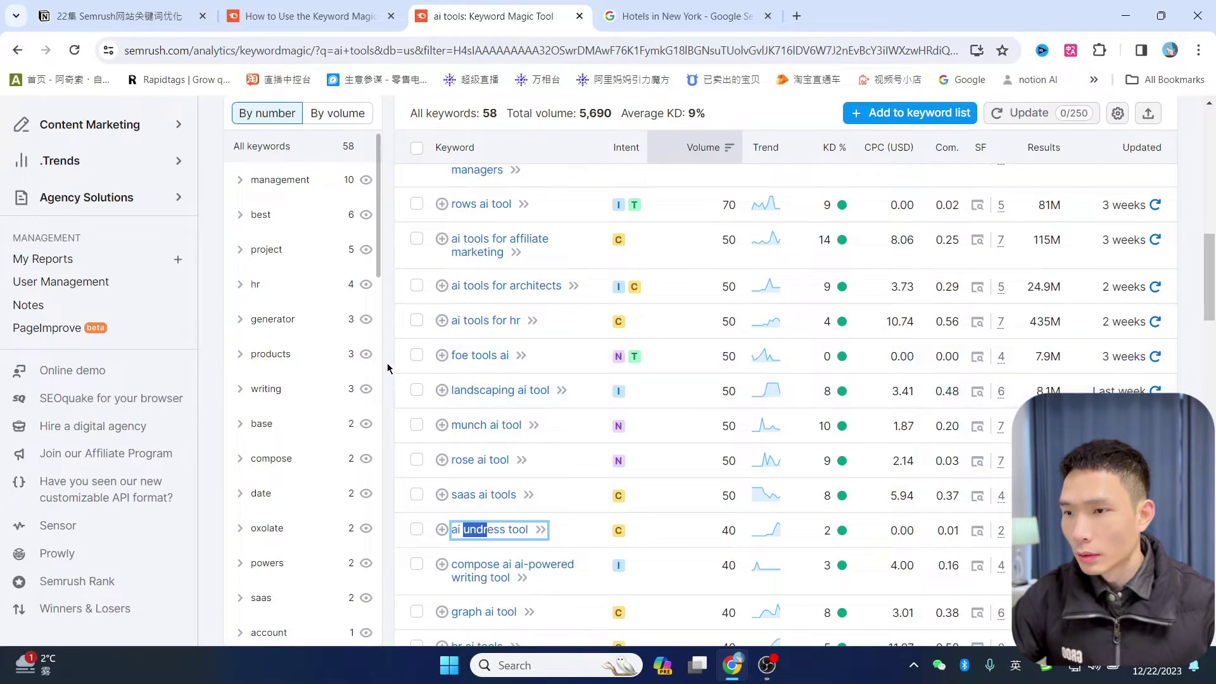
Select the keyword "ai undress tool" and check its intent, trend, keyword difficulty and CPC.
scroll(657, 325, "down", 3)
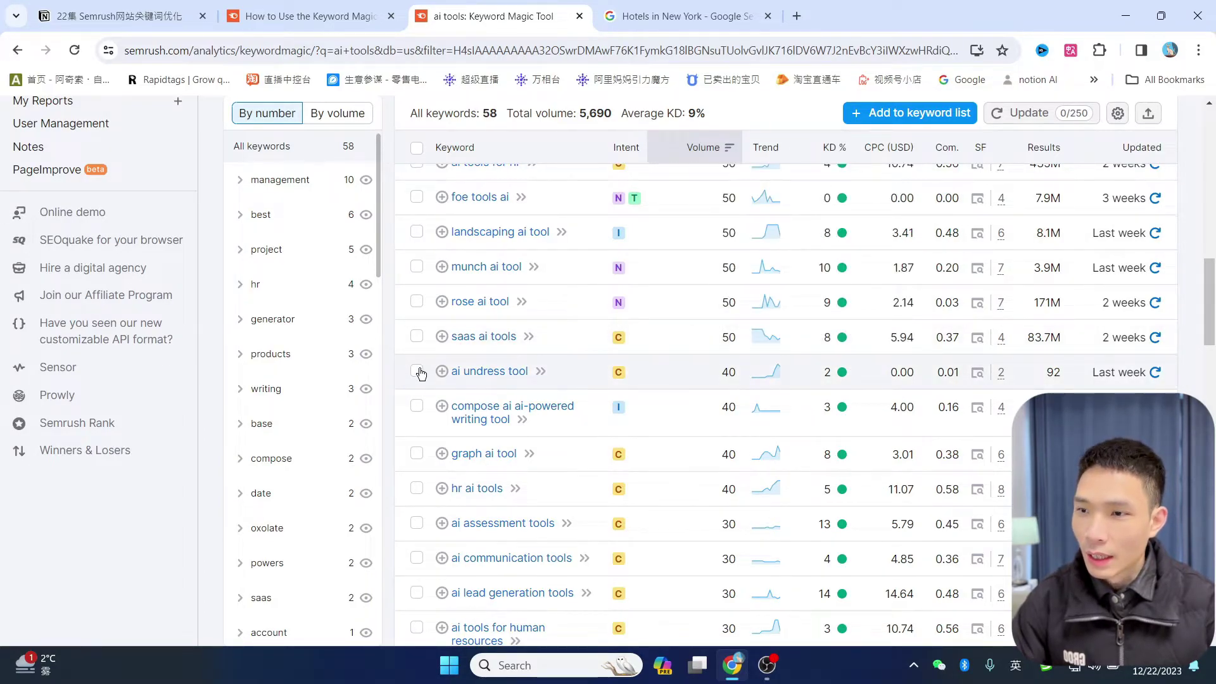
left_click(417, 373)
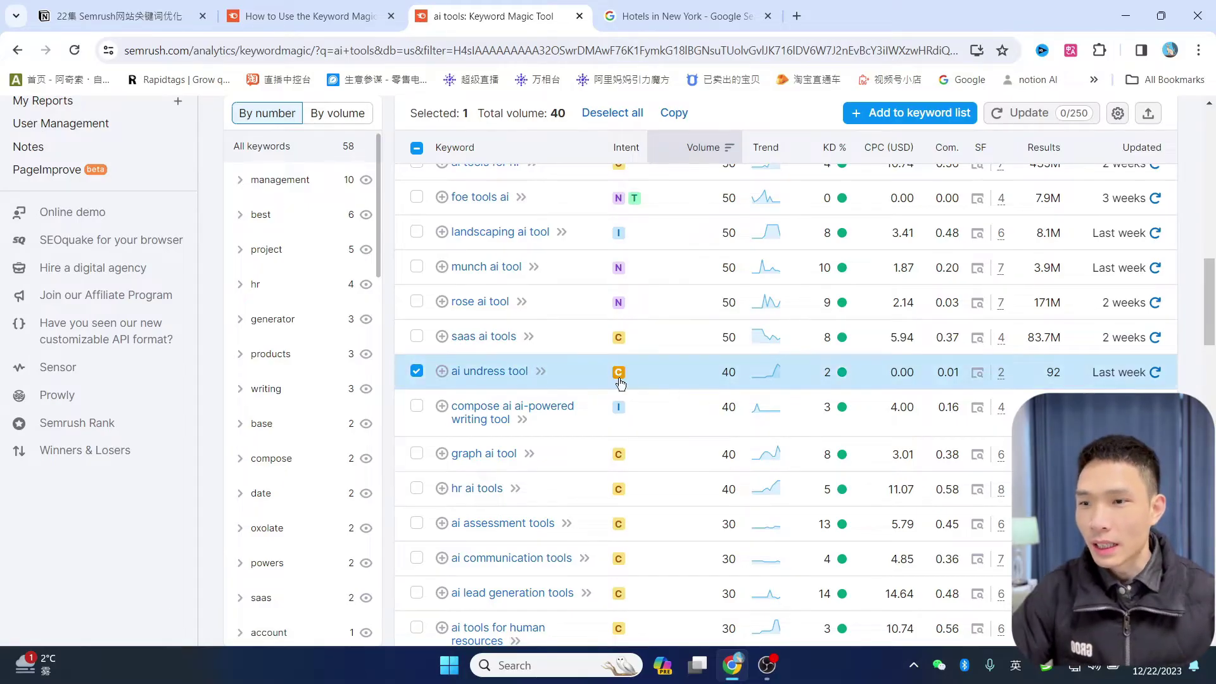
mouse_move(620, 383)
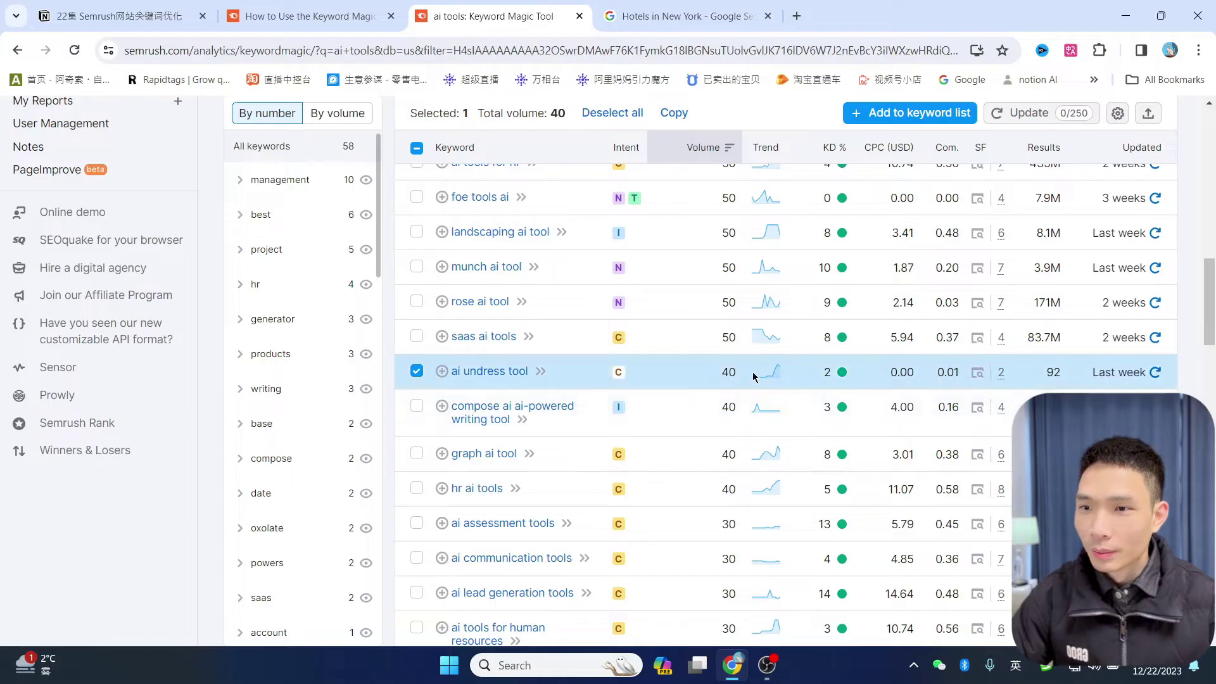
mouse_move(828, 378)
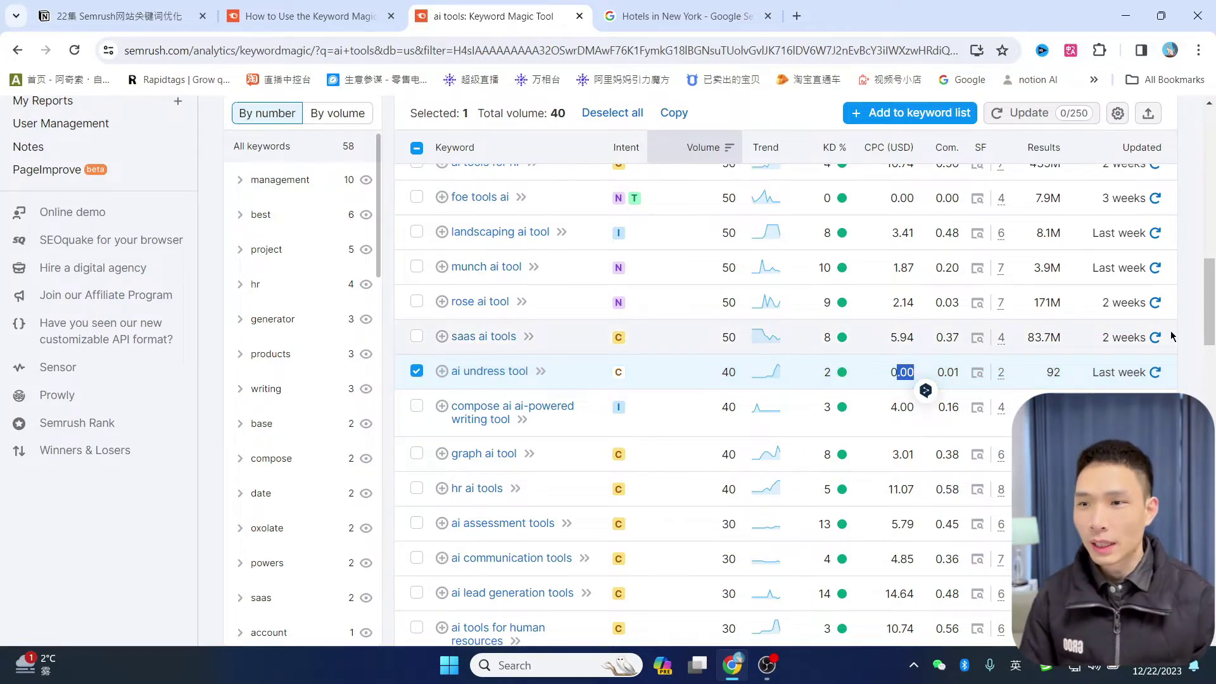
Create a first keyword list named "AI工具" containing "ai undress tool", and deselect that keyword.
left_click(442, 373)
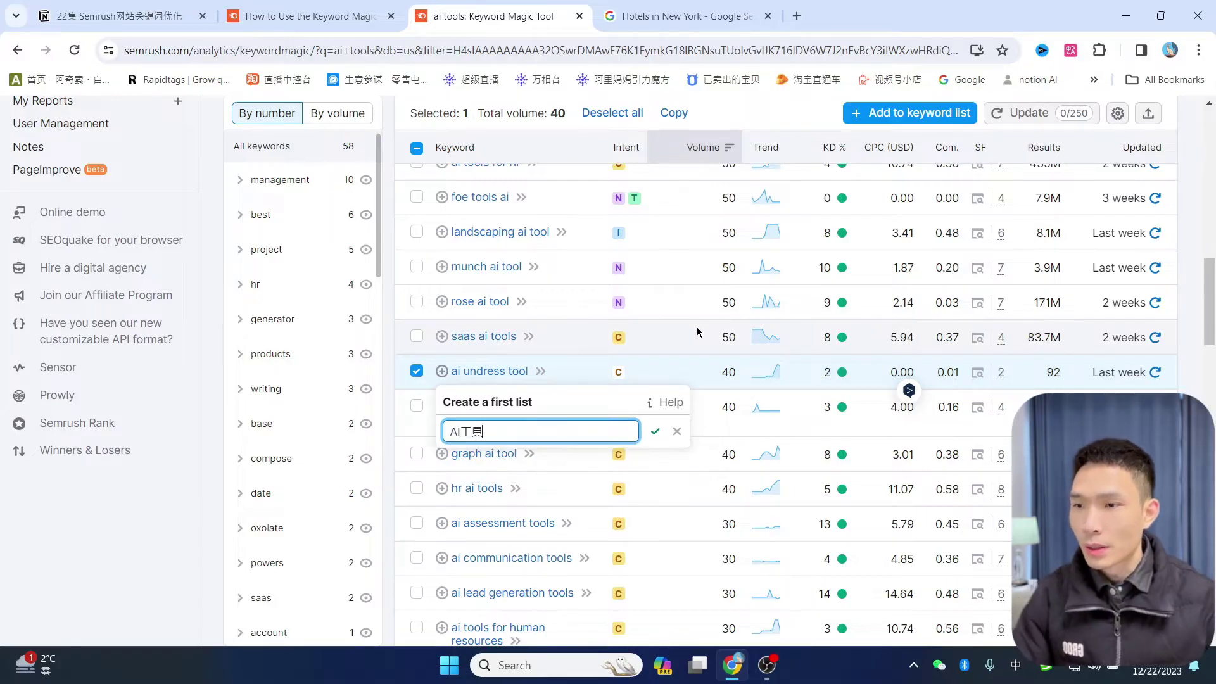
type("AI工具")
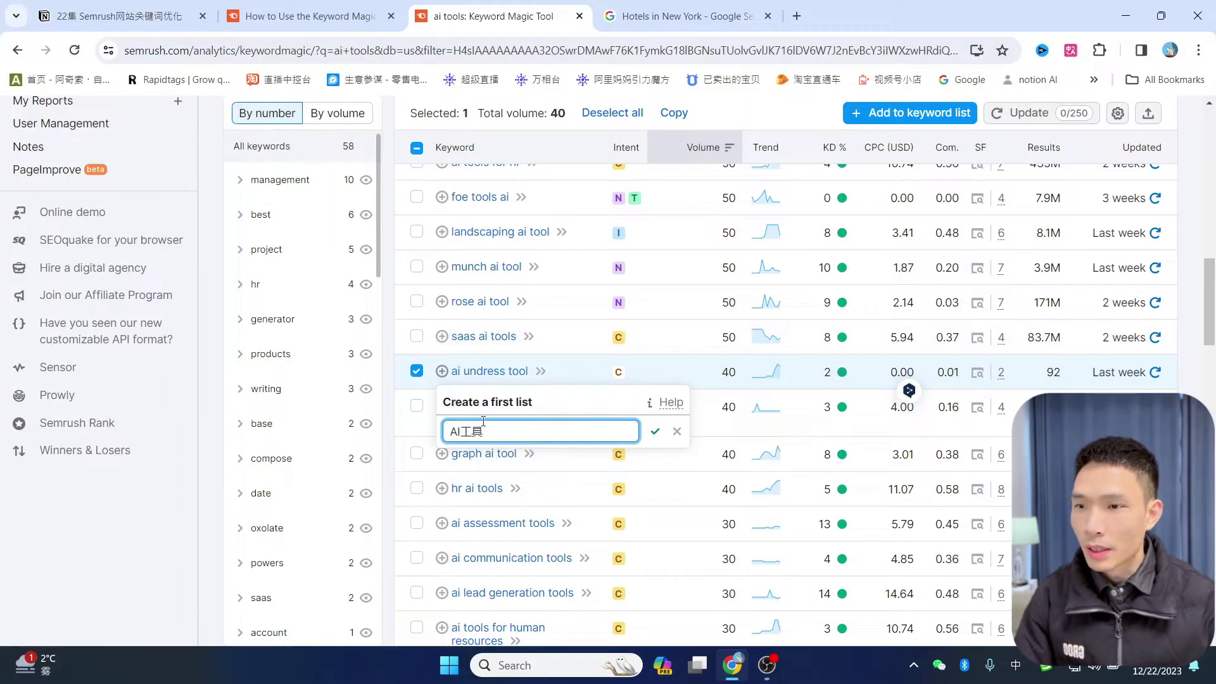
left_click(656, 433)
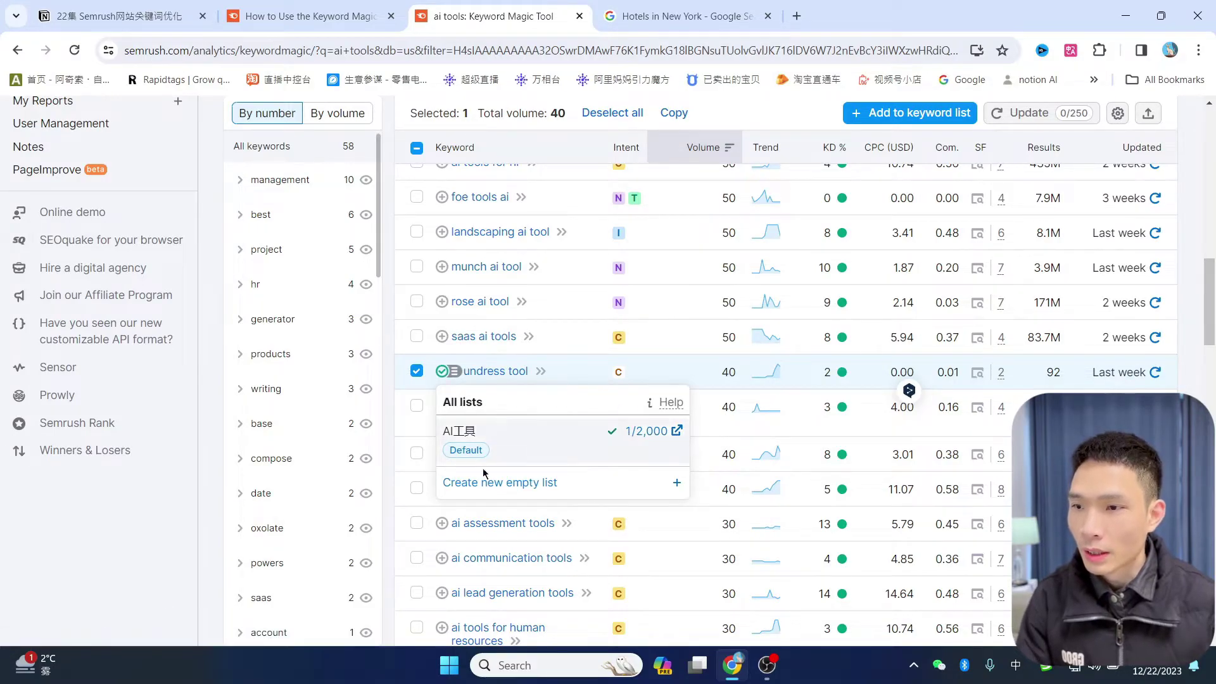
left_click(416, 374)
Try adding "hr ai tools" to the AI工具 list and opening that list in a new tab.
scroll(421, 375, "down", 1)
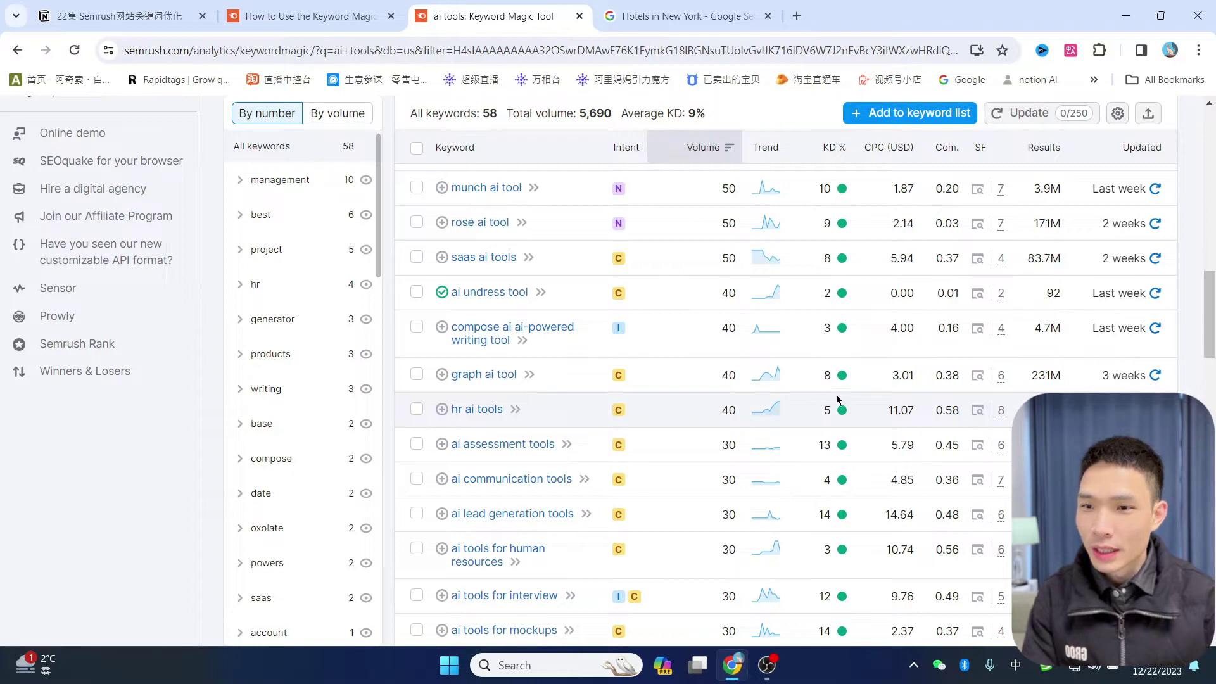
left_click(417, 412)
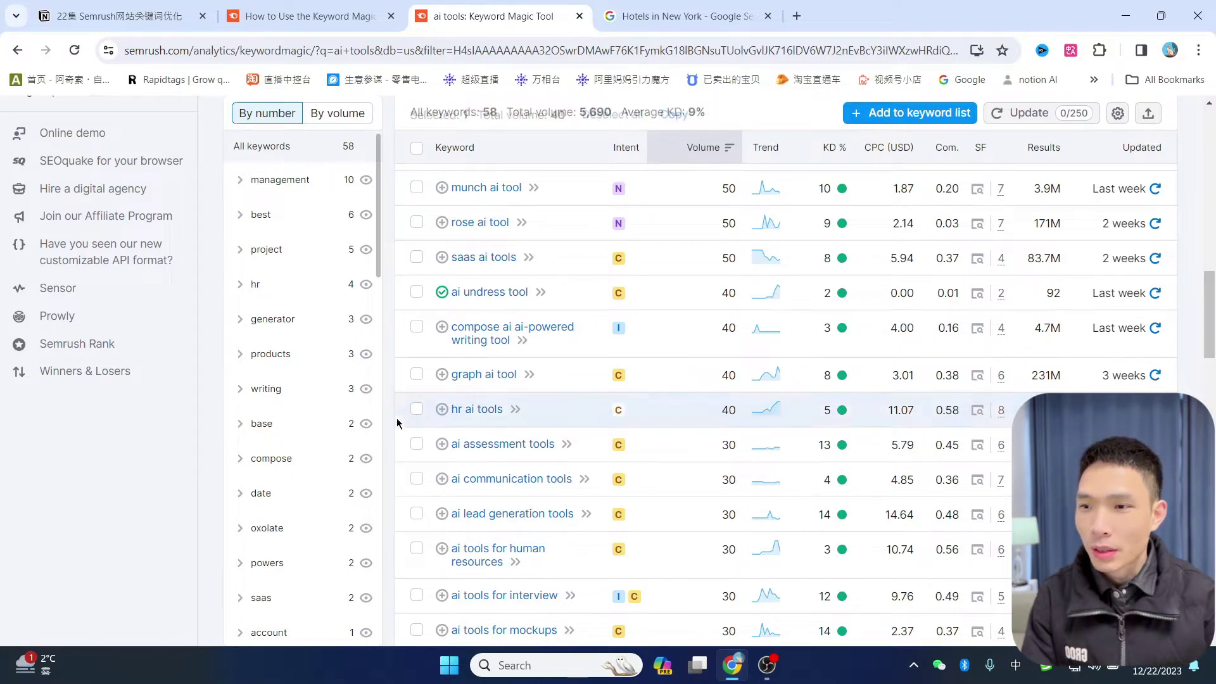
left_click(442, 411)
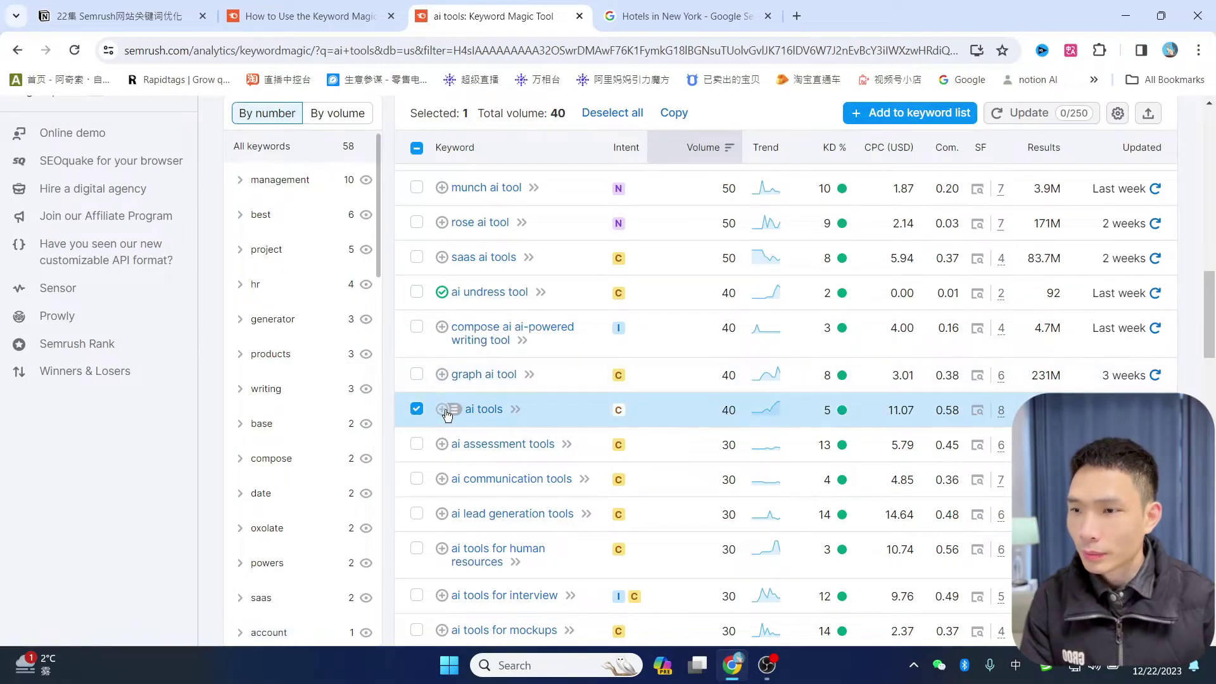
left_click(446, 410)
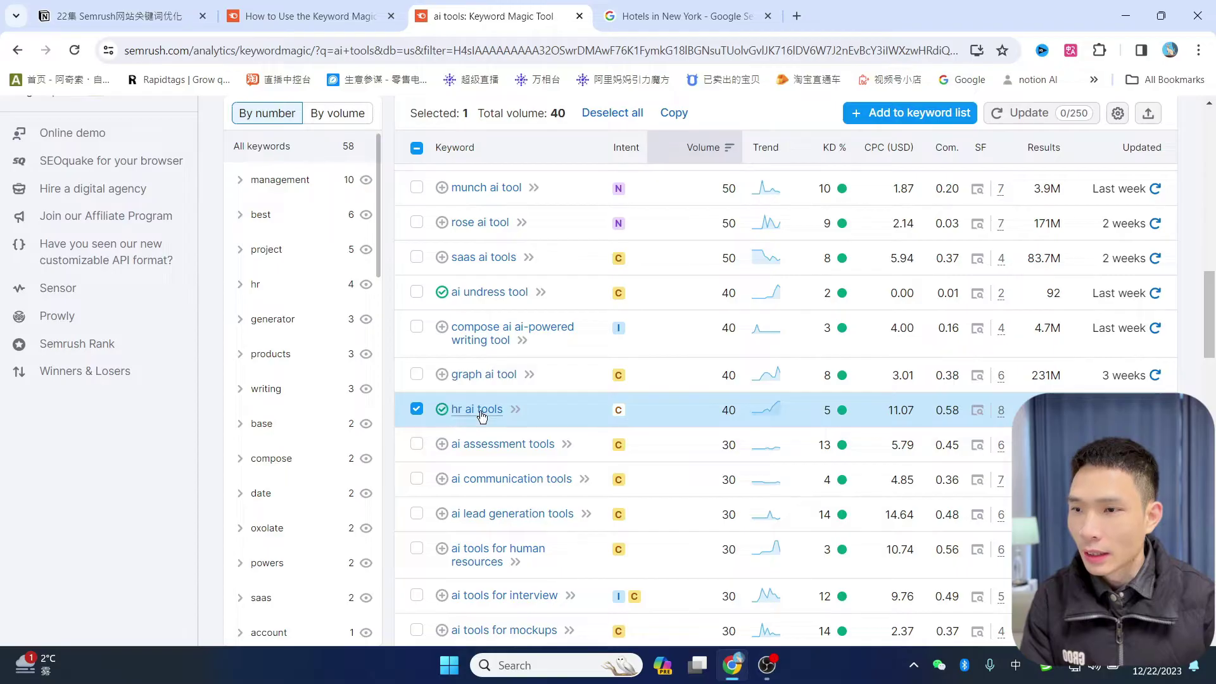
mouse_move(445, 413)
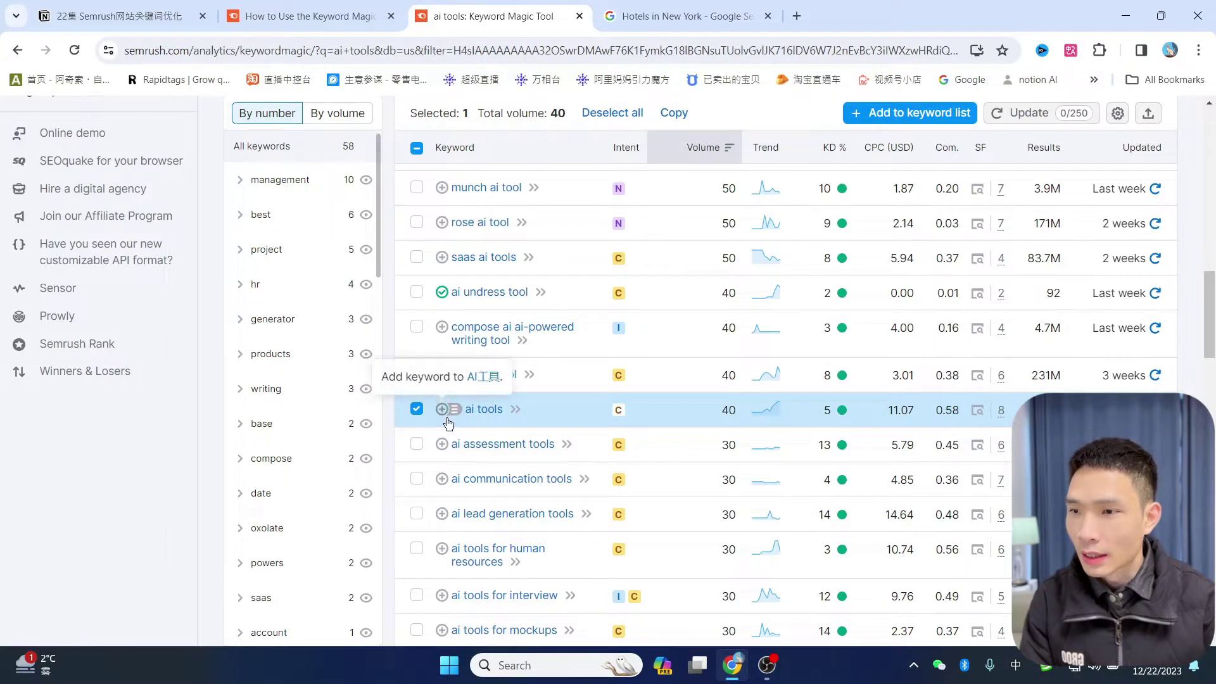
left_click(481, 380)
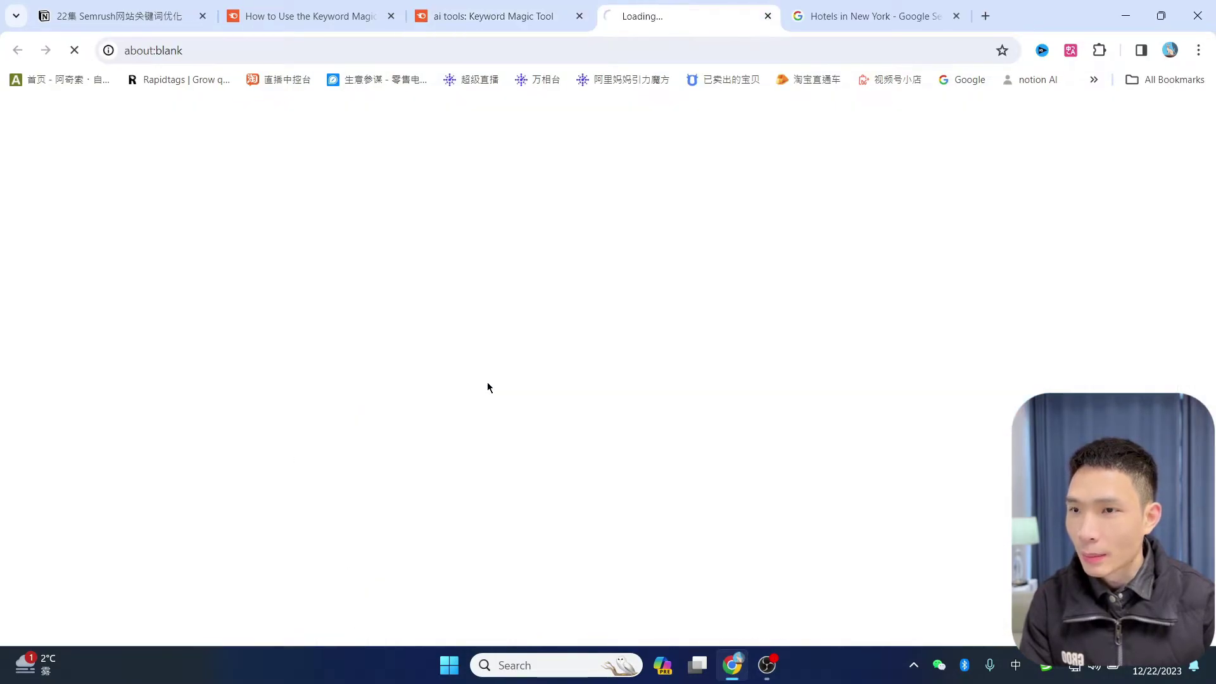
left_click(767, 18)
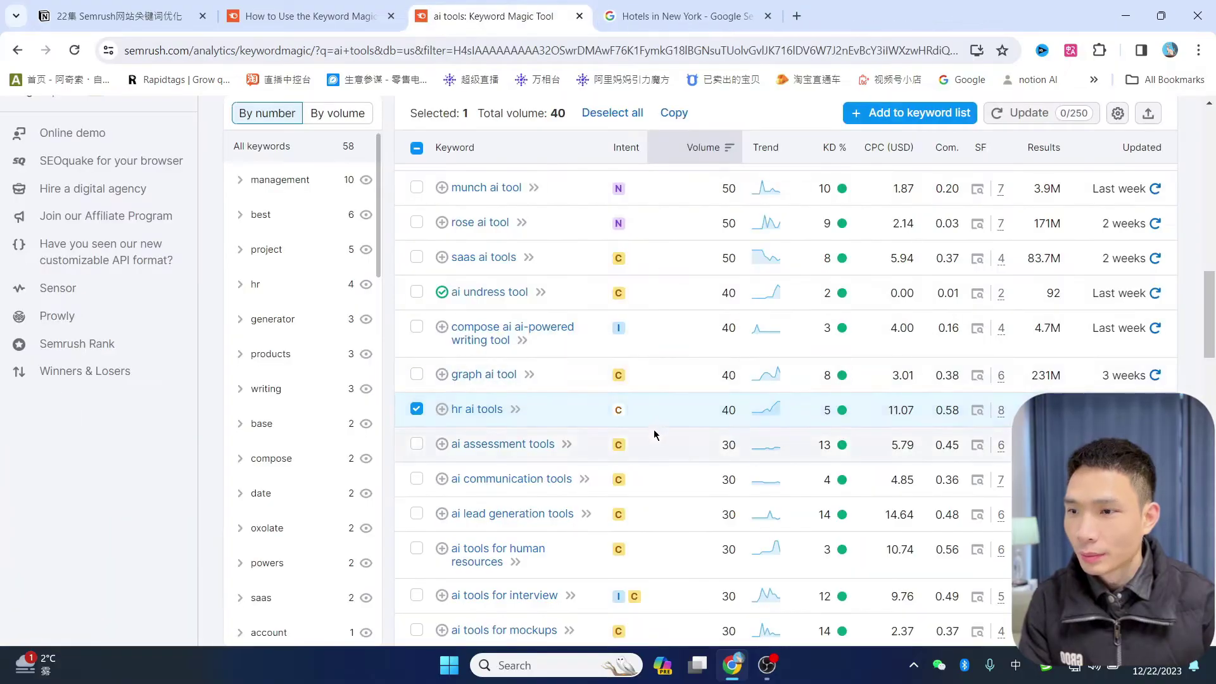
left_click(416, 409)
Replace the Very easy keyword difficulty filter with Easy, 15–29%, for the "ai tools" keywords.
scroll(488, 450, "down", 2)
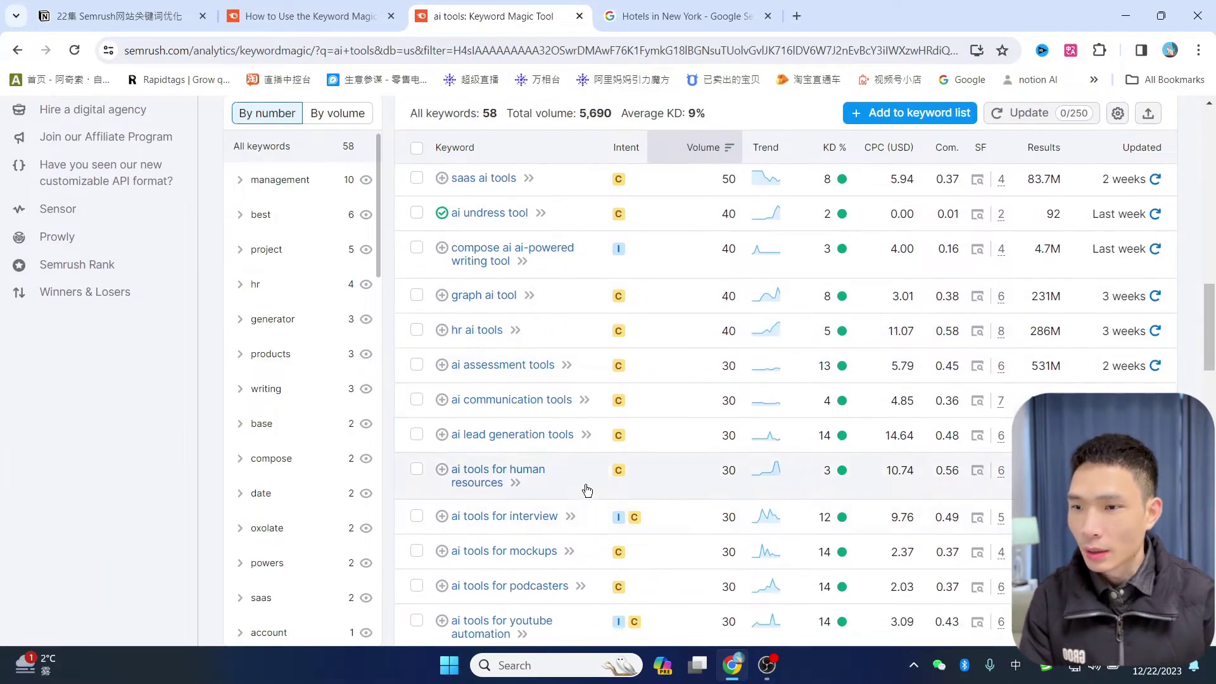
scroll(679, 466, "up", 10)
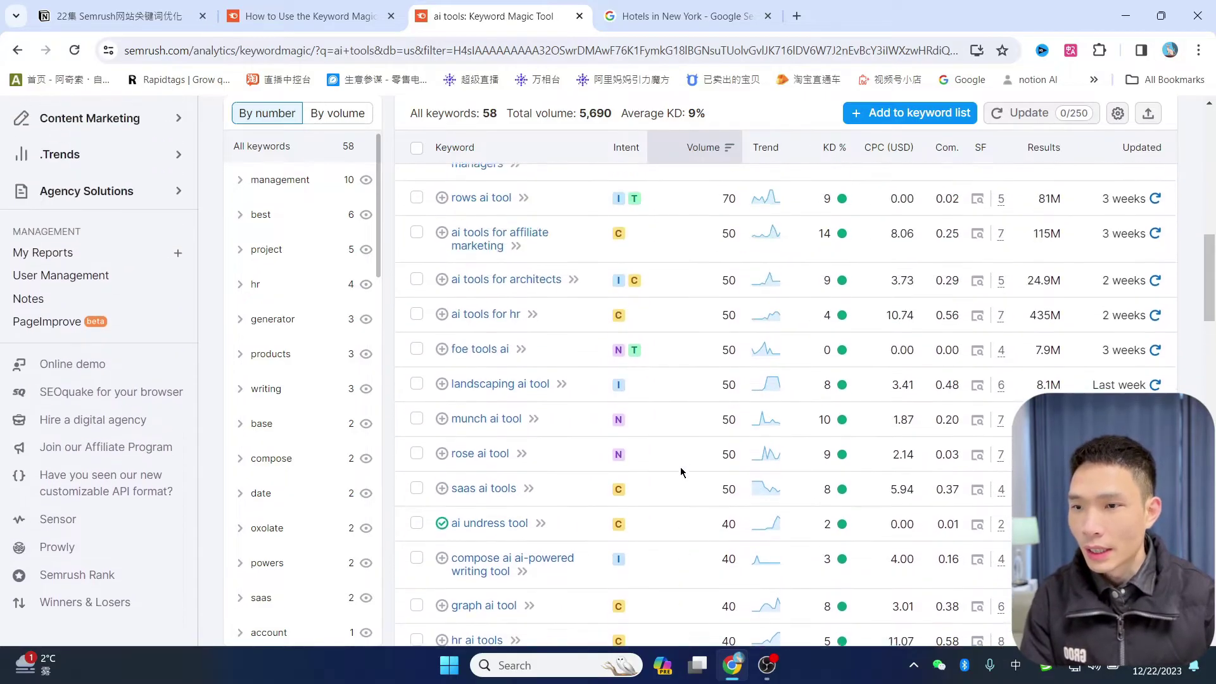
scroll(682, 470, "up", 5)
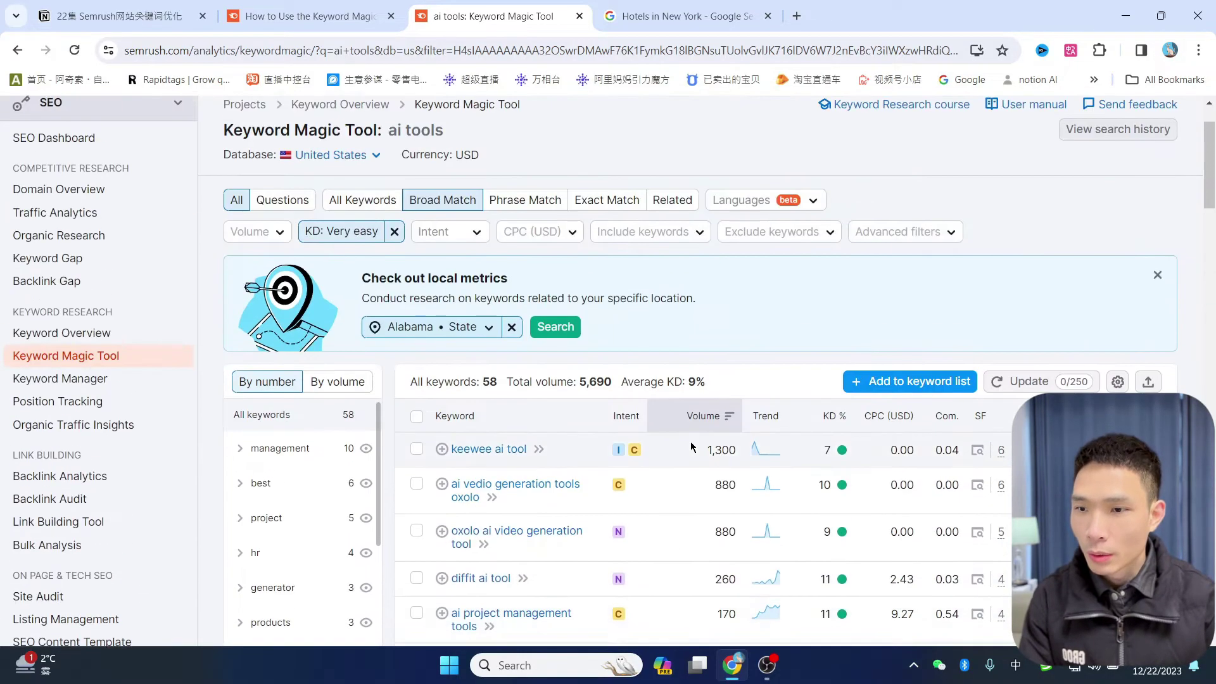
scroll(749, 413, "down", 2)
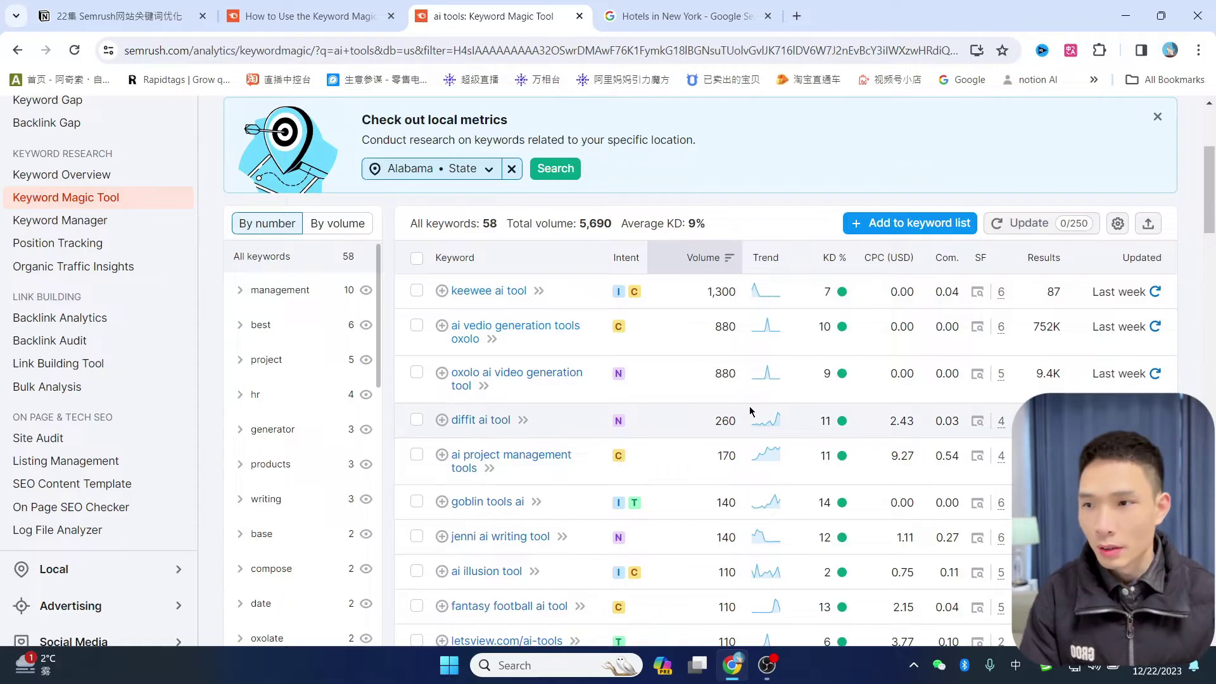
scroll(728, 418, "up", 4)
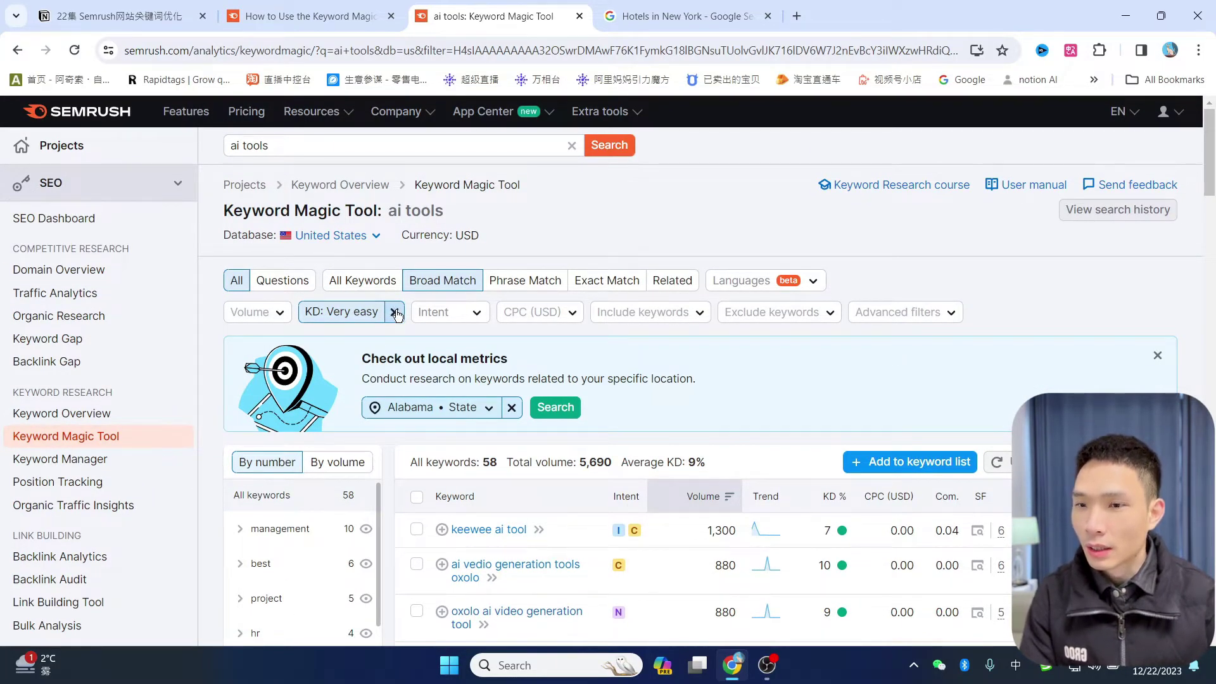
left_click(395, 315)
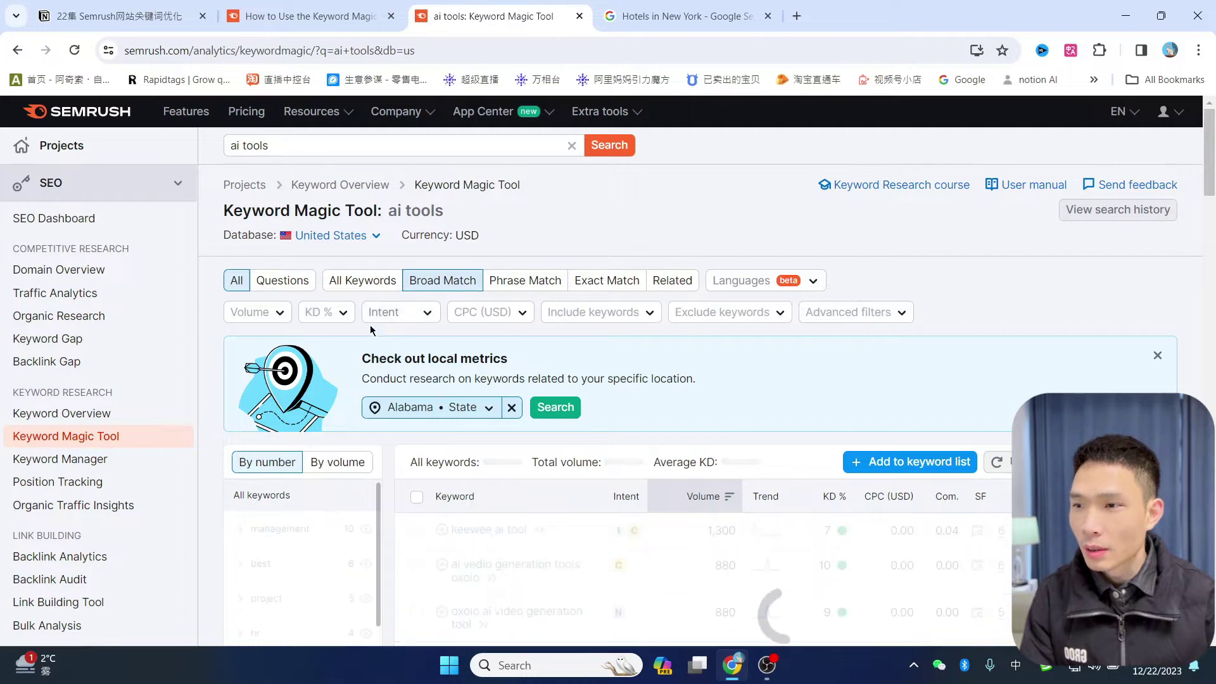
scroll(359, 306, "down", 1)
scroll(359, 306, "up", 1)
left_click(351, 310)
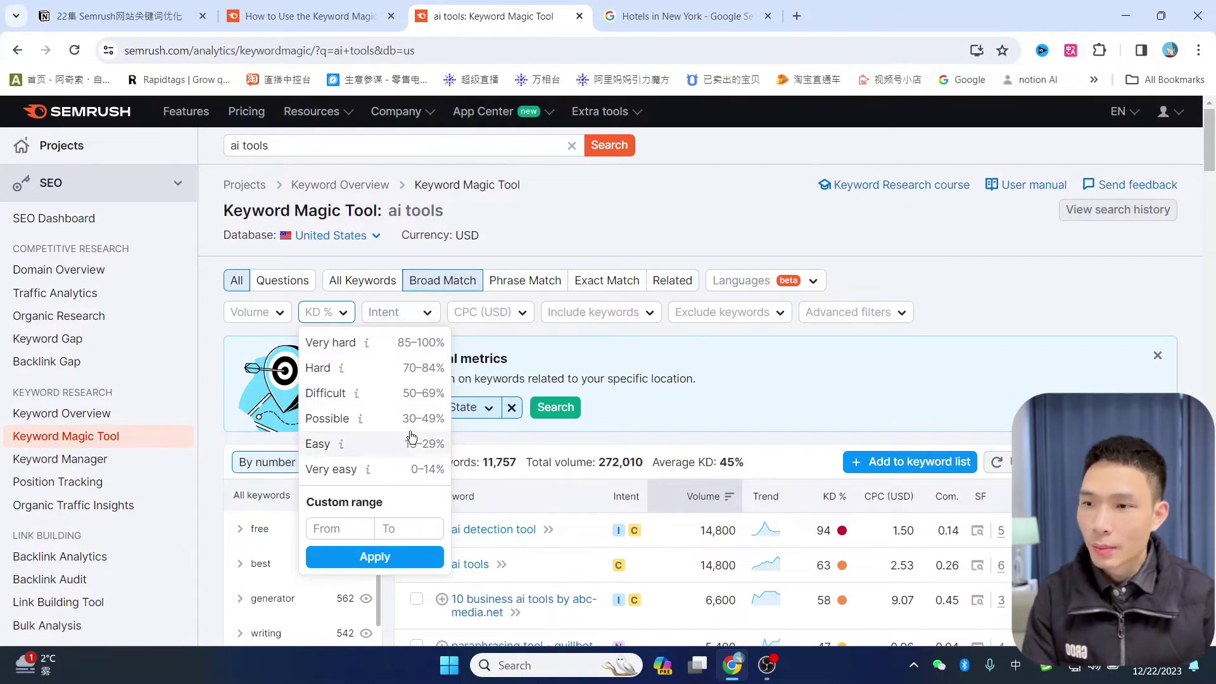
left_click(330, 446)
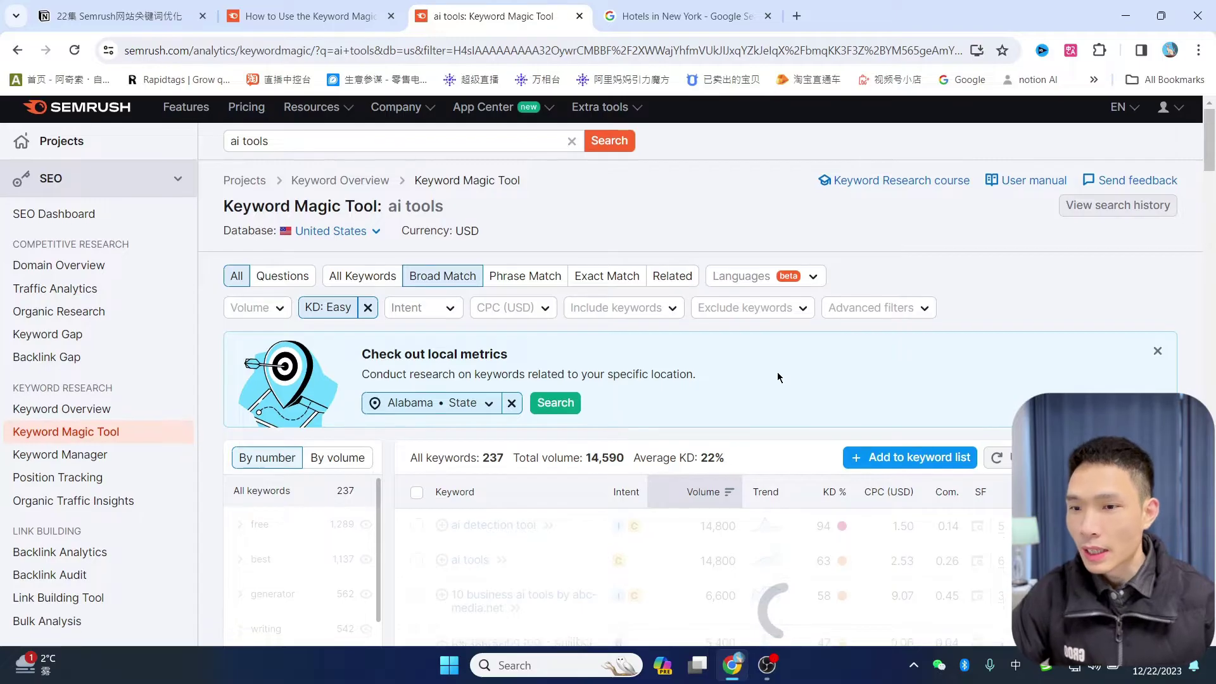
Add the Easy-difficulty keyword "ai recruiting tools" to the keyword list and deselect its row.
scroll(733, 351, "down", 1)
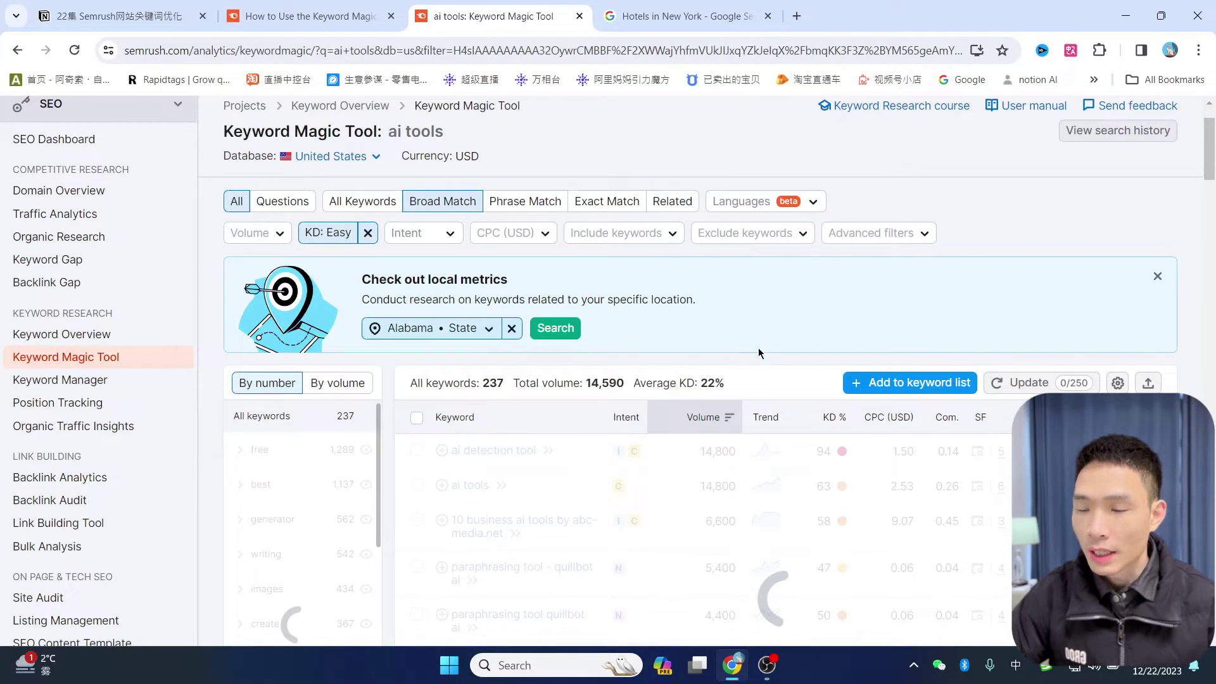
scroll(824, 364, "down", 2)
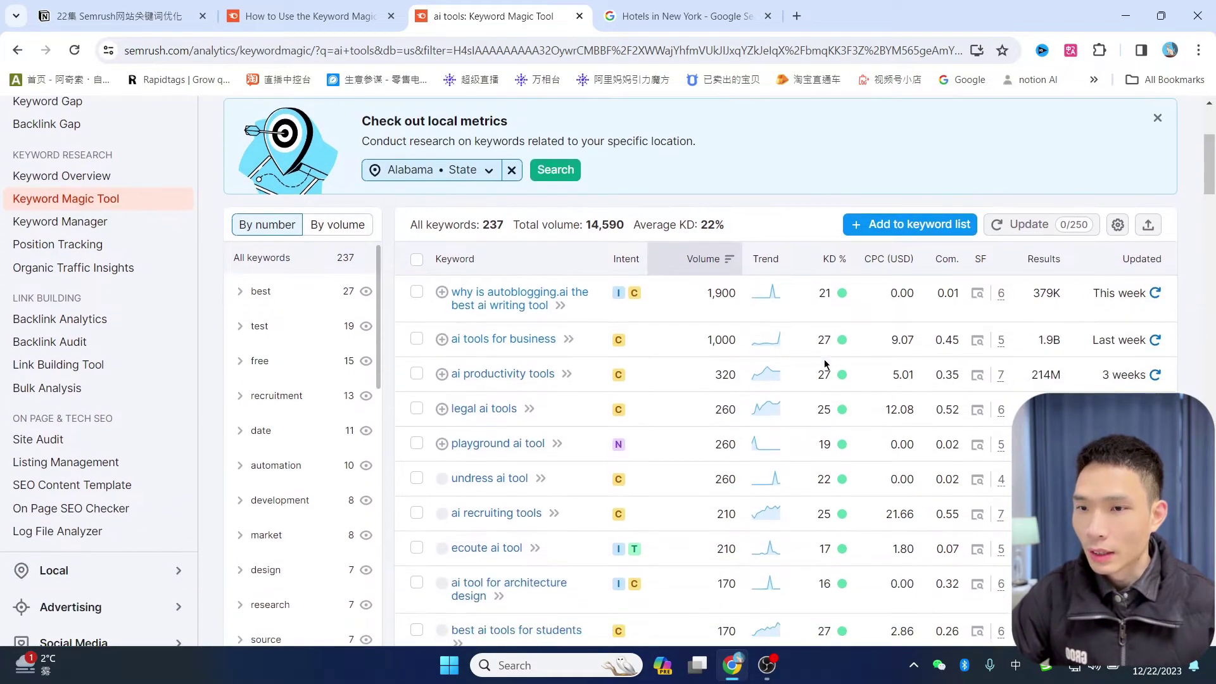
scroll(727, 424, "down", 1)
scroll(727, 424, "up", 1)
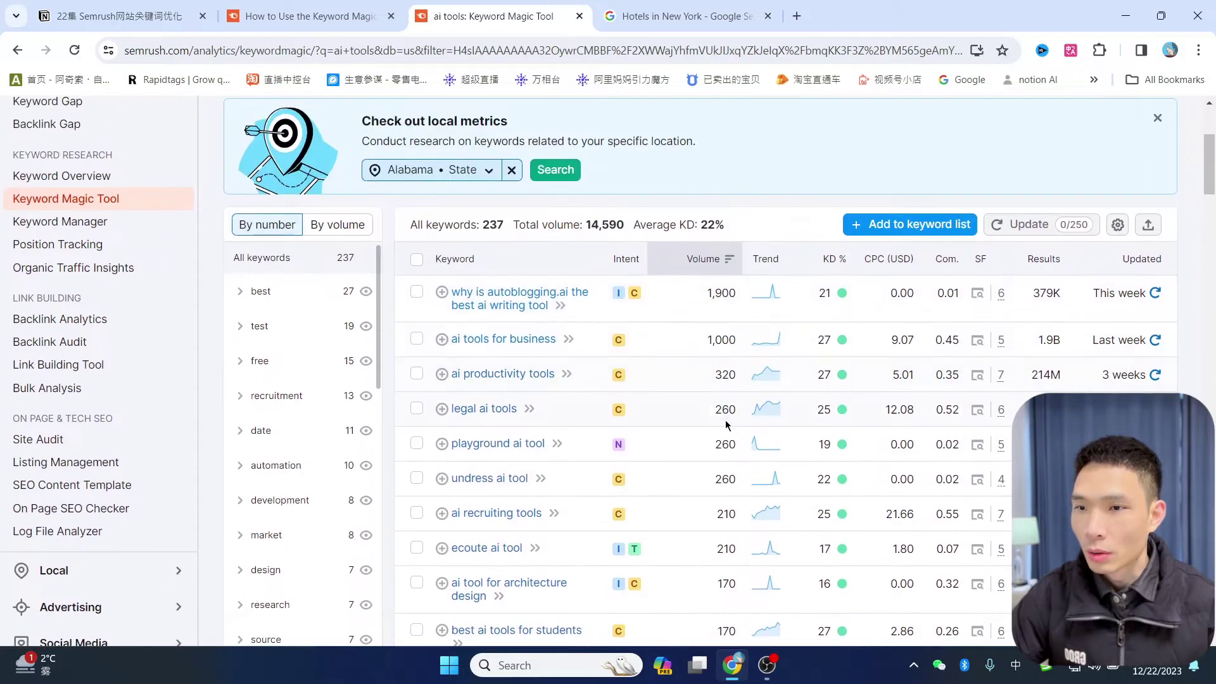
scroll(727, 424, "down", 6)
scroll(725, 431, "up", 4)
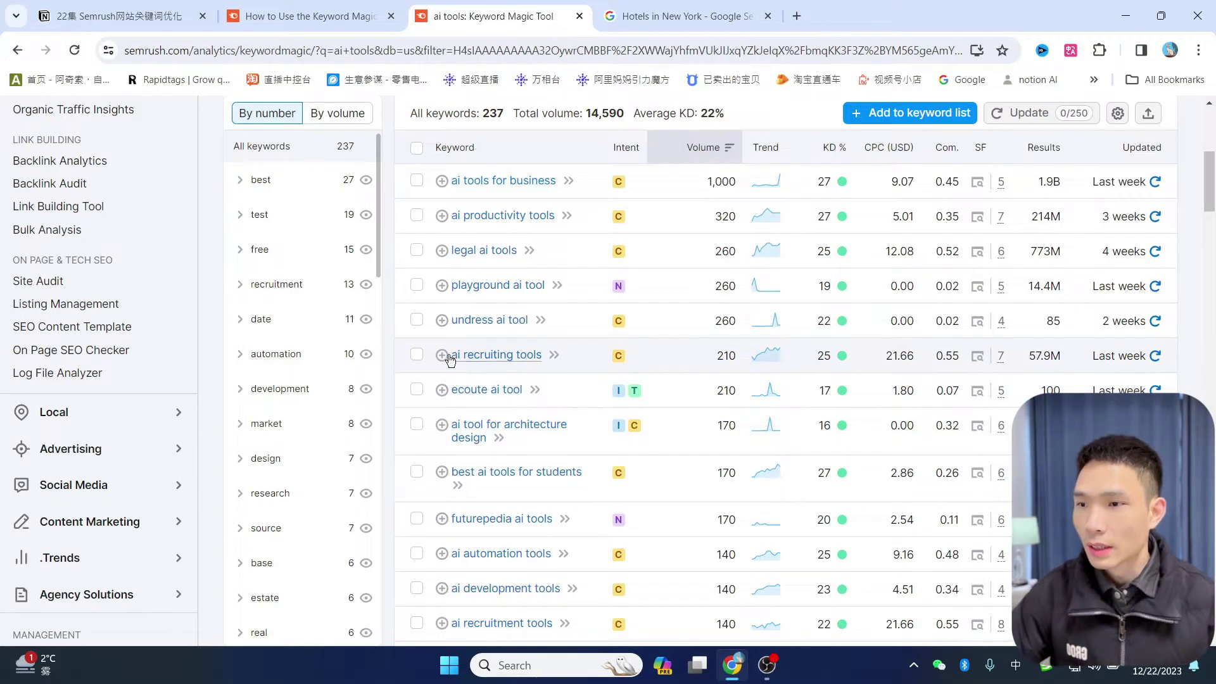
left_click(416, 357)
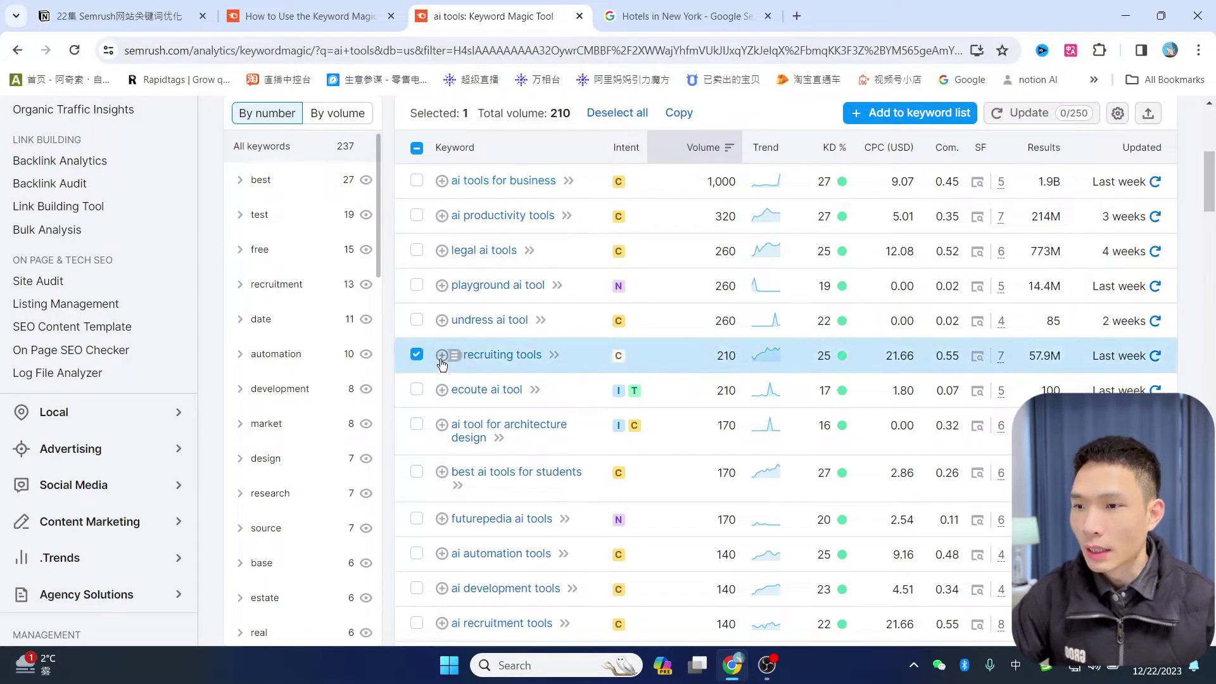
left_click(441, 358)
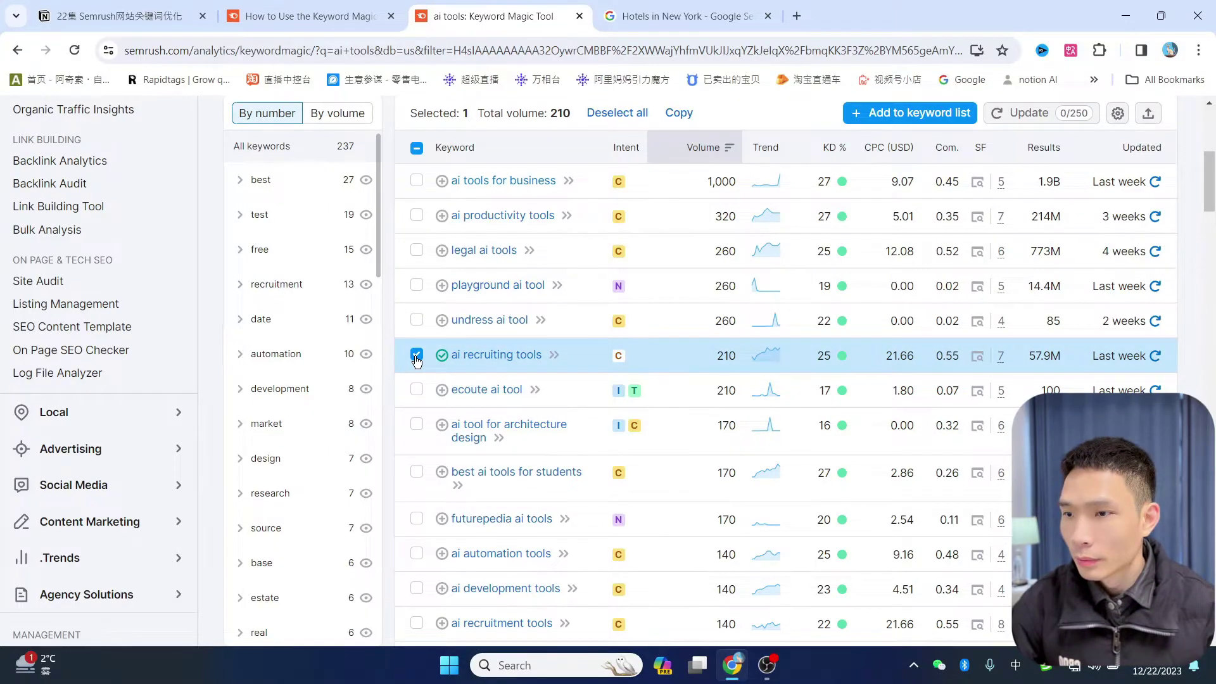
left_click(417, 356)
Copy the keyword "ai recruiting tools" and search for it on Google in place of "Hotels in New York".
left_click_drag(451, 354, 537, 350)
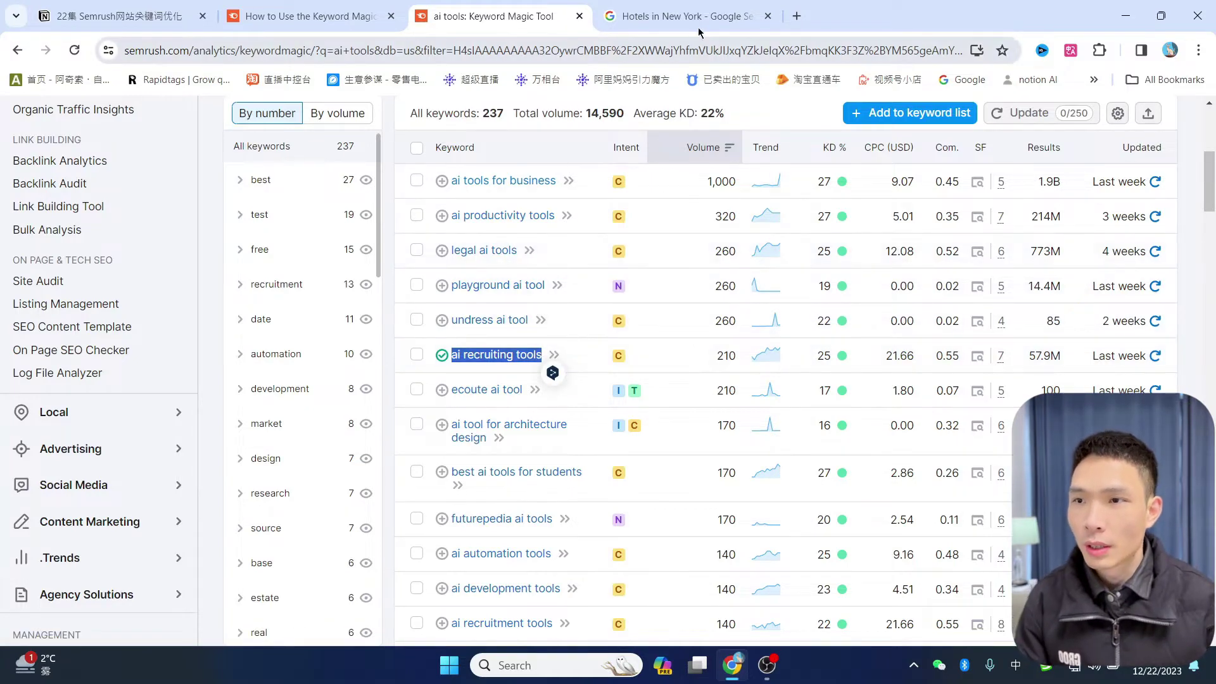
left_click(681, 16)
left_click_drag(262, 117, 122, 116)
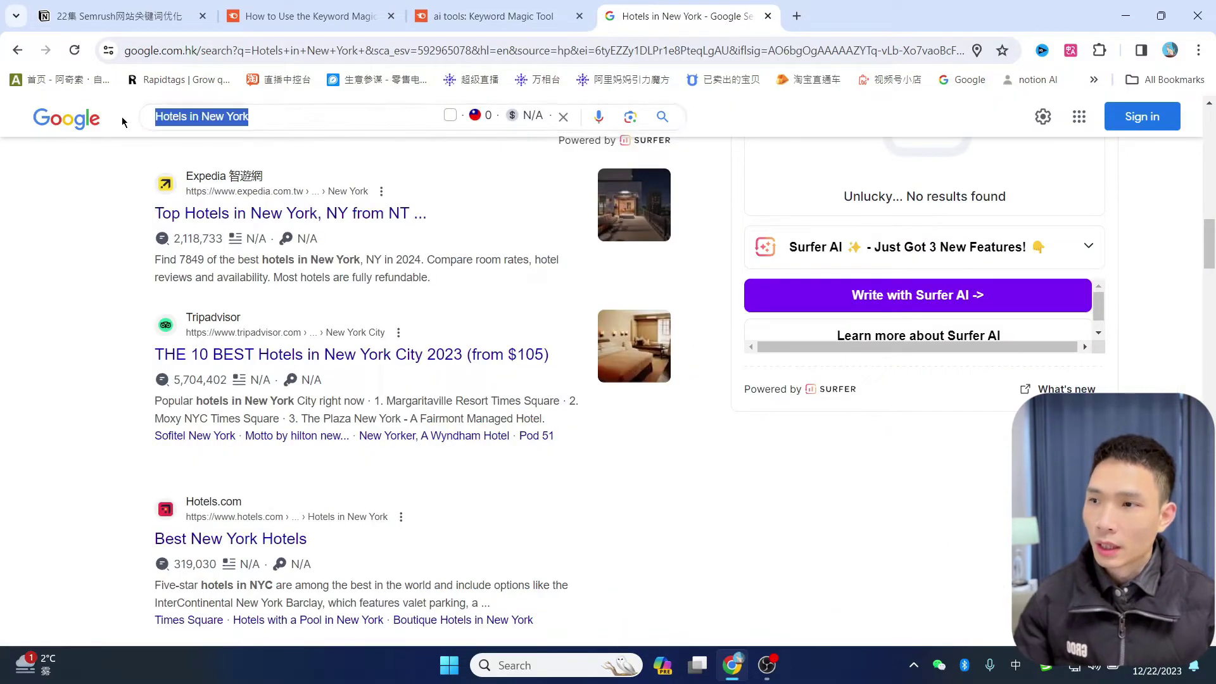
type("ai recruiting tools")
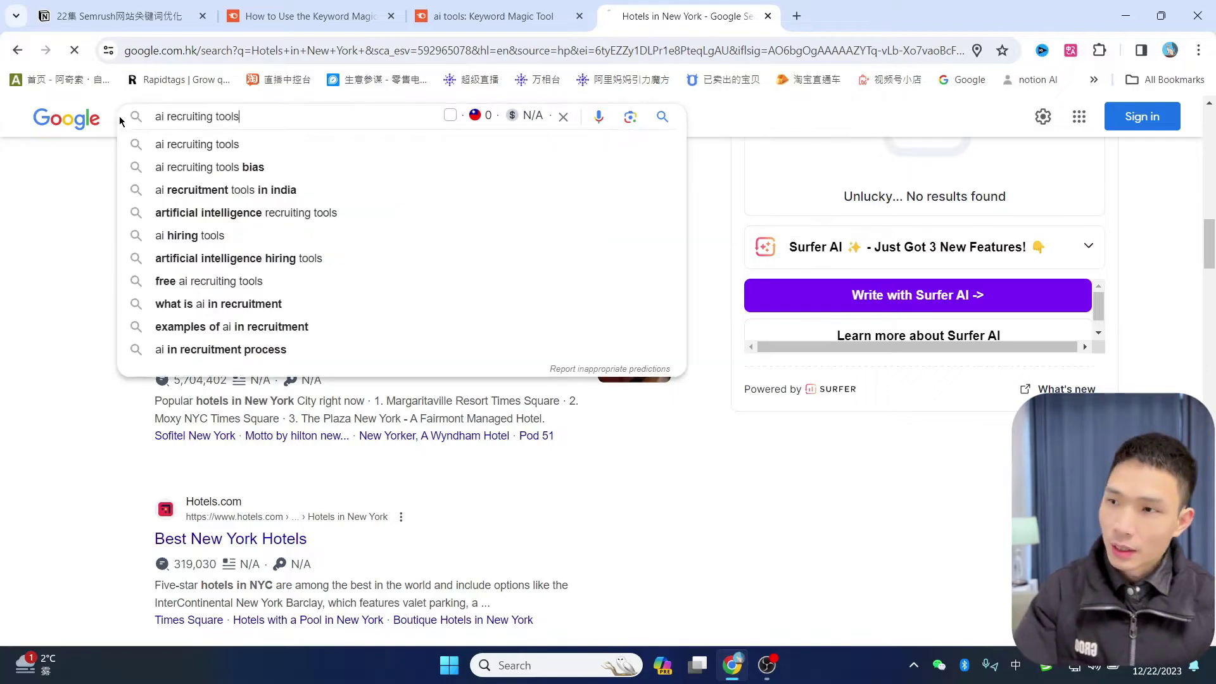
key("Return")
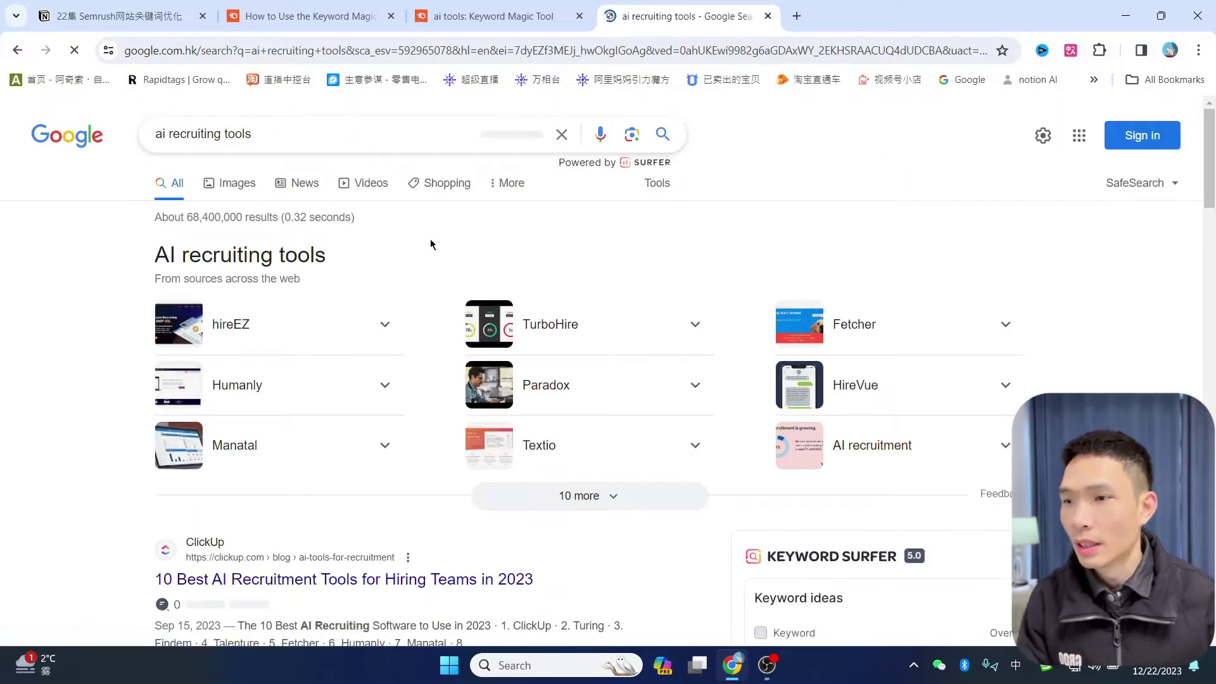
Examine the Google results and related searches for "ai recruiting tools", translate ClickUp's result title into Chinese, and return to Semrush's keyword table.
scroll(429, 244, "down", 2)
scroll(427, 248, "down", 3)
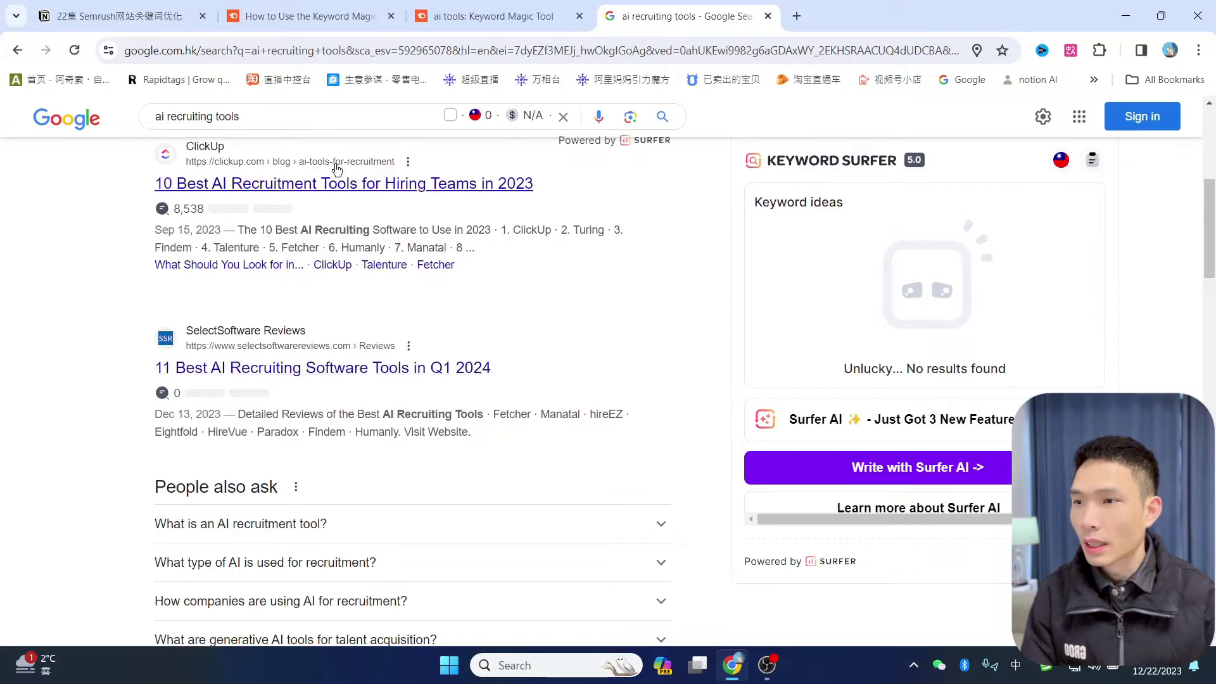
left_click_drag(147, 183, 545, 189)
left_click(544, 204)
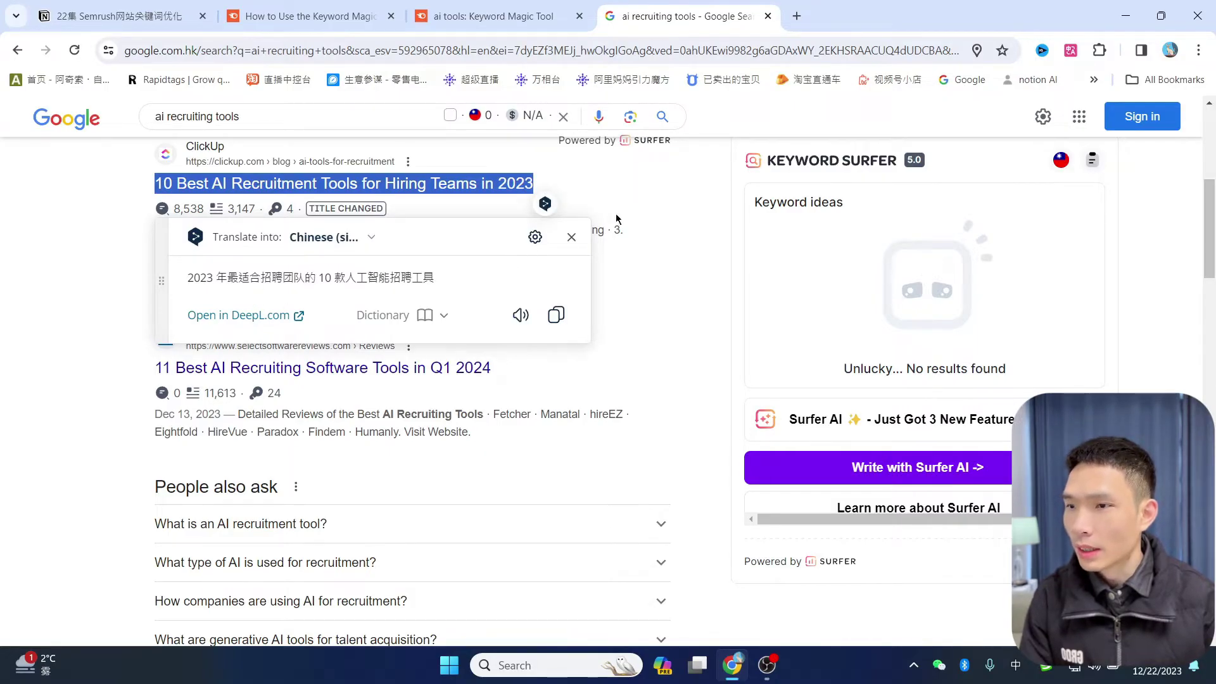
left_click(571, 238)
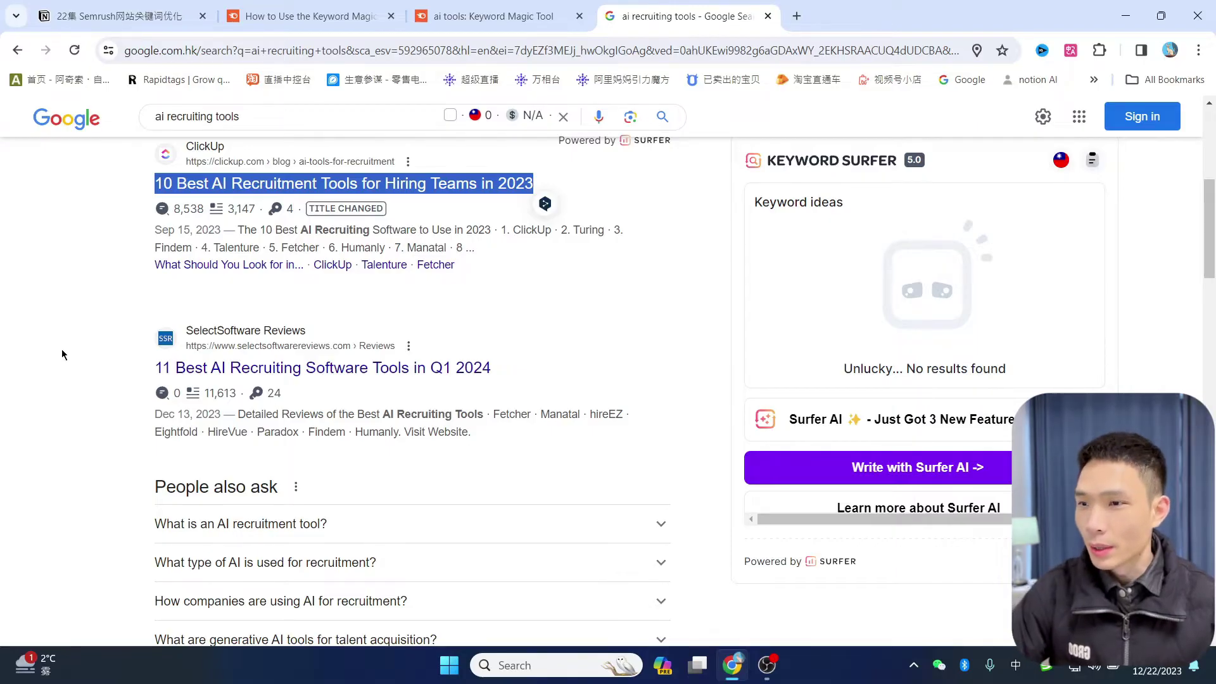
left_click(43, 388)
scroll(42, 394, "down", 10)
scroll(43, 415, "down", 15)
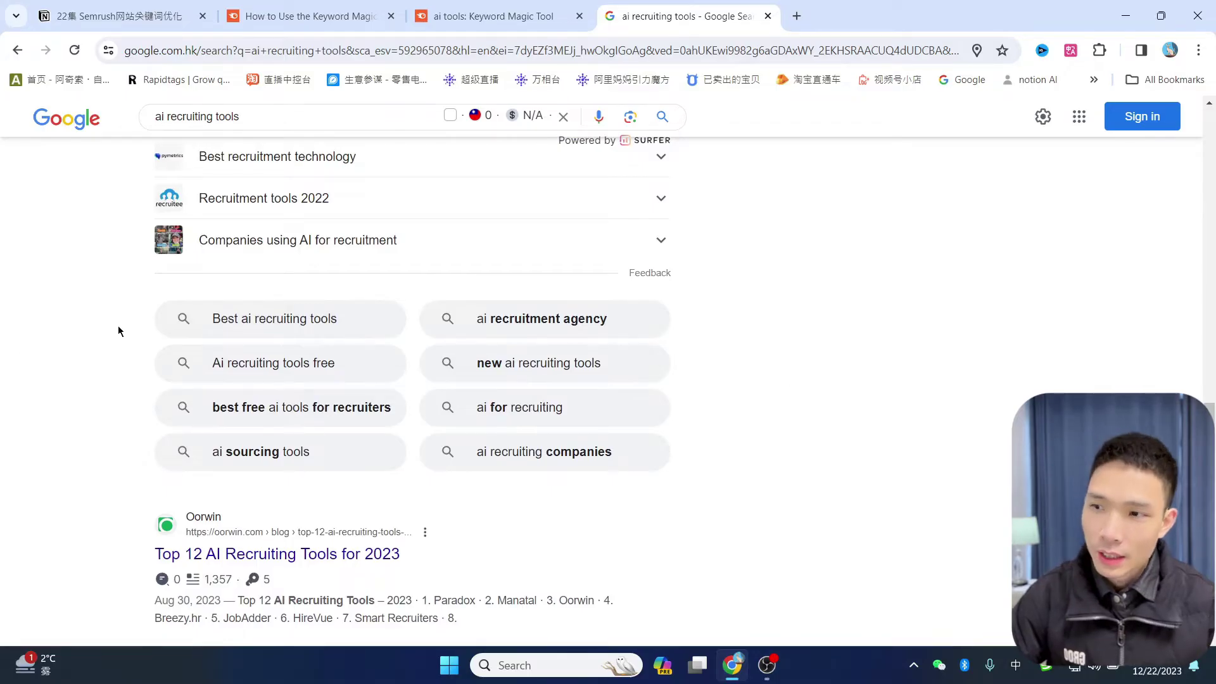
left_click(493, 17)
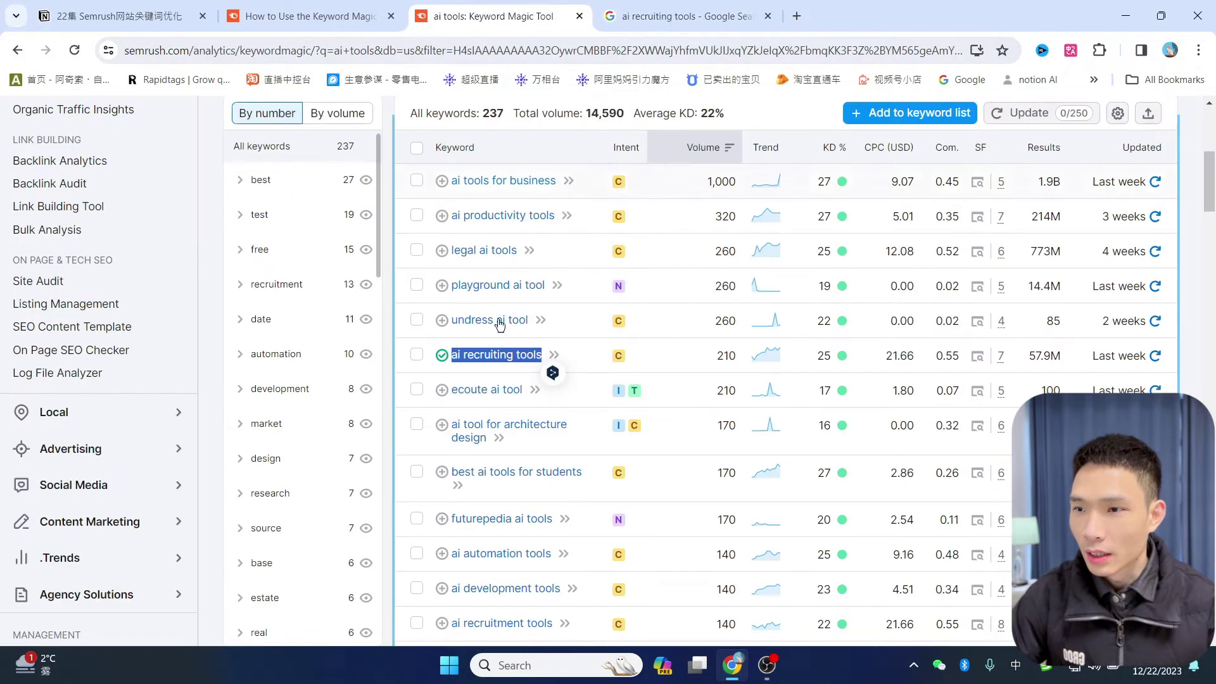
left_click(675, 7)
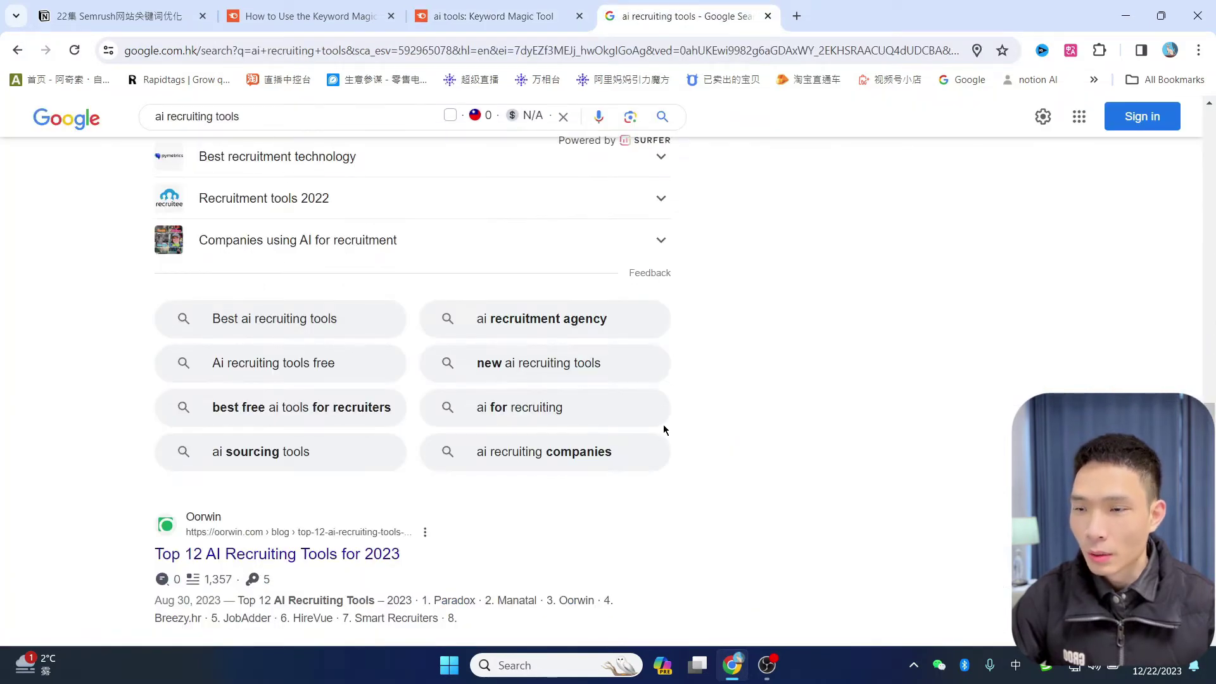
key("ctrl+shift+Tab")
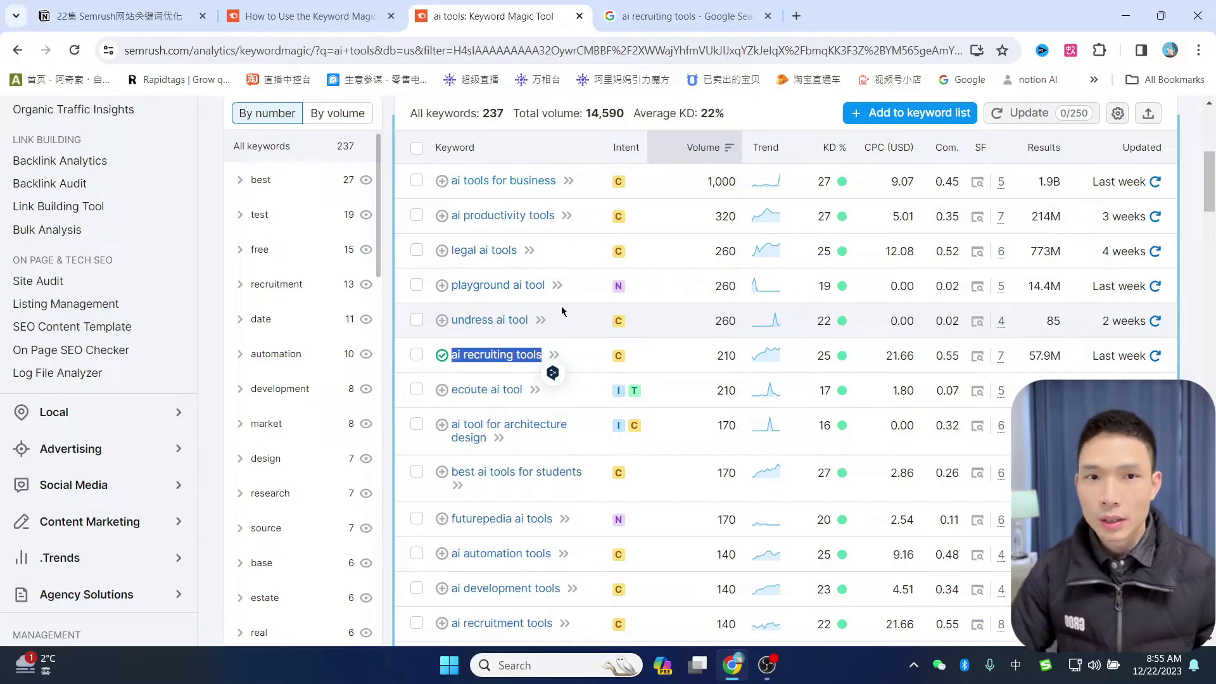
Open Semrush's Keyword Gap tool and switch its interface language from Chinese to English.
scroll(103, 358, "up", 6)
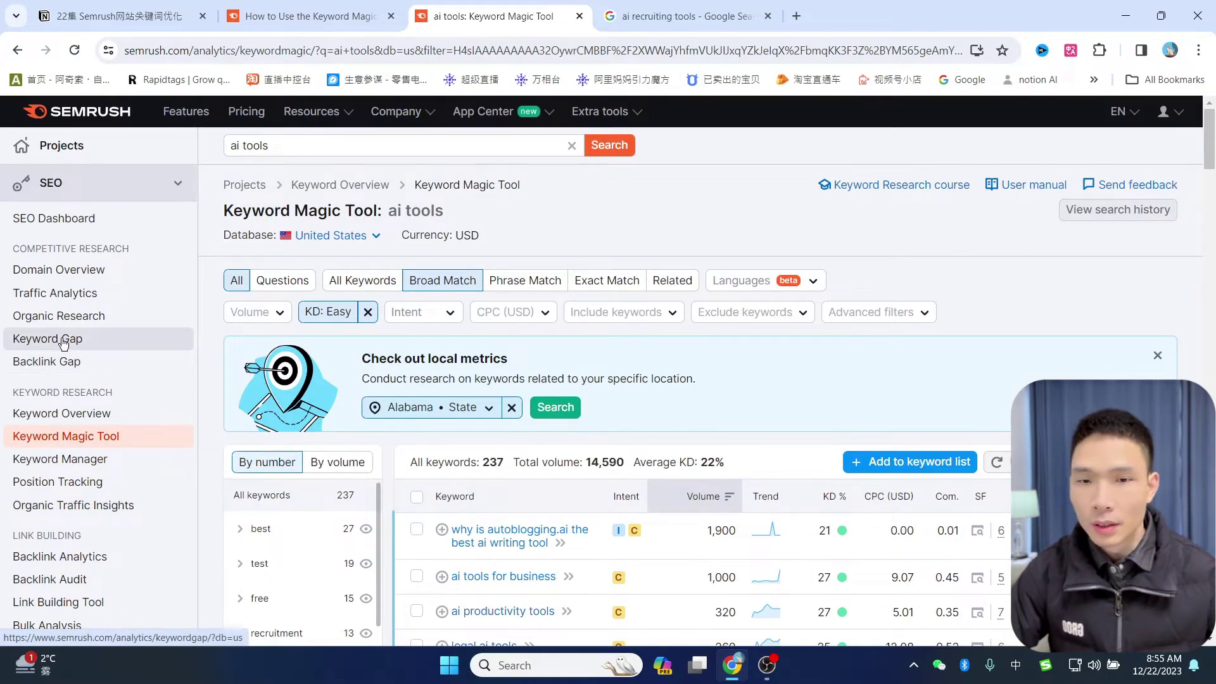
left_click(81, 340)
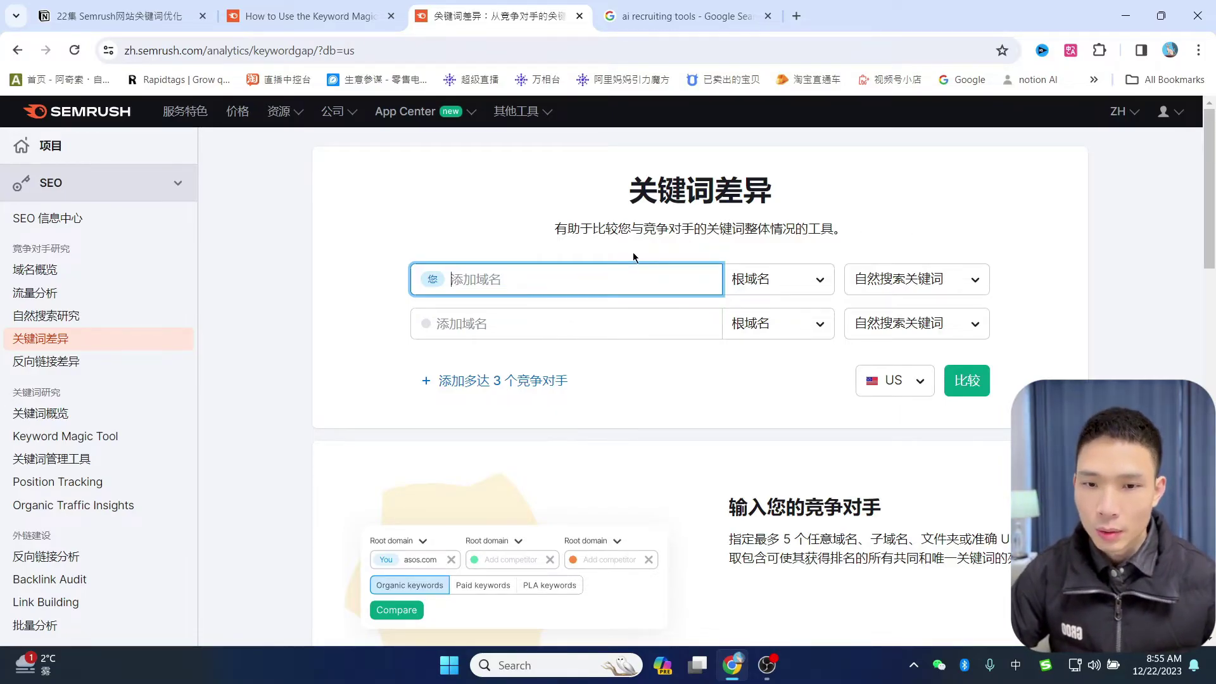
left_click(1120, 112)
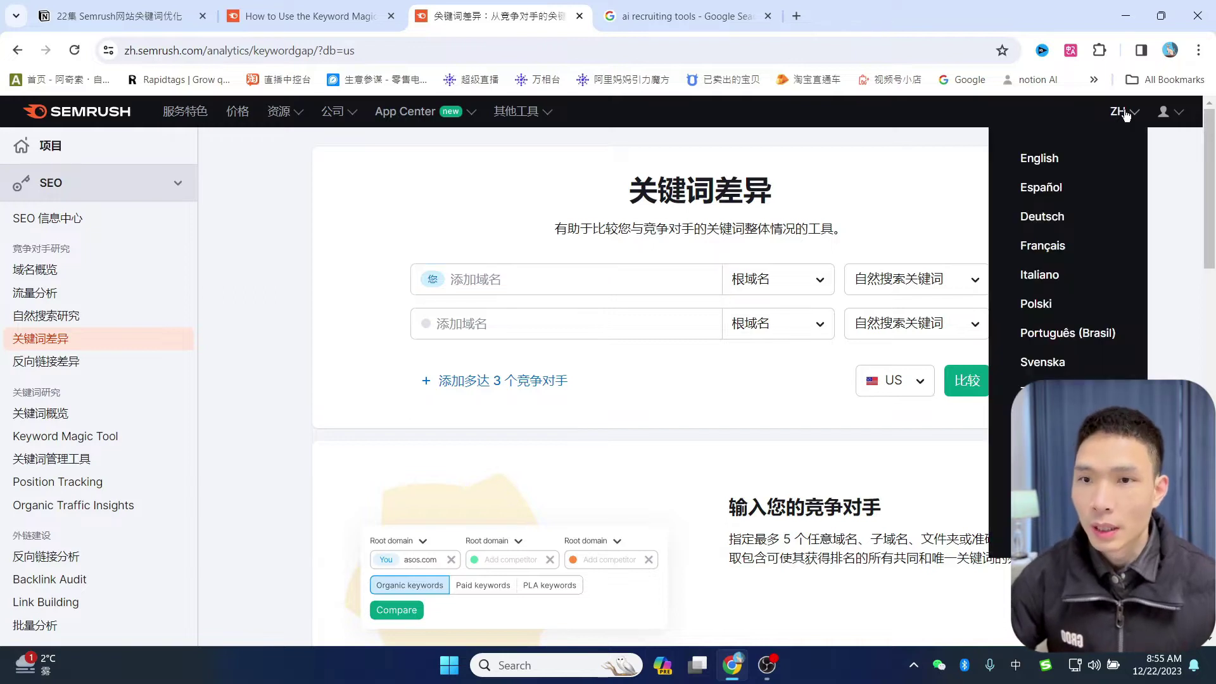
left_click(1049, 162)
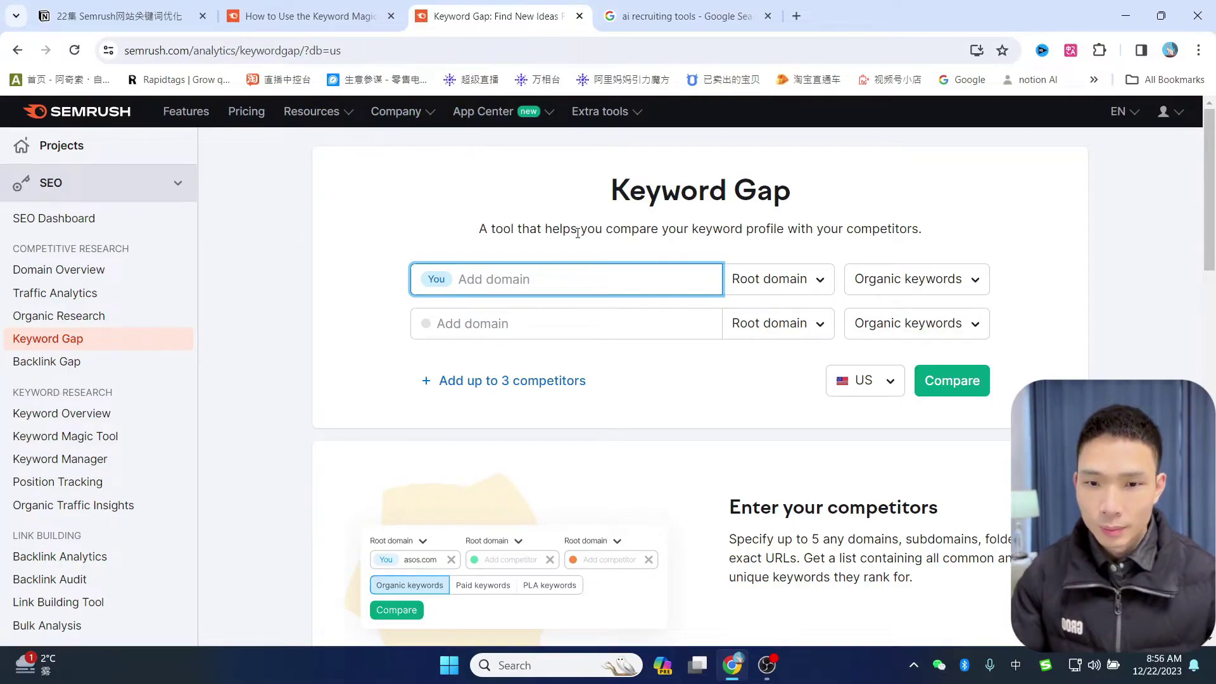
left_click(796, 16)
type("shopify.com")
key("Return")
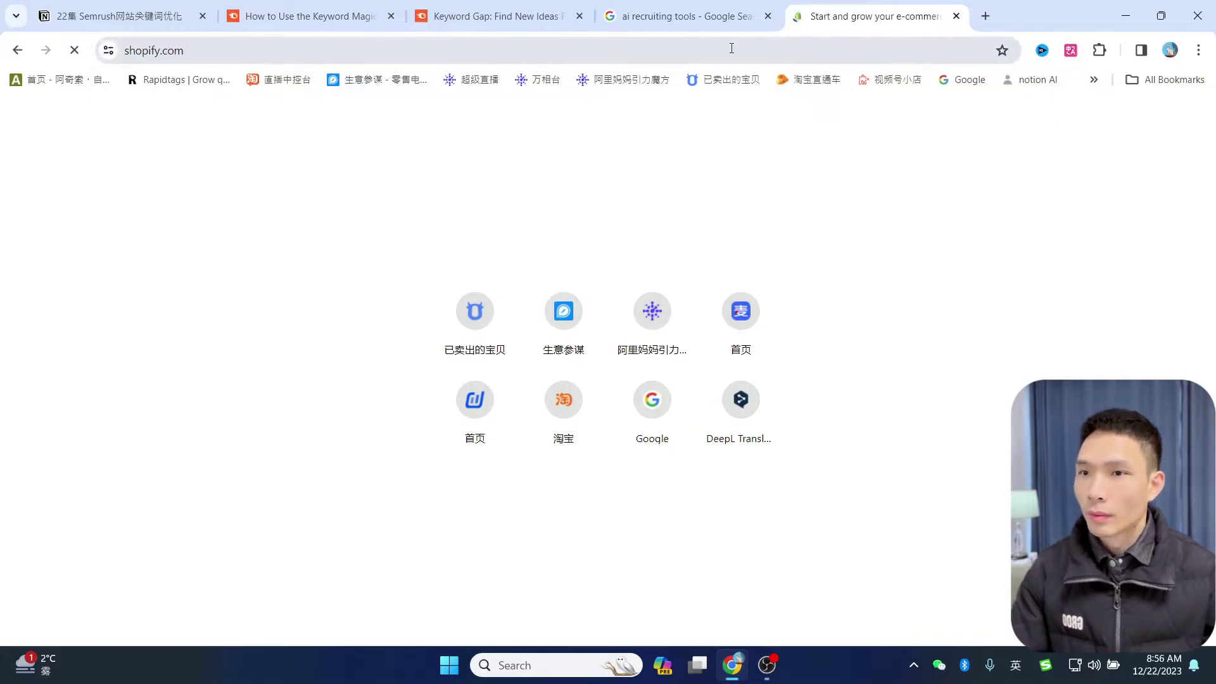
left_click(727, 50)
key("ctrl+c")
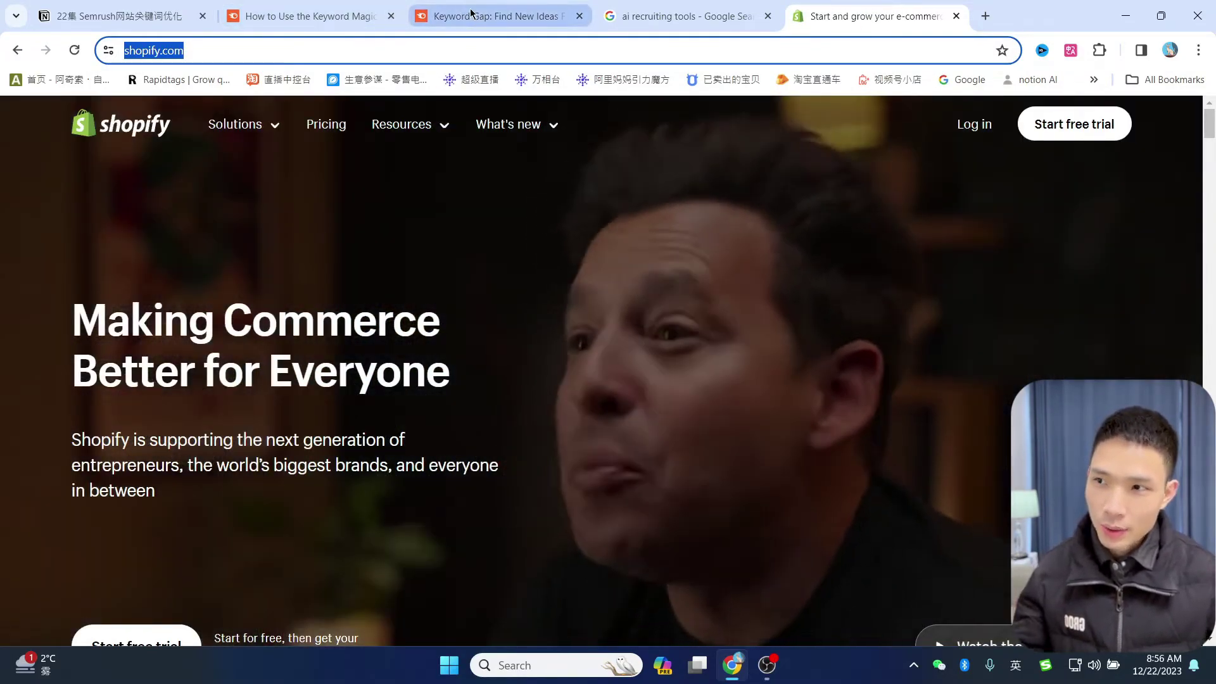
left_click(464, 13)
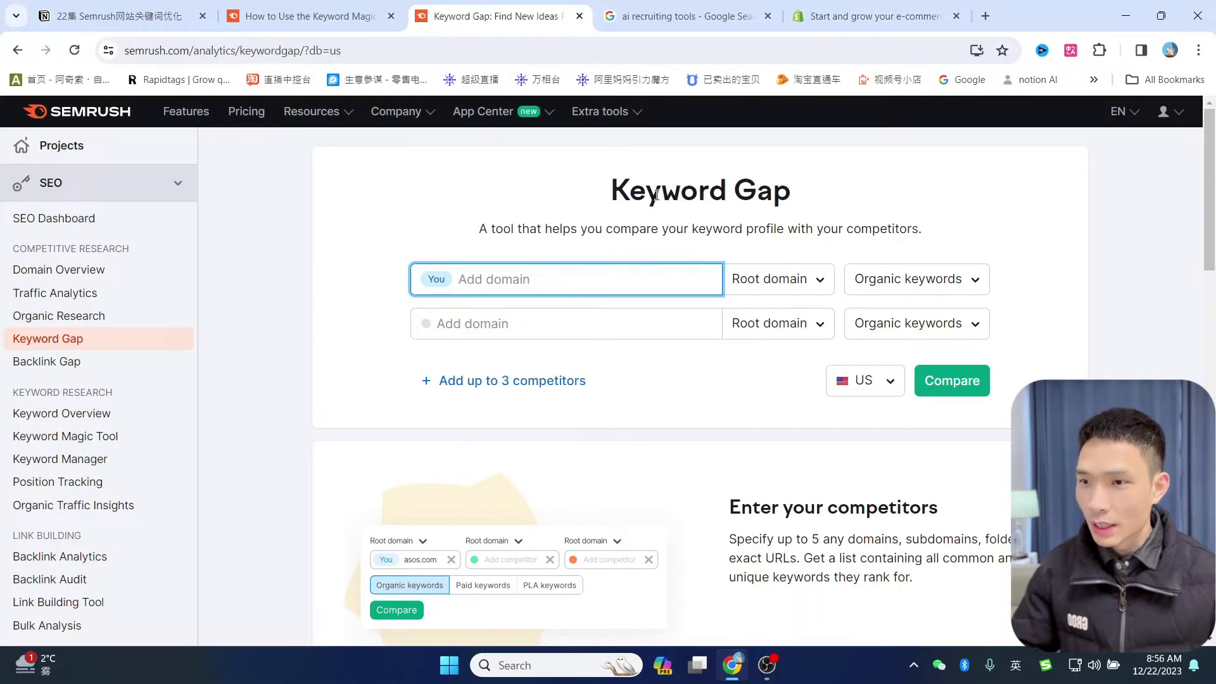
key("ctrl+v")
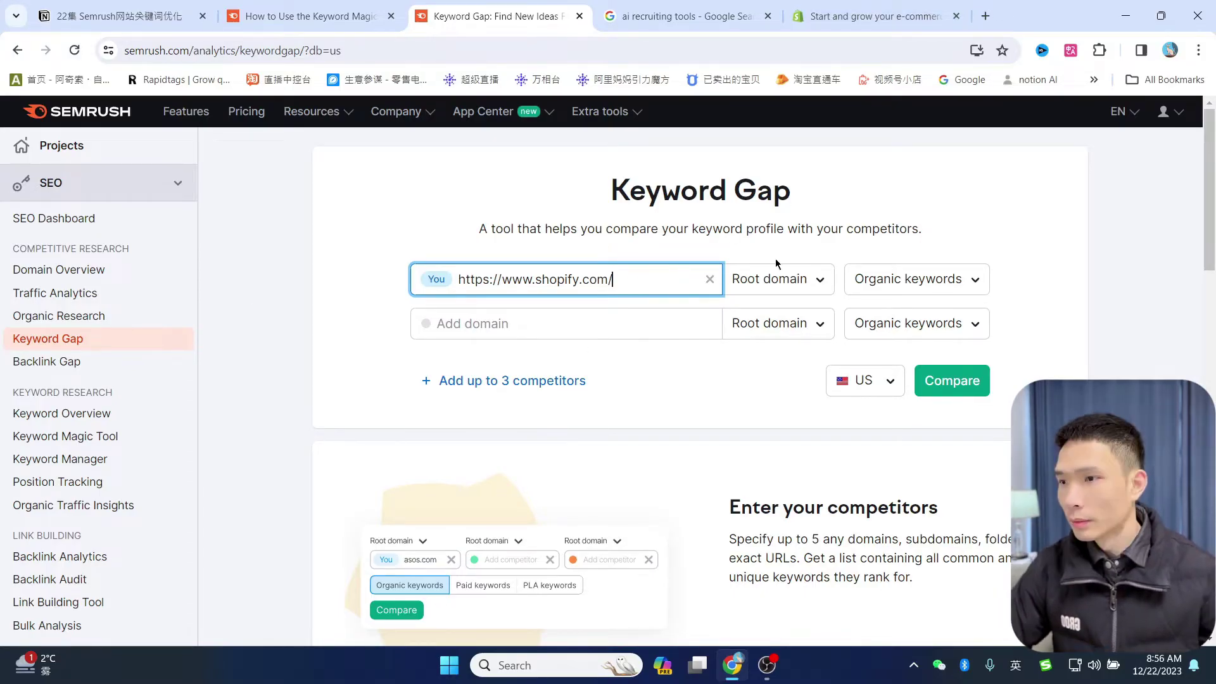
left_click(73, 324)
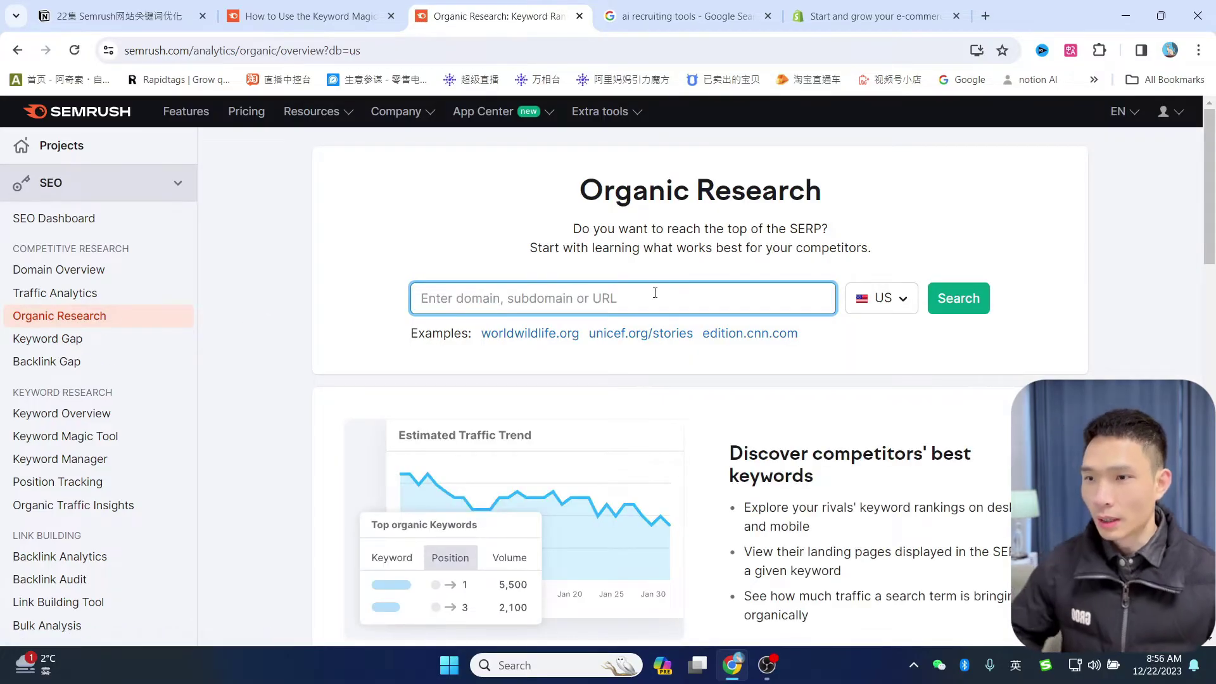
key("ctrl+v")
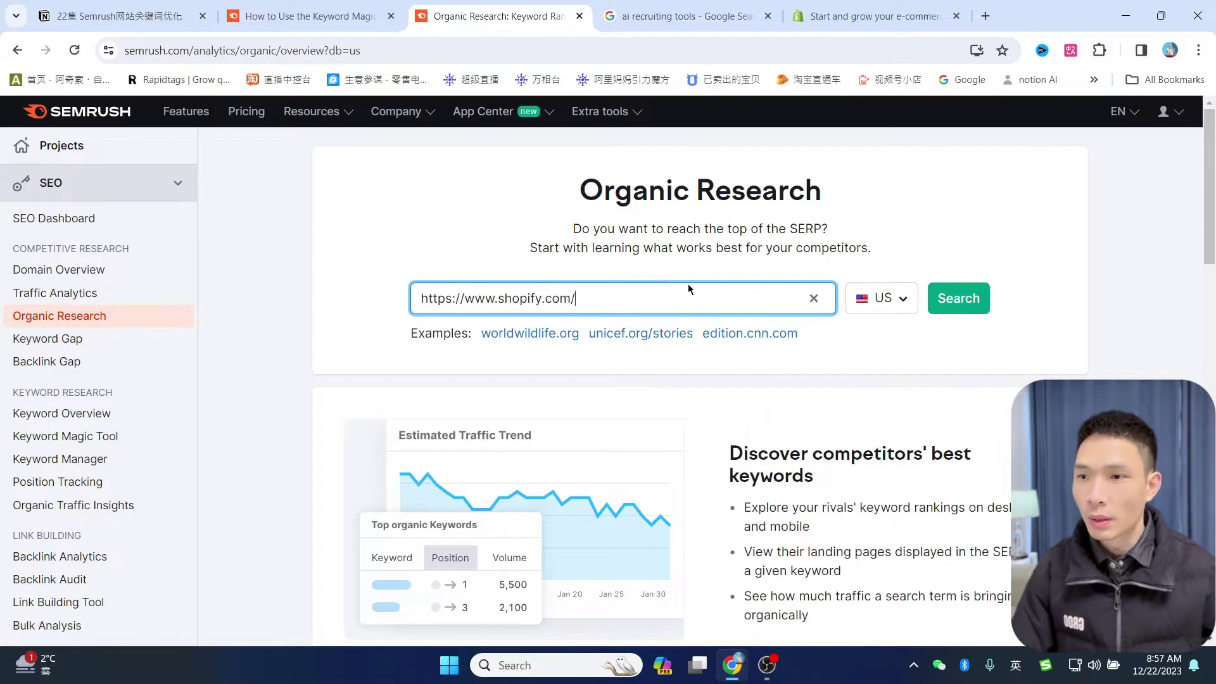
left_click(954, 300)
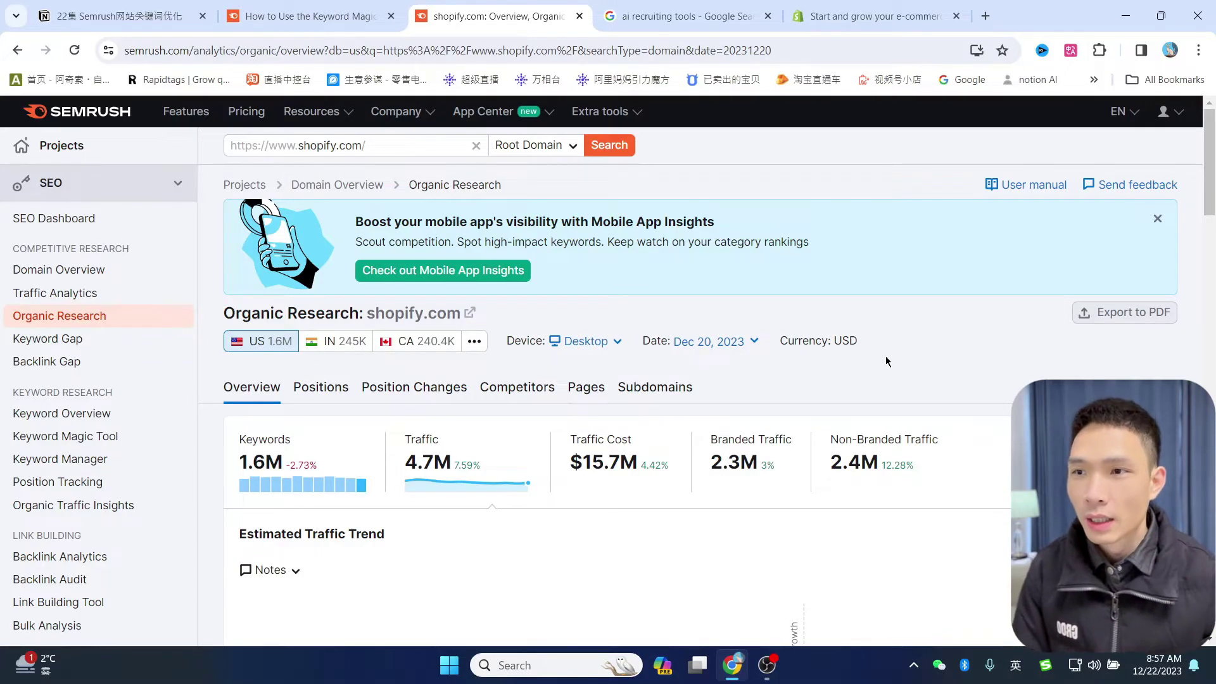
Open the Competitors report for shopify.com and examine its organic competitors by competition level, common keywords and traffic.
scroll(806, 286, "down", 6)
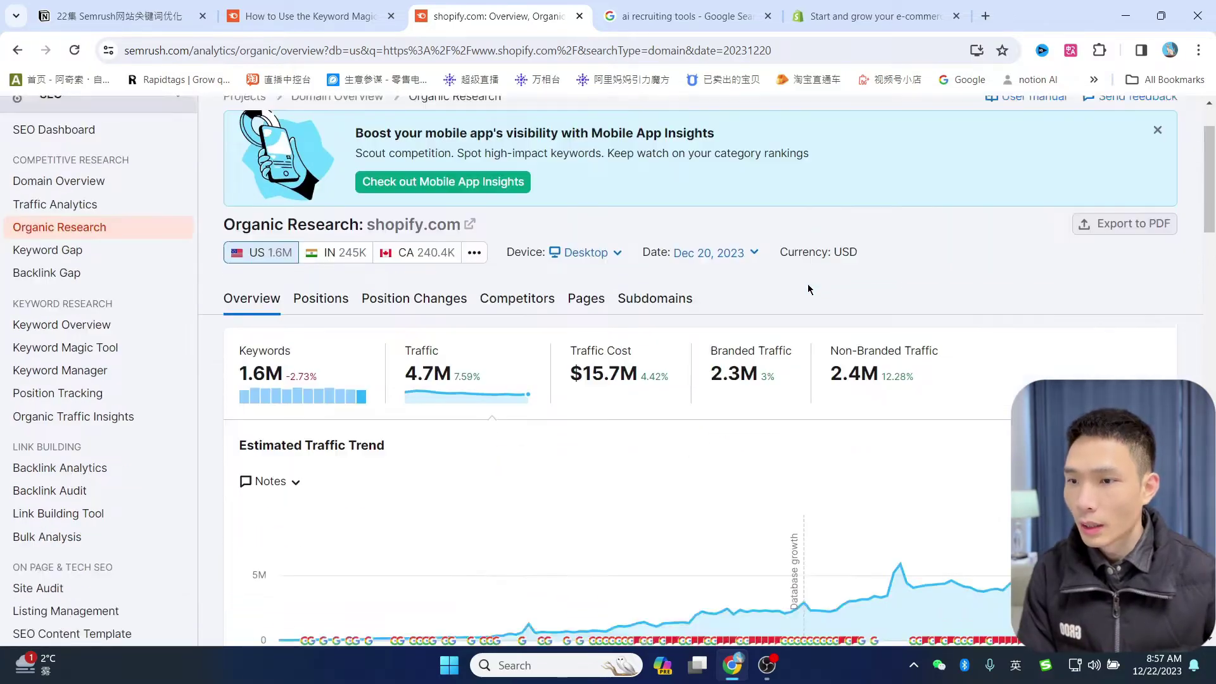
scroll(829, 360, "up", 5)
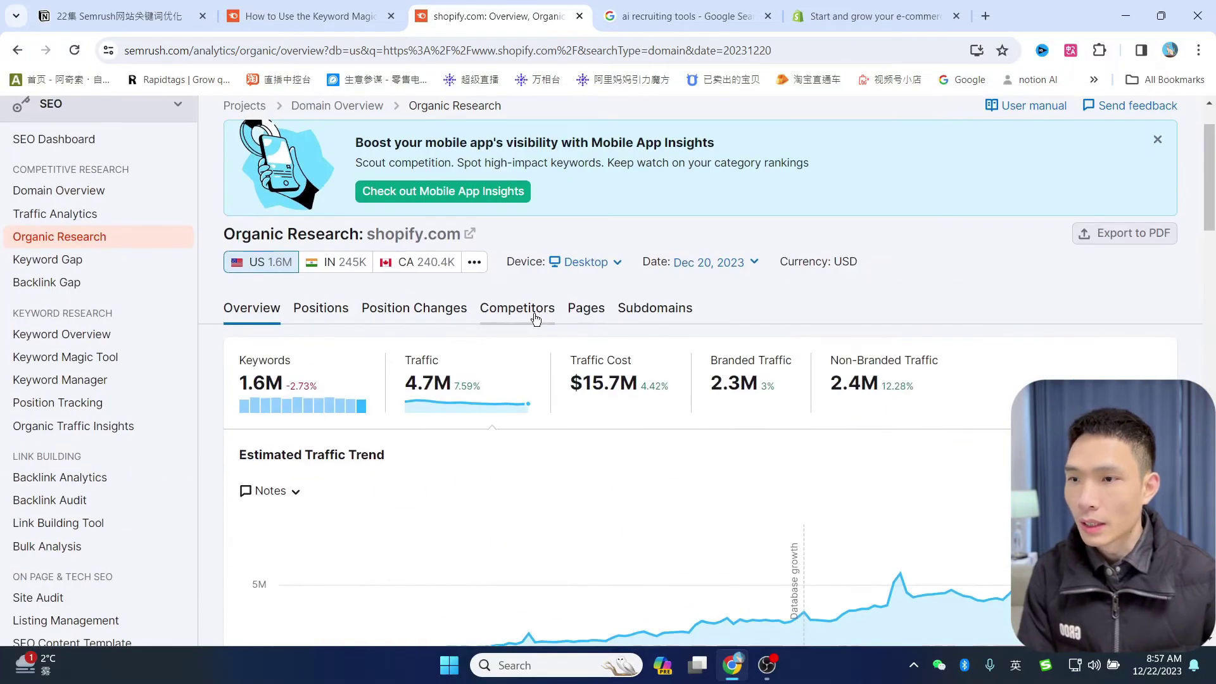
left_click(510, 317)
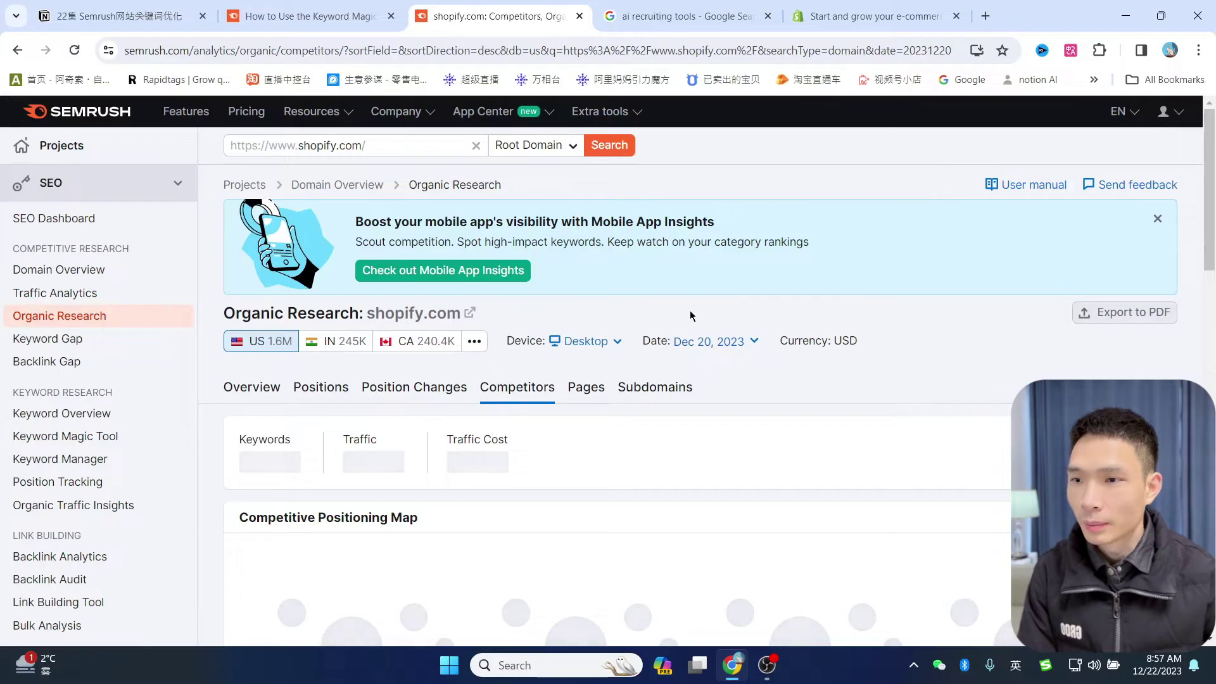
scroll(705, 303, "down", 5)
scroll(706, 299, "up", 1)
scroll(707, 299, "down", 3)
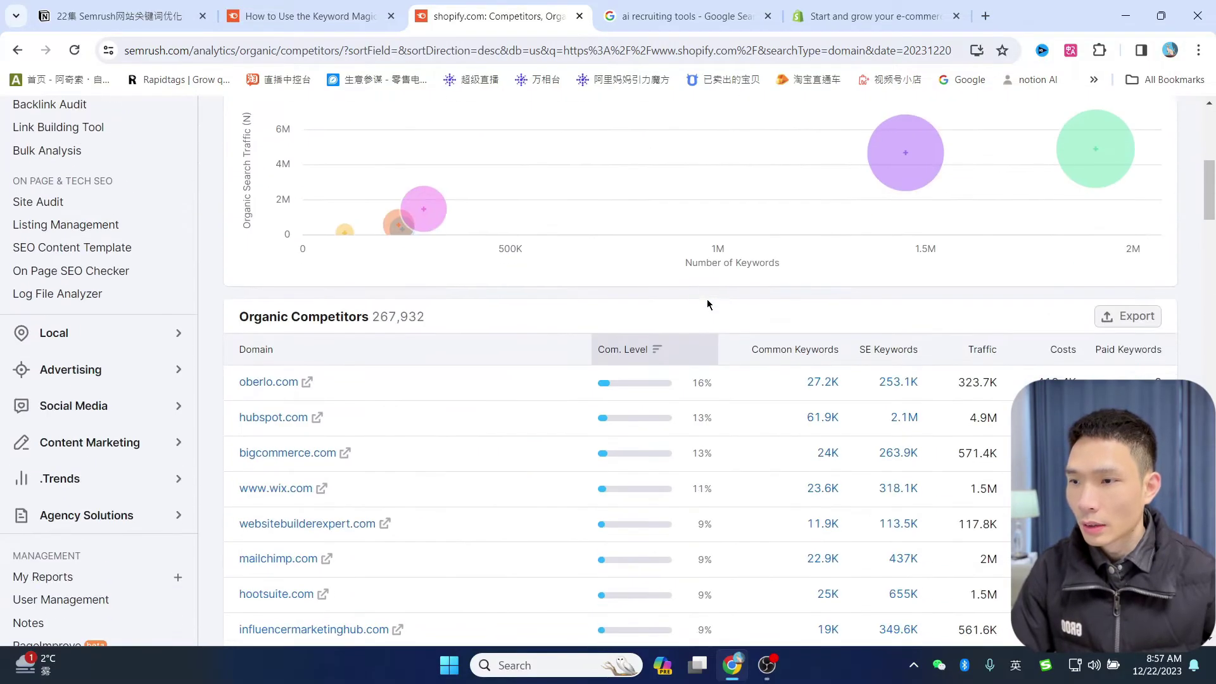
scroll(627, 271, "down", 1)
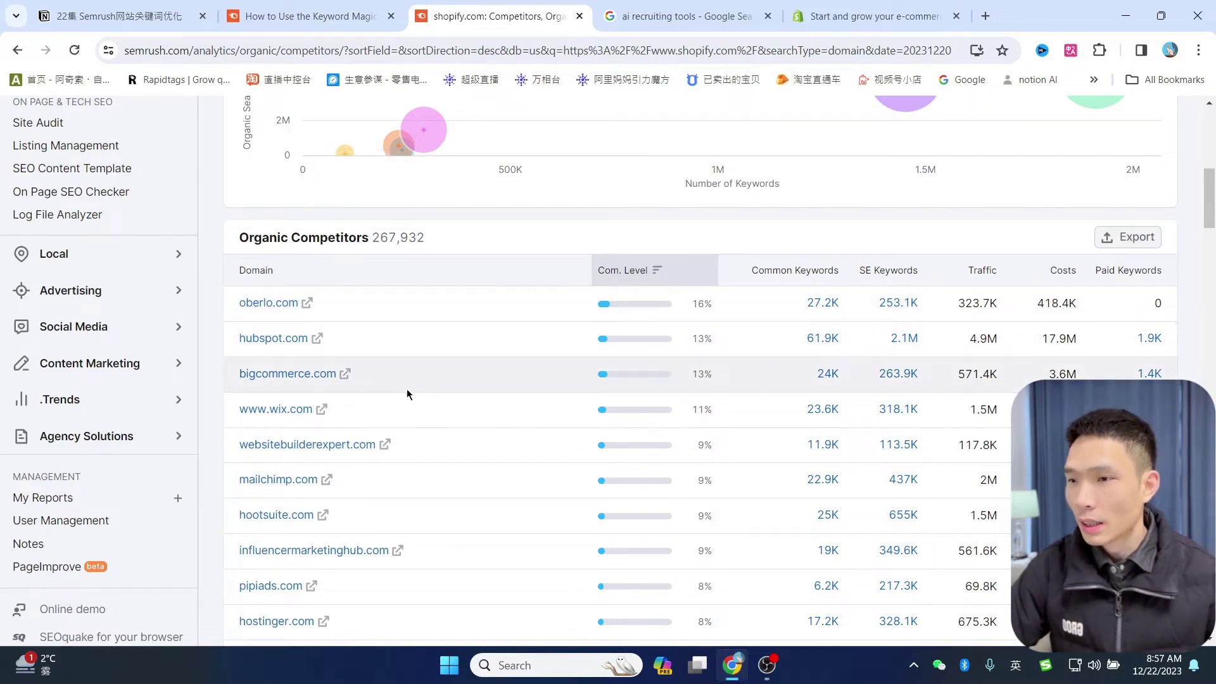
scroll(407, 394, "down", 1)
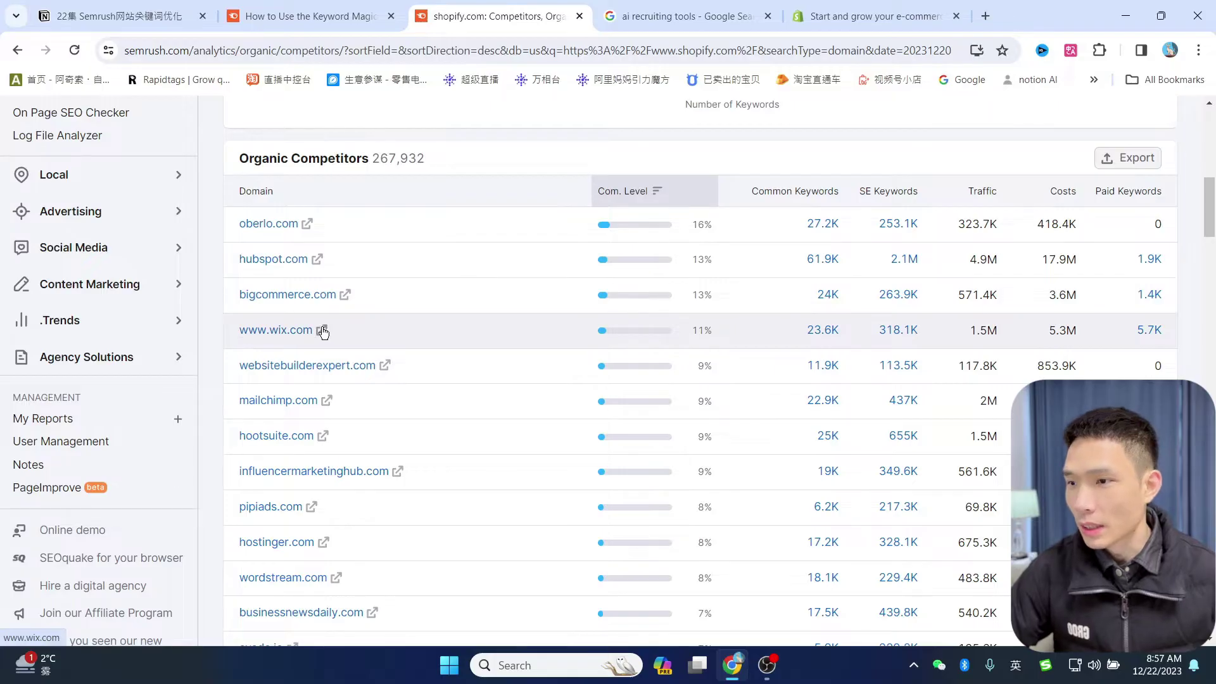
scroll(323, 332, "down", 3)
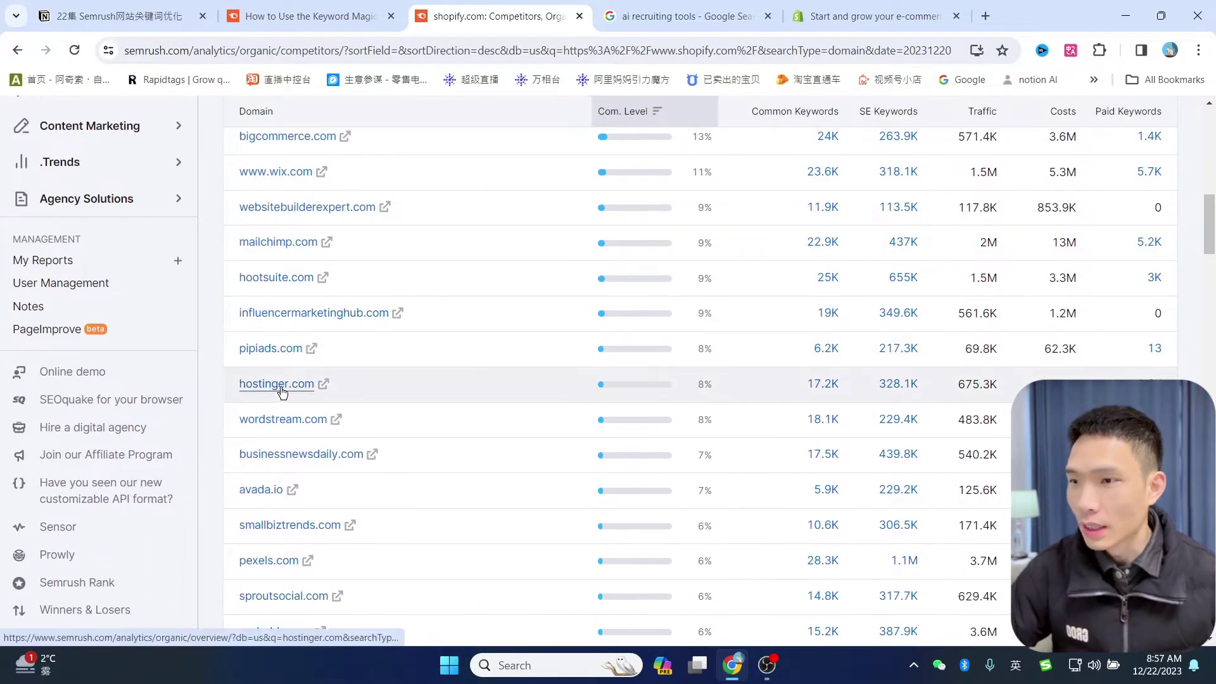
Examine the rest of shopify.com's organic competitors list, comparing competition level, common keywords and traffic.
scroll(368, 345, "down", 4)
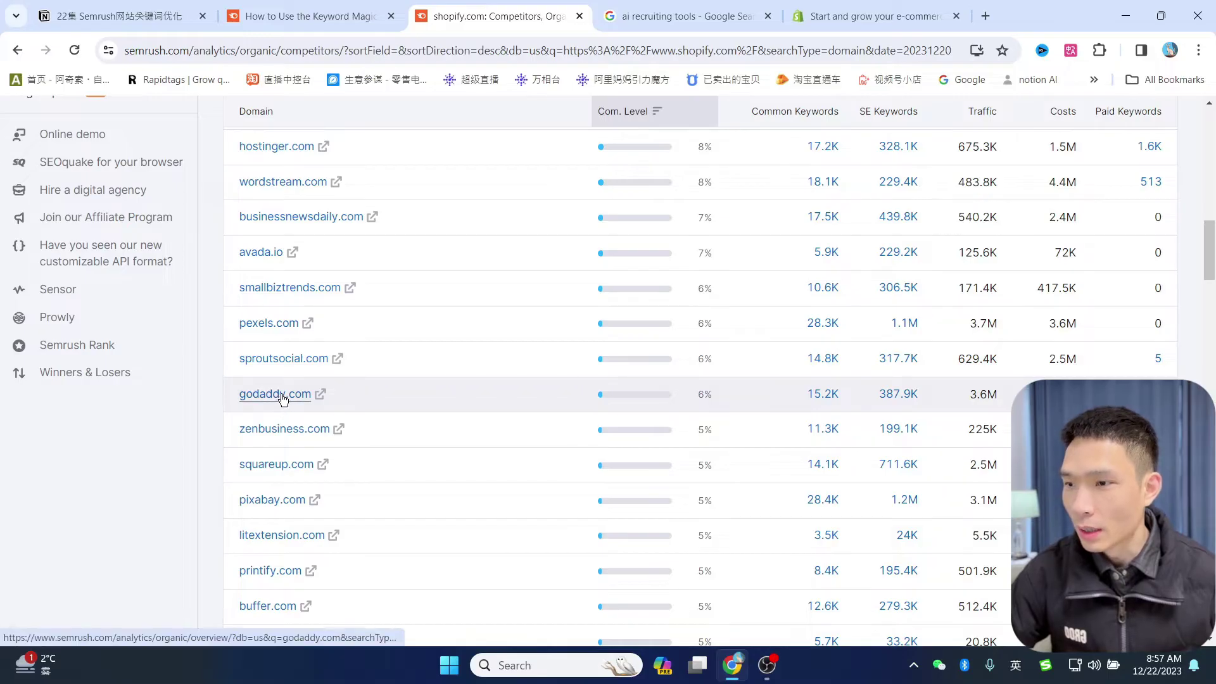
scroll(331, 361, "down", 2)
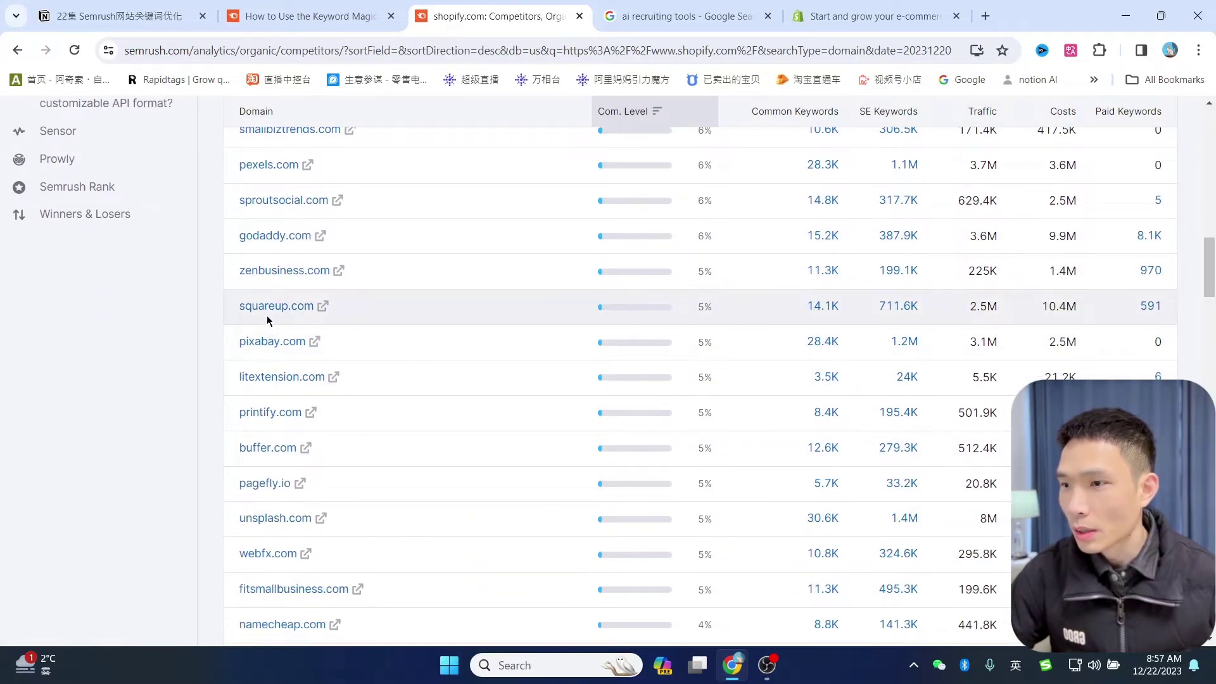
scroll(341, 379, "down", 1)
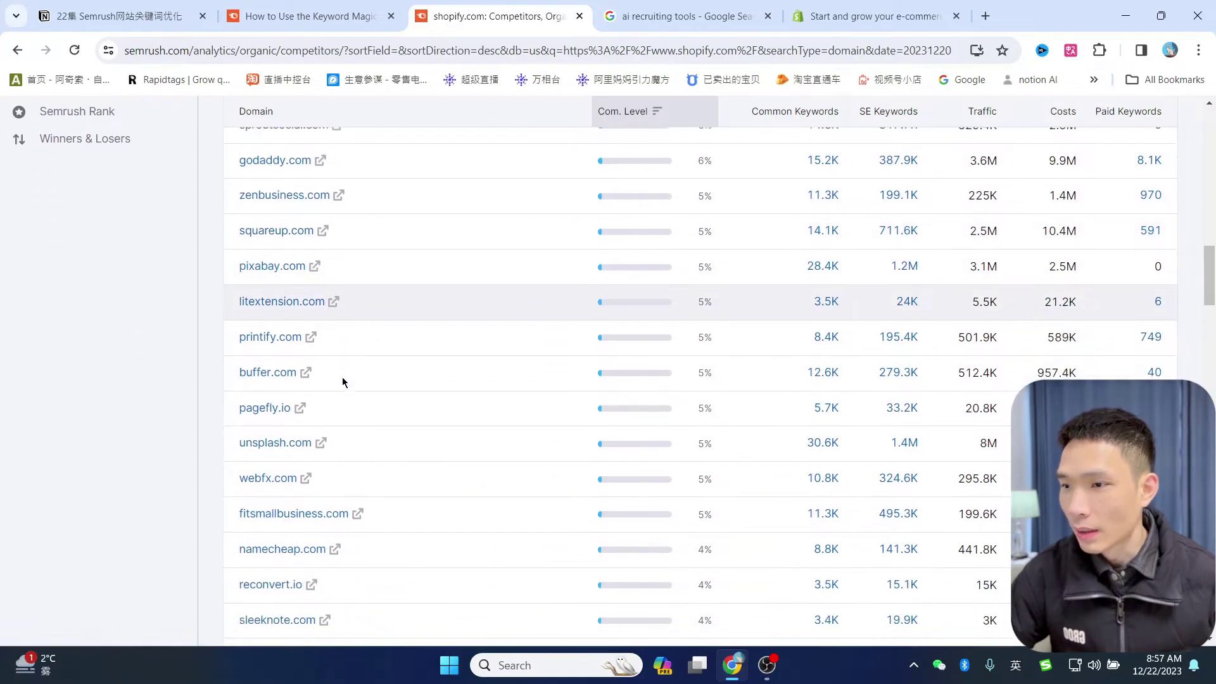
scroll(468, 394, "down", 2)
scroll(467, 394, "up", 15)
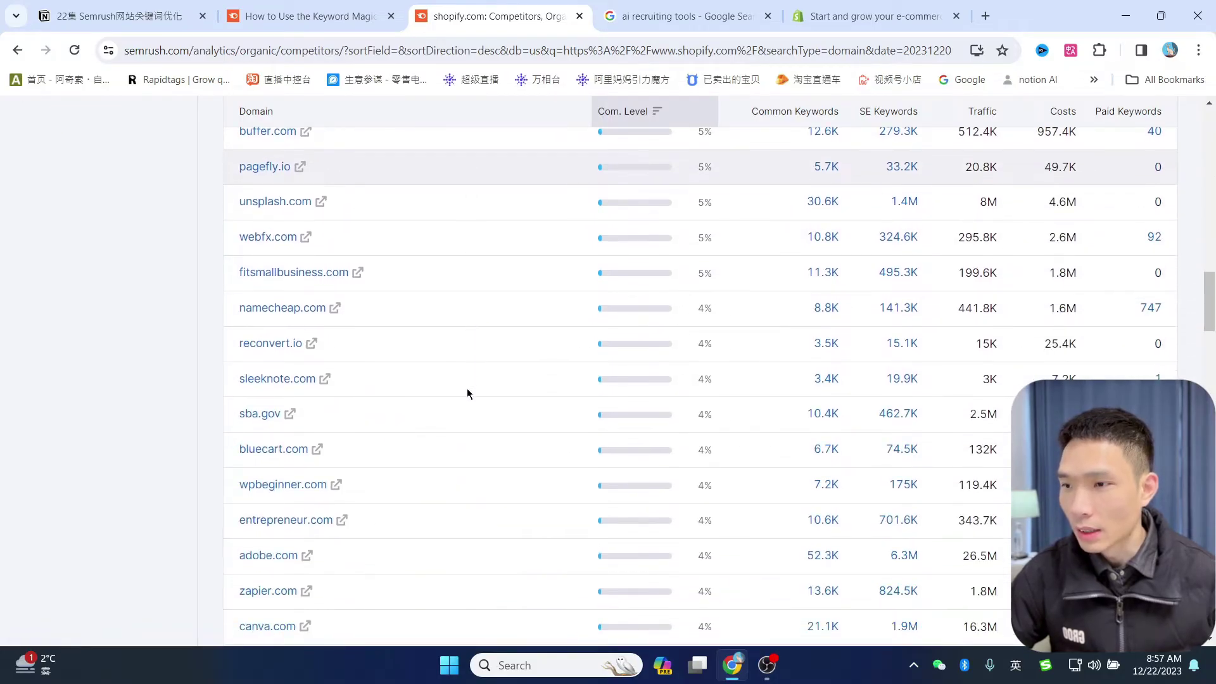
scroll(380, 349, "up", 3)
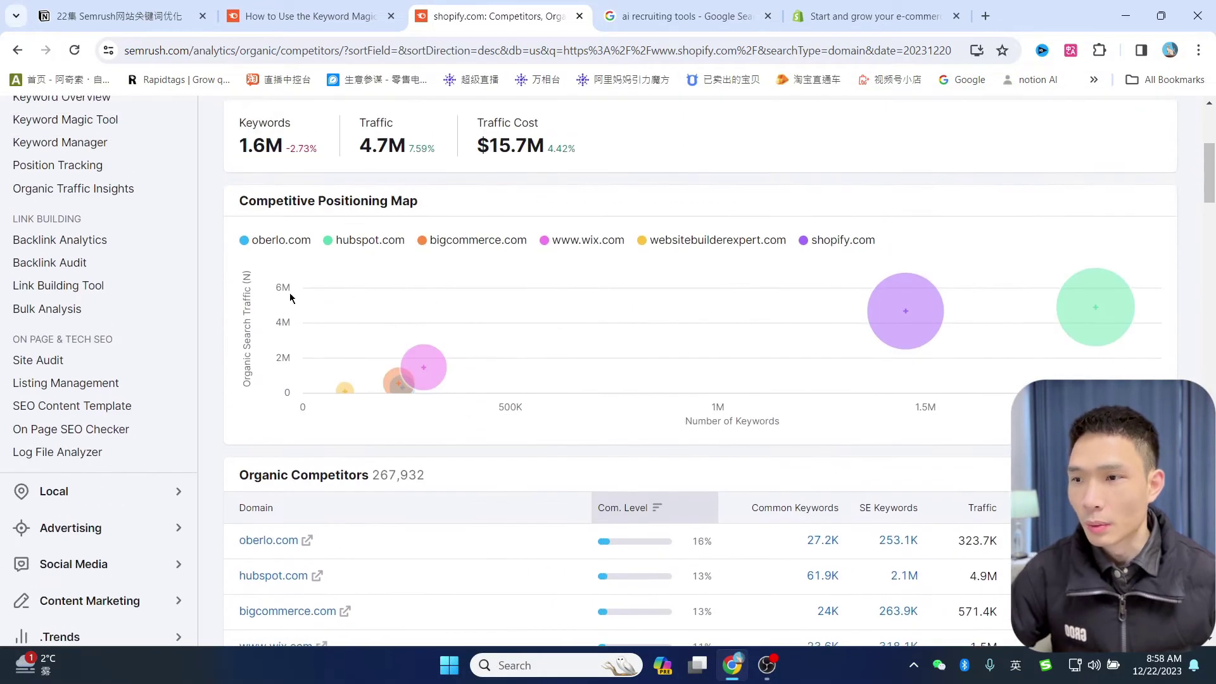
scroll(529, 267, "up", 4)
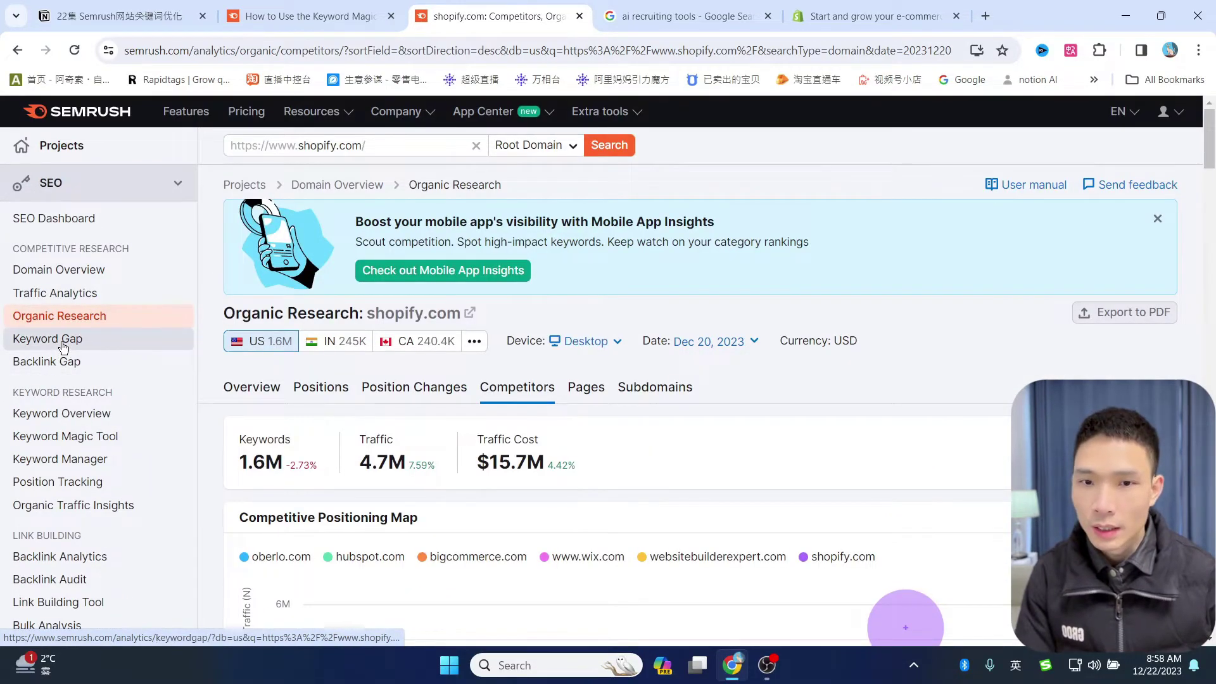
right_click(63, 346)
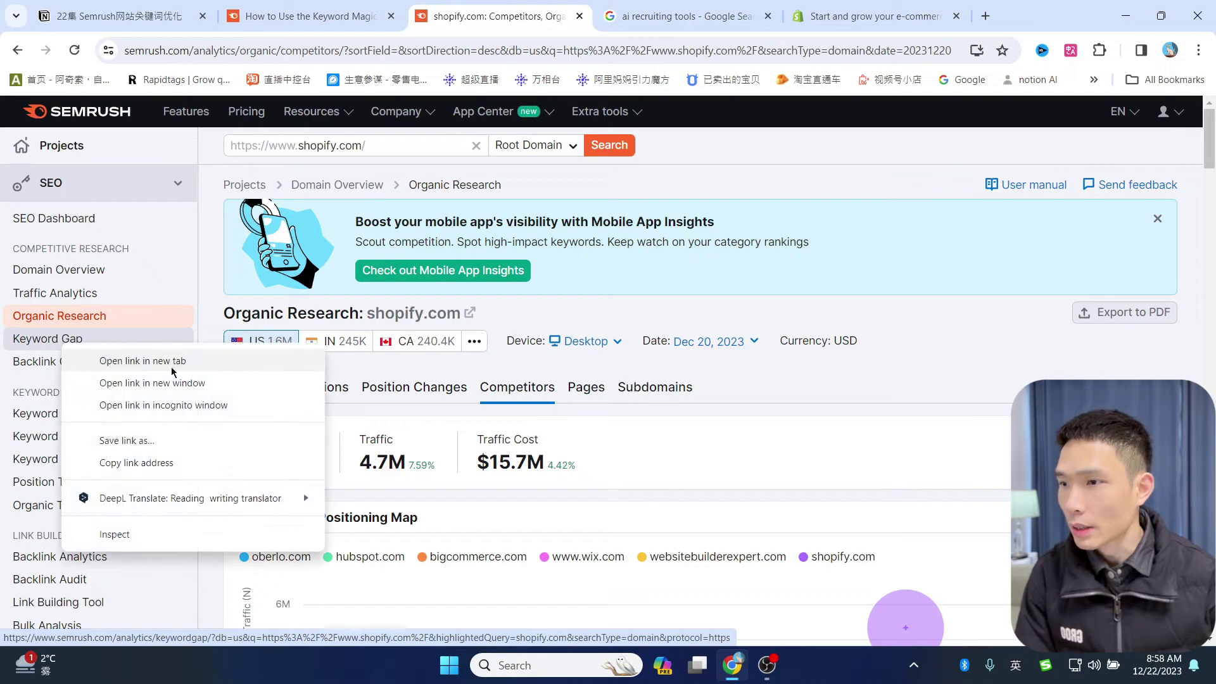
left_click(187, 383)
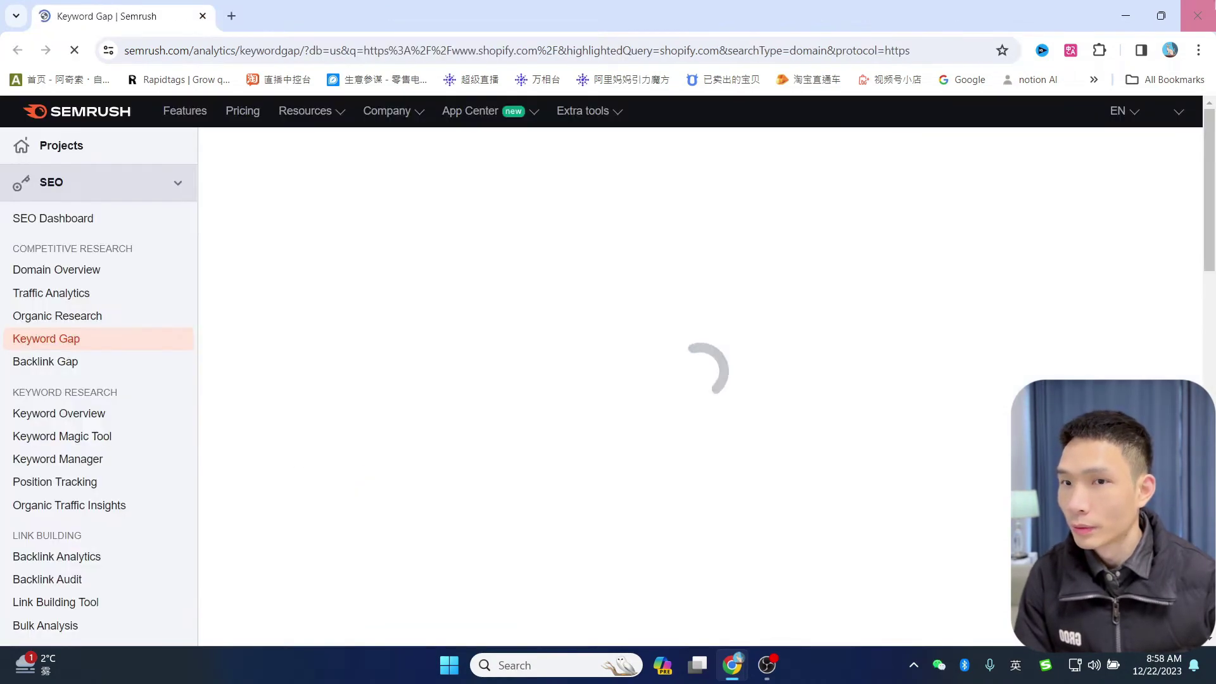
key("alt+Tab")
right_click(70, 326)
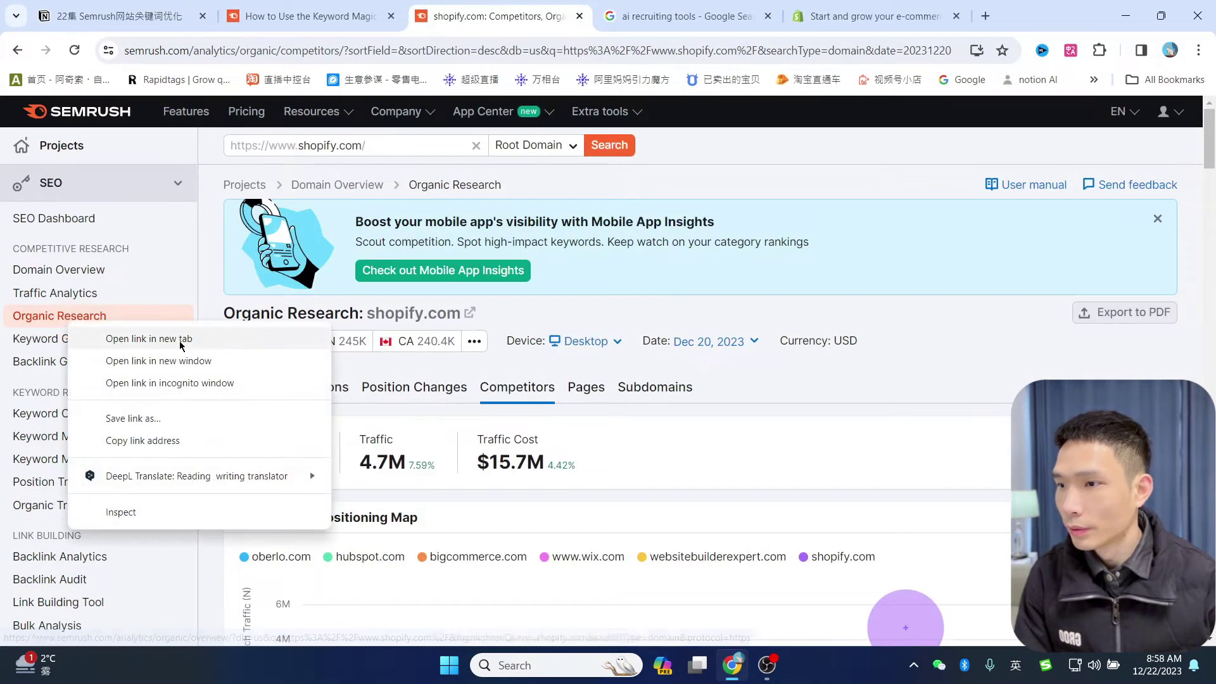
left_click(175, 342)
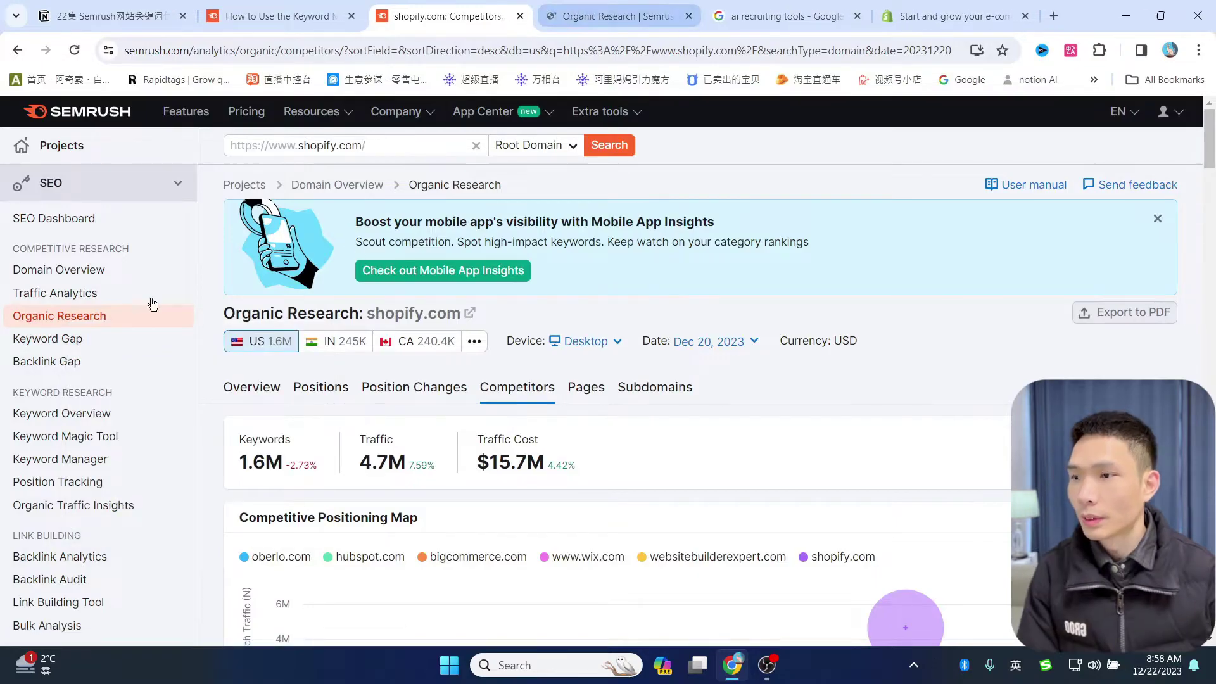
left_click(624, 18)
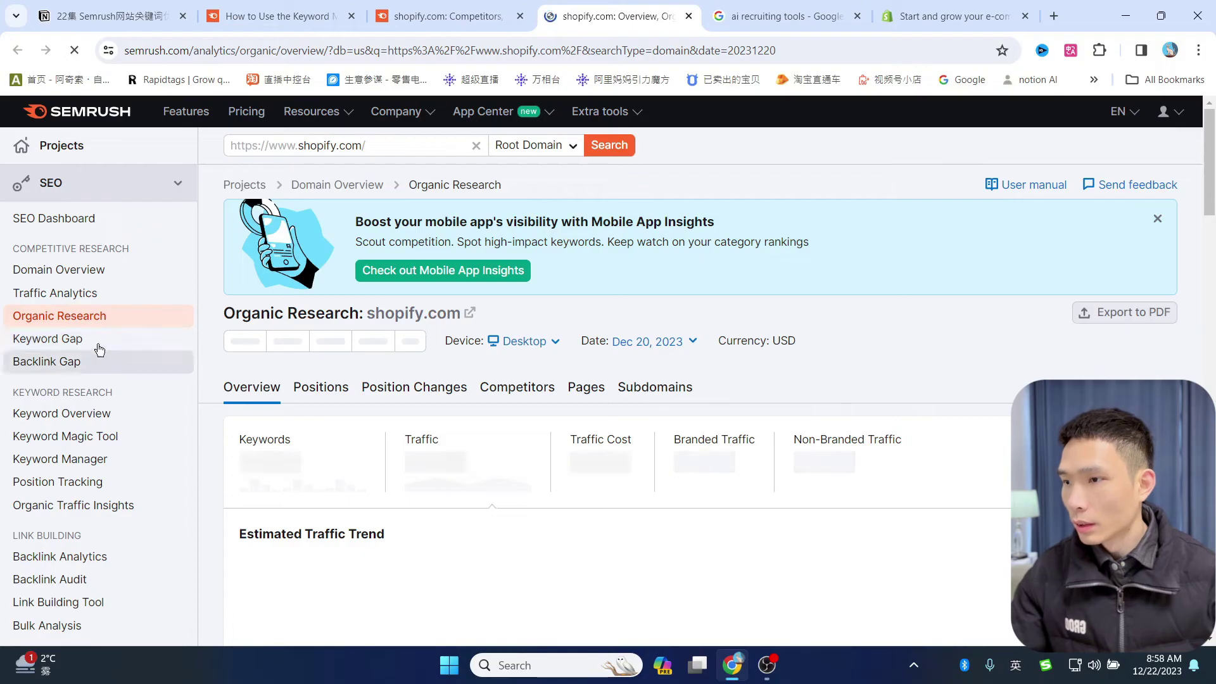
left_click(57, 347)
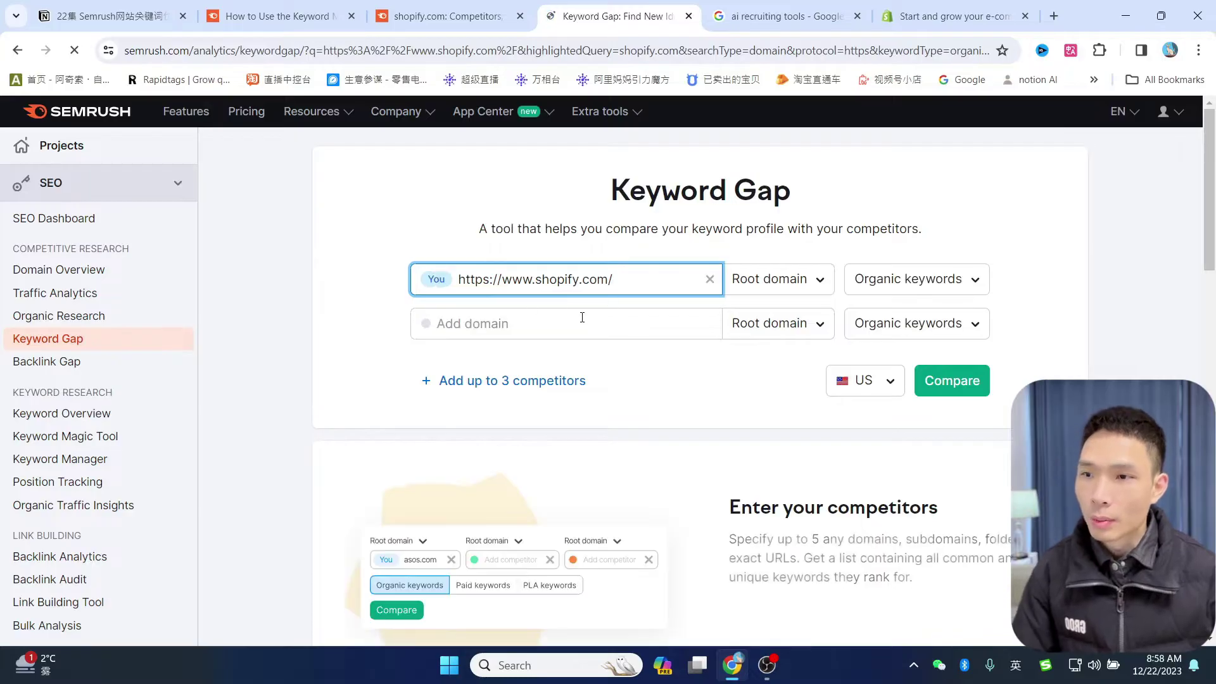
Close the "ai recruiting tools" Google search tab and return to the Keyword Gap form.
left_click(950, 16)
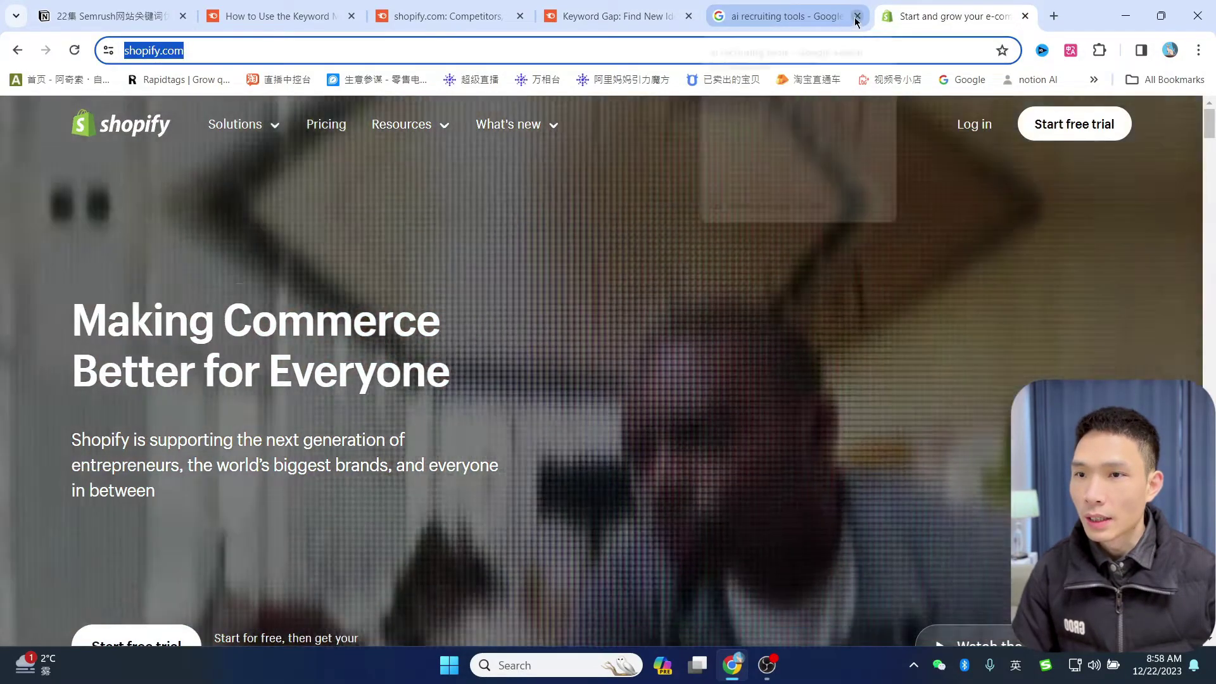
left_click(856, 15)
left_click(604, 29)
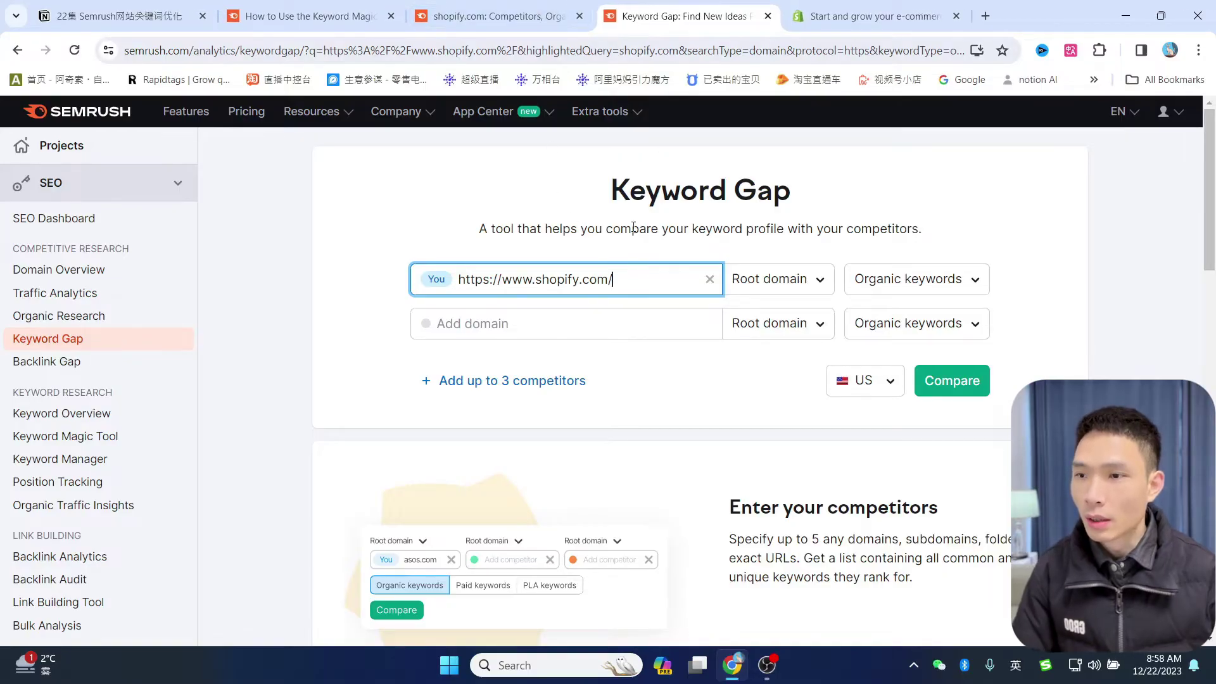
left_click(497, 16)
scroll(705, 359, "down", 9)
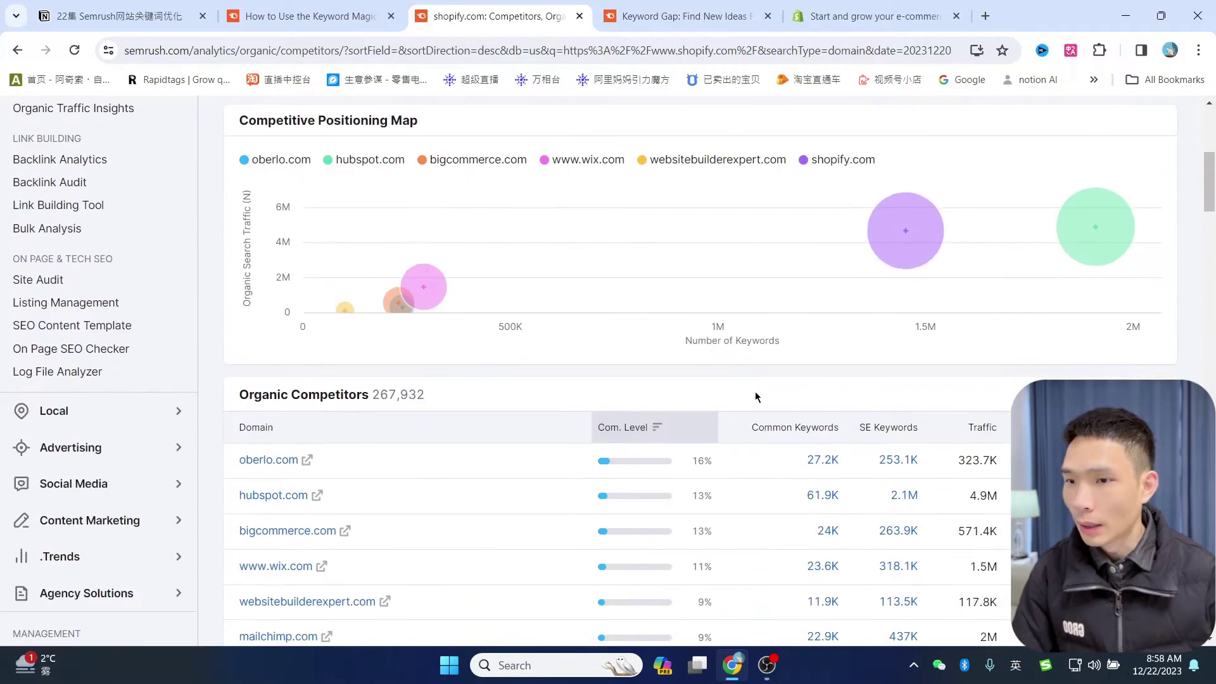
scroll(426, 353, "down", 1)
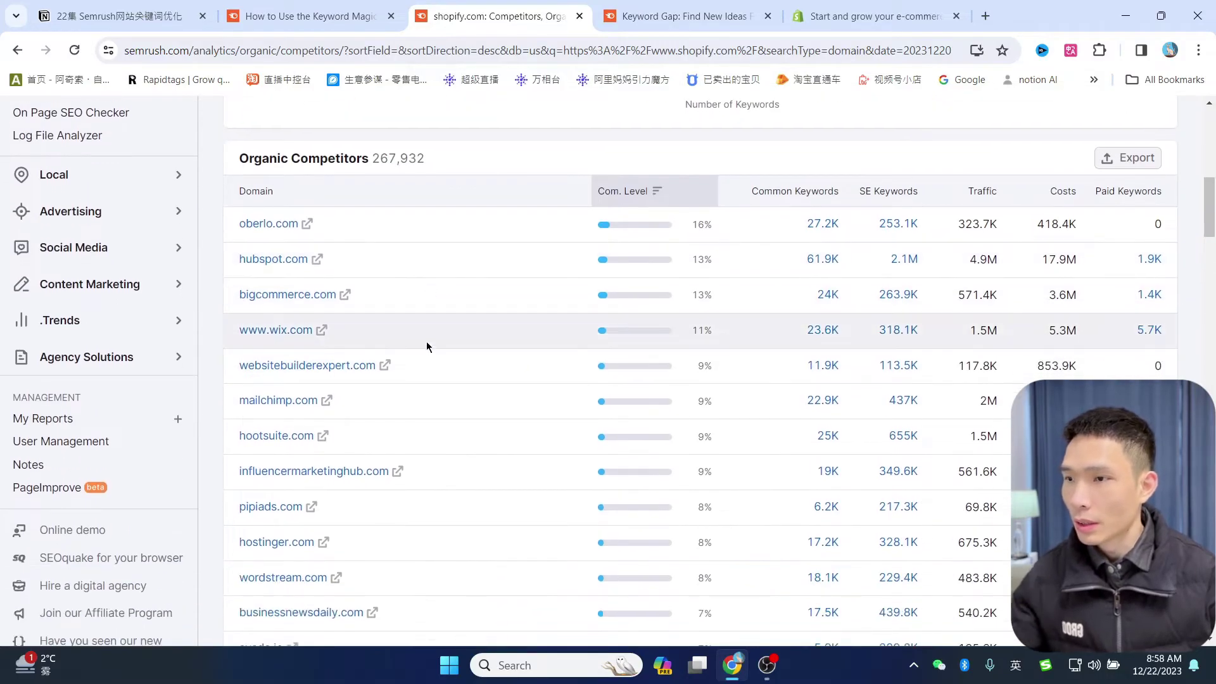
left_click_drag(231, 337, 314, 331)
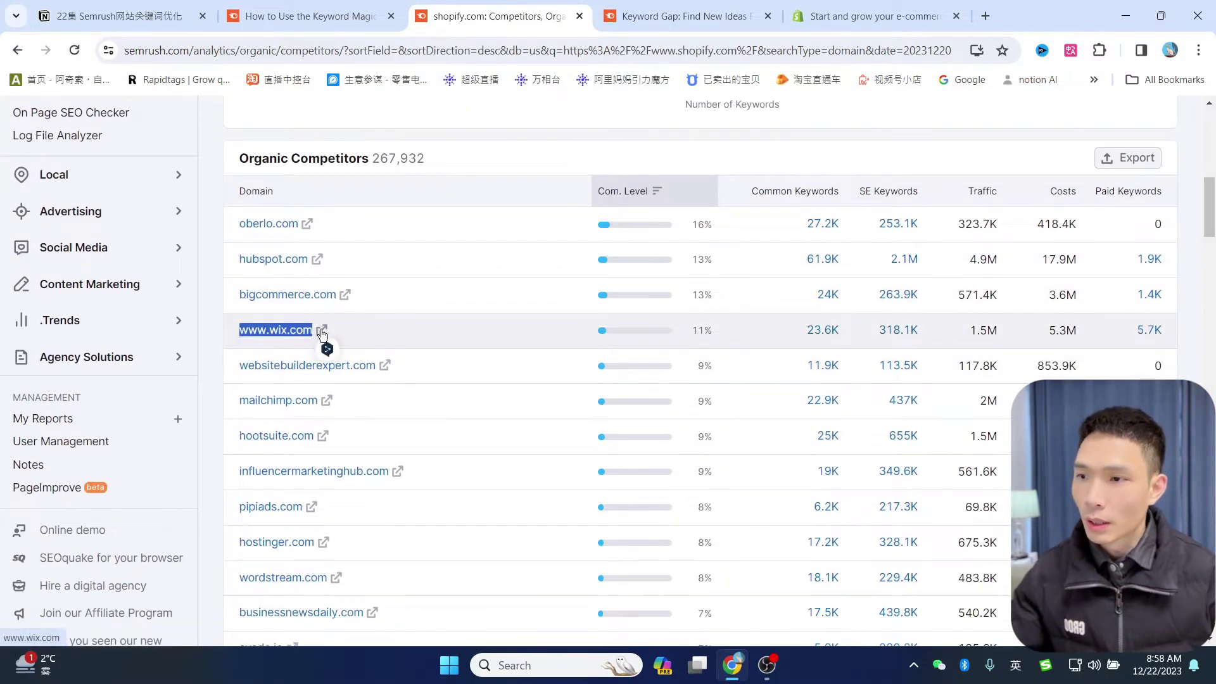
left_click(321, 330)
left_click(476, 17)
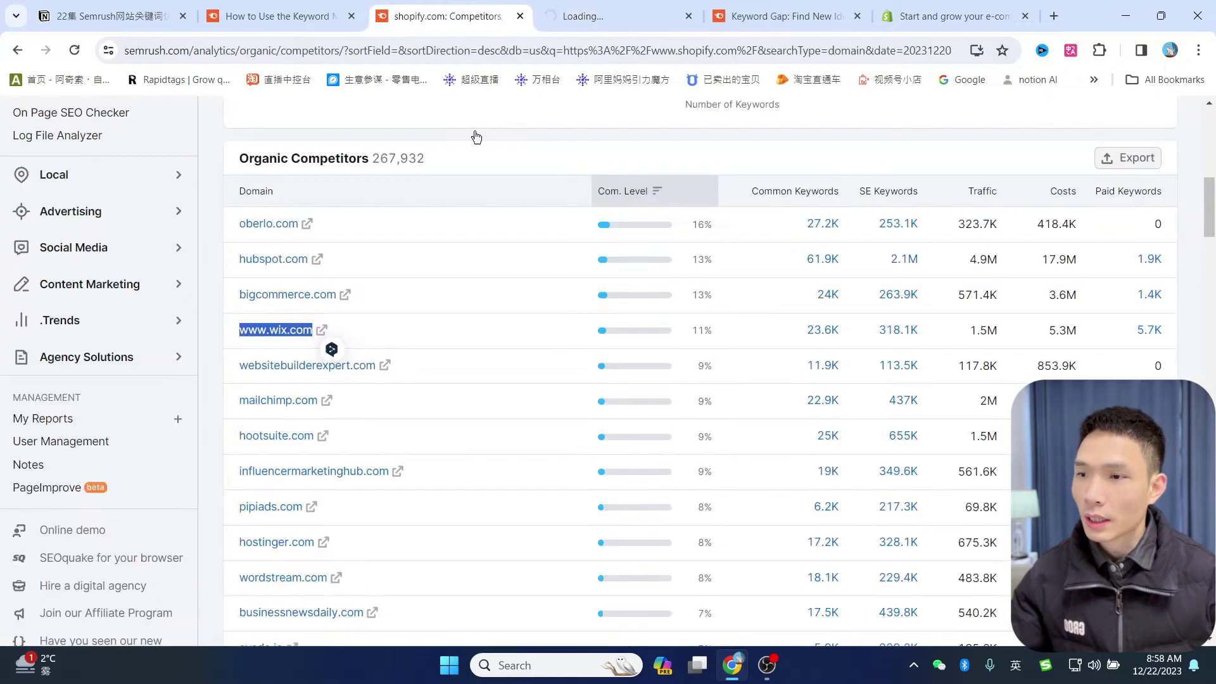
left_click(598, 24)
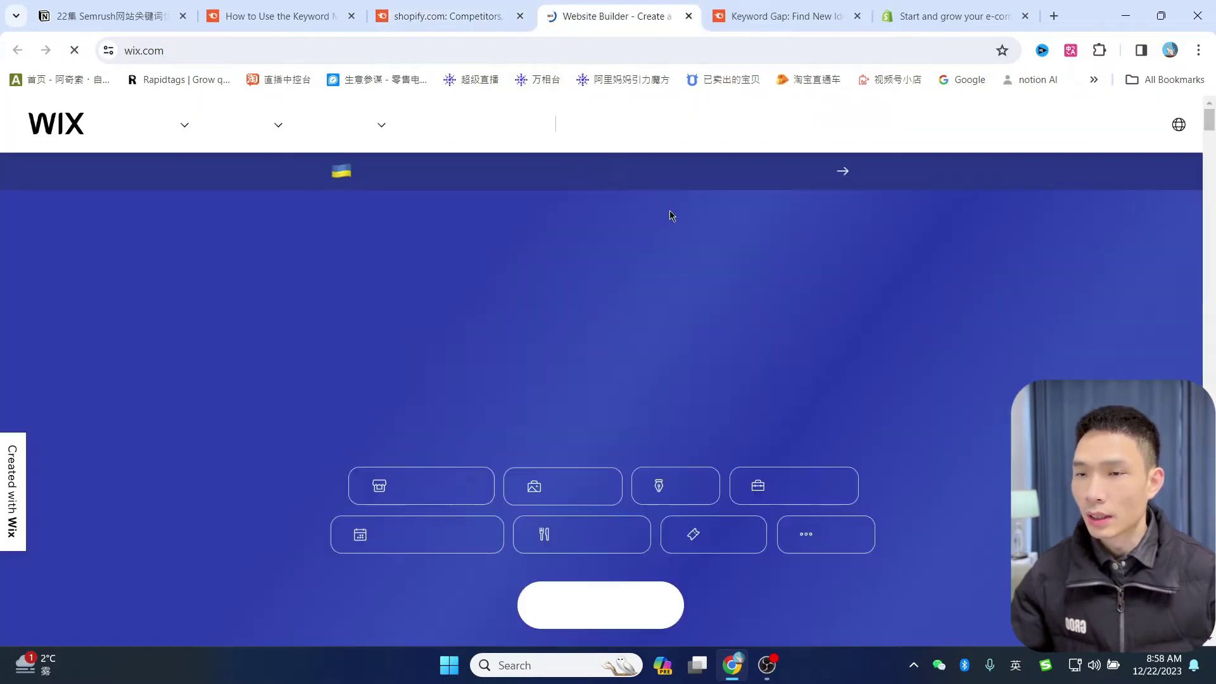
scroll(597, 302, "down", 5)
scroll(597, 301, "up", 5)
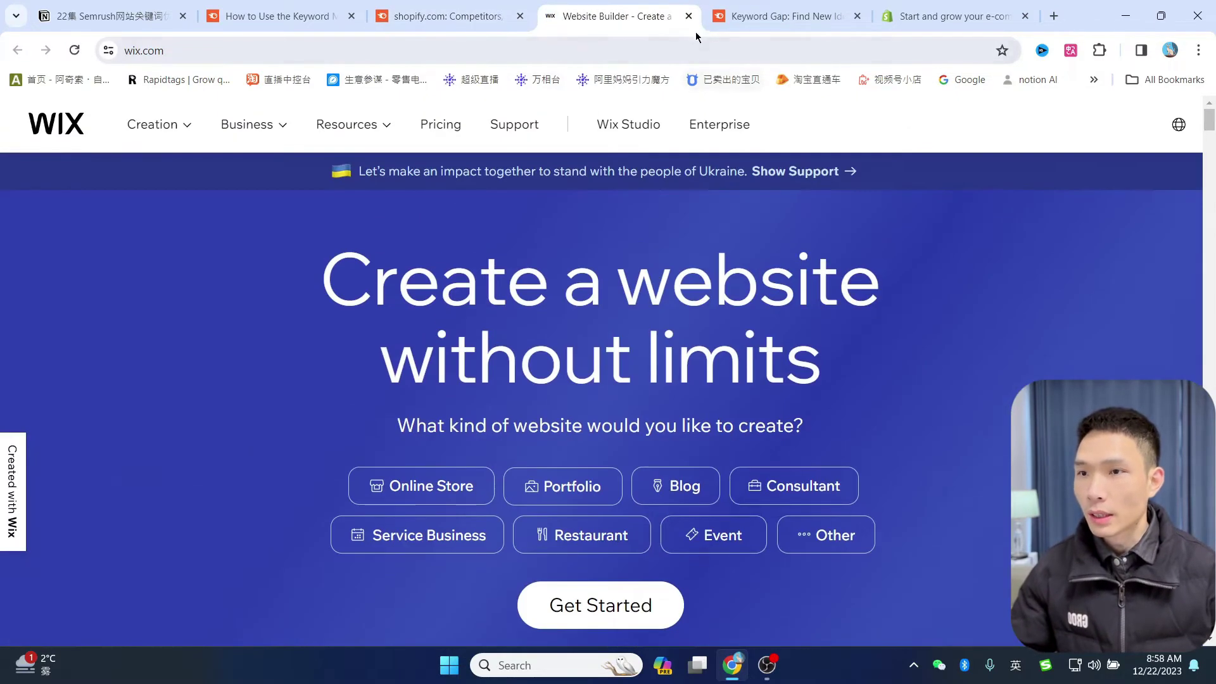
left_click(688, 17)
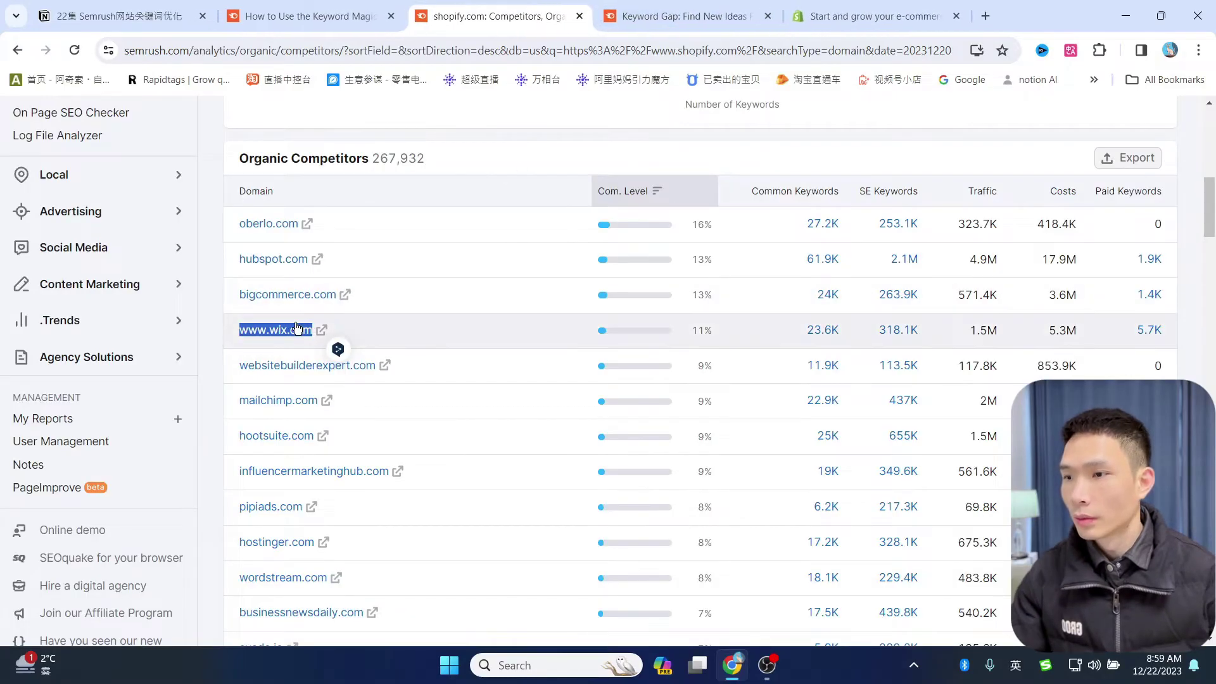
left_click(321, 330)
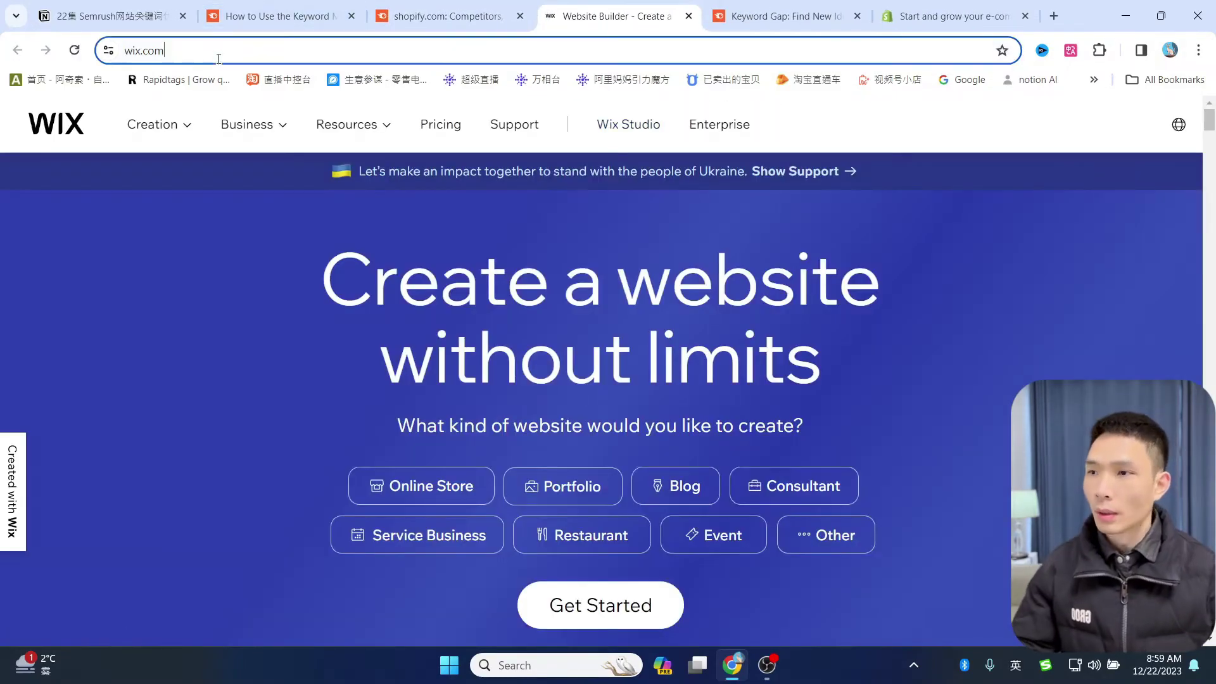
left_click(788, 19)
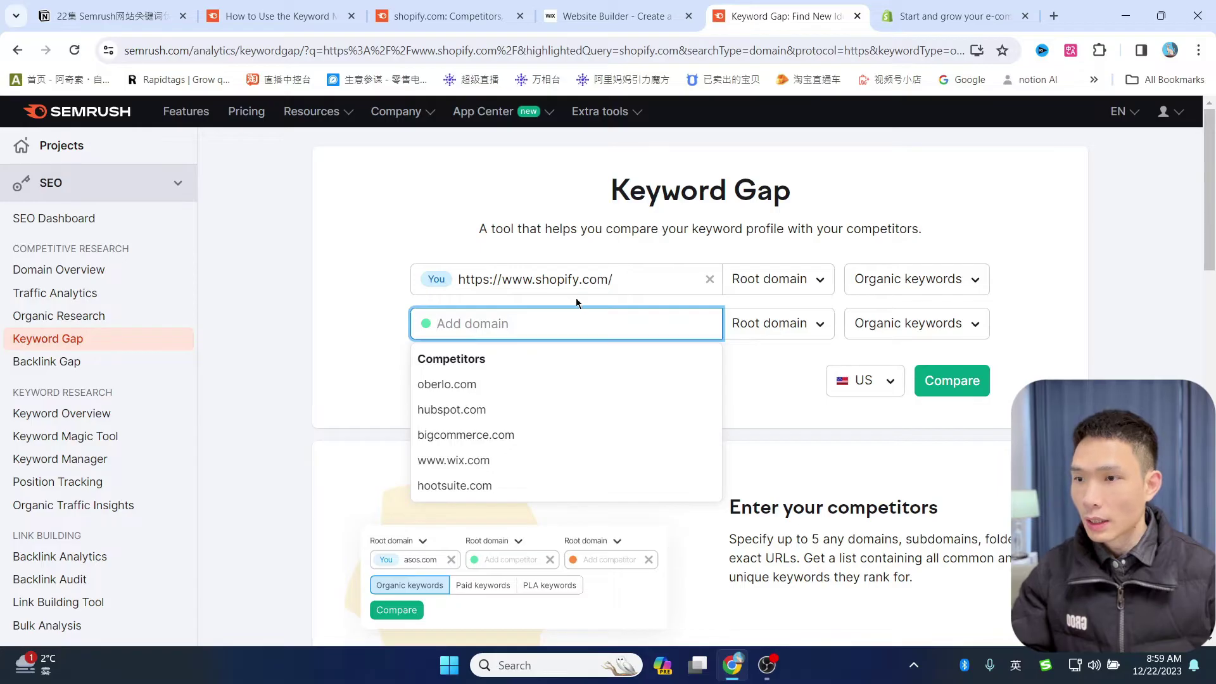
type("https://www.wix.com/")
left_click(350, 287)
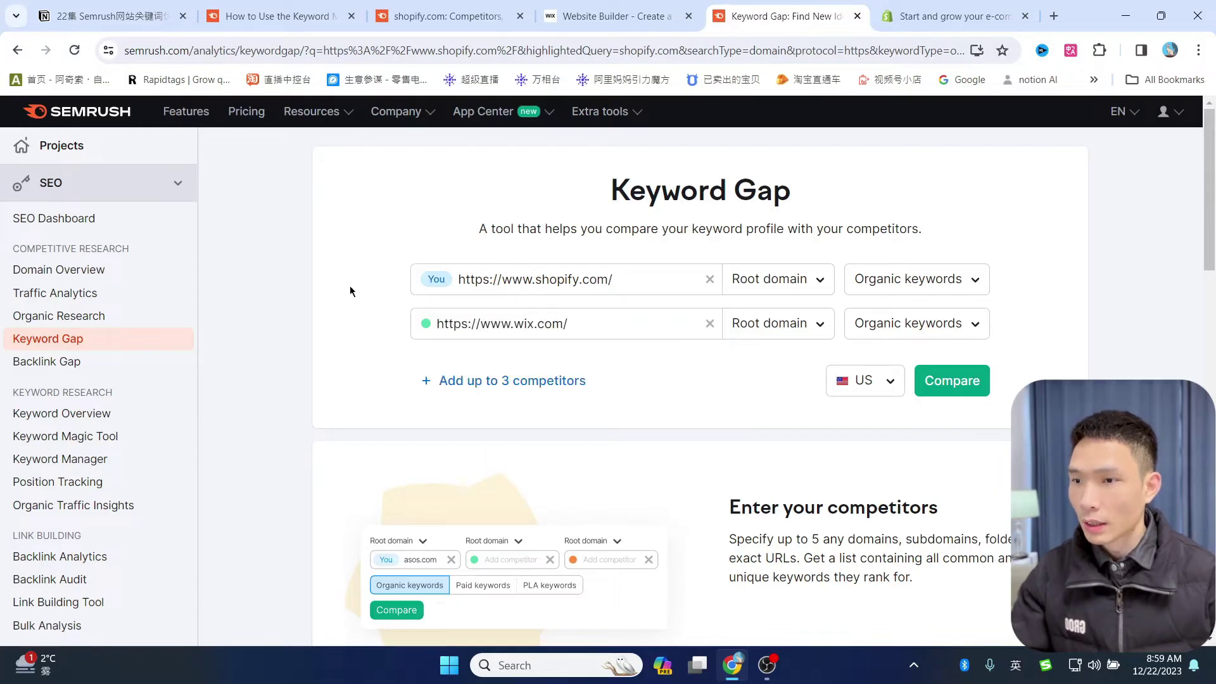
Add fields for three more competitors in Keyword Gap and close the Wix website tab.
left_click(521, 389)
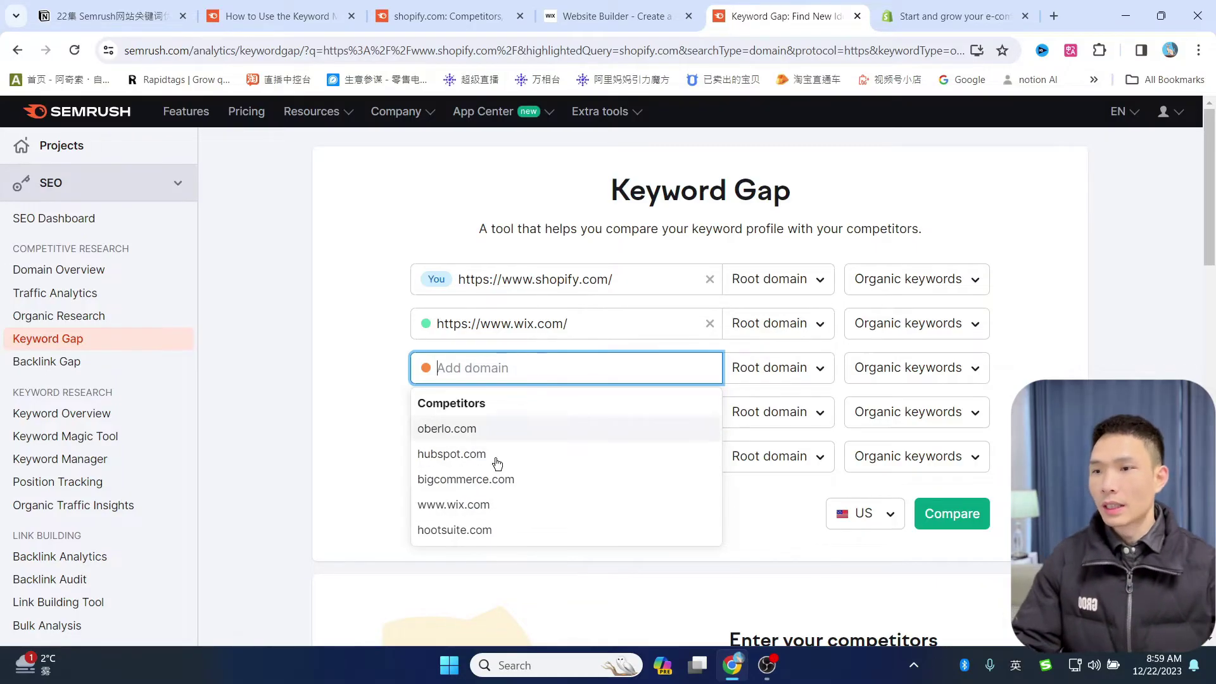
left_click(594, 13)
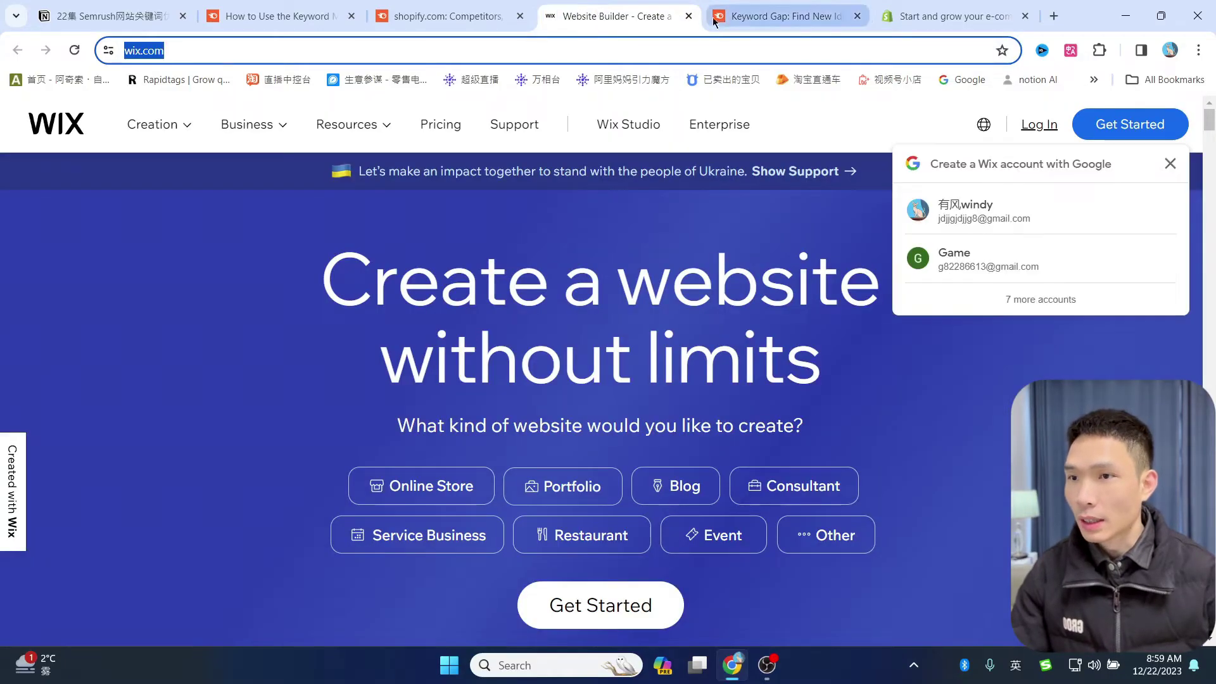
left_click(688, 16)
Open the Organic Research report for hostinger.com from shopify.com's competitors list and show its Competitors report.
scroll(488, 374, "down", 3)
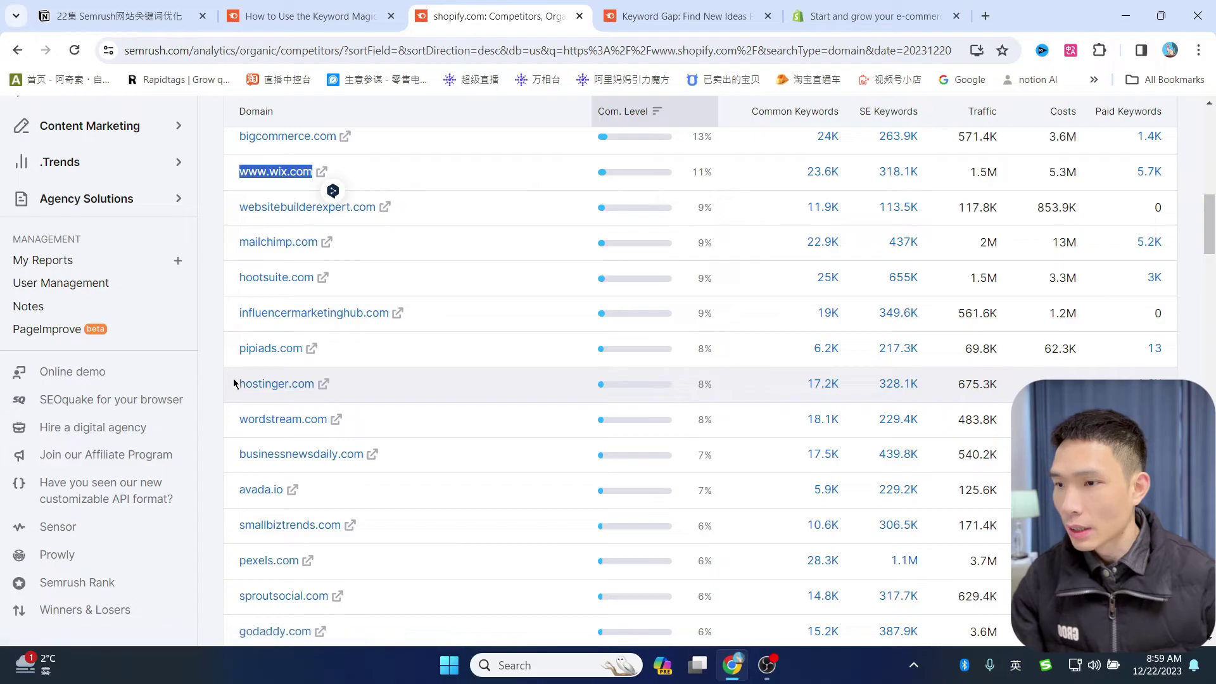
left_click(257, 387)
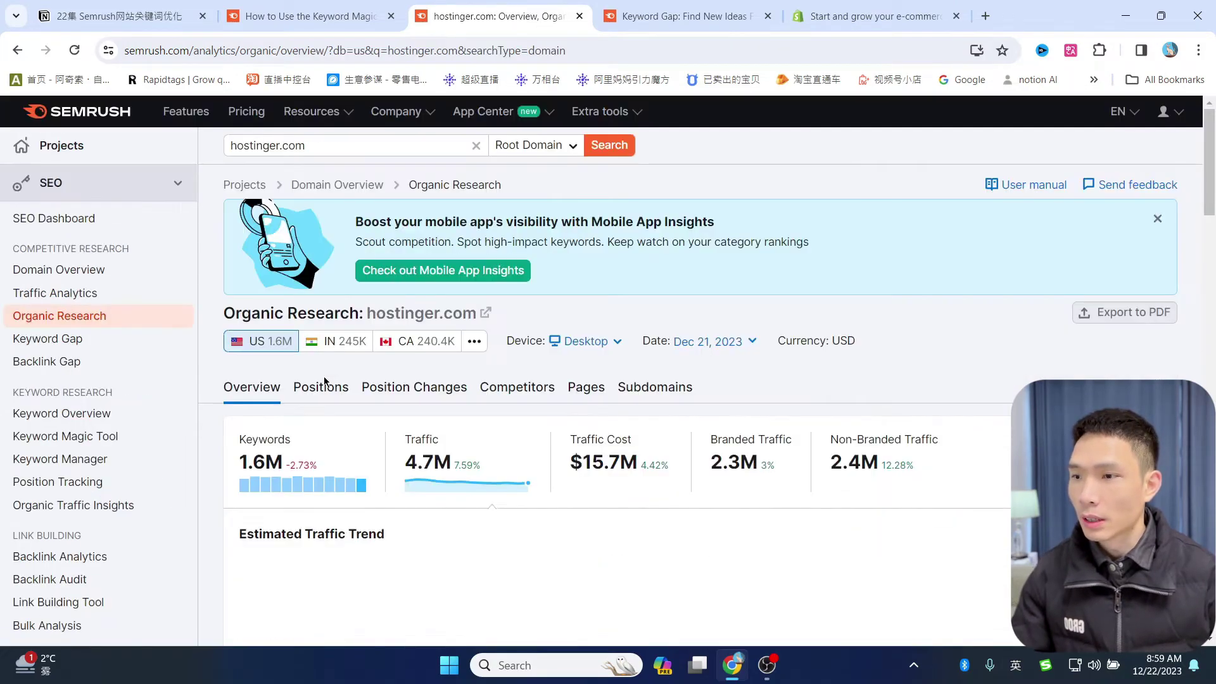
left_click(322, 384)
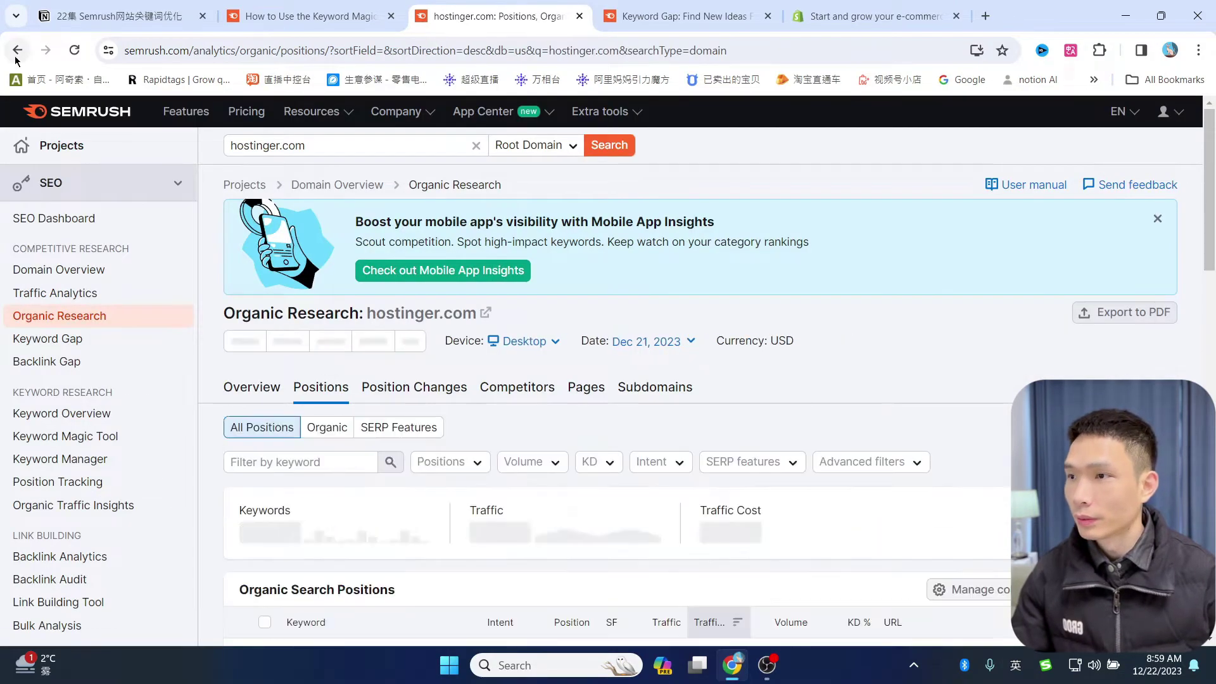
left_click(17, 52)
scroll(537, 243, "down", 3)
left_click(537, 243)
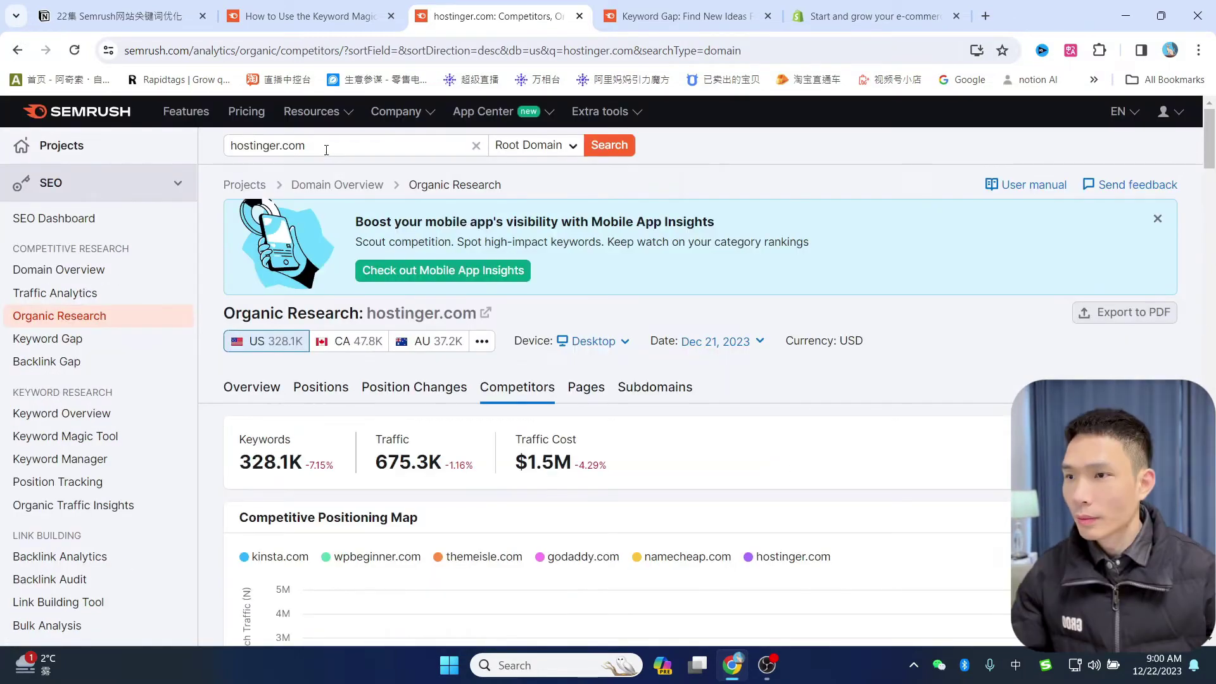
Copy the hostinger.com domain from the report and load that website in the tab showing shopify.com.
left_click(326, 150)
key("ctrl+c")
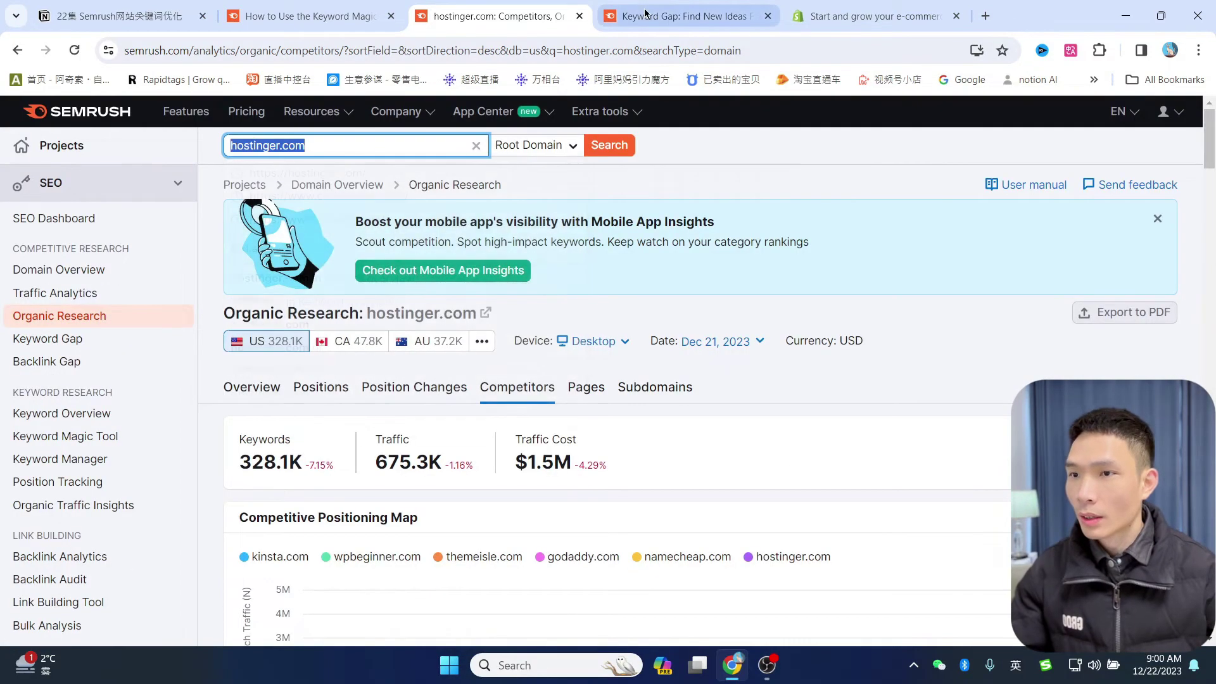
left_click(924, 18)
key("ctrl+v")
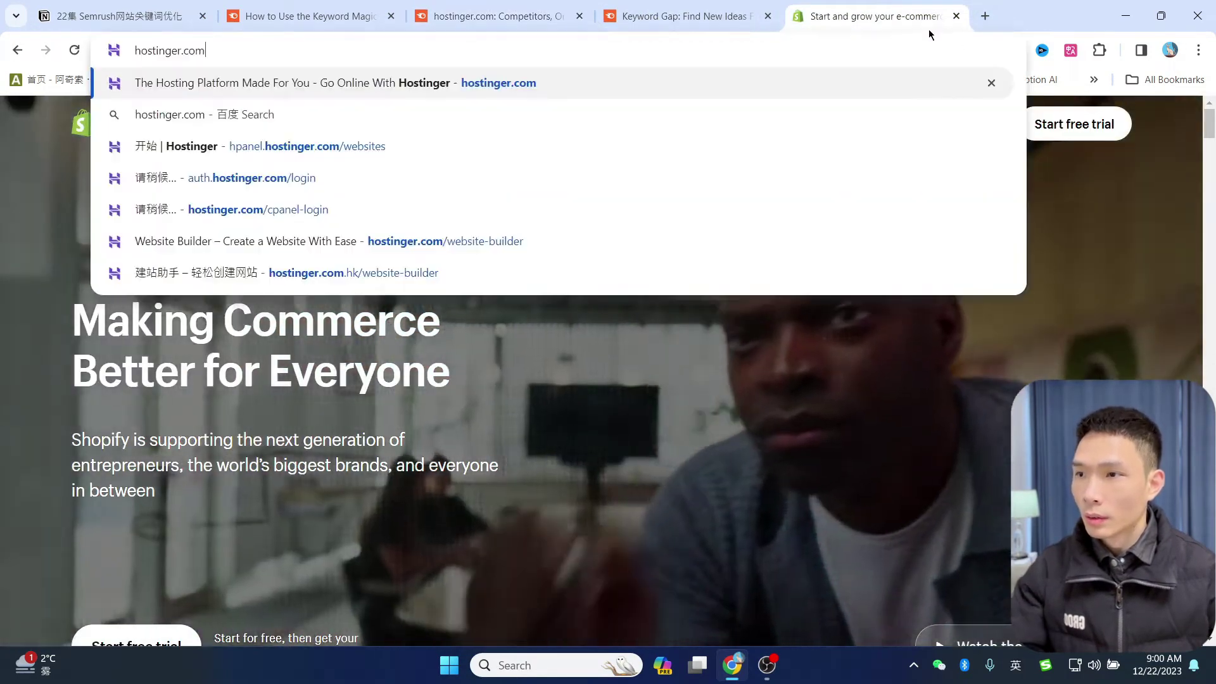
key("Return")
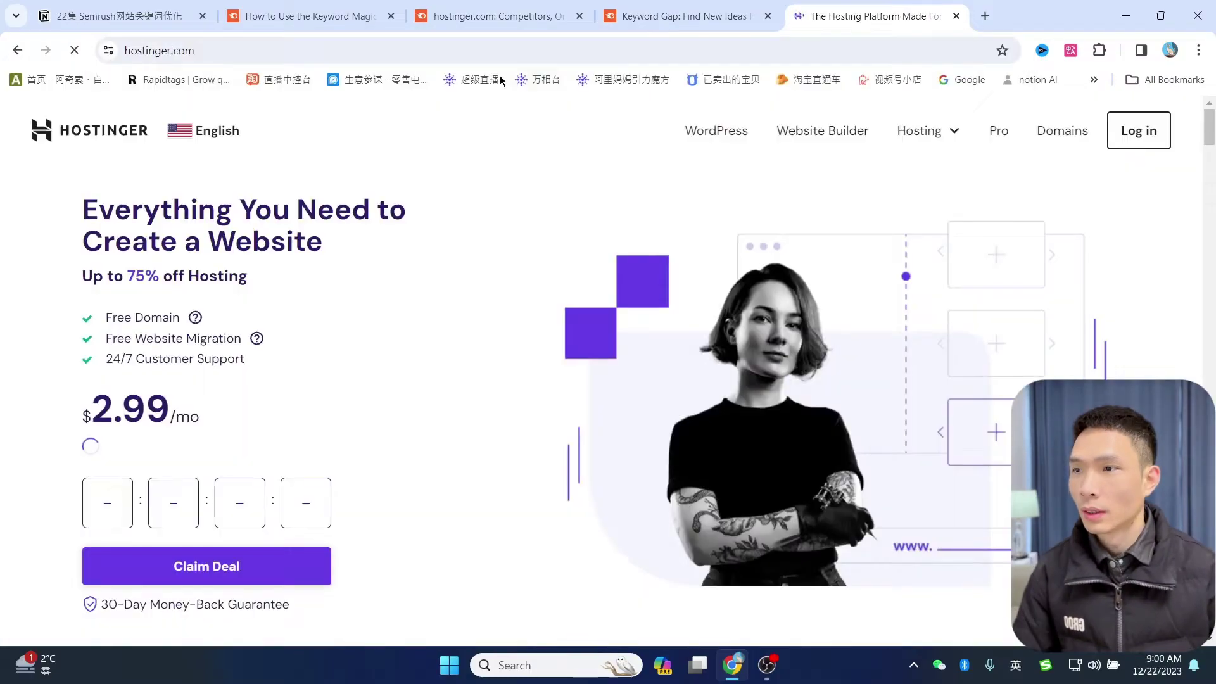
left_click(500, 52)
key("ctrl+c")
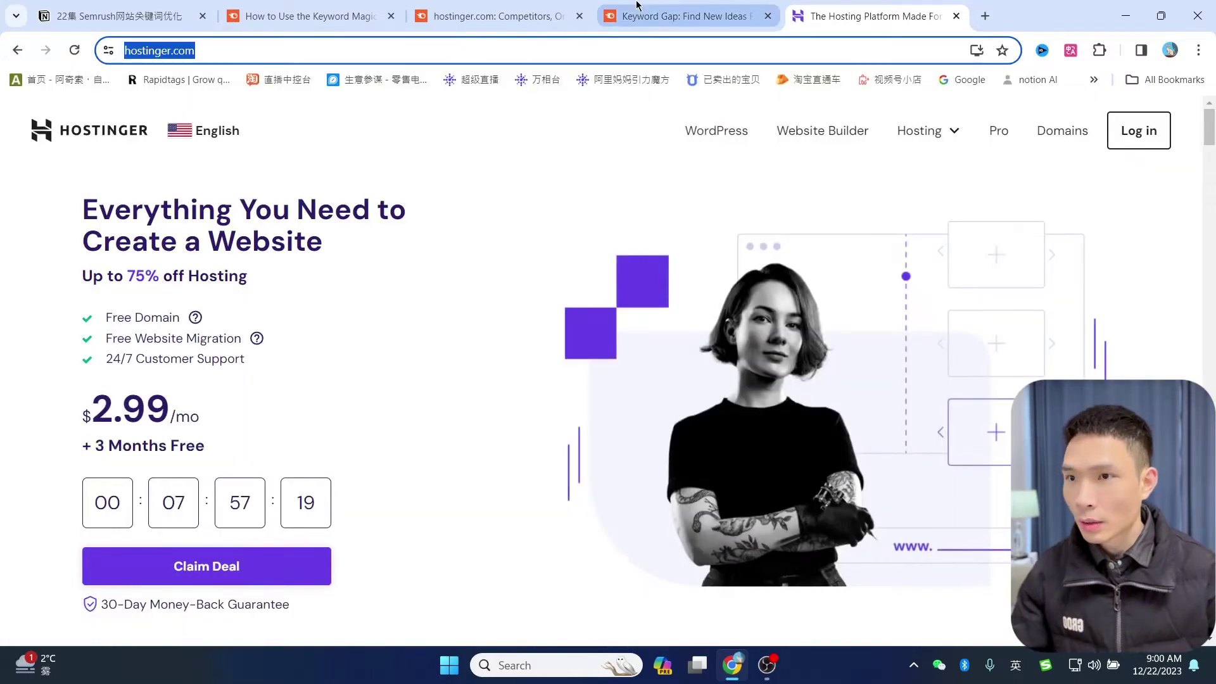
left_click(637, 7)
key("ctrl+v")
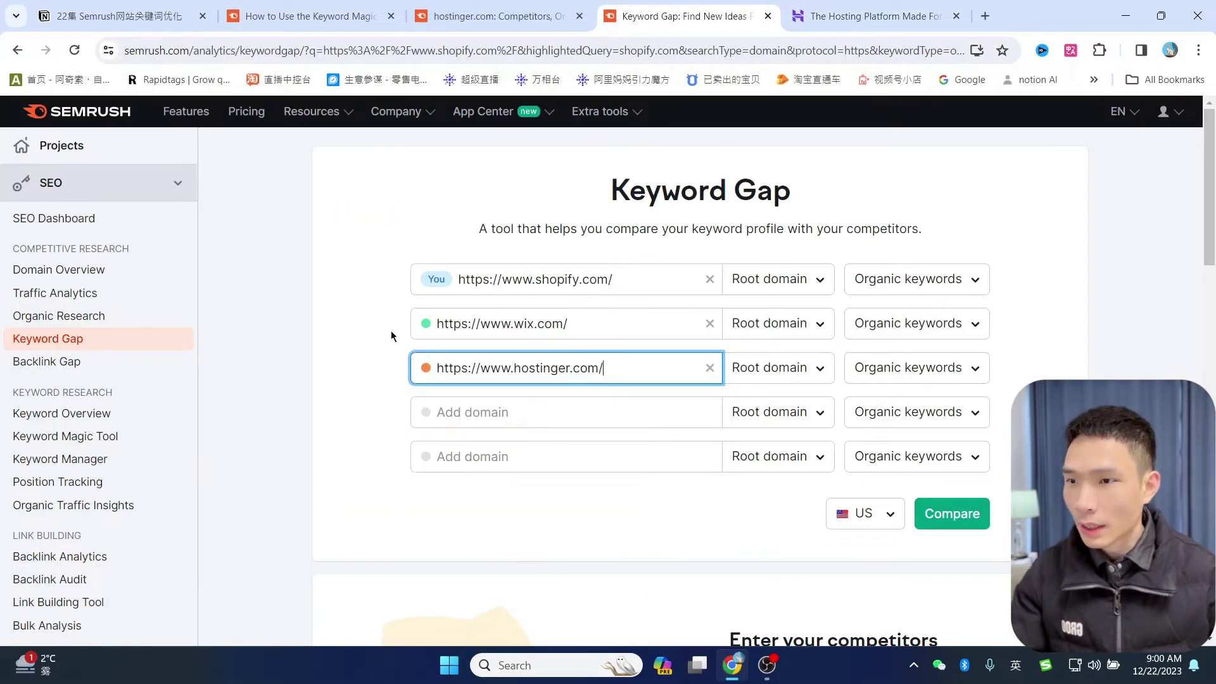
Open the GoDaddy website from hostinger.com's list of organic competitors.
left_click(377, 310)
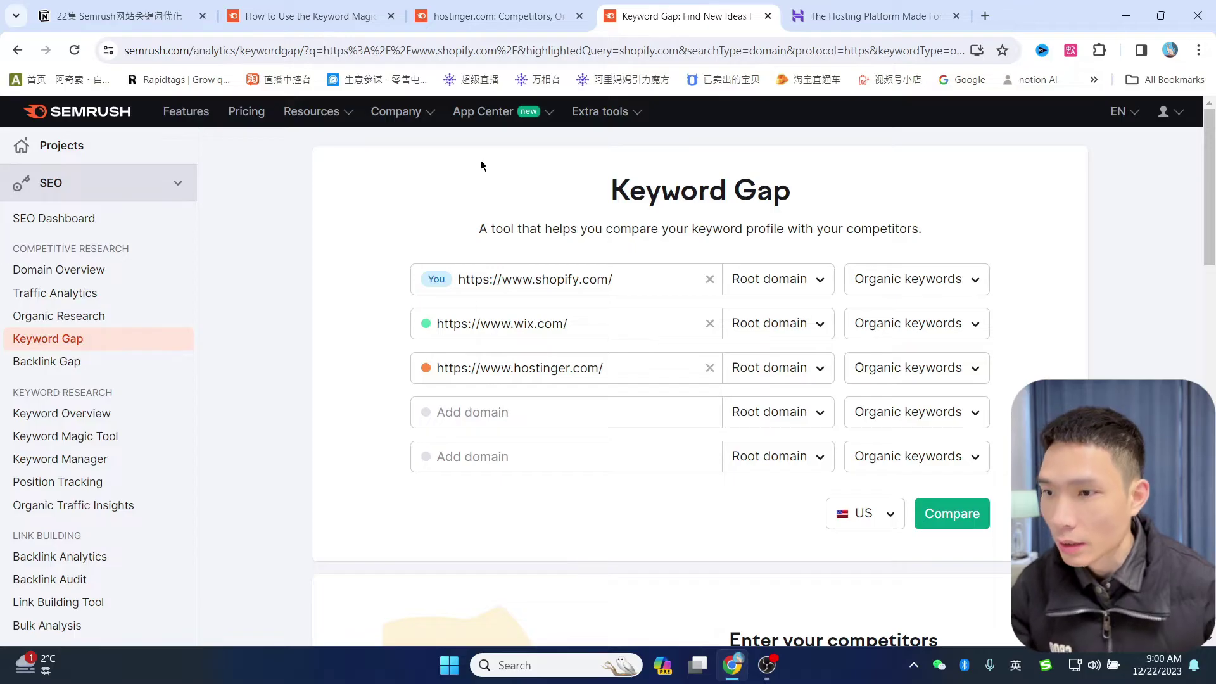
left_click(422, 26)
scroll(930, 325, "down", 4)
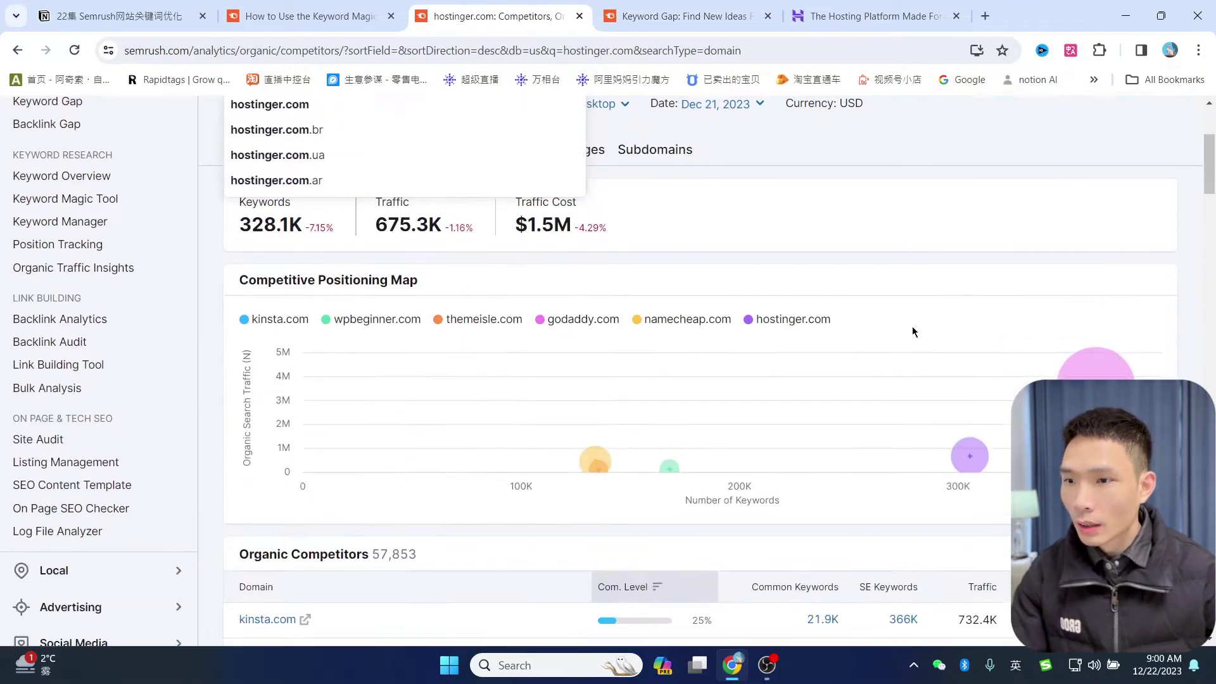
scroll(580, 337, "down", 5)
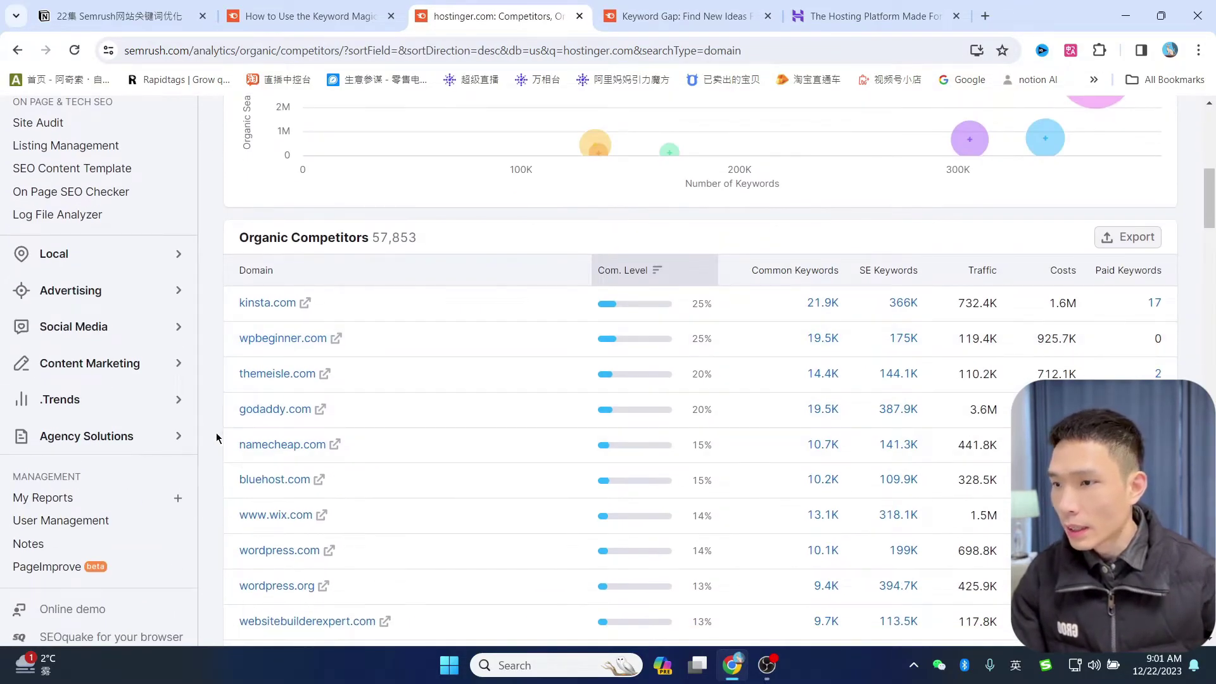
left_click(321, 409)
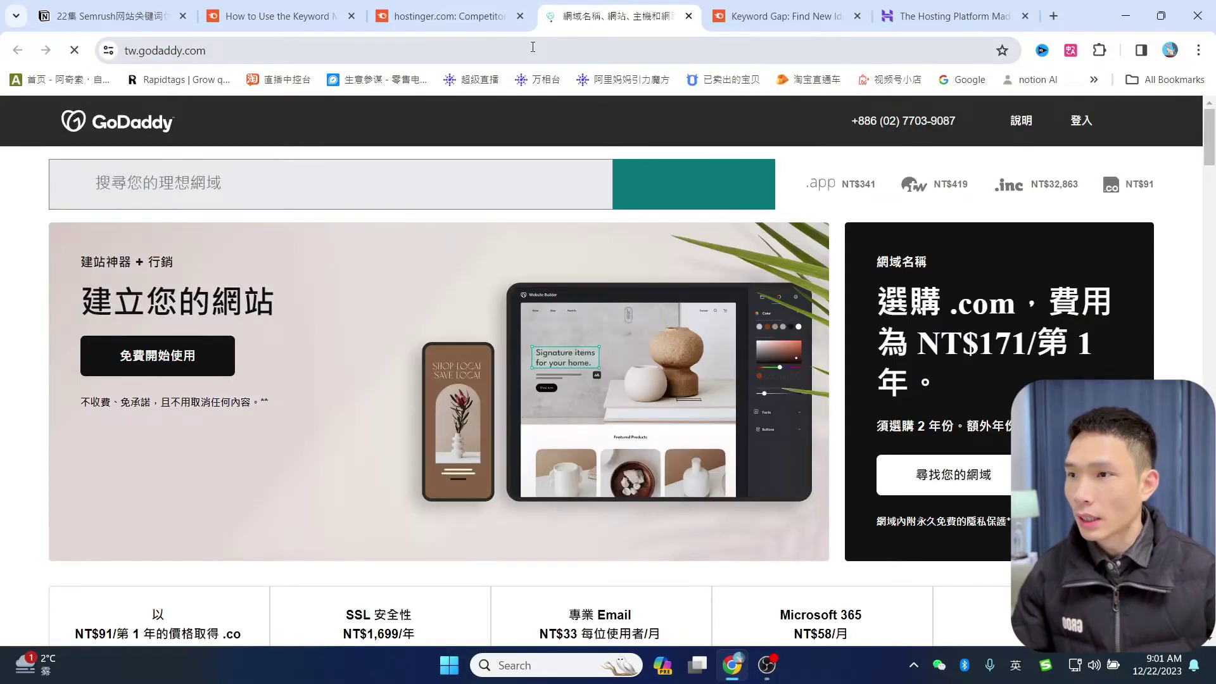
Trim the GoDaddy site's address to godaddy.com and enter that domain as the third competitor in Keyword Gap.
left_click(533, 47)
left_click(178, 50)
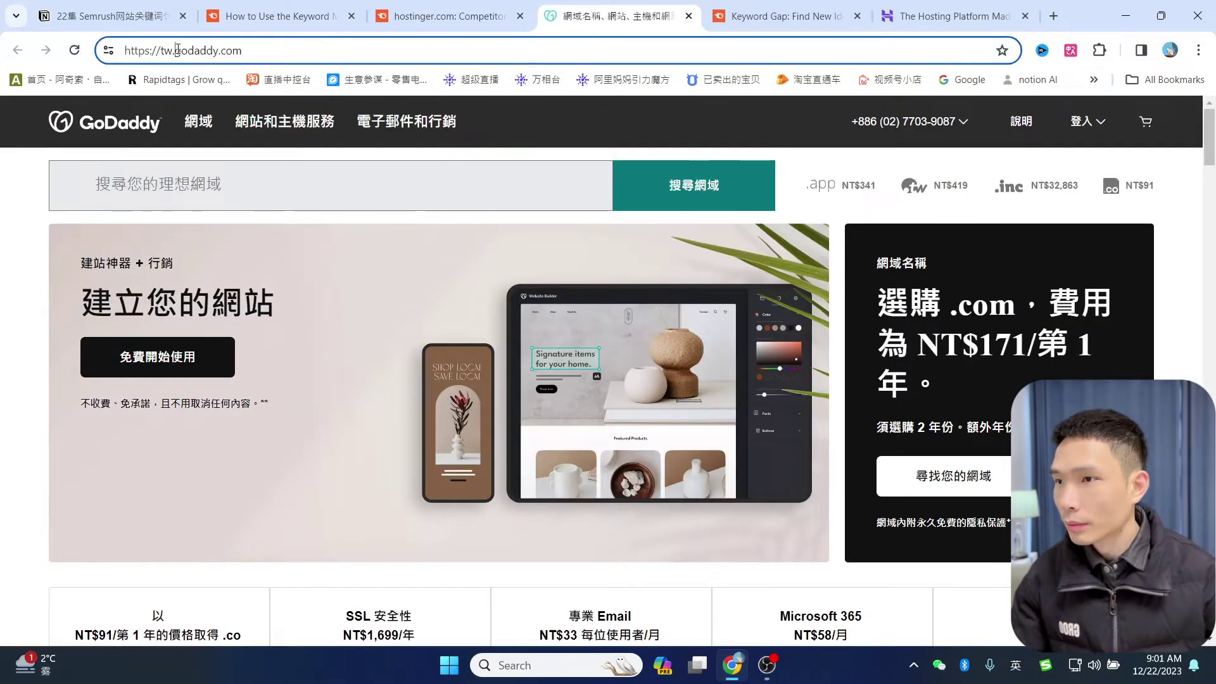
key("BackSpace")
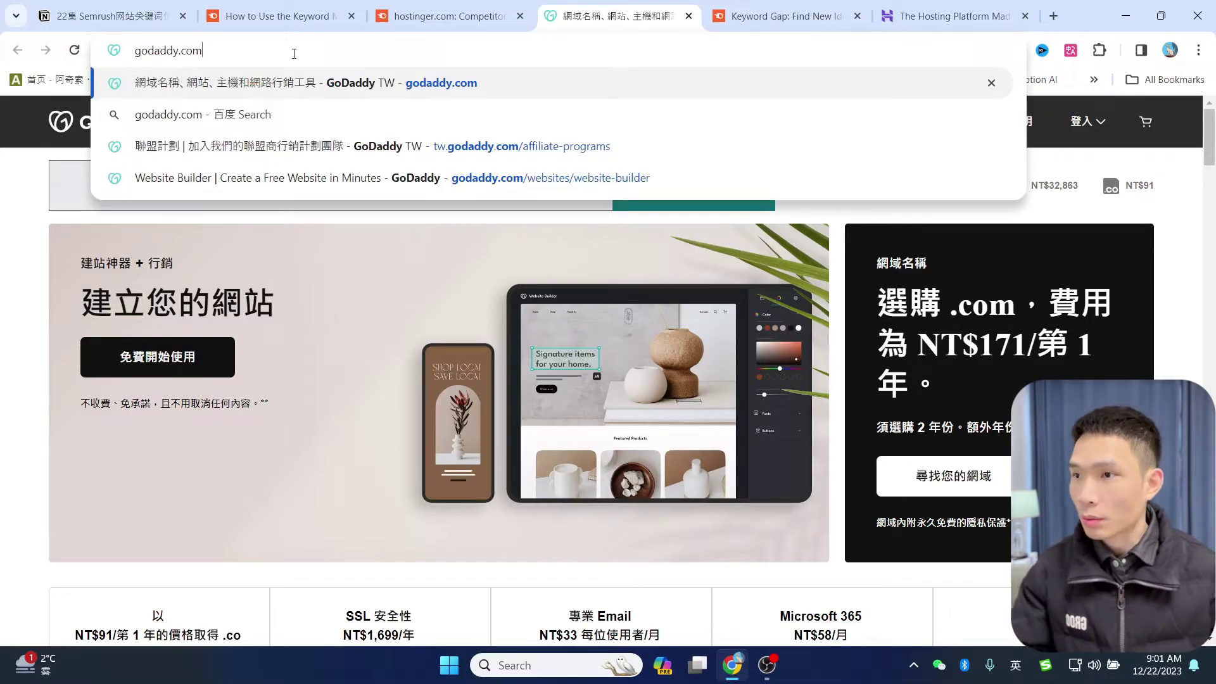
left_click(785, 15)
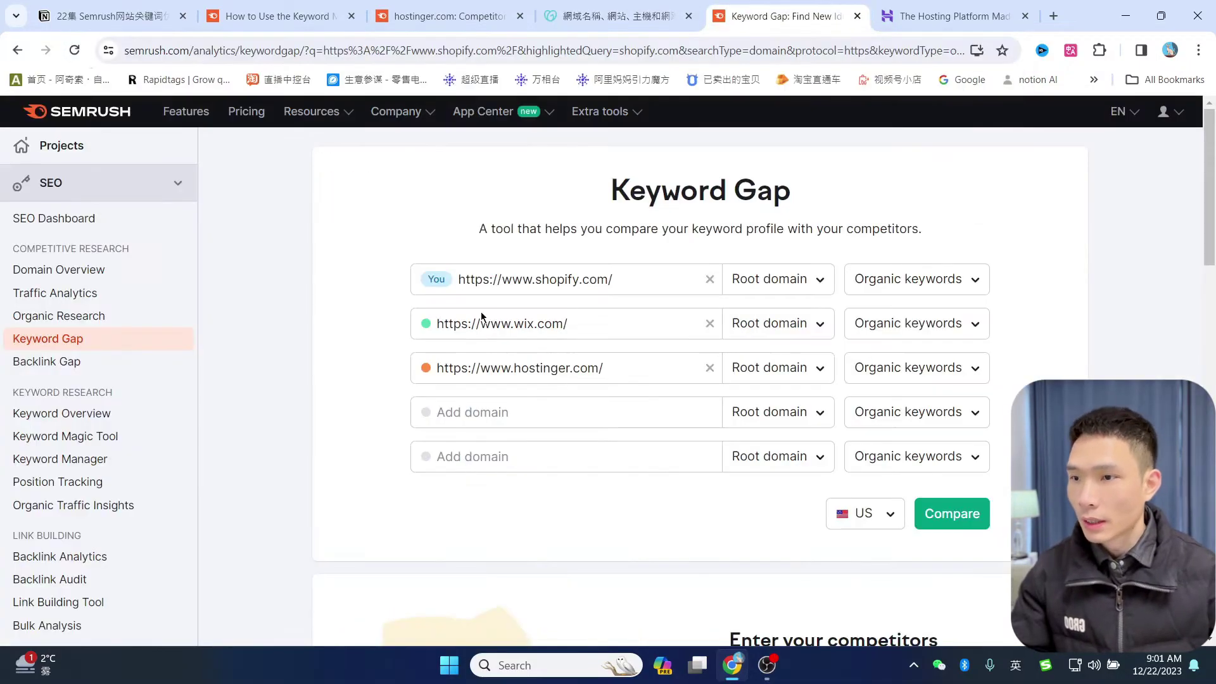
left_click(505, 412)
type("godaddy.com")
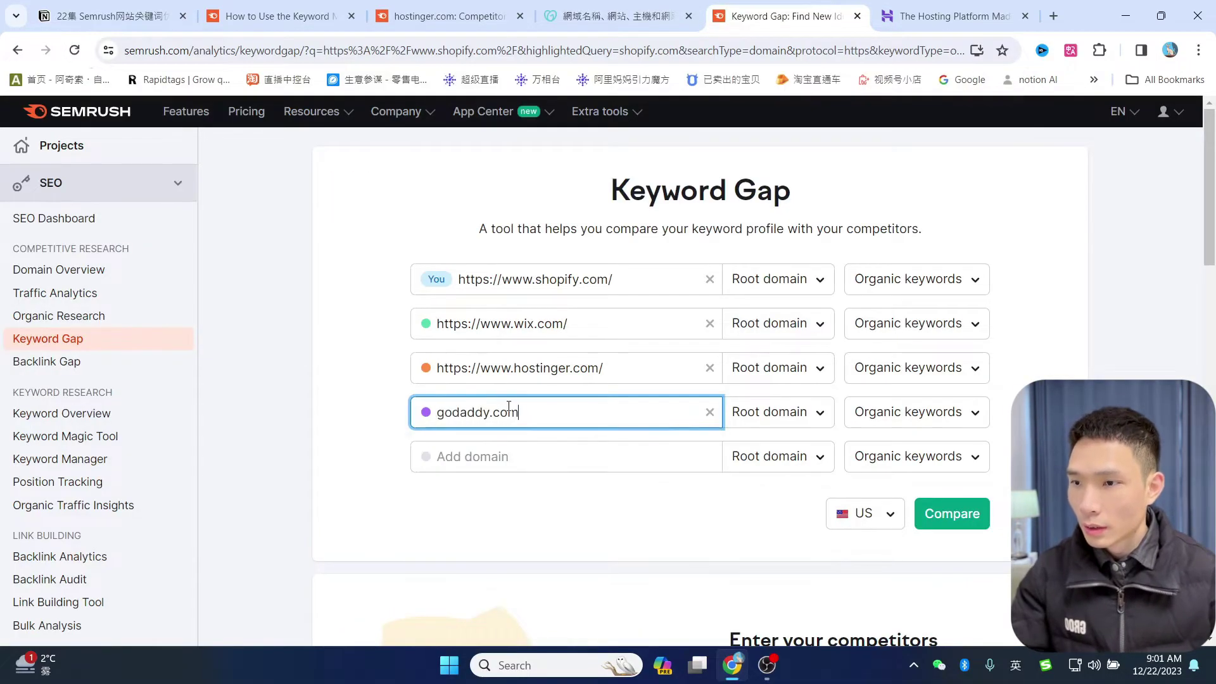
left_click(362, 372)
left_click(438, 410)
left_click_drag(483, 366, 437, 366)
key("ctrl+c")
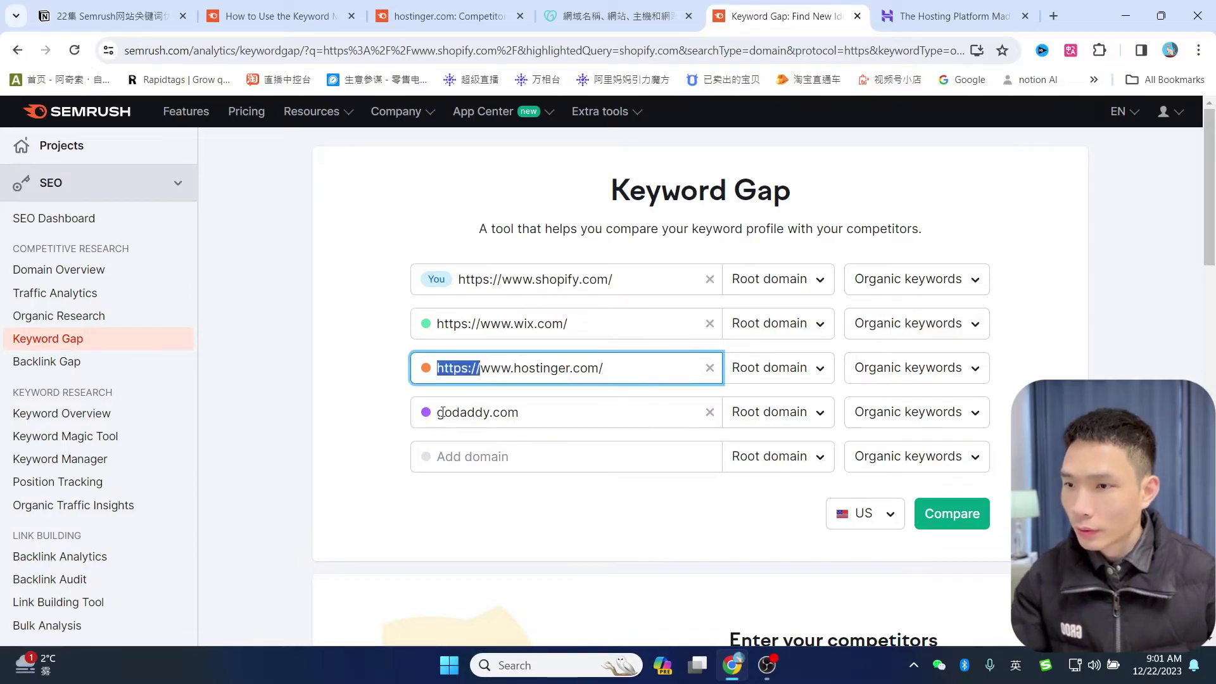
left_click(440, 413)
key("ctrl+v")
left_click(420, 347)
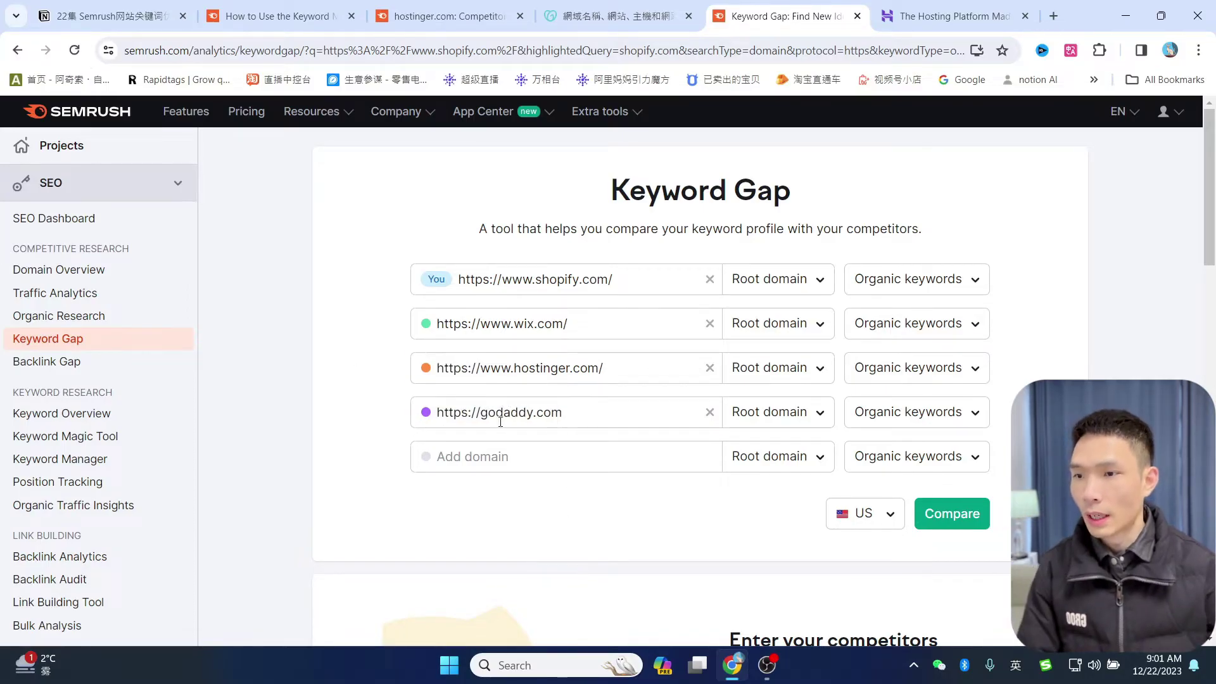
left_click(480, 412)
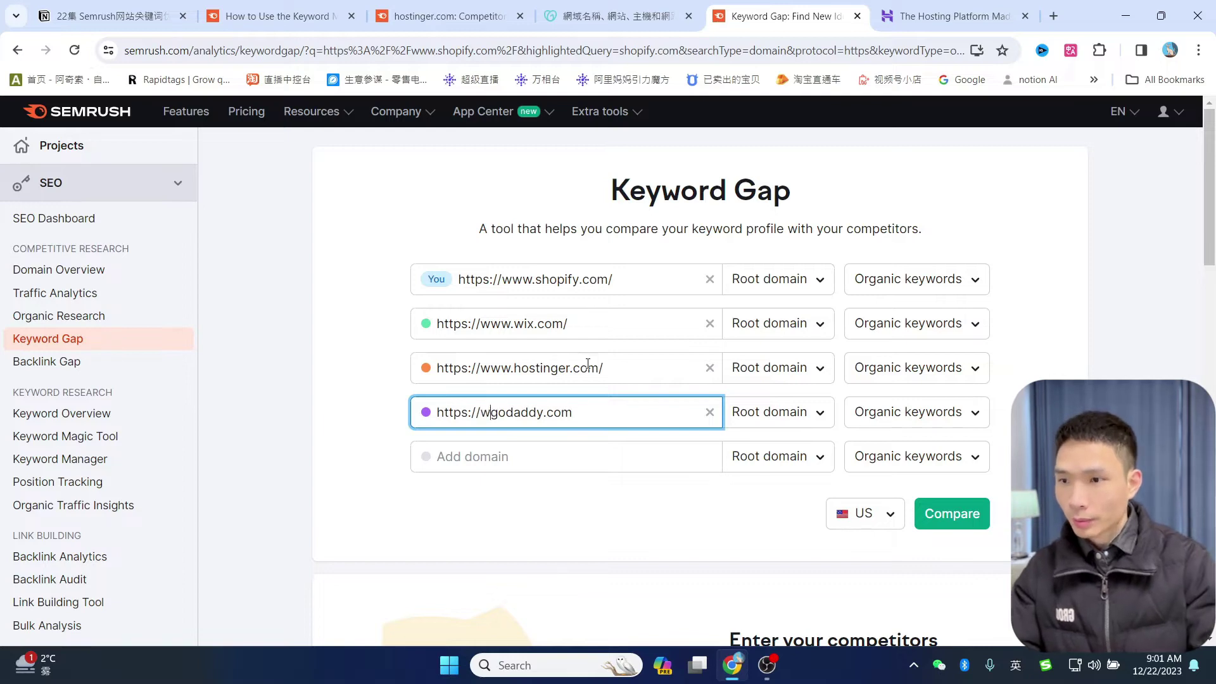
Close the GoDaddy website and open the bluehost.com website from hostinger.com's organic competitors list.
left_click(578, 16)
left_click(447, 16)
left_click(688, 16)
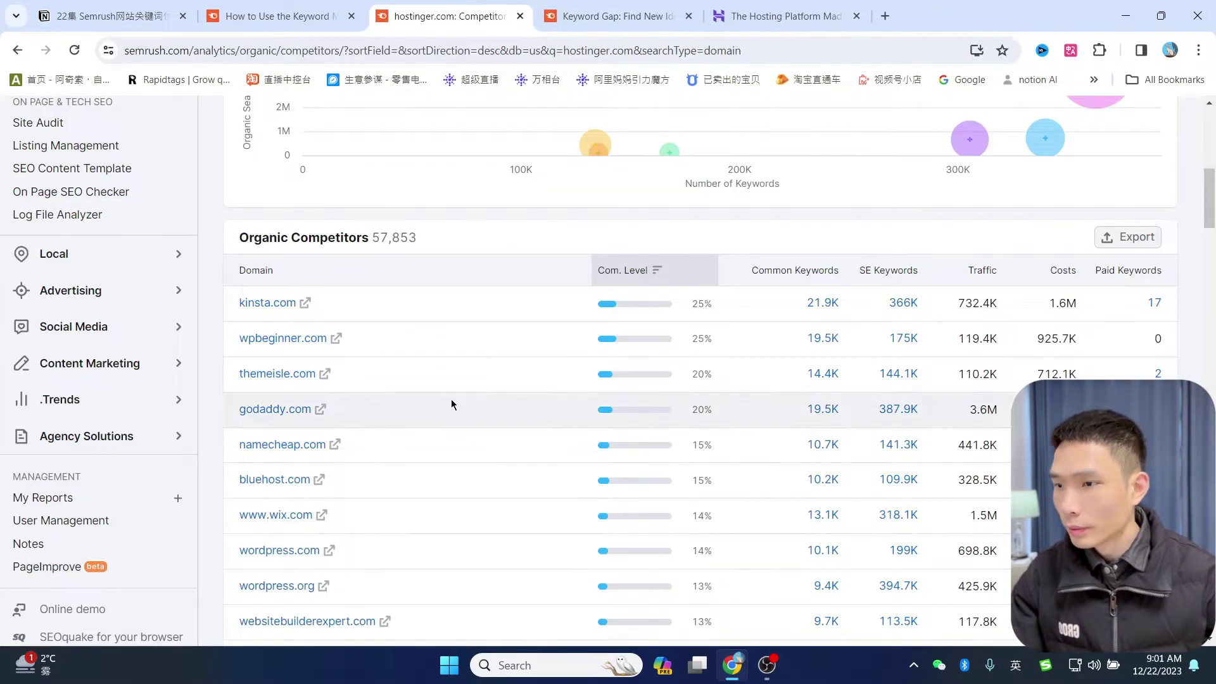
scroll(317, 406, "down", 1)
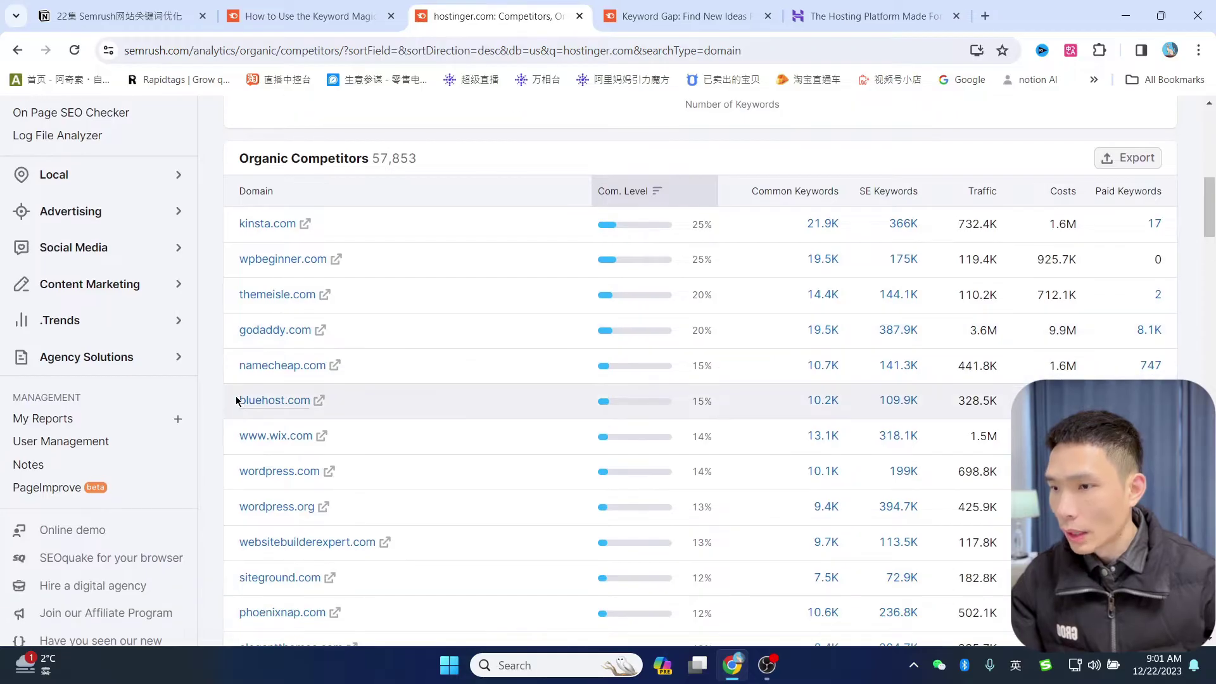
left_click(319, 401)
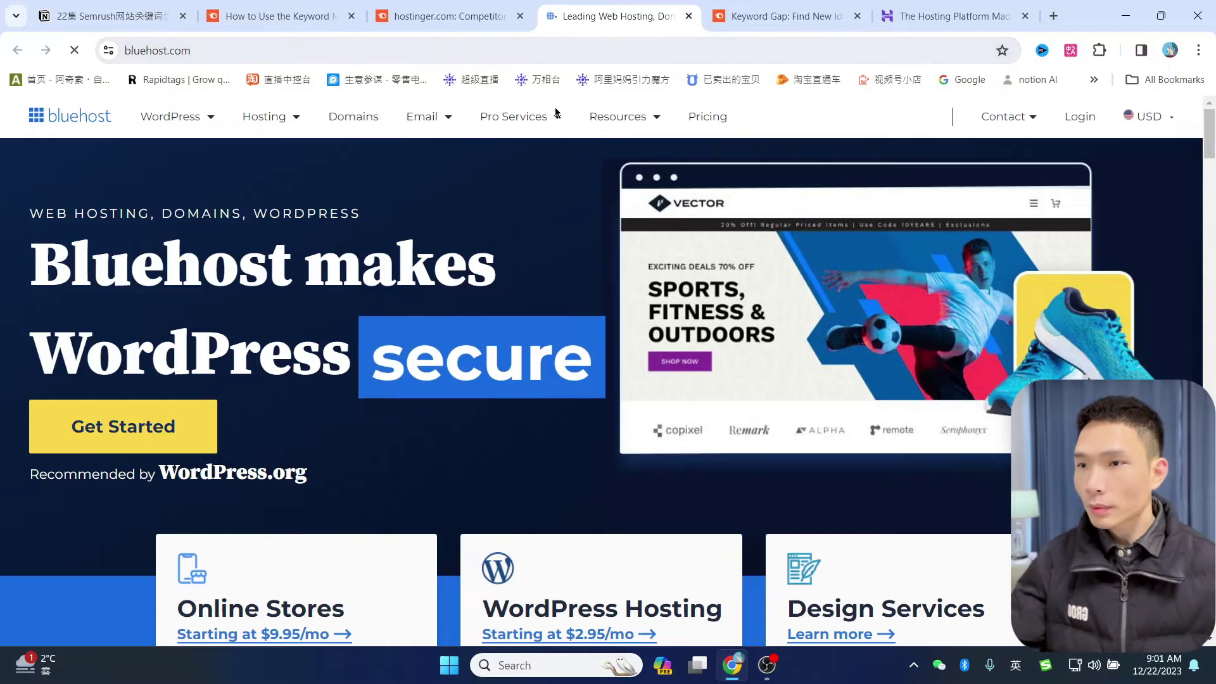
left_click(561, 51)
key("ctrl+c")
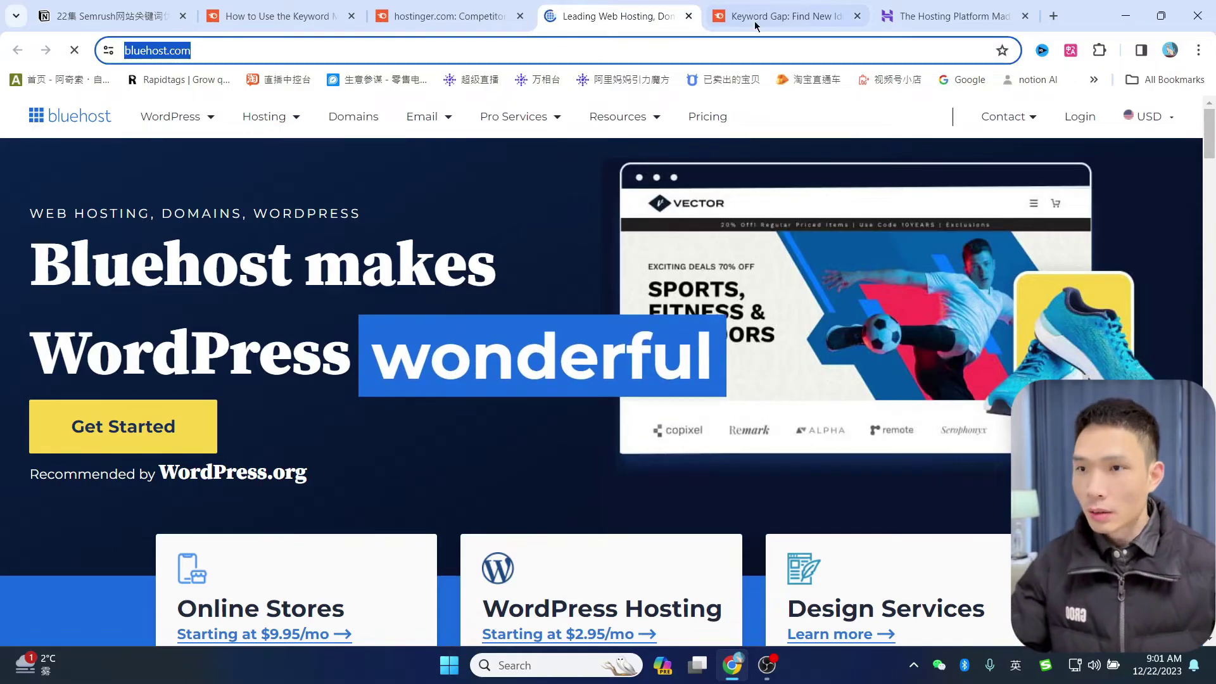
left_click(783, 15)
left_click(540, 458)
key("ctrl+v")
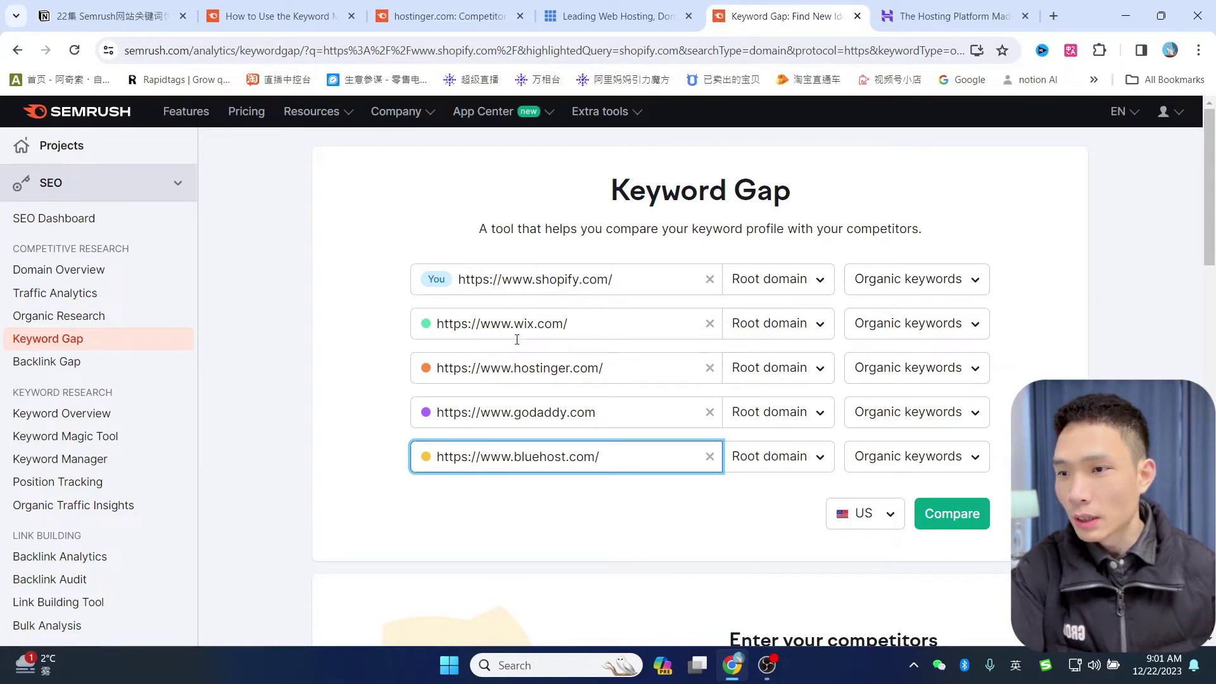
left_click(1113, 311)
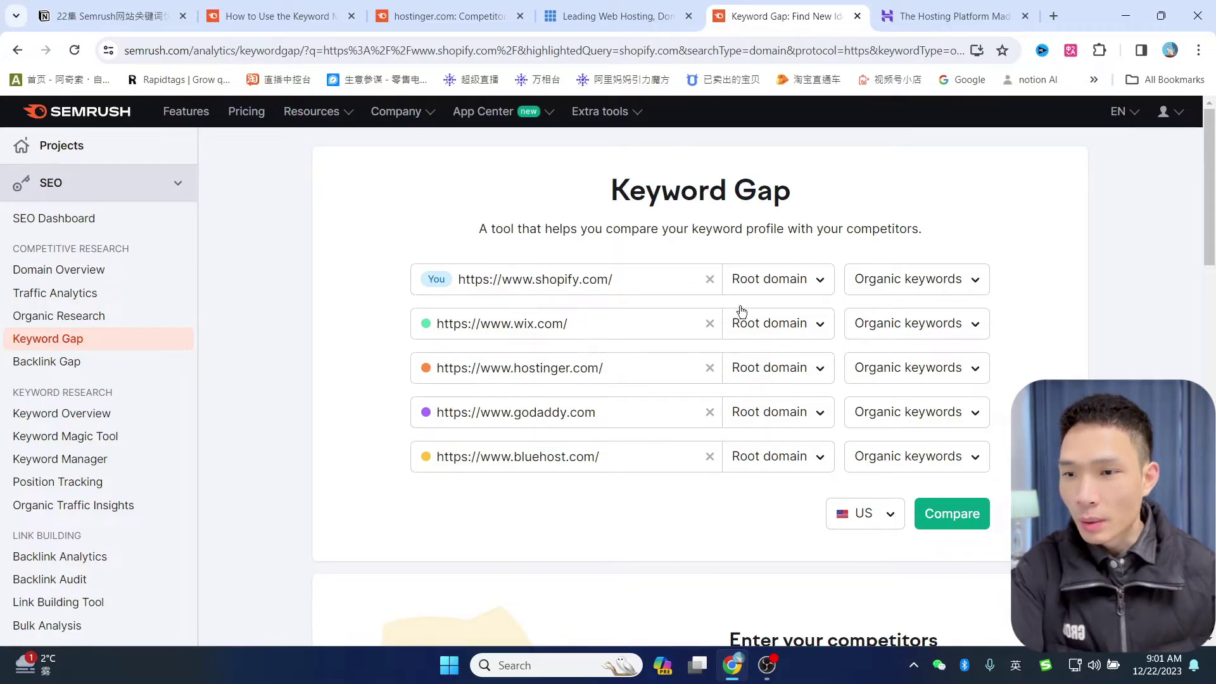
Look over the available country databases, keep US, and run the organic keyword comparison of the five domains.
left_click(883, 515)
scroll(885, 516, "down", 3)
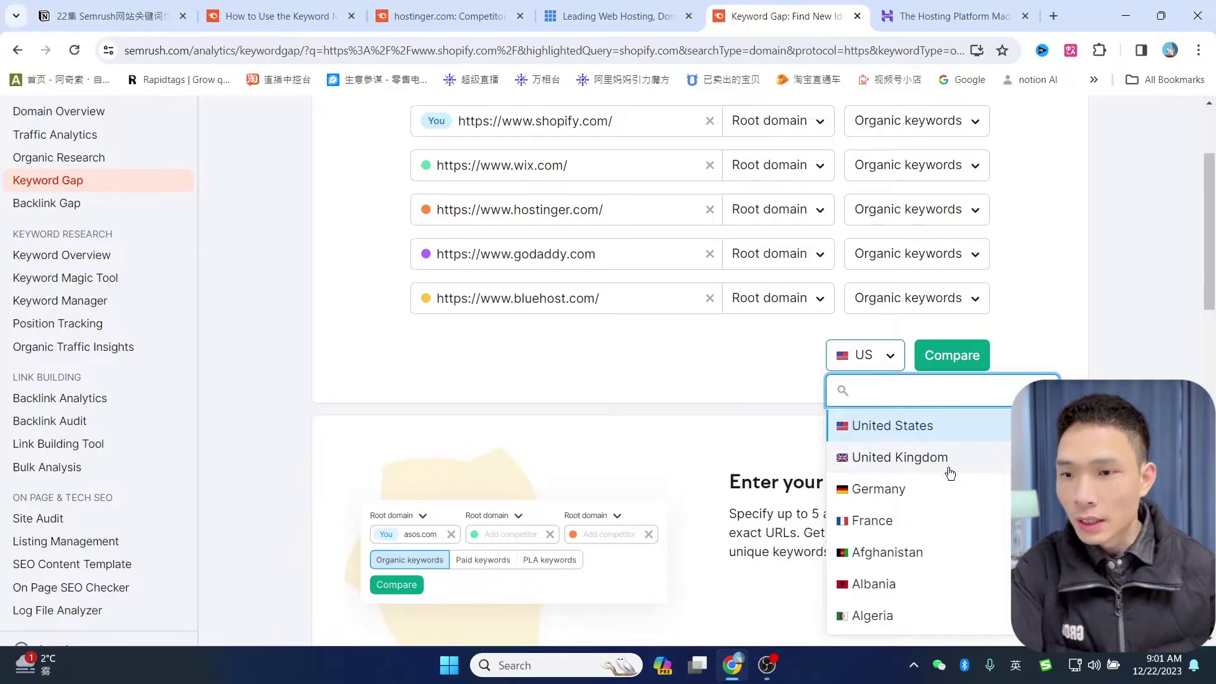
left_click(1051, 300)
scroll(1051, 300, "up", 3)
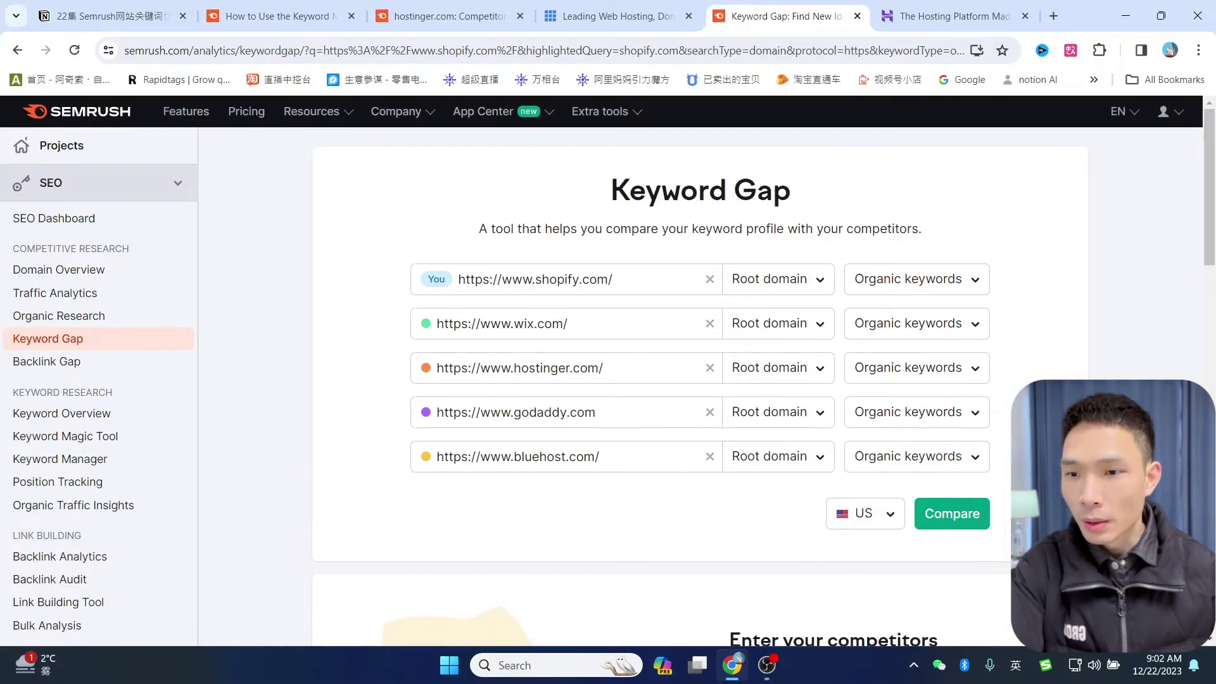
left_click(951, 515)
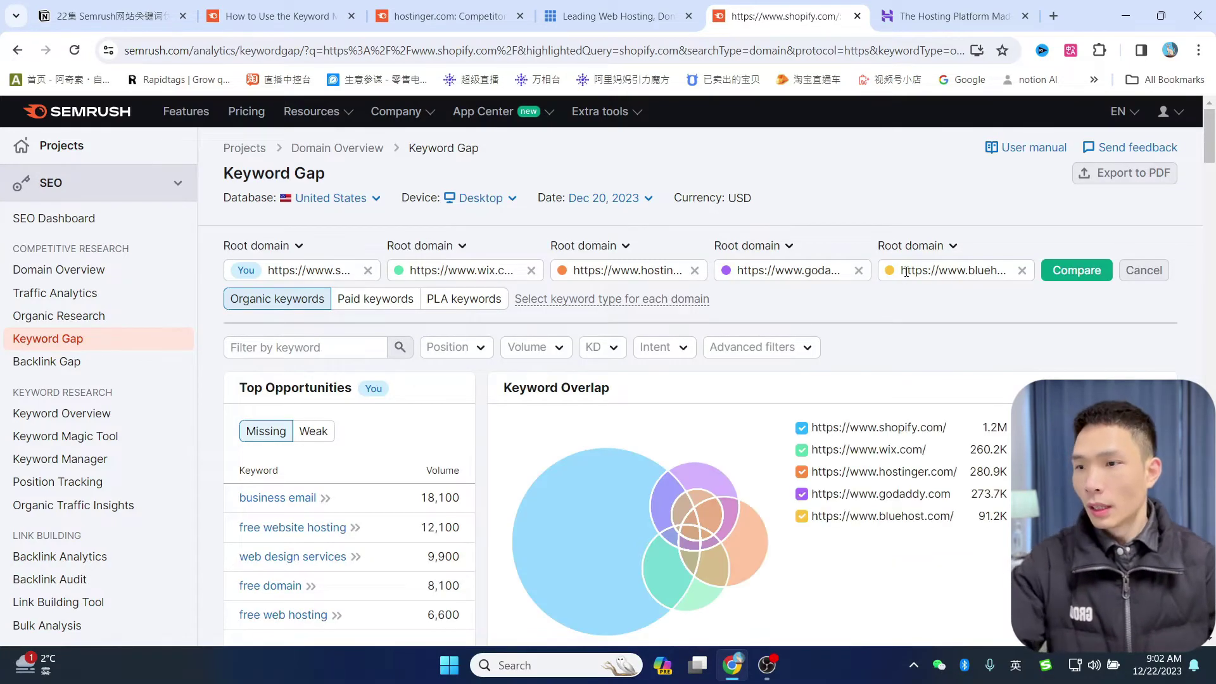
Examine the Keyword Gap results, focusing on the top opportunities and the Keyword Overlap diagram of the five domains.
scroll(801, 228, "down", 8)
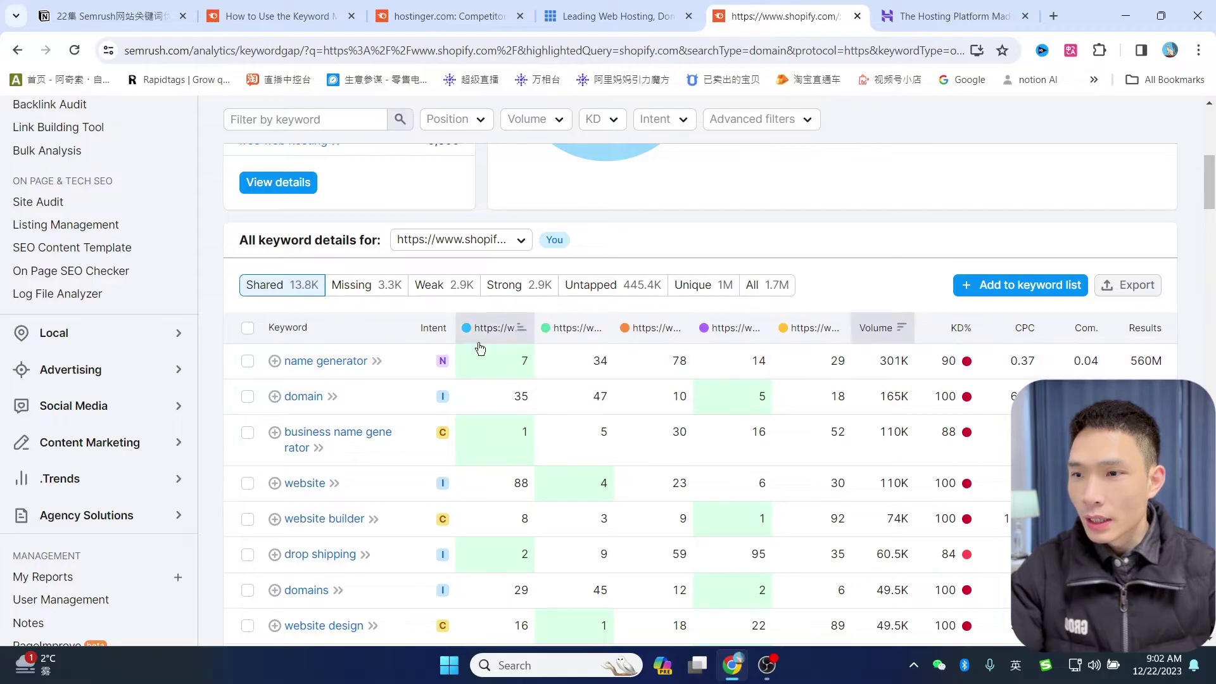
scroll(823, 254, "up", 8)
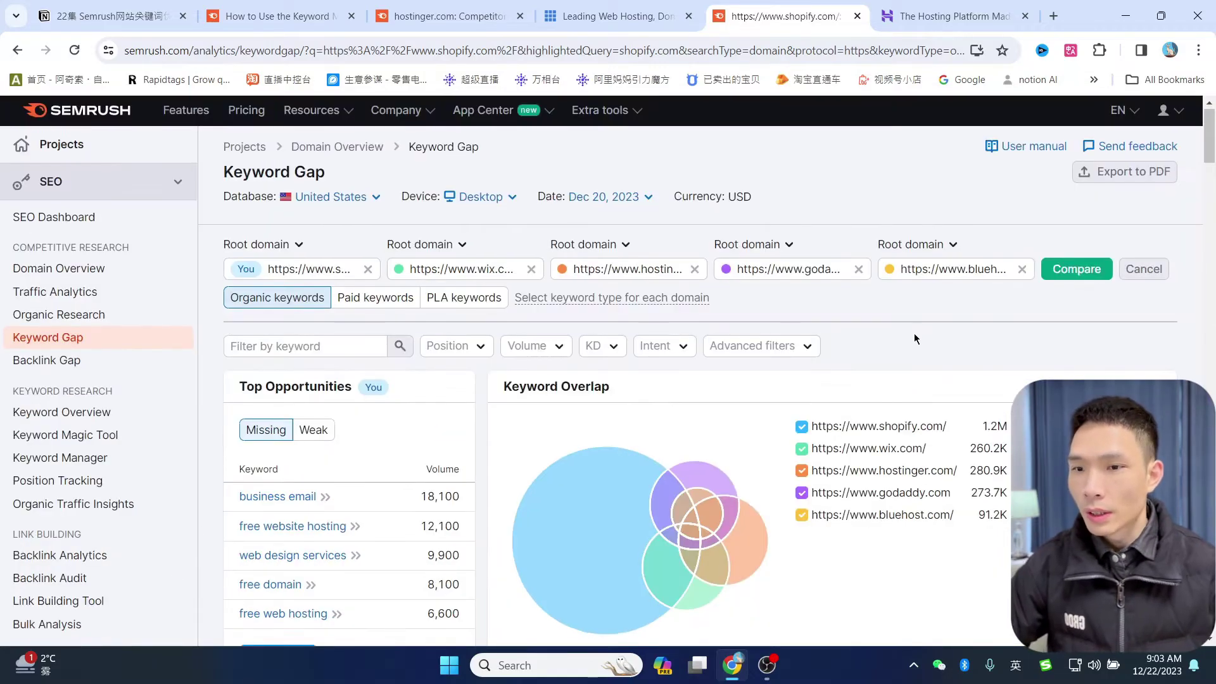
scroll(914, 333, "down", 3)
scroll(882, 405, "down", 1)
scroll(800, 383, "up", 1)
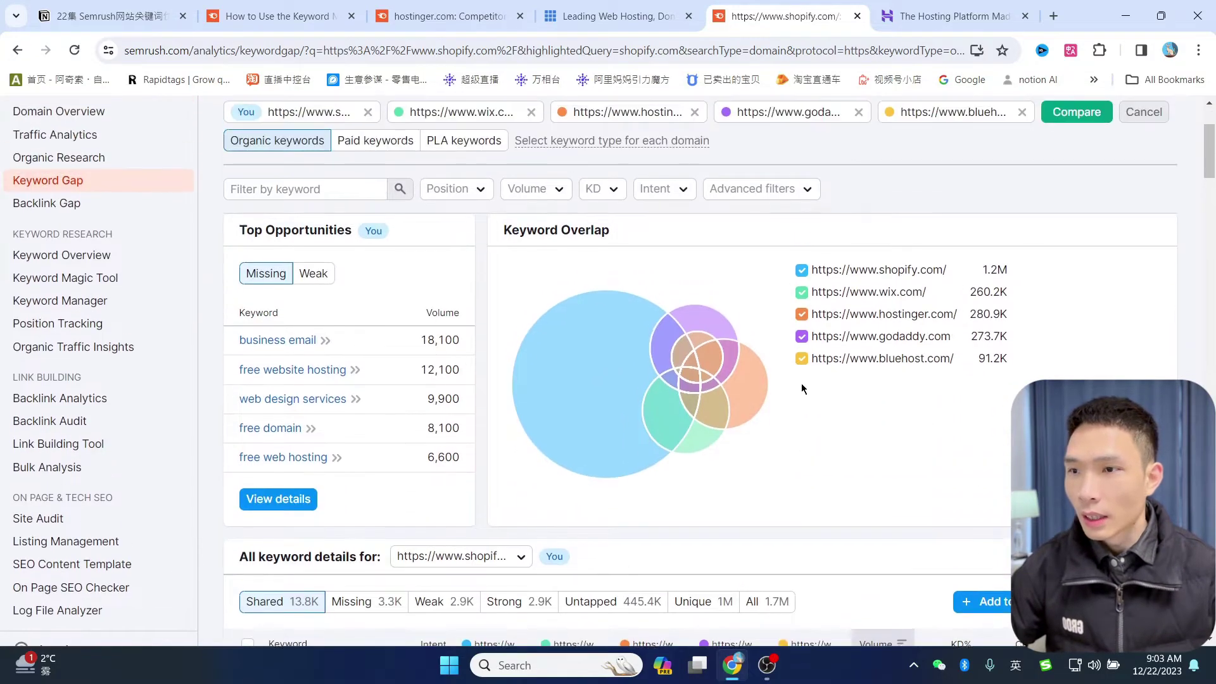
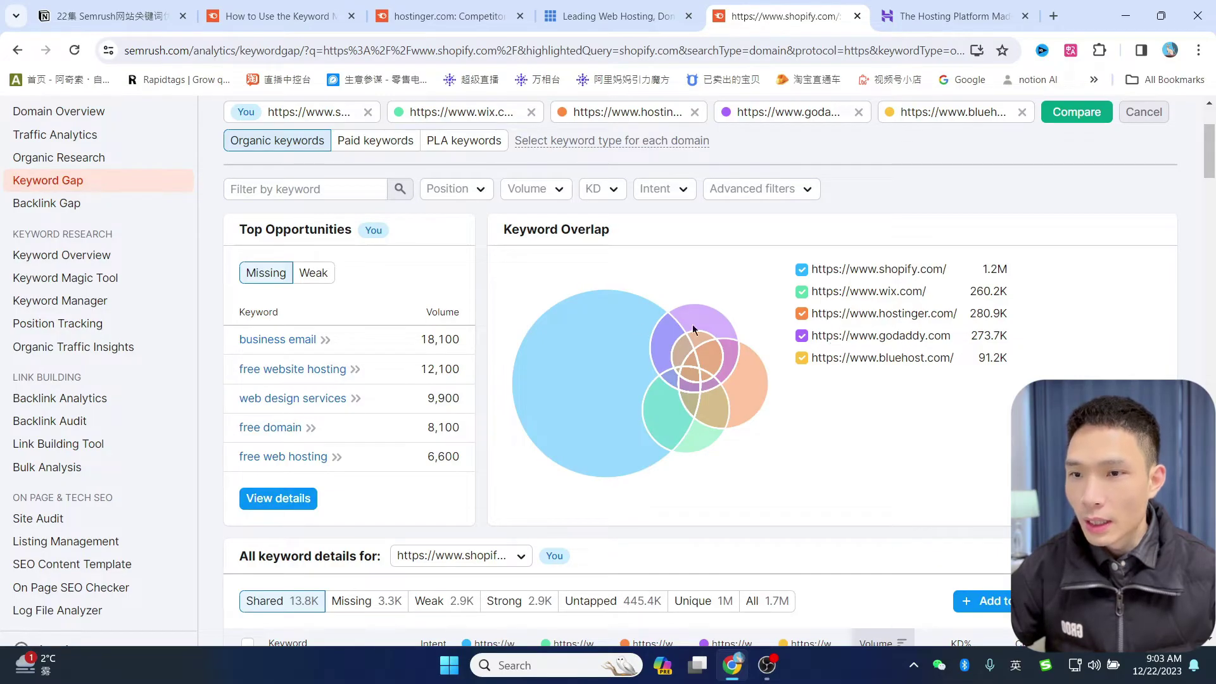
mouse_move(581, 345)
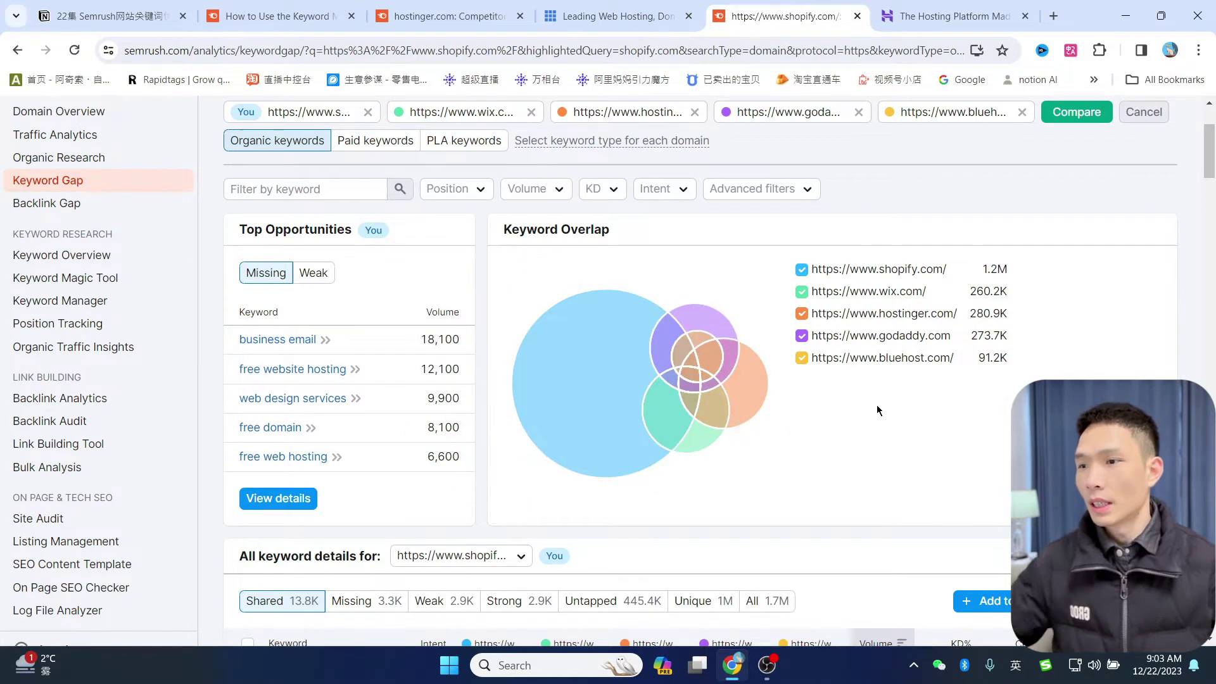
Examine the shared keywords table, comparing the five domains' ranking positions for keywords such as "name generator".
scroll(878, 411, "down", 5)
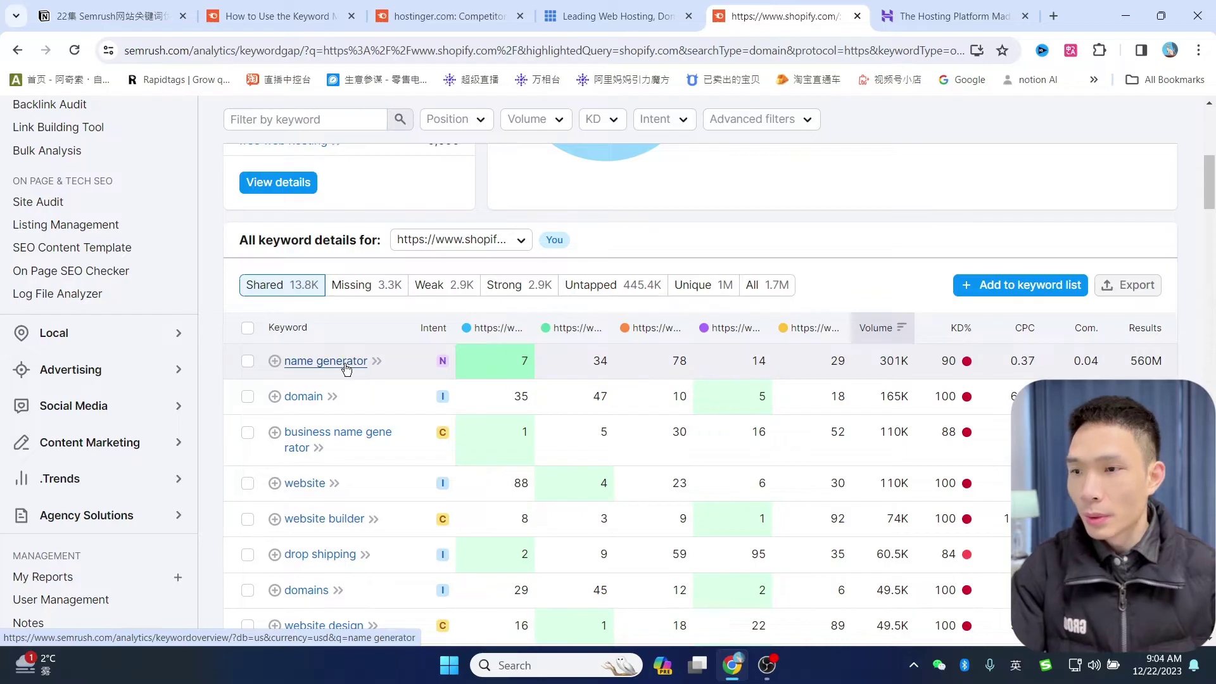
scroll(551, 406, "up", 1)
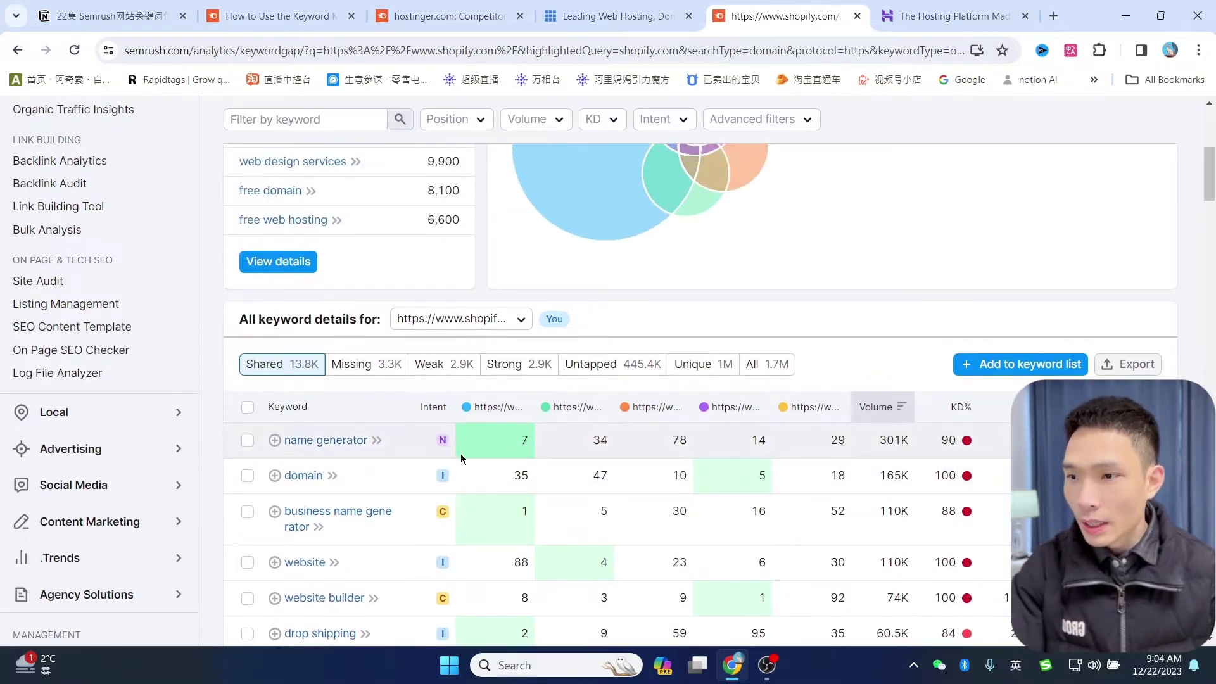
mouse_move(441, 443)
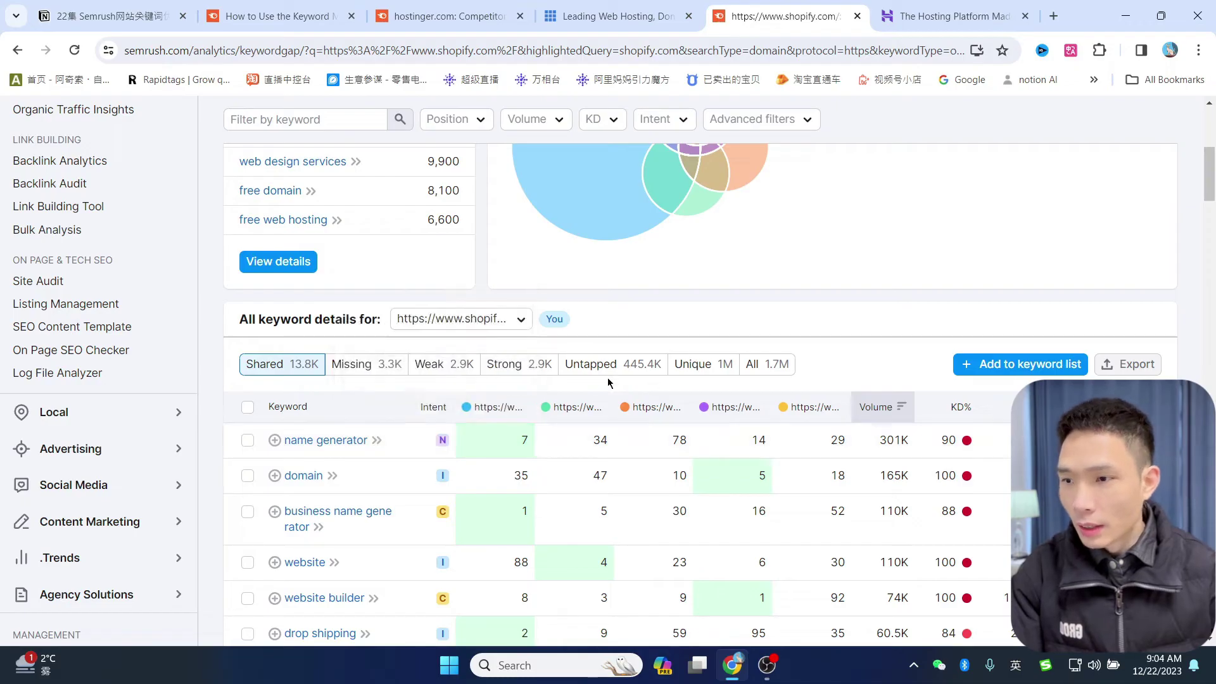
mouse_move(483, 413)
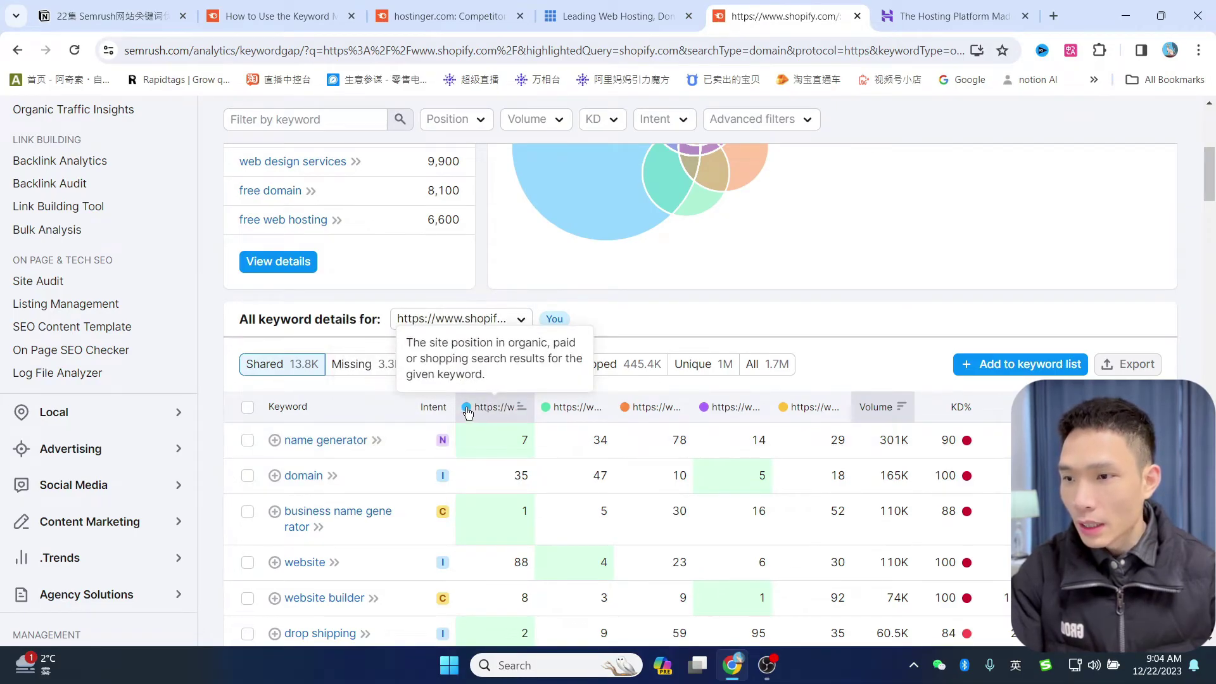
scroll(467, 413, "up", 3)
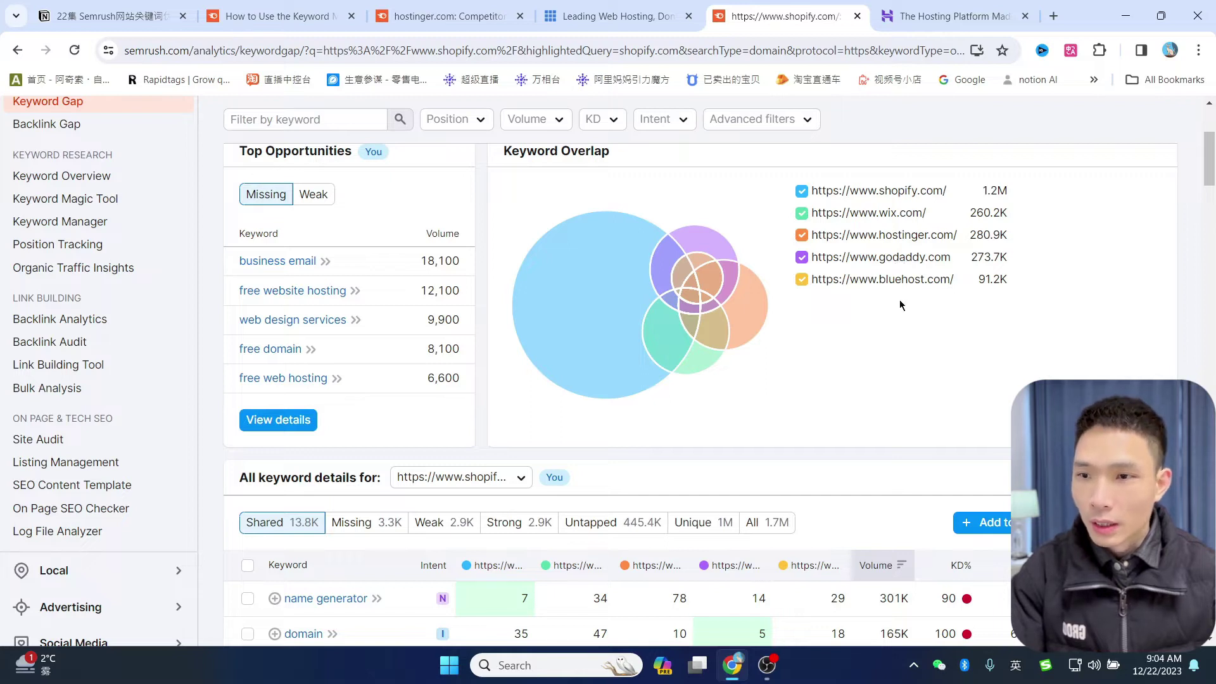
mouse_move(783, 575)
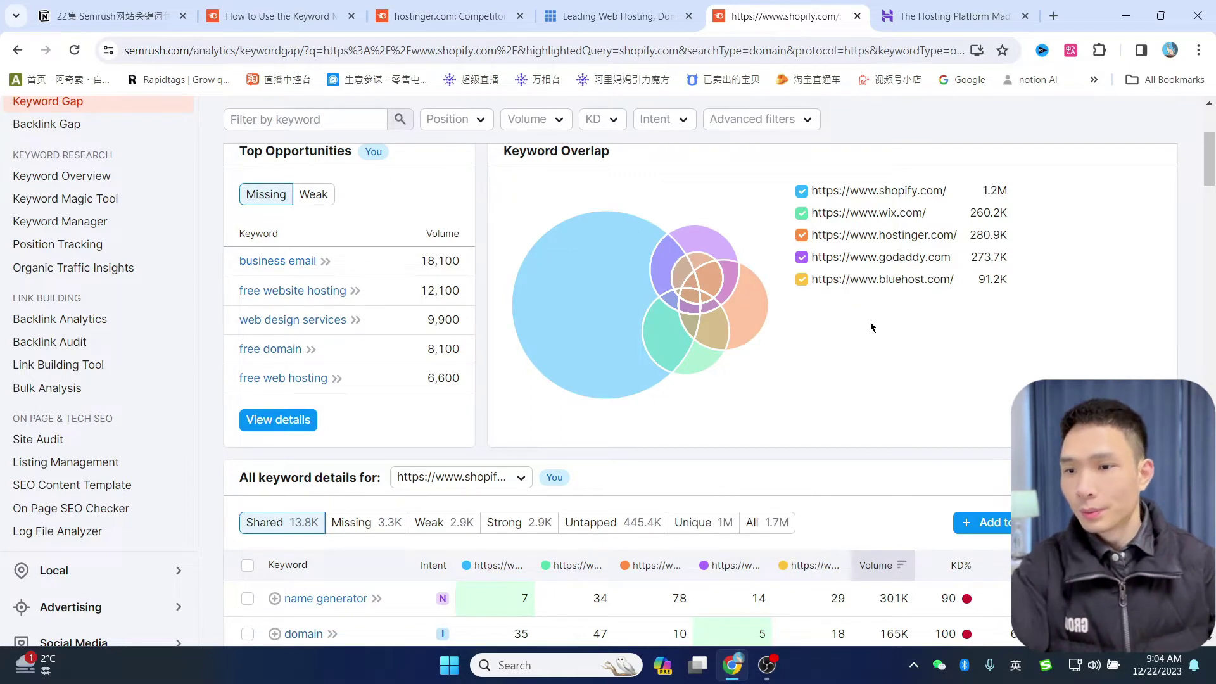
scroll(870, 321, "down", 4)
scroll(578, 440, "up", 1)
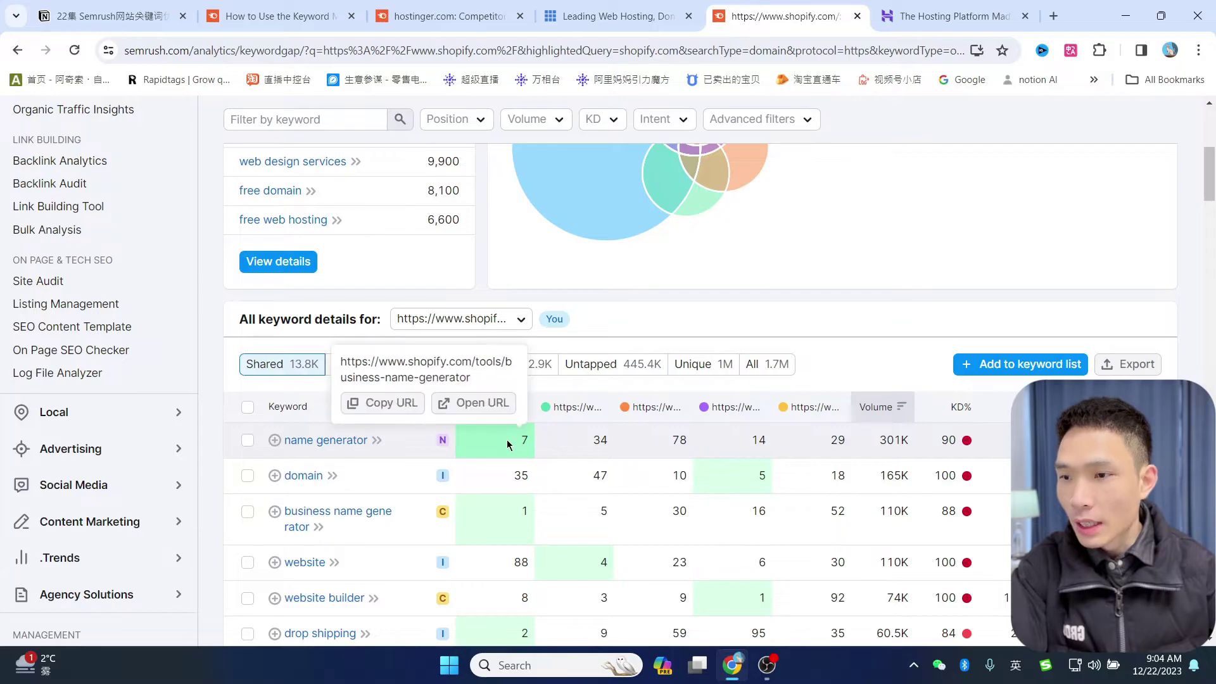
scroll(811, 407, "up", 2)
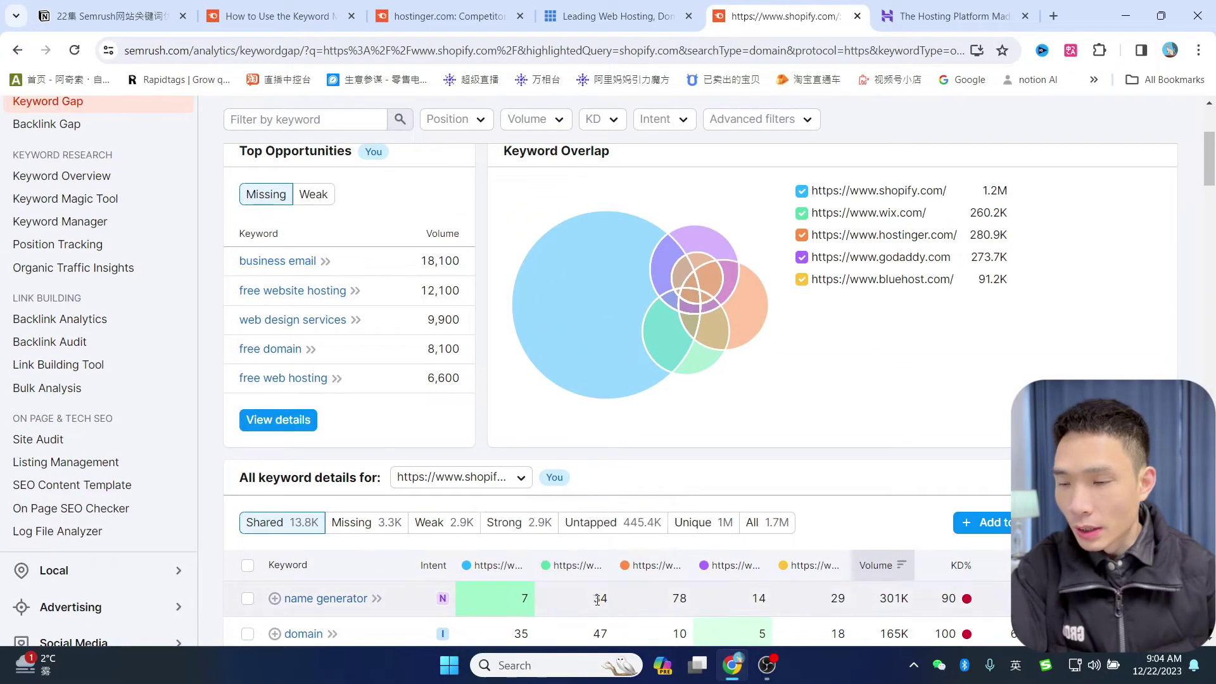
mouse_move(594, 595)
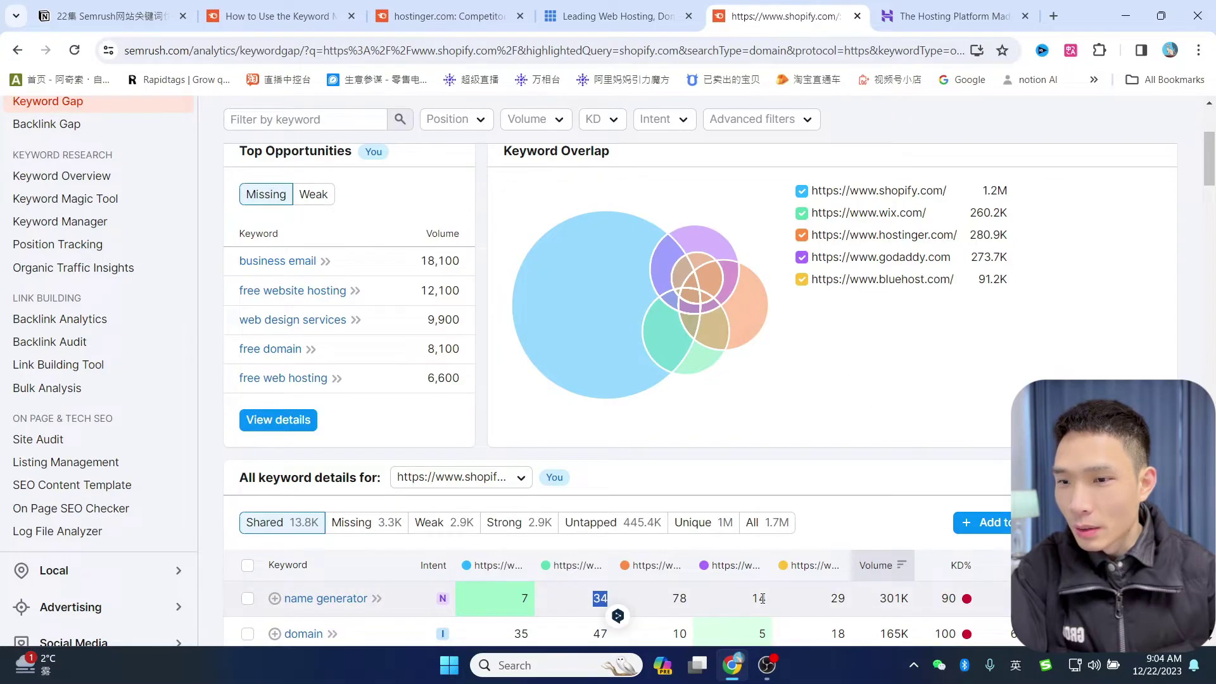
scroll(619, 437, "down", 4)
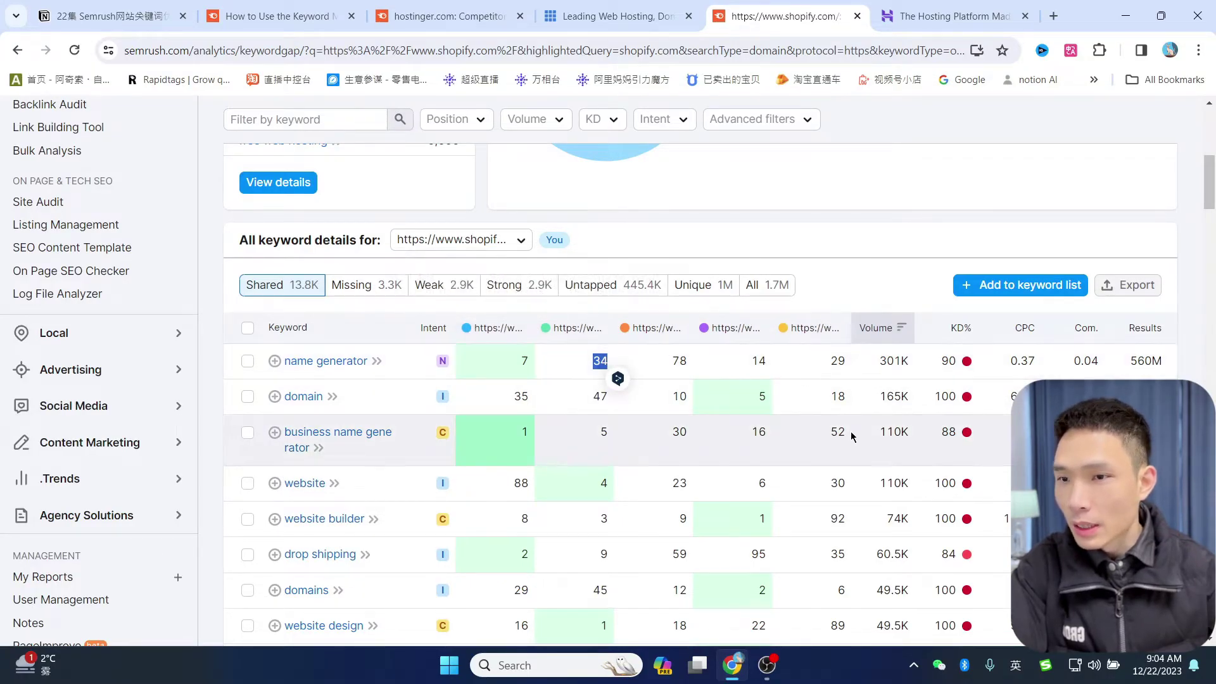
Examine volume, KD, CPC and results of the shared keywords, and check Hostinger's homepage for its services.
scroll(882, 443, "up", 1)
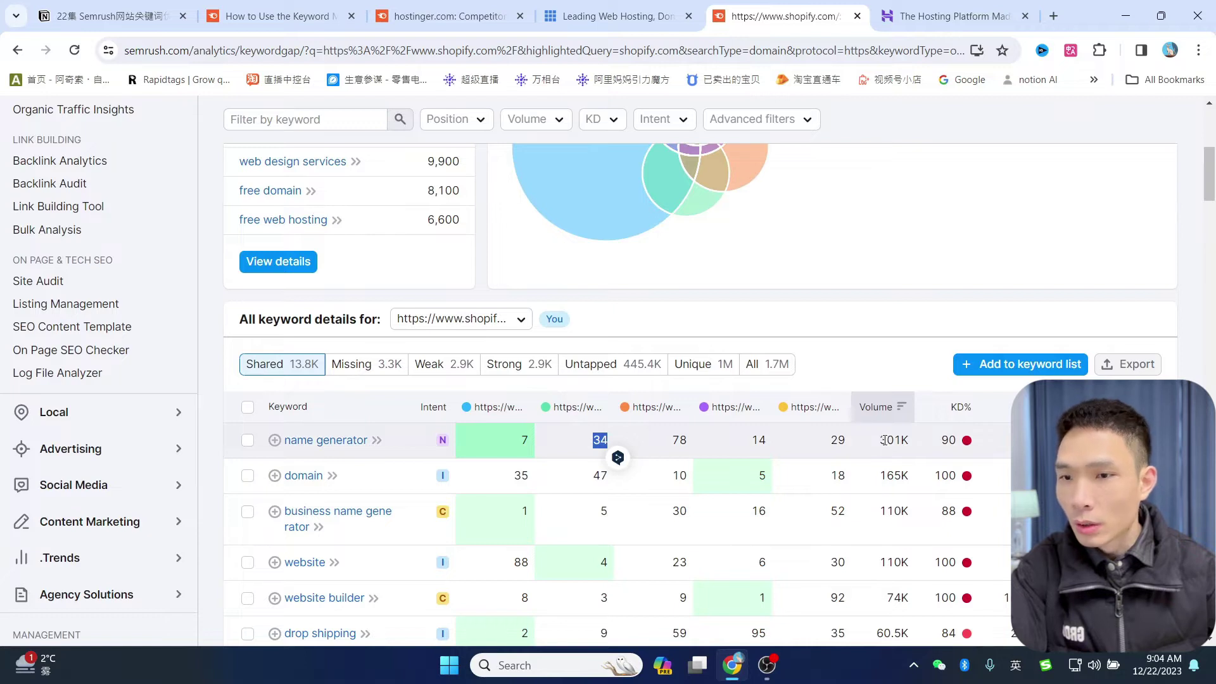
scroll(884, 440, "down", 1)
mouse_move(954, 367)
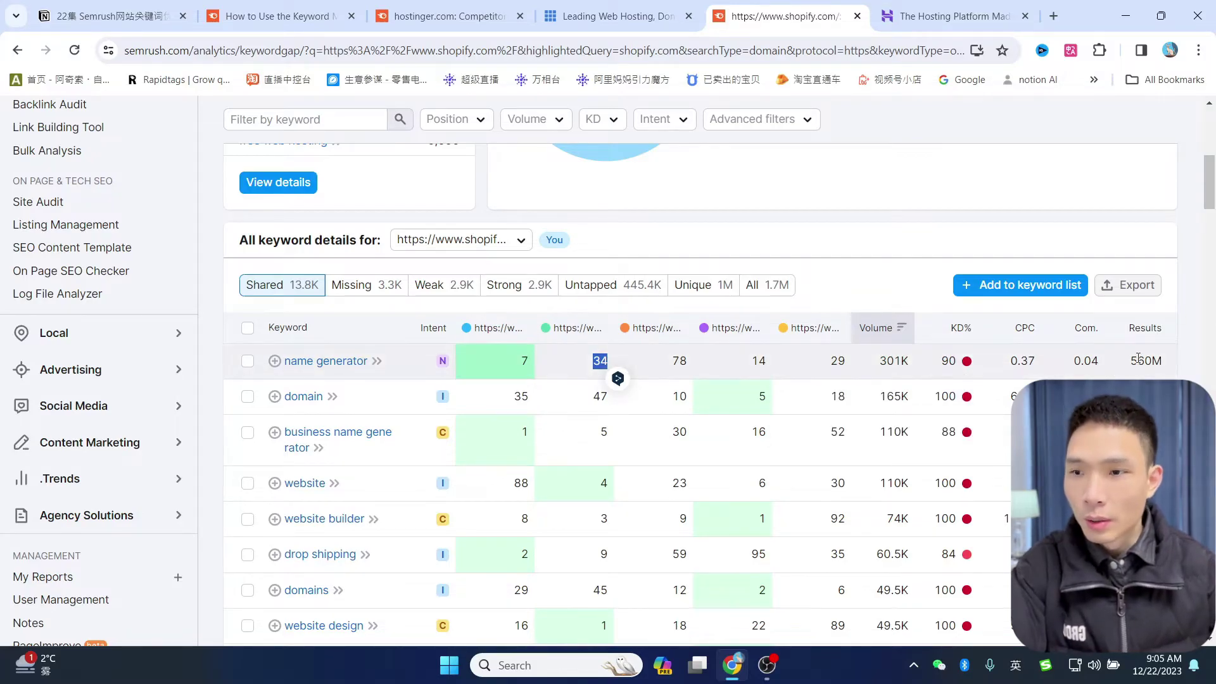
scroll(1138, 359, "down", 1)
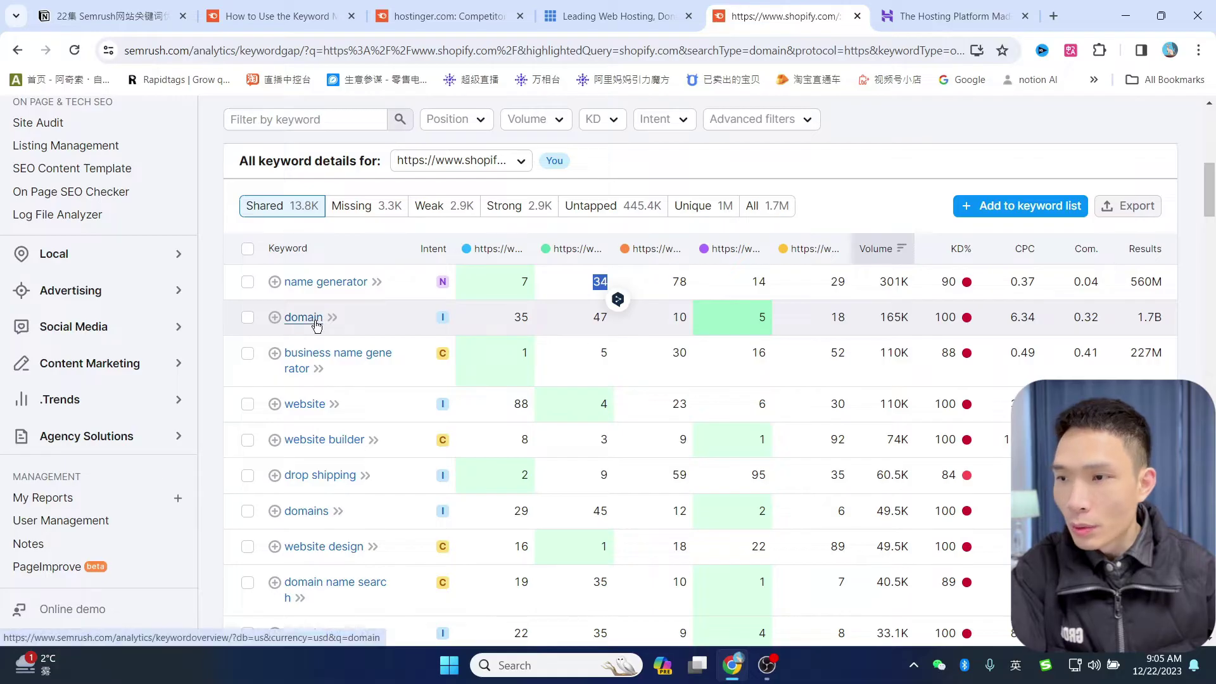
left_click(968, 21)
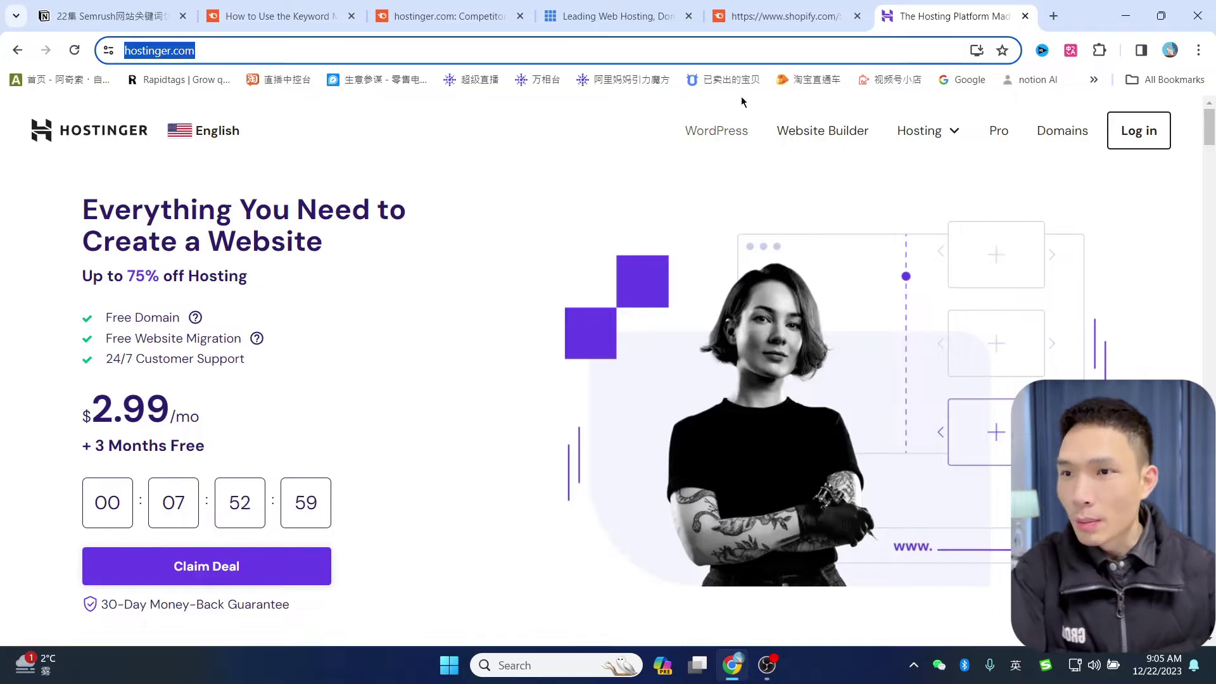
left_click(779, 12)
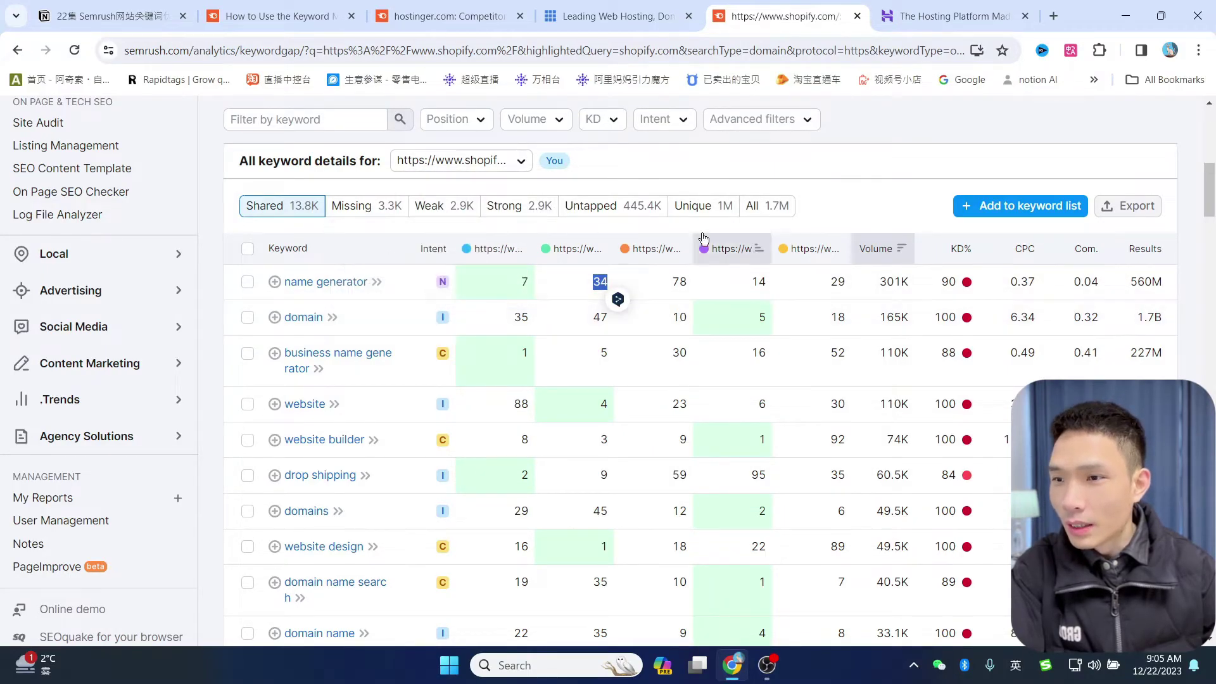
Compare the Keyword Overlap diagram with the shared keywords, reading the rows down to "company name generator".
scroll(823, 266, "up", 4)
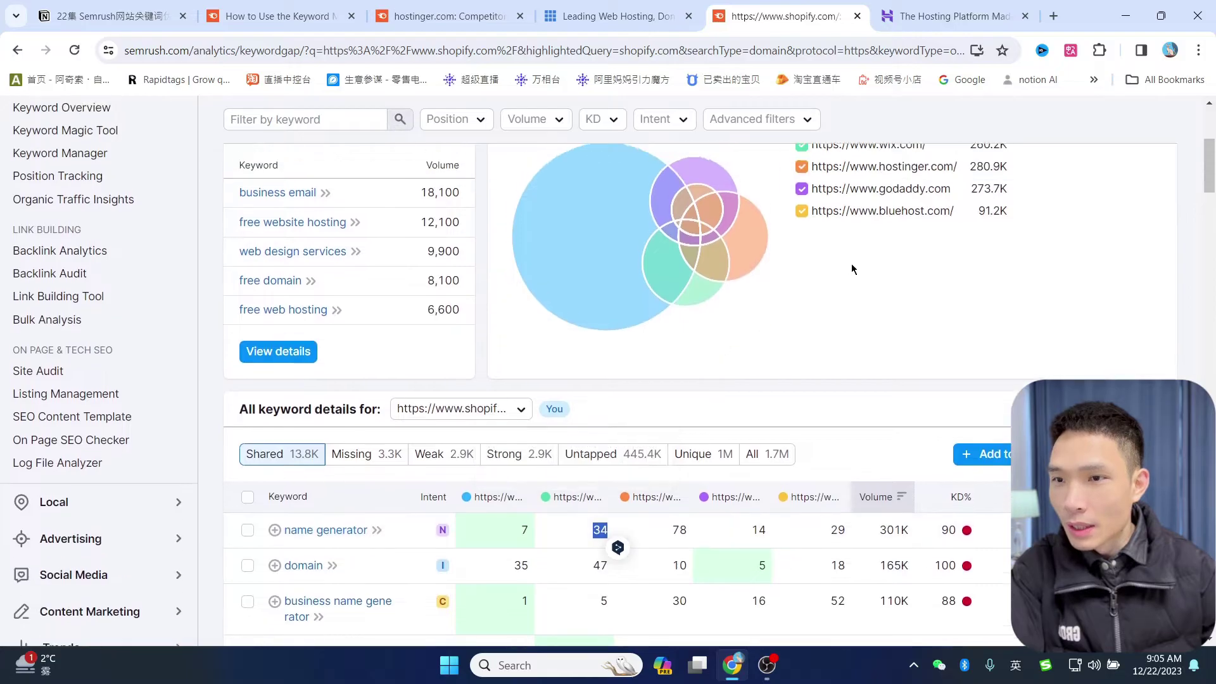
scroll(849, 253, "up", 1)
scroll(696, 368, "down", 3)
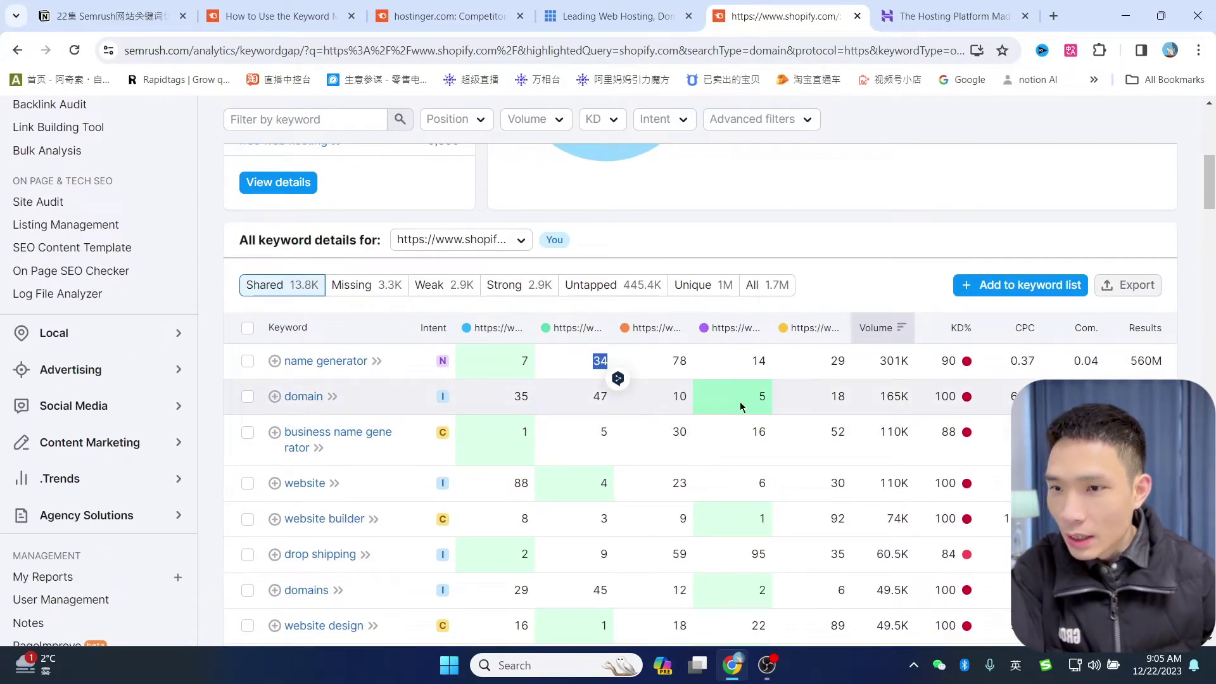
scroll(427, 355, "down", 1)
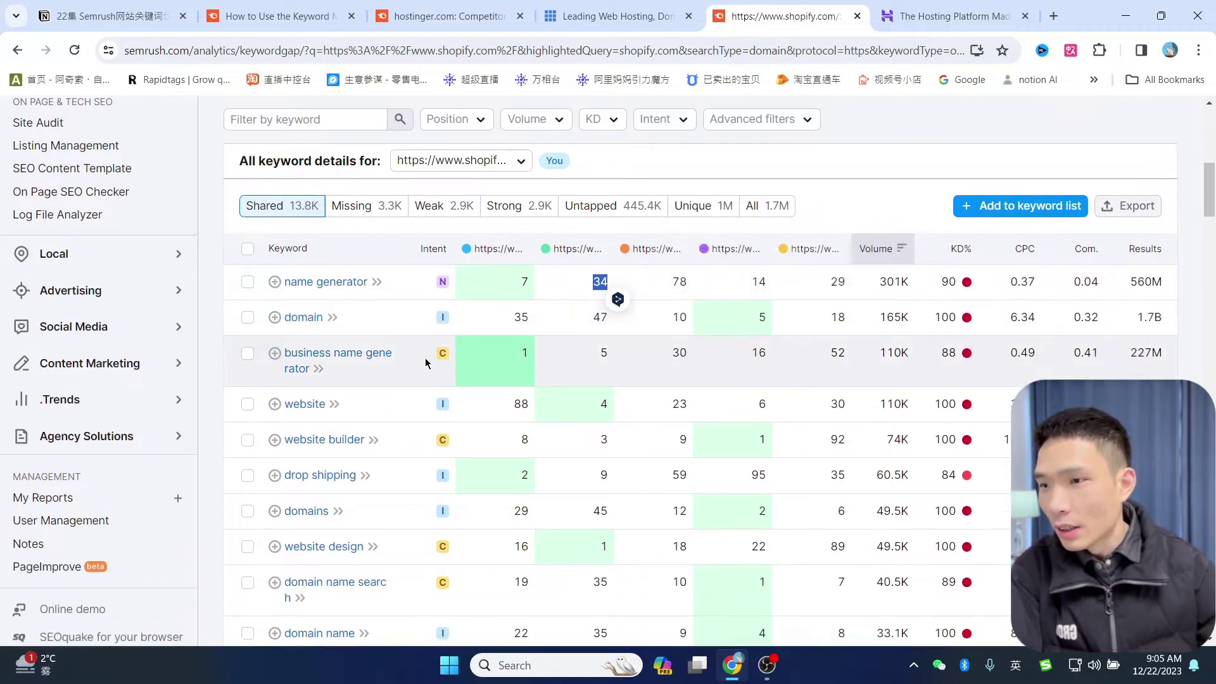
scroll(361, 415, "down", 1)
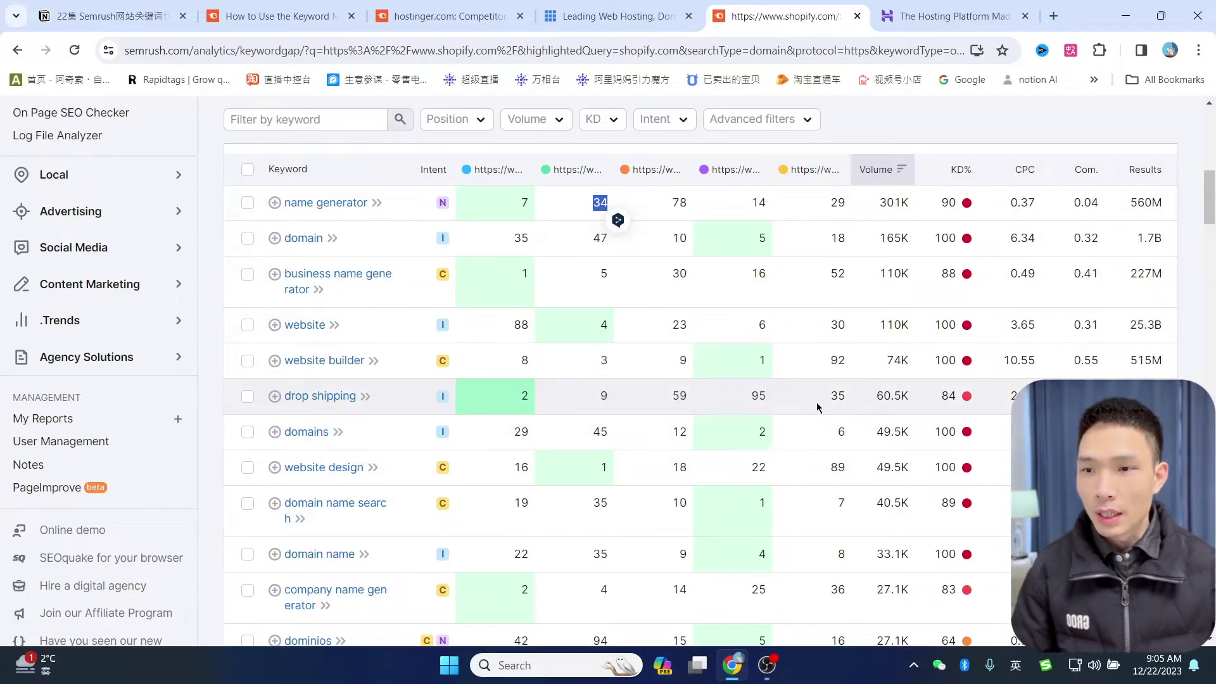
mouse_move(816, 408)
scroll(662, 464, "up", 2)
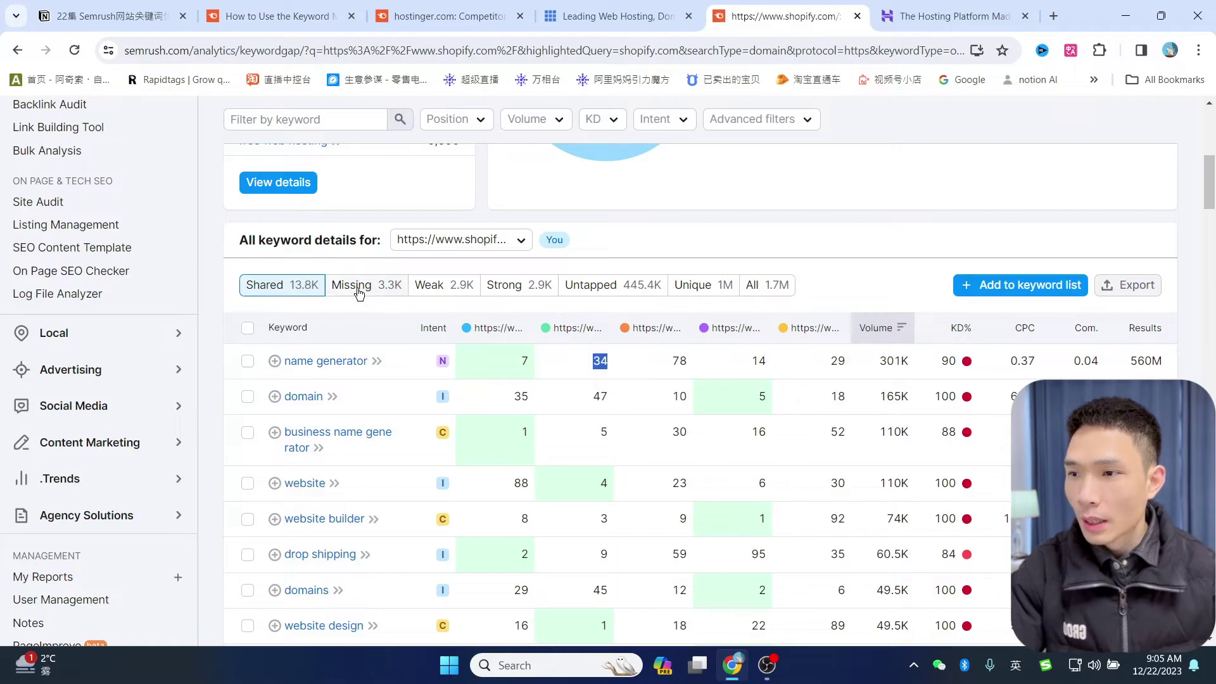
Show the keywords missing for shopify.com and examine the competitors' ranking positions and volumes for them.
left_click(359, 292)
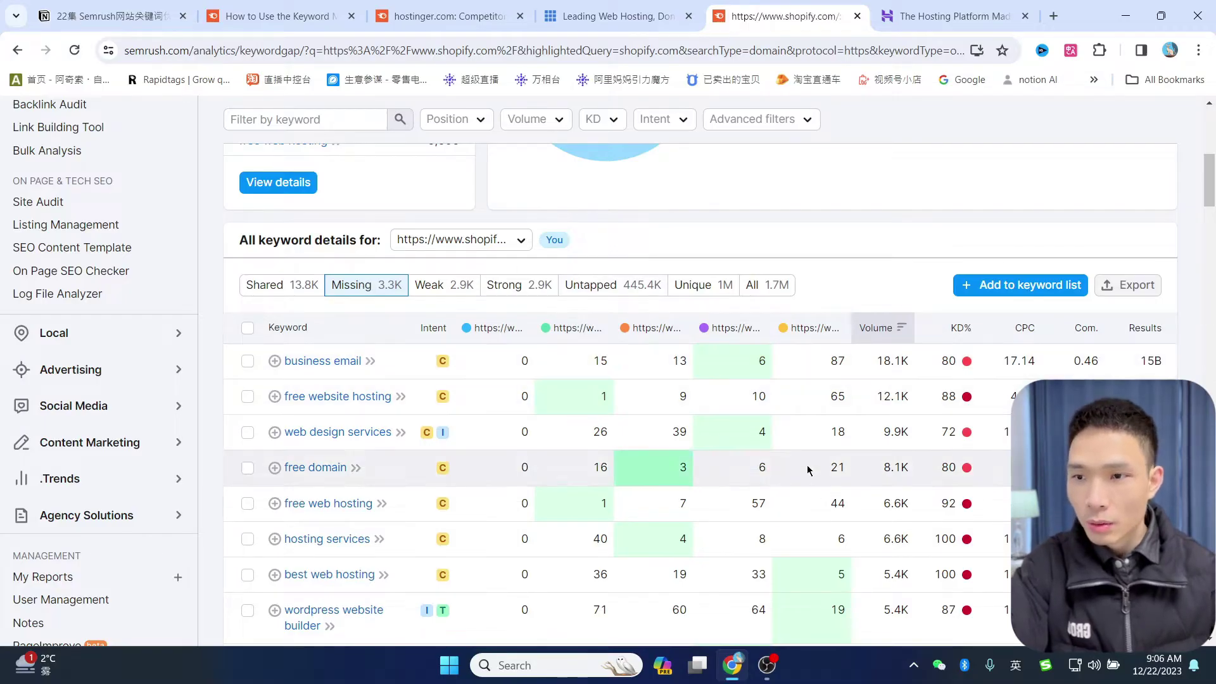
scroll(353, 516, "down", 2)
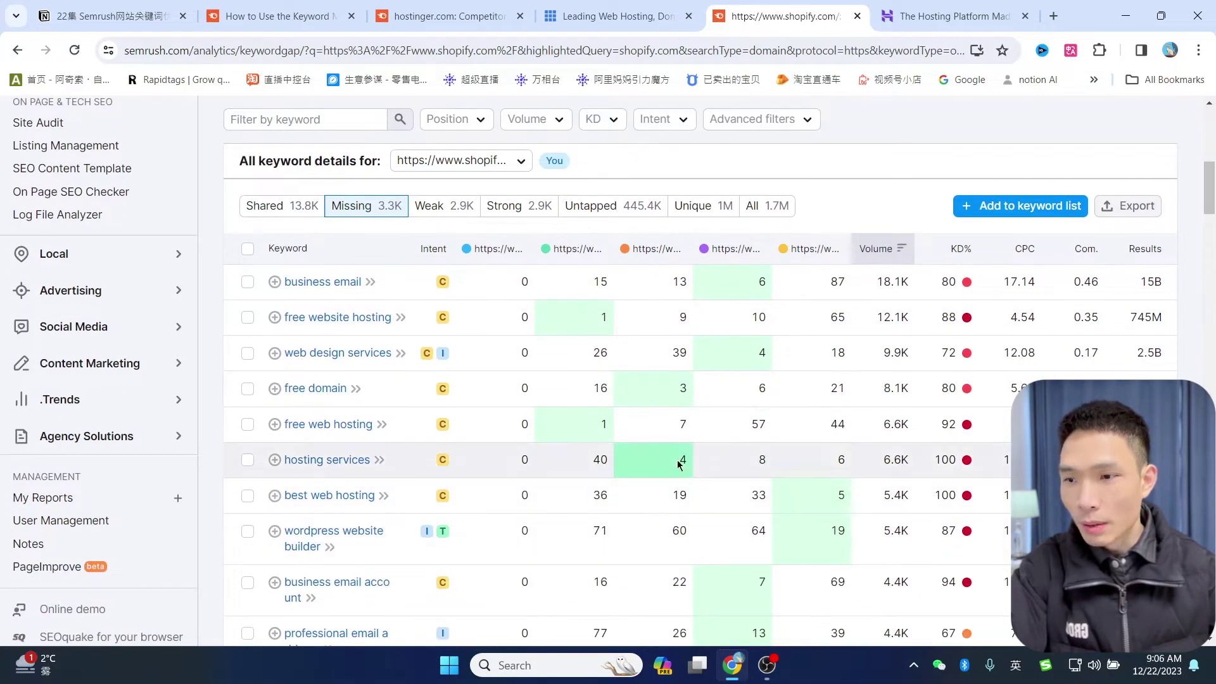
scroll(678, 461, "down", 2)
scroll(365, 391, "up", 5)
scroll(354, 412, "down", 10)
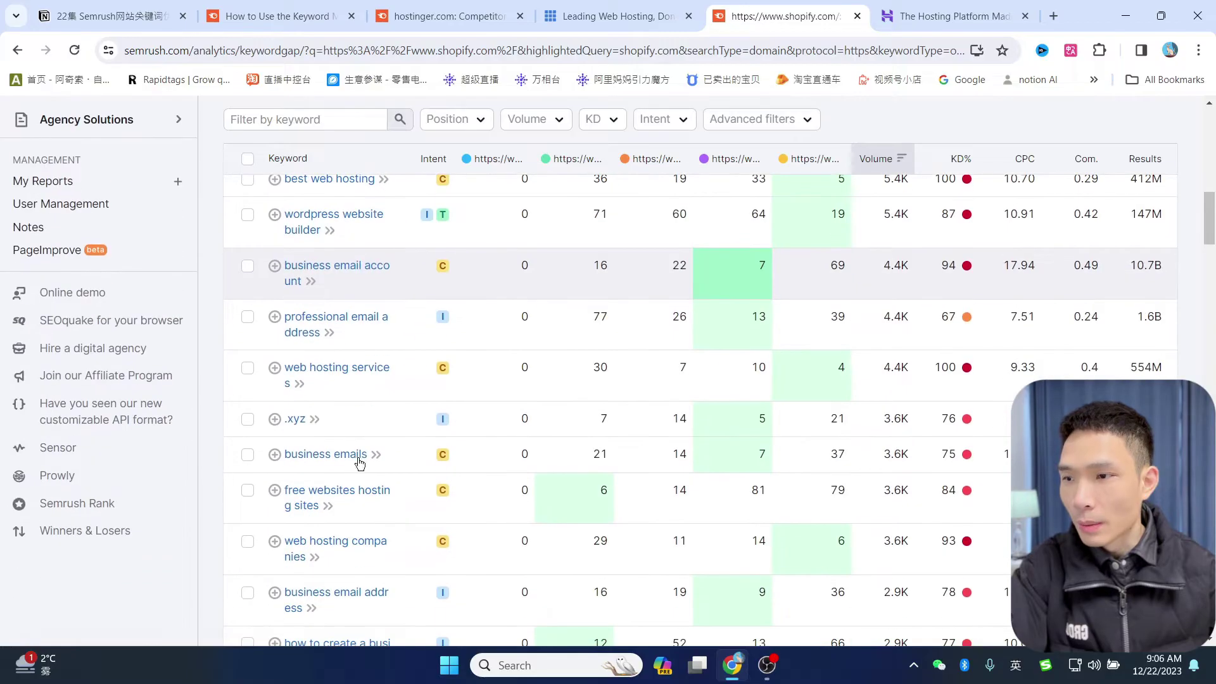
scroll(358, 469, "up", 6)
scroll(367, 472, "up", 2)
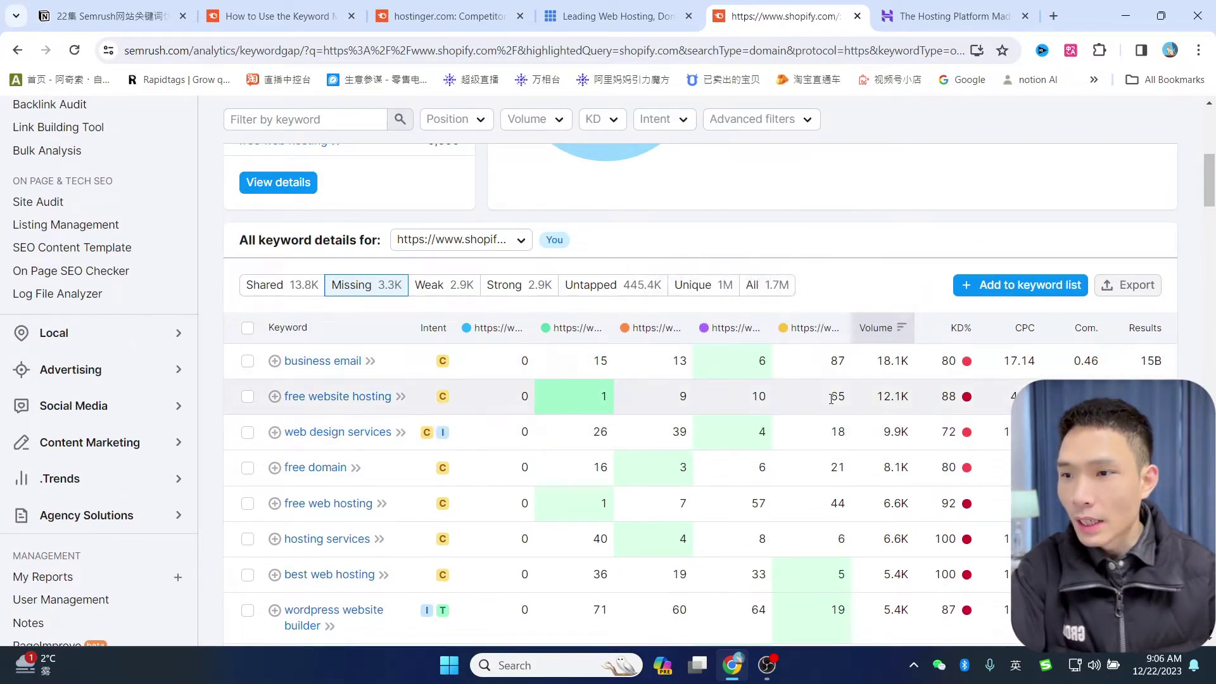
scroll(834, 394, "up", 8)
scroll(835, 394, "down", 5)
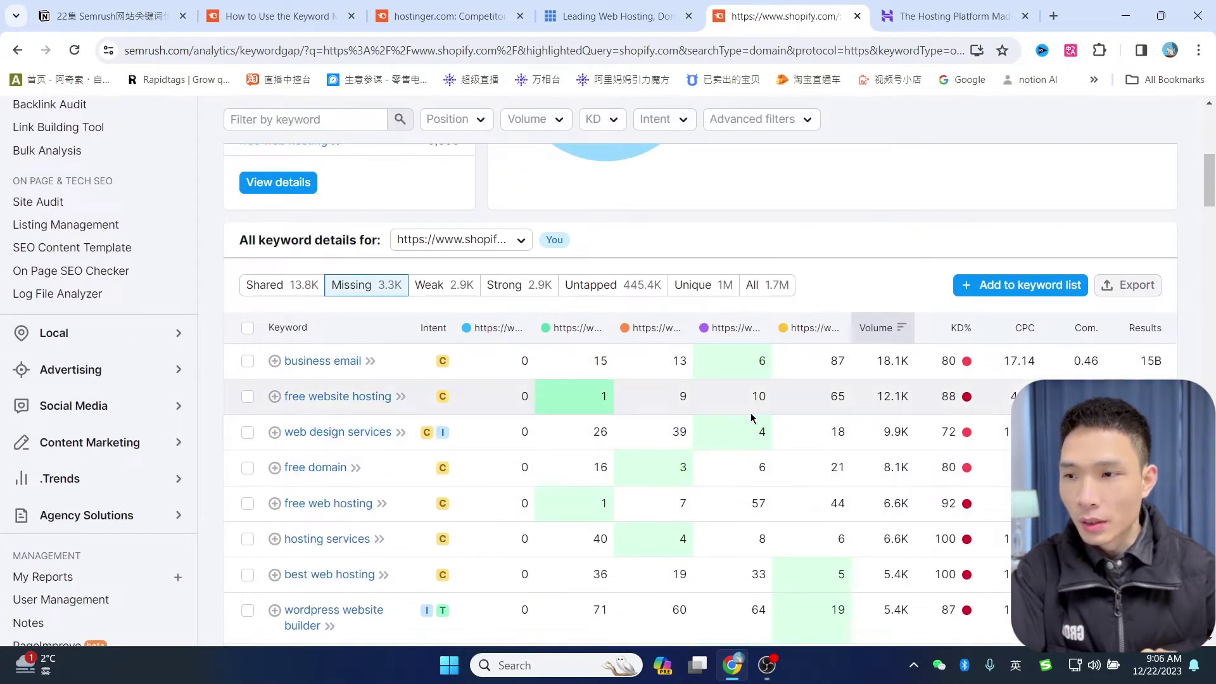
scroll(697, 425, "down", 1)
scroll(709, 415, "up", 7)
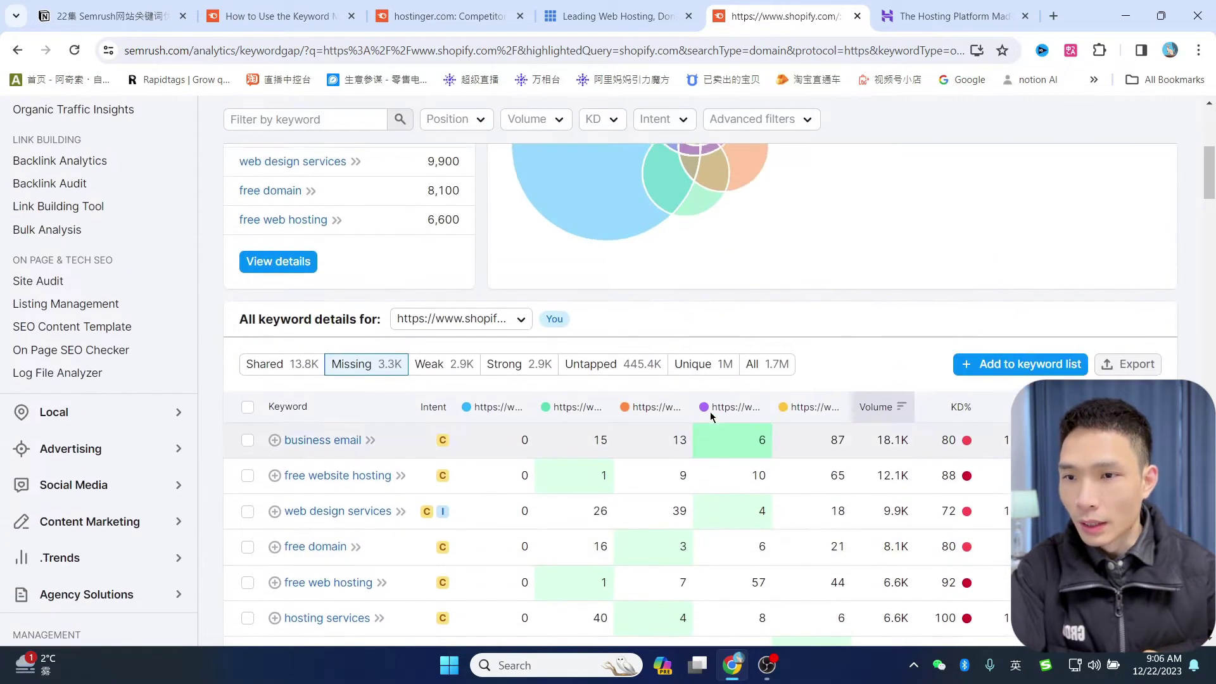
Open Keyword Manager and view the saved keywords in the AI工具 list.
scroll(711, 417, "up", 1)
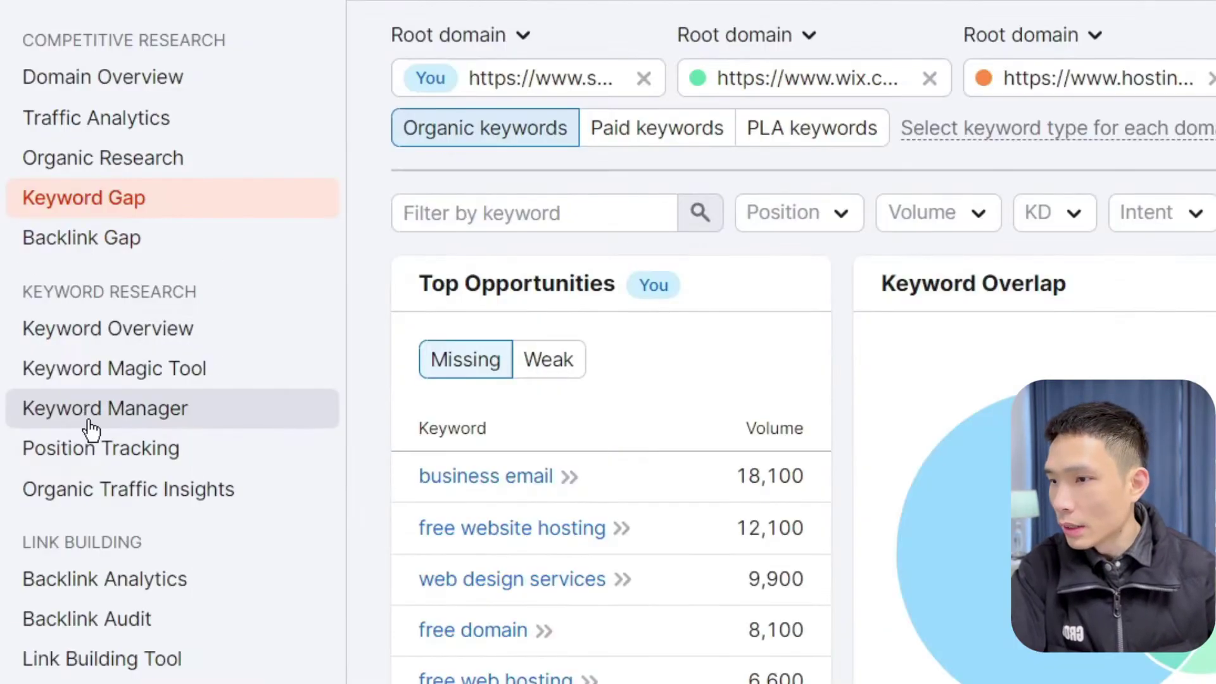
left_click(143, 410)
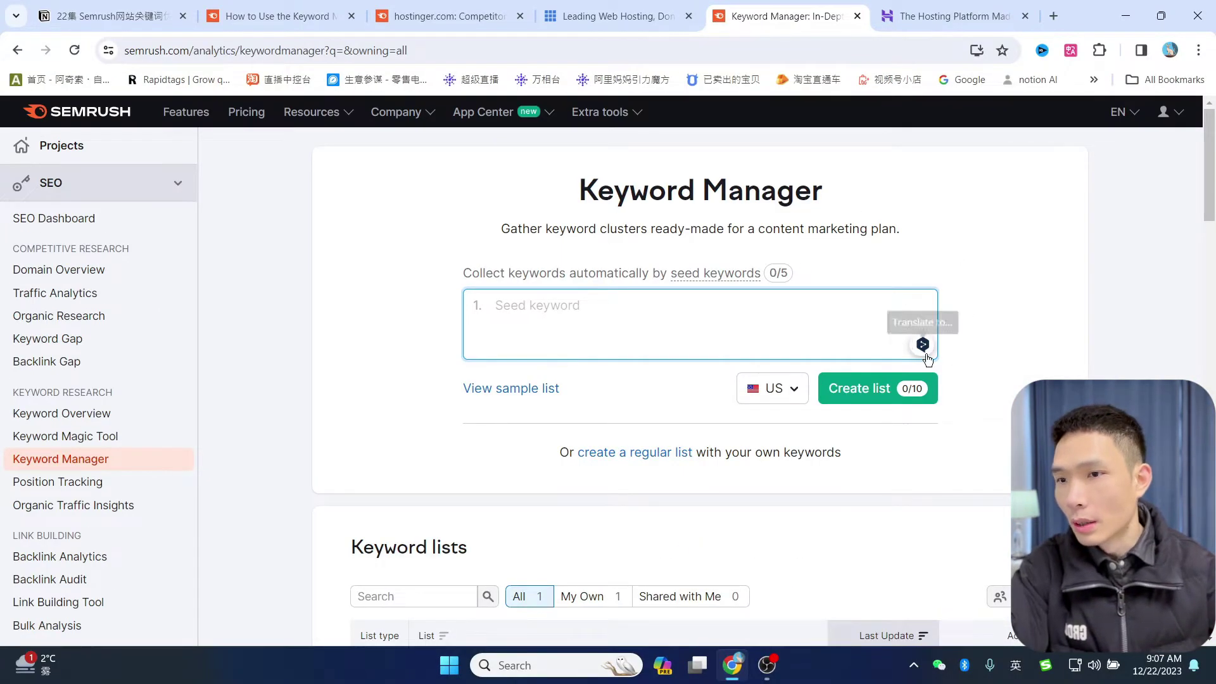
scroll(927, 356, "down", 4)
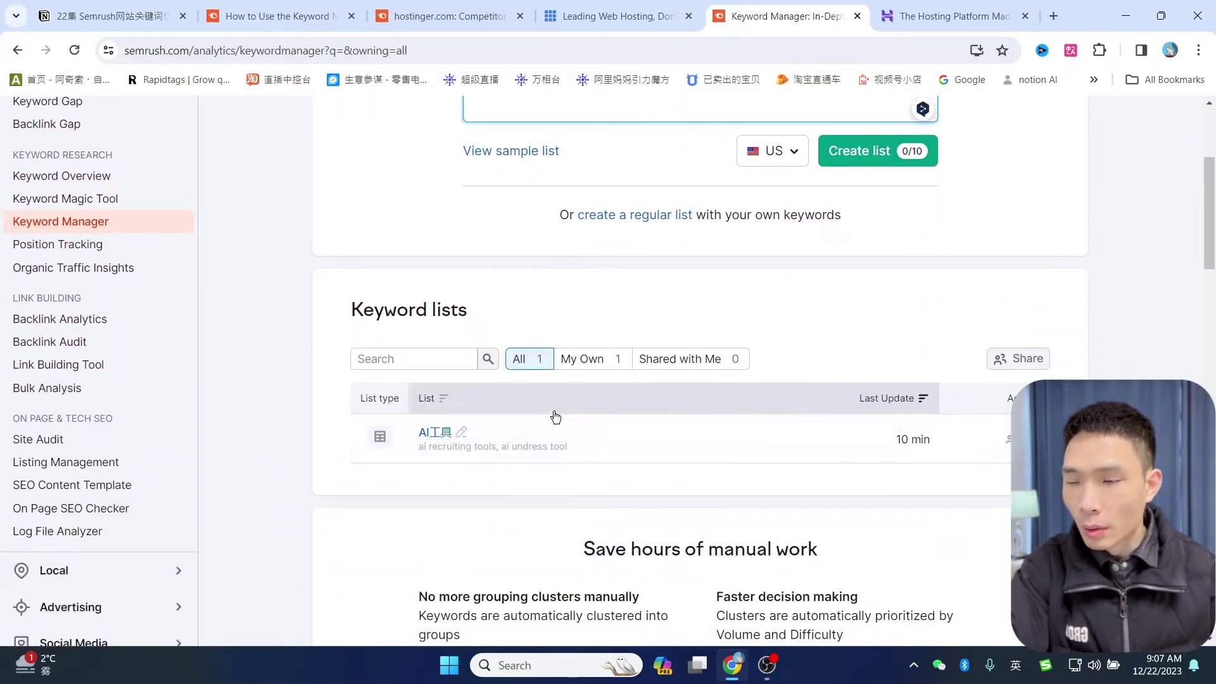
left_click(445, 436)
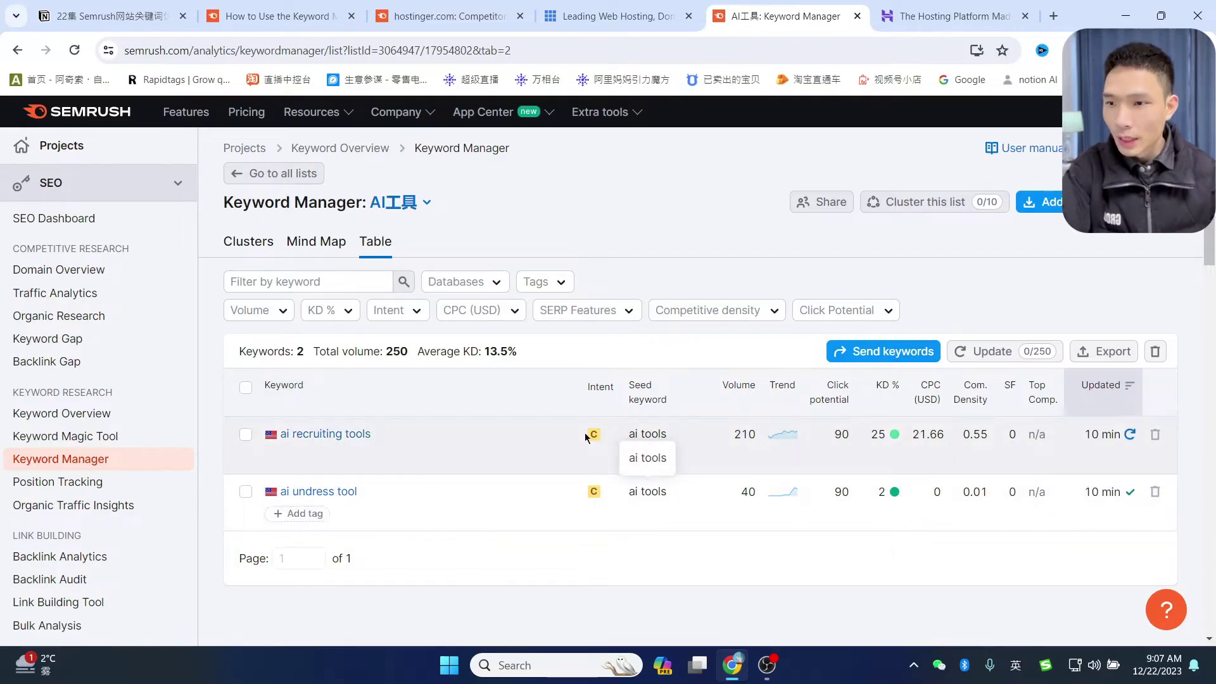
mouse_move(587, 397)
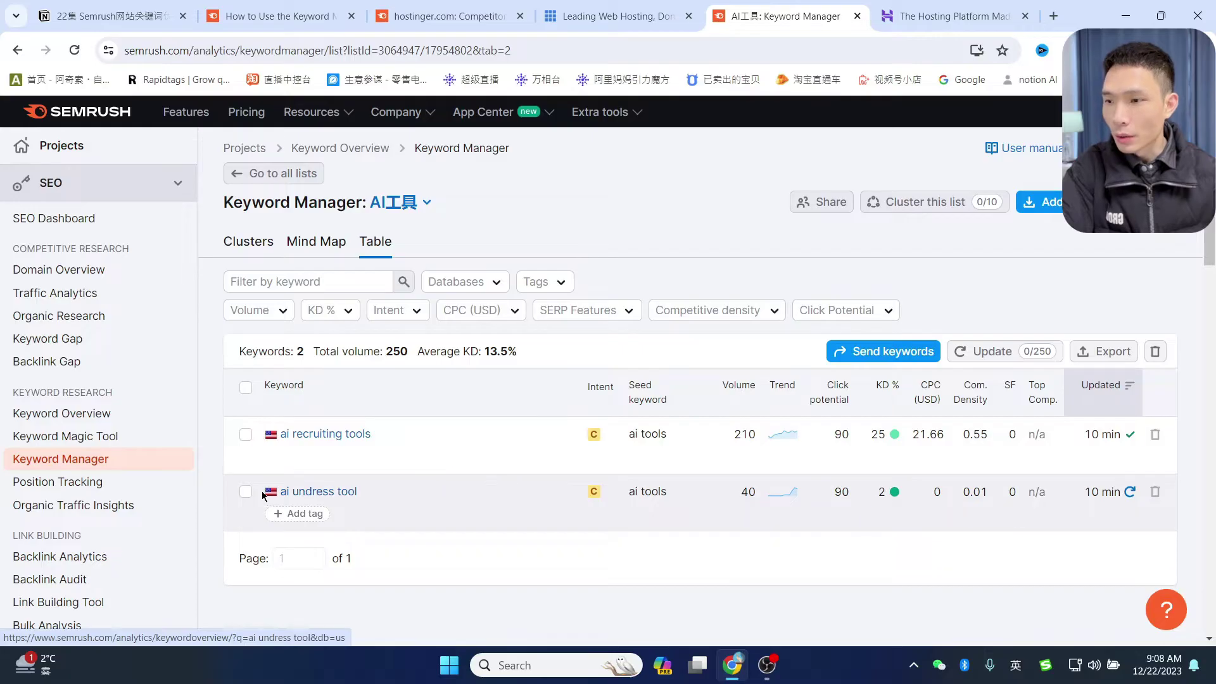
Open the Keyword Overview of "ai undress tool" from the list and copy the keyword.
left_click(328, 493)
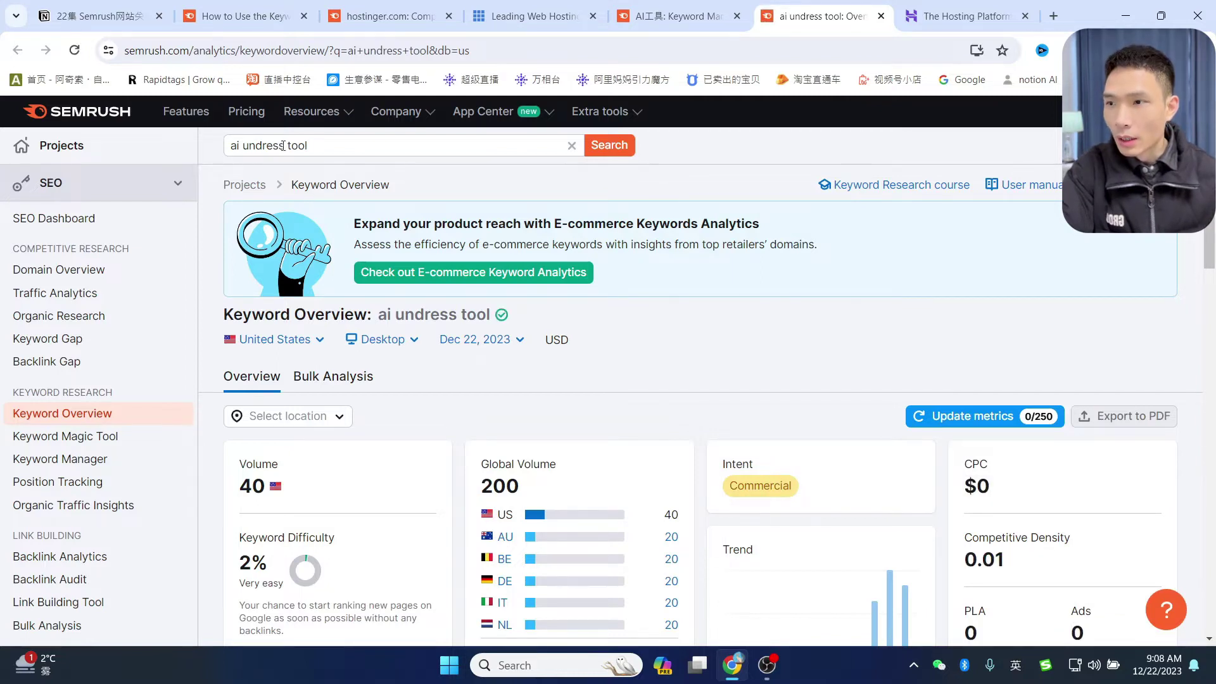
left_click_drag(229, 145, 309, 143)
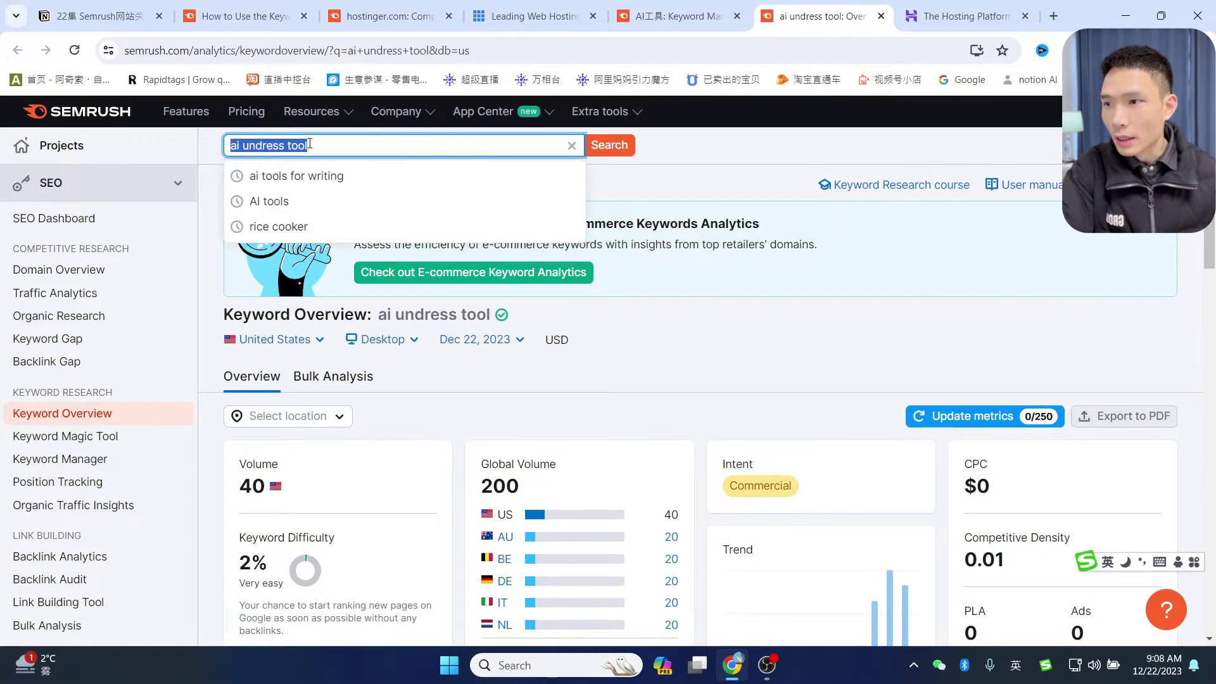
left_click(690, 336)
left_click_drag(231, 145, 308, 145)
key("ctrl+c")
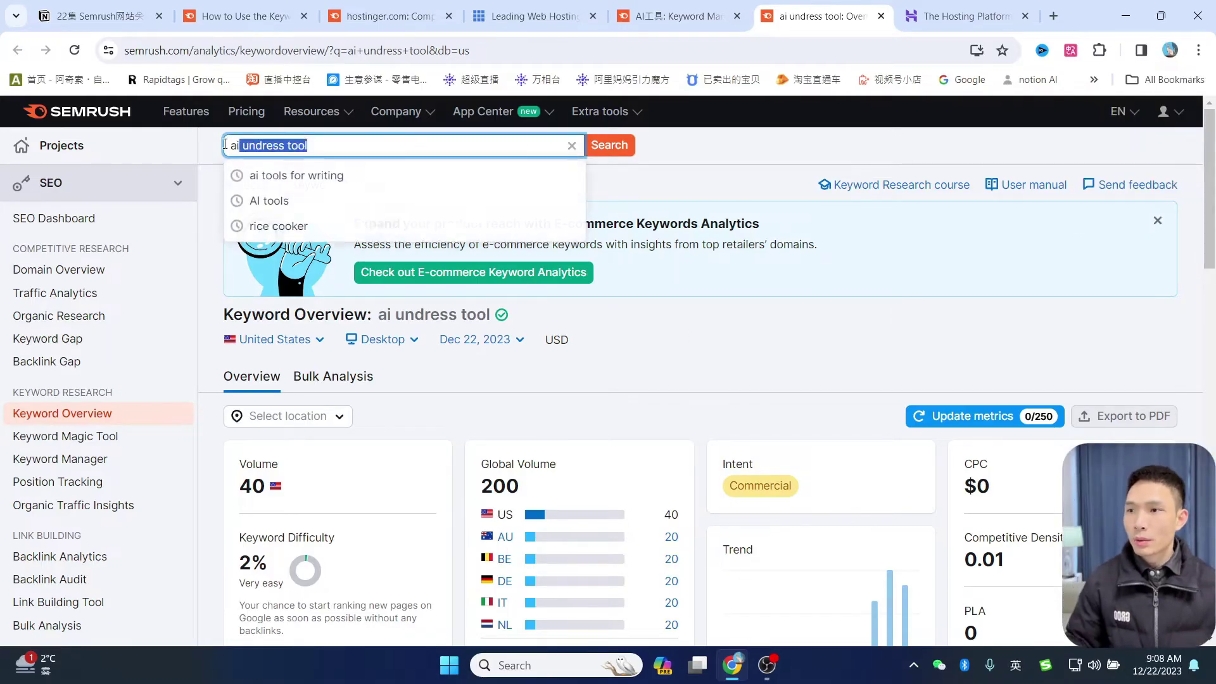
left_click(830, 330)
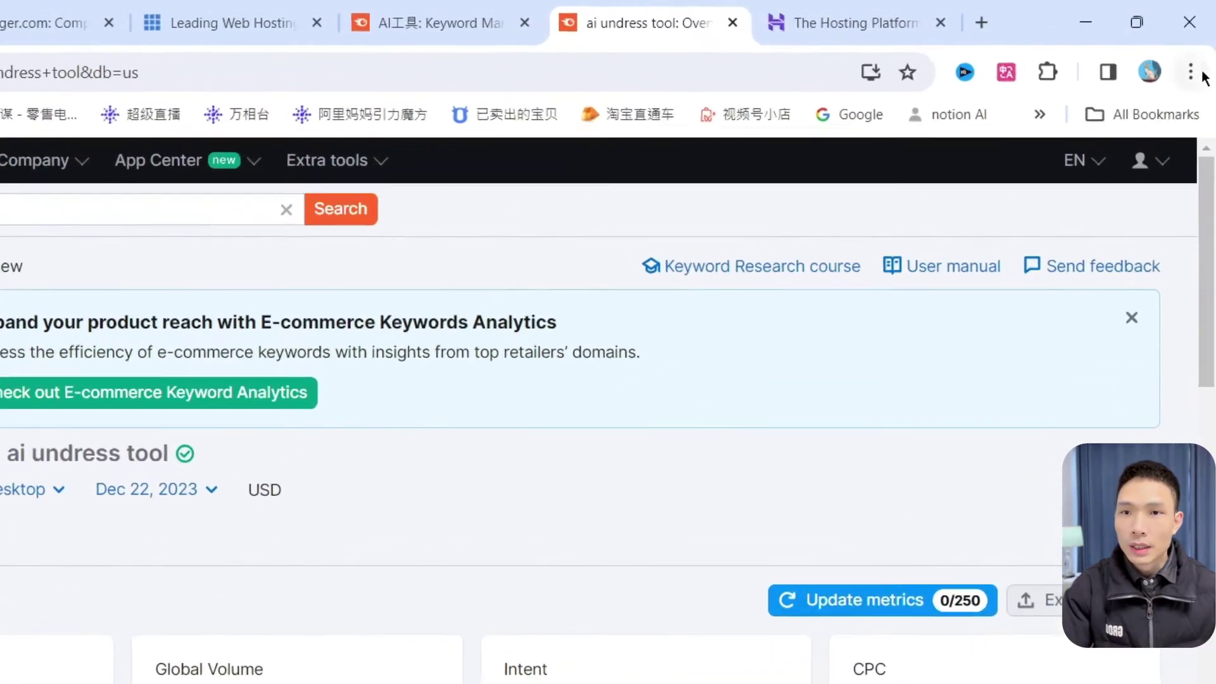
Open a new Incognito window, go to google.com and search for the copied keyword "ai undress tool".
left_click(1198, 50)
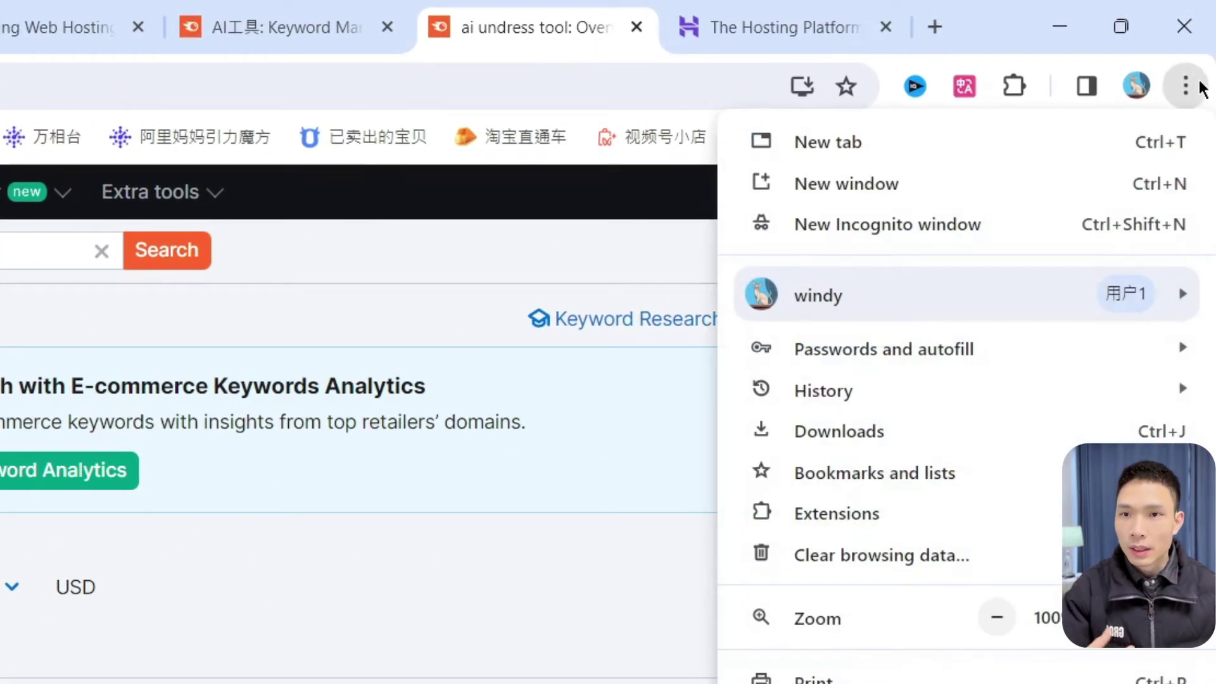
left_click(880, 233)
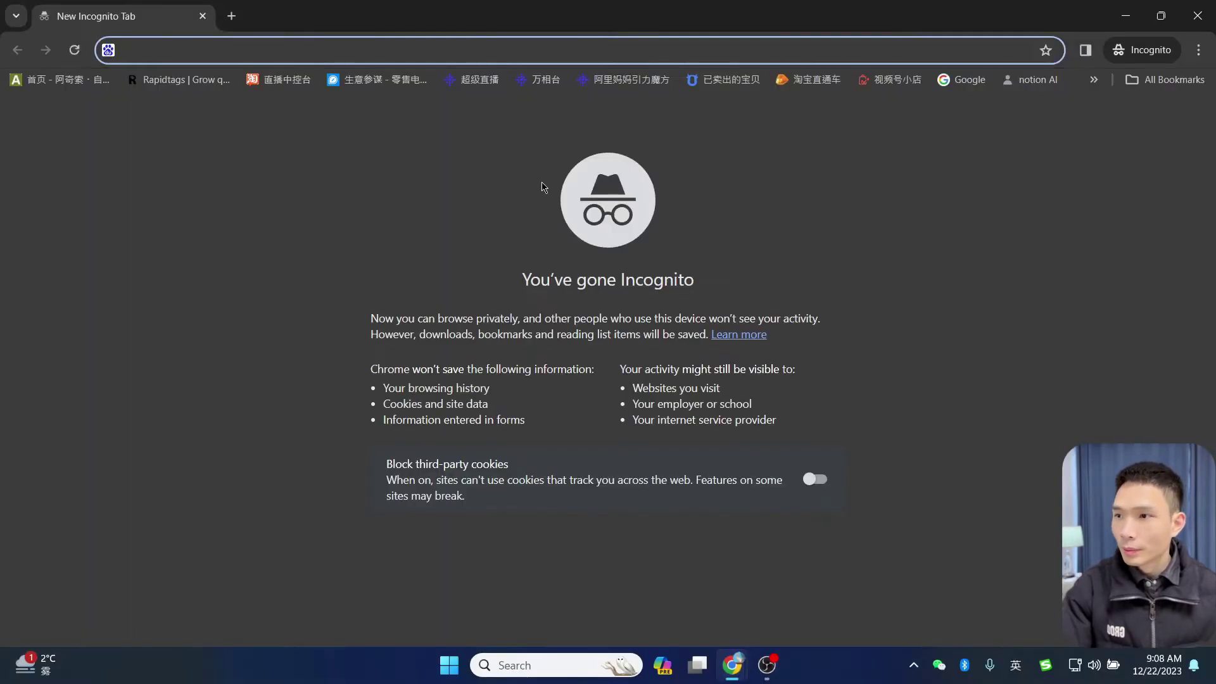
type("google.com")
key("Return")
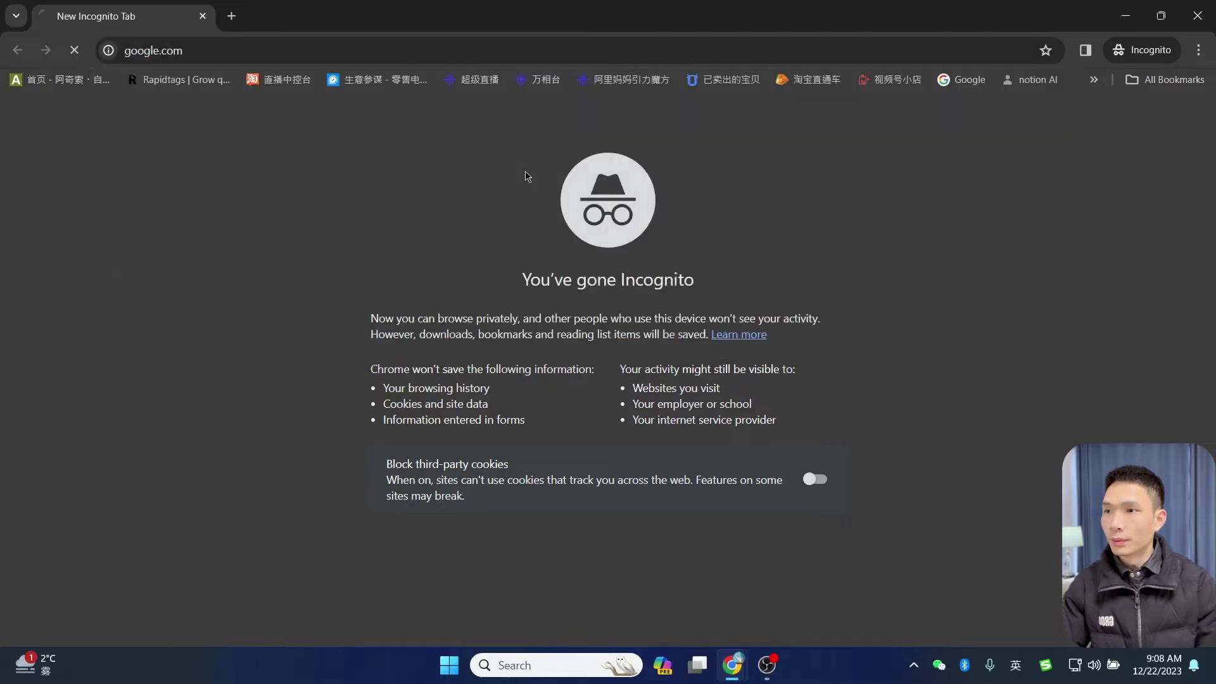
key("ctrl+v")
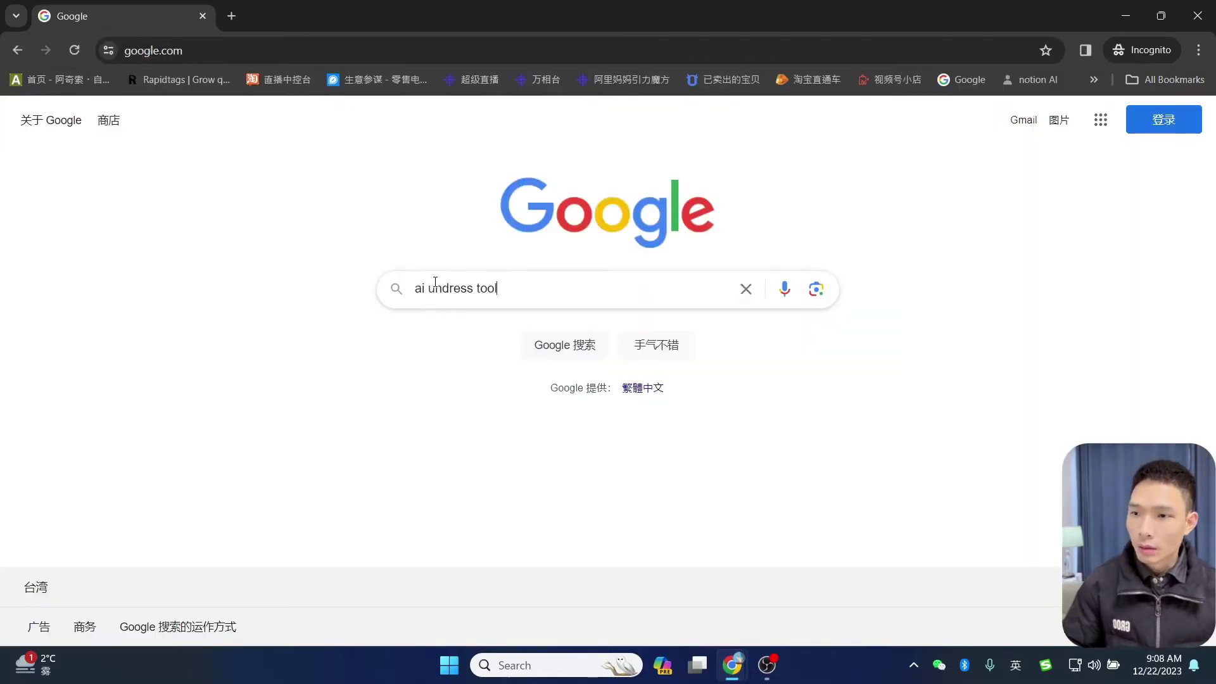
key("Return")
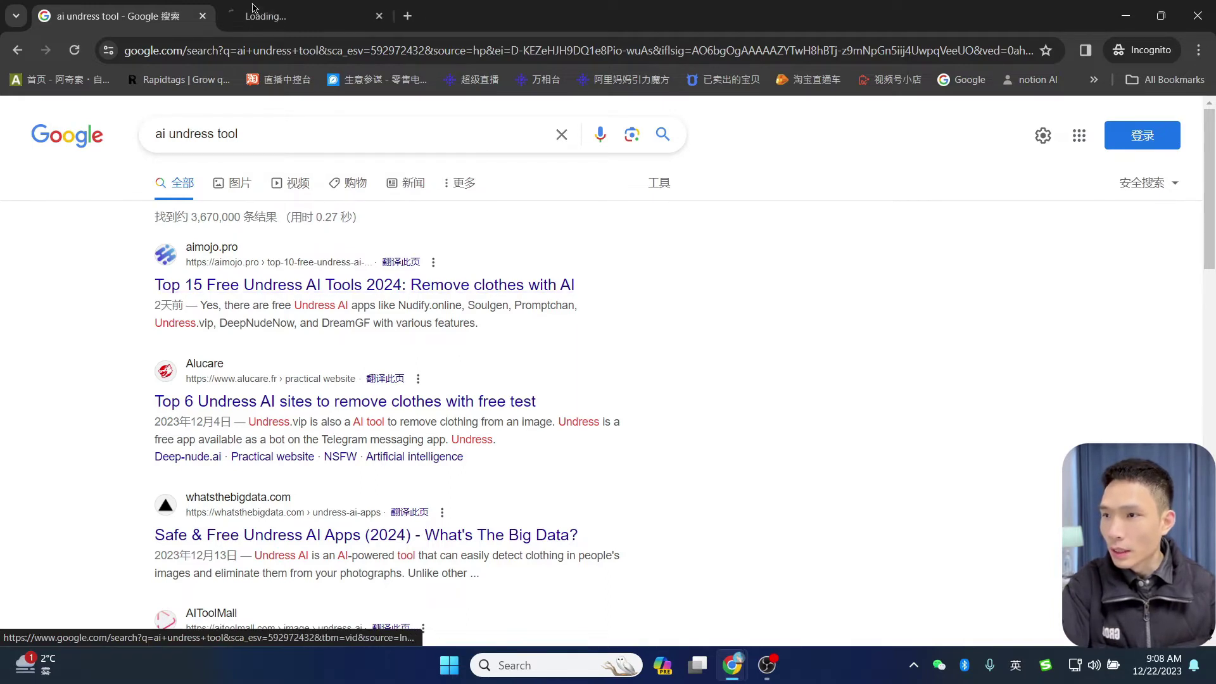
Open the first, second, fifth and sixth search results in separate background tabs.
middle_click(290, 290)
scroll(297, 310, "down", 1)
middle_click(302, 322)
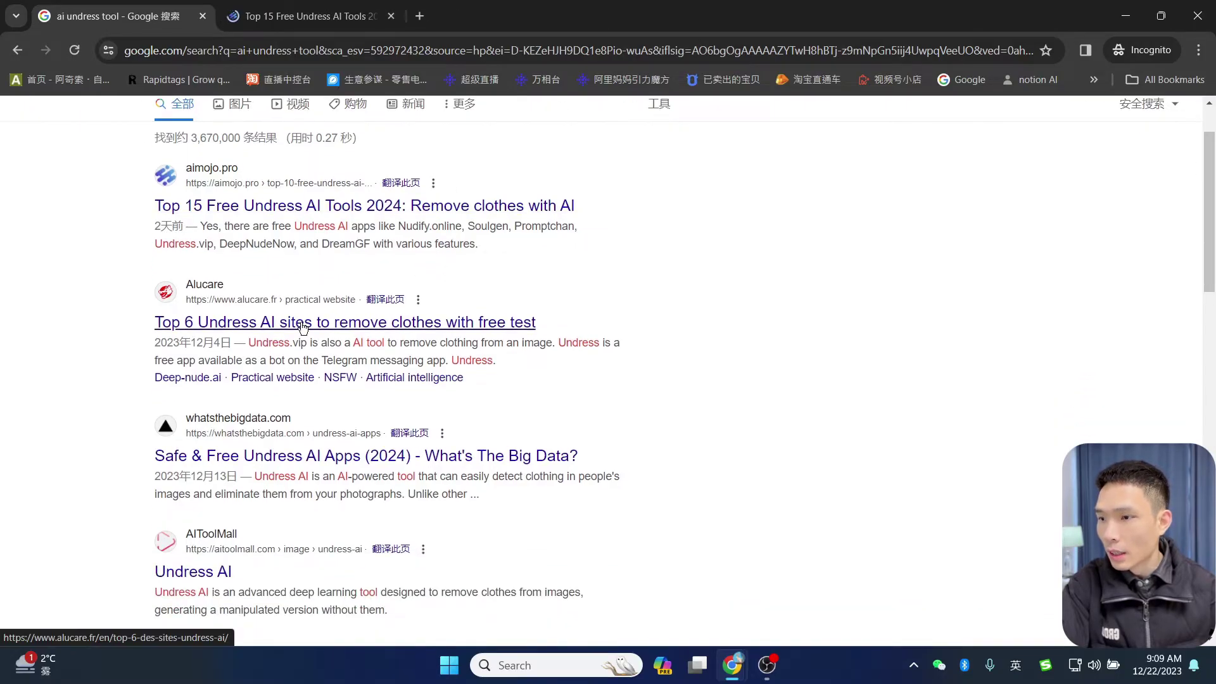
scroll(294, 342, "down", 4)
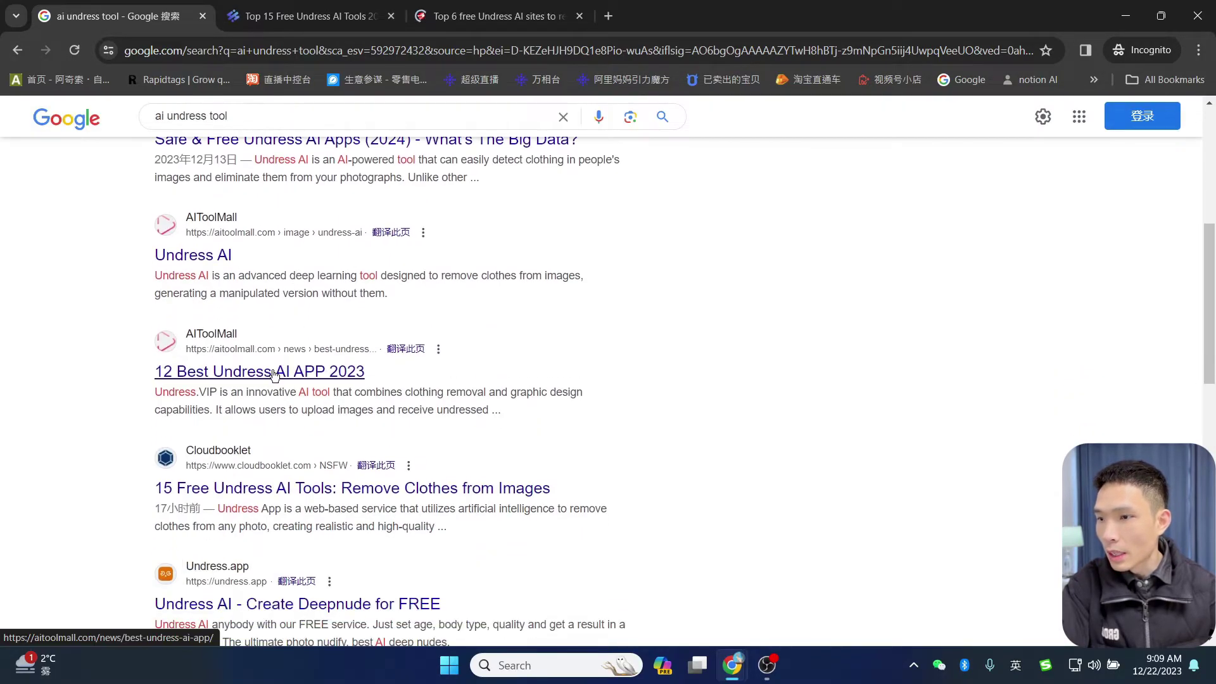
middle_click(274, 375)
scroll(317, 330, "down", 2)
middle_click(346, 322)
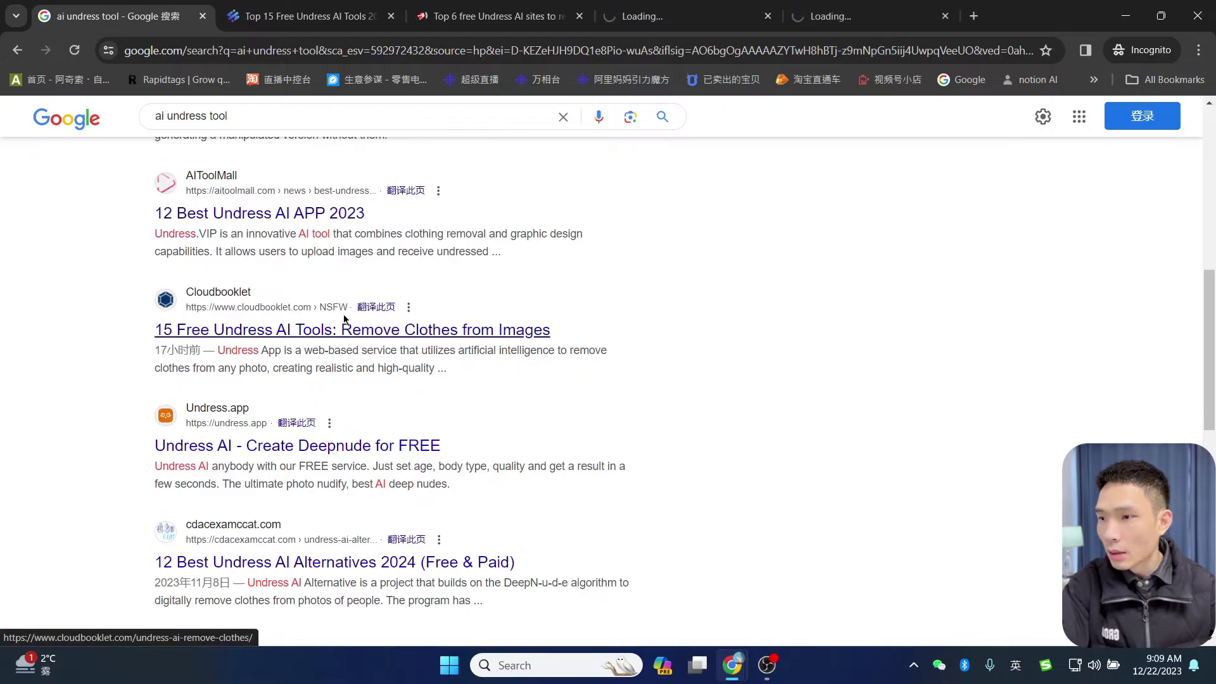
Examine the titles of the top-ranking Google results, starting with the first one.
scroll(345, 319, "up", 7)
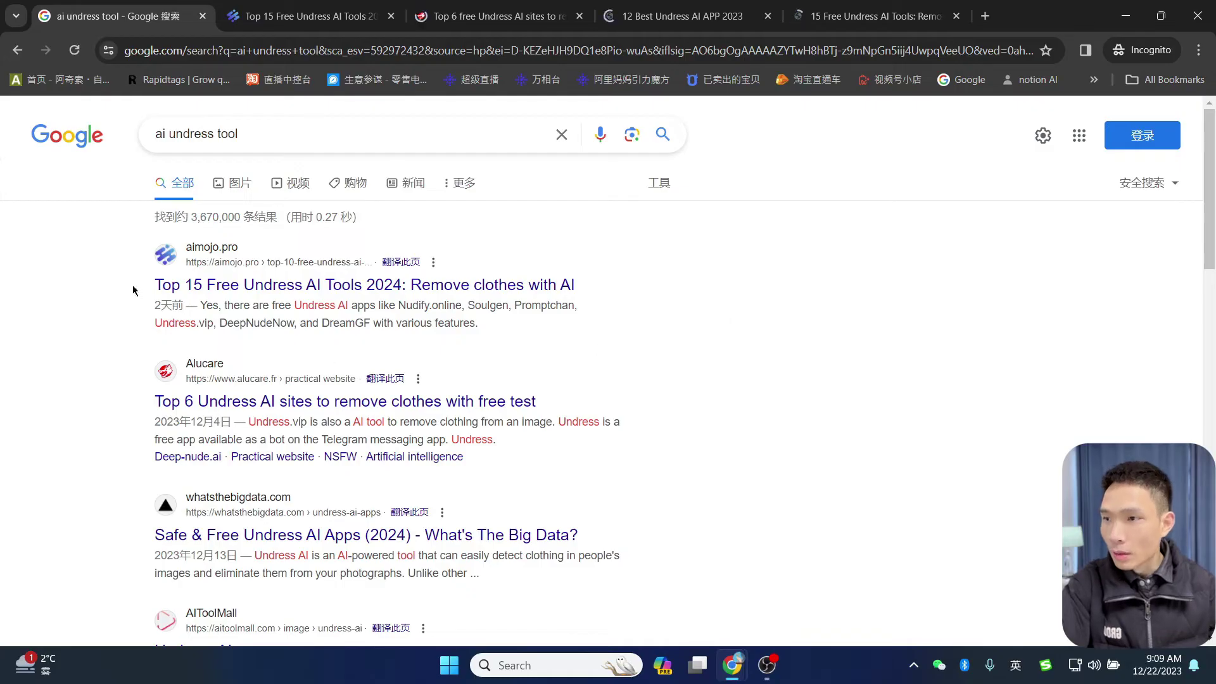
left_click_drag(133, 290, 240, 288)
left_click(76, 323)
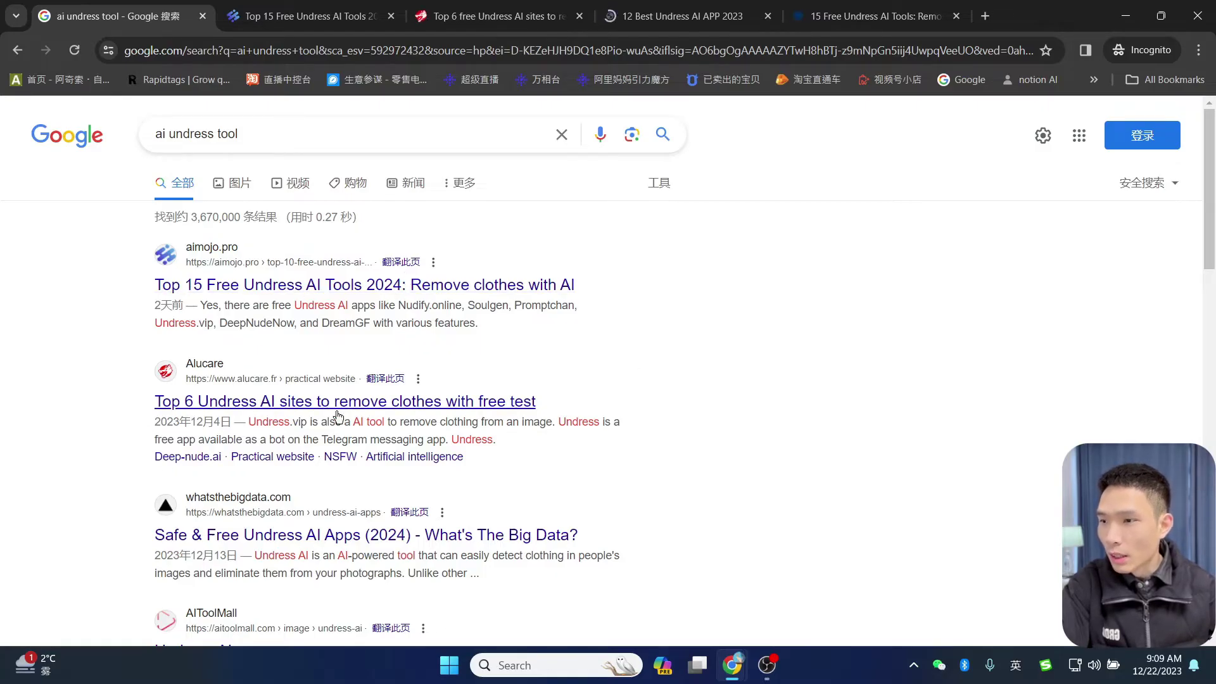
Examine the titles and snippets of the remaining first-page Google results for "ai undress tool".
scroll(337, 416, "down", 2)
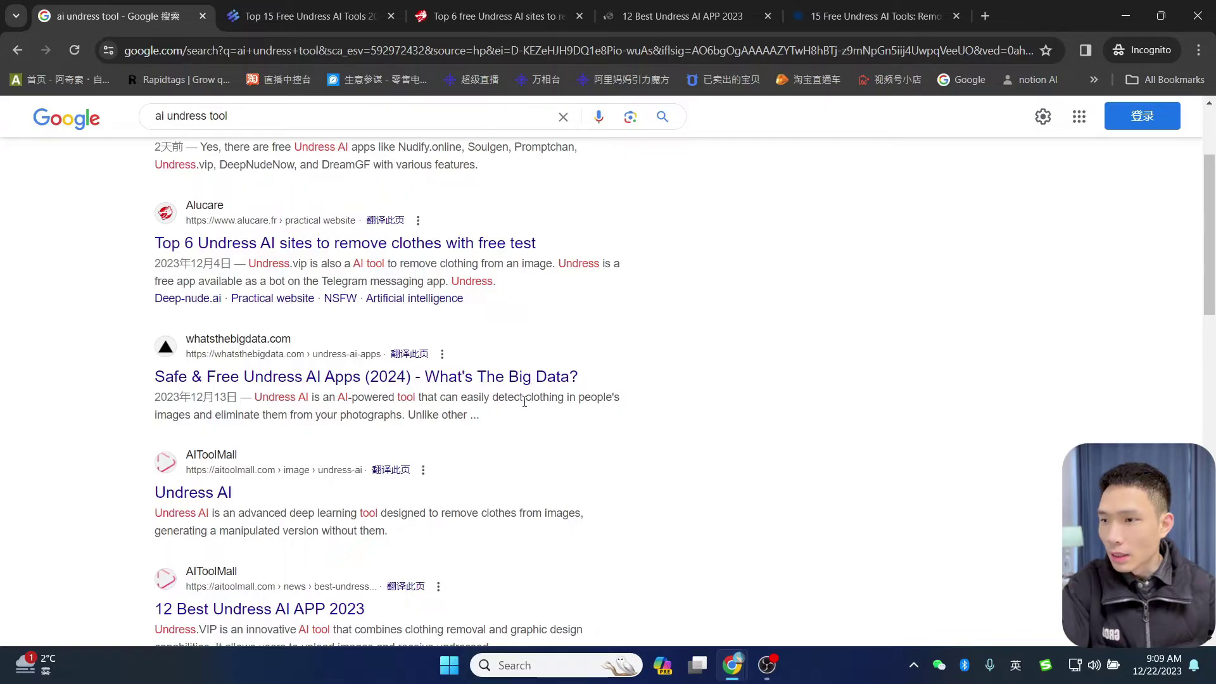
scroll(687, 406, "down", 1)
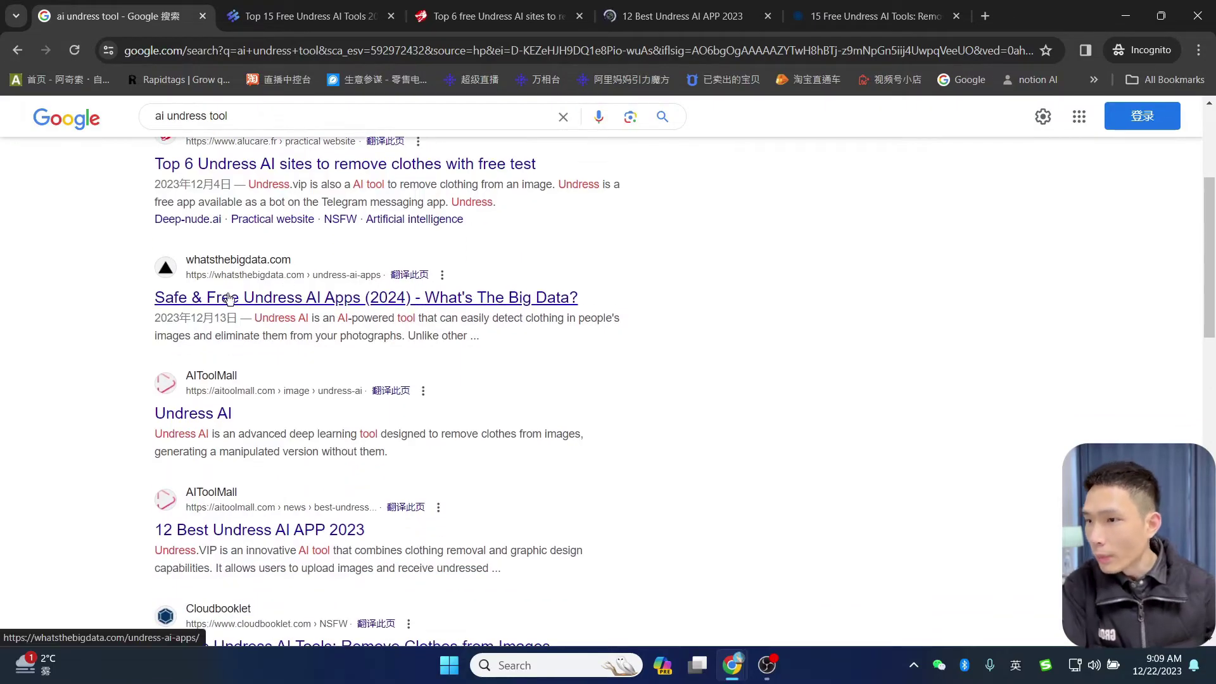
scroll(472, 358, "down", 2)
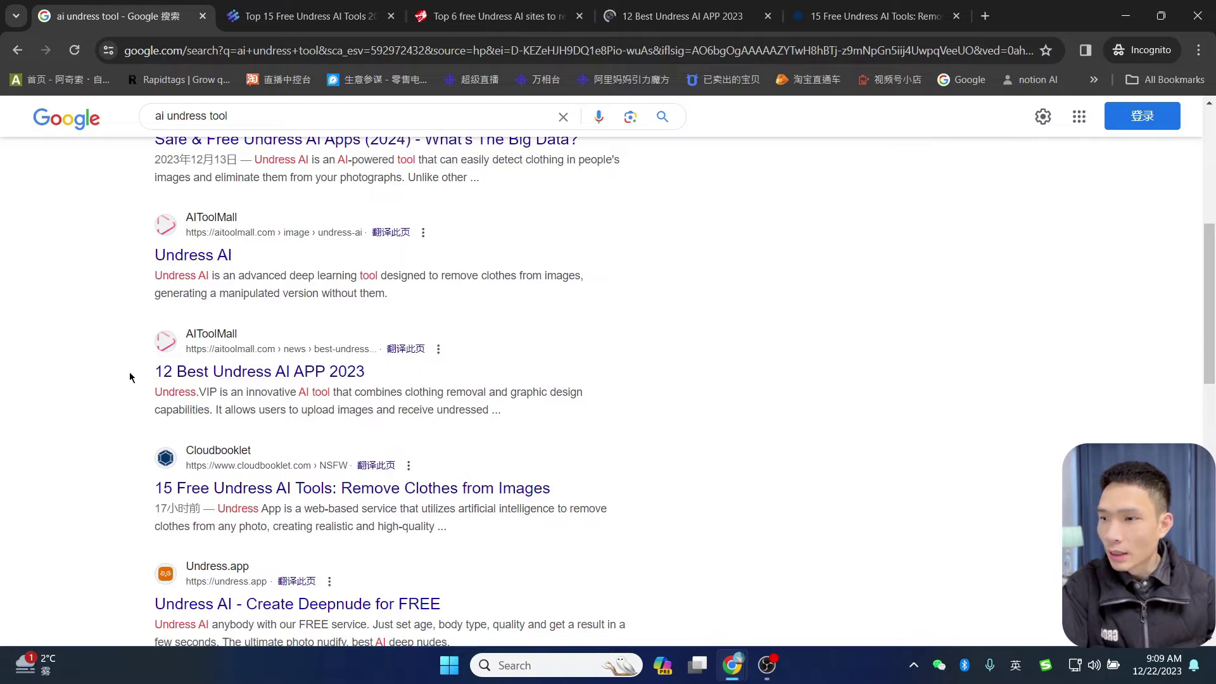
scroll(594, 340, "down", 2)
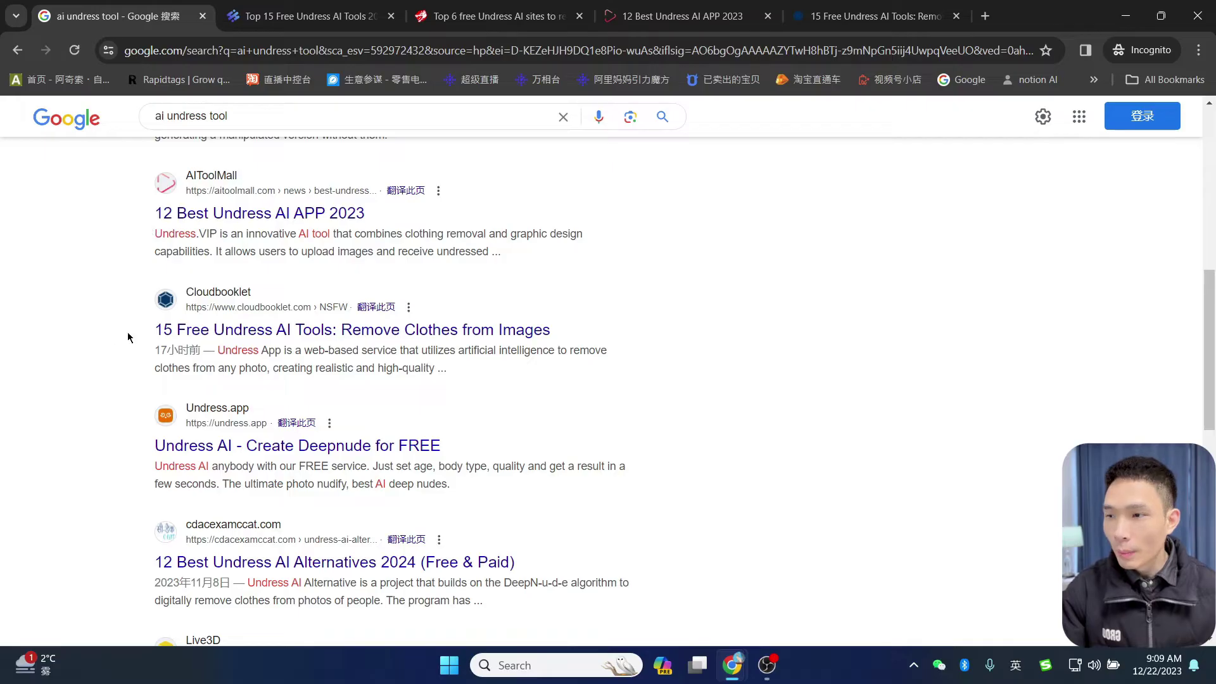
Review the first-ranked aimojo.pro article from its title through the introduction to the table of tools.
left_click(309, 16)
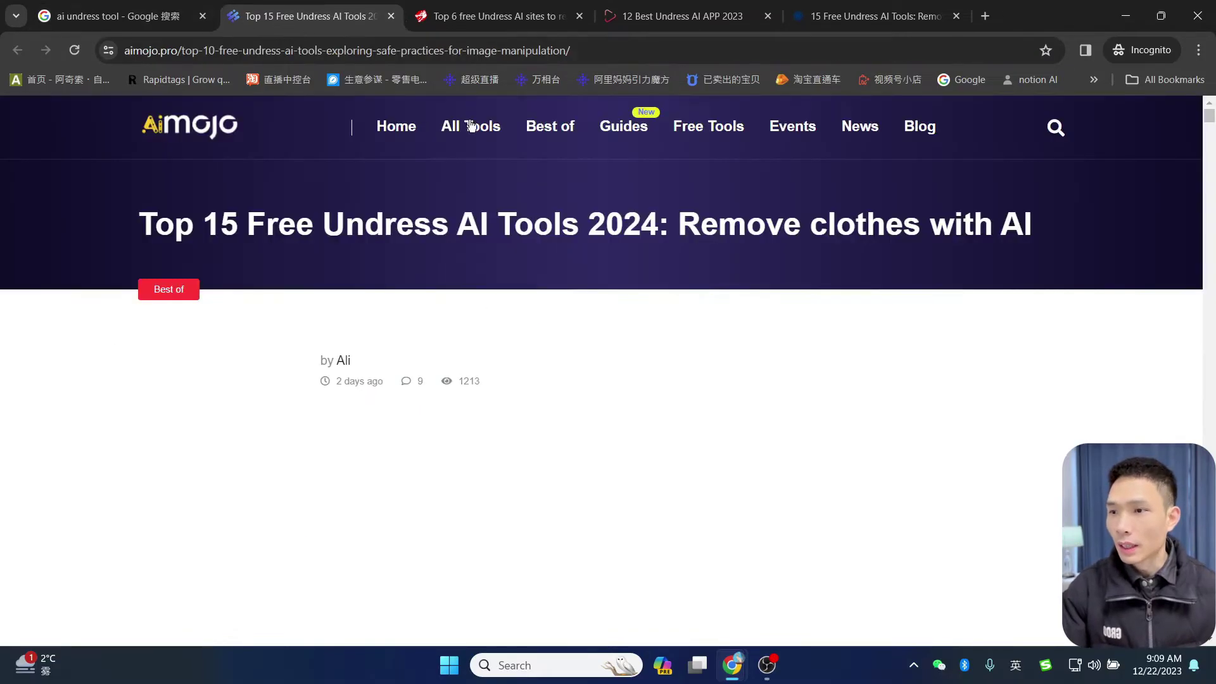
scroll(633, 302, "down", 1)
scroll(249, 210, "up", 1)
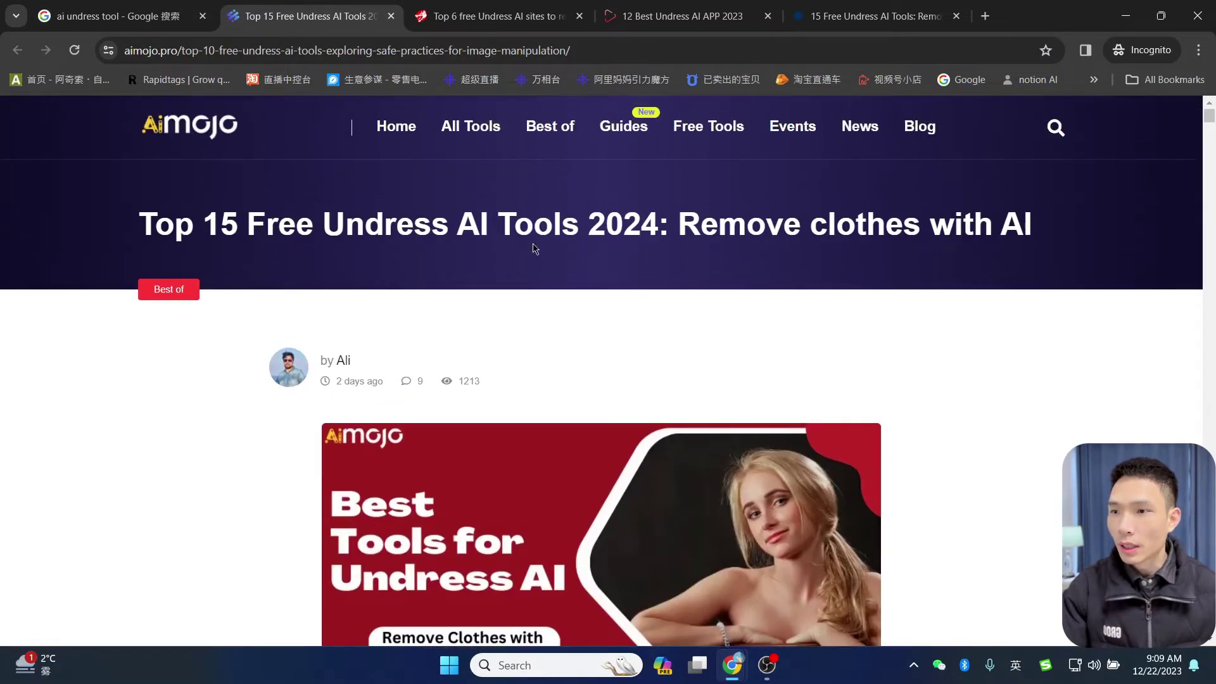
scroll(974, 320, "down", 3)
scroll(665, 345, "down", 16)
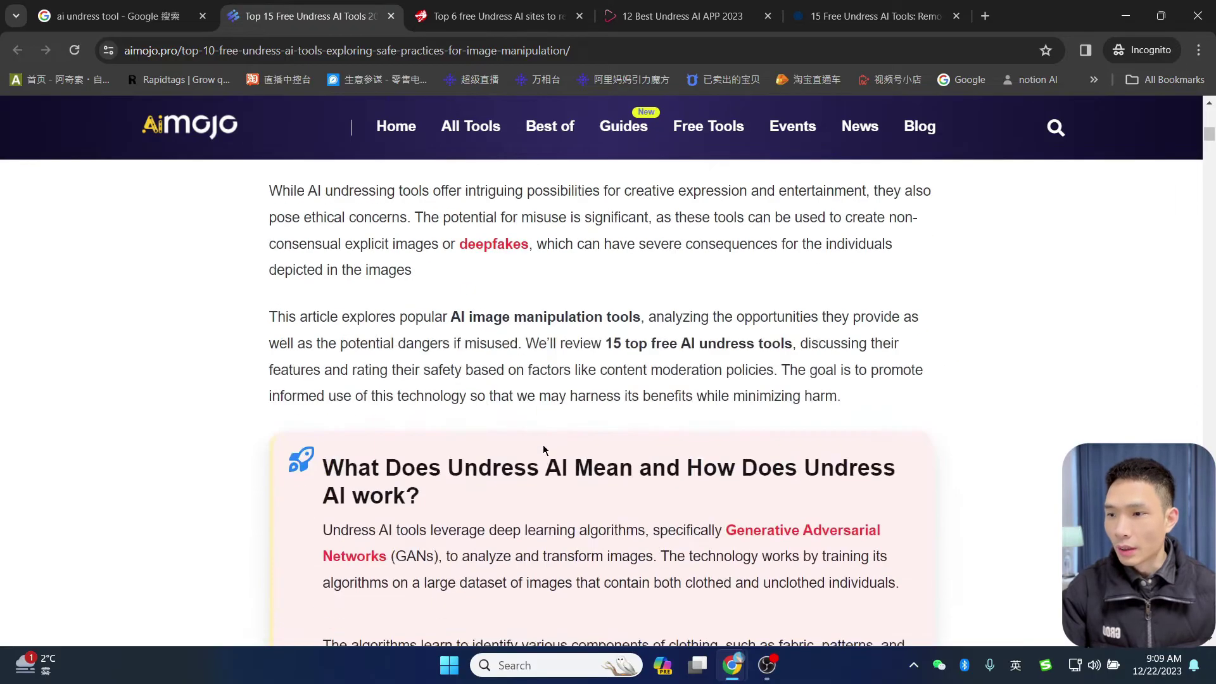
scroll(556, 458, "down", 4)
scroll(470, 406, "up", 5)
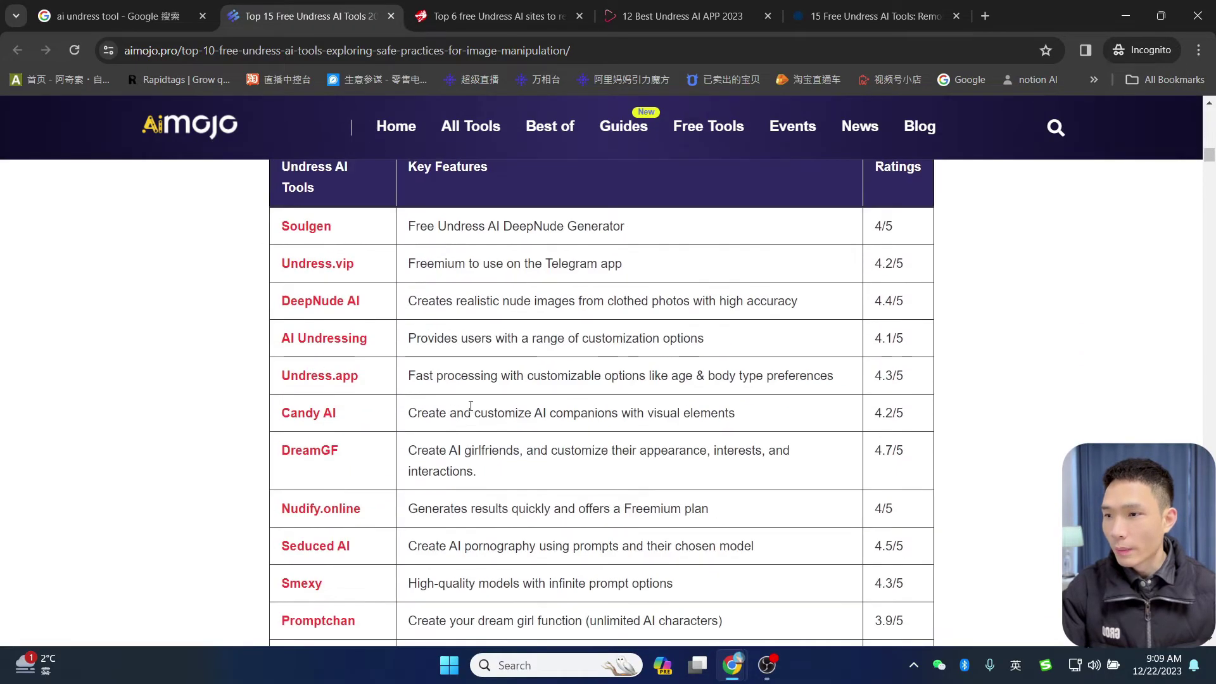
scroll(436, 263, "down", 3)
Review the structure and text of the second-ranked Alucare article.
left_click(470, 16)
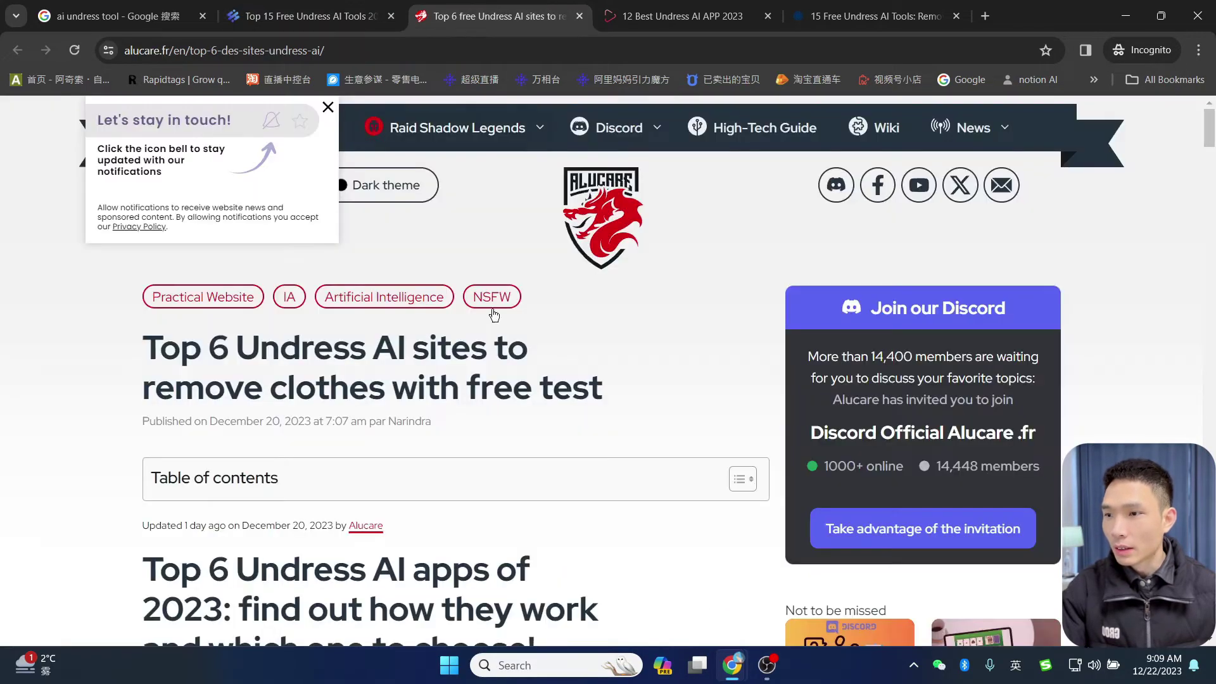
scroll(582, 404, "down", 17)
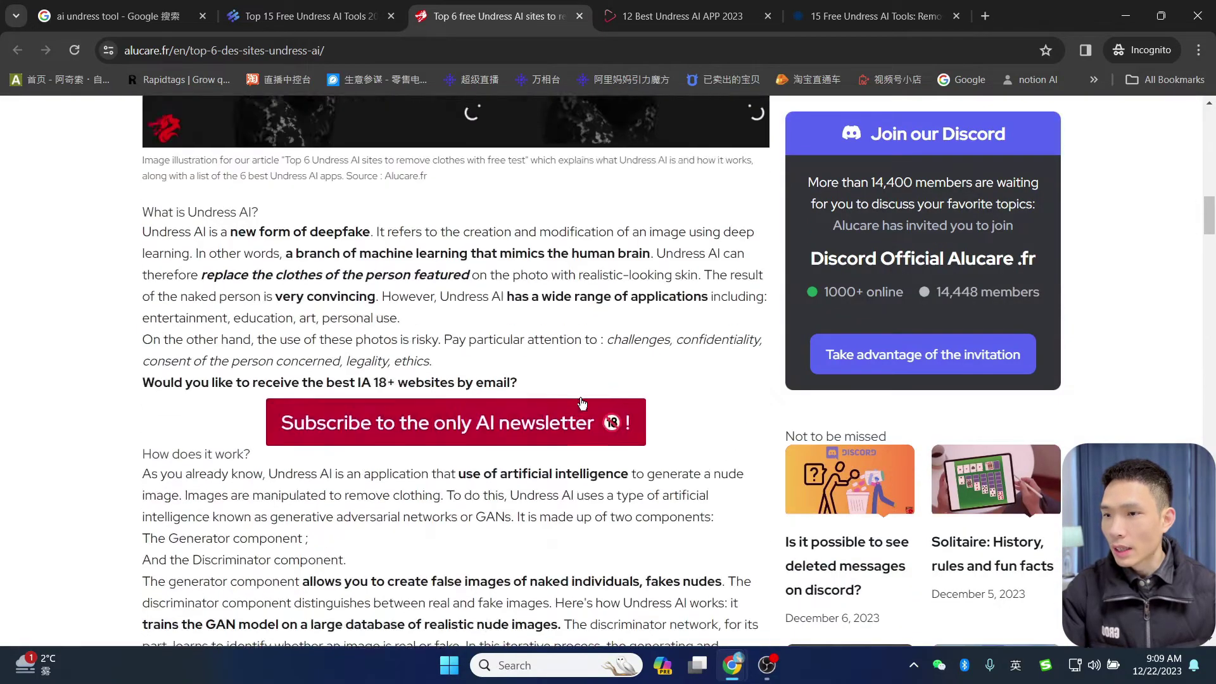
scroll(582, 404, "down", 10)
Review the aitoolmall.com article, including its introduction, comparison table and first listed app.
left_click(682, 16)
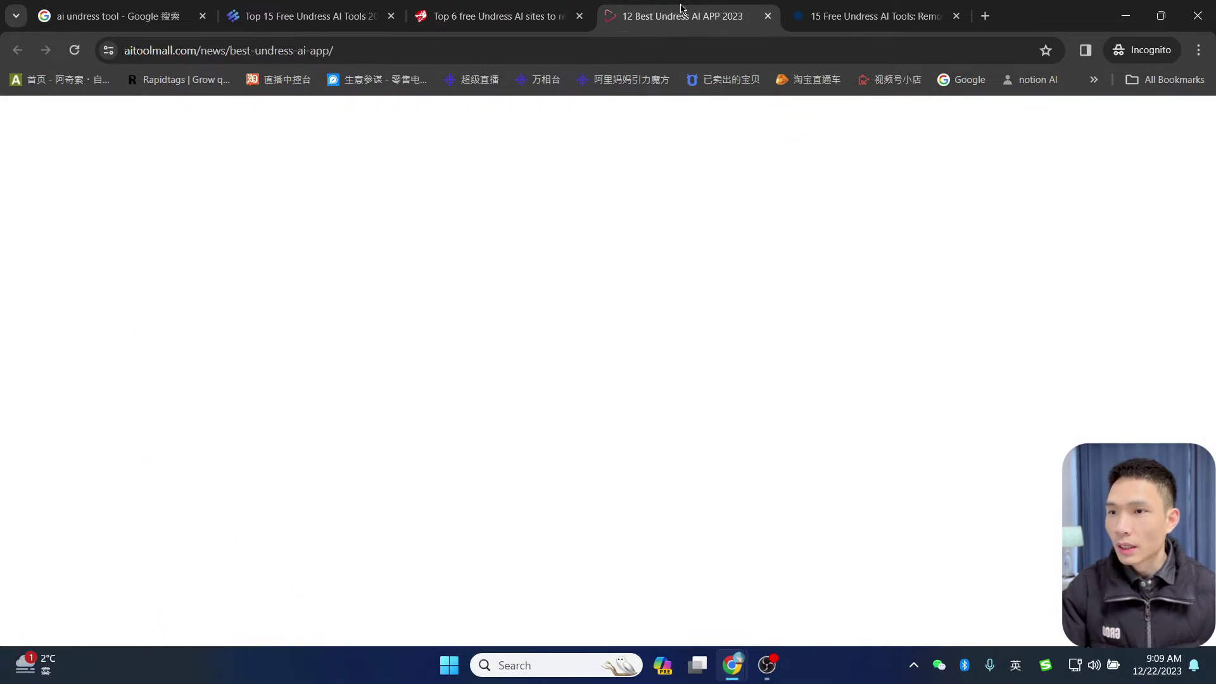
scroll(693, 306, "down", 4)
scroll(693, 306, "up", 4)
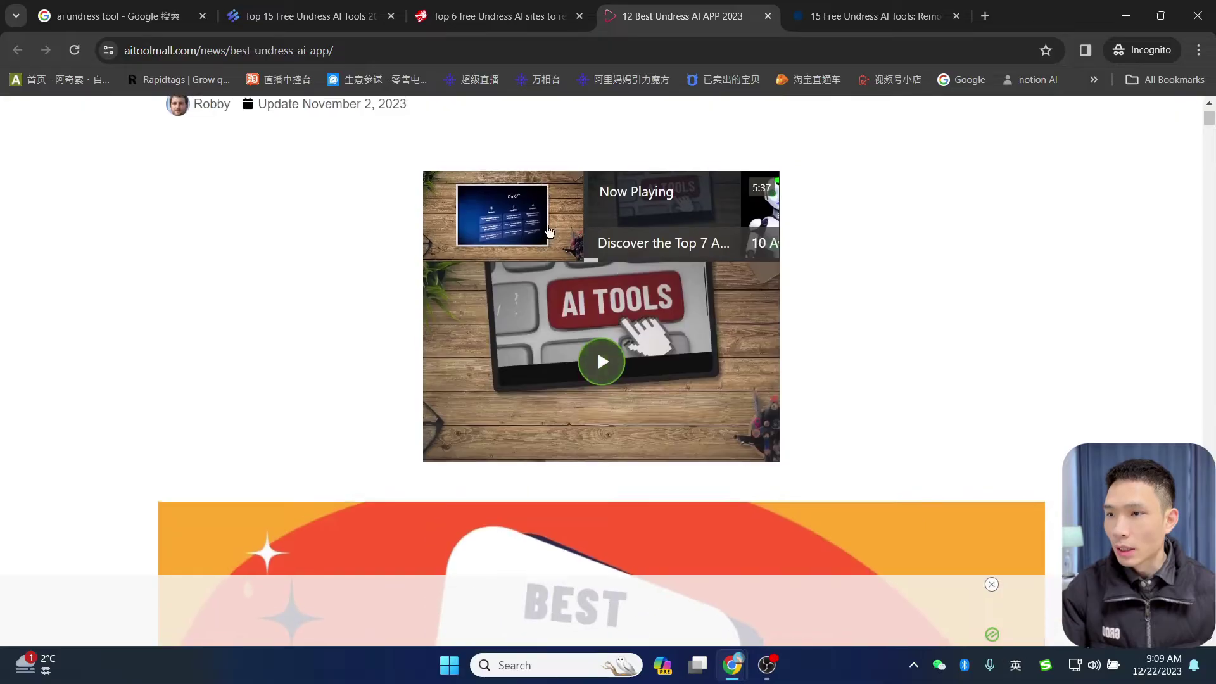
scroll(770, 418, "down", 20)
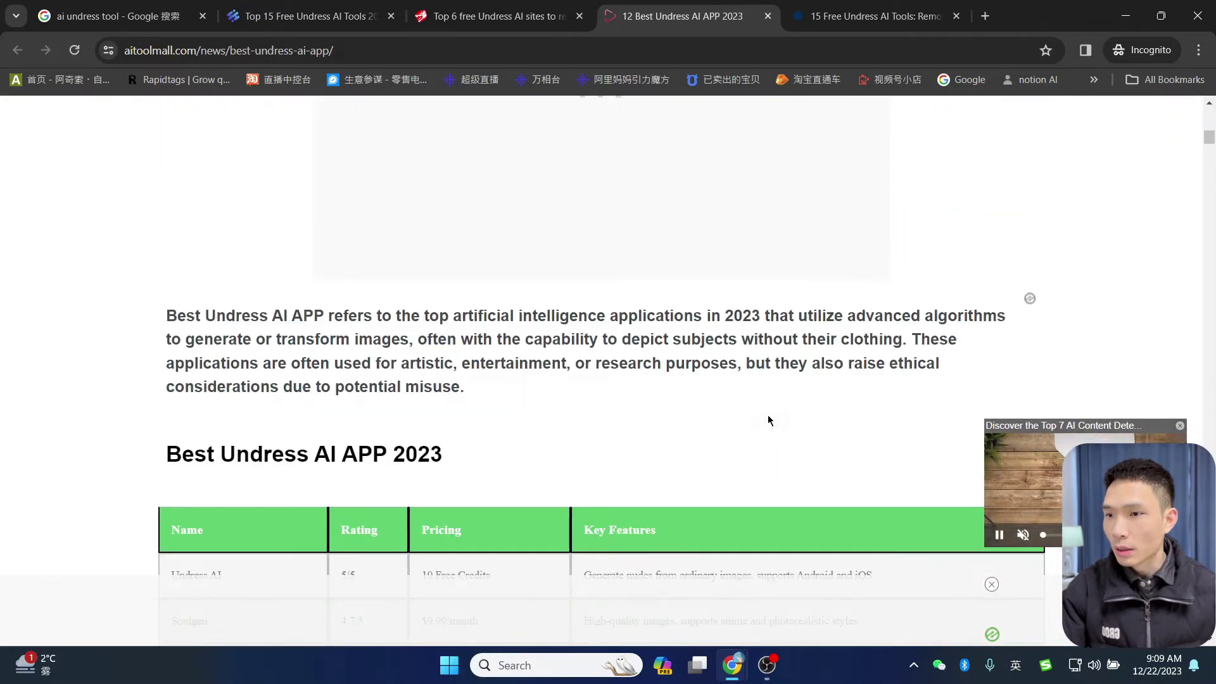
scroll(241, 339, "up", 4)
scroll(500, 293, "down", 11)
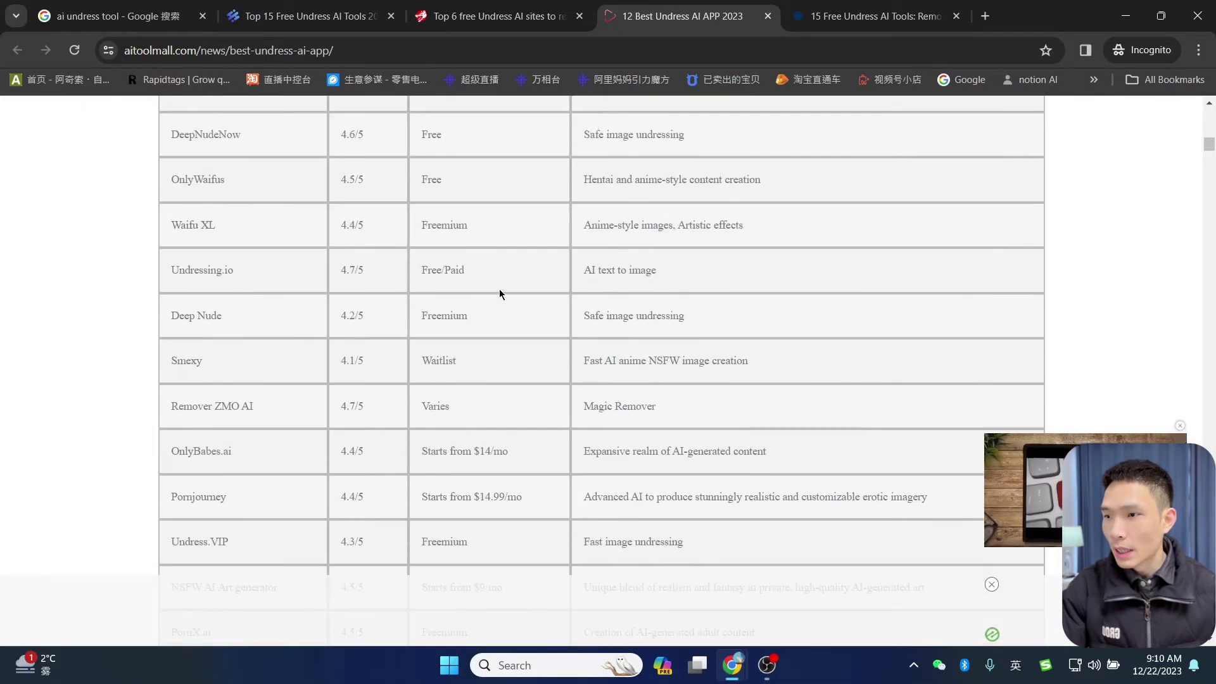
scroll(519, 290, "down", 3)
scroll(522, 291, "up", 2)
scroll(720, 163, "down", 1)
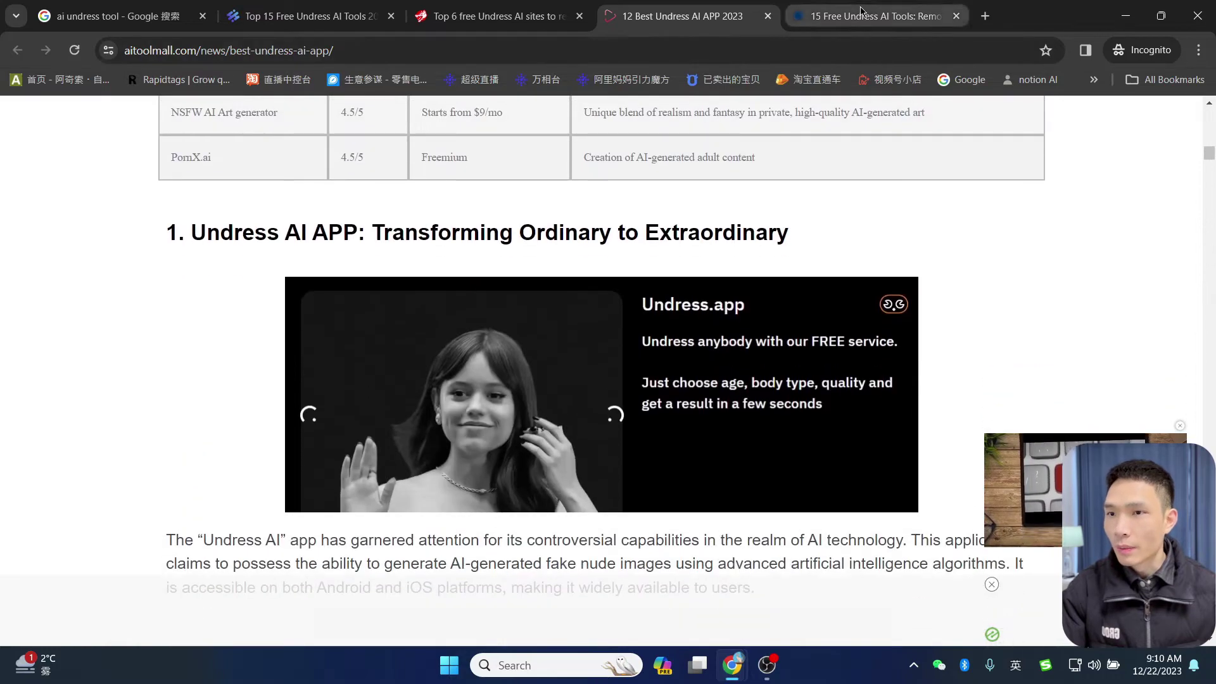
Review the opening part of the Cloudbooklet article.
left_click(848, 17)
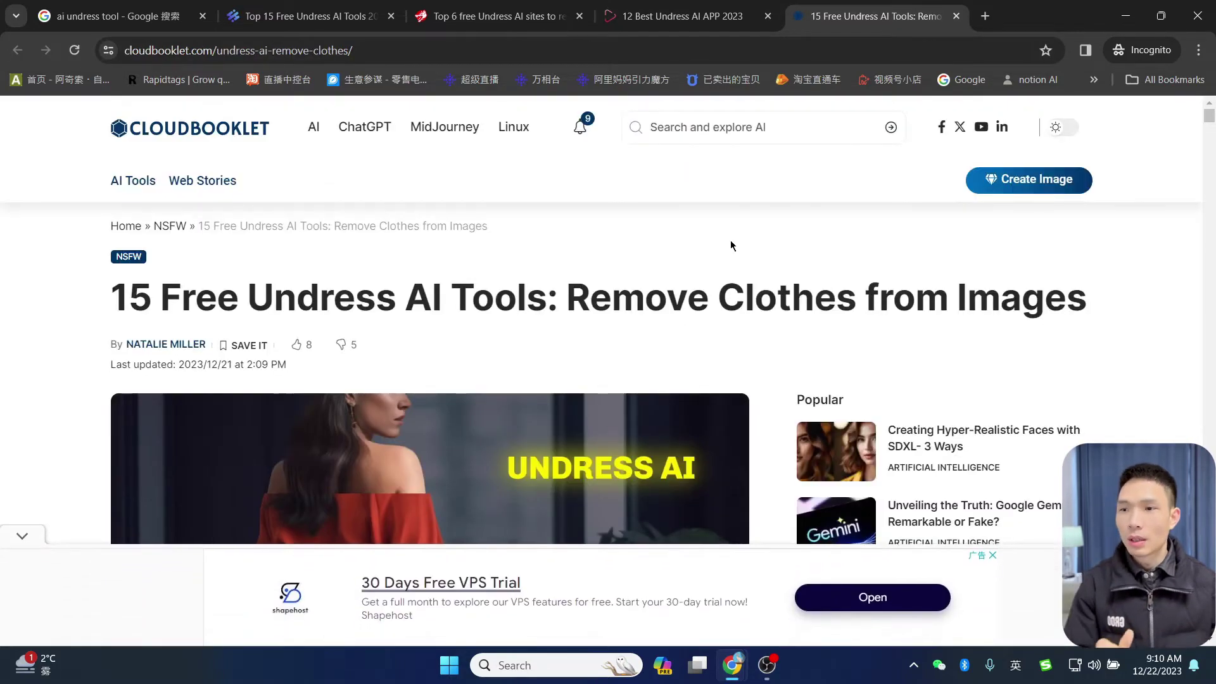
scroll(734, 257, "down", 5)
scroll(738, 263, "down", 3)
scroll(737, 262, "up", 8)
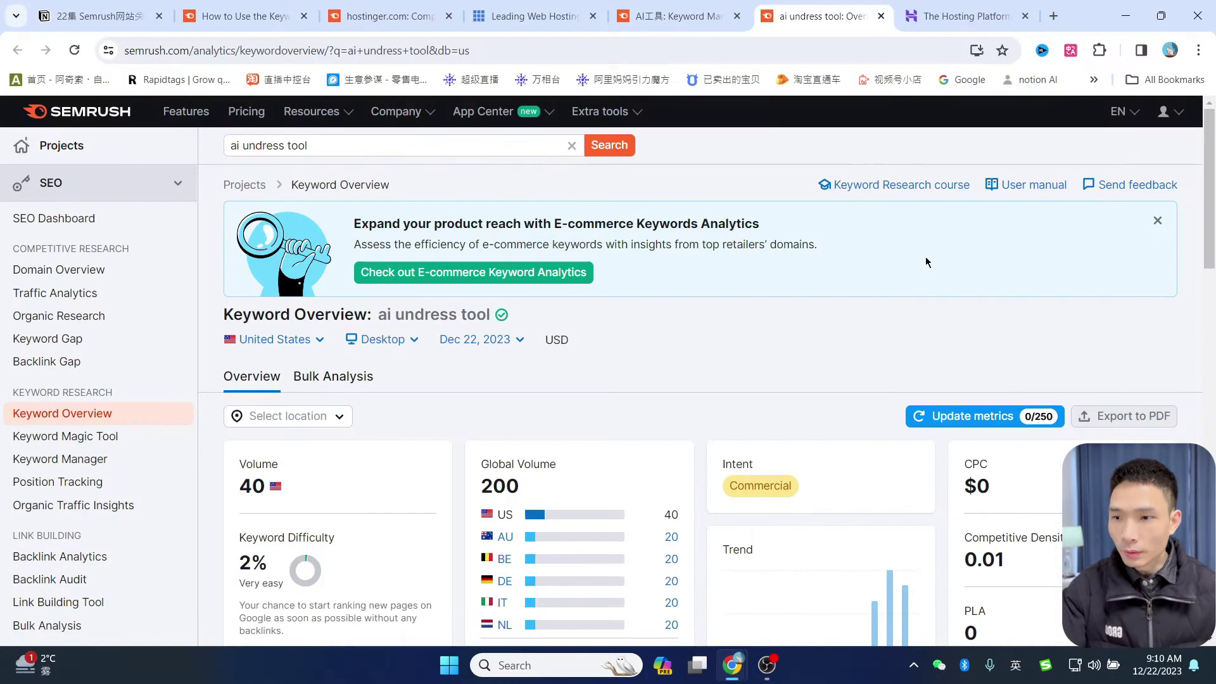
Switch back to the Semrush window and examine the metrics and keyword ideas in the Keyword Overview.
scroll(906, 264, "down", 1)
scroll(892, 259, "down", 15)
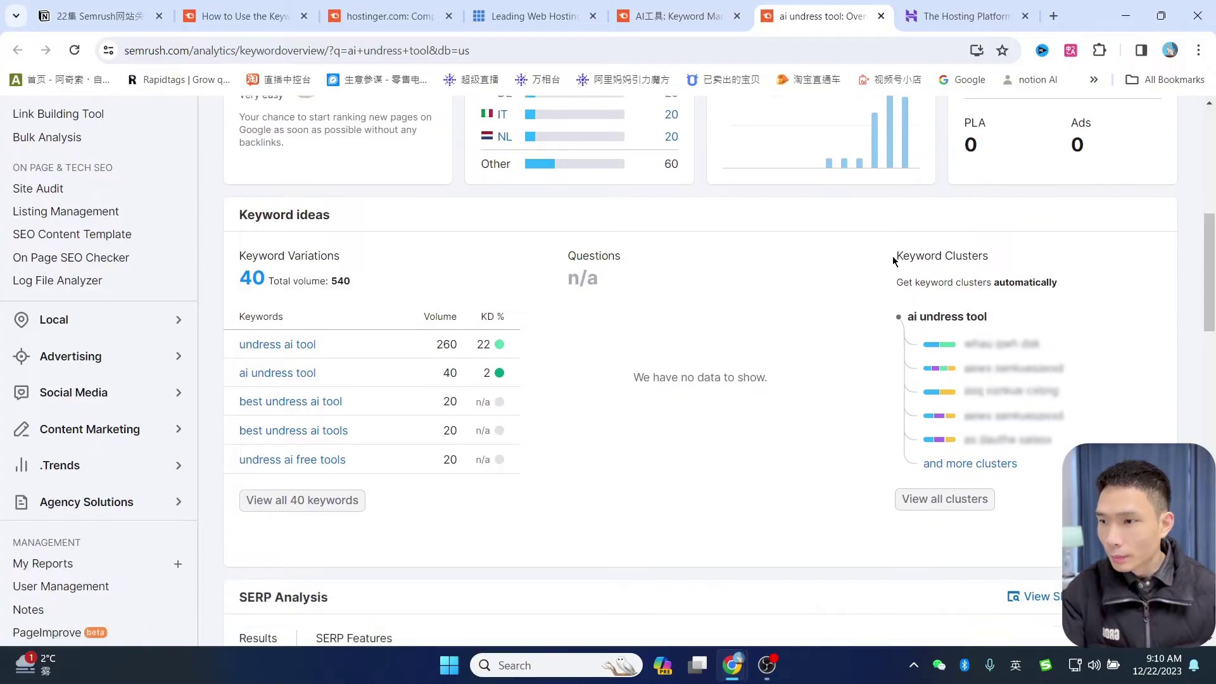
scroll(892, 256, "up", 6)
Return to the Cloudbooklet page in the Incognito window, close its advertisement overlay and minimize the window.
mouse_move(732, 665)
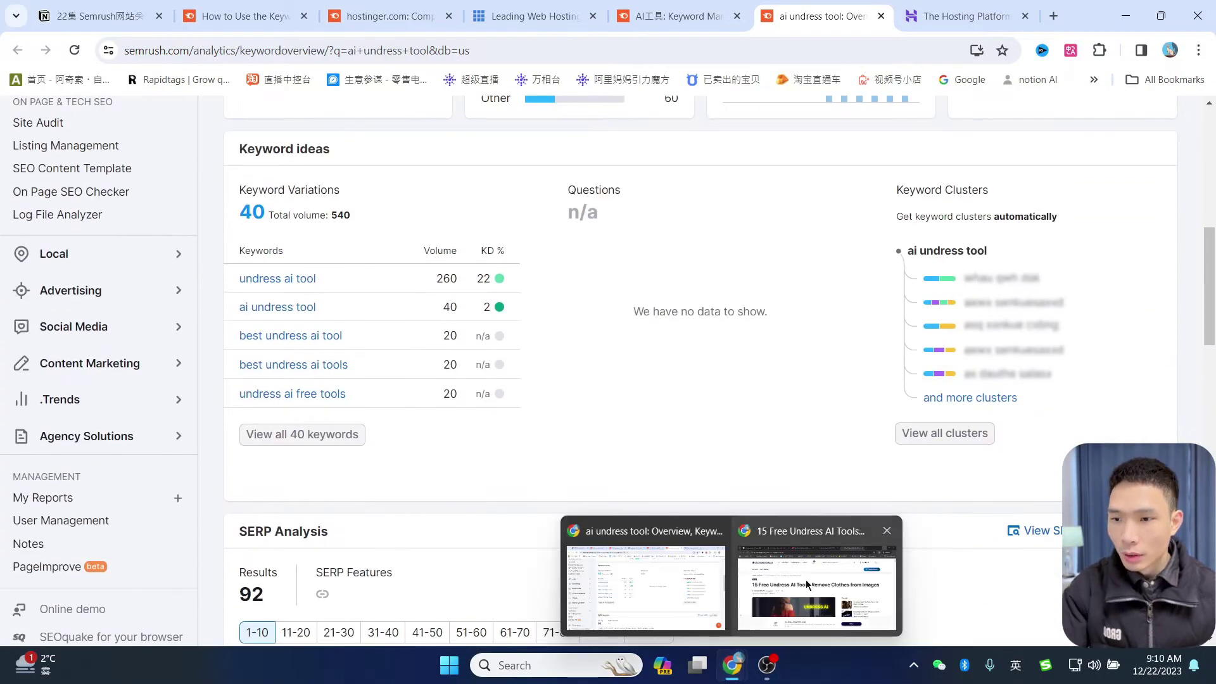
left_click(806, 580)
left_click(967, 198)
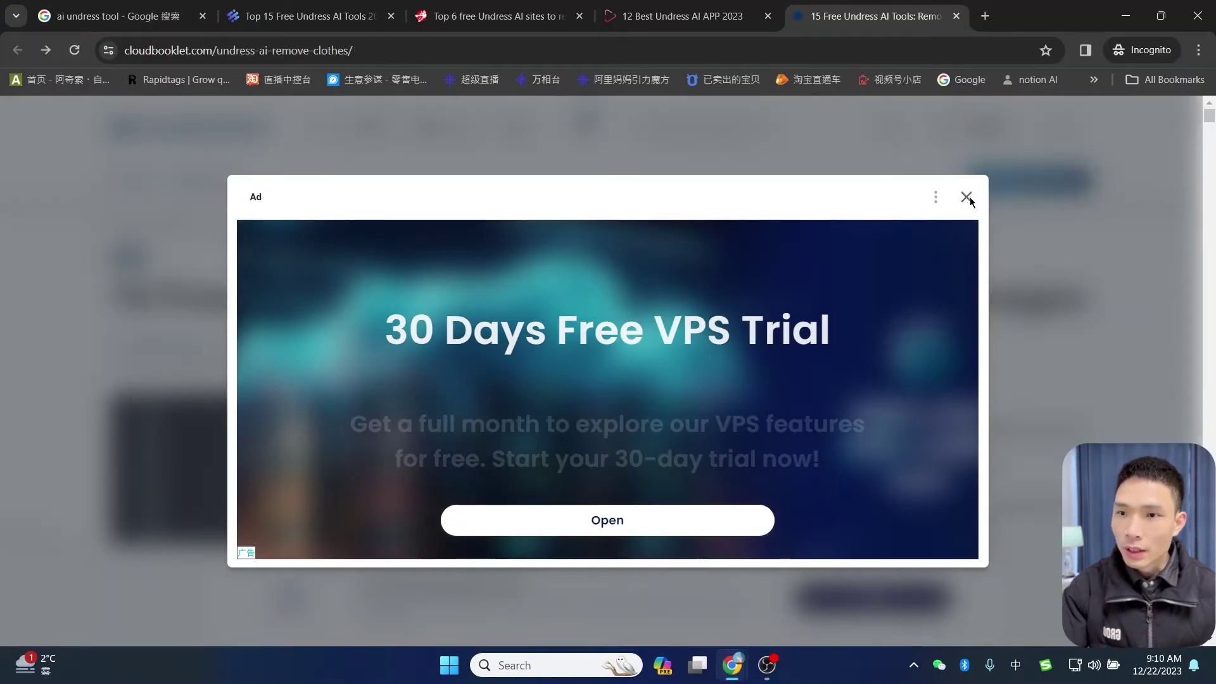
left_click(1128, 16)
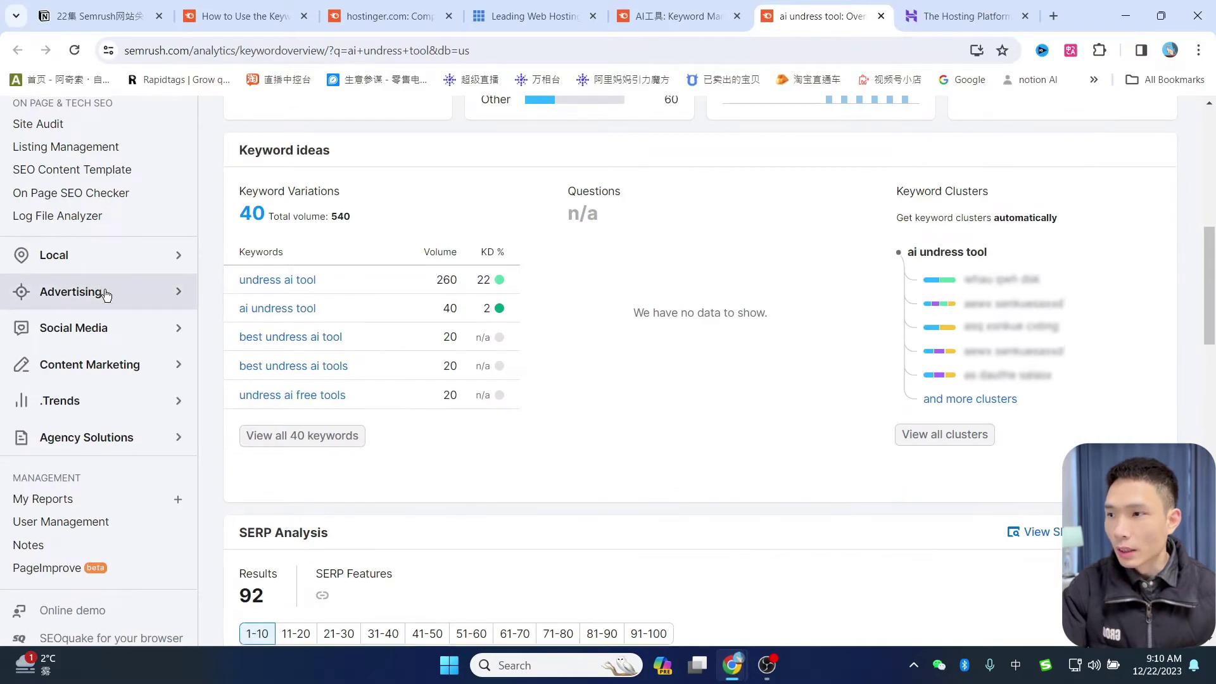
Open Semrush's SEO Content Template tool.
scroll(66, 278, "up", 1)
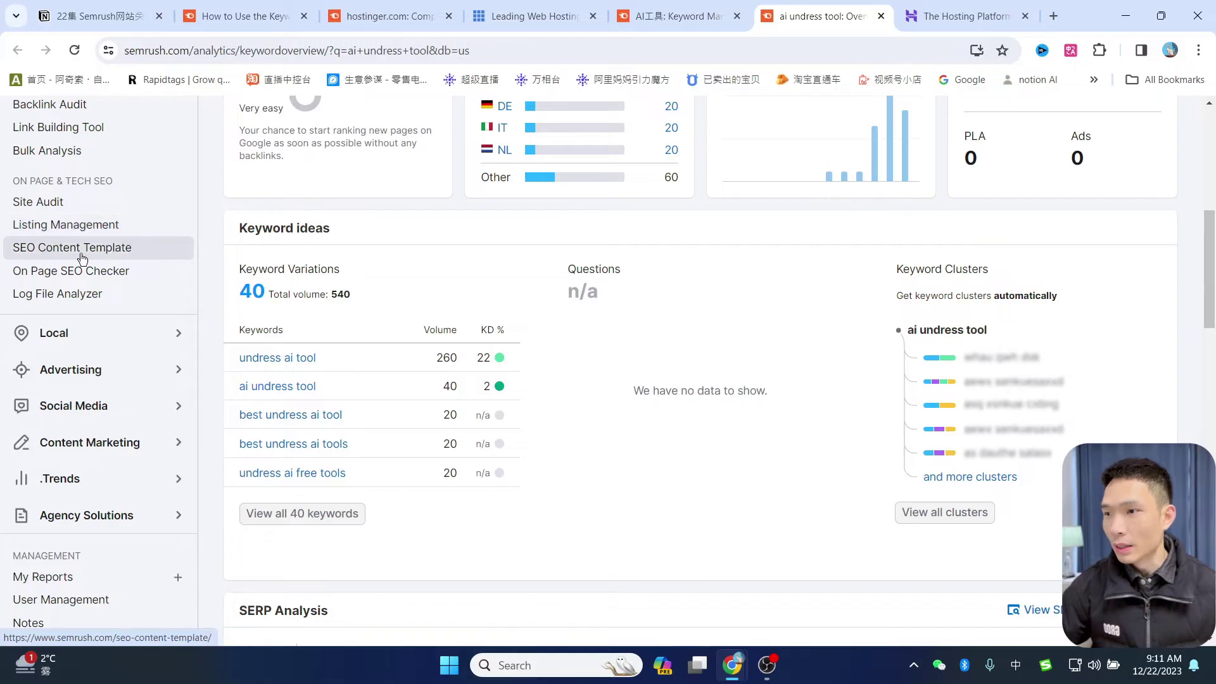
scroll(117, 265, "up", 8)
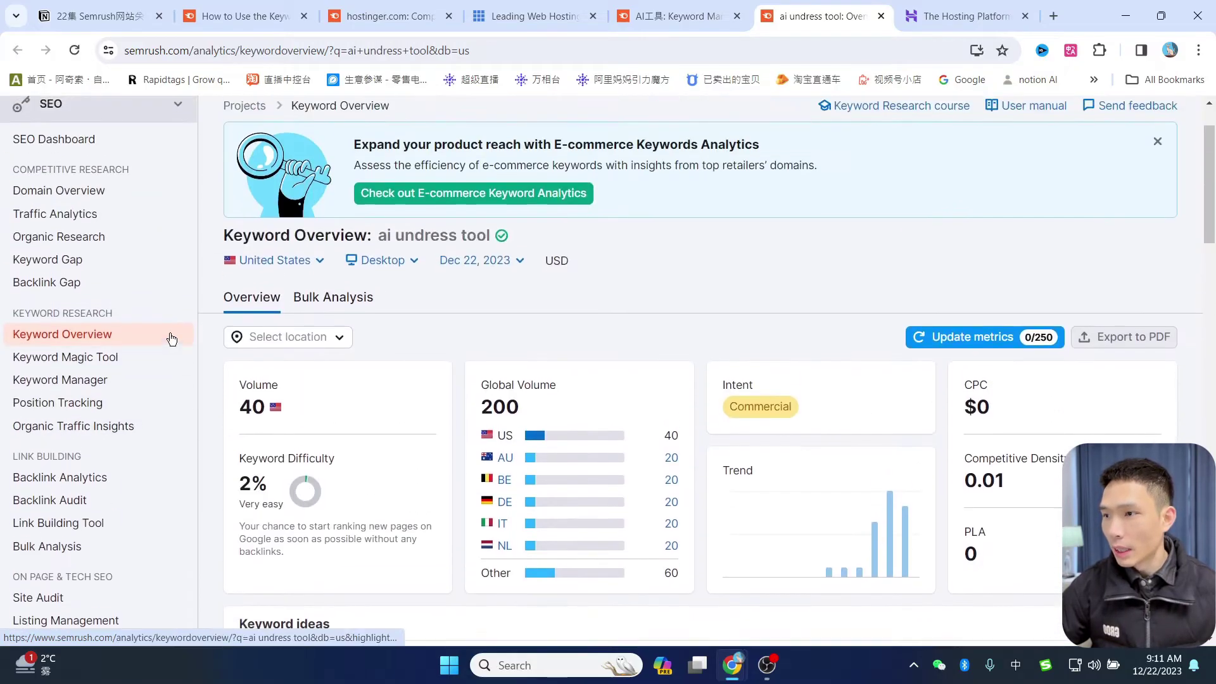
scroll(102, 210, "down", 5)
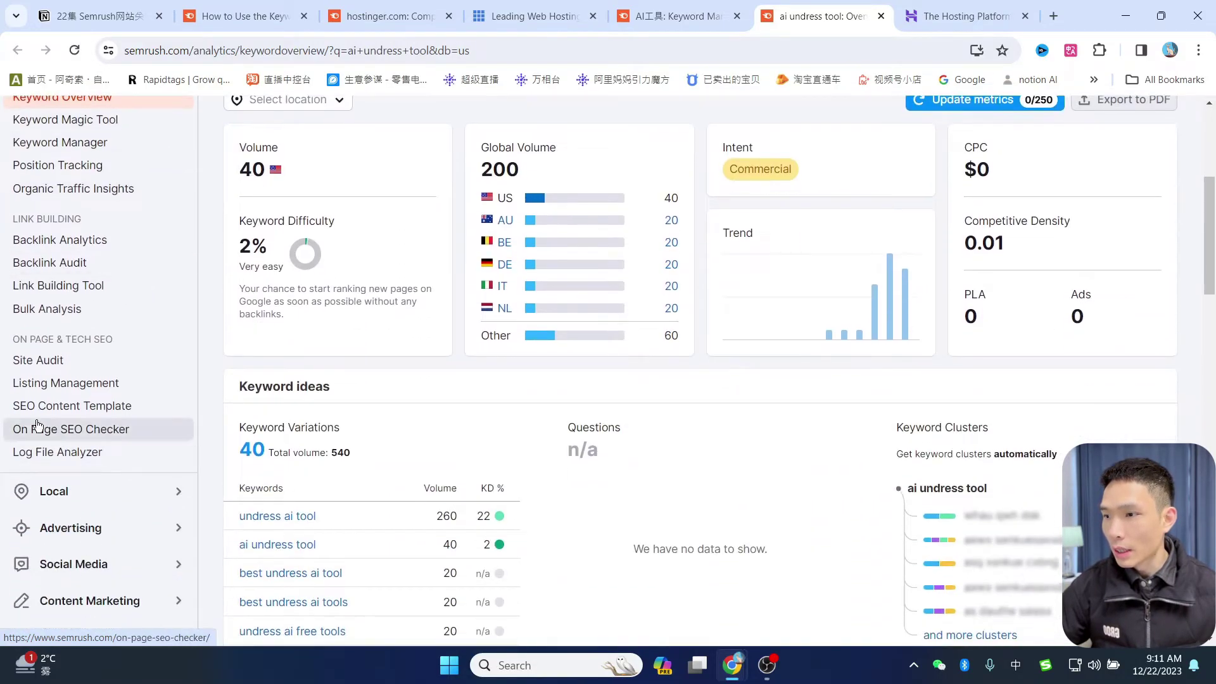
left_click(106, 407)
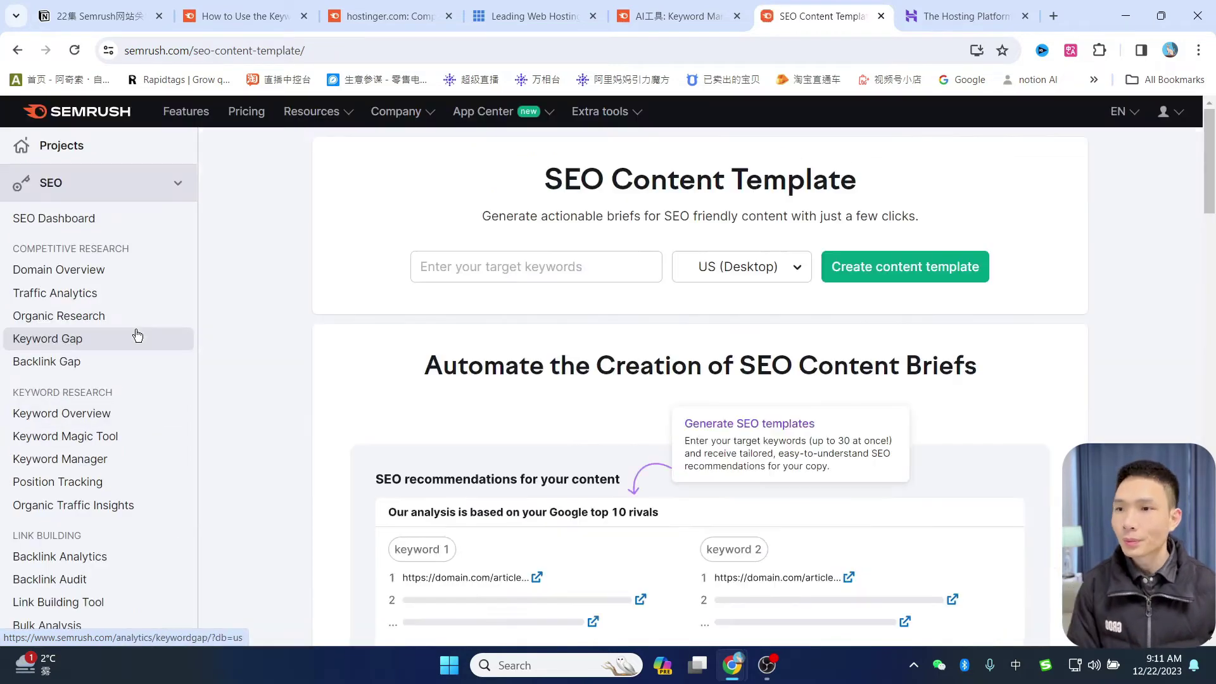
Copy "ai undress tool" from the Google search in the Incognito window and enter it as target keyword in Semrush's SEO Content Template.
mouse_move(731, 665)
left_click(813, 579)
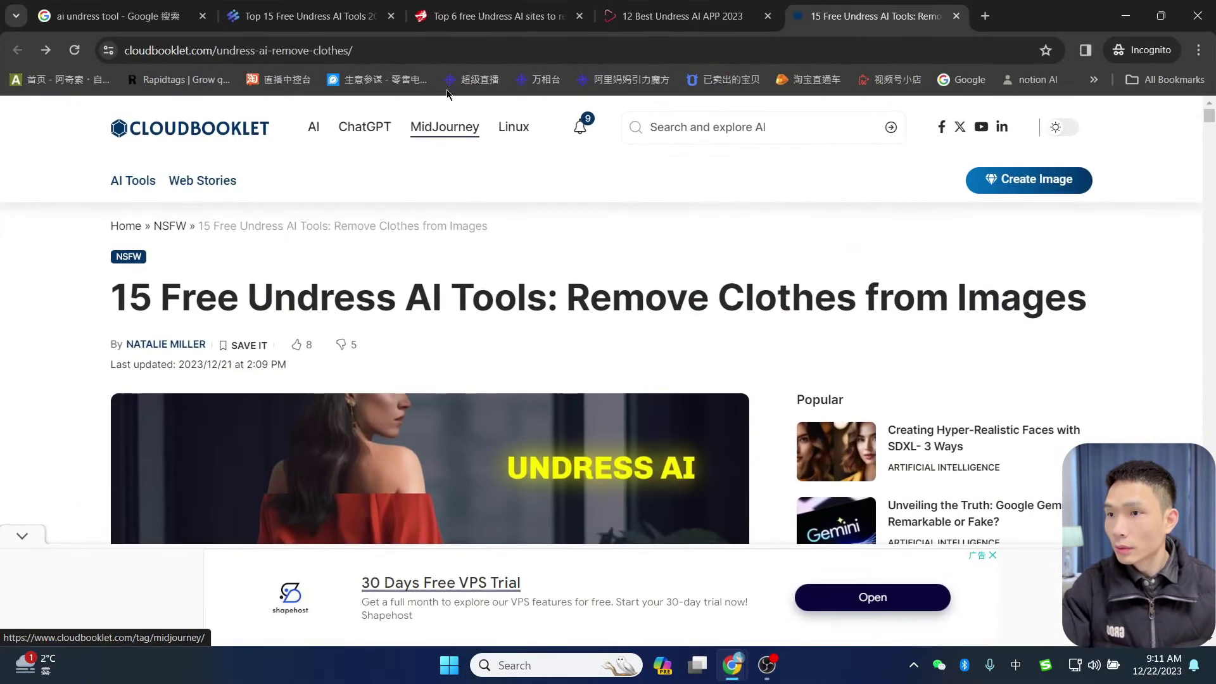
left_click(121, 15)
left_click_drag(259, 116, 140, 118)
key("ctrl+c")
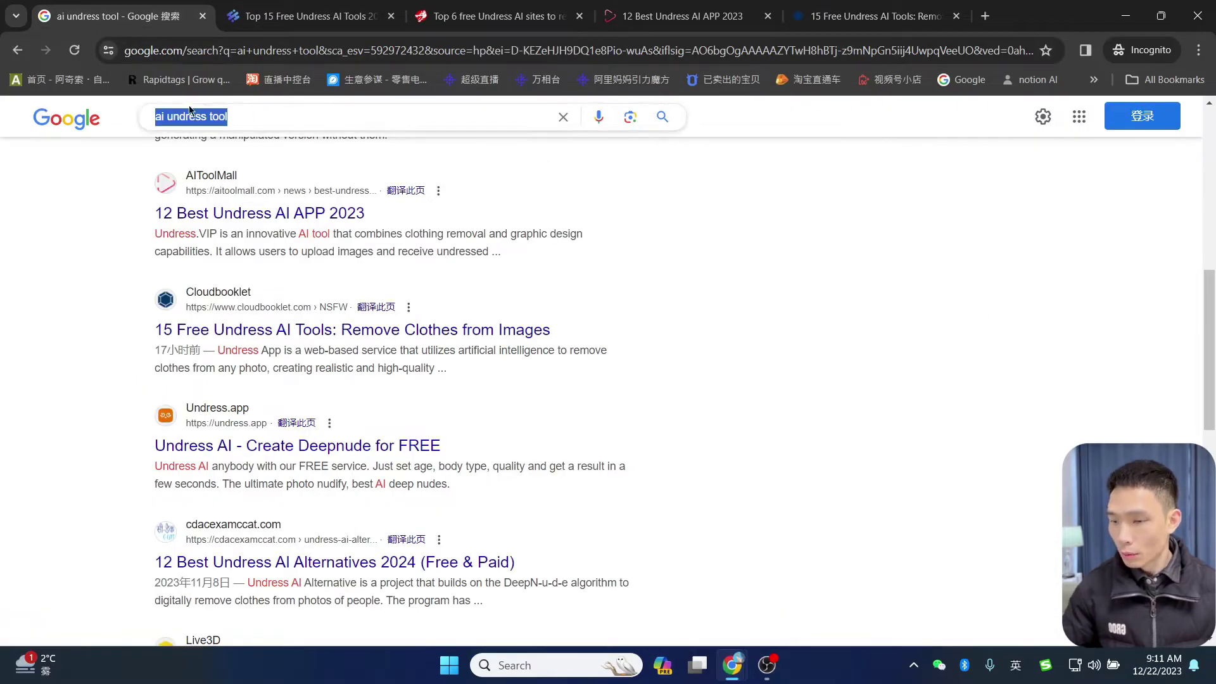
left_click(1126, 15)
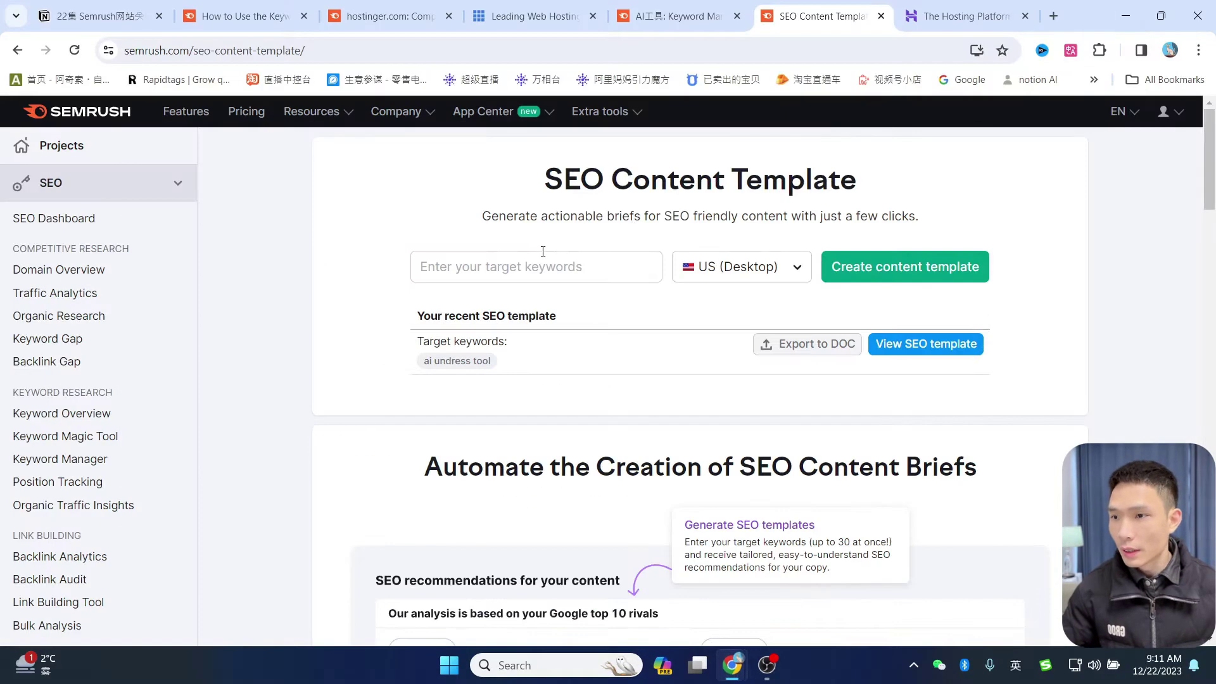
left_click(521, 266)
key("ctrl+v")
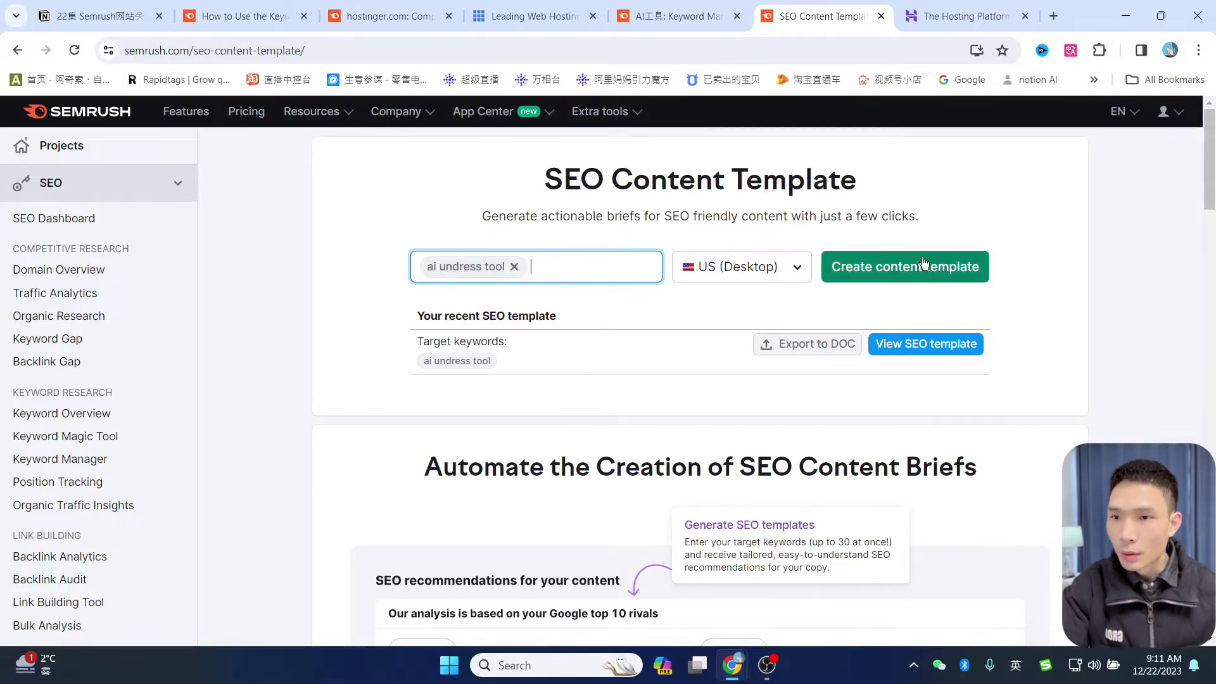
Check the location options, request the content template for US (Desktop) and start the 7-day free trial of the Content Marketing Platform.
left_click(788, 267)
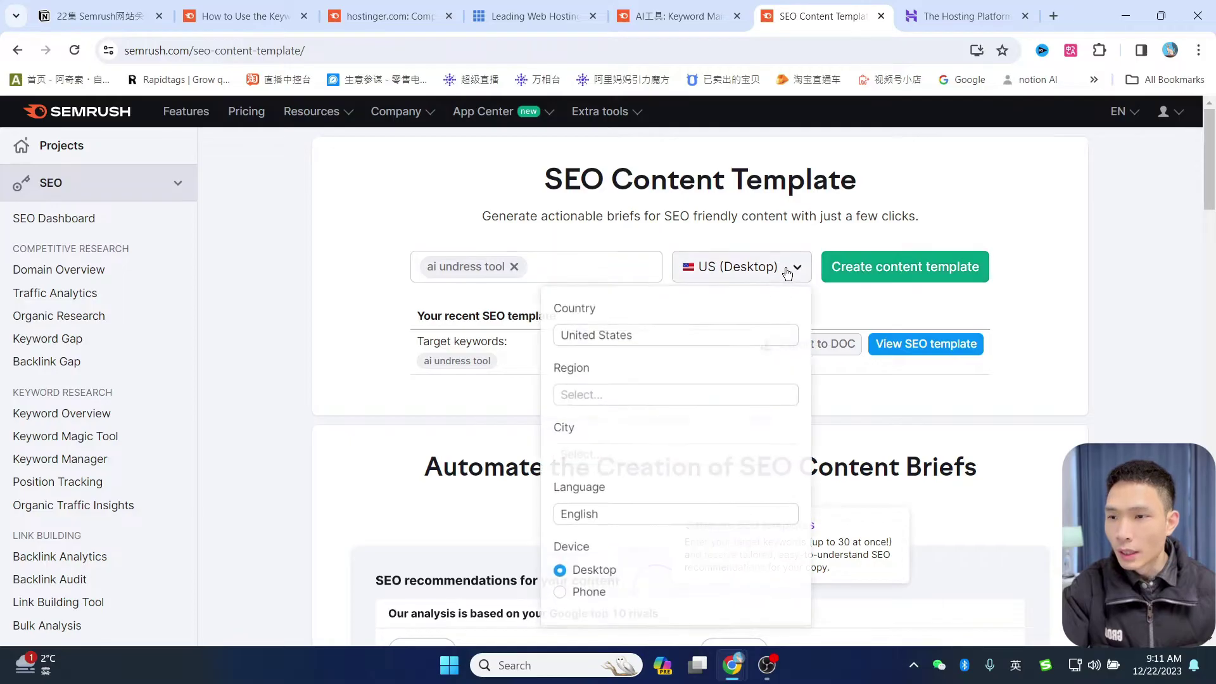
left_click(1157, 276)
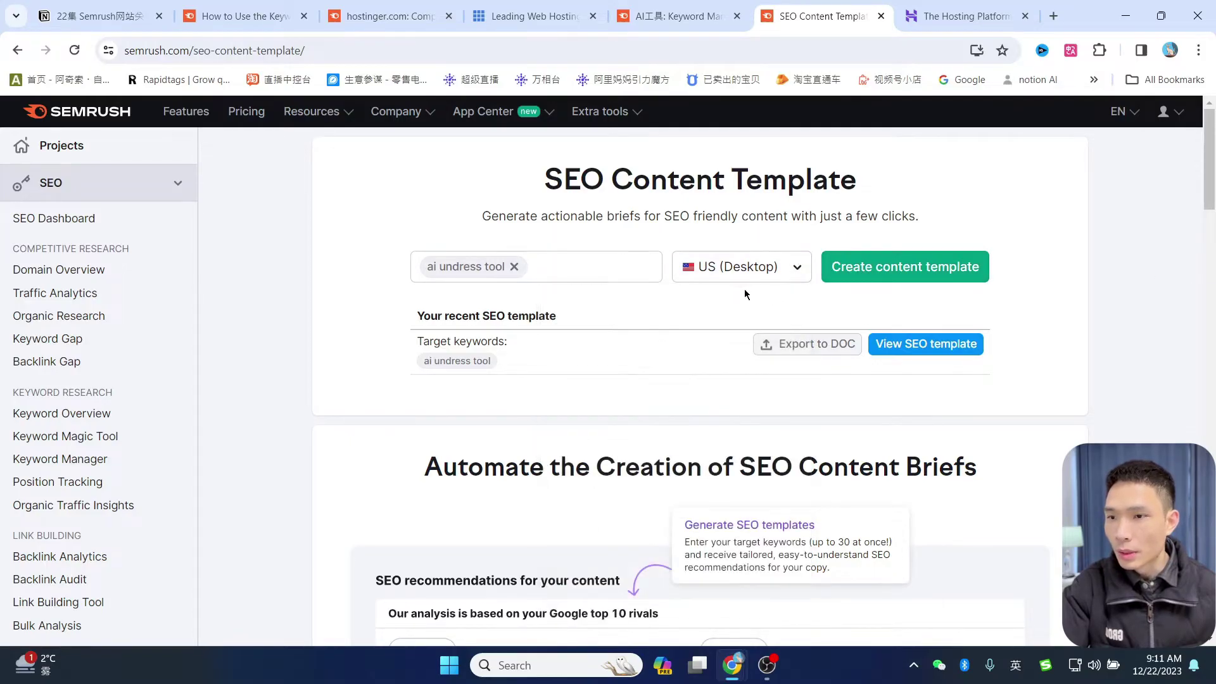
left_click(894, 267)
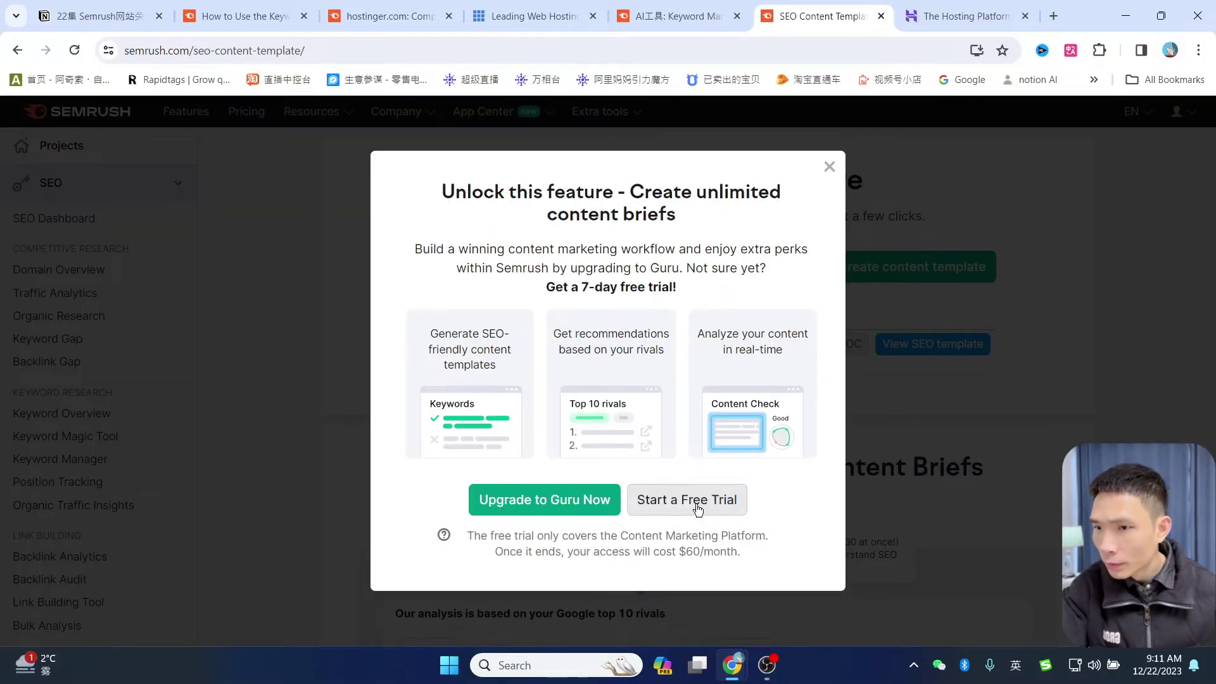
left_click(696, 503)
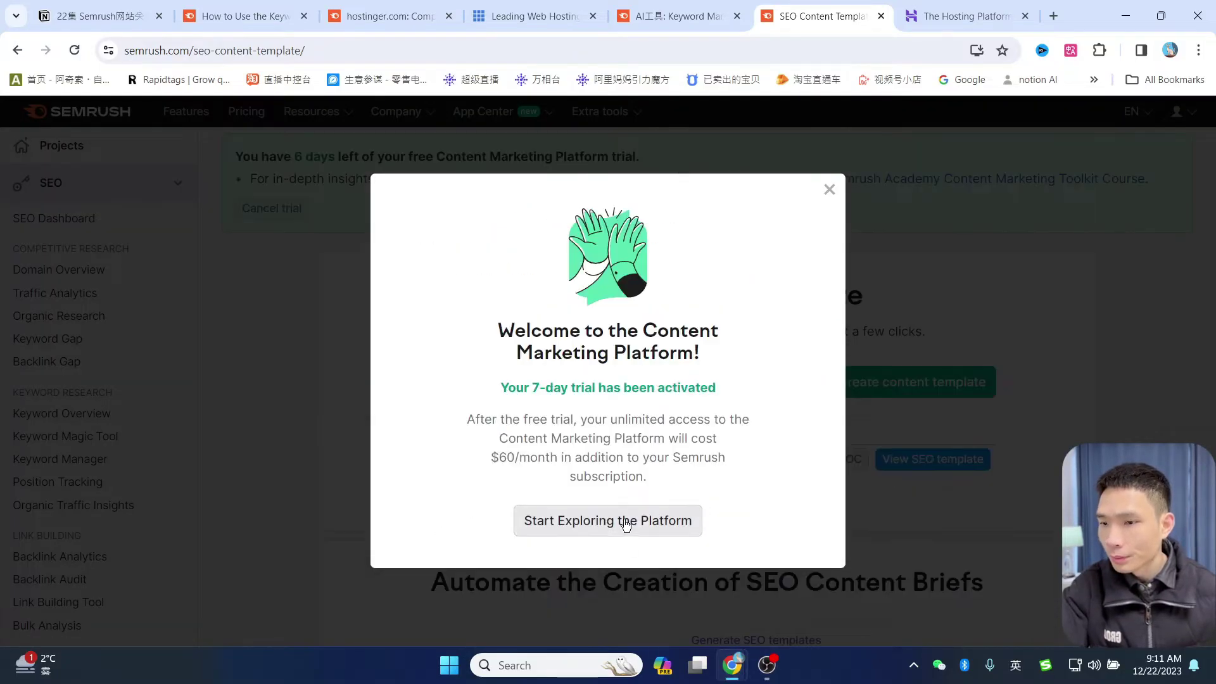
left_click(597, 516)
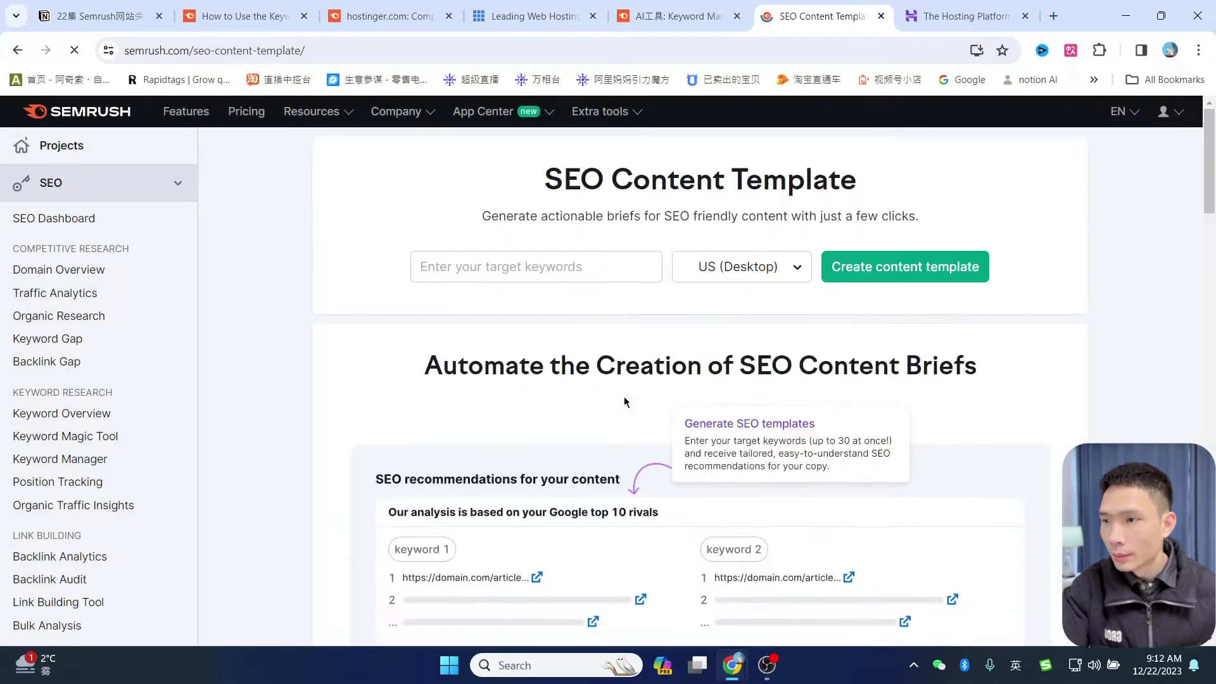
Open the recent SEO template for the target keyword "ai undress tool".
scroll(623, 402, "down", 1)
left_click_drag(420, 399, 506, 398)
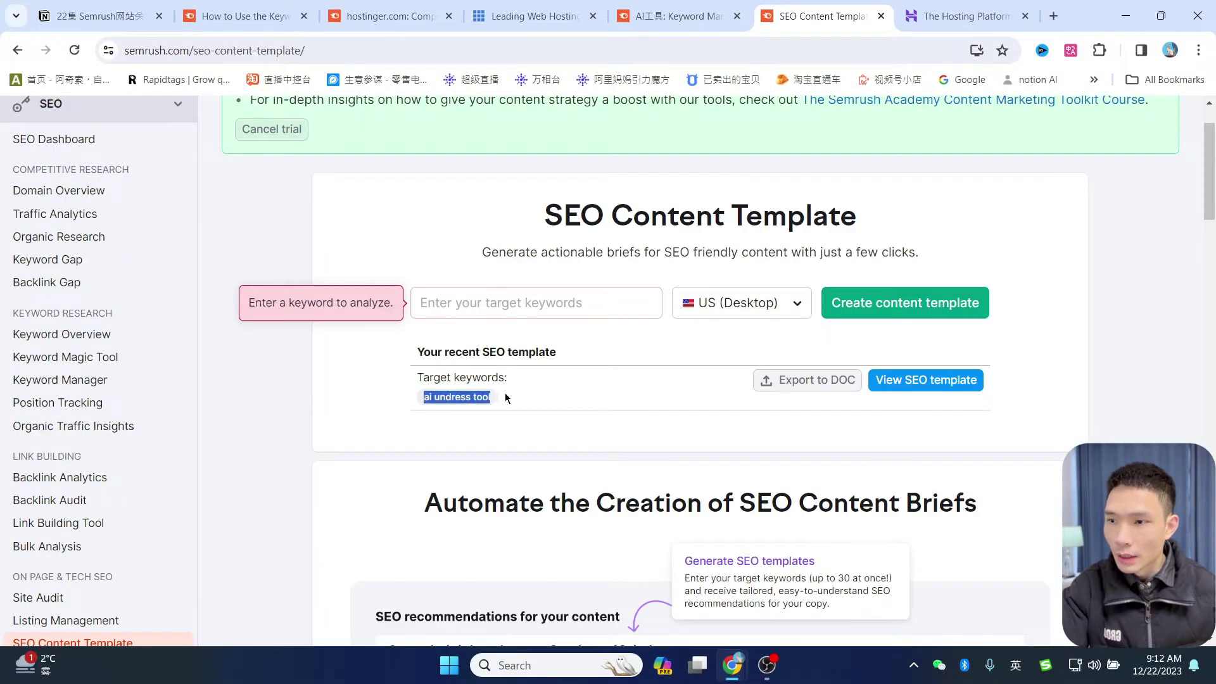
left_click(559, 382)
left_click_drag(434, 350, 576, 354)
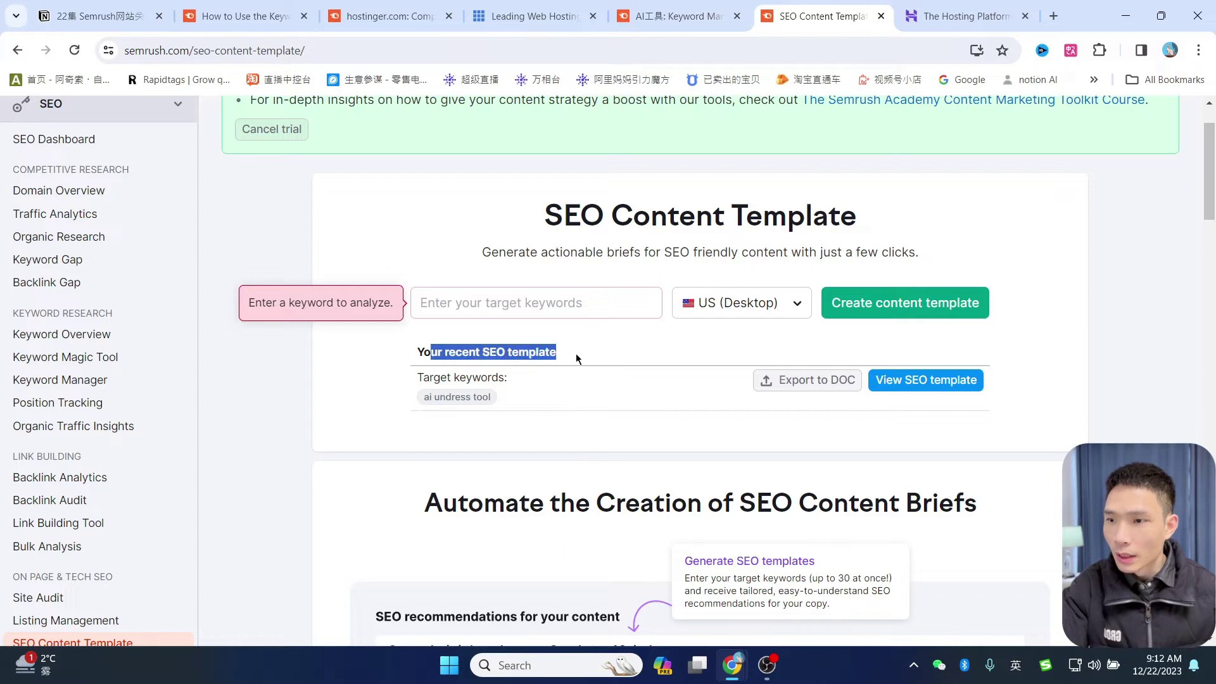
left_click(632, 366)
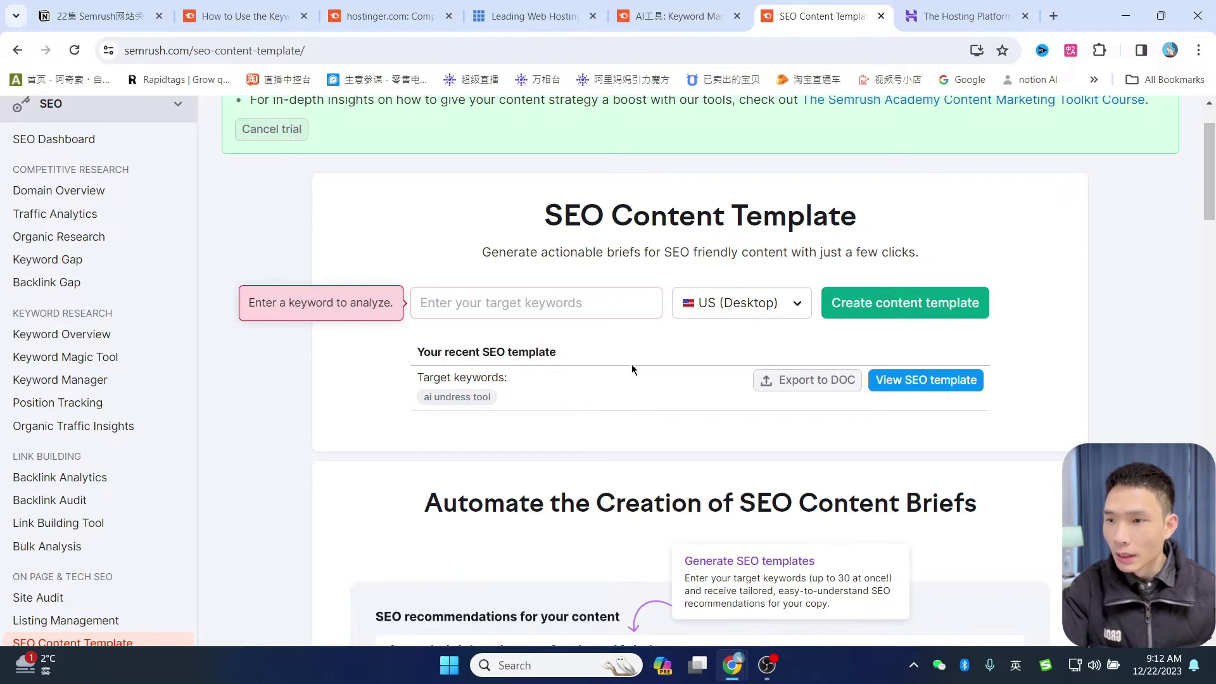
left_click(919, 390)
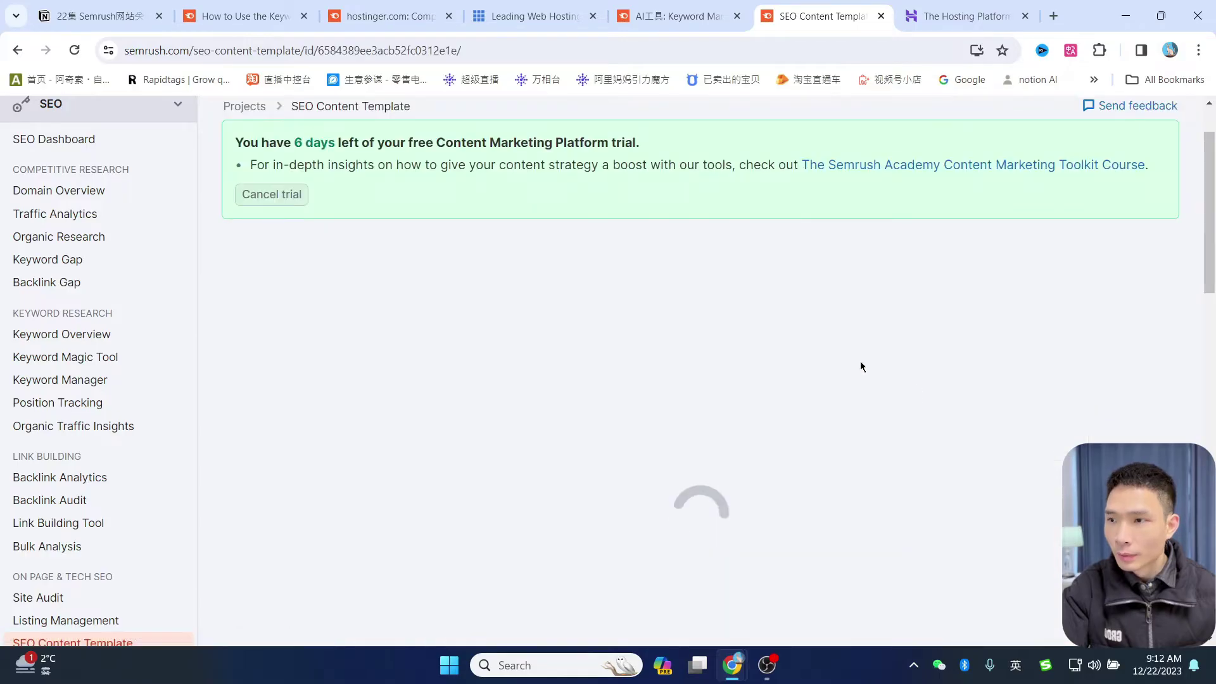
Look through the template's SEO recommendations, including the Google top 10 rivals and the key recommendations based on them.
scroll(875, 295, "down", 7)
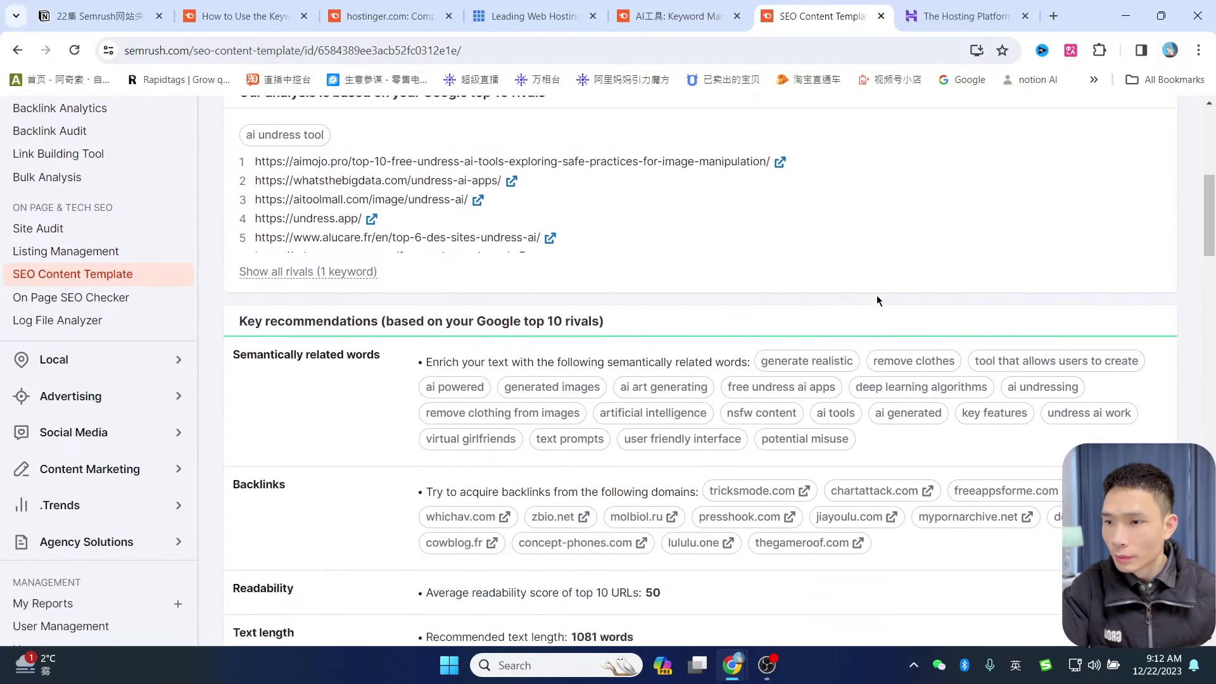
scroll(877, 295, "up", 5)
scroll(877, 295, "up", 3)
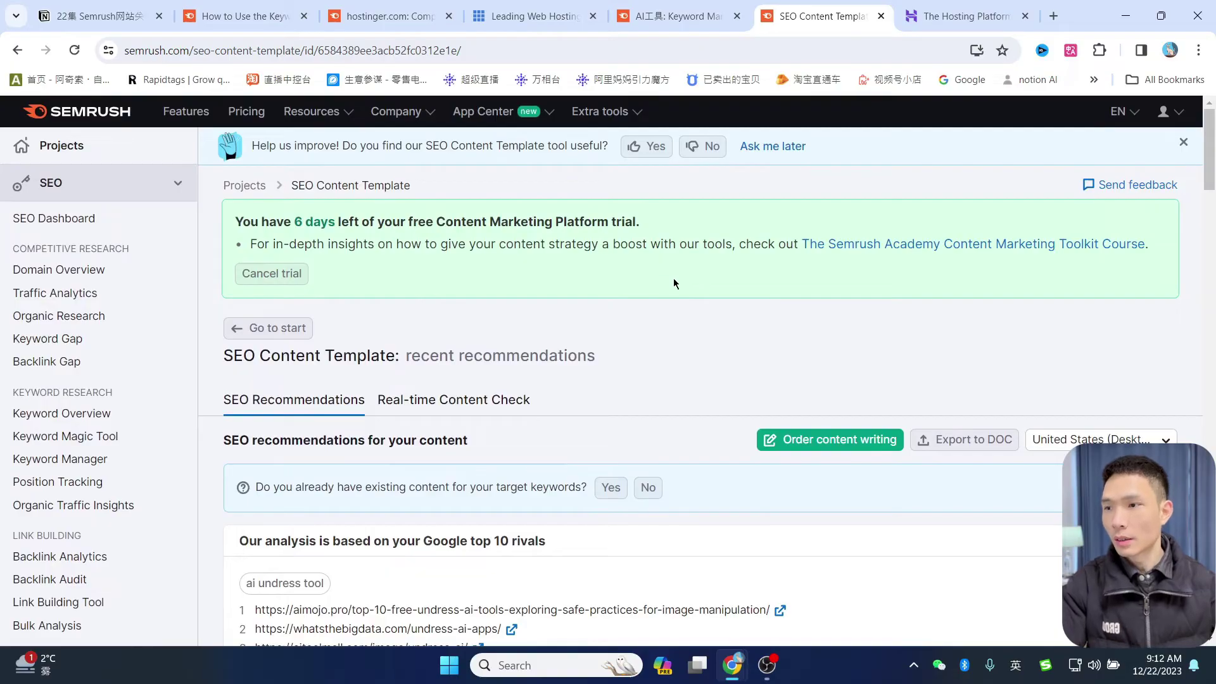
scroll(728, 257, "down", 2)
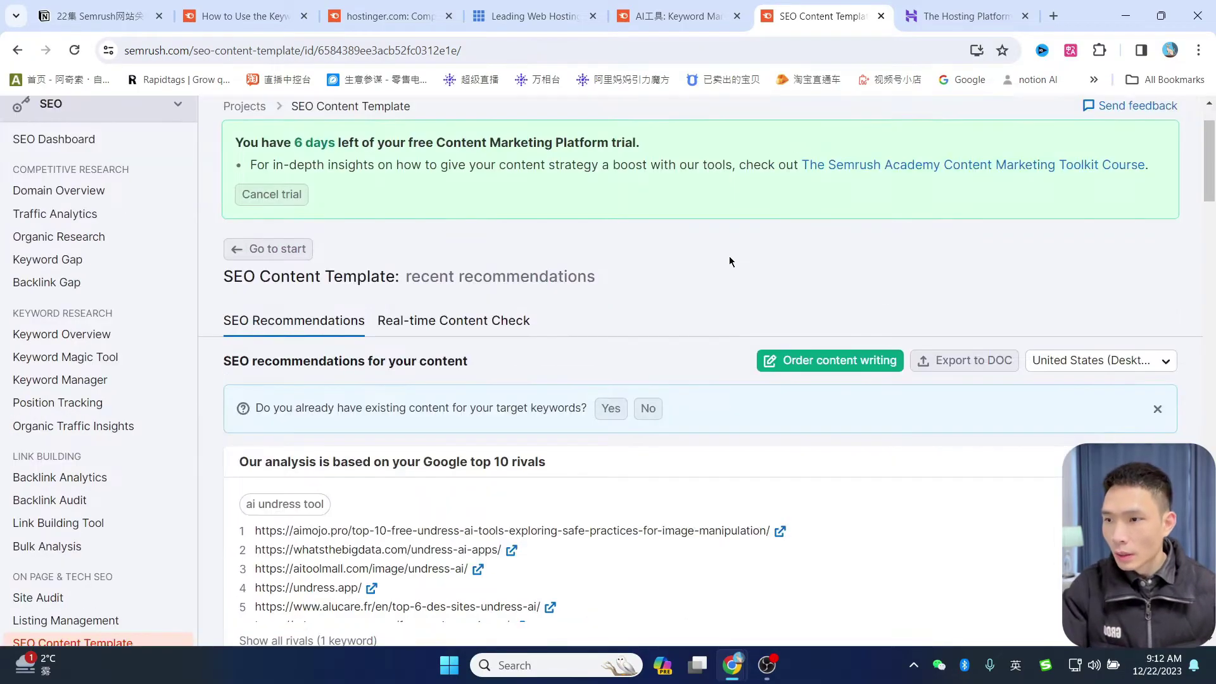
scroll(729, 260, "up", 2)
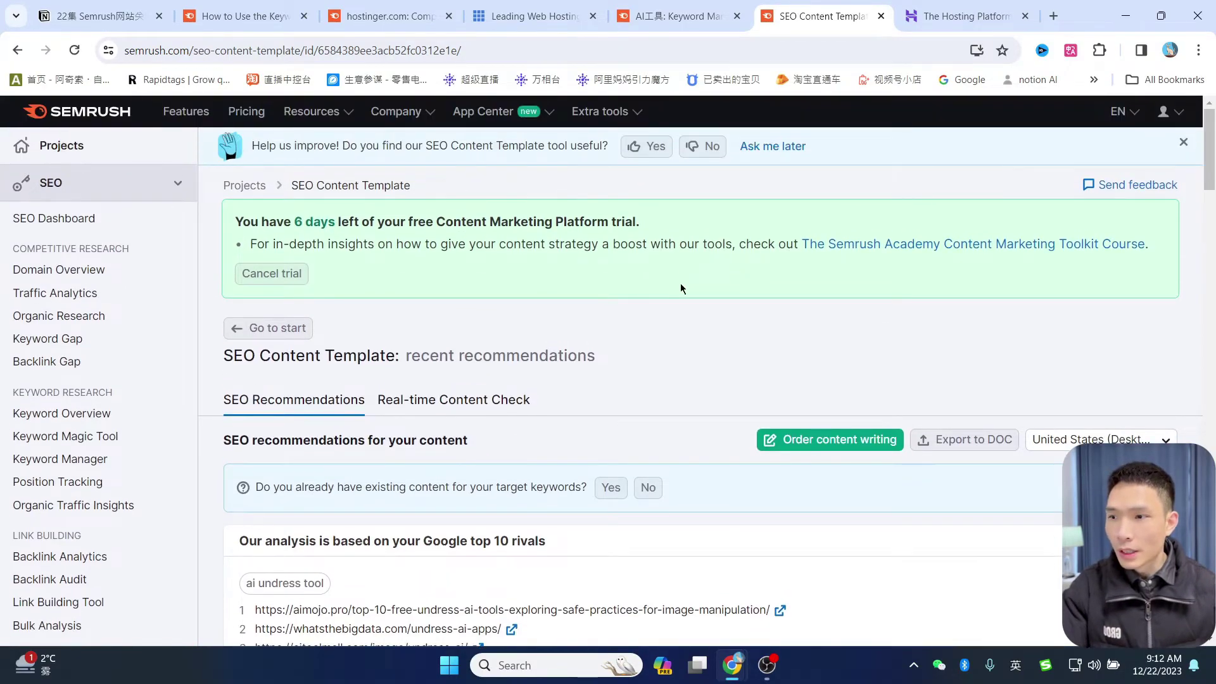
scroll(685, 283, "down", 2)
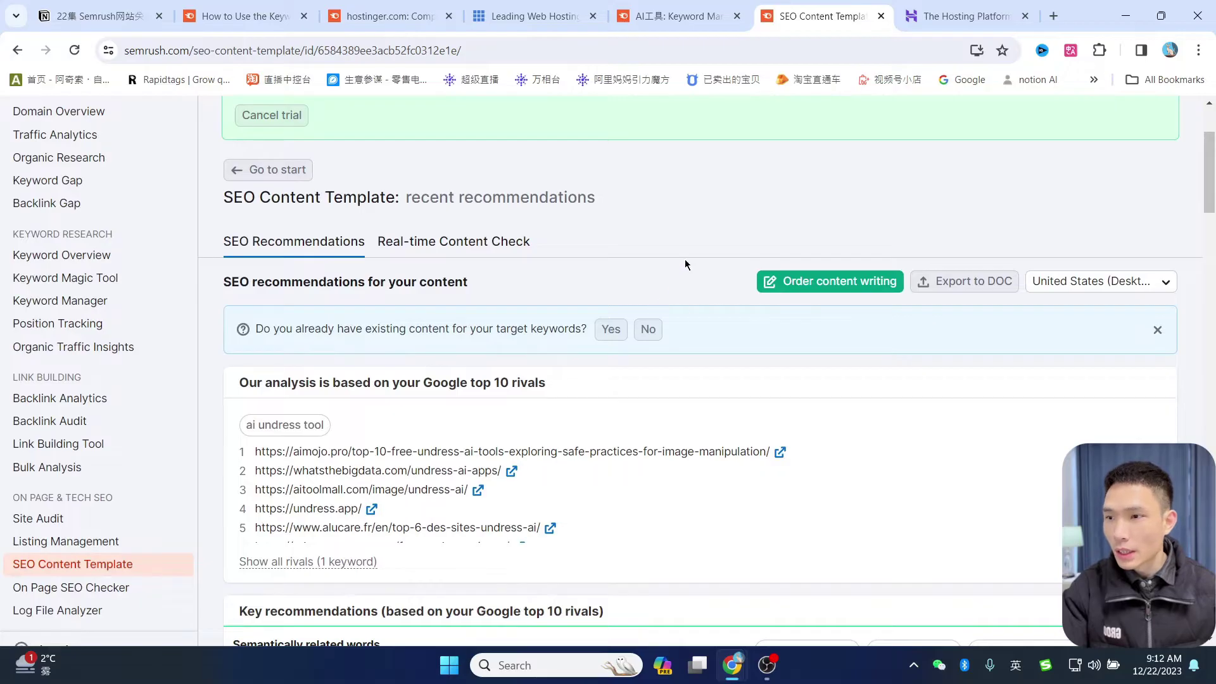
Switch the website's interface language from English to Chinese (中文).
scroll(679, 253, "up", 2)
left_click(1142, 114)
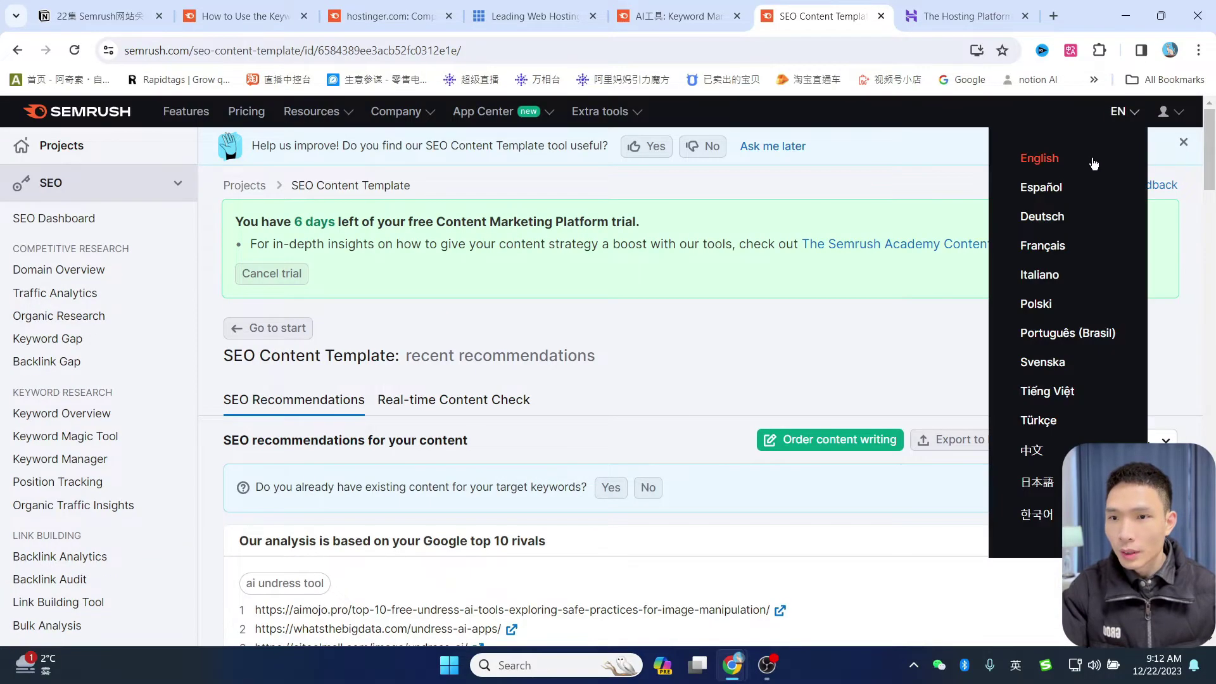
left_click(1032, 451)
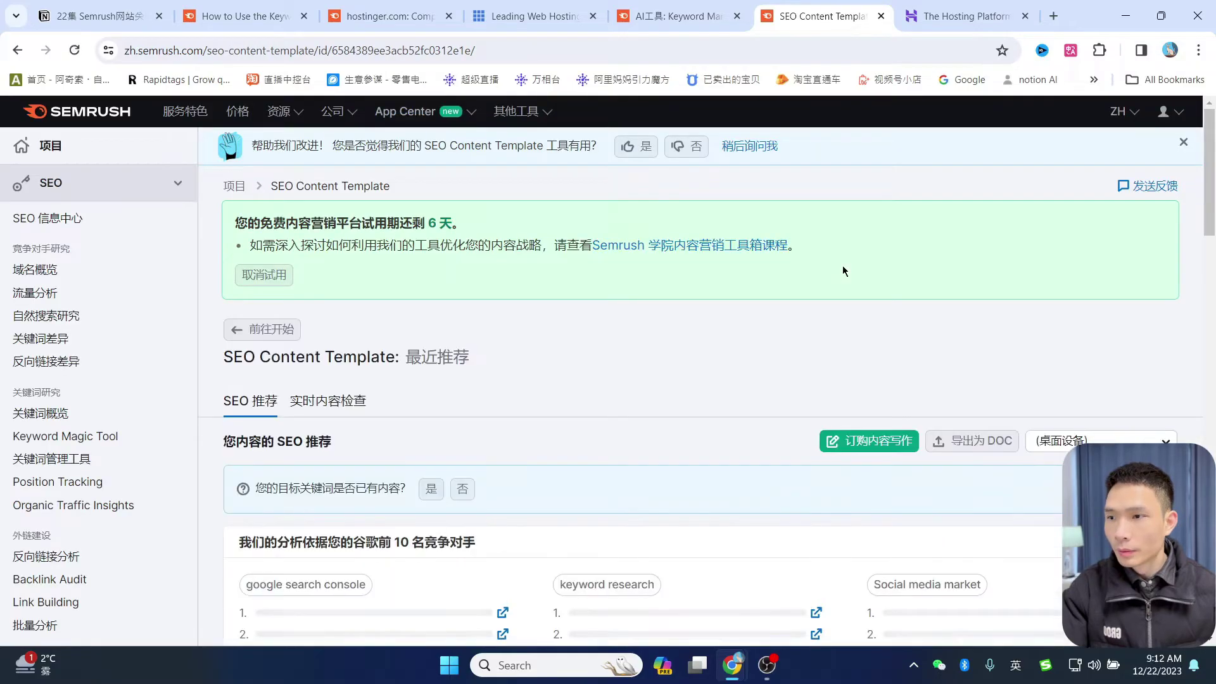
Open the first two rival pages, aimojo.pro and whatsthebigdata.com, from the Google top 10 rivals list in separate tabs.
scroll(647, 289, "down", 3)
scroll(358, 283, "up", 2)
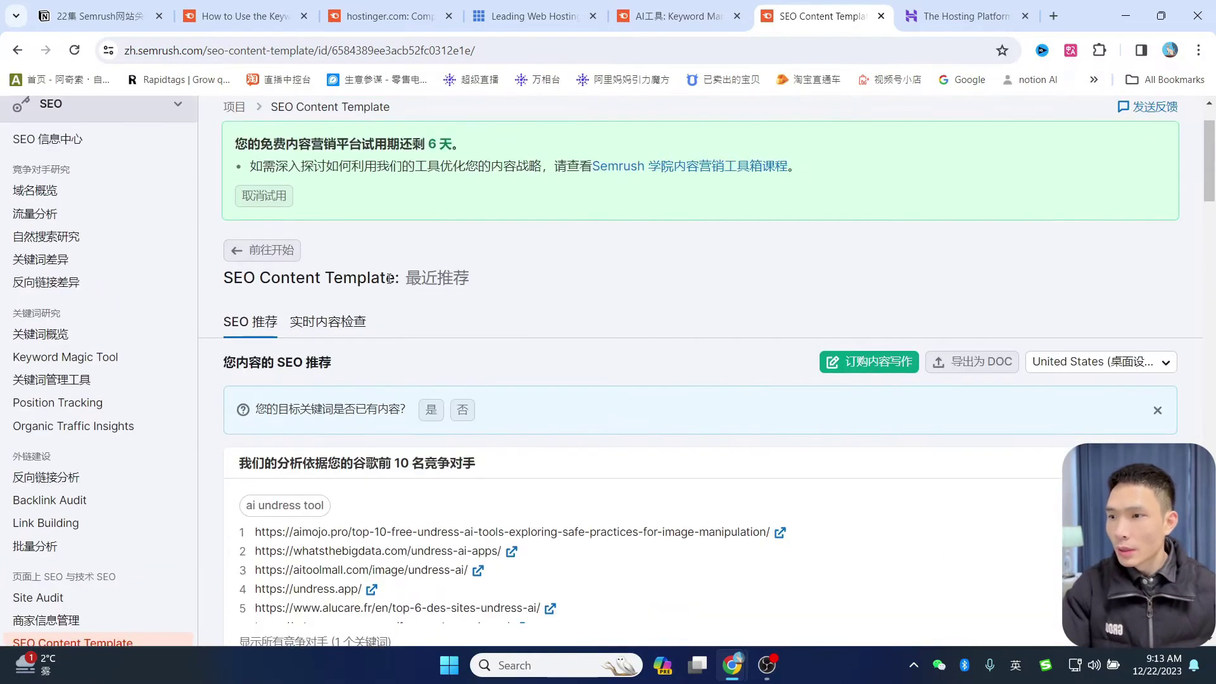
scroll(473, 307, "down", 1)
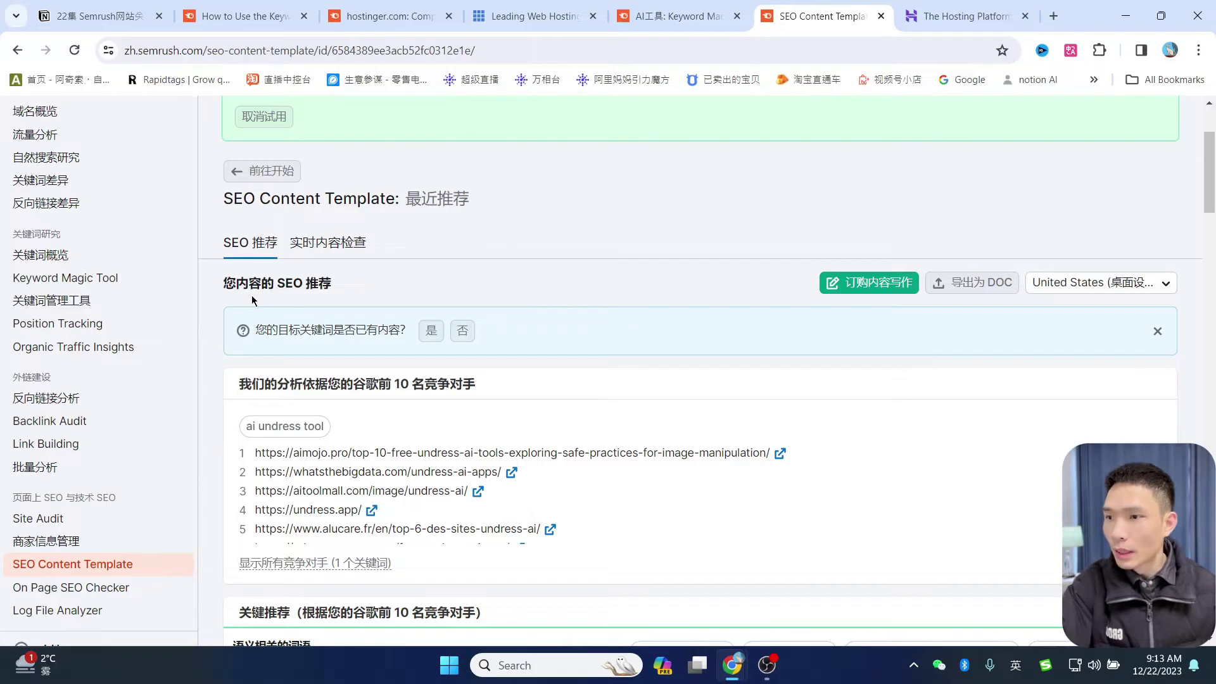
scroll(553, 285, "down", 1)
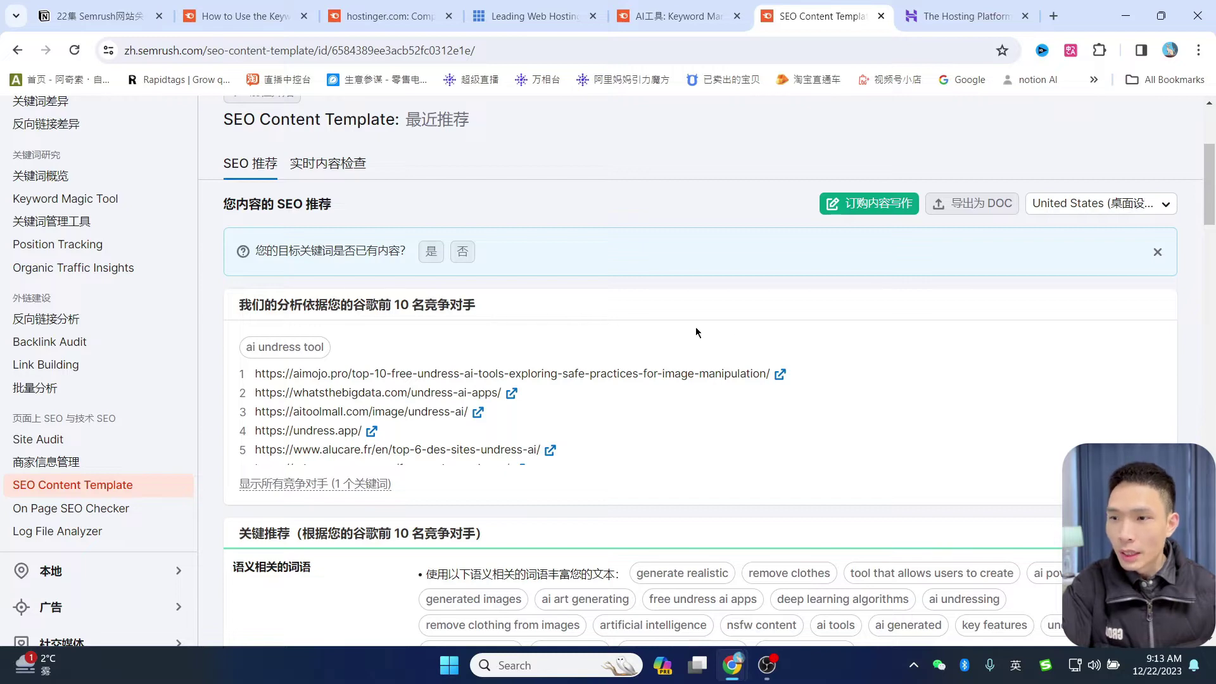
left_click(783, 377)
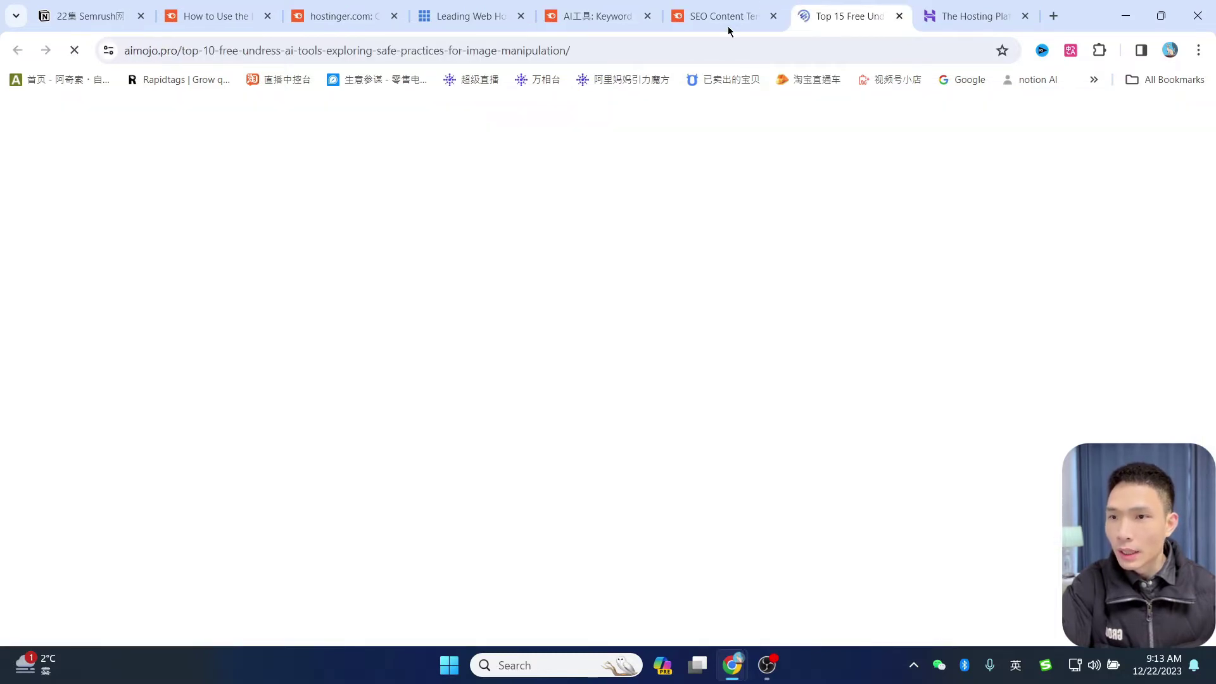
left_click(729, 17)
left_click(511, 393)
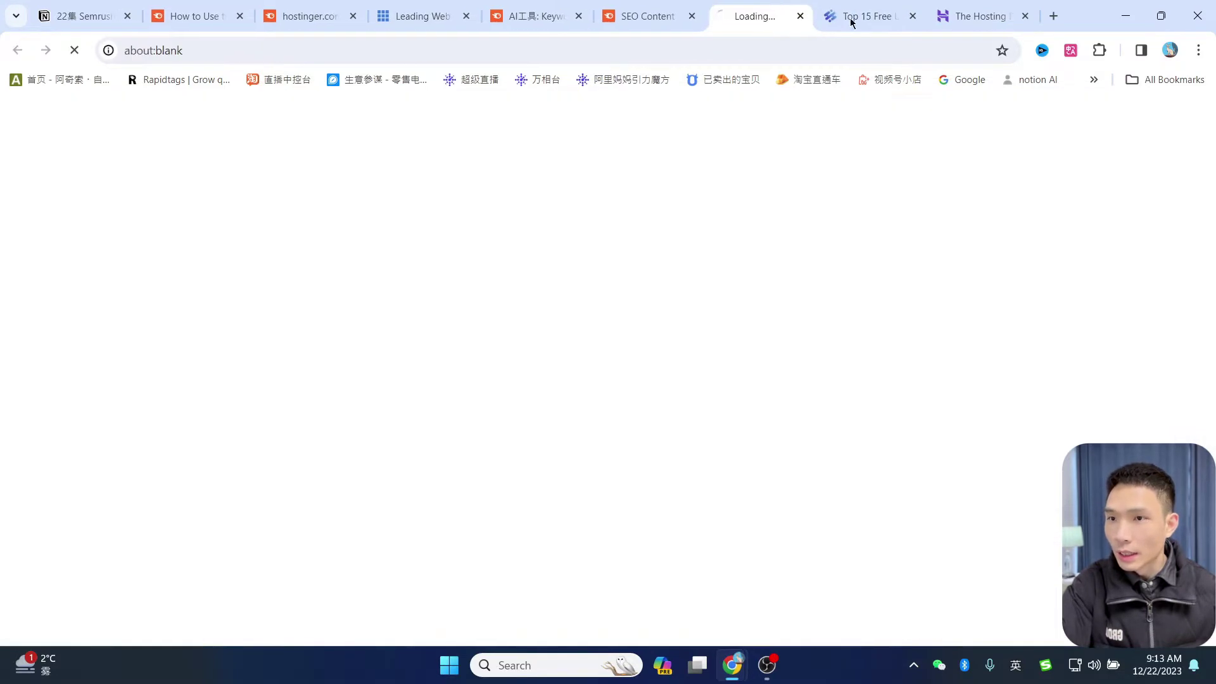
Skim the aimojo.pro article from its title and introduction through to the tools comparison table.
left_click(867, 14)
scroll(697, 284, "down", 3)
scroll(699, 282, "up", 3)
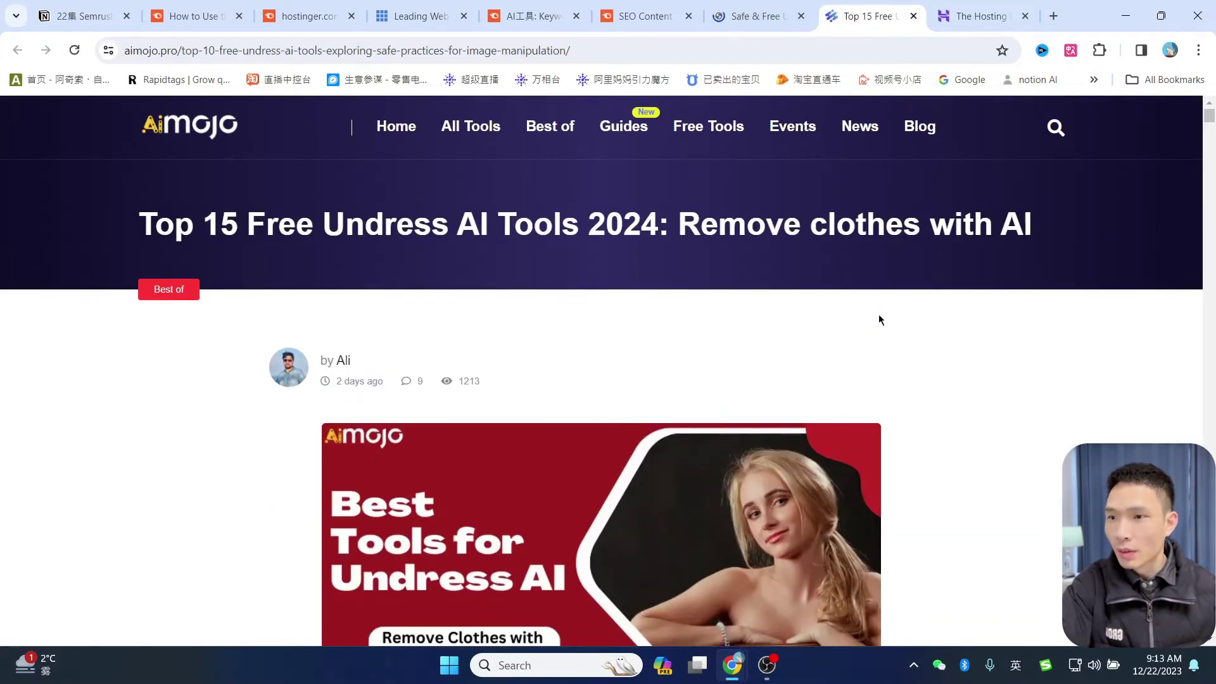
scroll(879, 320, "down", 1)
scroll(971, 336, "down", 12)
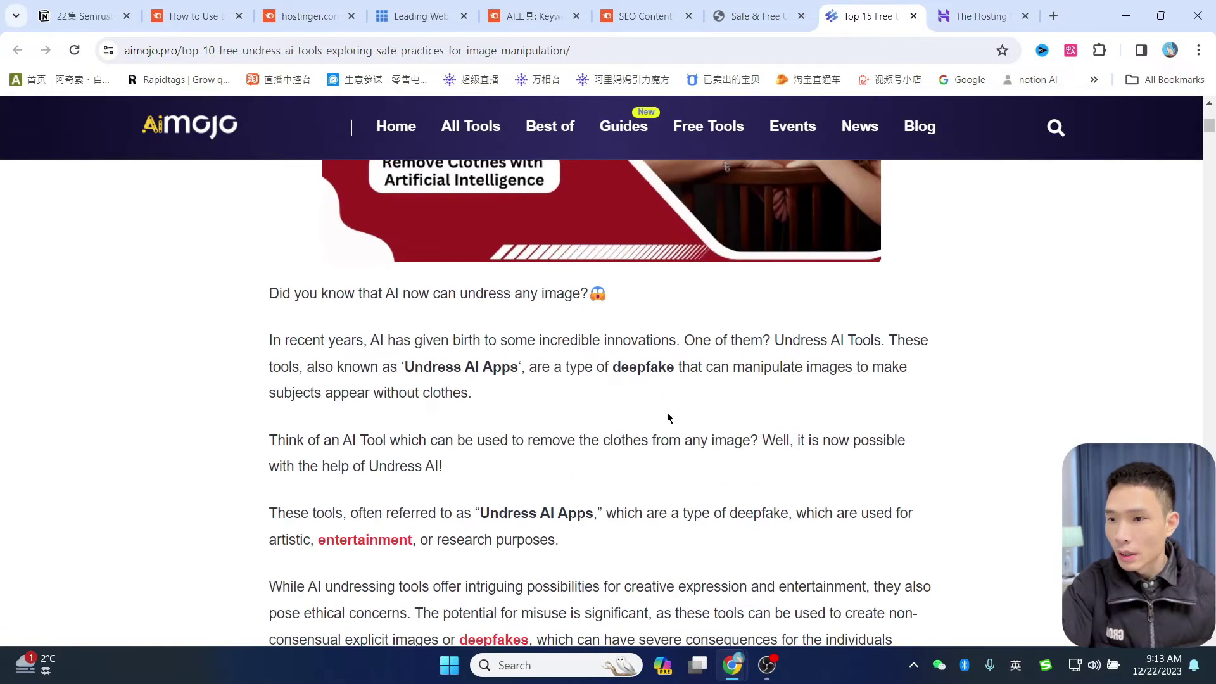
scroll(535, 383, "down", 5)
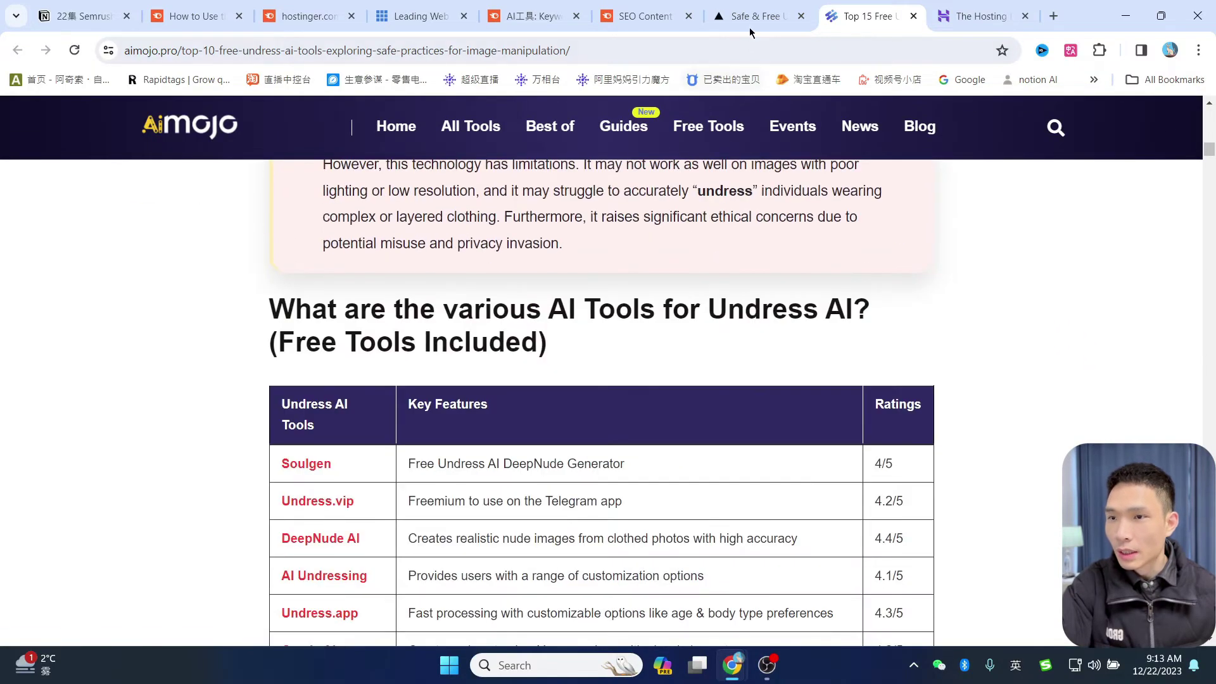
Skim the whatsthebigdata.com article on undress AI apps and close its tab.
left_click(652, 16)
left_click(793, 19)
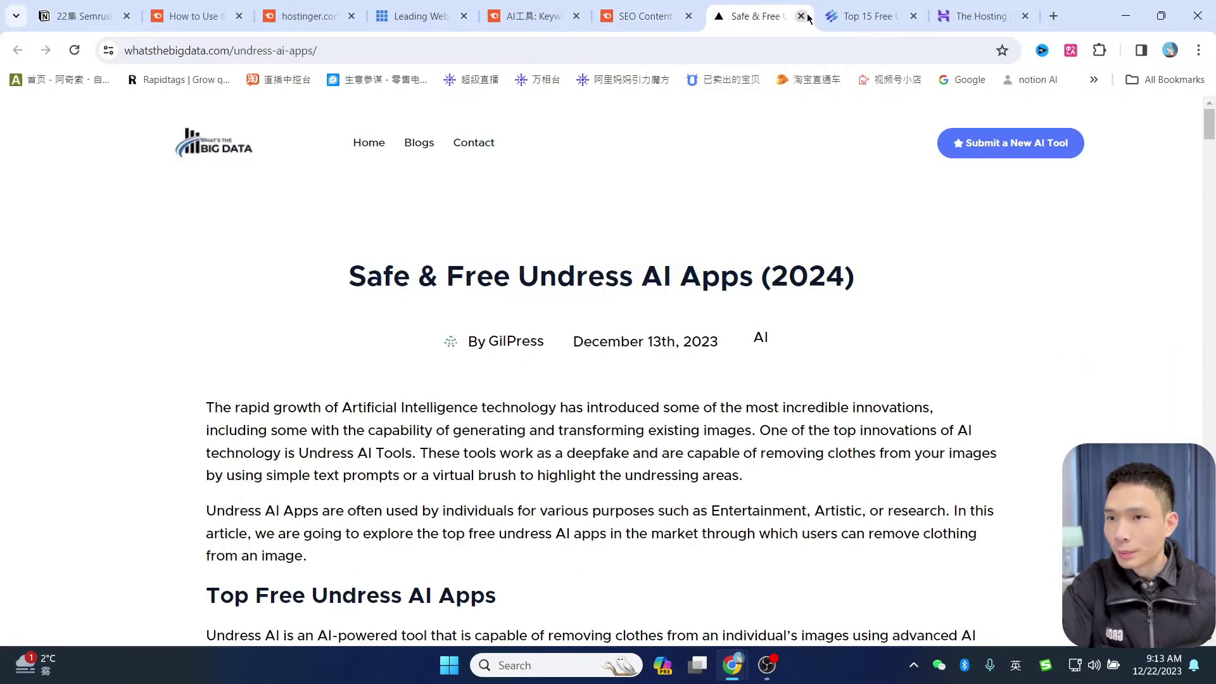
scroll(728, 412, "down", 15)
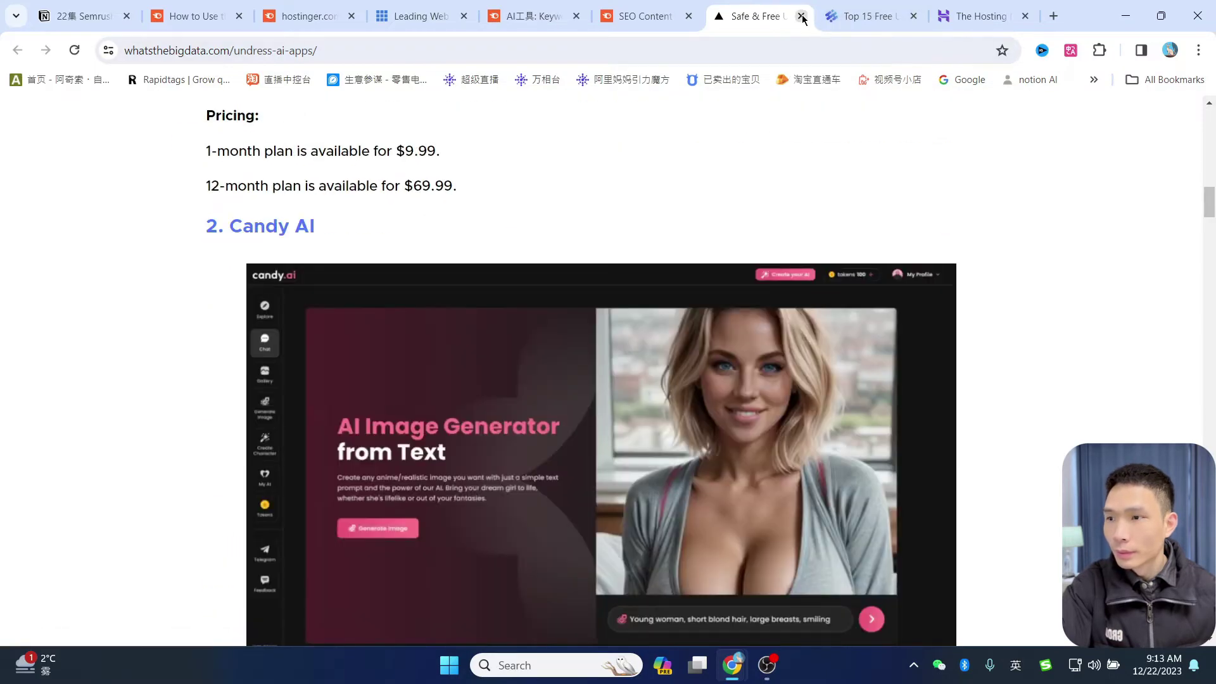
left_click(801, 16)
Open the third rival page, aitoolmall.com, from the rivals list, skim its content and close it.
left_click(722, 17)
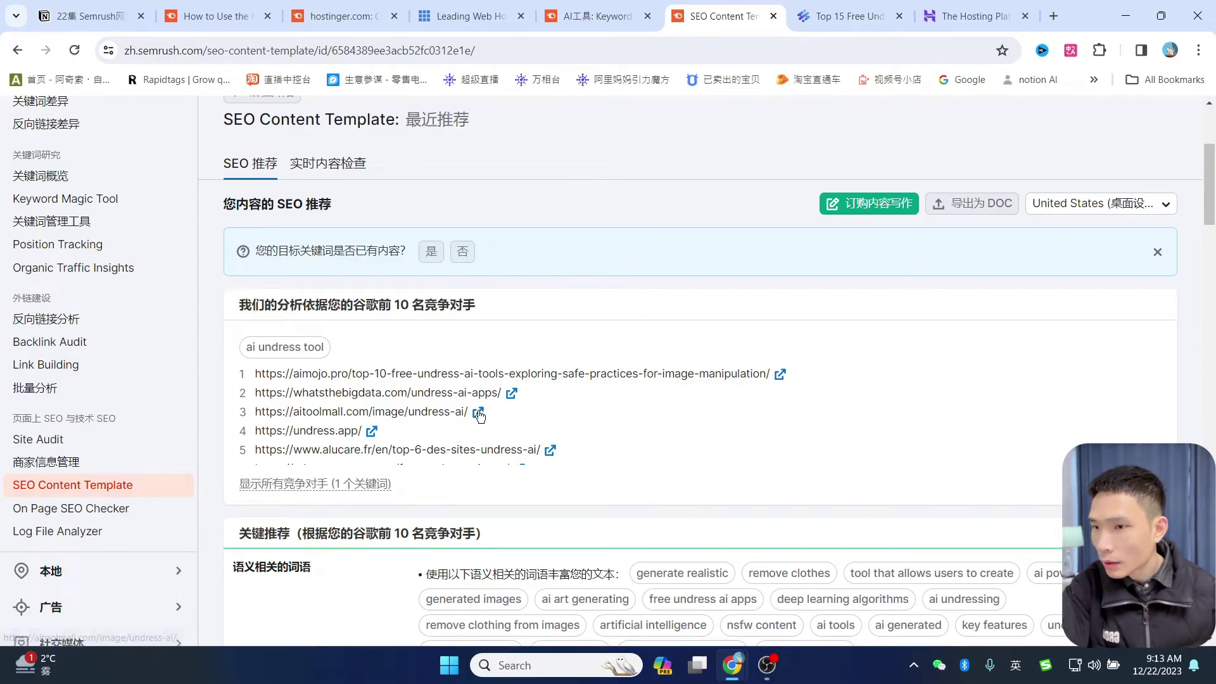
left_click(478, 412)
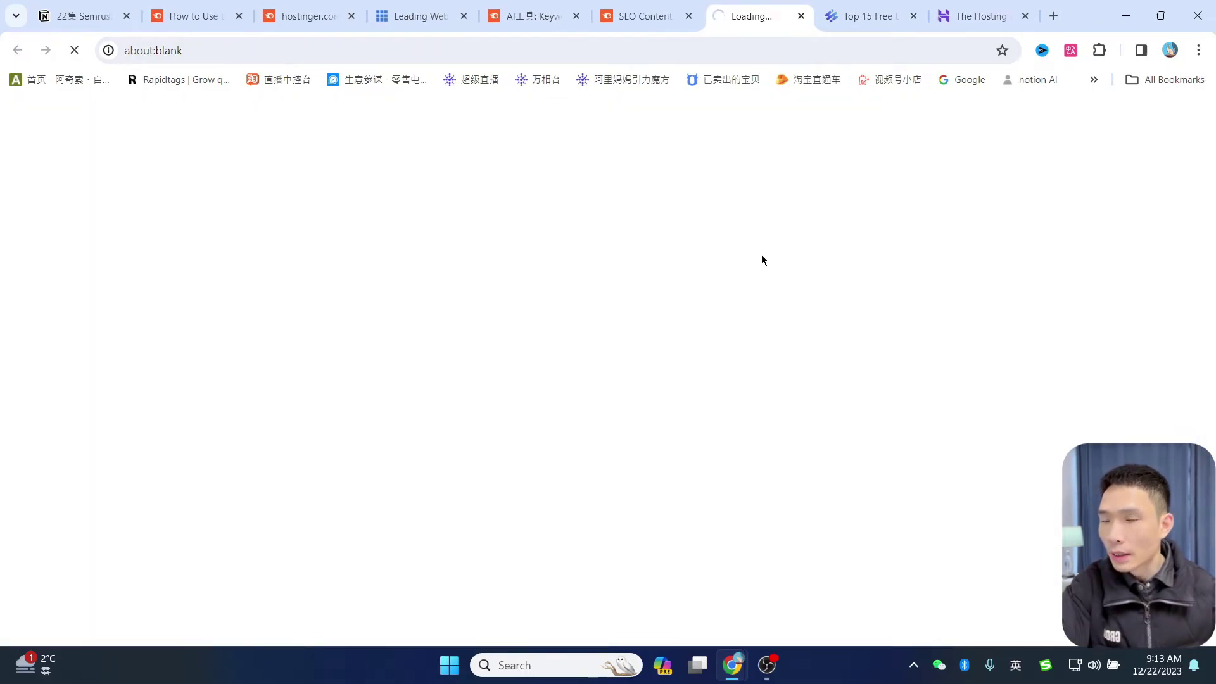
scroll(653, 290, "down", 3)
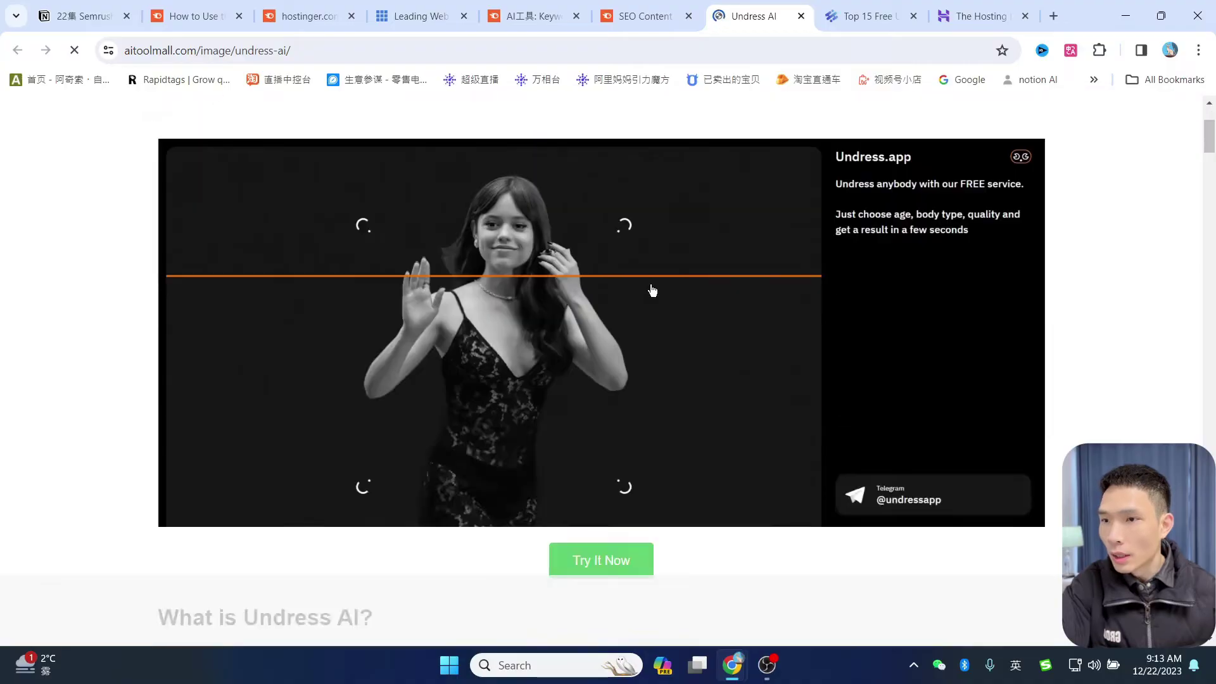
scroll(643, 347, "down", 12)
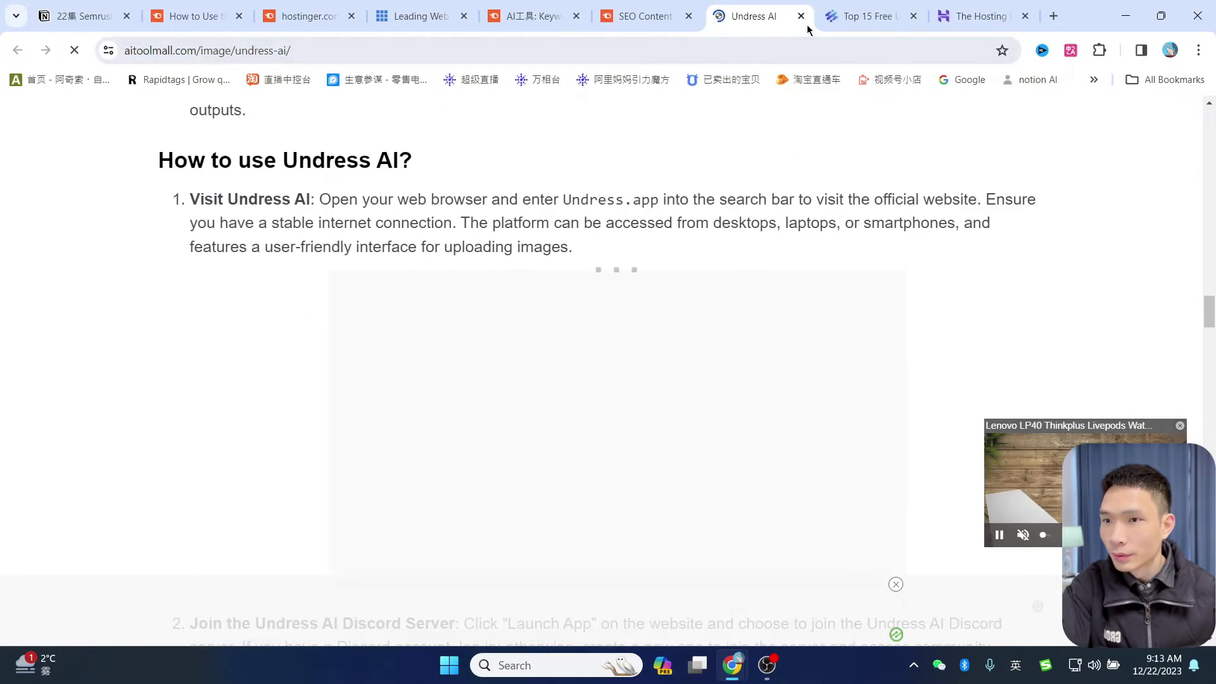
left_click(801, 16)
Examine the semantically related words, backlink domains, readability and text length in the key recommendations section.
scroll(673, 336, "down", 1)
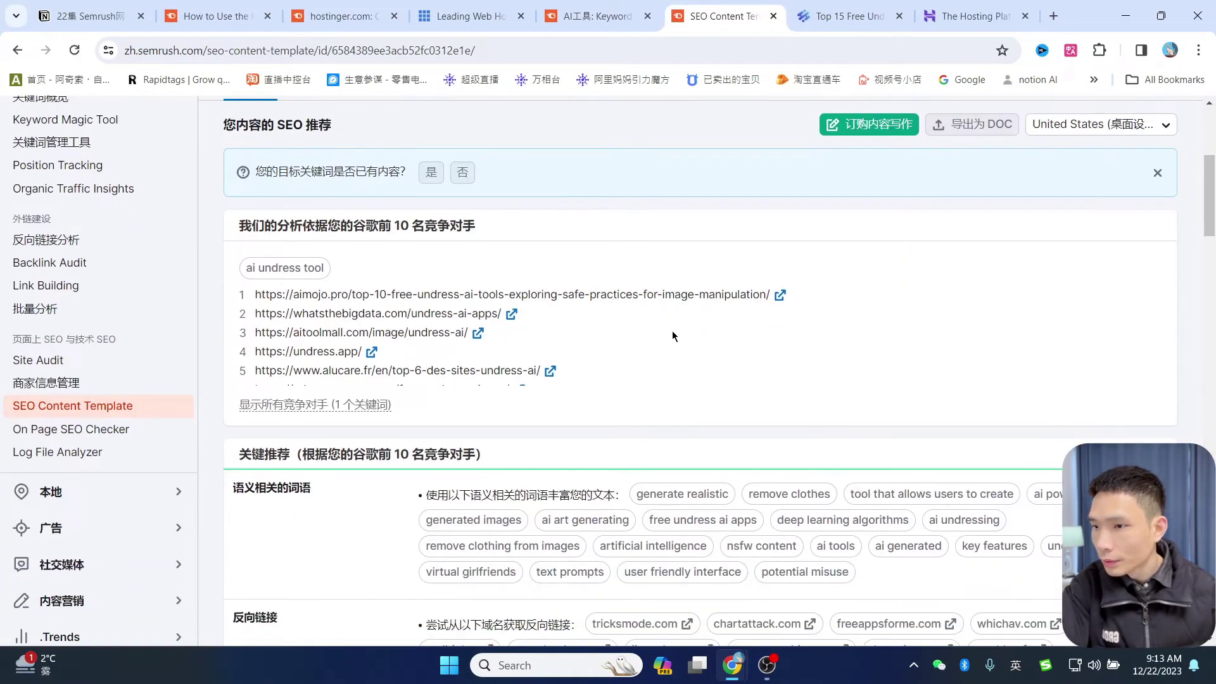
scroll(673, 335, "down", 1)
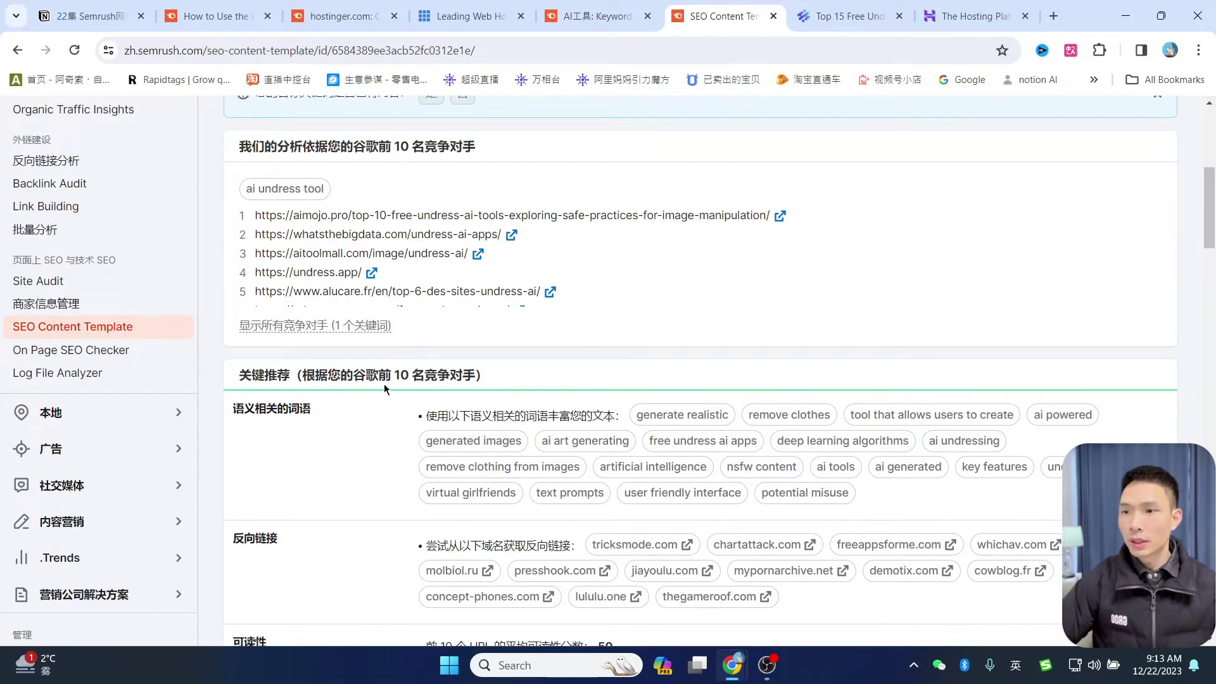
scroll(470, 347, "down", 1)
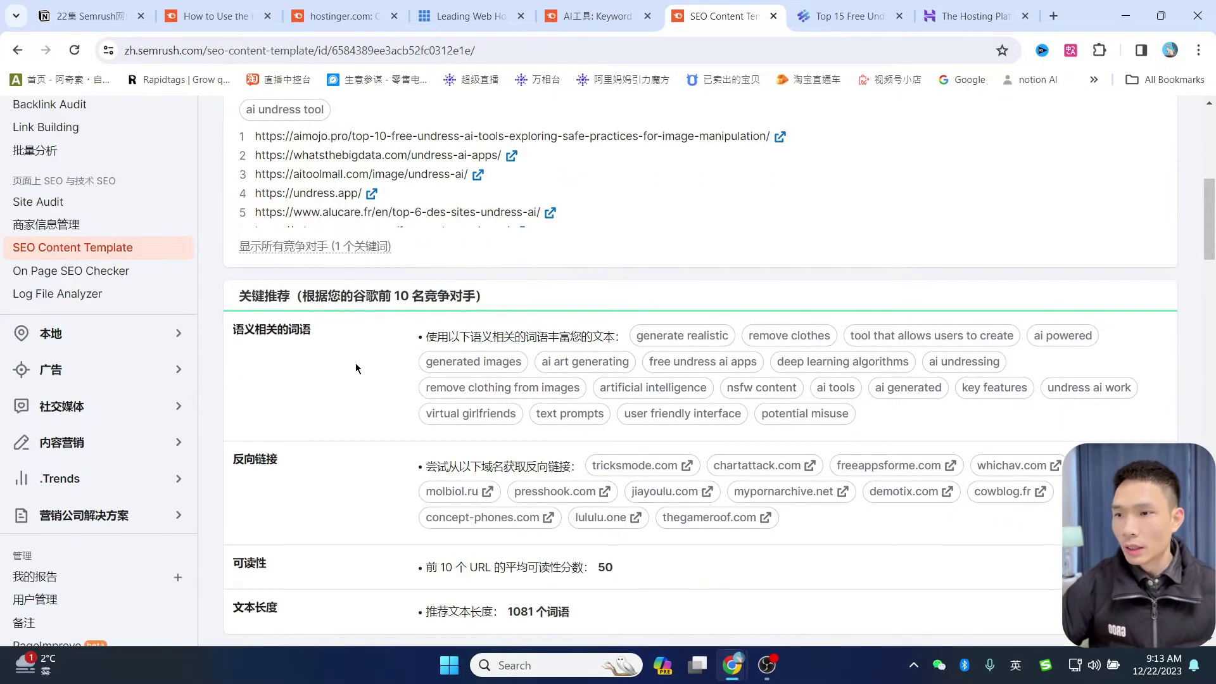
left_click_drag(401, 365, 897, 420)
left_click(874, 422)
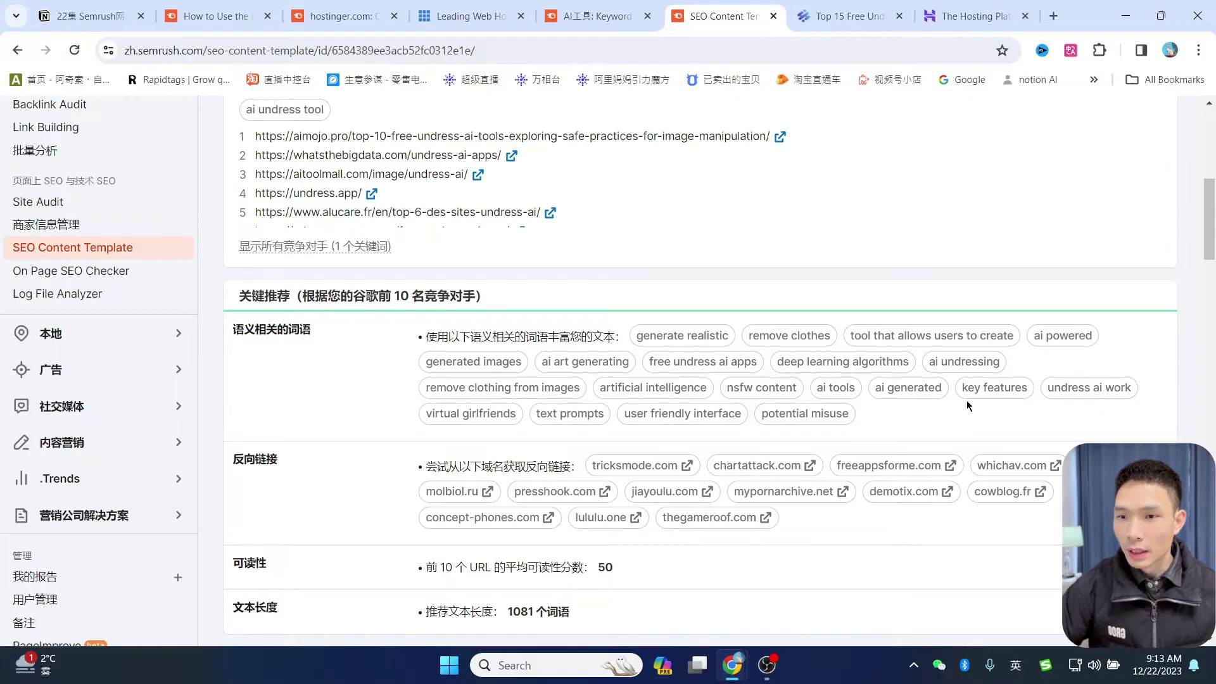
scroll(967, 400, "down", 1)
scroll(890, 305, "down", 1)
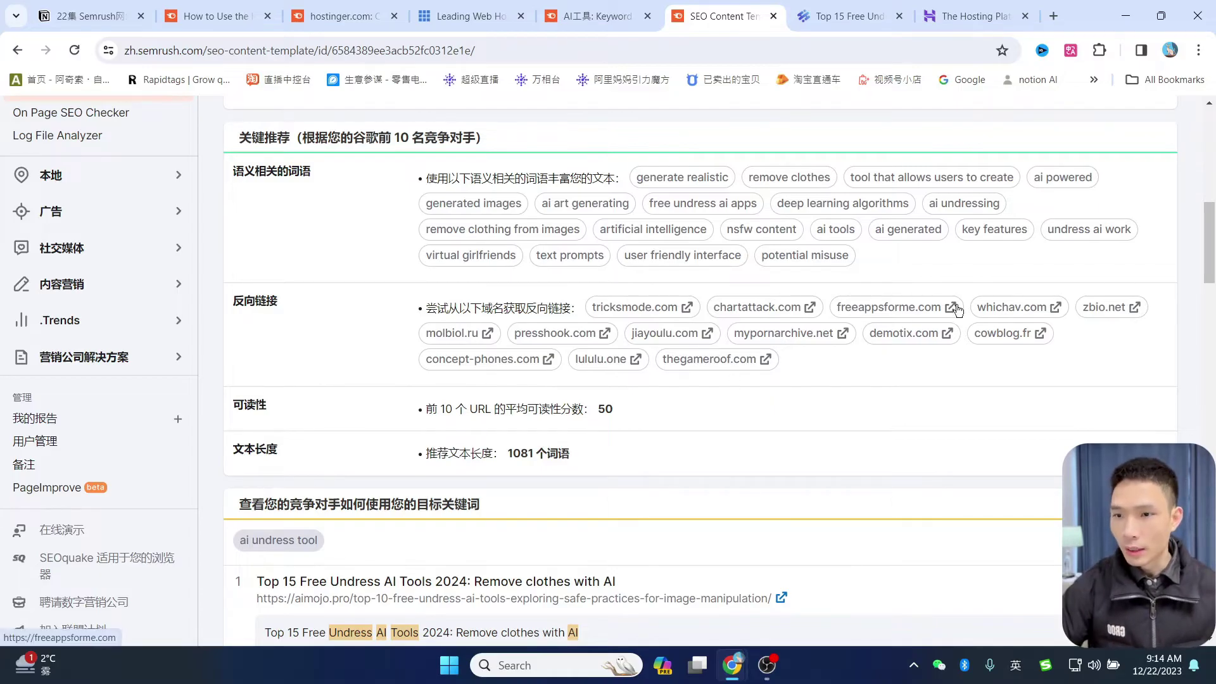
scroll(872, 374, "down", 1)
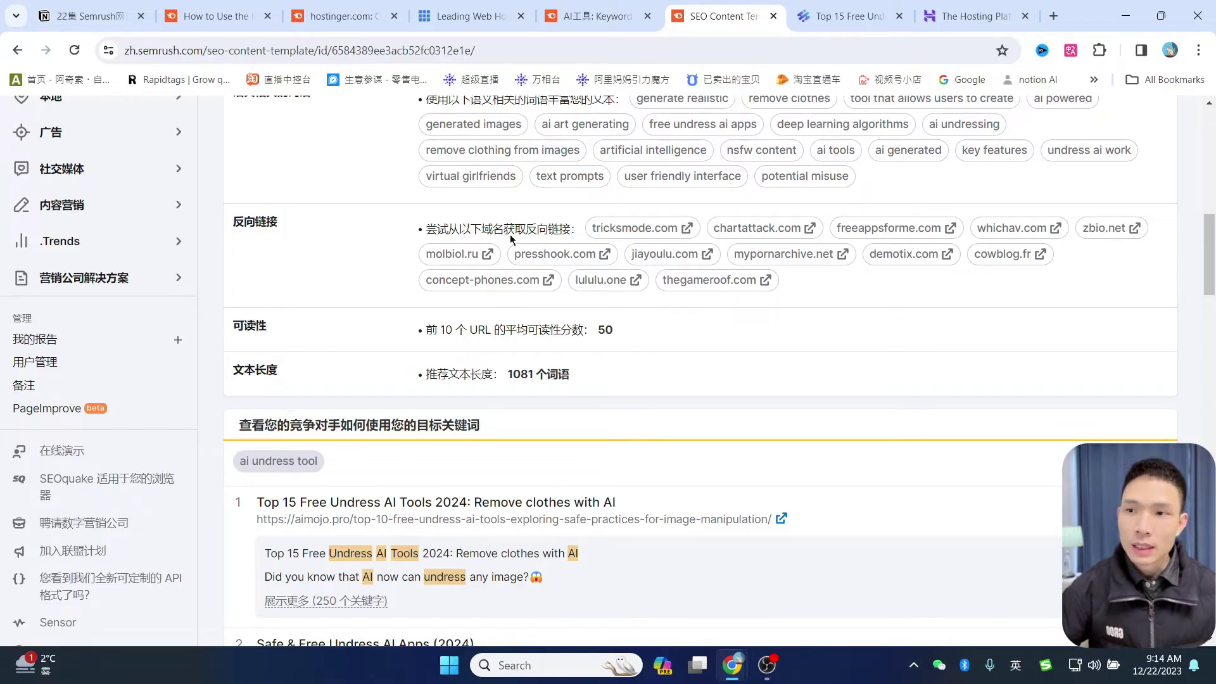
Go back over the SEO recommendations from the top and highlight the readability (可读性) label.
scroll(285, 310, "up", 9)
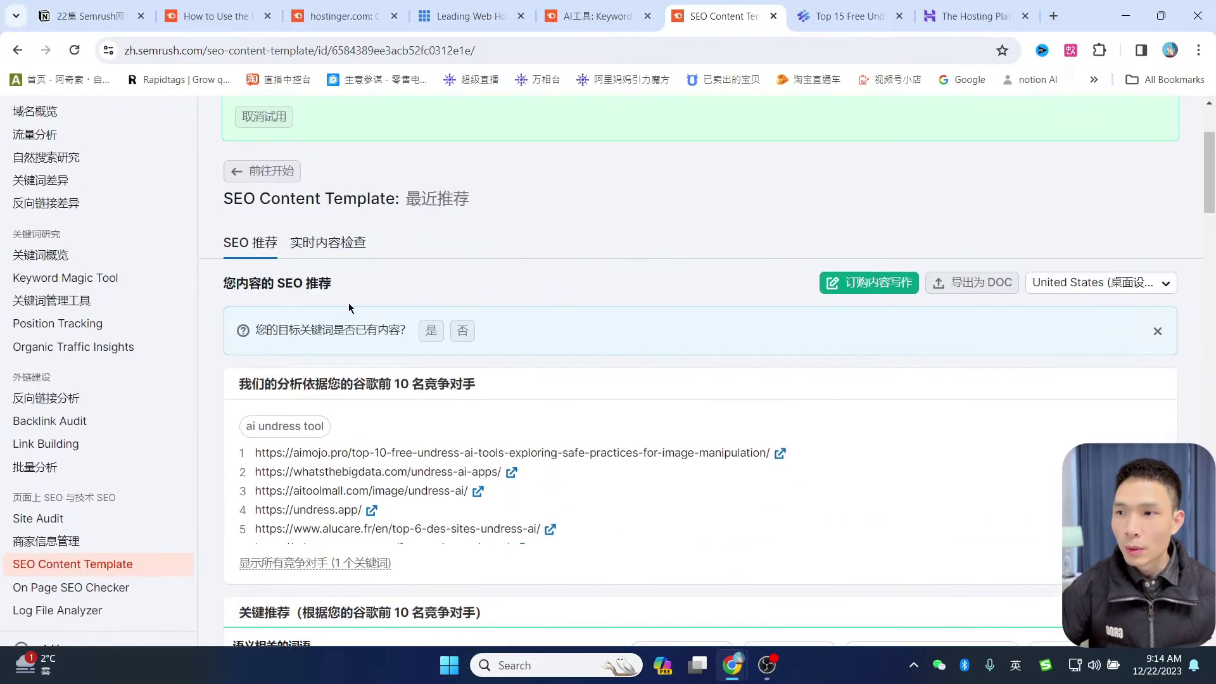
scroll(589, 355, "down", 4)
scroll(597, 357, "down", 4)
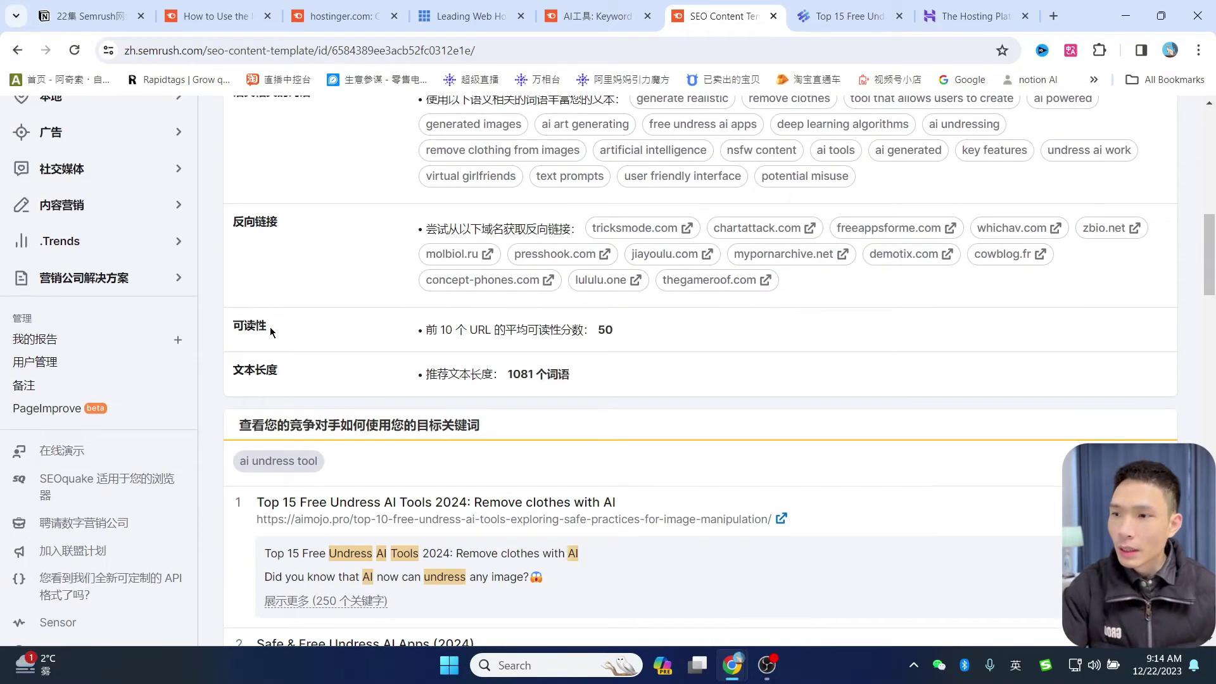
left_click_drag(270, 327, 233, 327)
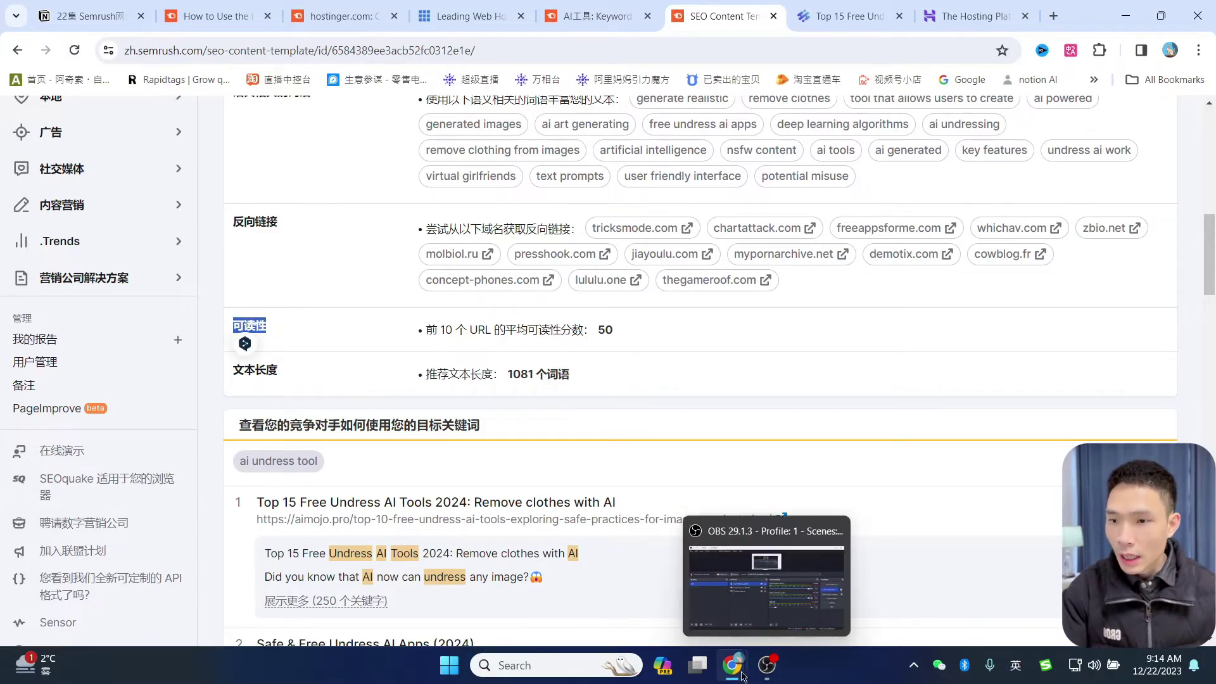
Switch to the incognito browser window, skim the "12 Best Undress AI APP 2023" article, and return to the SEO Content Template.
mouse_move(734, 671)
left_click(817, 570)
left_click(679, 17)
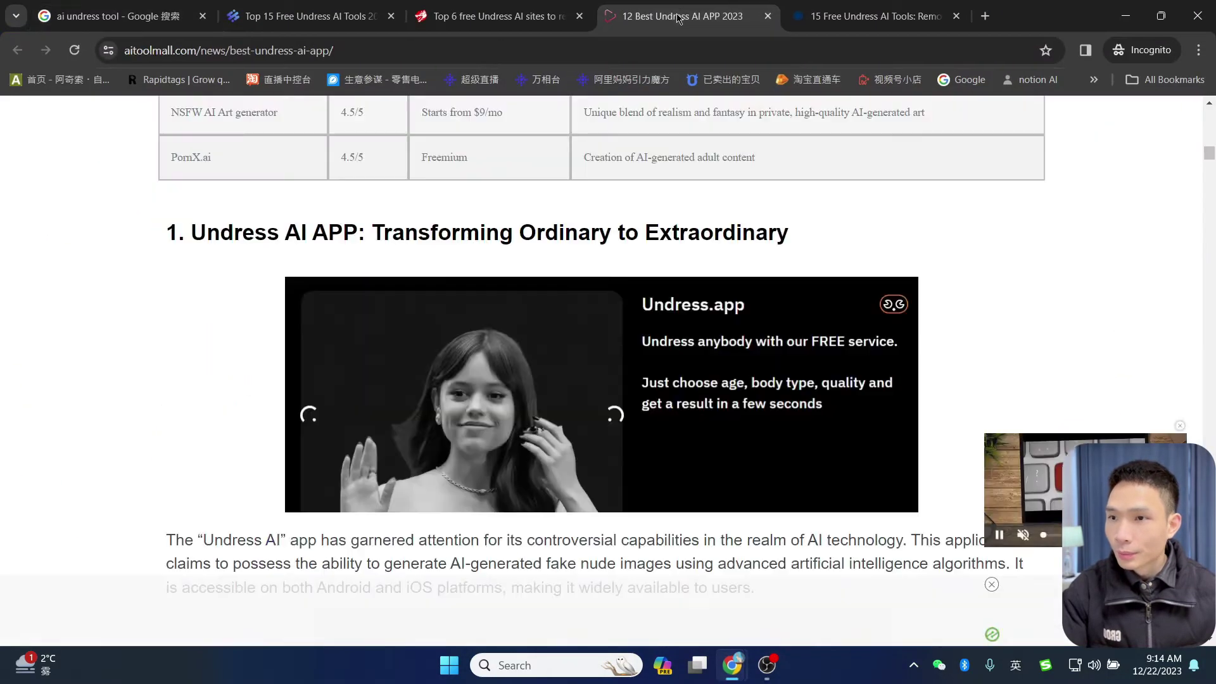
scroll(668, 307, "down", 5)
scroll(692, 282, "down", 6)
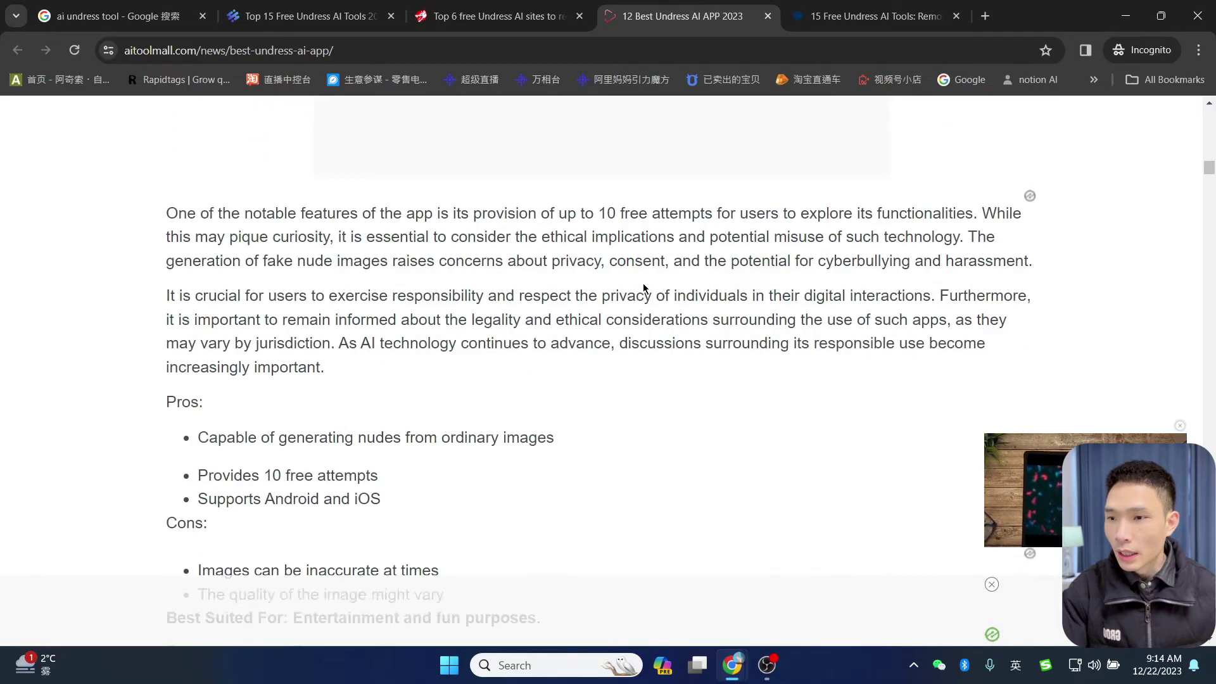
left_click(1125, 16)
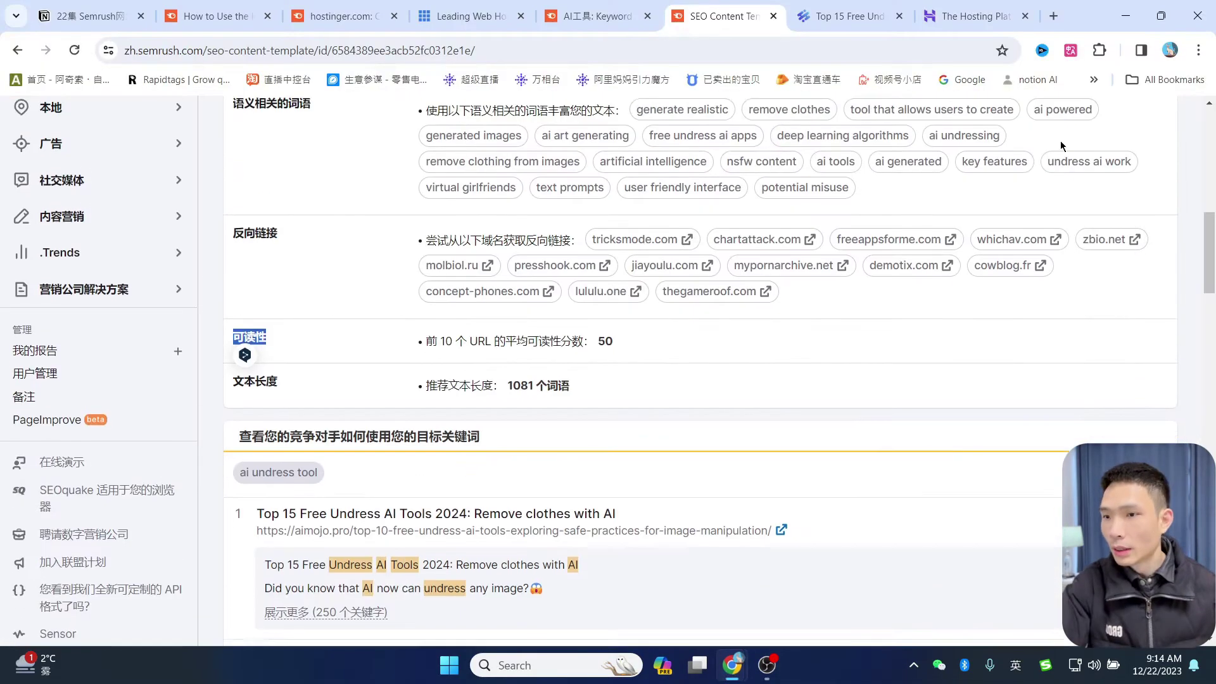
Open the "How is readability score calculated?" knowledge base article and study its formula and score interpretation table.
scroll(1062, 146, "up", 1)
left_click(617, 411)
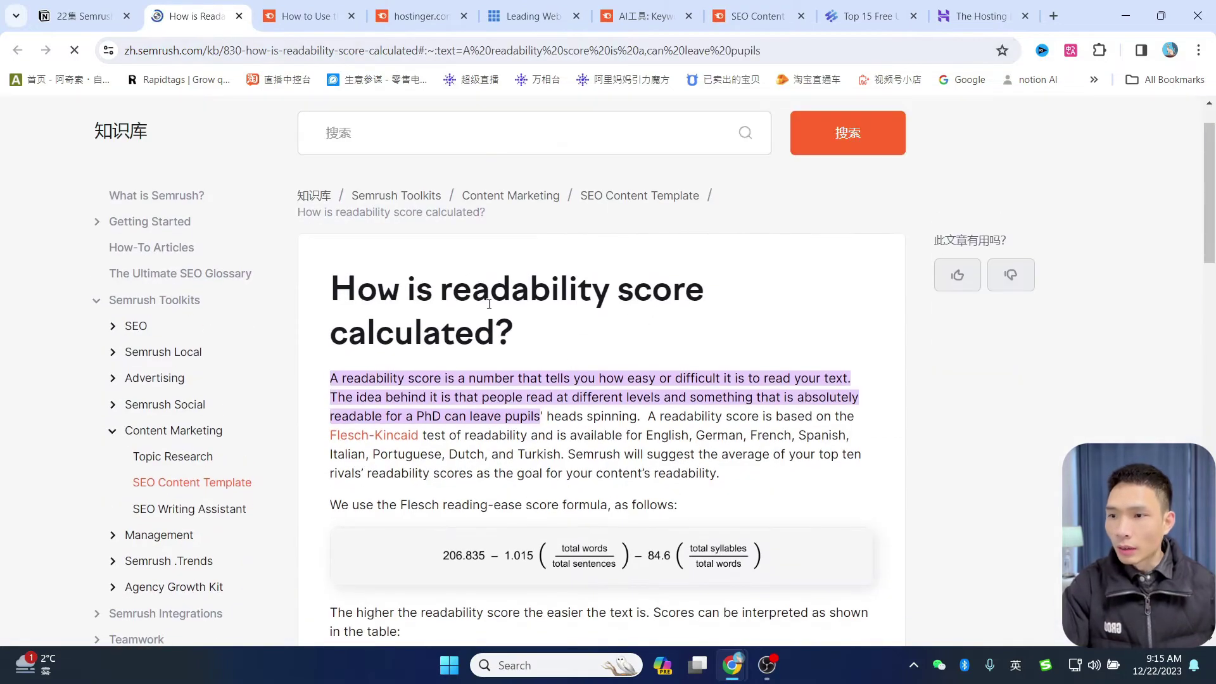
scroll(640, 342, "down", 15)
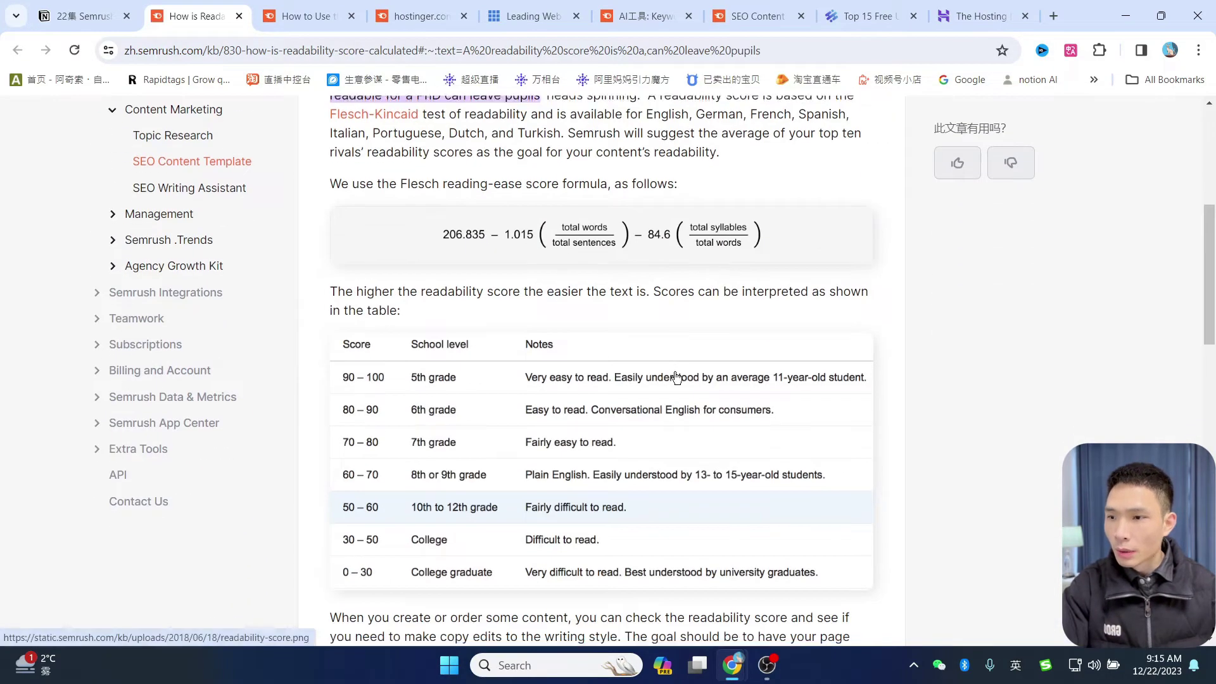
scroll(796, 481, "up", 13)
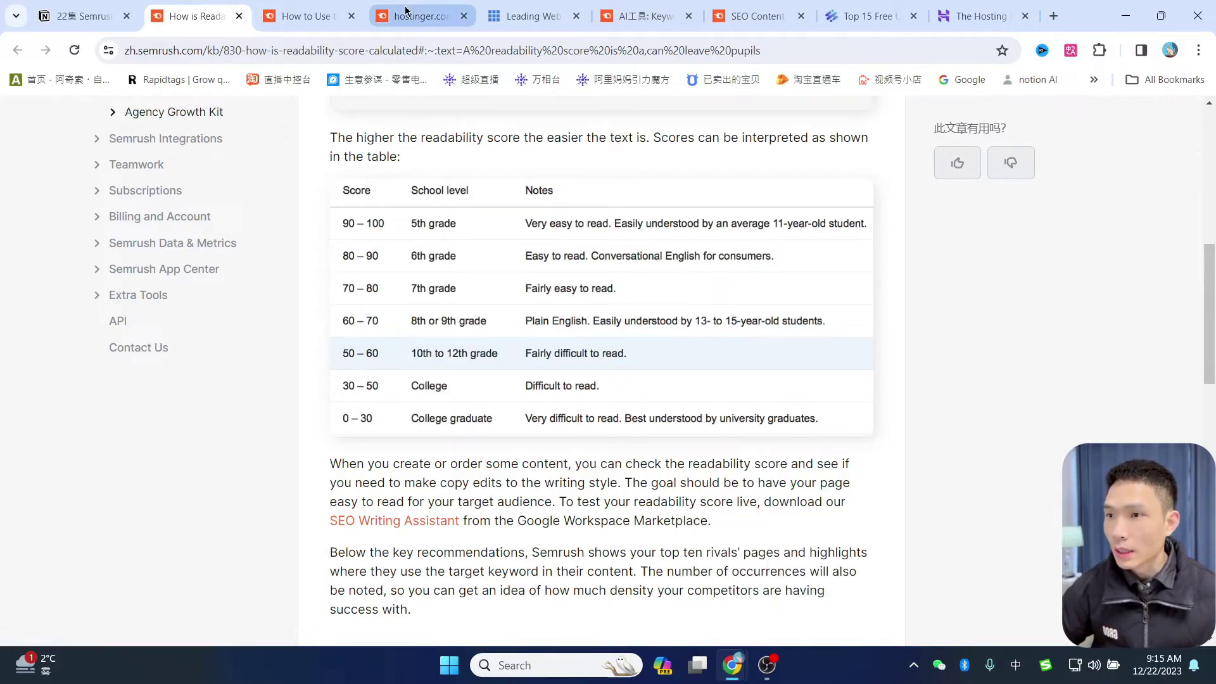
Close the "Leading Web Hosting" and "AI工具: Keyword Manager" tabs and bring up the SEO Content Template report.
left_click(405, 11)
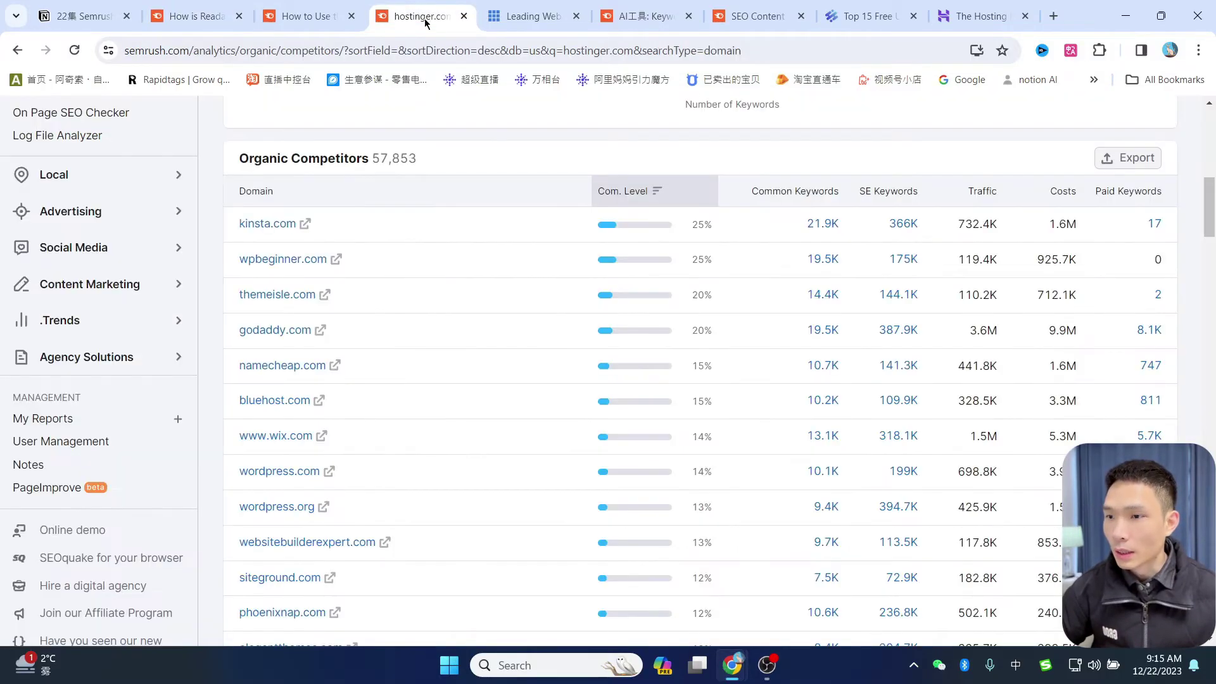
left_click(546, 17)
left_click(577, 16)
left_click(577, 16)
left_click(577, 16)
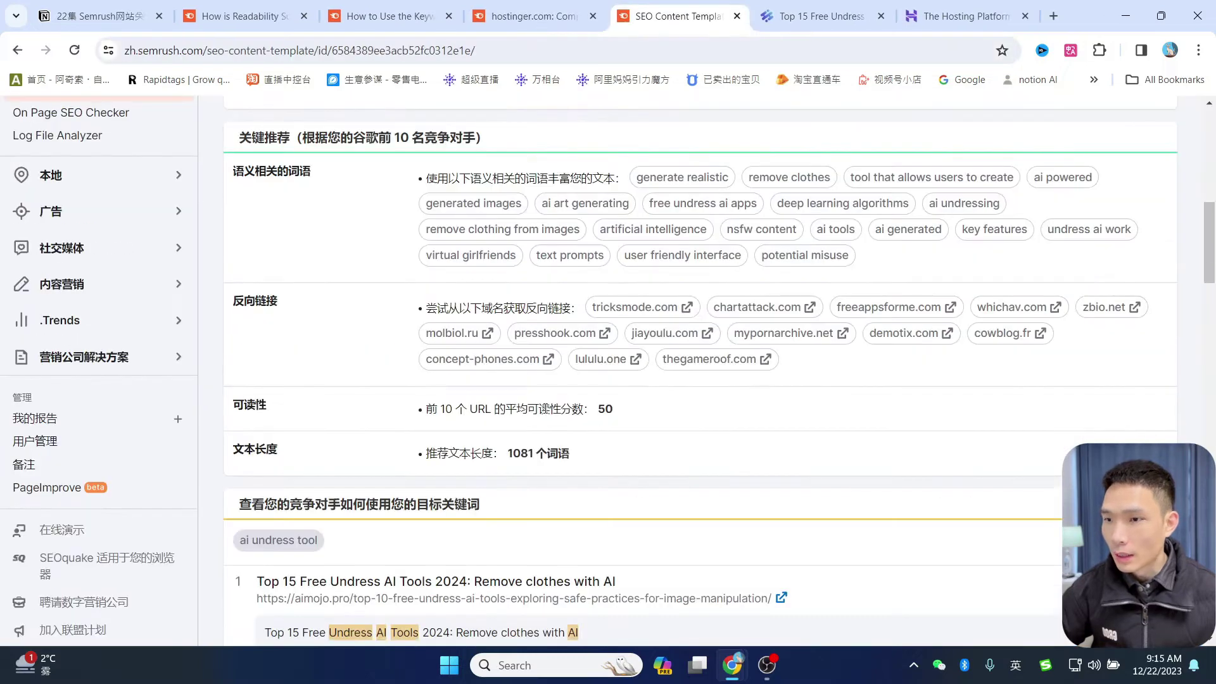
Return to the readability score article and review the school levels and notes in its score table.
left_click(286, 15)
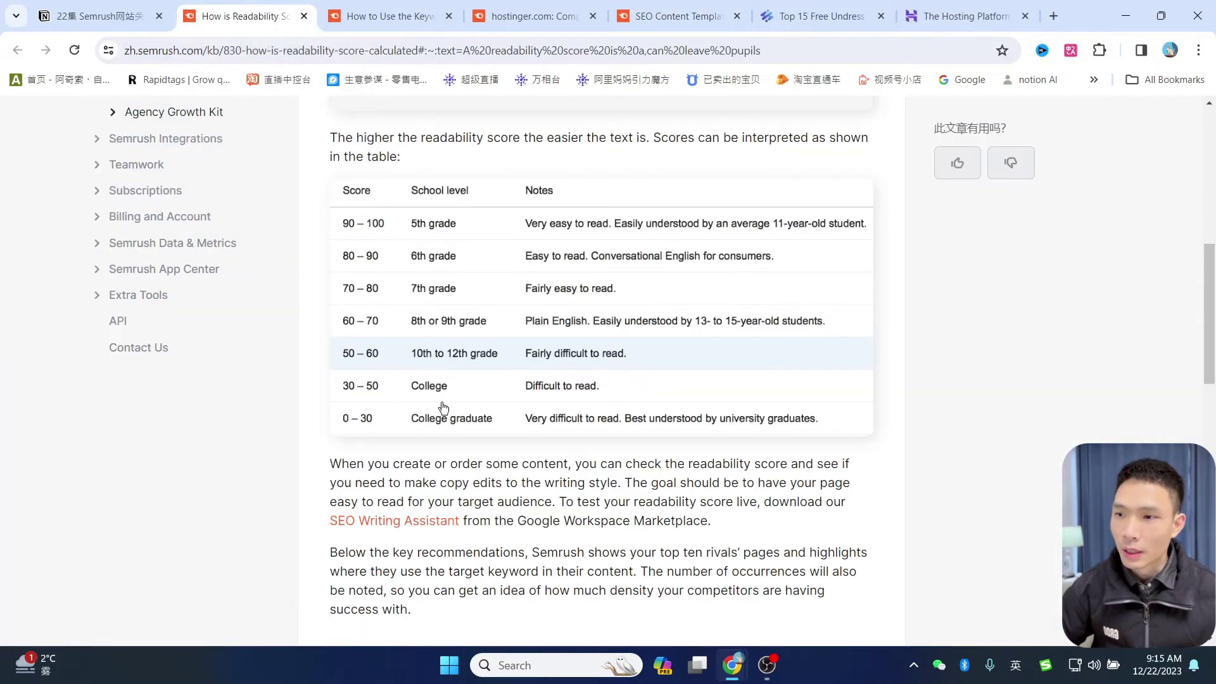
scroll(563, 385, "up", 1)
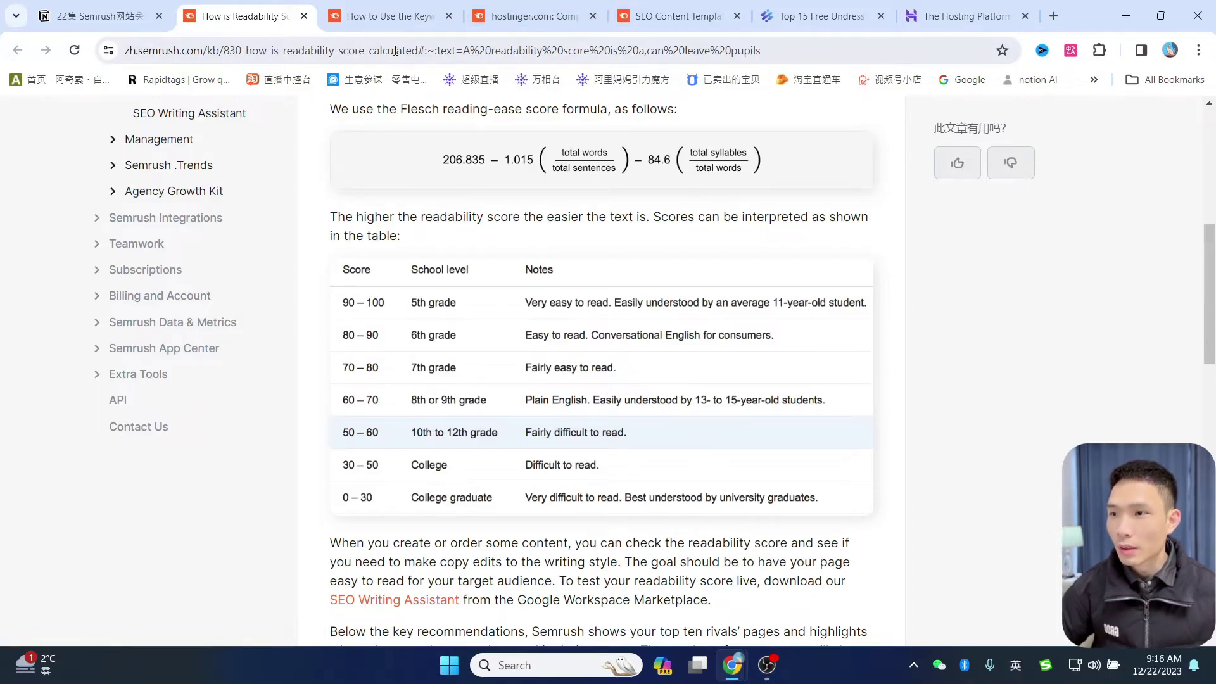
Return to the SEO Content Template report and examine the average readability score of the top 10 URLs and the recommended text length.
left_click(466, 18)
left_click(495, 17)
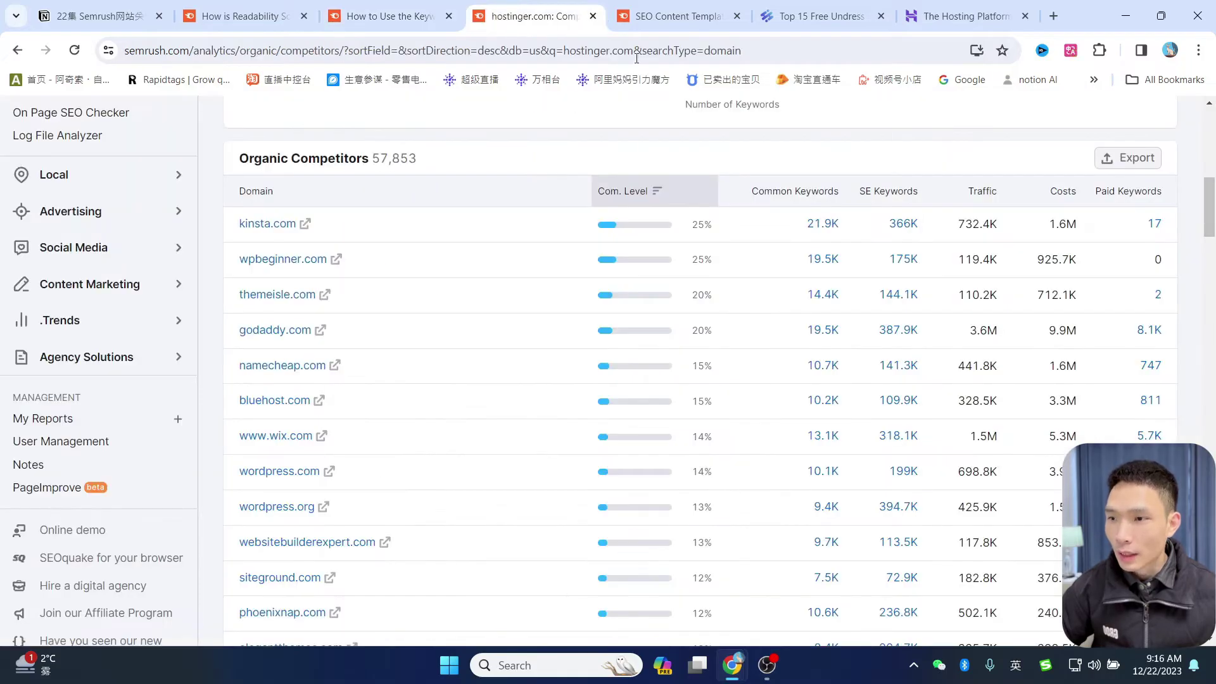
left_click(690, 17)
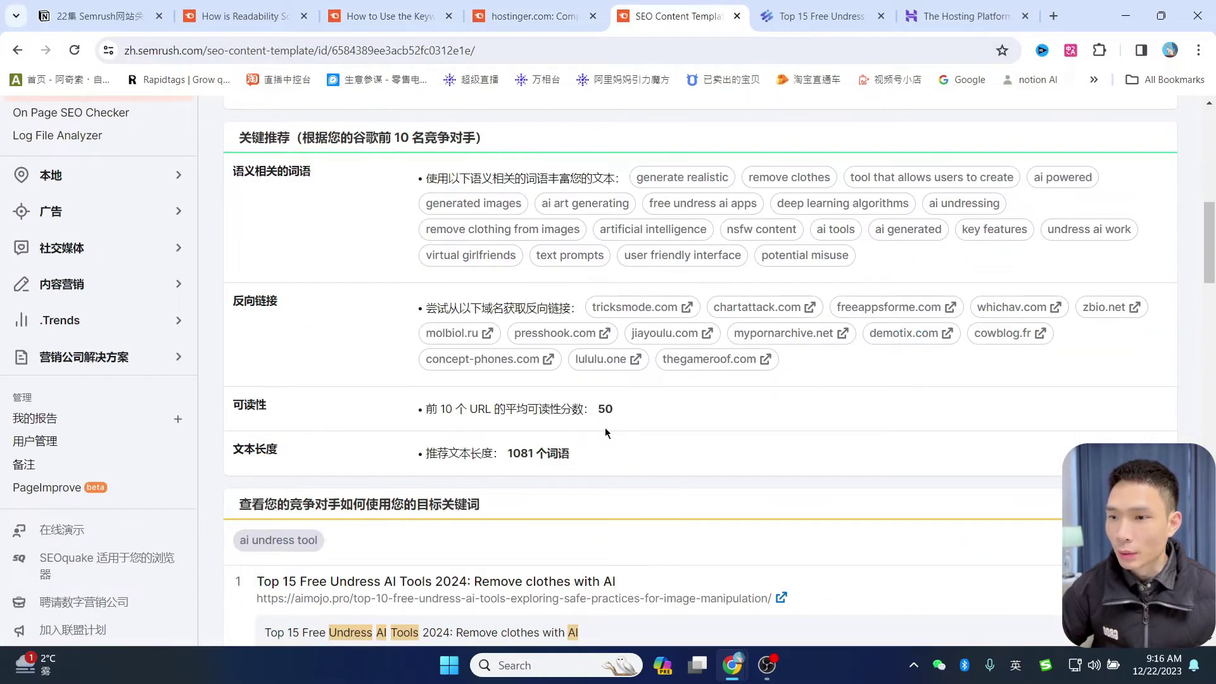
left_click_drag(620, 407, 424, 409)
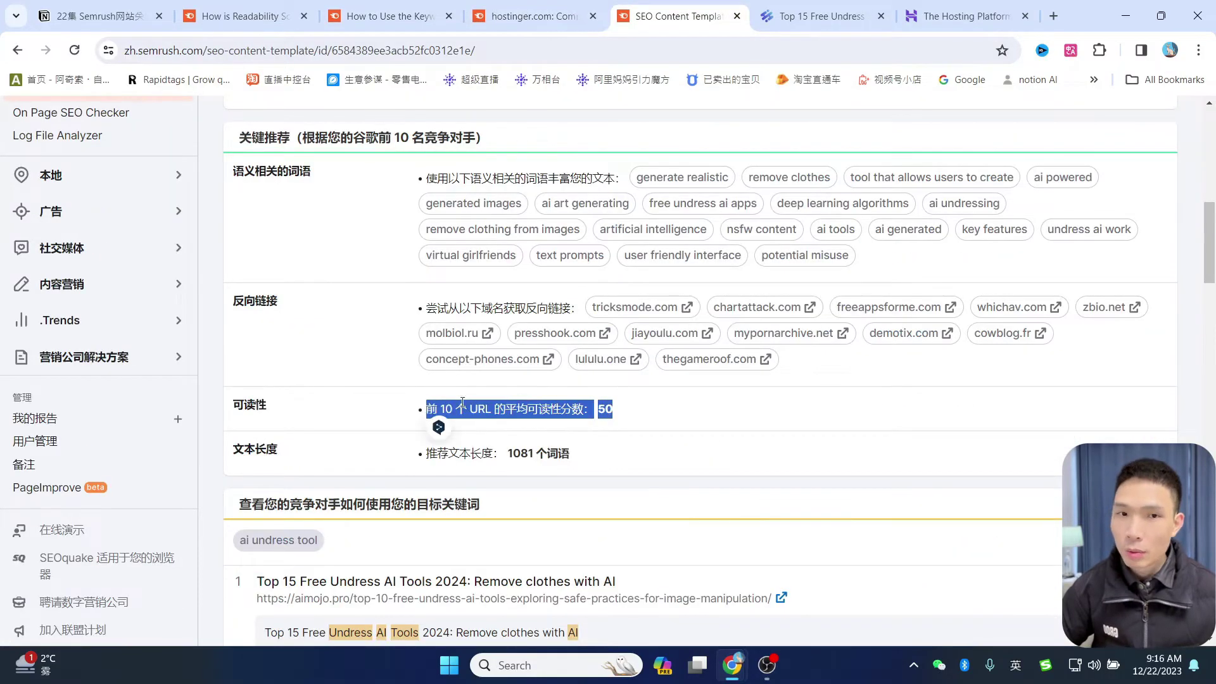
left_click(628, 418)
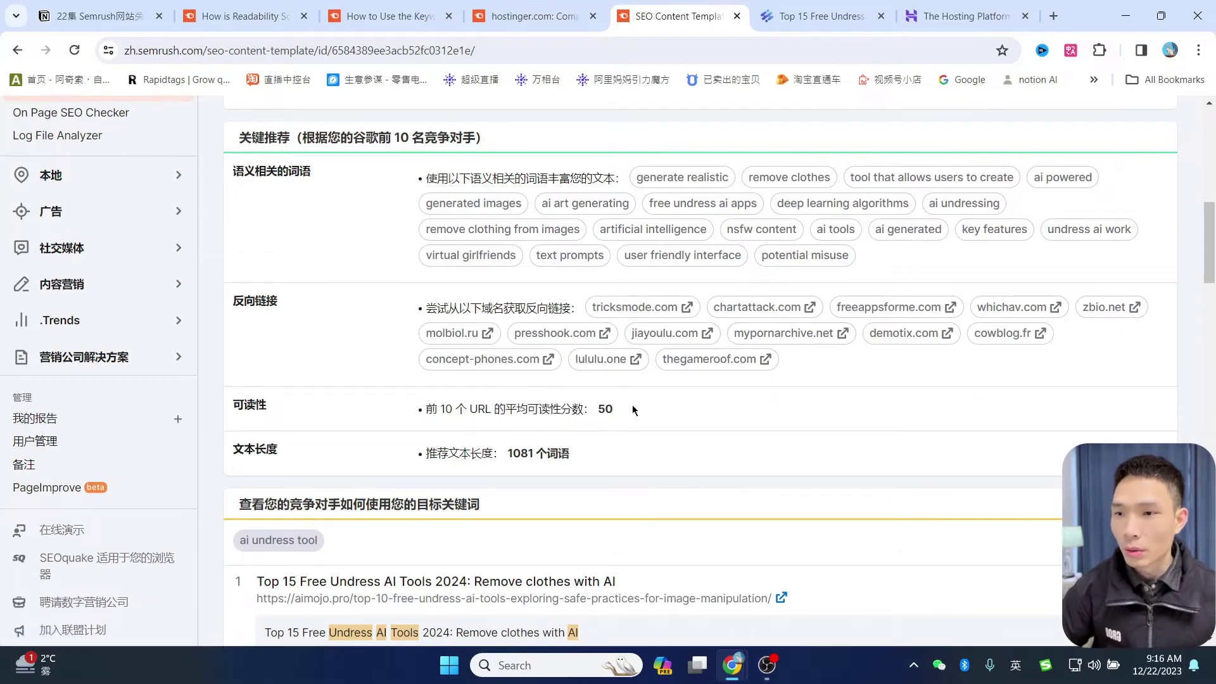
left_click_drag(633, 410, 435, 416)
left_click(637, 409)
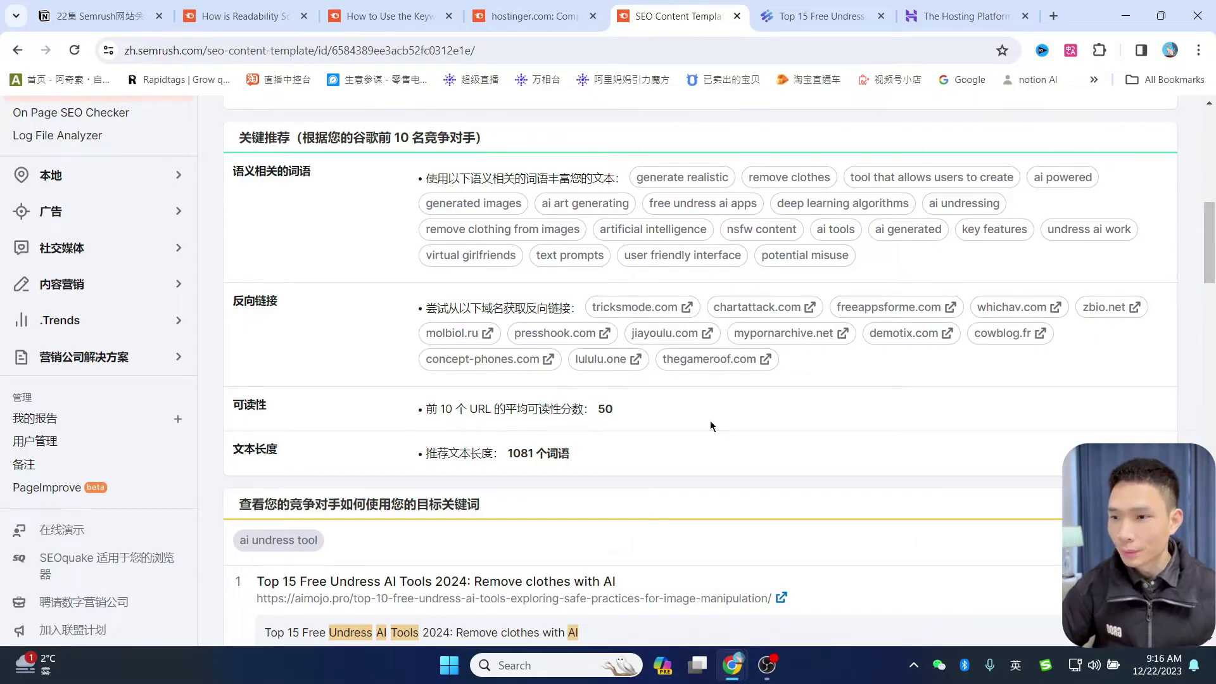
scroll(710, 423, "down", 1)
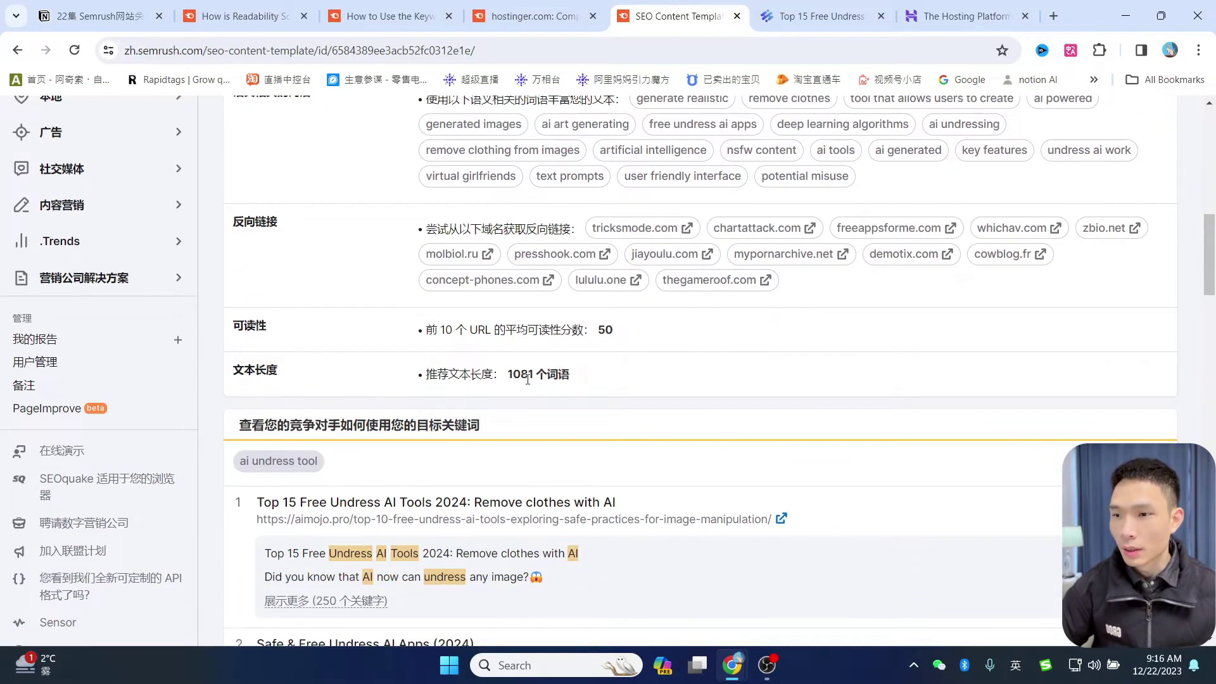
Skim the aimojo.pro "Top 15 Free Undress AI Tools" article to judge its length and structure against the template's text length recommendation.
left_click(822, 15)
scroll(683, 390, "down", 5)
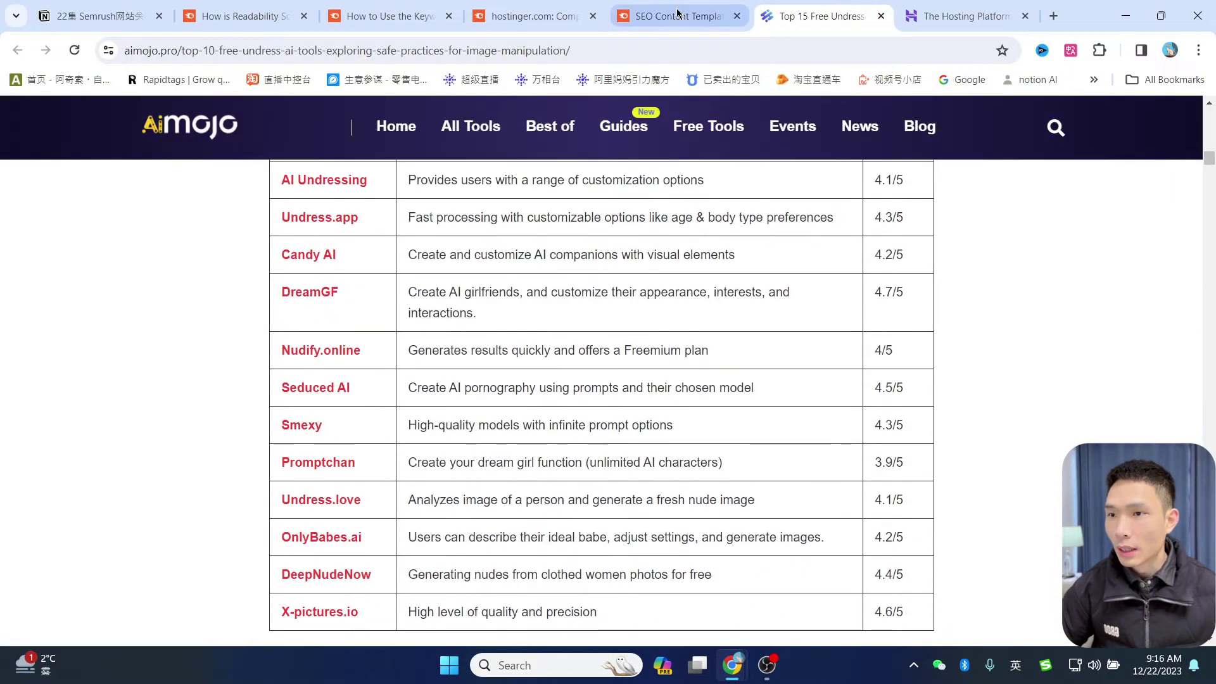
left_click(678, 14)
left_click(822, 16)
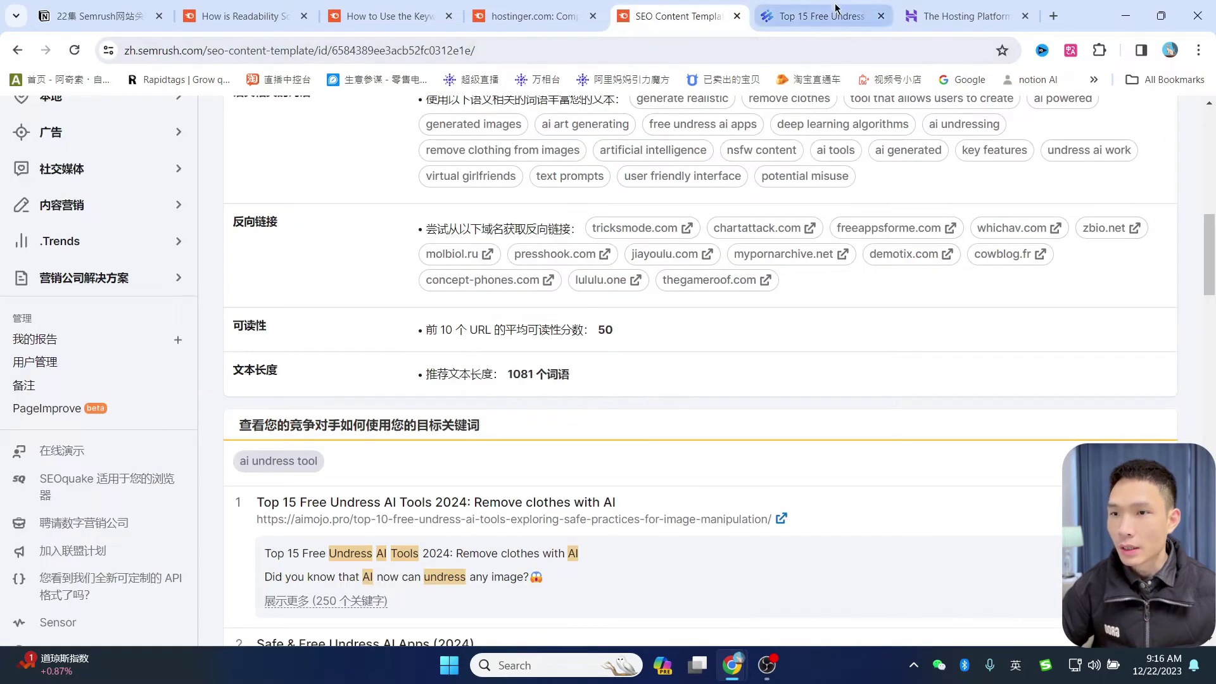
scroll(817, 443, "down", 10)
scroll(825, 483, "down", 7)
scroll(748, 444, "up", 1)
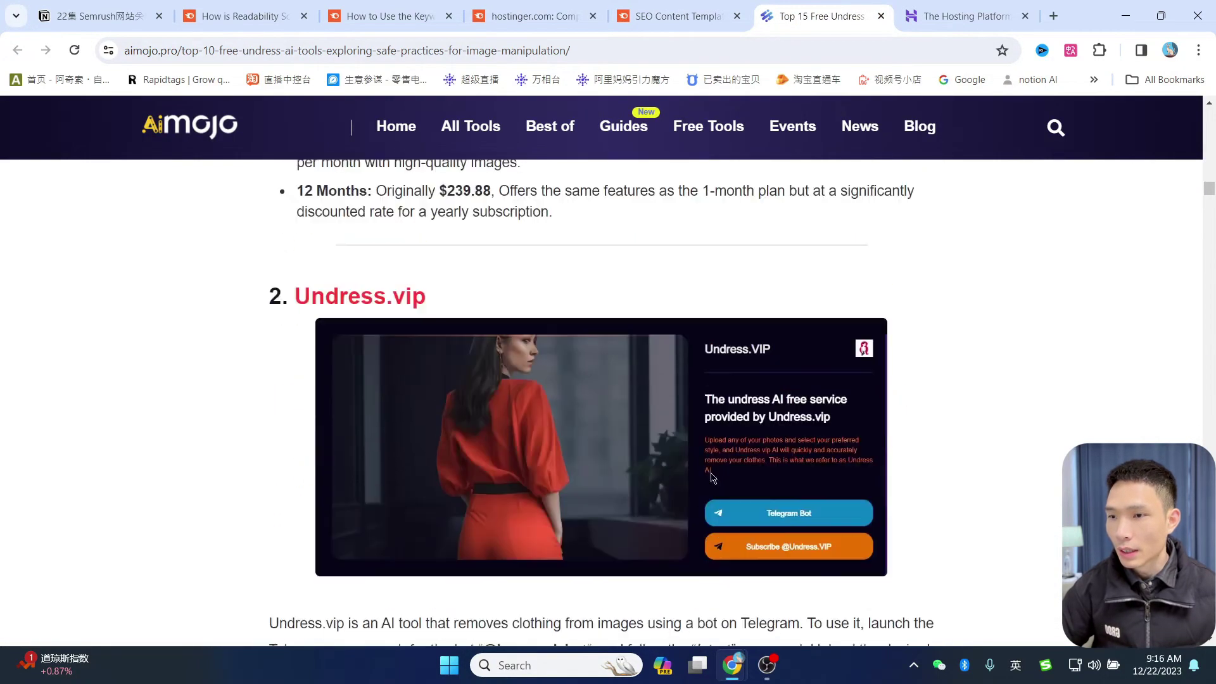
scroll(697, 411, "down", 2)
scroll(672, 387, "down", 5)
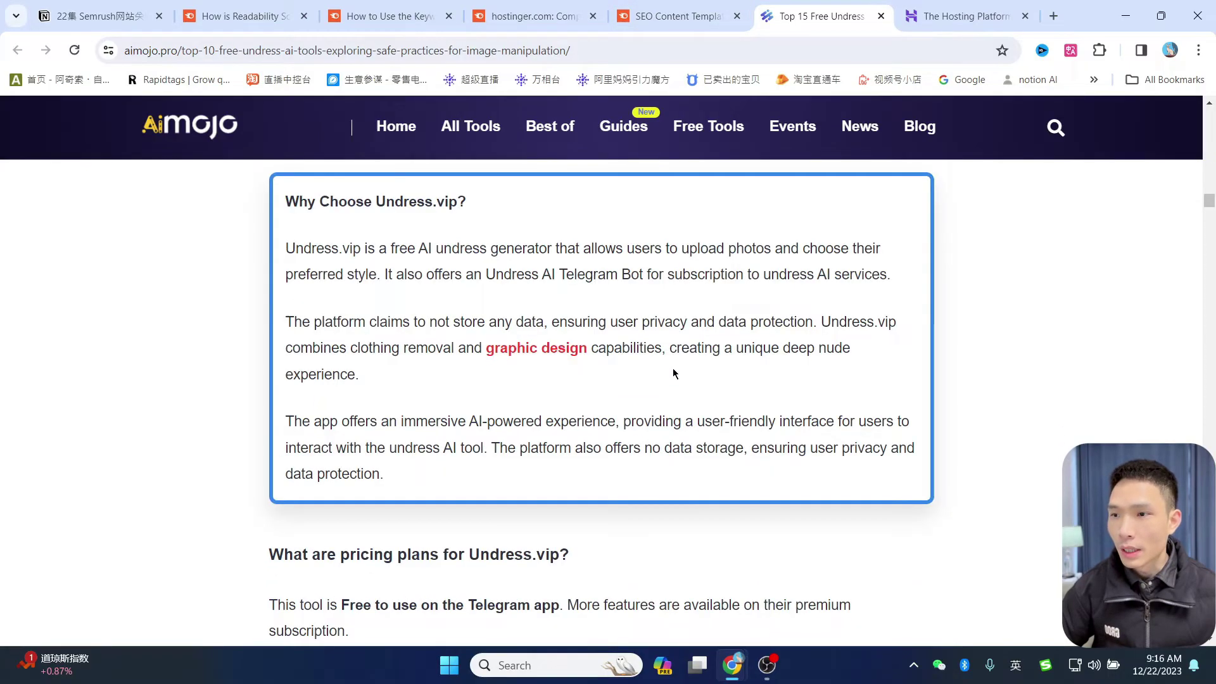
scroll(673, 374, "down", 10)
Go back to the SEO Content Template report and review the key recommendations for related words, backlinks, readability and text length.
left_click(523, 18)
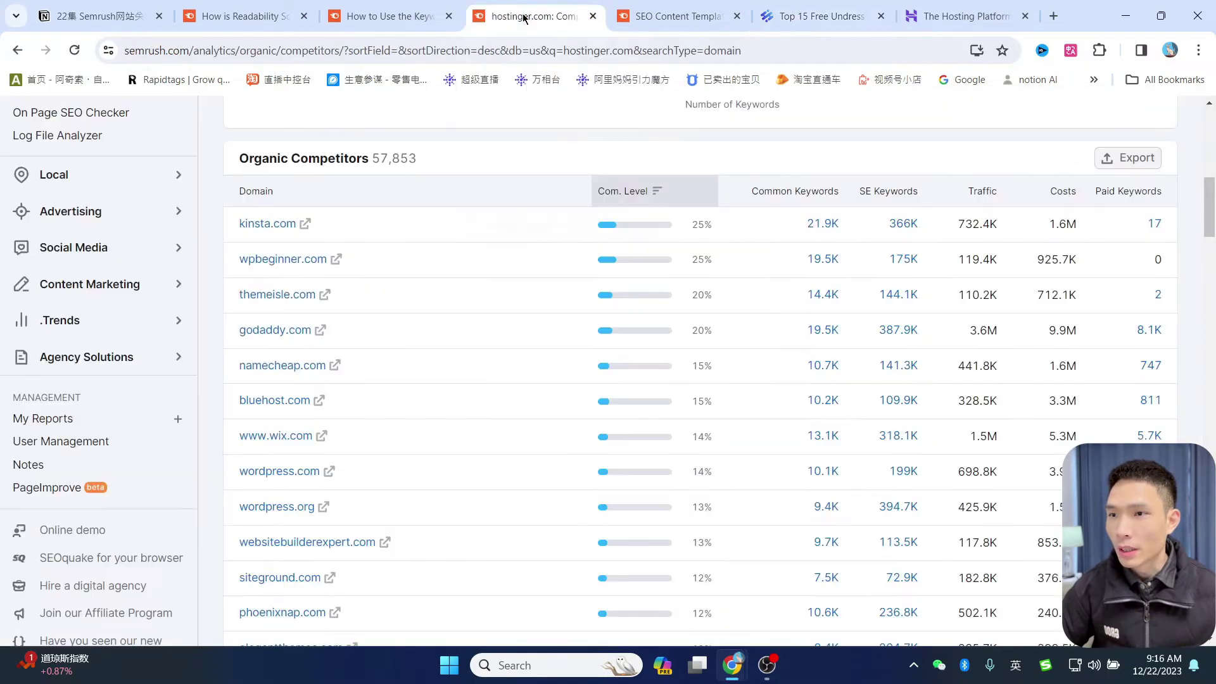
left_click(665, 16)
scroll(609, 396, "up", 4)
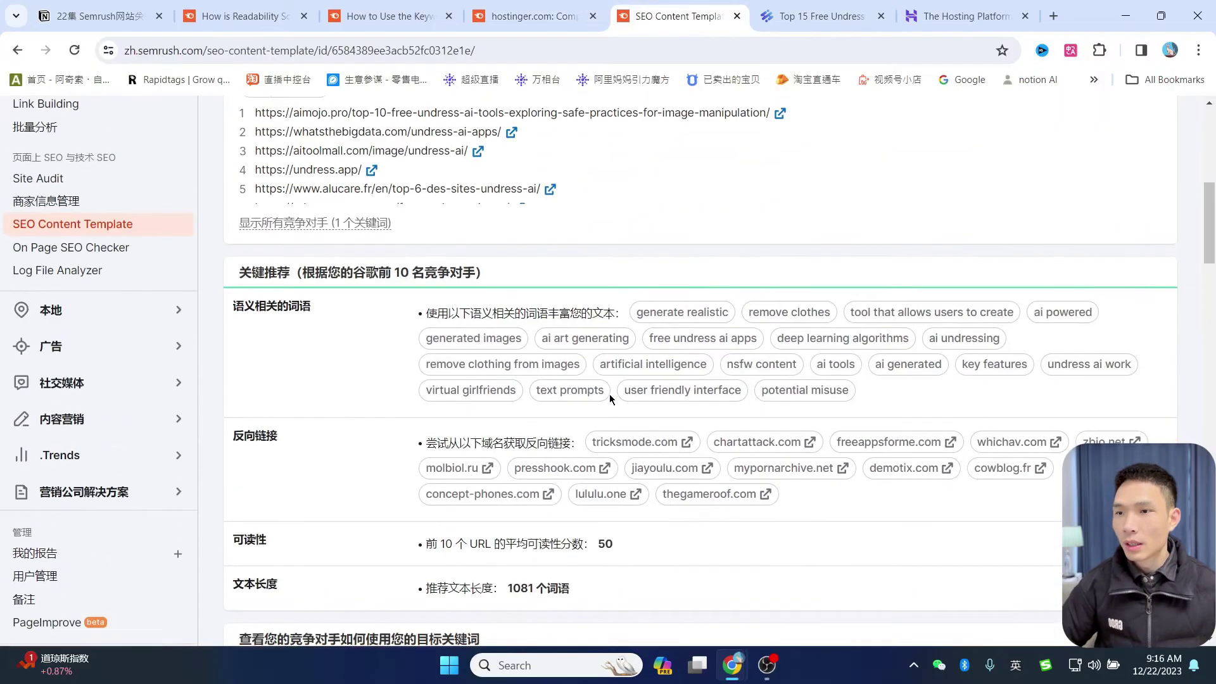
scroll(303, 352, "down", 3)
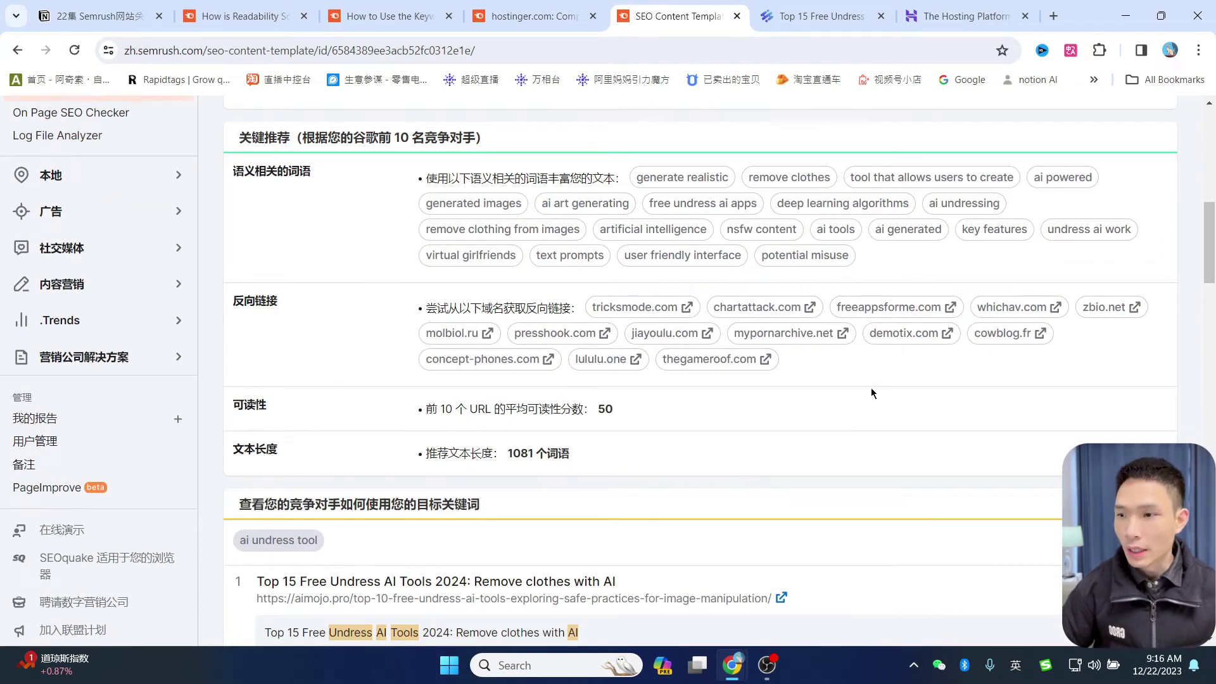
scroll(872, 392, "down", 4)
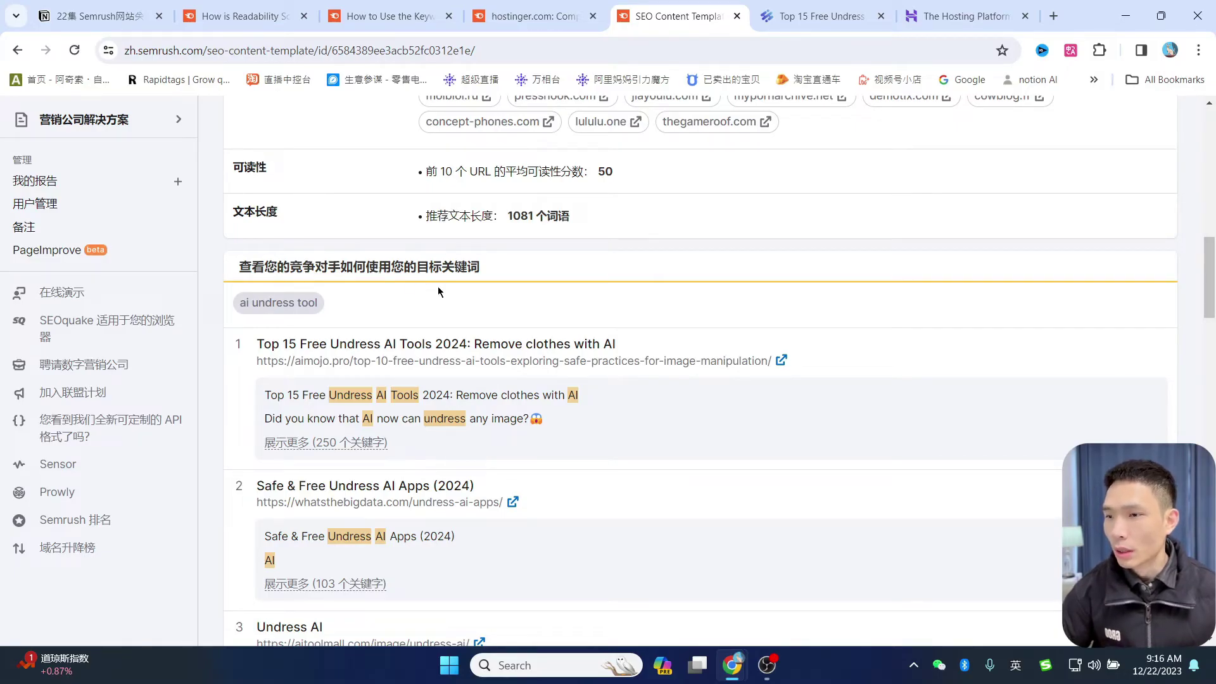
Review how each of the top 10 rivals uses the target keyword "ai undress tool" in its page text.
scroll(636, 282, "down", 1)
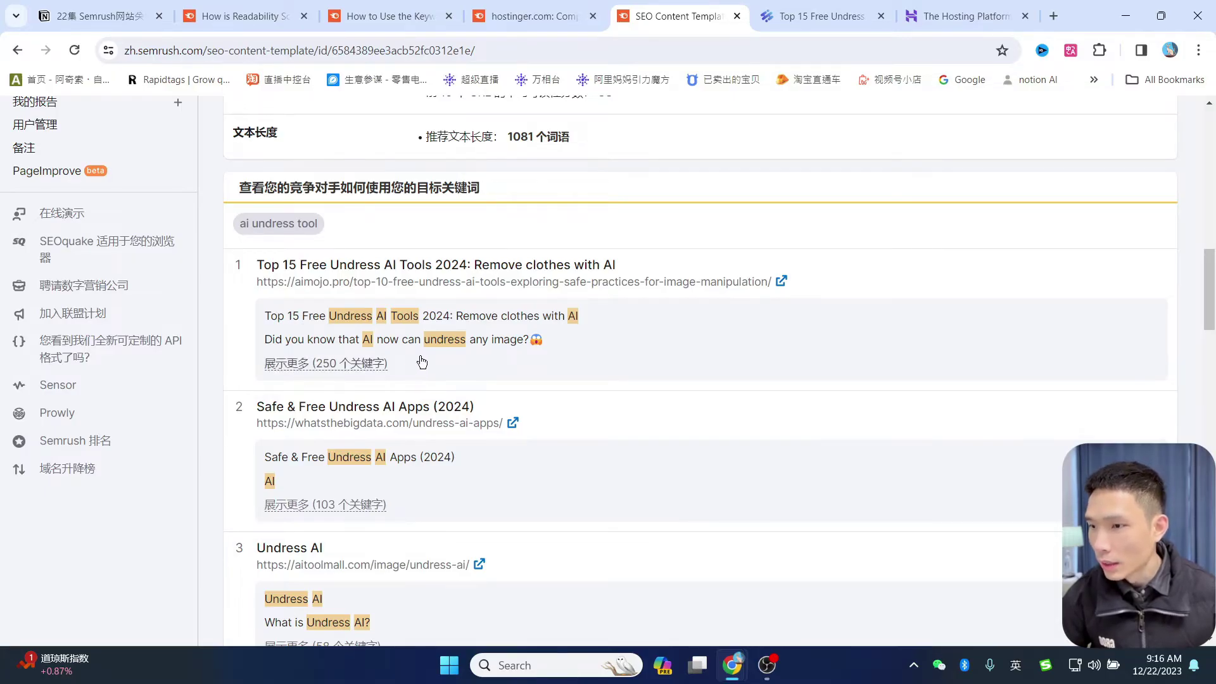
scroll(422, 362, "down", 1)
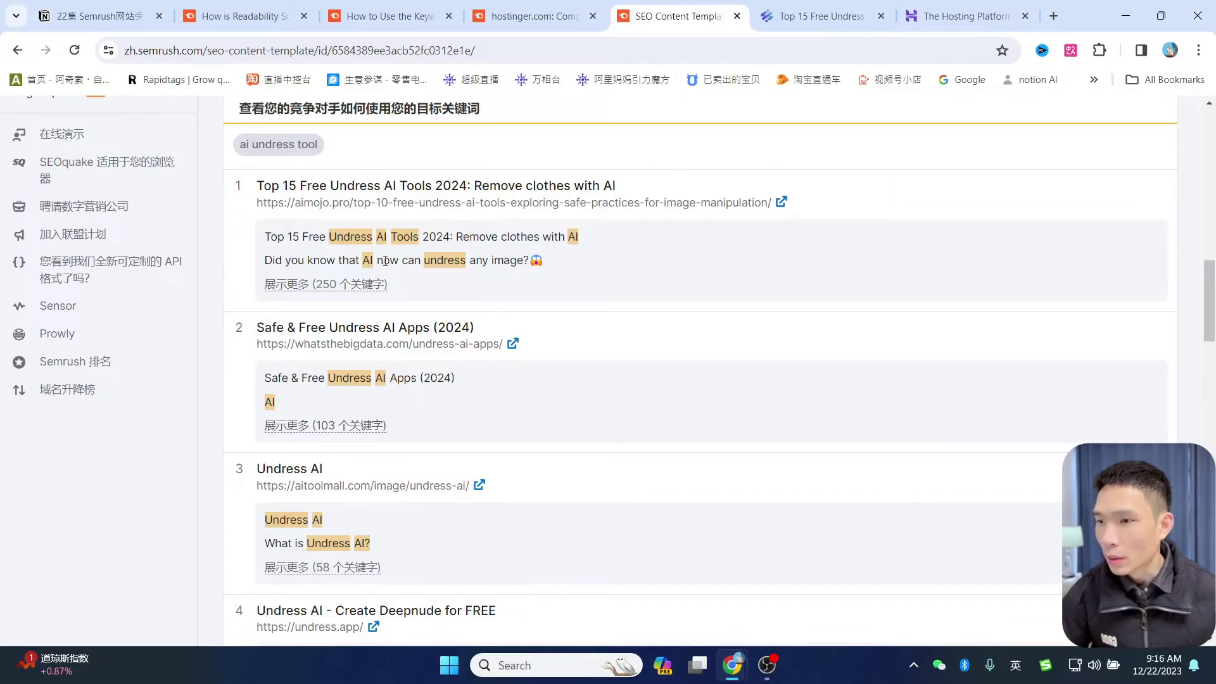
scroll(487, 339, "up", 1)
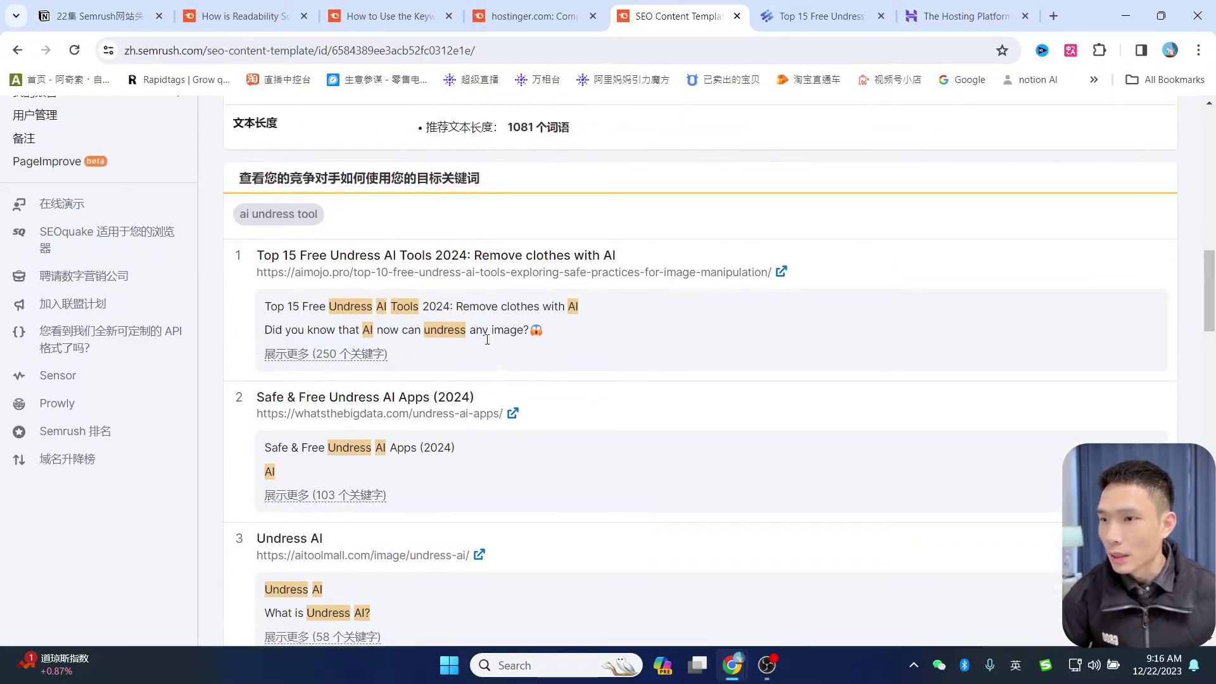
scroll(443, 386, "down", 2)
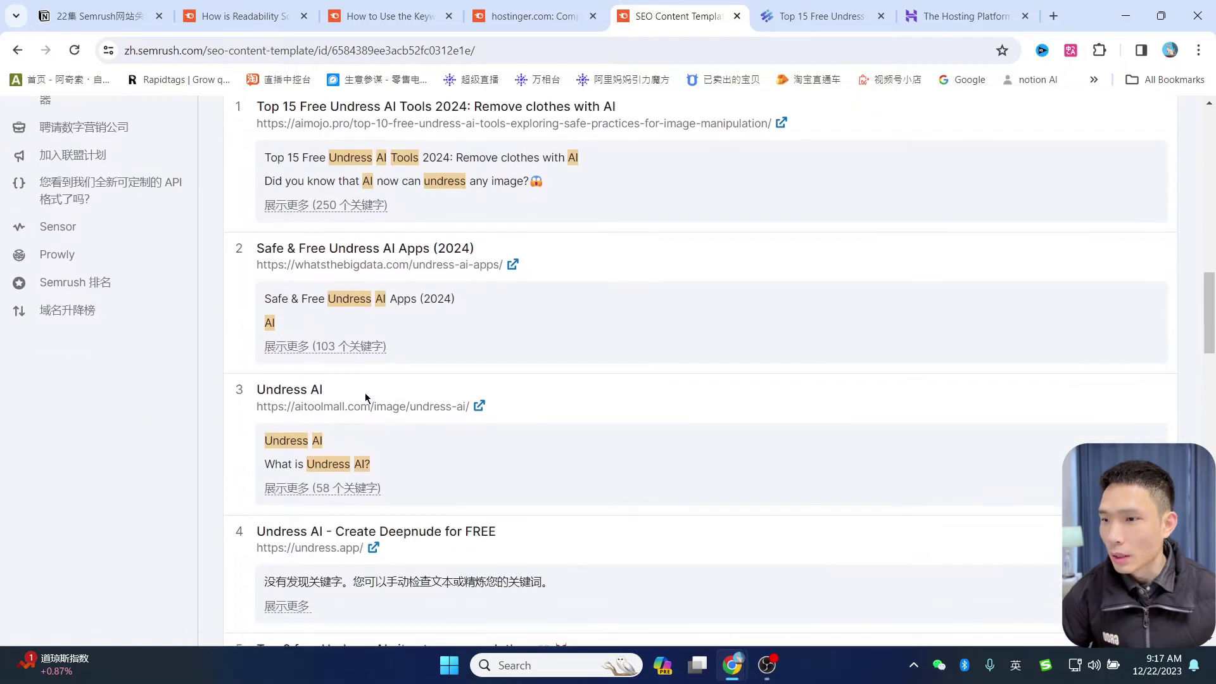
scroll(425, 476, "down", 6)
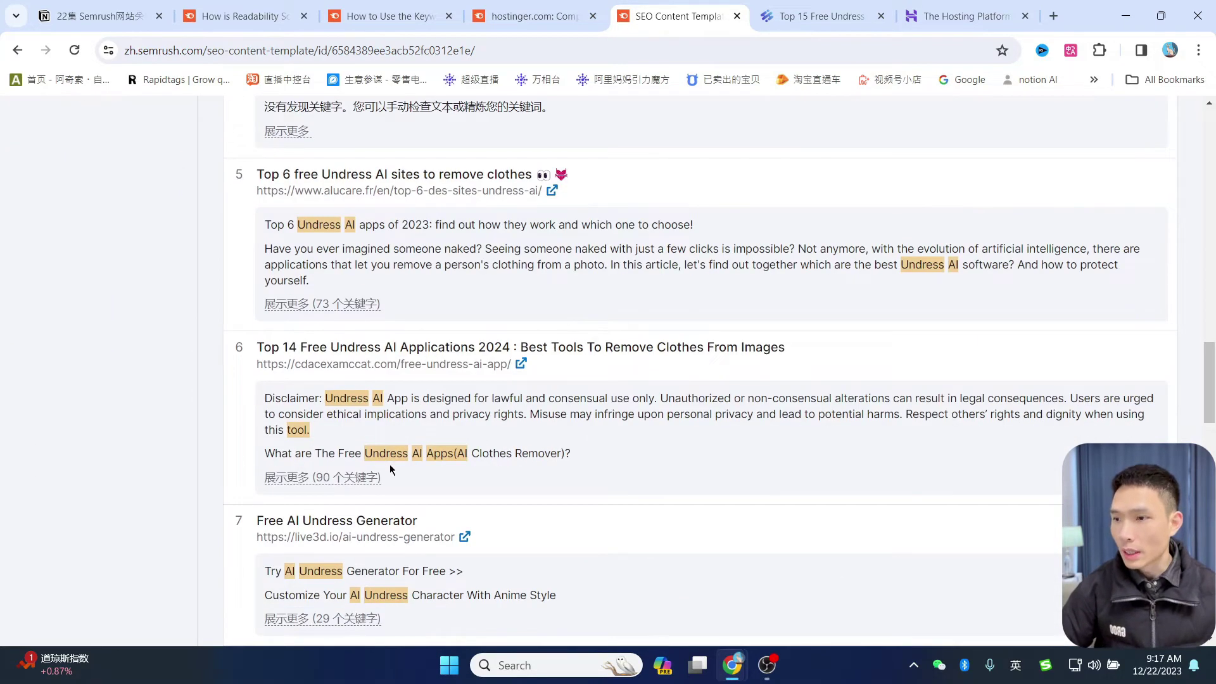
scroll(390, 470, "down", 10)
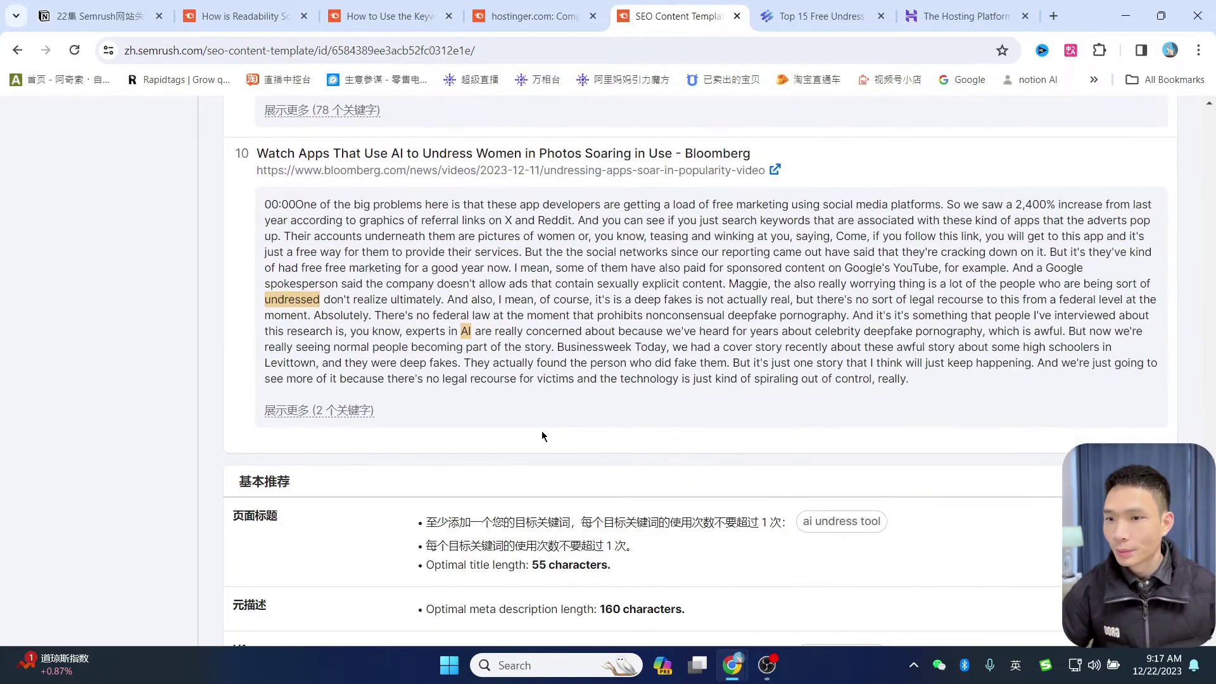
Examine the basic recommendations for keyword use and length in the page title, meta description, H1 and text.
scroll(548, 431, "down", 3)
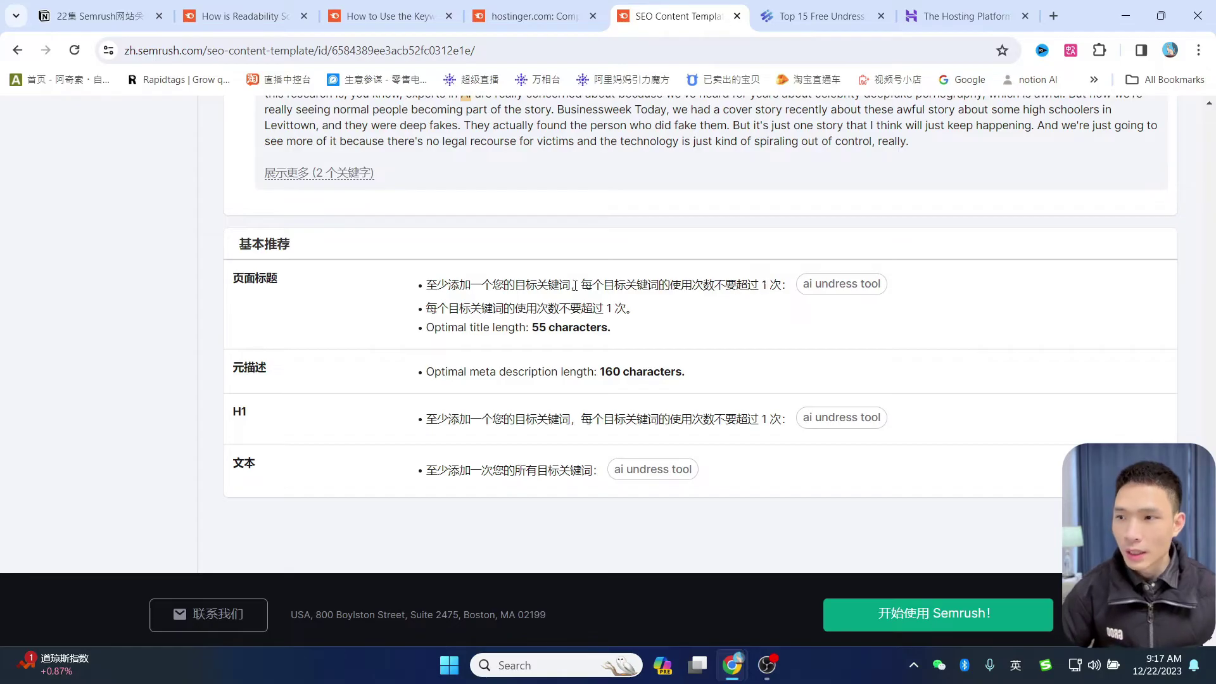
left_click_drag(916, 288, 230, 280)
left_click(293, 394)
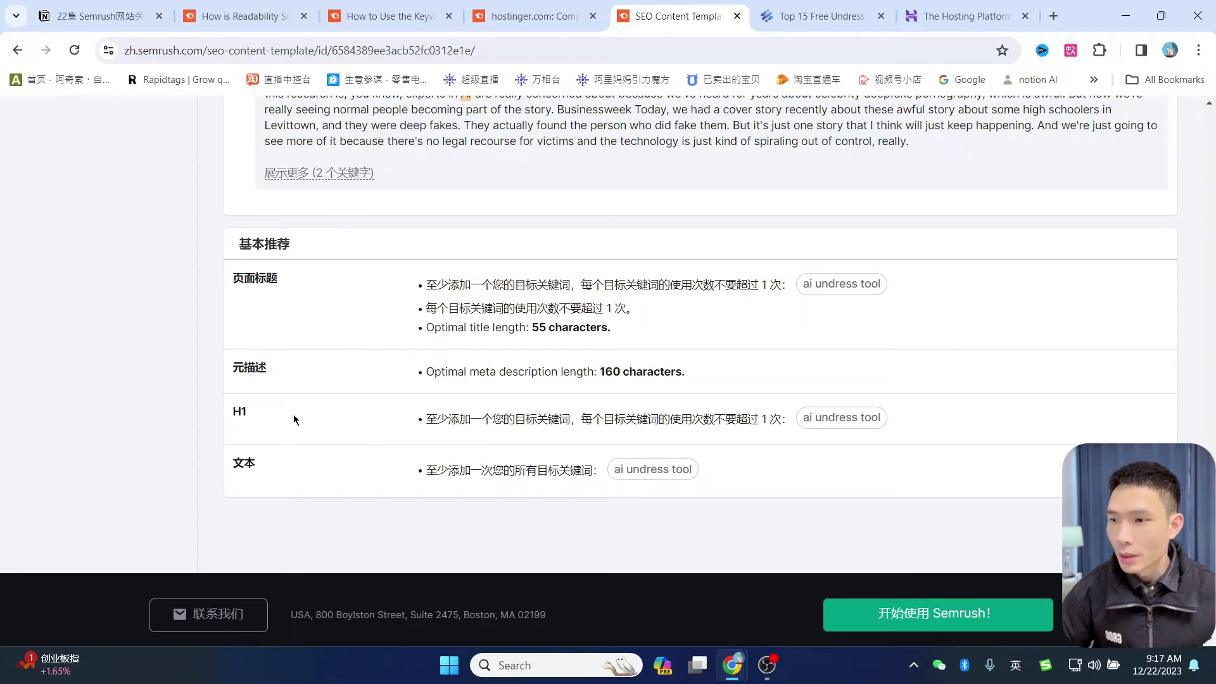
left_click_drag(445, 419, 578, 419)
left_click(442, 492)
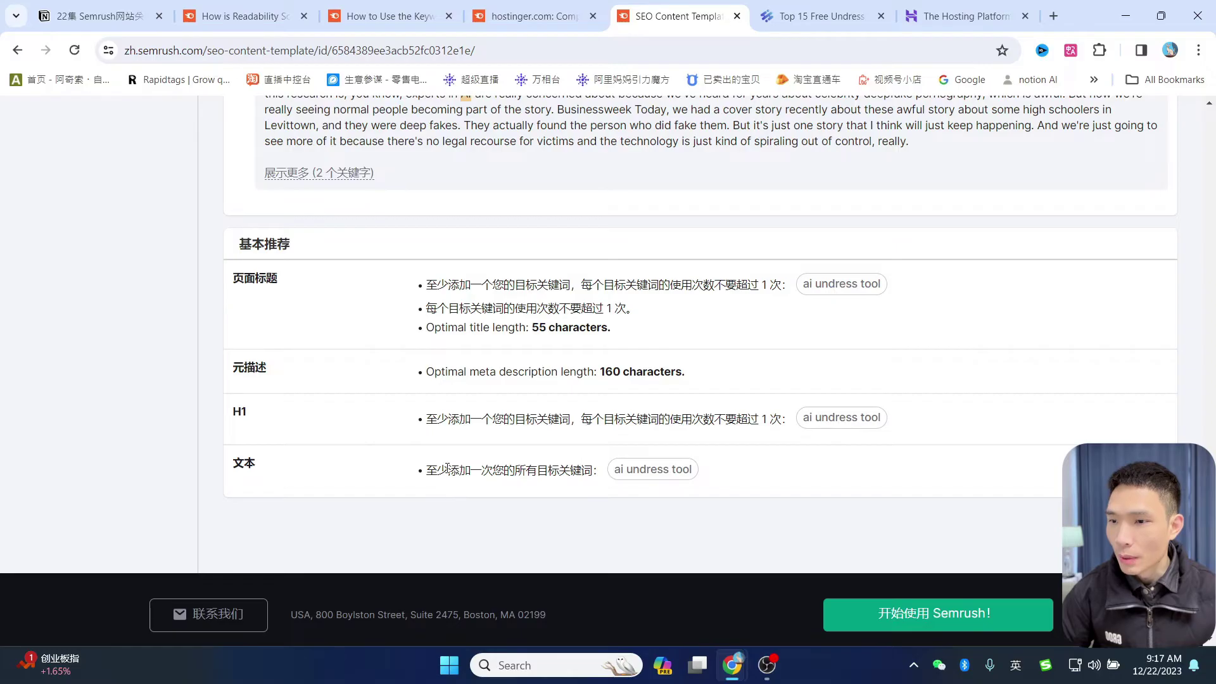
left_click_drag(447, 470, 561, 469)
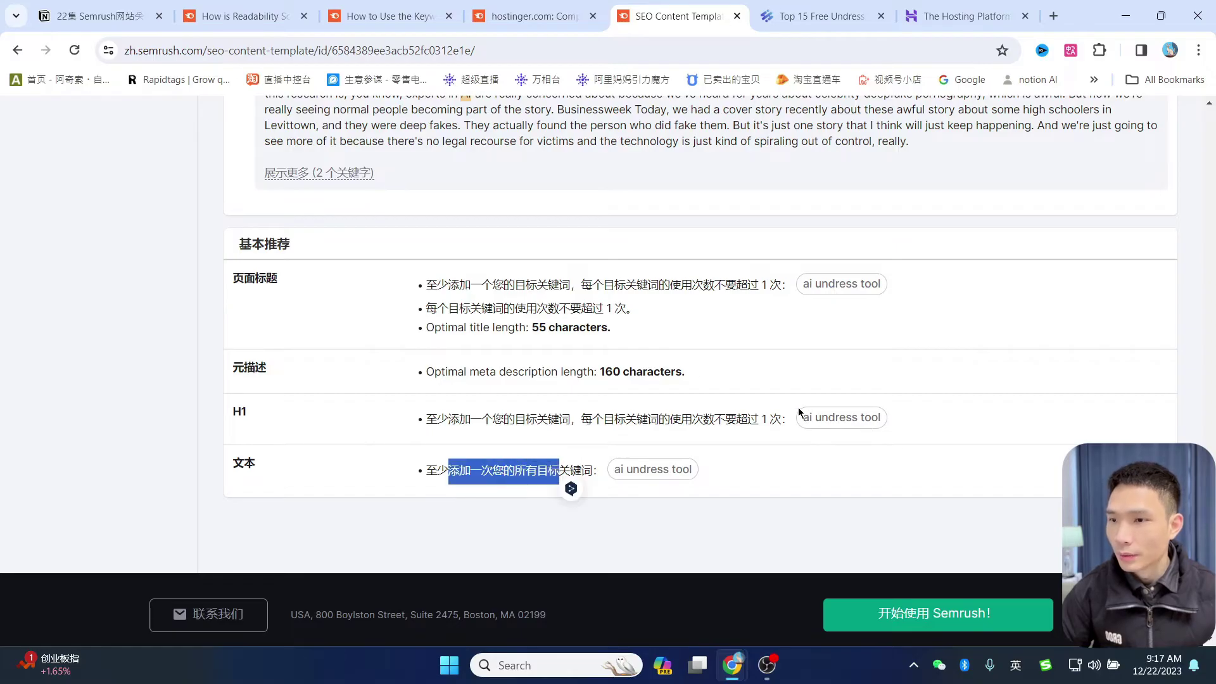
left_click_drag(559, 309, 646, 313)
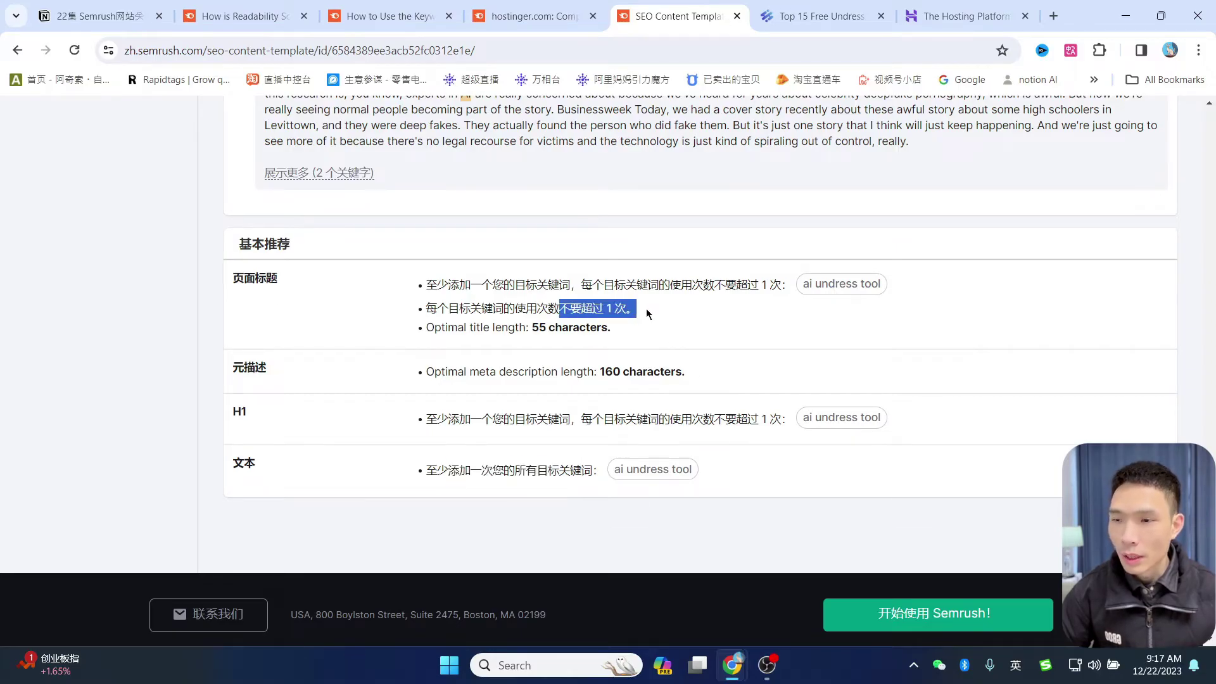
left_click_drag(424, 470, 515, 470)
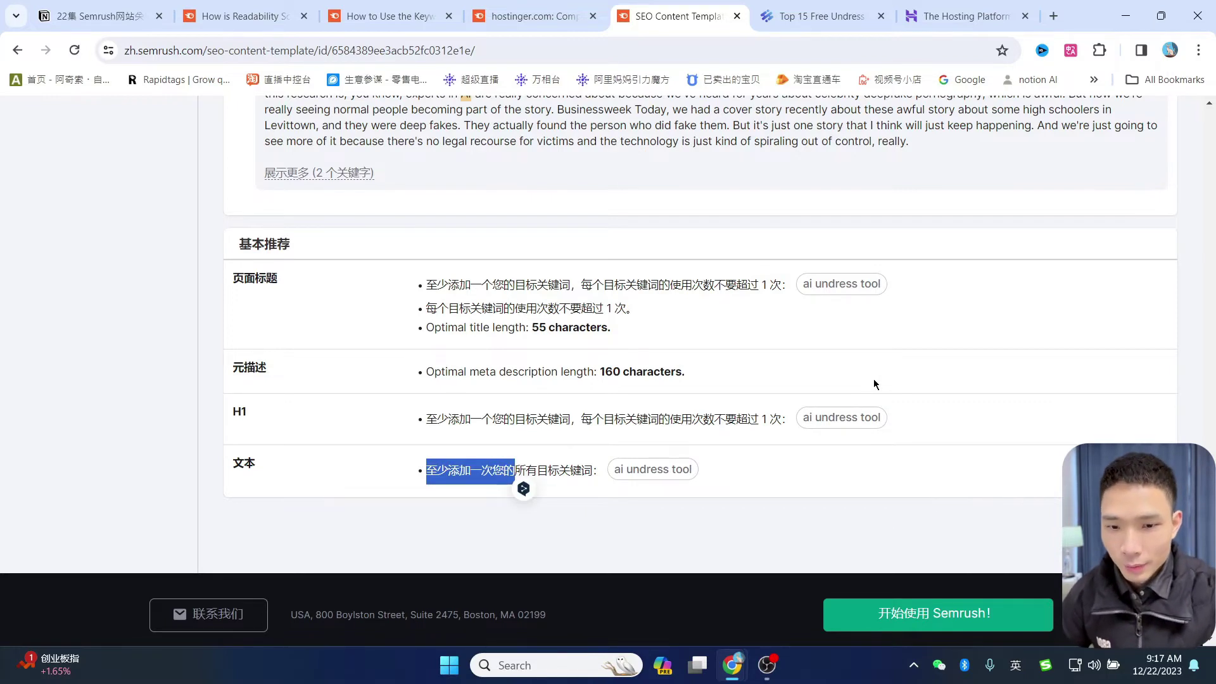
Close the readability score article, the keyword how-to article and the hostinger.com competitors tabs, keeping the SEO Content Template report open.
scroll(561, 381, "up", 20)
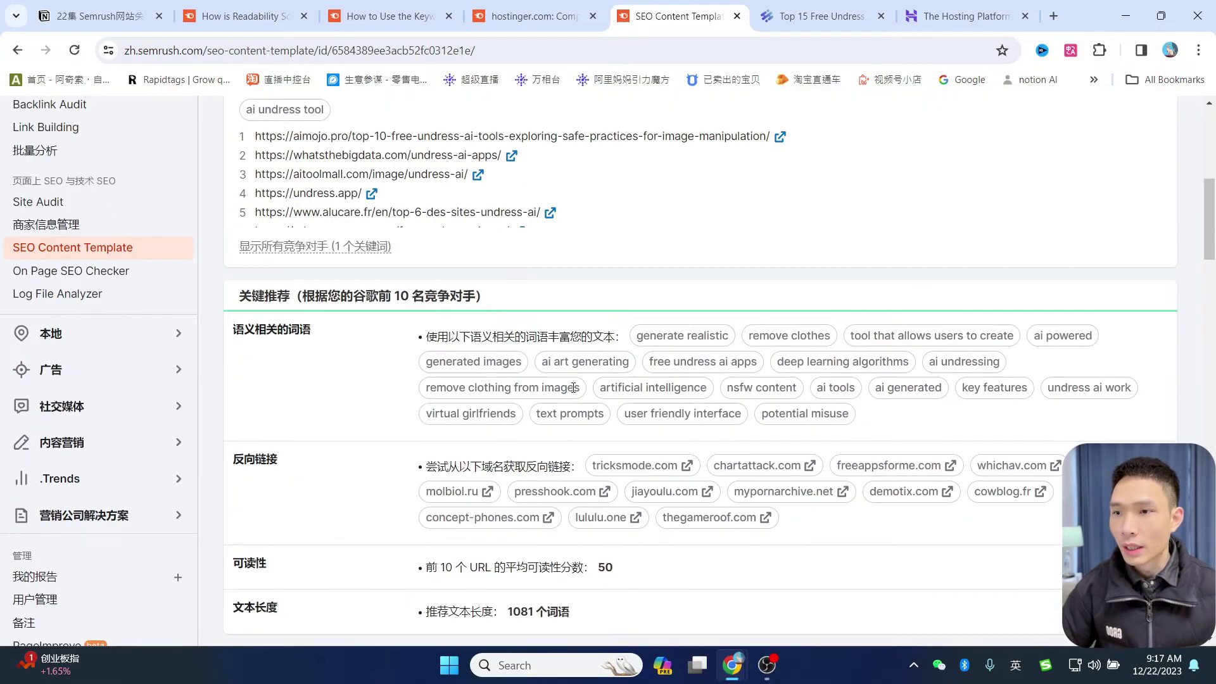
scroll(573, 387, "up", 5)
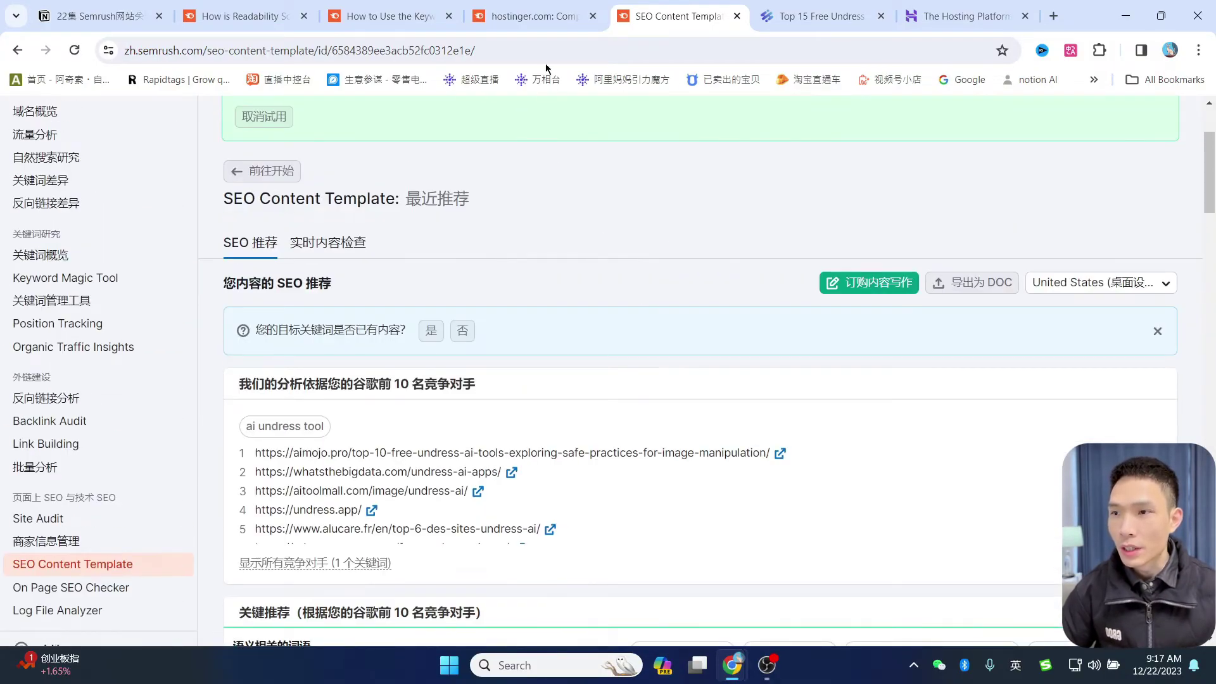
left_click(384, 18)
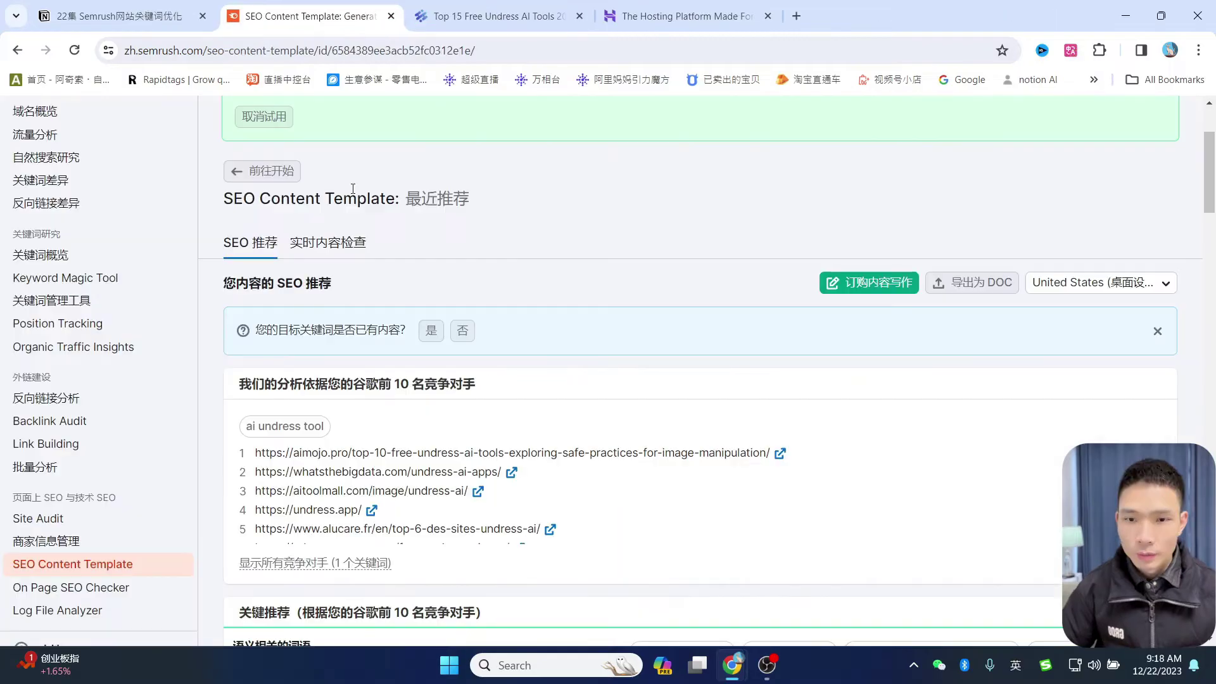
scroll(103, 368, "up", 3)
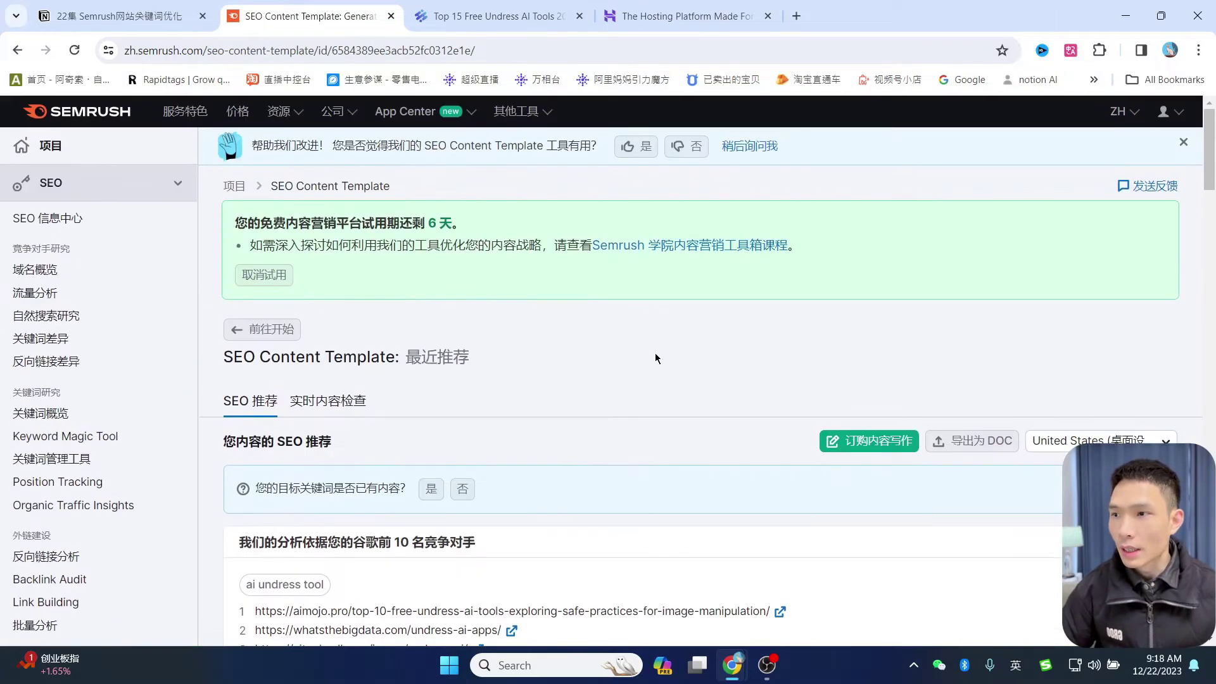
Switch the Semrush interface language from Chinese to English and look through the toolkit list down to Content Marketing.
scroll(117, 311, "down", 1)
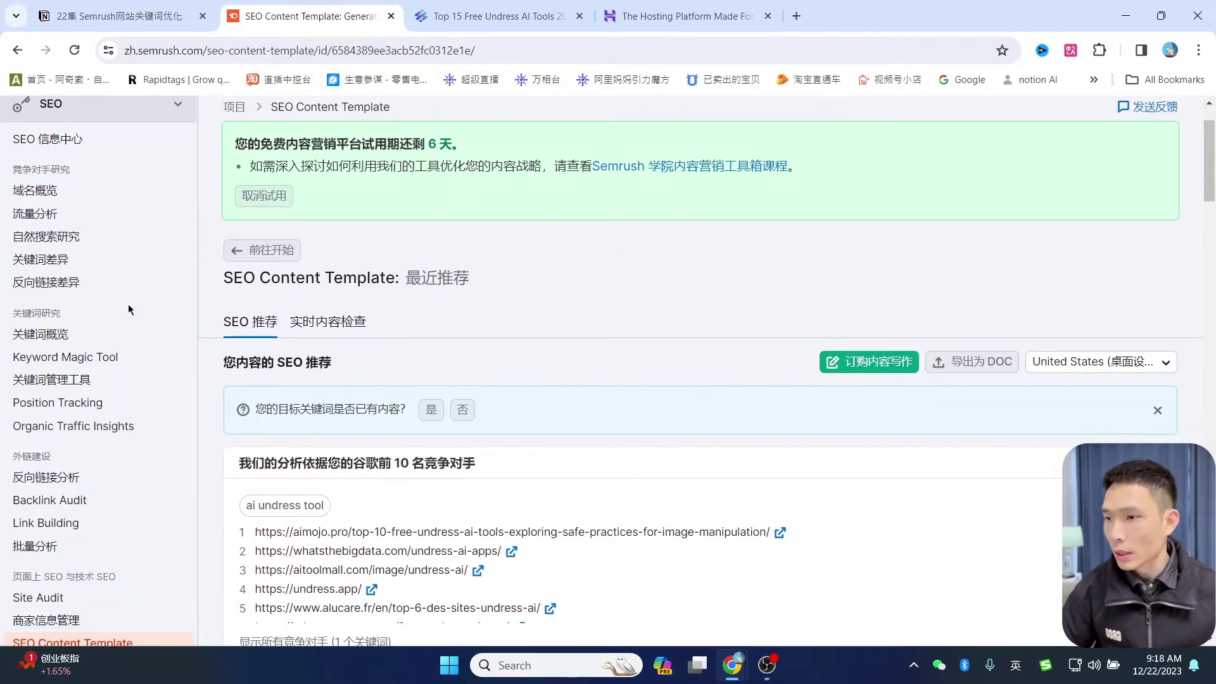
scroll(124, 304, "down", 5)
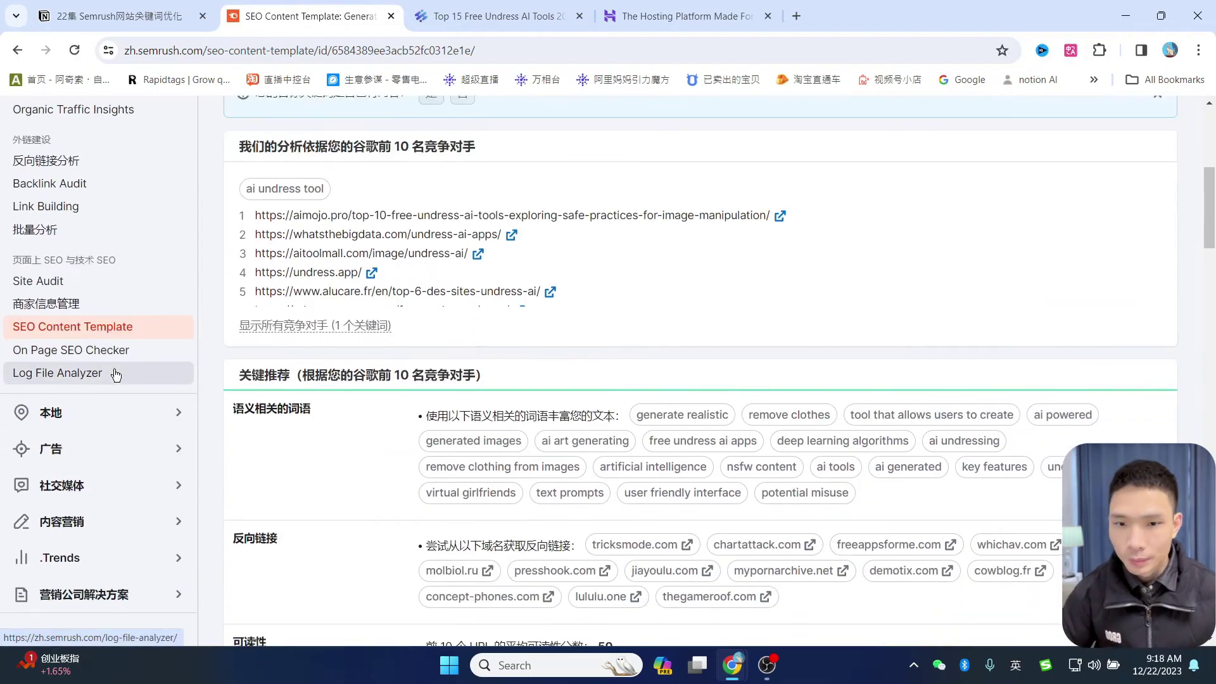
scroll(116, 374, "down", 2)
scroll(1032, 269, "up", 8)
mouse_move(1124, 112)
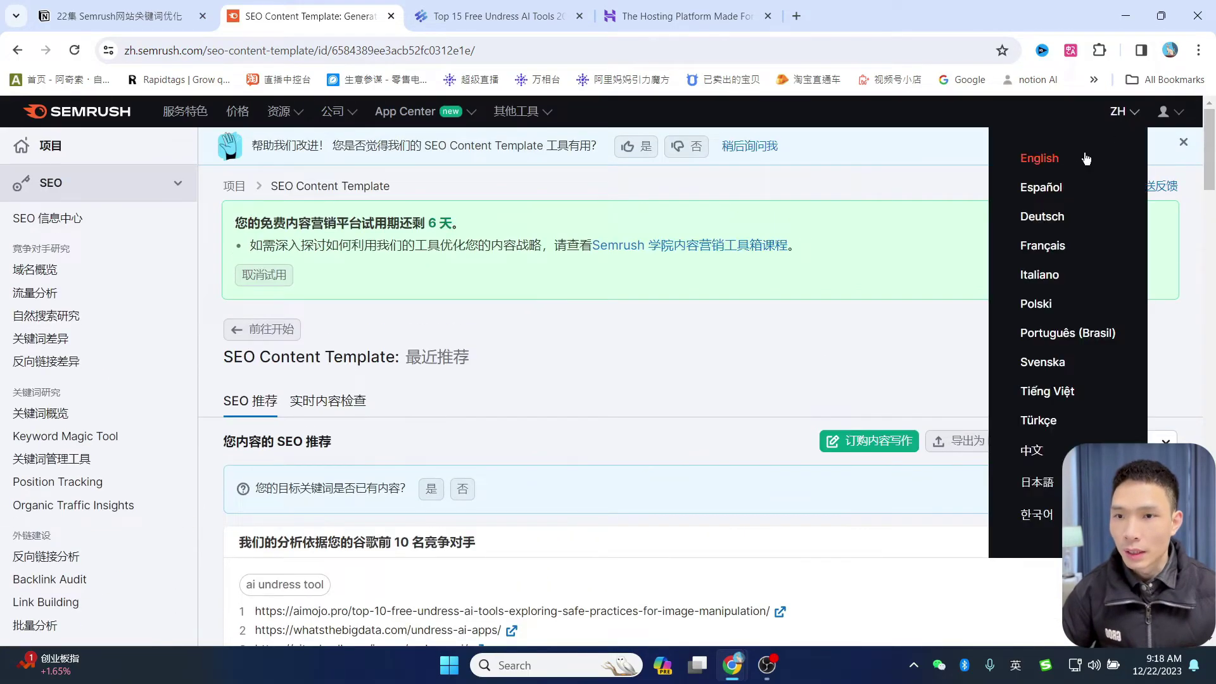
left_click(1036, 161)
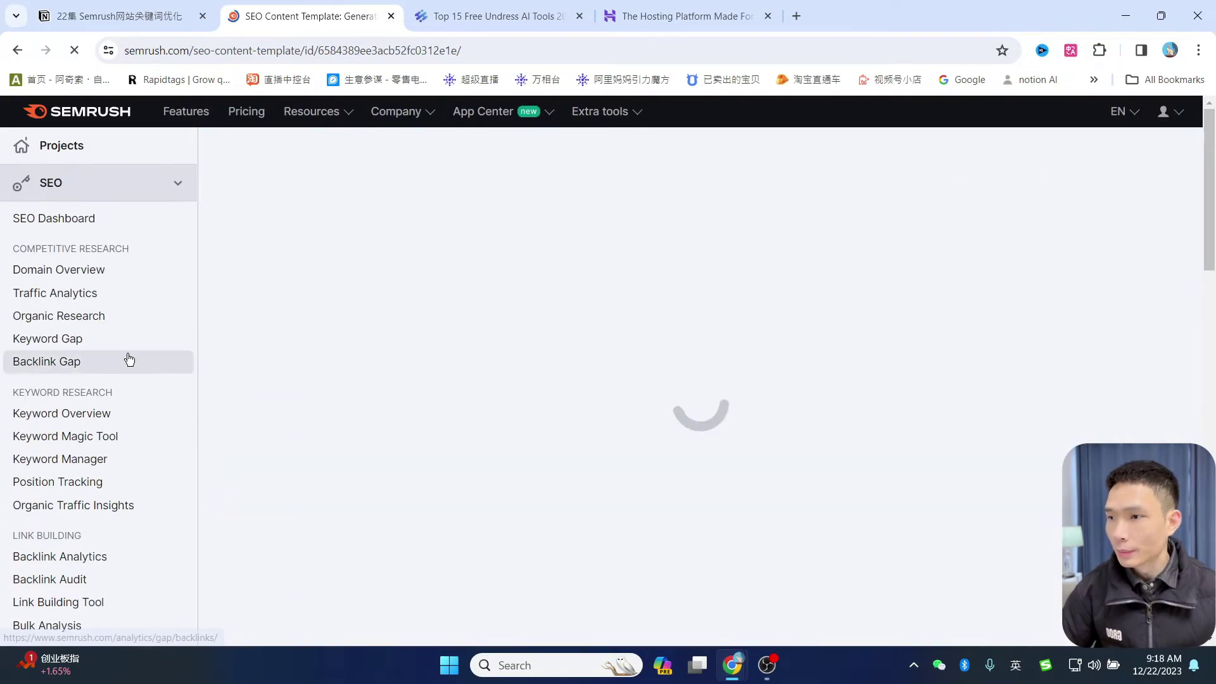
scroll(127, 359, "down", 3)
scroll(129, 360, "down", 5)
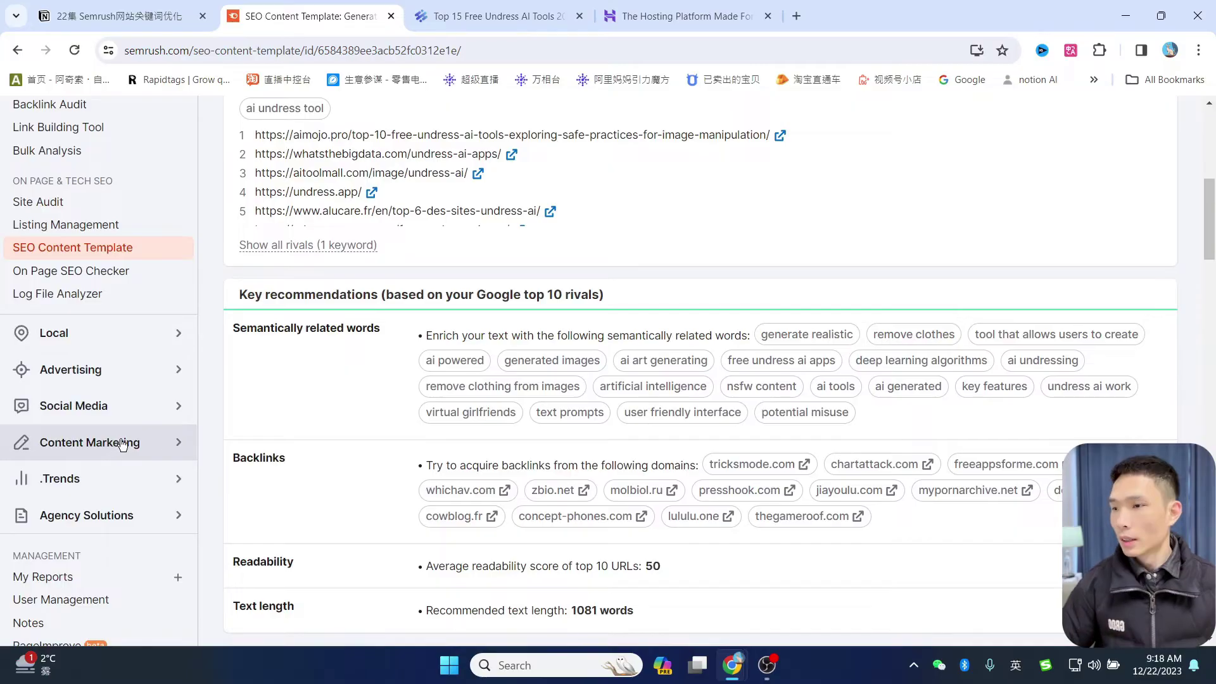
Open the SEO Writing Assistant from the Content Marketing toolkit.
left_click(125, 443)
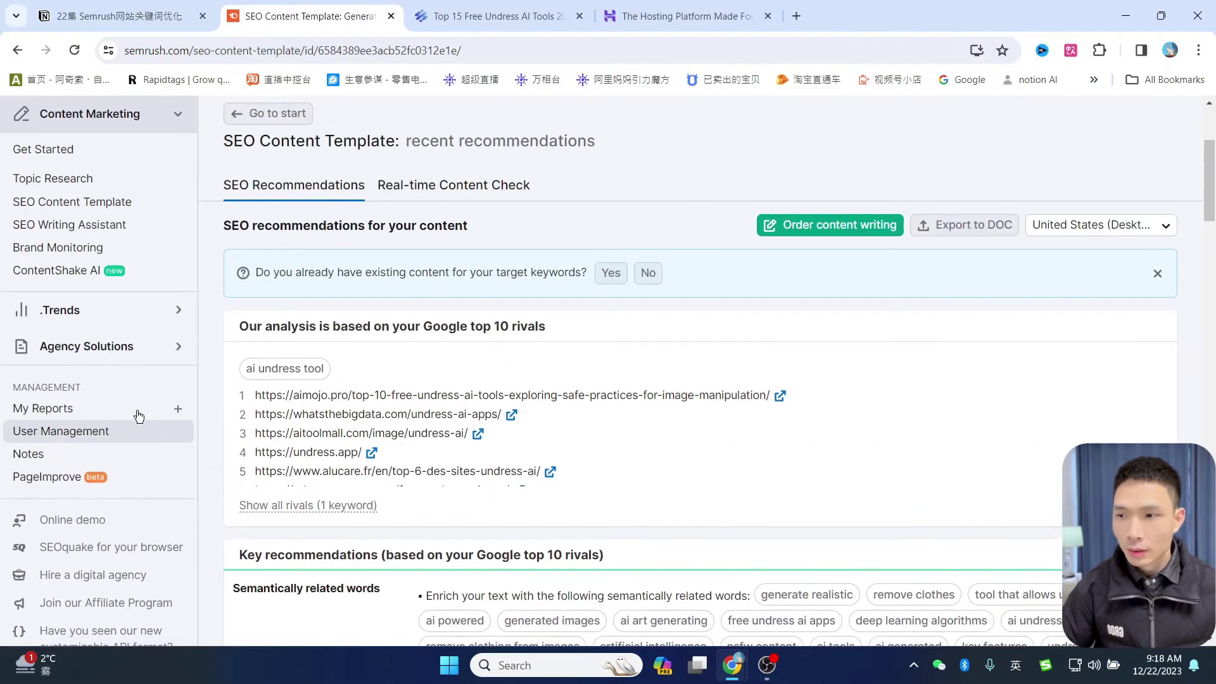
scroll(135, 332, "up", 1)
scroll(134, 329, "up", 1)
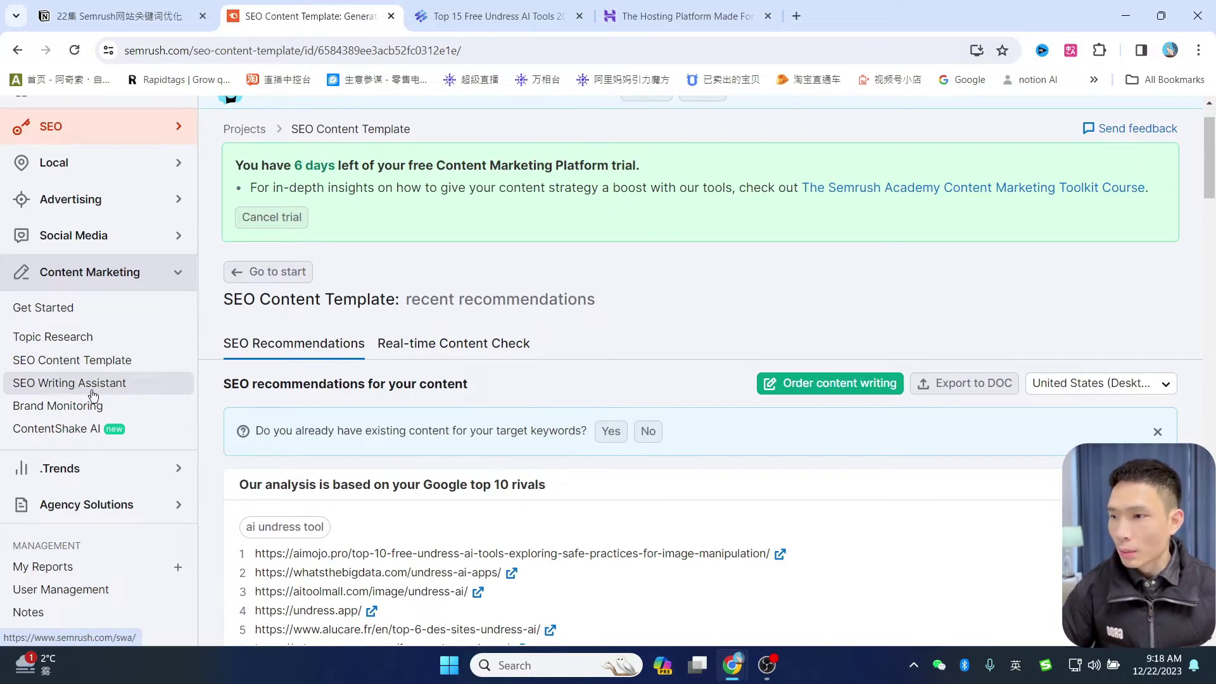
left_click(73, 384)
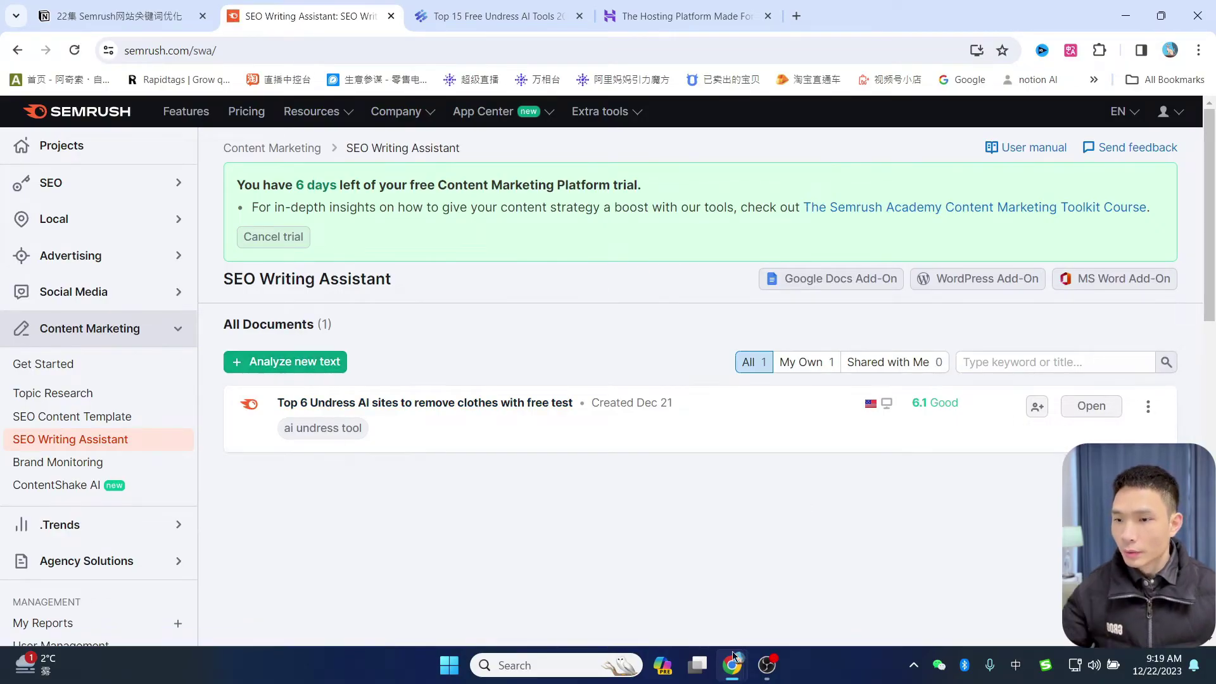
Check the search query "ai undress tool" in the incognito Google results window and return to the SEO Writing Assistant.
mouse_move(732, 665)
left_click(815, 581)
left_click(127, 21)
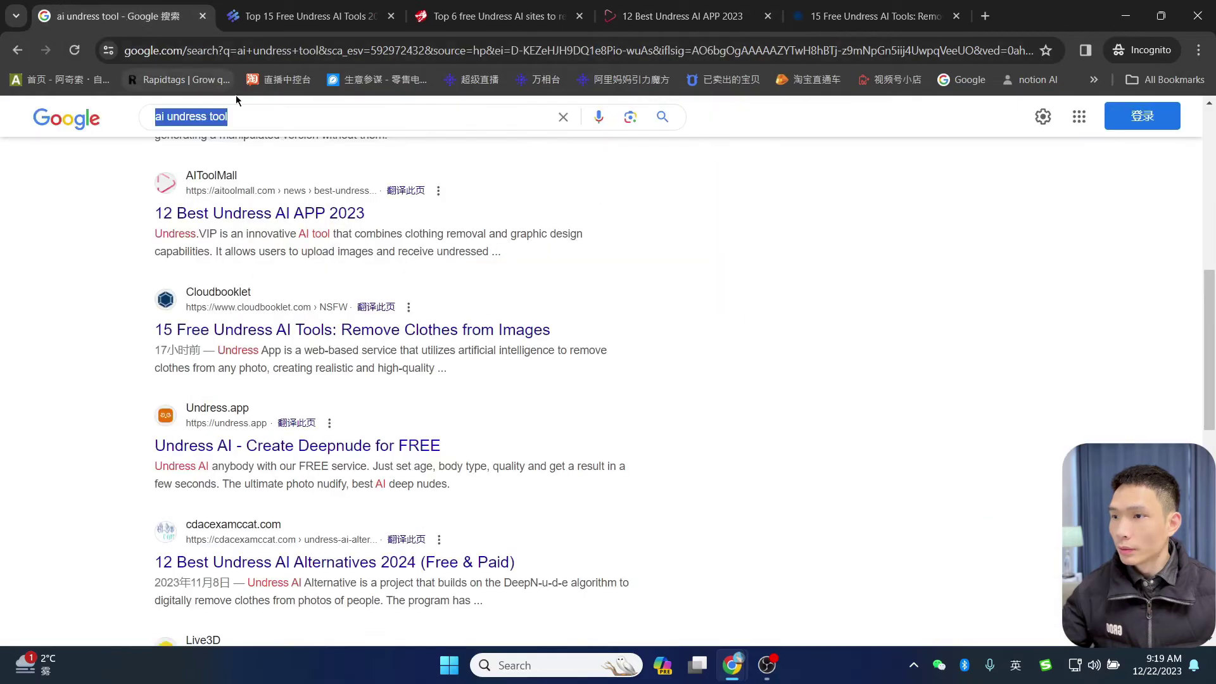
left_click(266, 115)
left_click_drag(266, 116, 104, 120)
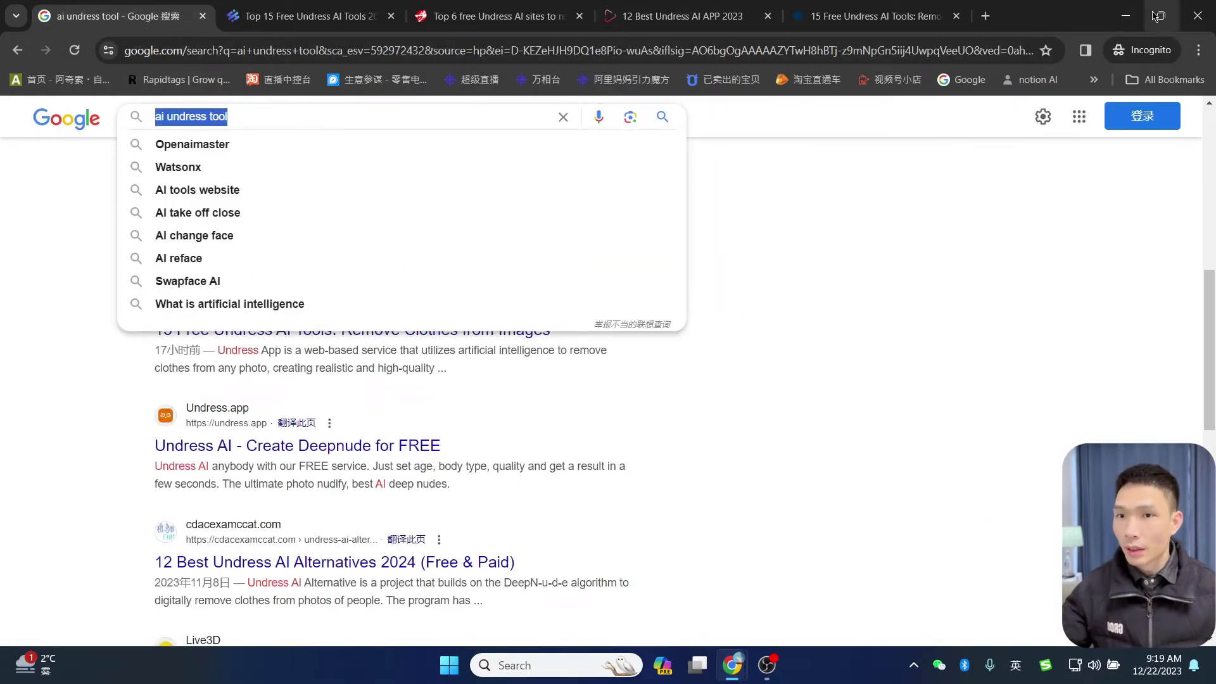
left_click(1125, 16)
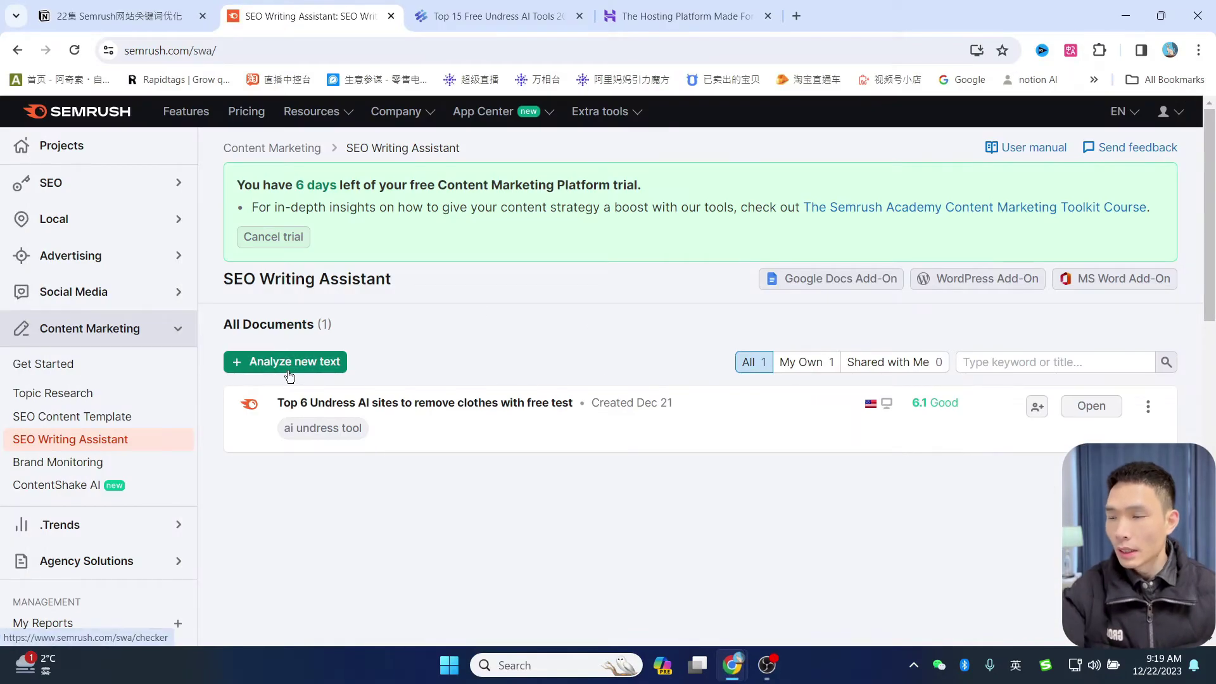
Start a new text analysis and copy the alucare.fr article from its "Top 6 Undress AI apps of 2023" heading to its closing line.
left_click(266, 364)
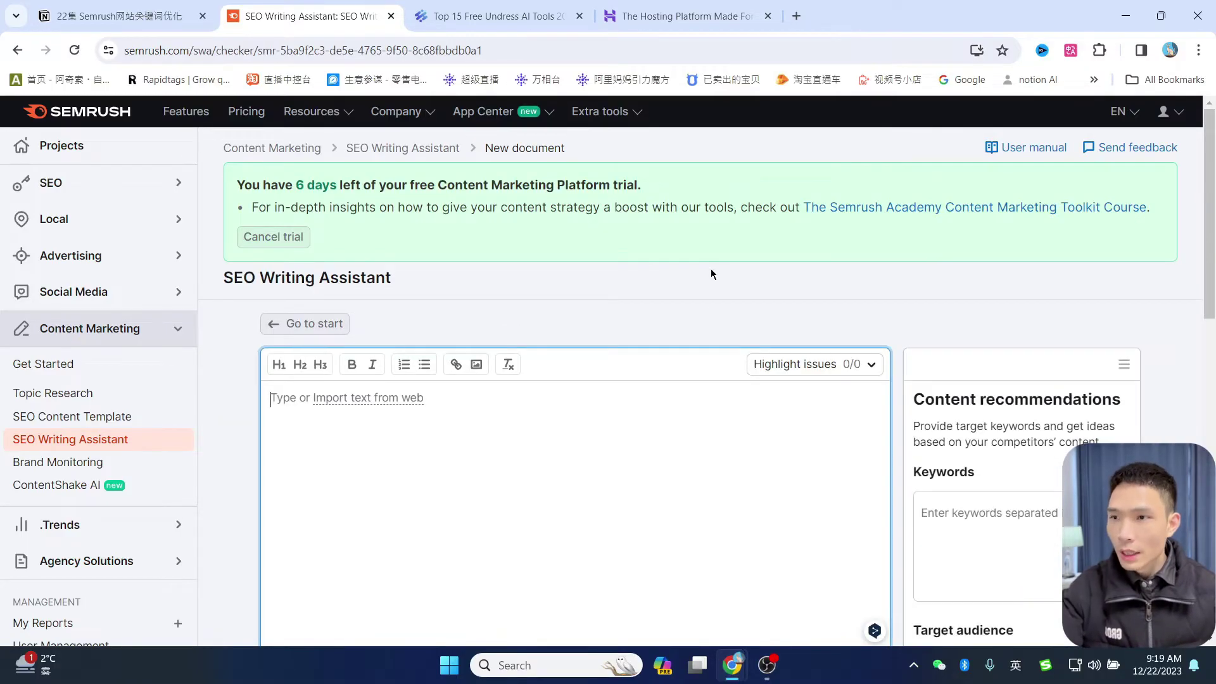
mouse_move(731, 665)
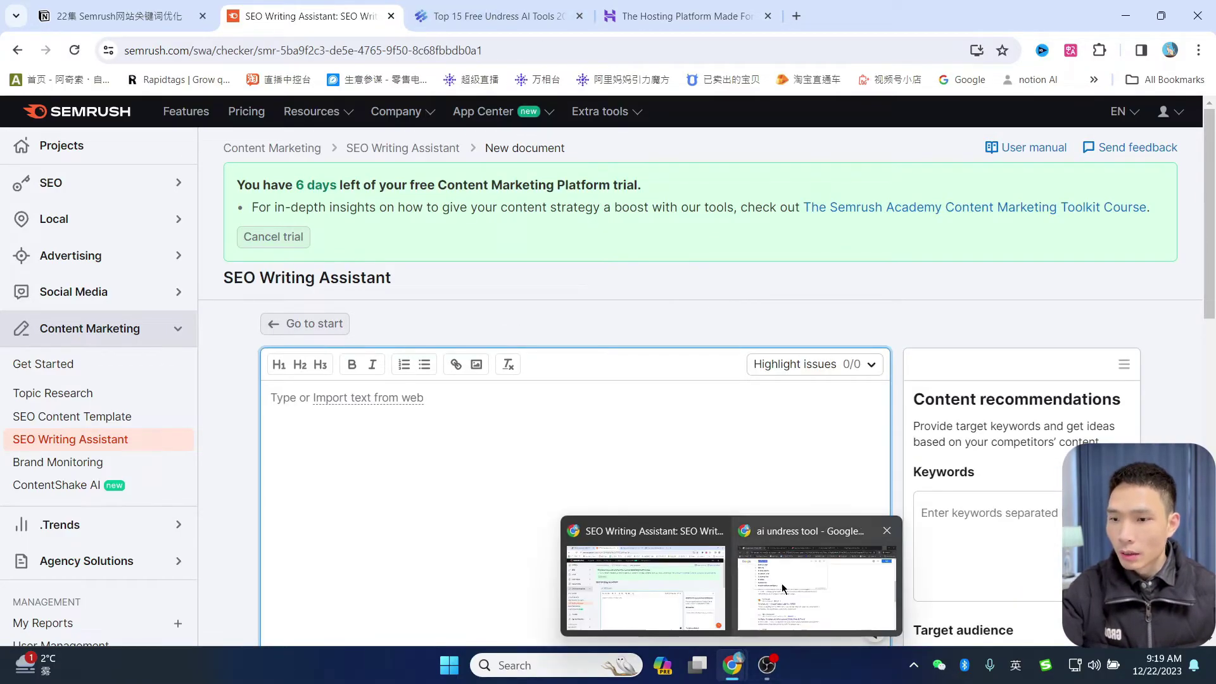
left_click(782, 583)
left_click(445, 26)
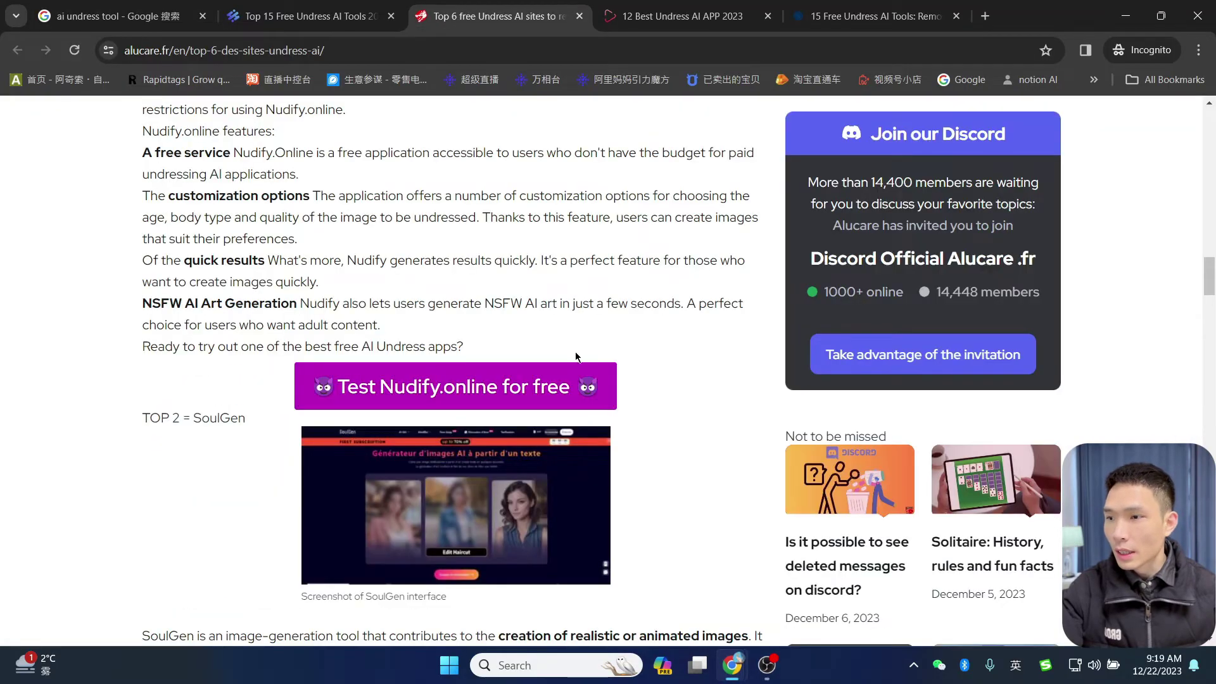
scroll(575, 357, "up", 20)
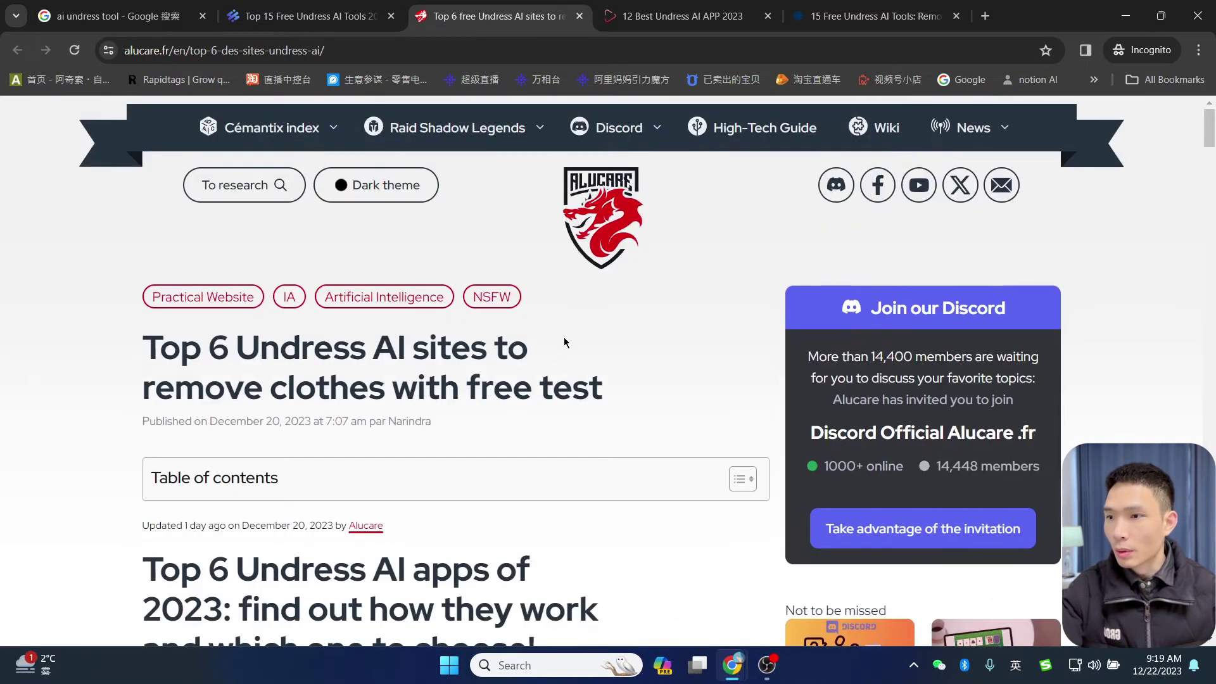
scroll(563, 342, "down", 5)
left_click_drag(143, 253, 493, 475)
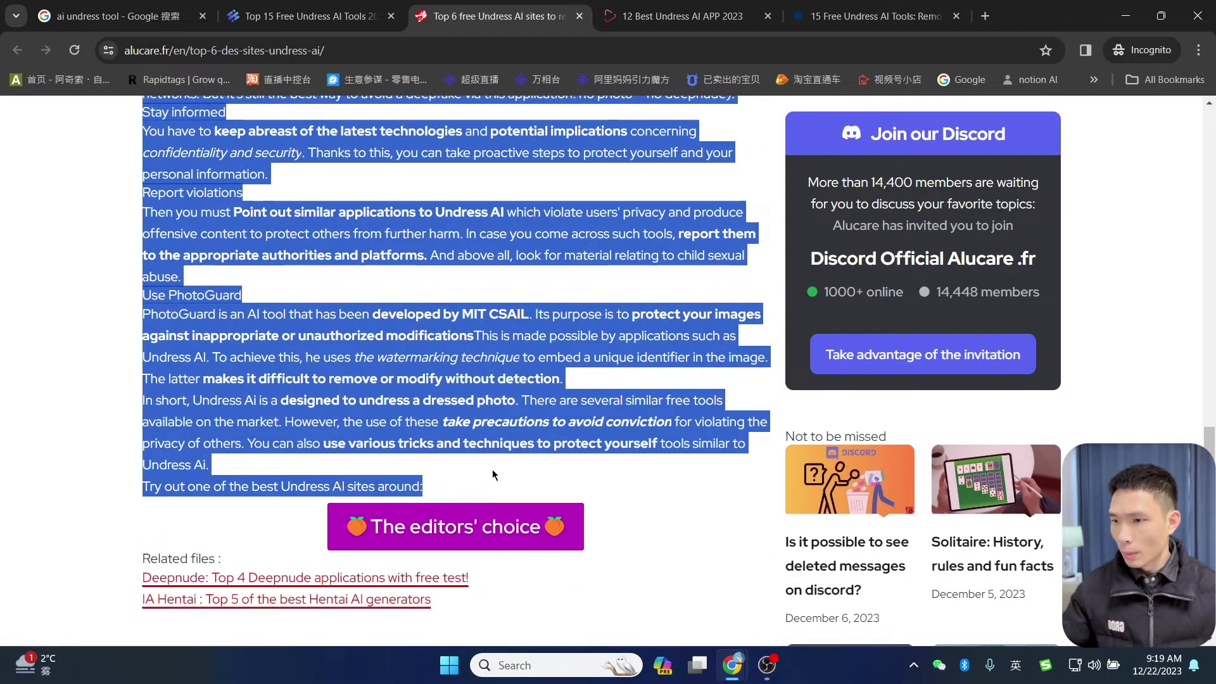
Paste the copied alucare.fr article into the new document, then clear the editor and paste the whole text again.
left_click(1125, 16)
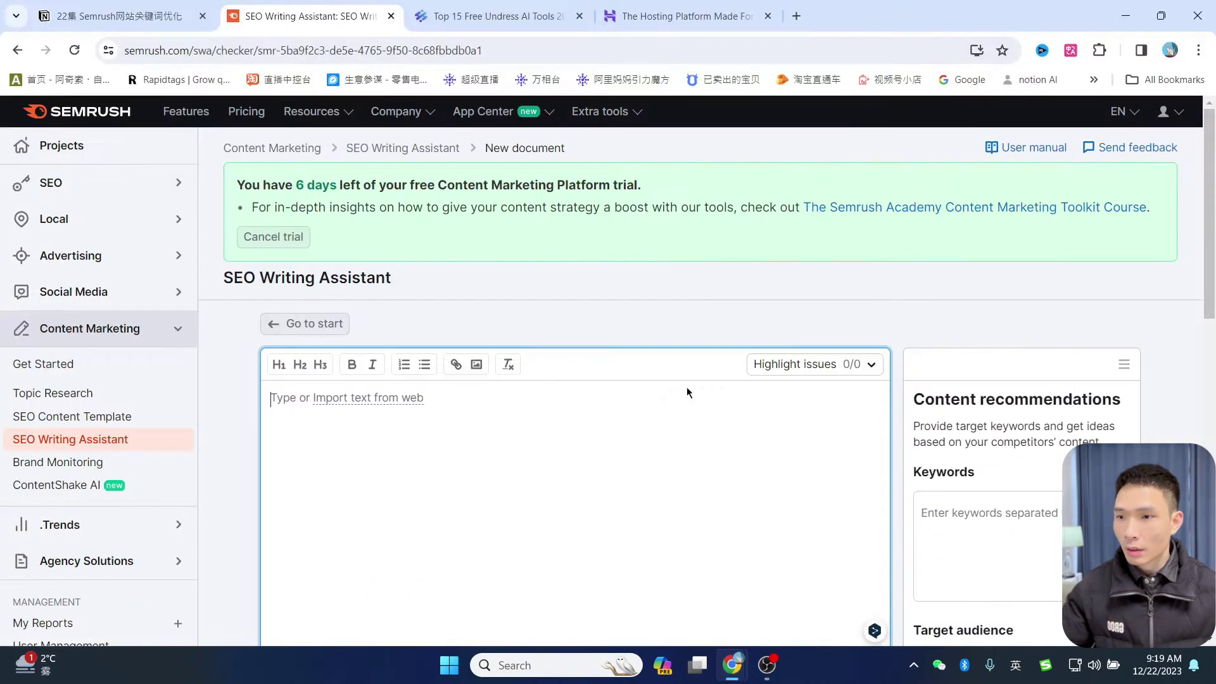
key("ctrl+v")
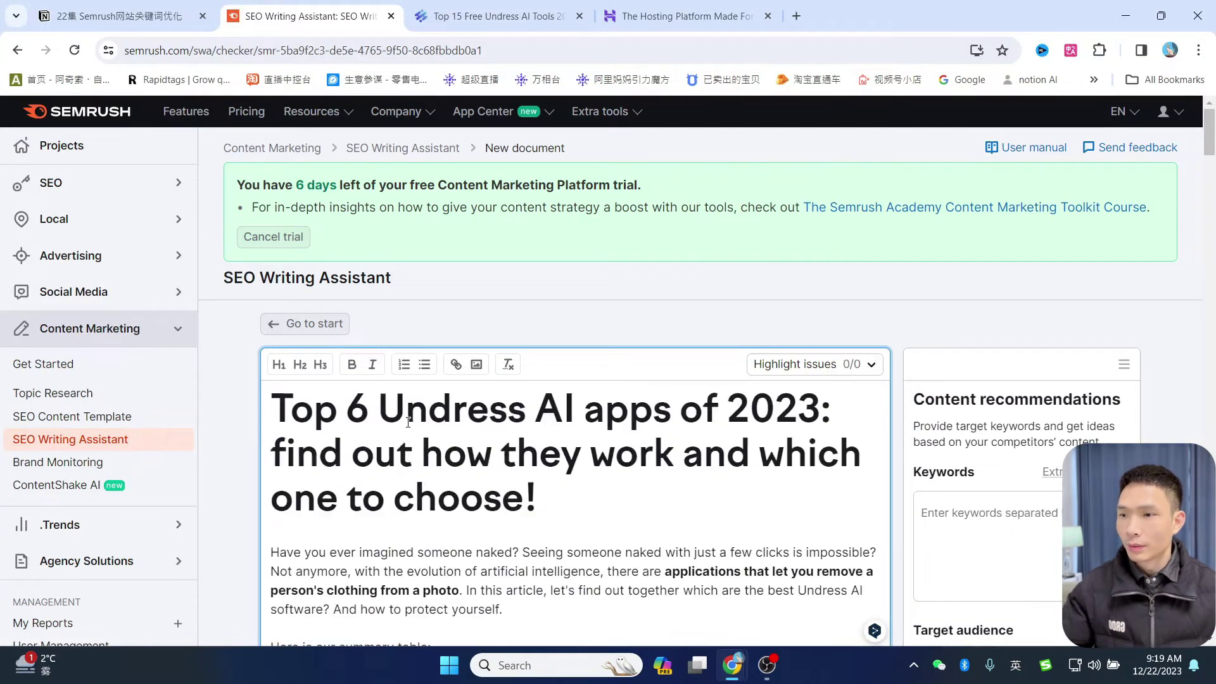
key("ctrl+a")
key("ctrl+c")
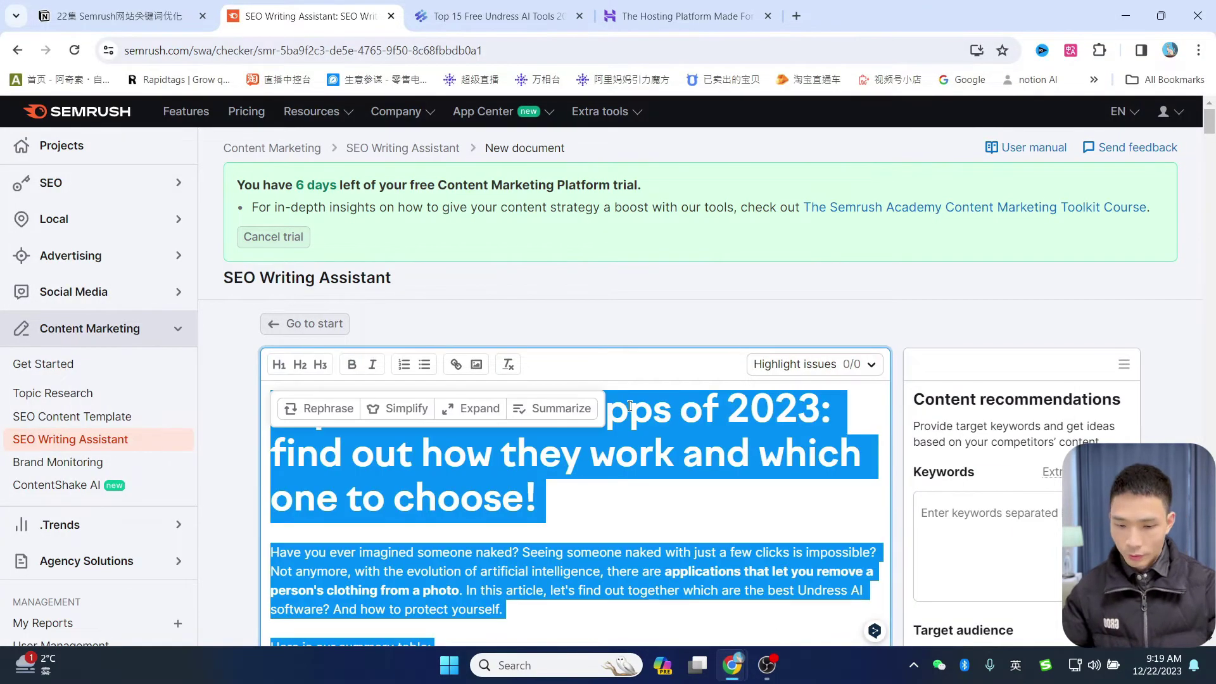
key("BackSpace")
key("ctrl+v")
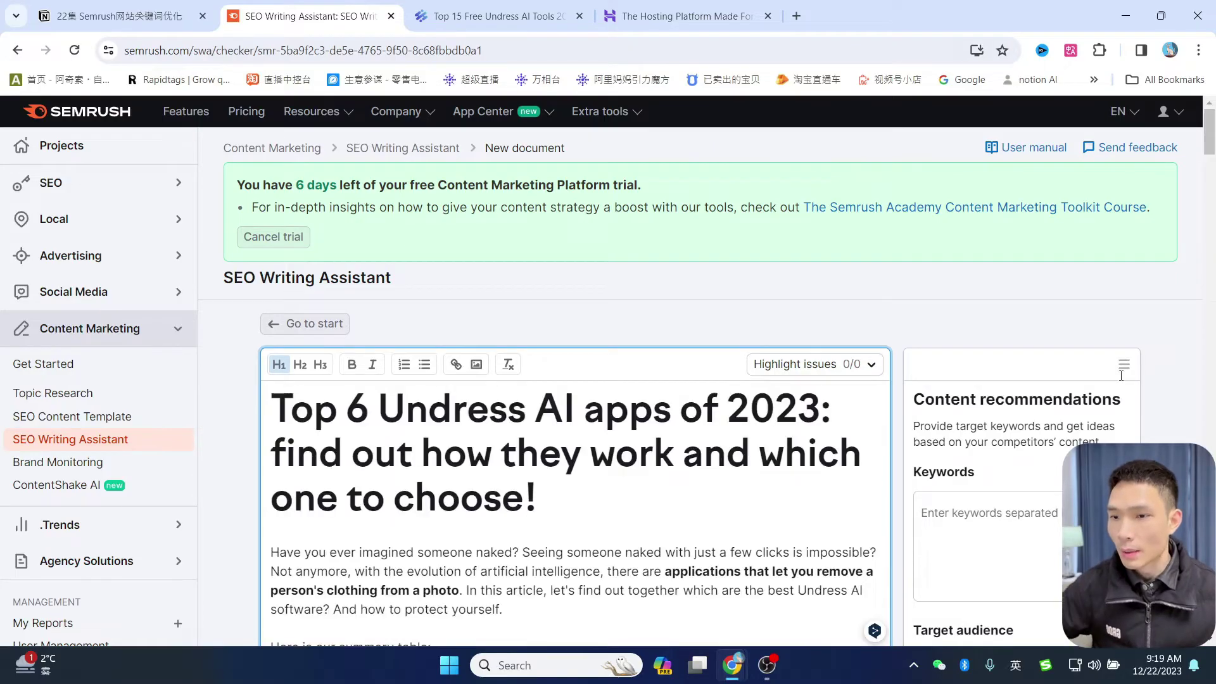
Try to get content recommendations for the pasted article without a target keyword.
scroll(1121, 375, "down", 3)
left_click(978, 570)
scroll(976, 463, "down", 1)
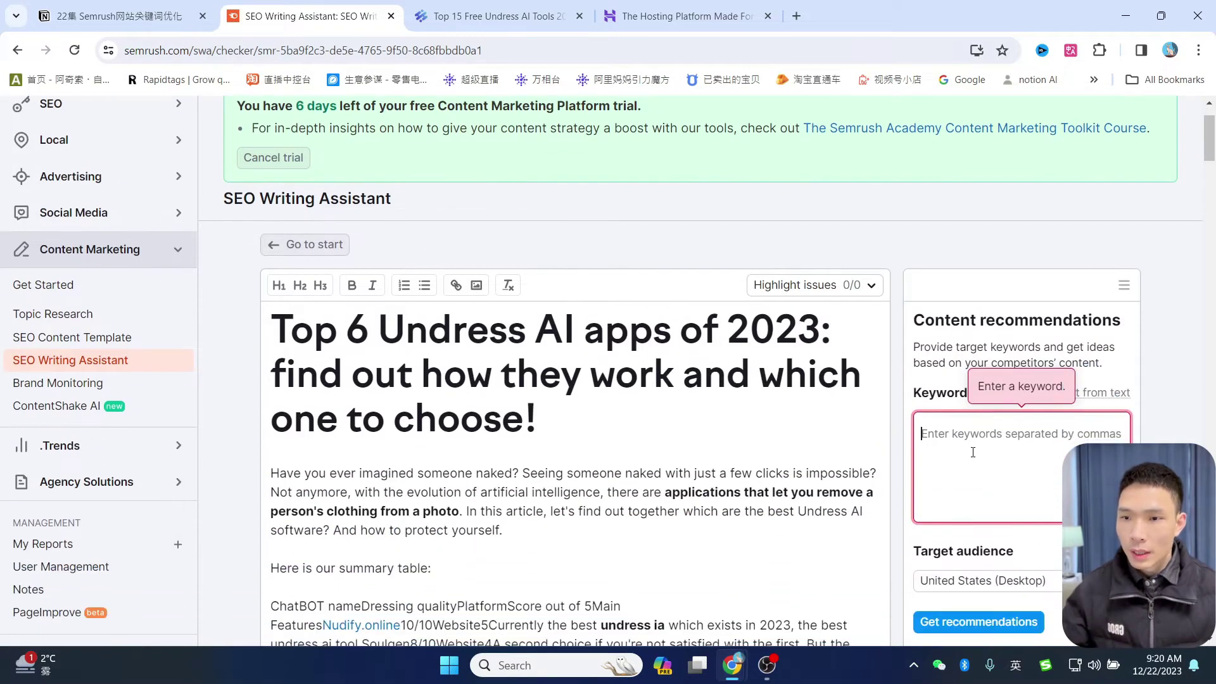
scroll(447, 294, "up", 1)
Add the keyword "ai undress tool", copied from the Google search window, and get content recommendations for United States (Desktop).
left_click(732, 665)
left_click(817, 585)
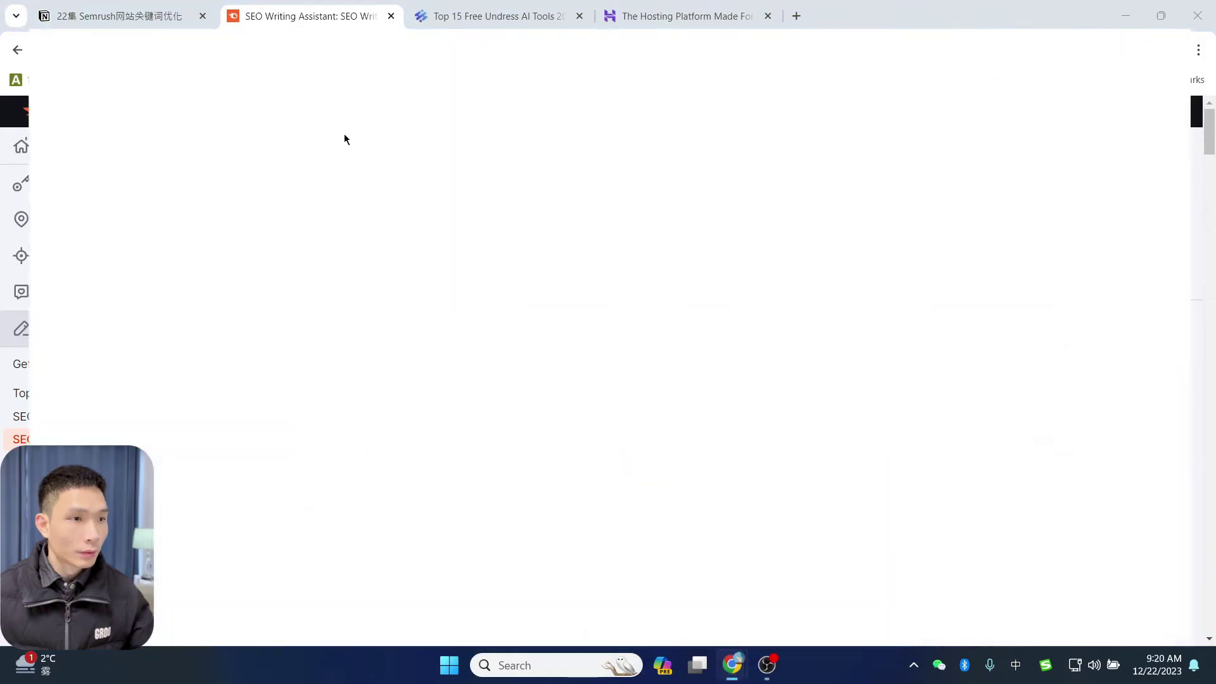
left_click(135, 18)
left_click_drag(293, 118, 129, 114)
key("ctrl+c")
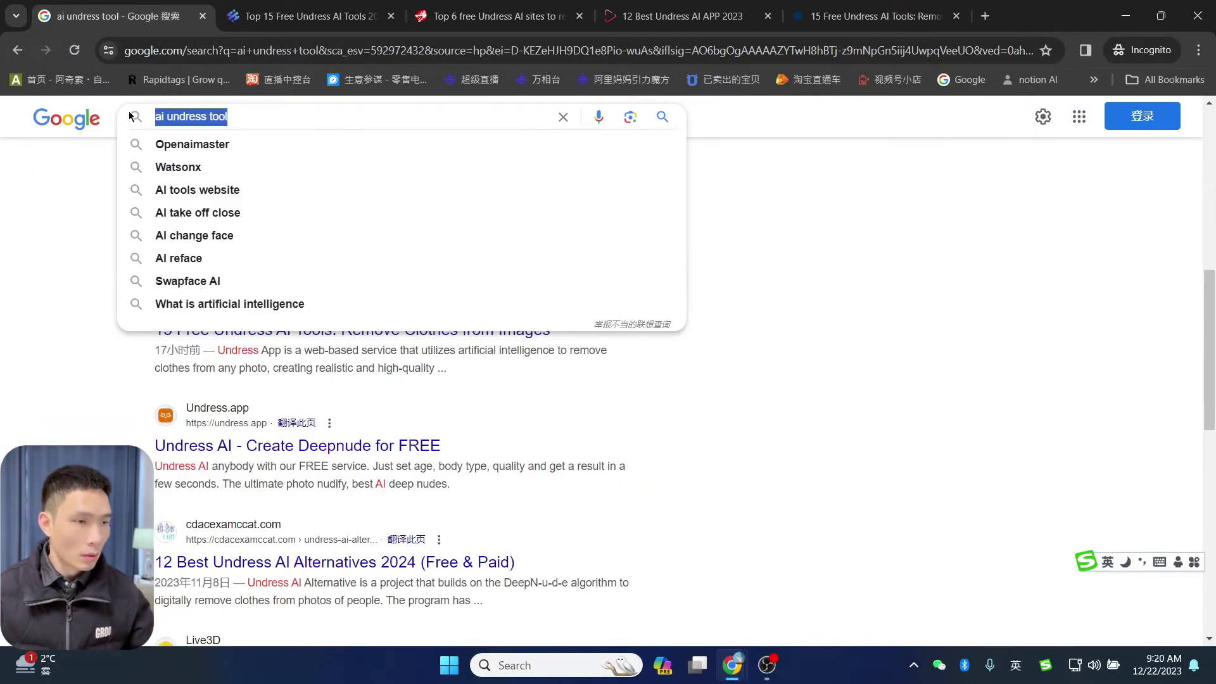
left_click(1126, 16)
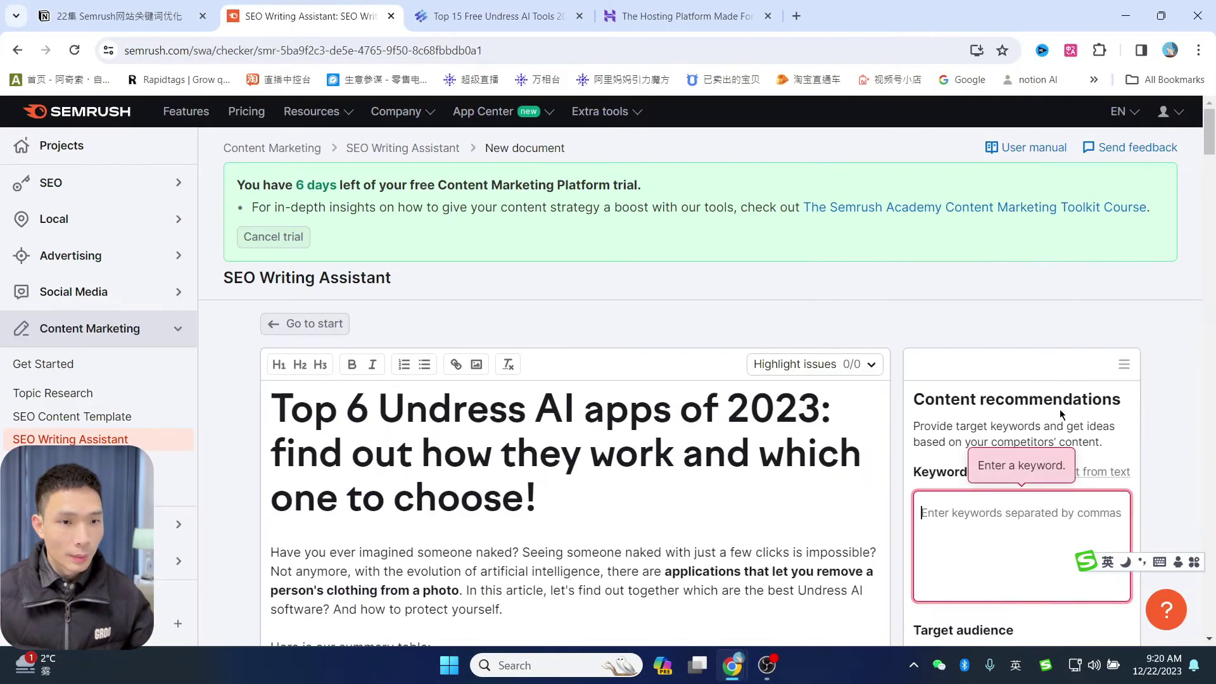
left_click(892, 517)
key("ctrl+v")
scroll(1189, 304, "down", 4)
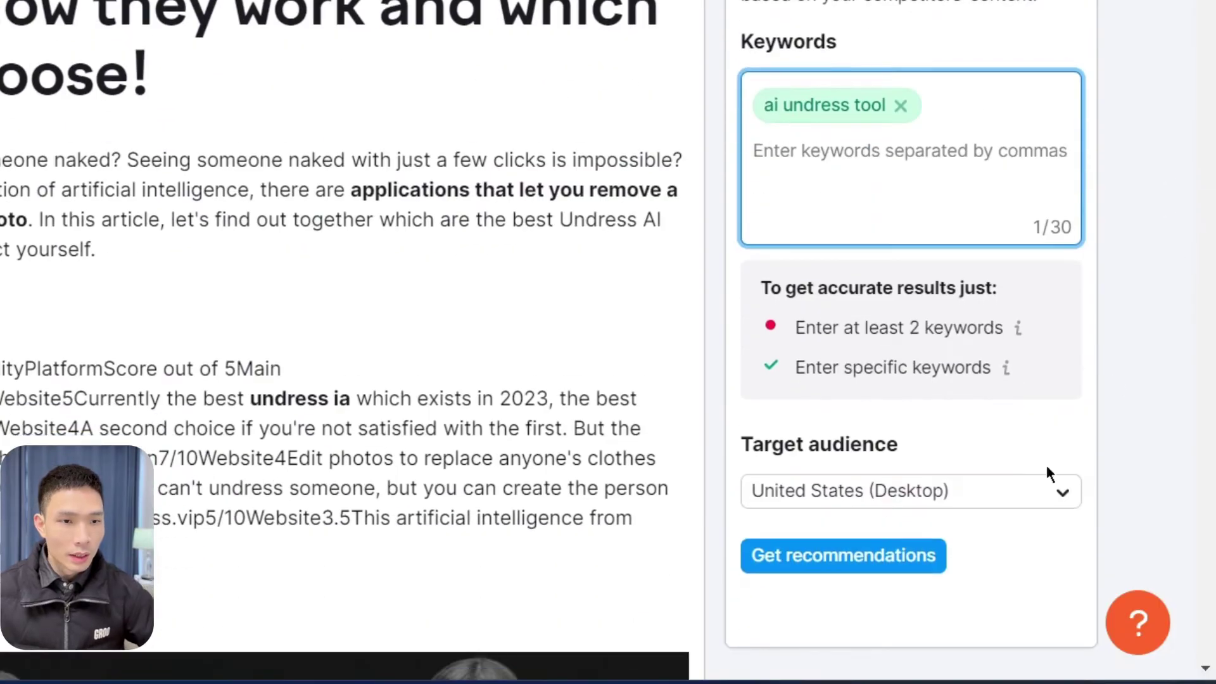
left_click(821, 560)
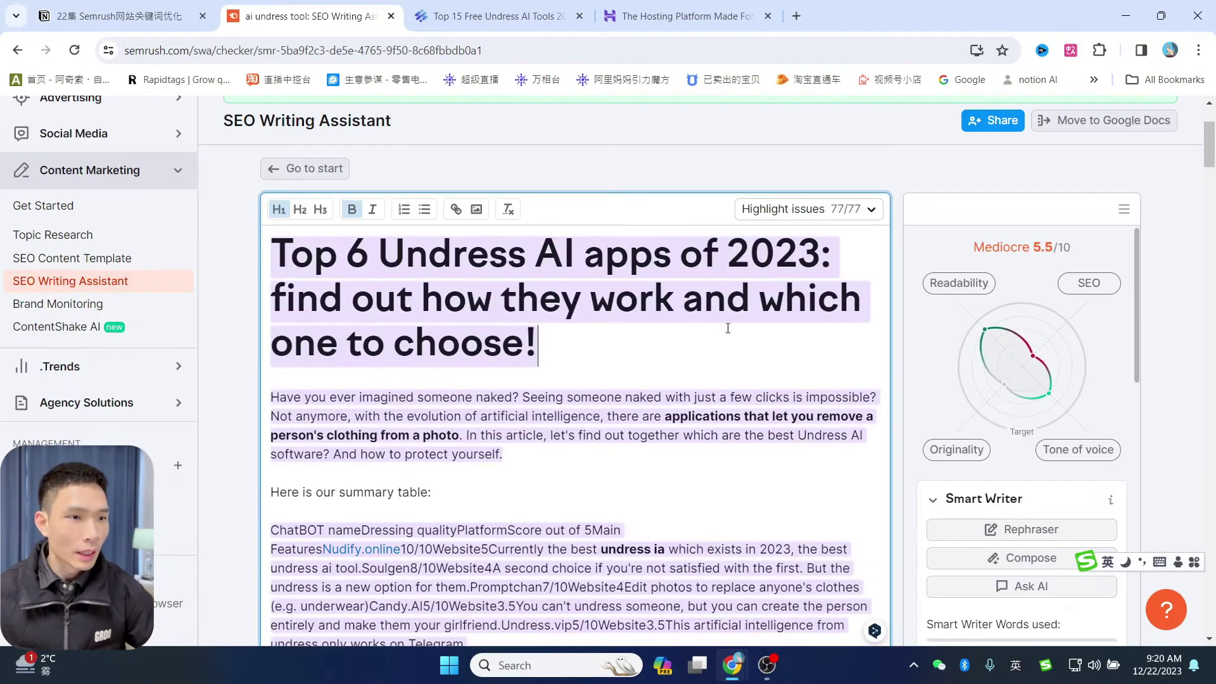
Look over the analysed article, then revisit the Google search for "ai undress tool" and return to the document.
scroll(1049, 249, "down", 1)
scroll(612, 292, "up", 2)
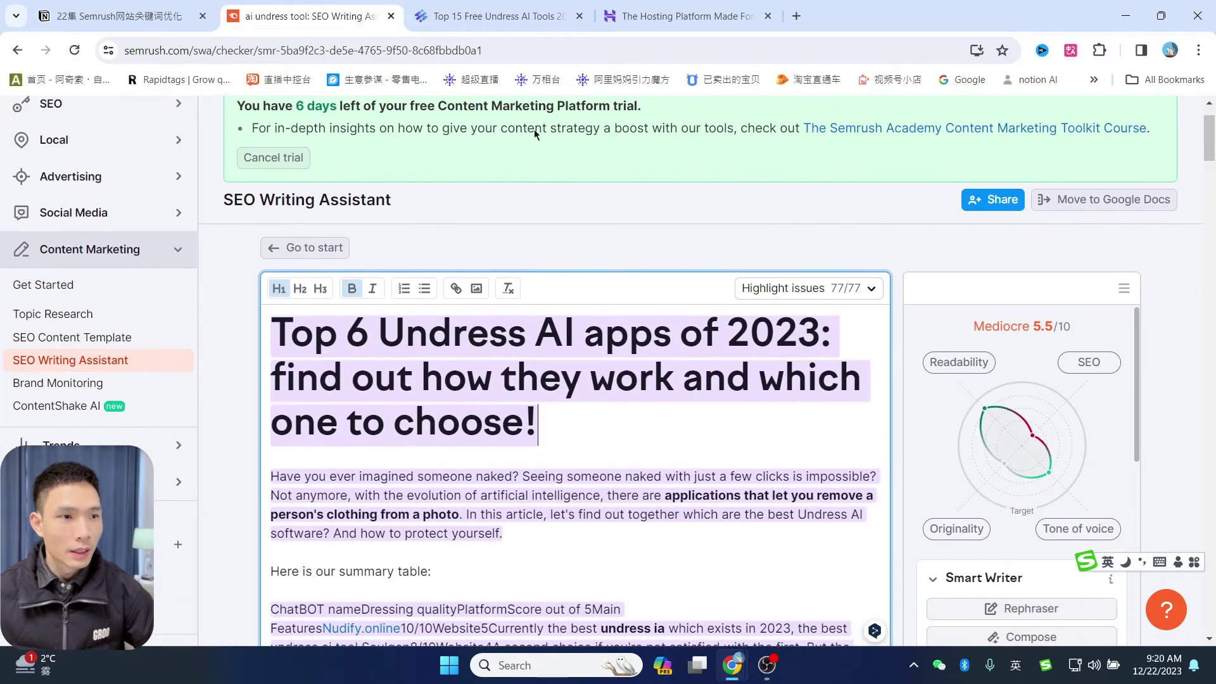
mouse_move(733, 660)
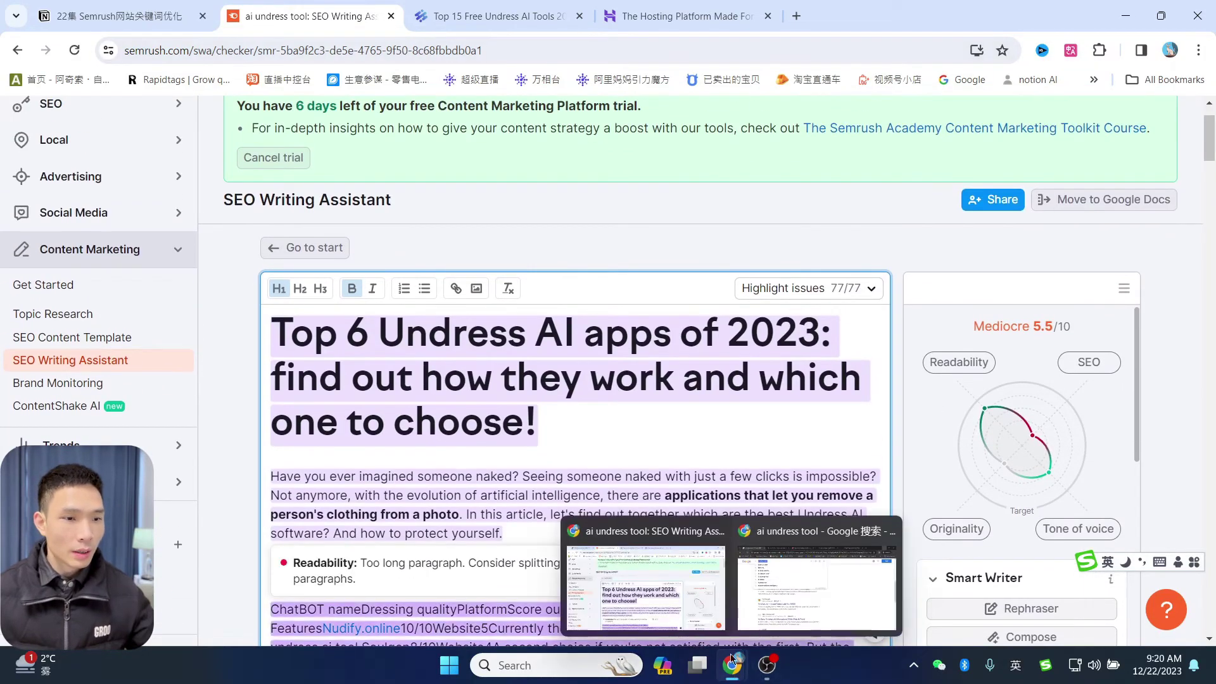
left_click(840, 590)
left_click(67, 197)
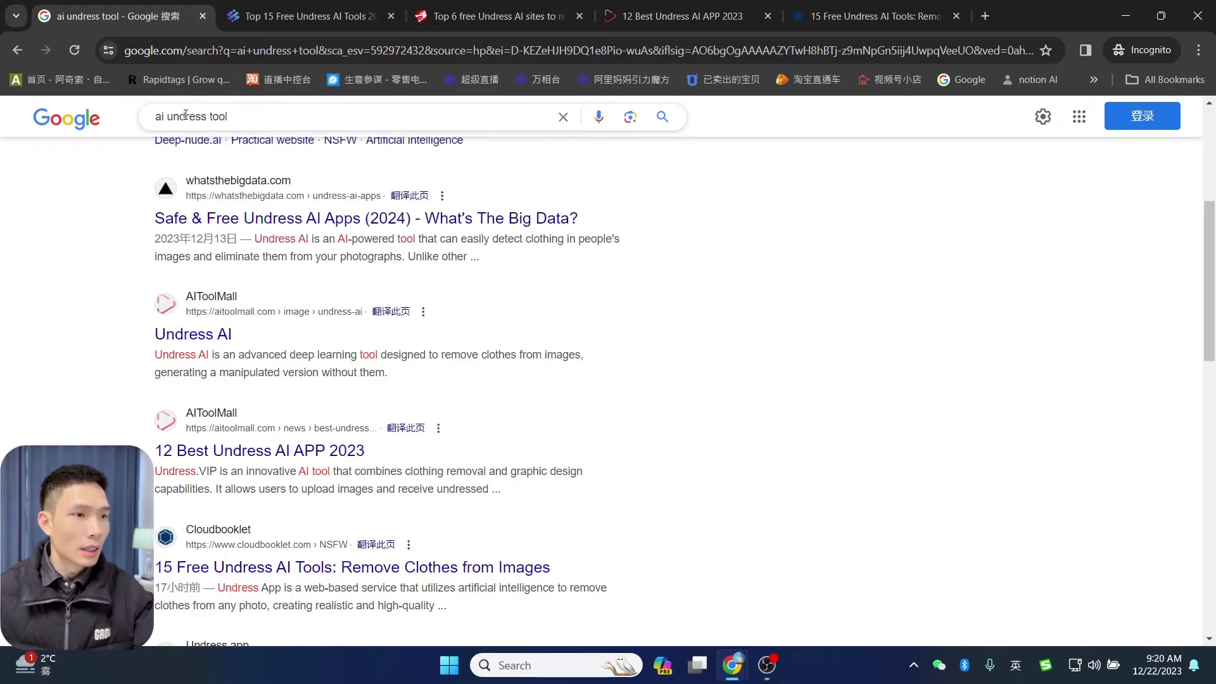
left_click_drag(236, 118, 130, 121)
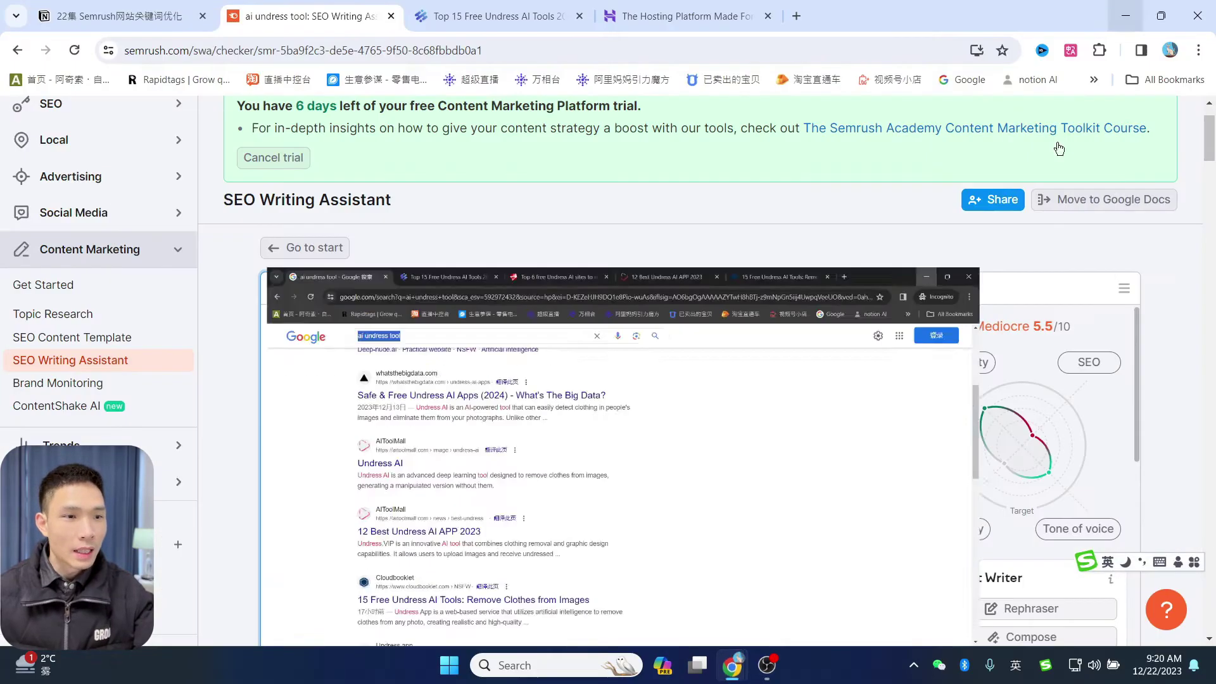
left_click(1125, 15)
Examine the highlighted issues in the article, including the readability suggestion on its opening paragraph.
scroll(620, 308, "down", 1)
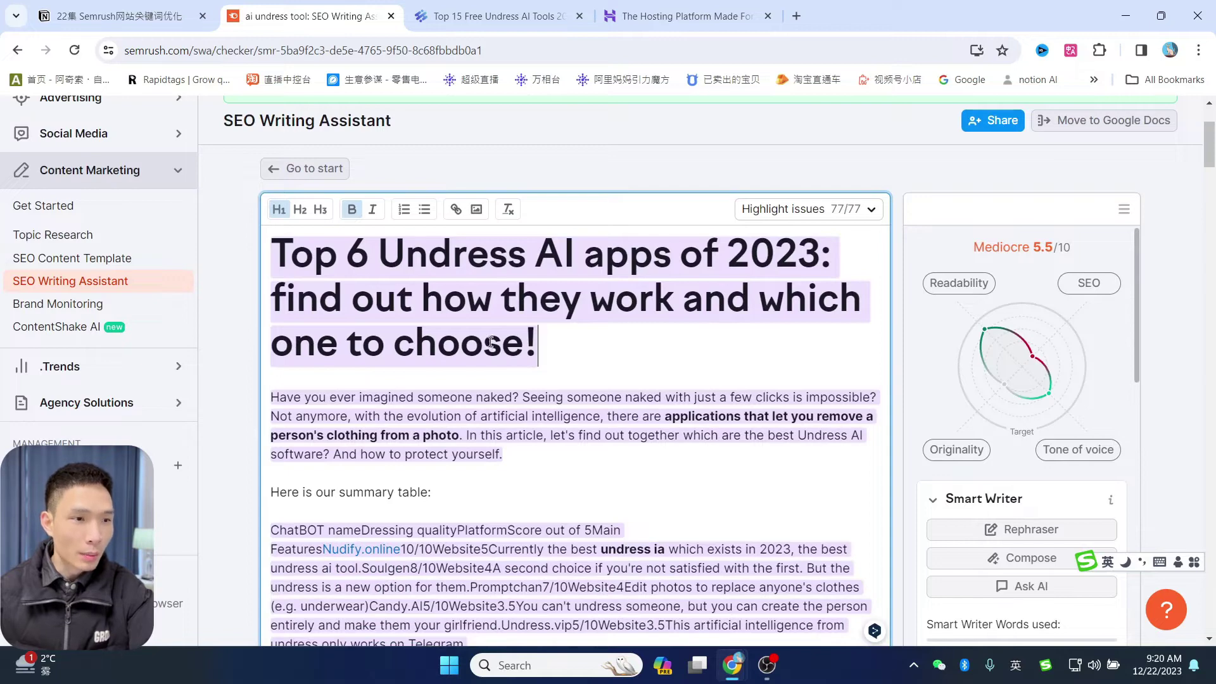
scroll(591, 362, "down", 3)
scroll(625, 361, "up", 3)
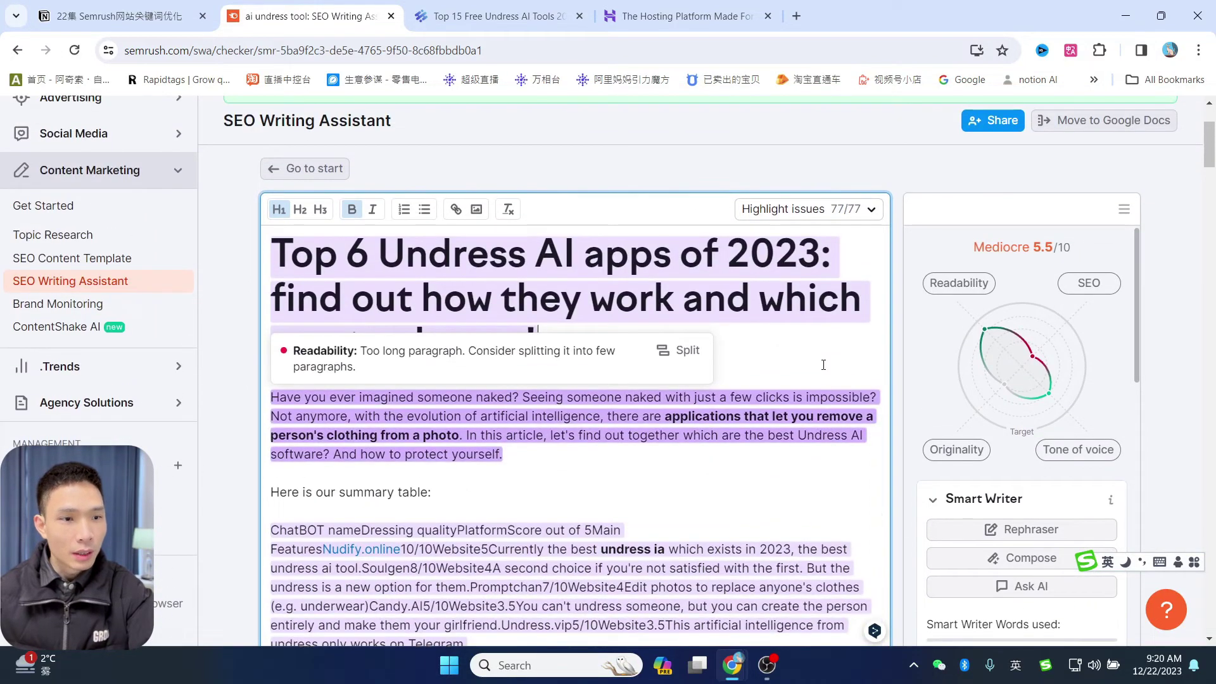
left_click(806, 352)
mouse_move(741, 415)
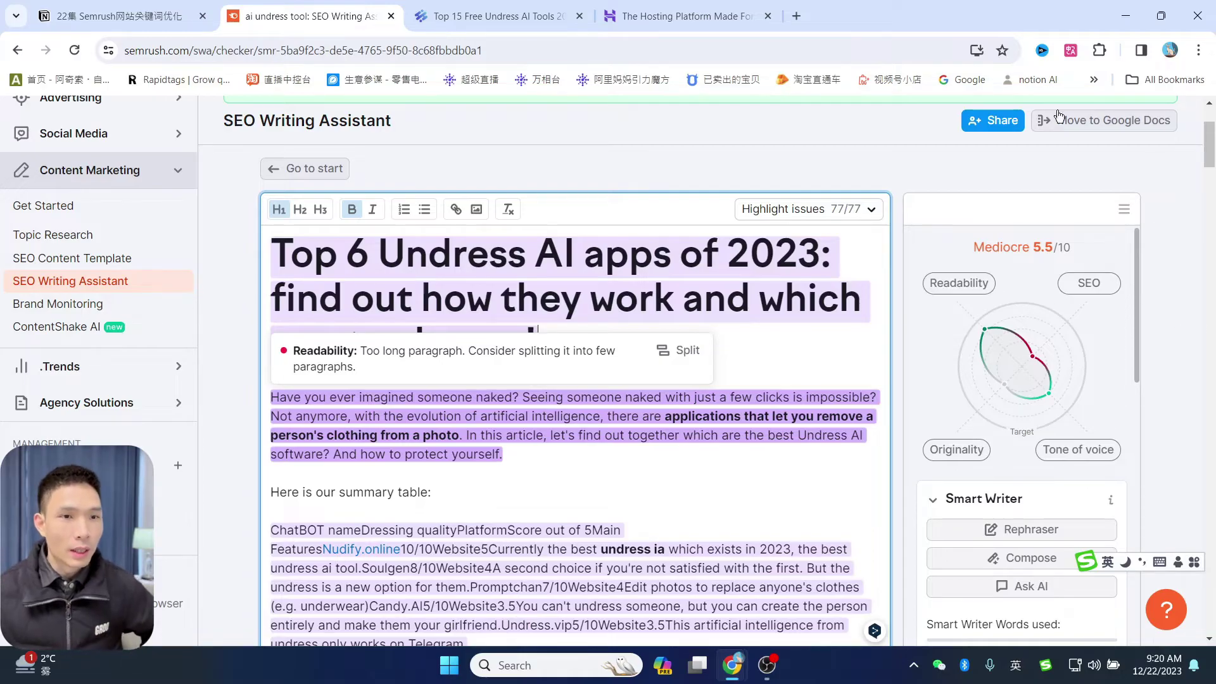
Switch the Semrush interface language from English to Chinese (中文).
scroll(1117, 186, "up", 3)
left_click(1119, 112)
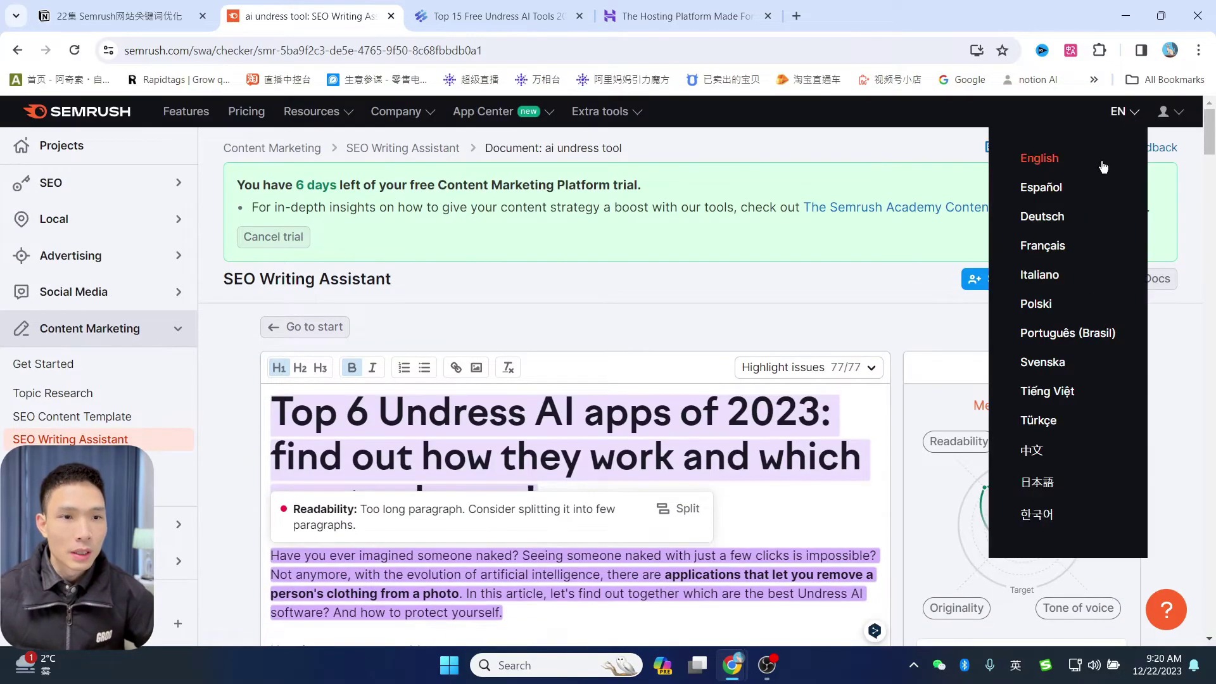
left_click(1034, 453)
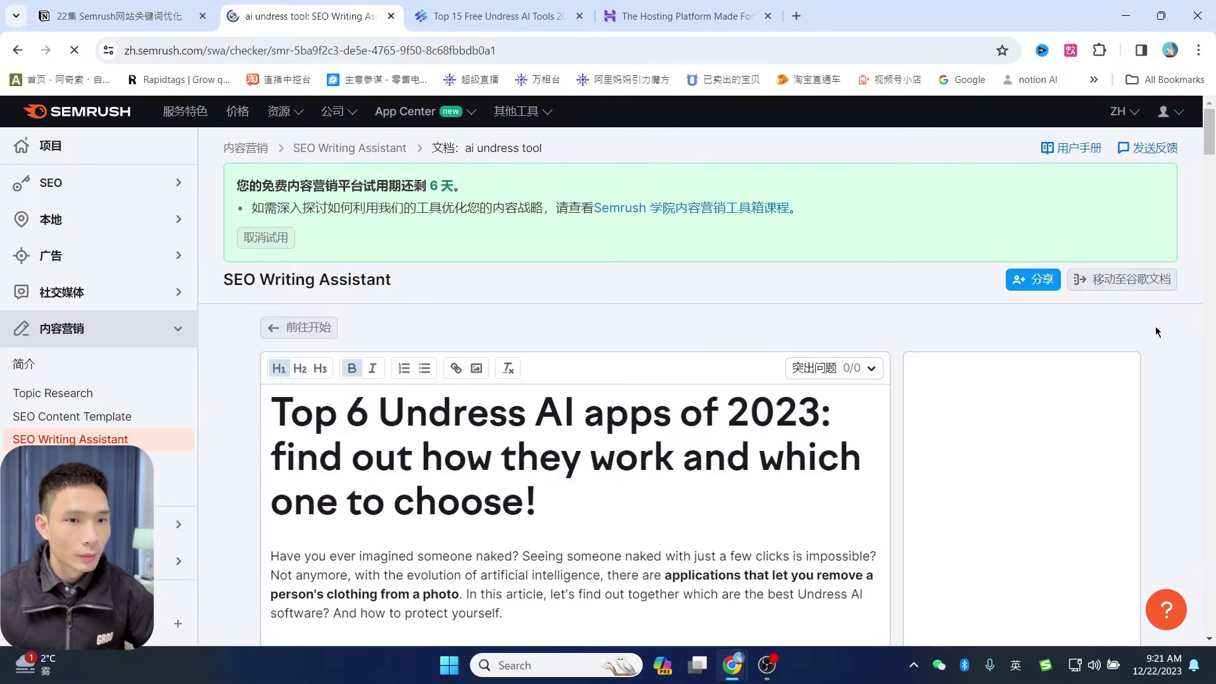
Open the readability (可读性) details of the article's content score and go to the readability section beneath Smart Writer.
scroll(1155, 325, "down", 2)
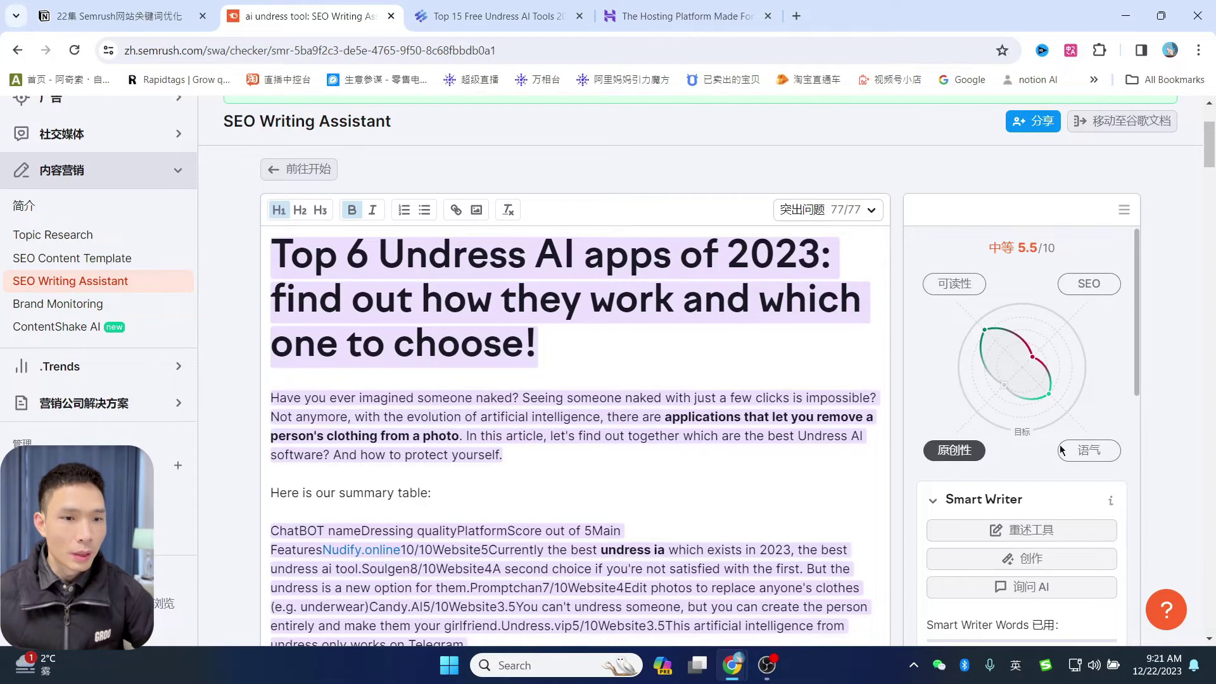
scroll(794, 333, "up", 1)
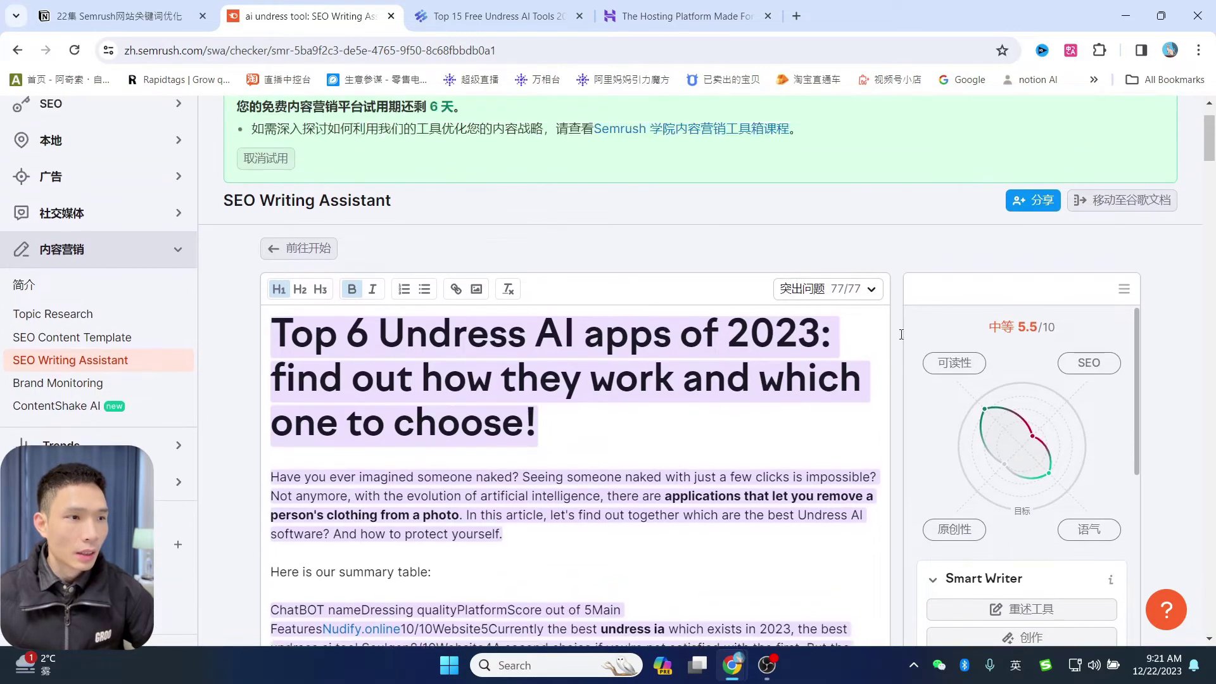
left_click(951, 374)
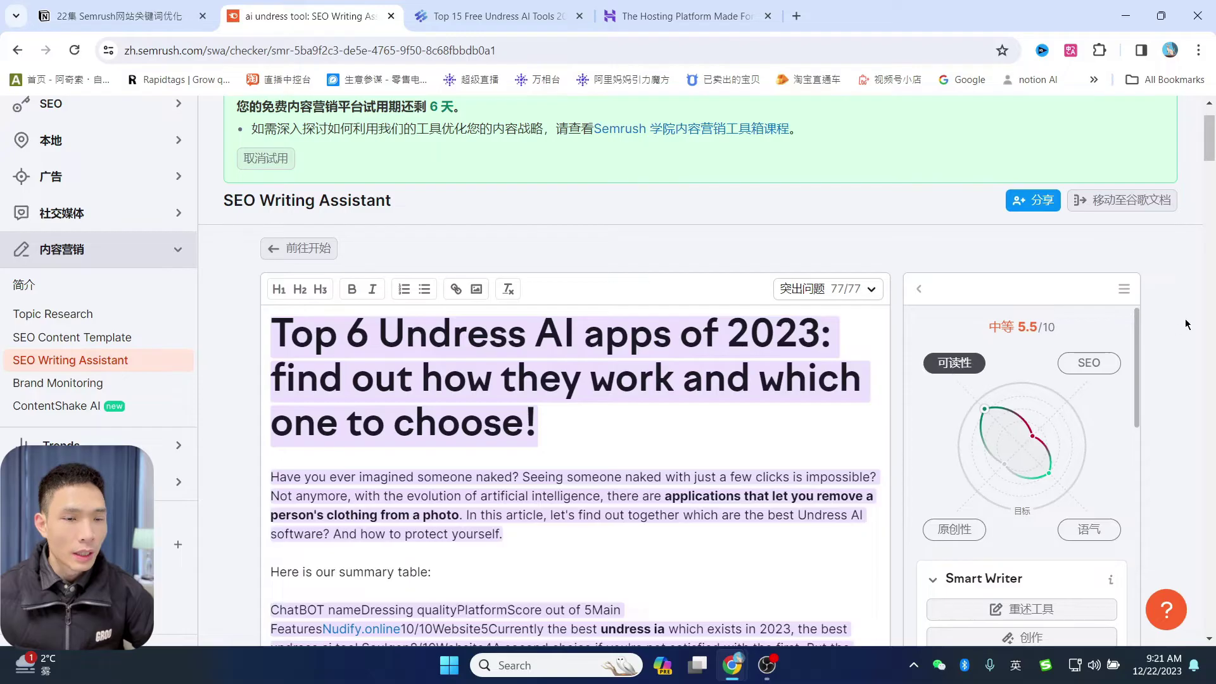
scroll(1186, 324, "down", 1)
scroll(1197, 327, "down", 2)
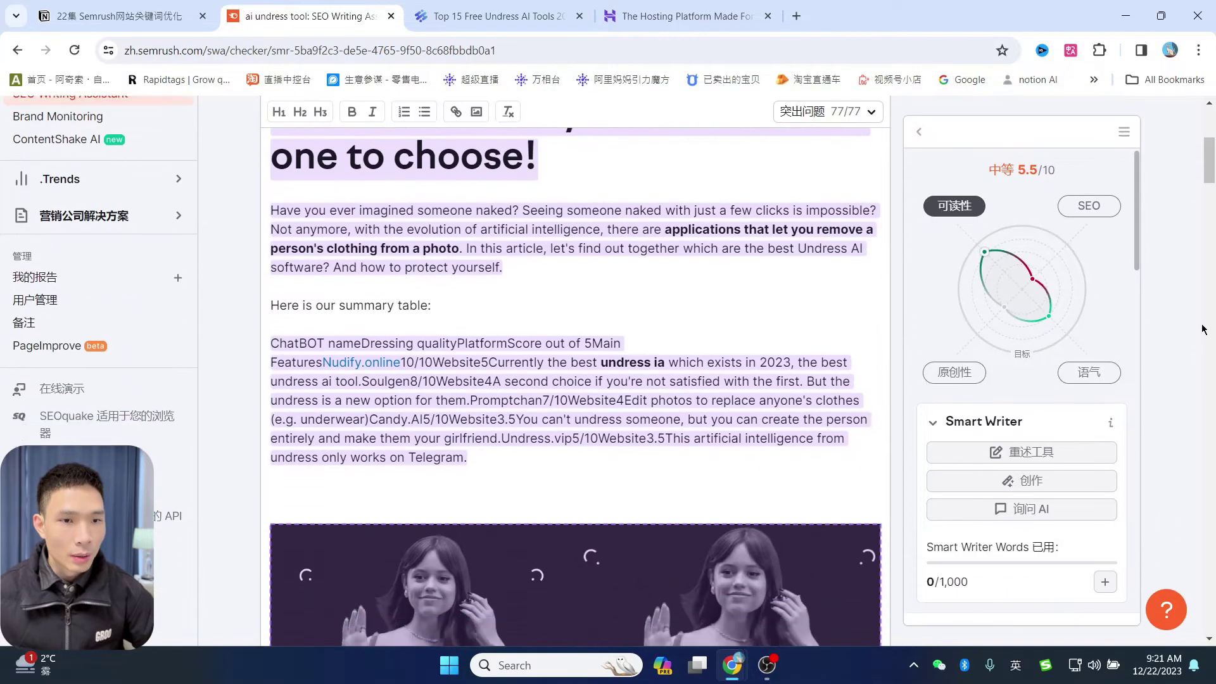
scroll(1203, 329, "down", 3)
scroll(1139, 235, "down", 1)
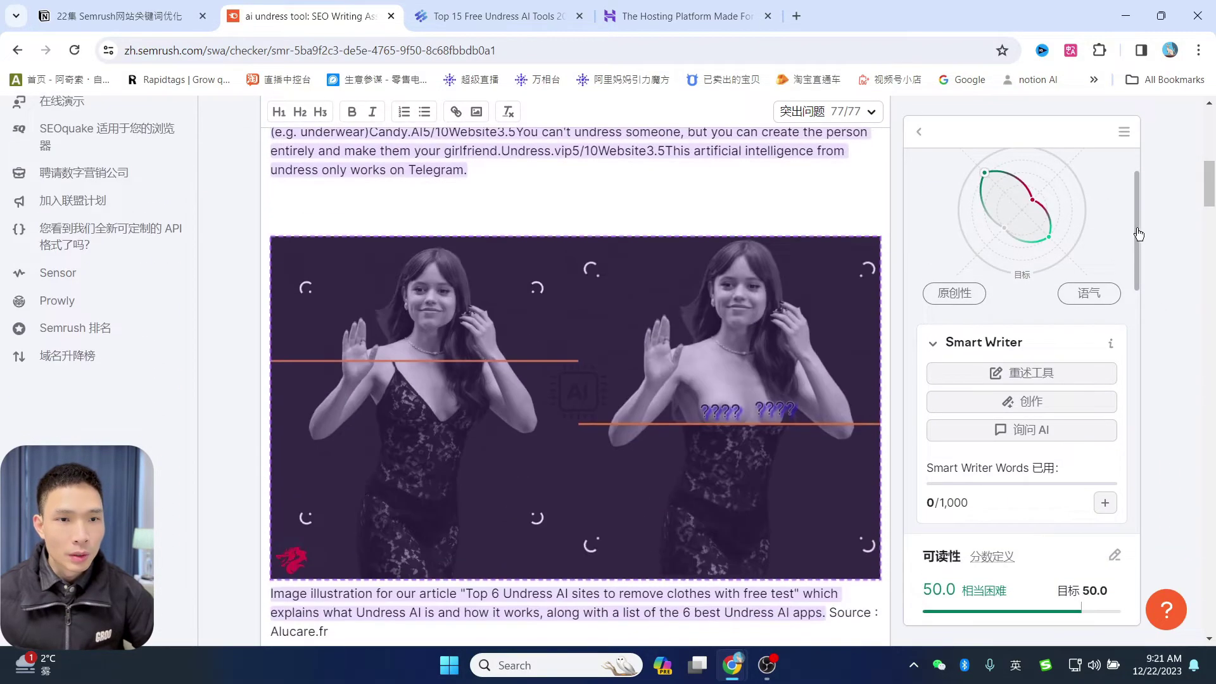
Examine the article's readability score and word count against their targets, along with the listed title issues.
scroll(1138, 234, "down", 1)
left_click_drag(1138, 236, 1131, 310)
scroll(689, 388, "up", 6)
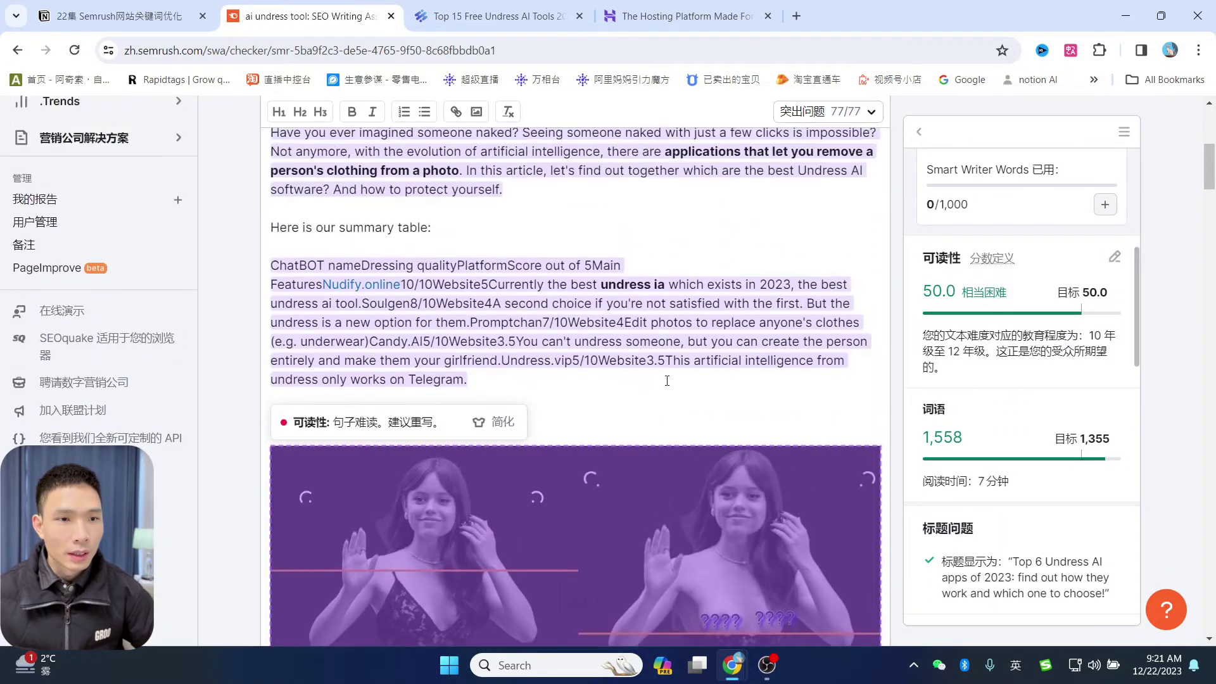
left_click(689, 388)
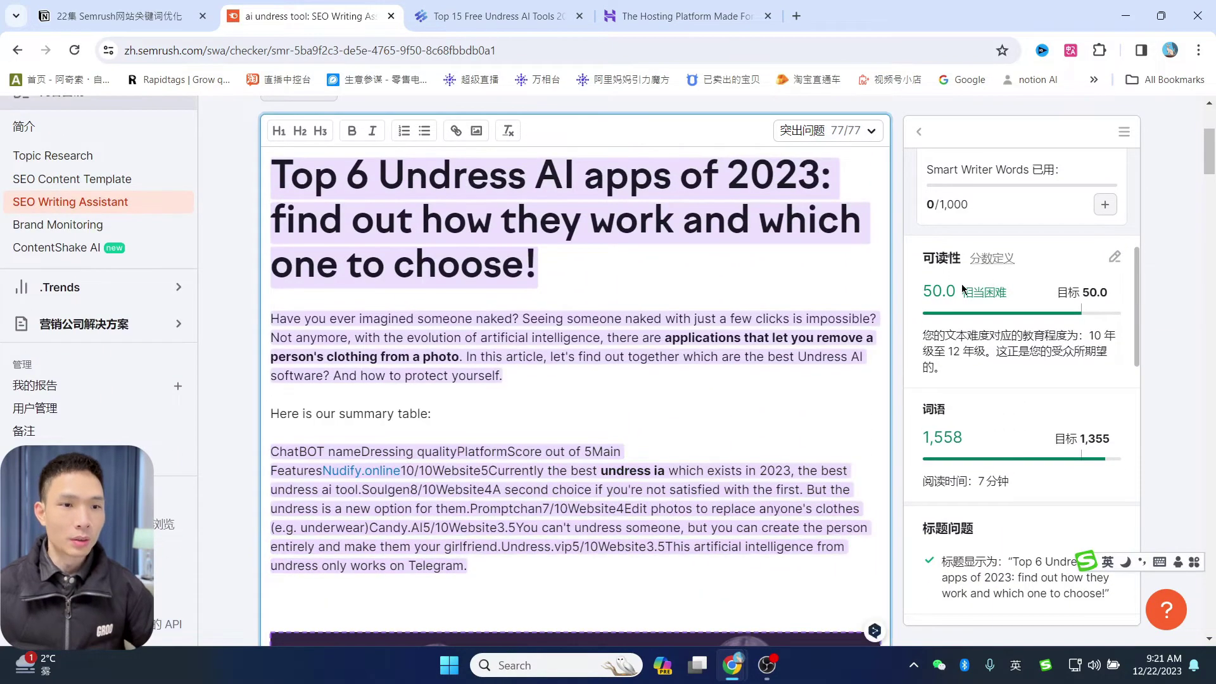
mouse_move(1094, 295)
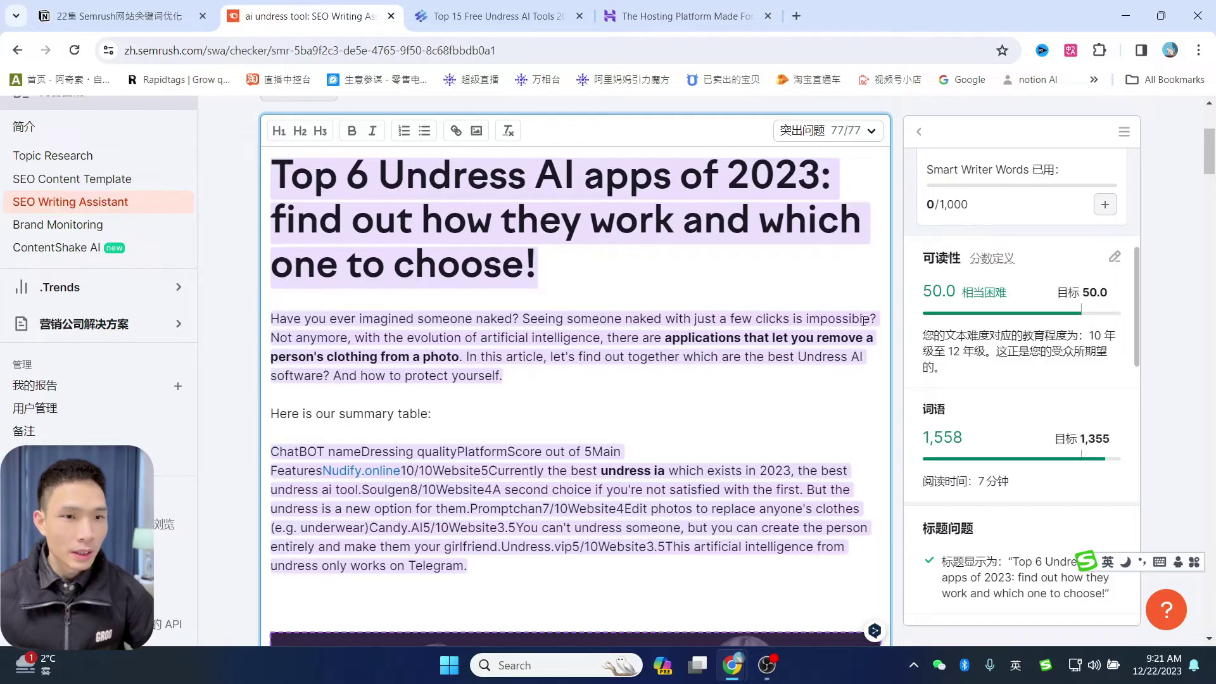
left_click(684, 278)
scroll(1007, 355, "down", 1)
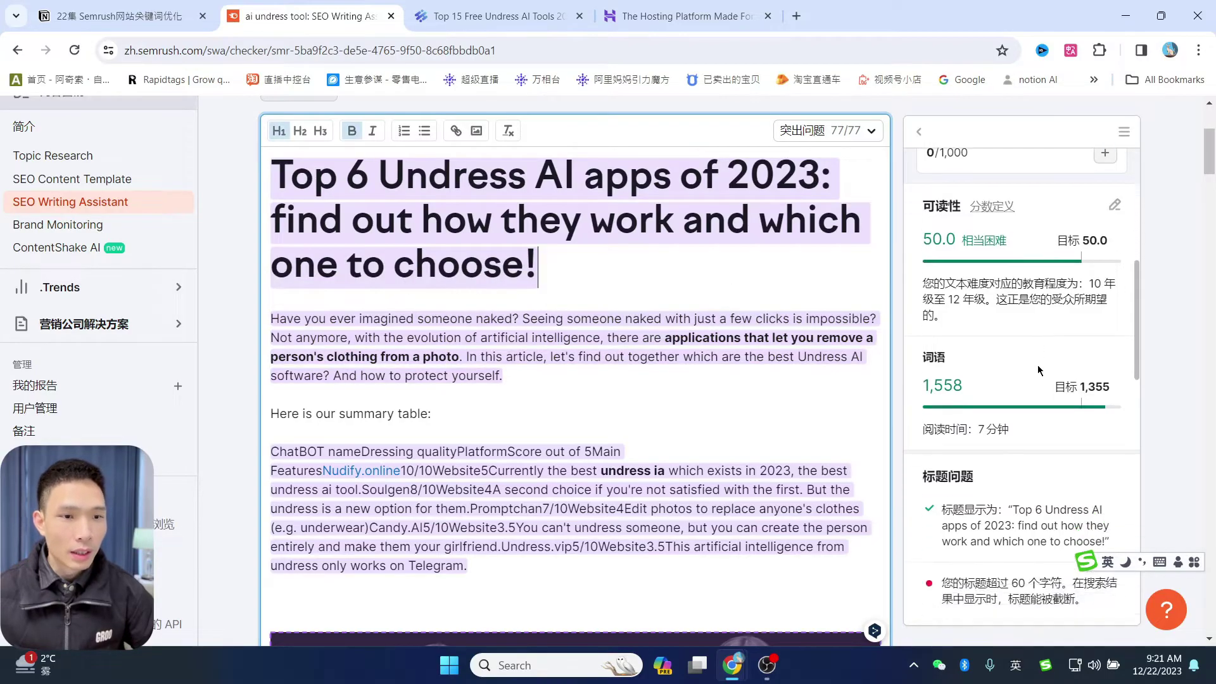
mouse_move(1080, 362)
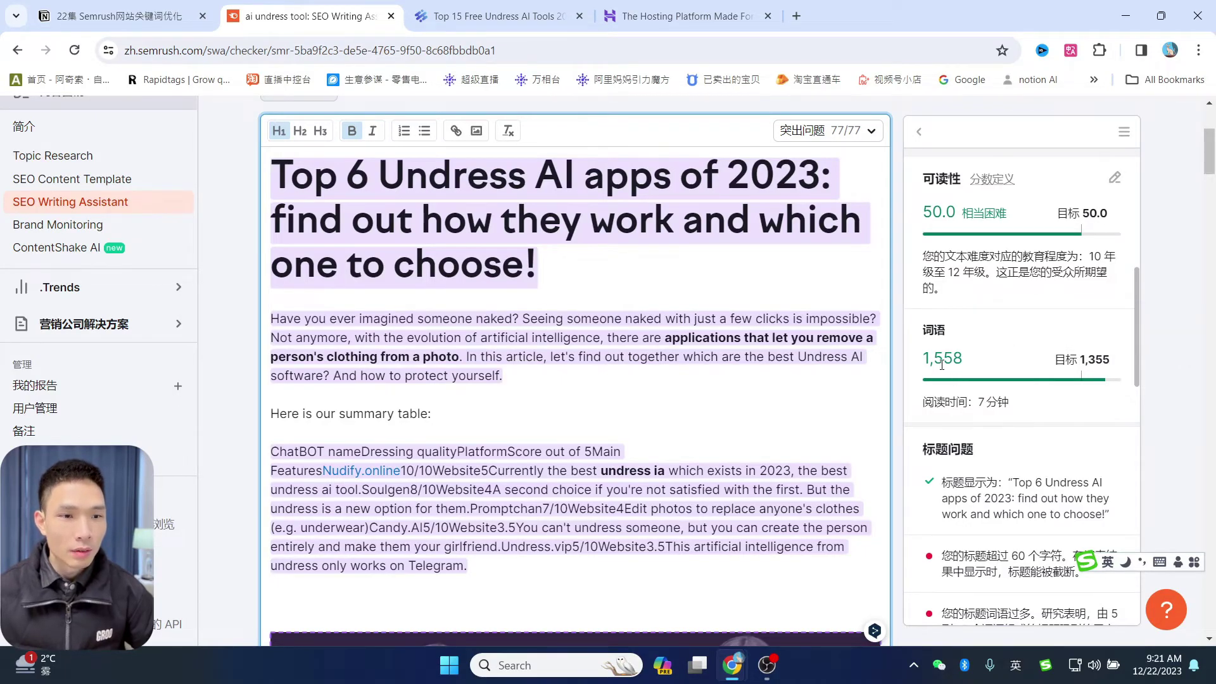
scroll(1048, 352, "down", 3)
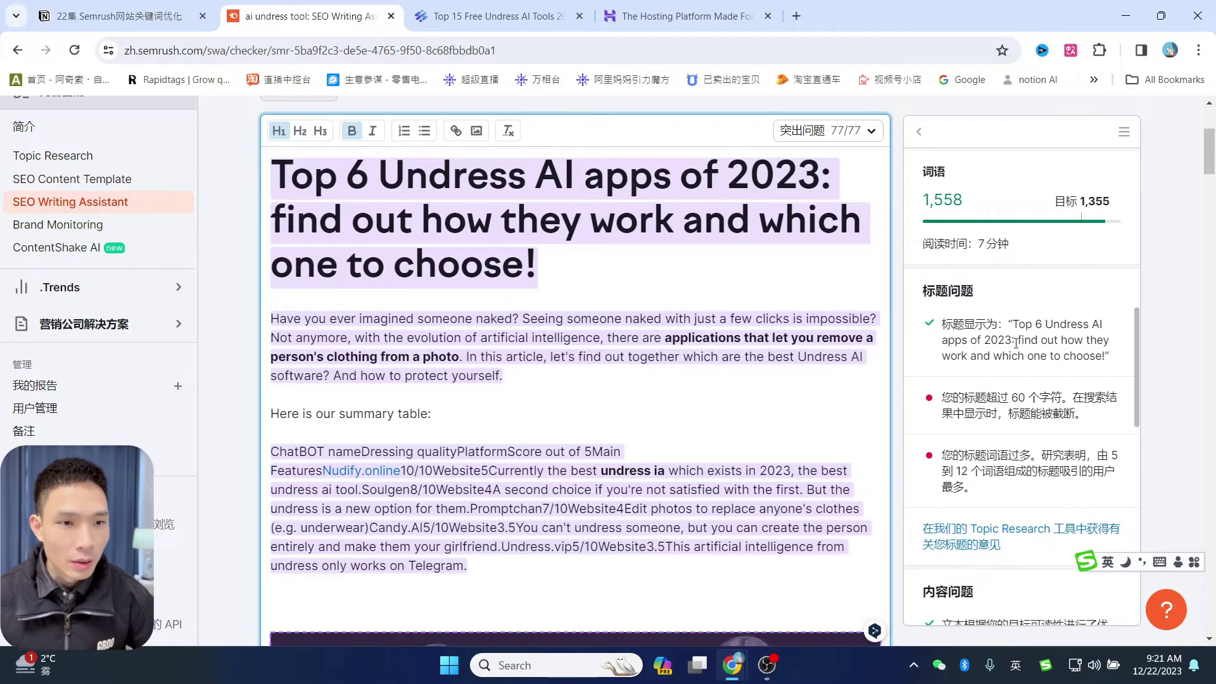
left_click_drag(964, 328, 1100, 351)
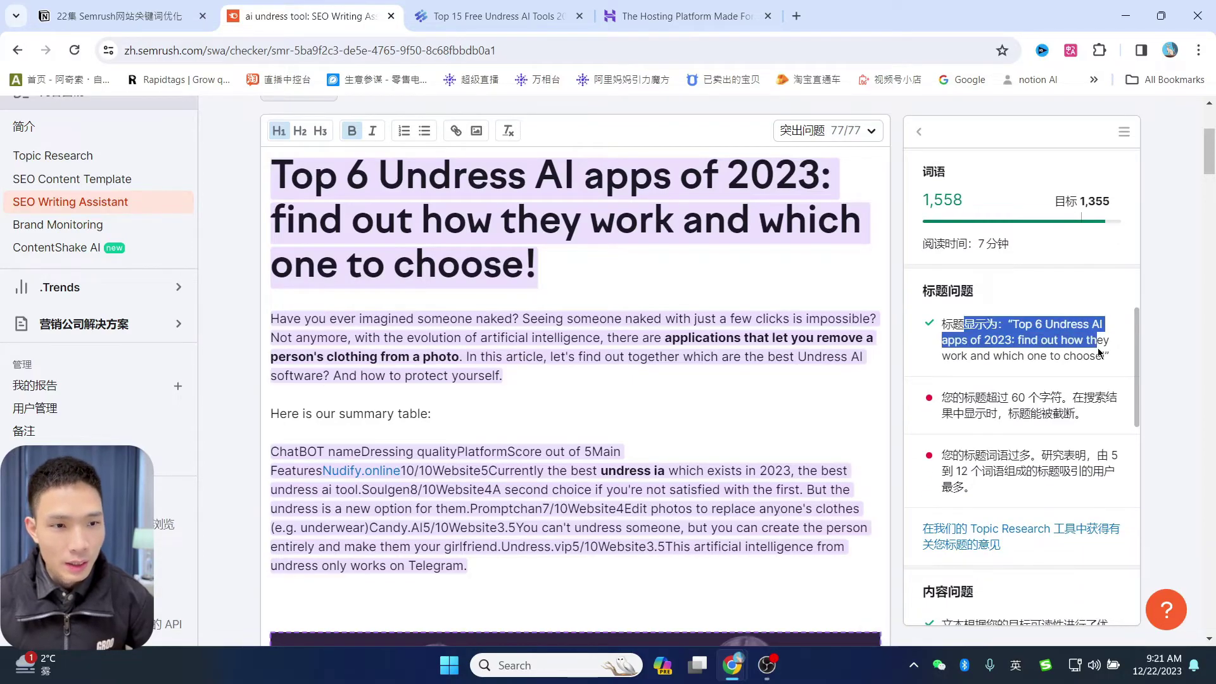
left_click(976, 399)
scroll(982, 367, "down", 1)
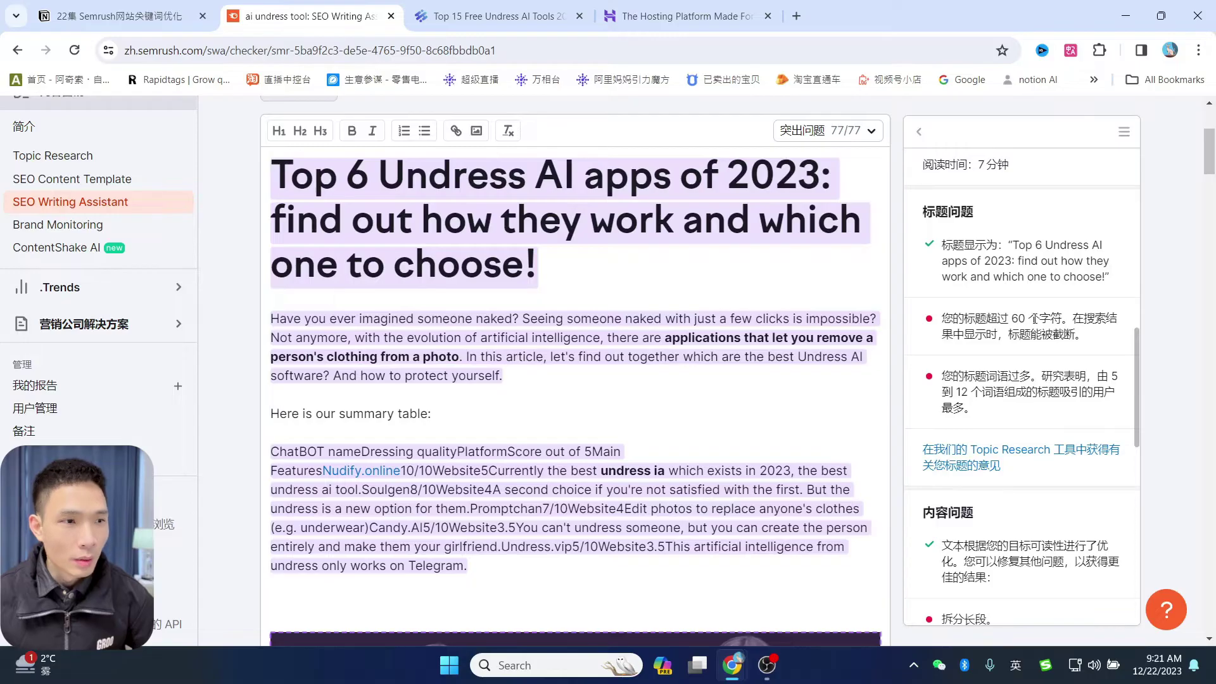
scroll(714, 328, "up", 1)
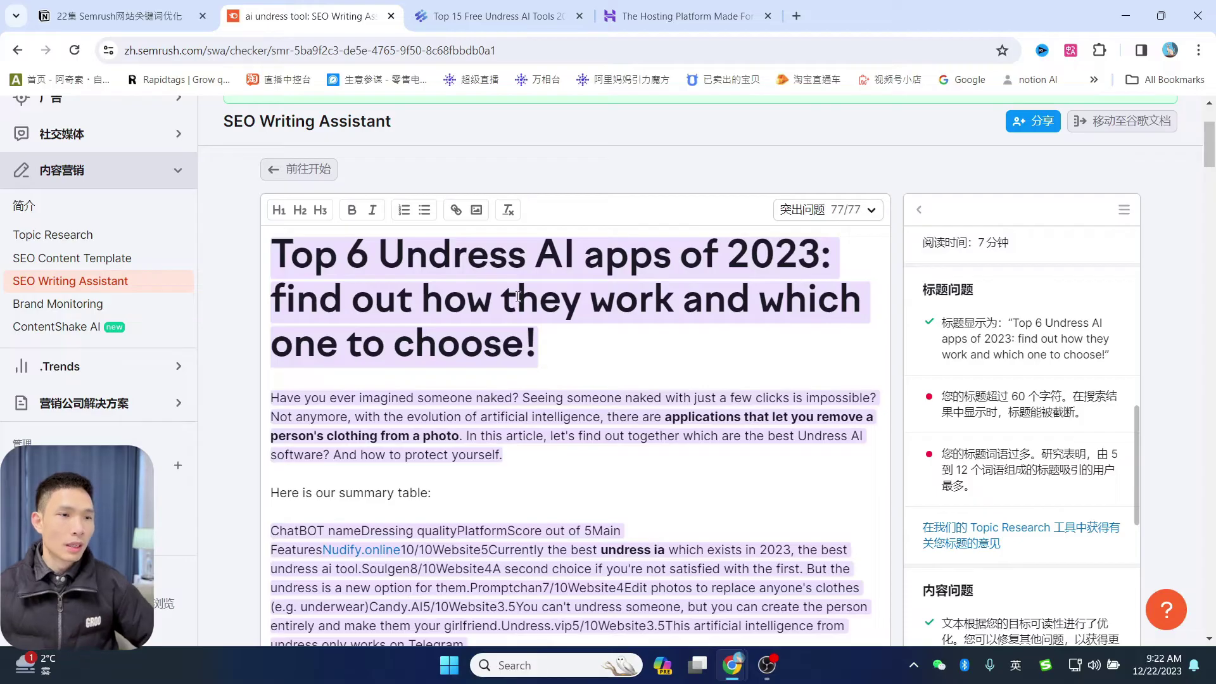
Examine the content issues on long paragraphs, hard-to-read sentences, passive voice and overly complex words.
scroll(1003, 419, "down", 5)
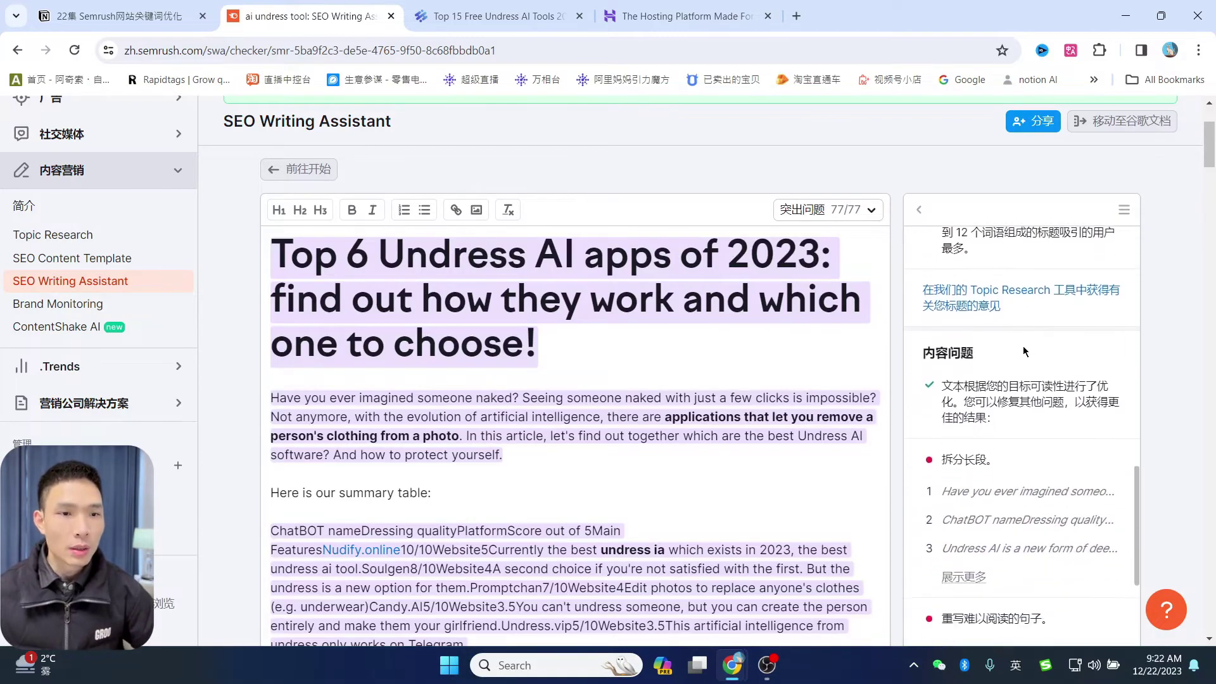
scroll(1041, 372, "down", 1)
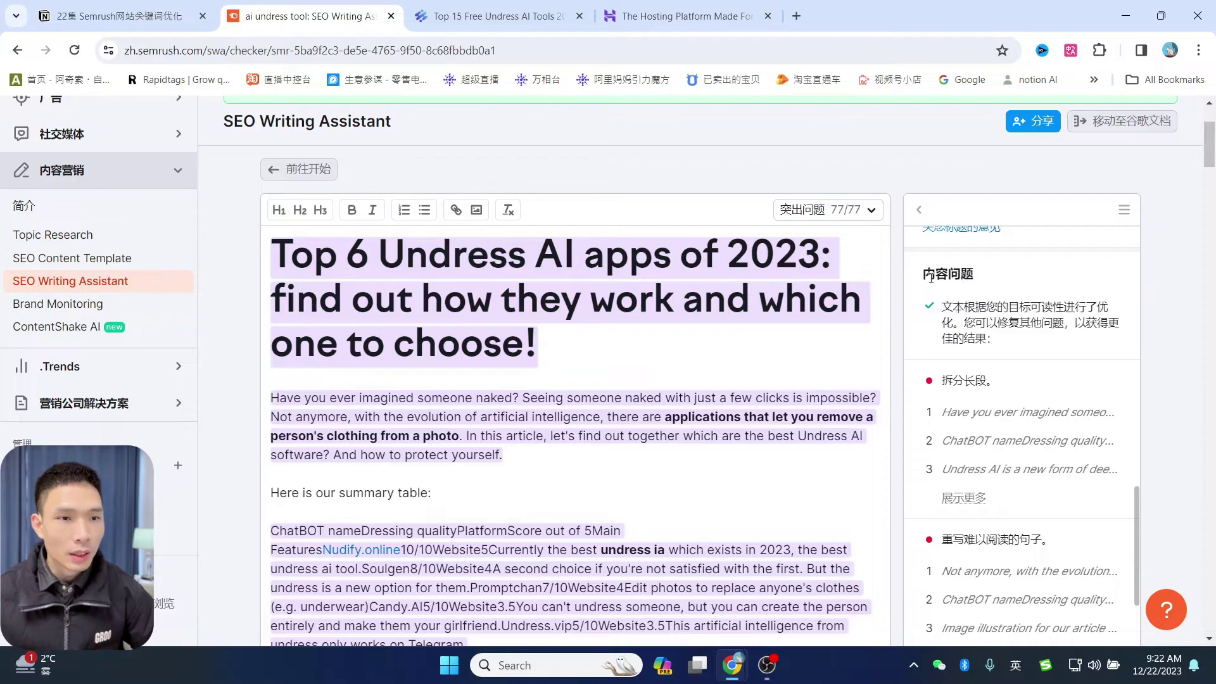
scroll(1023, 340, "down", 1)
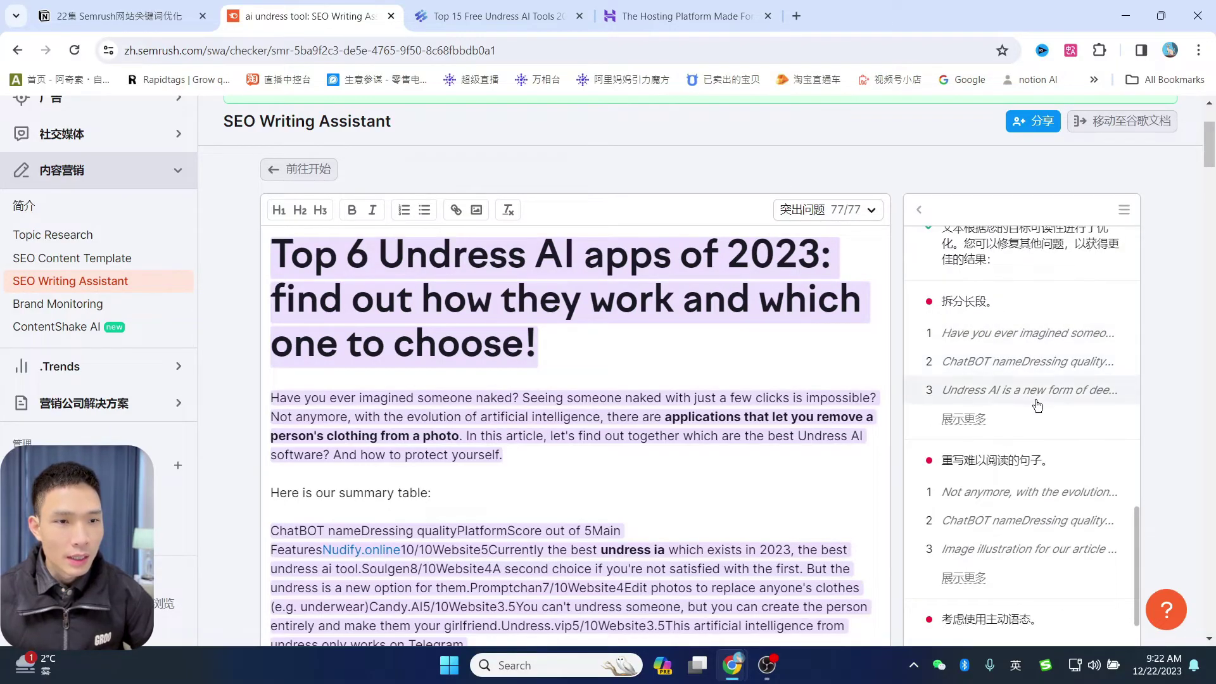
scroll(1050, 413, "down", 1)
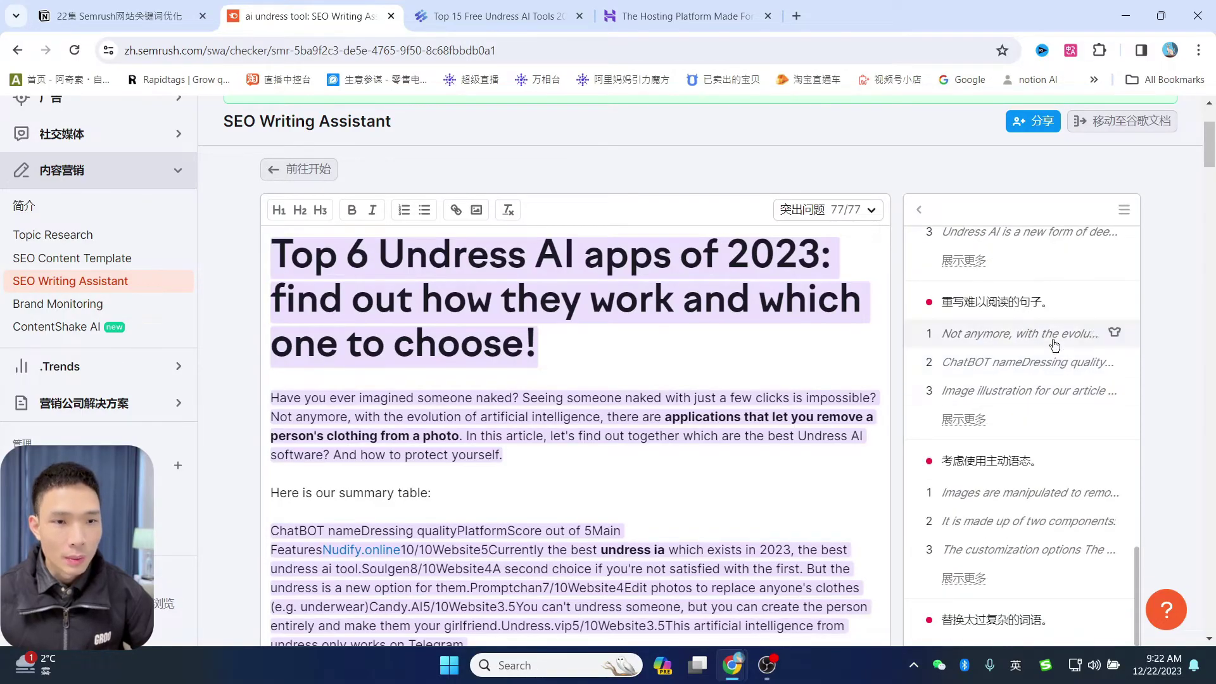
scroll(1059, 392, "down", 1)
scroll(1059, 392, "down", 1)
scroll(1056, 379, "down", 1)
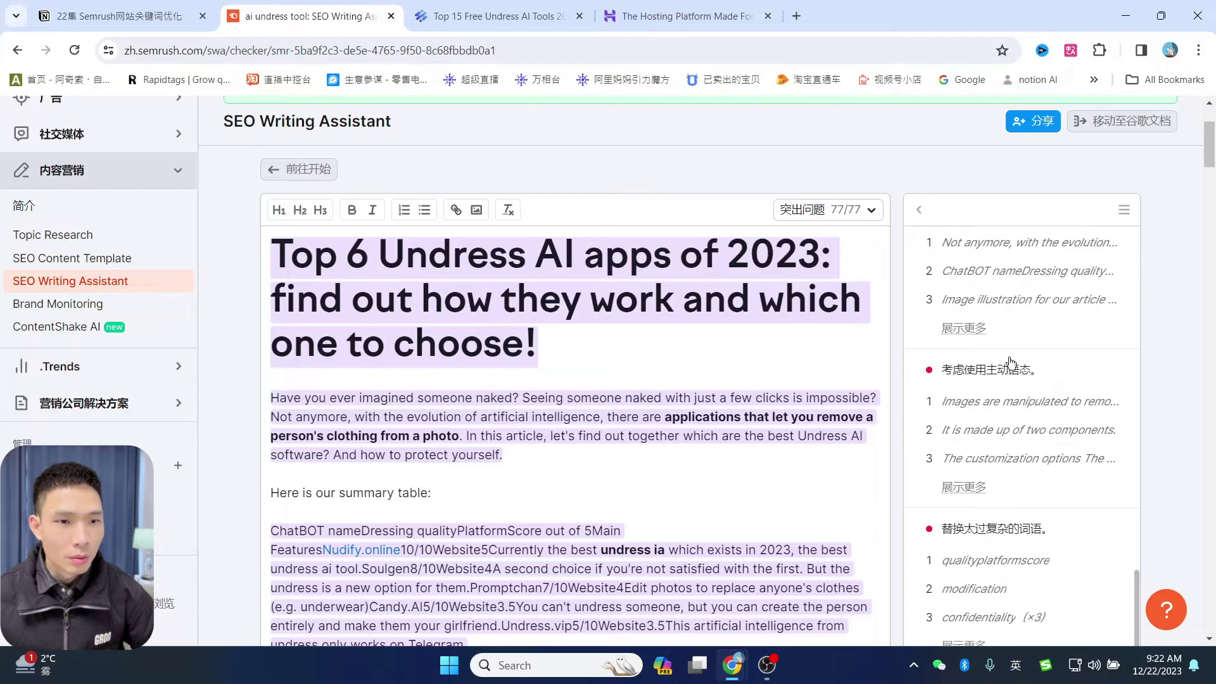
scroll(1023, 433, "down", 1)
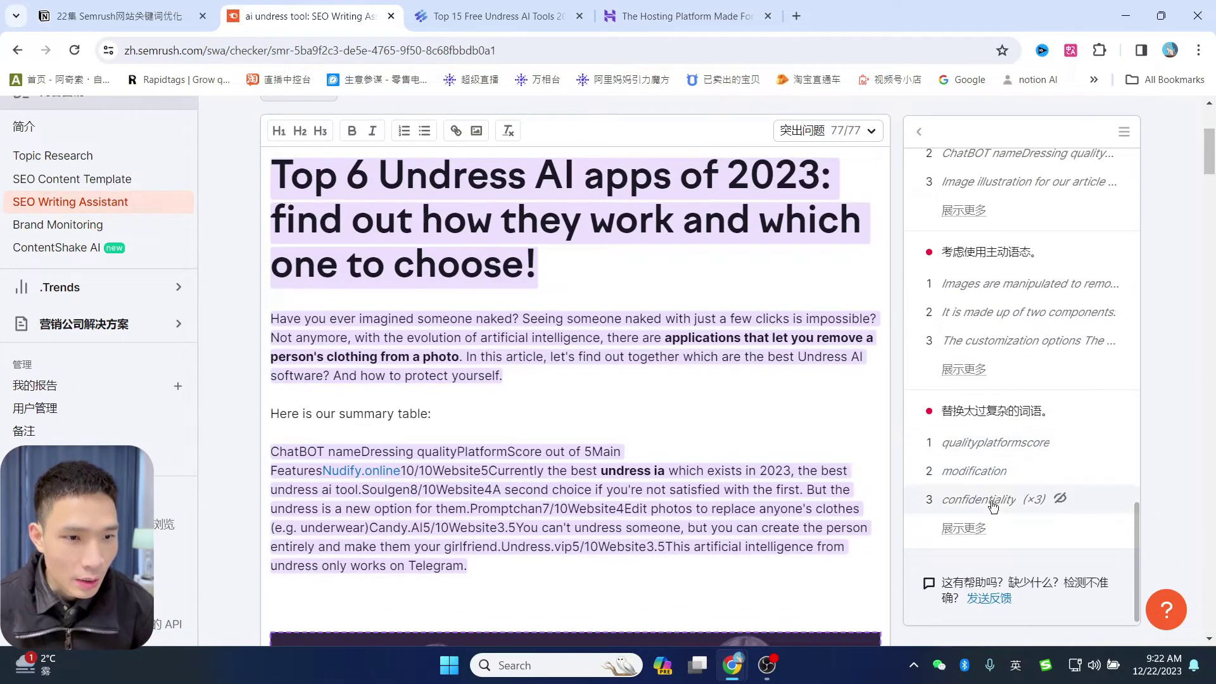
scroll(1020, 431, "down", 1)
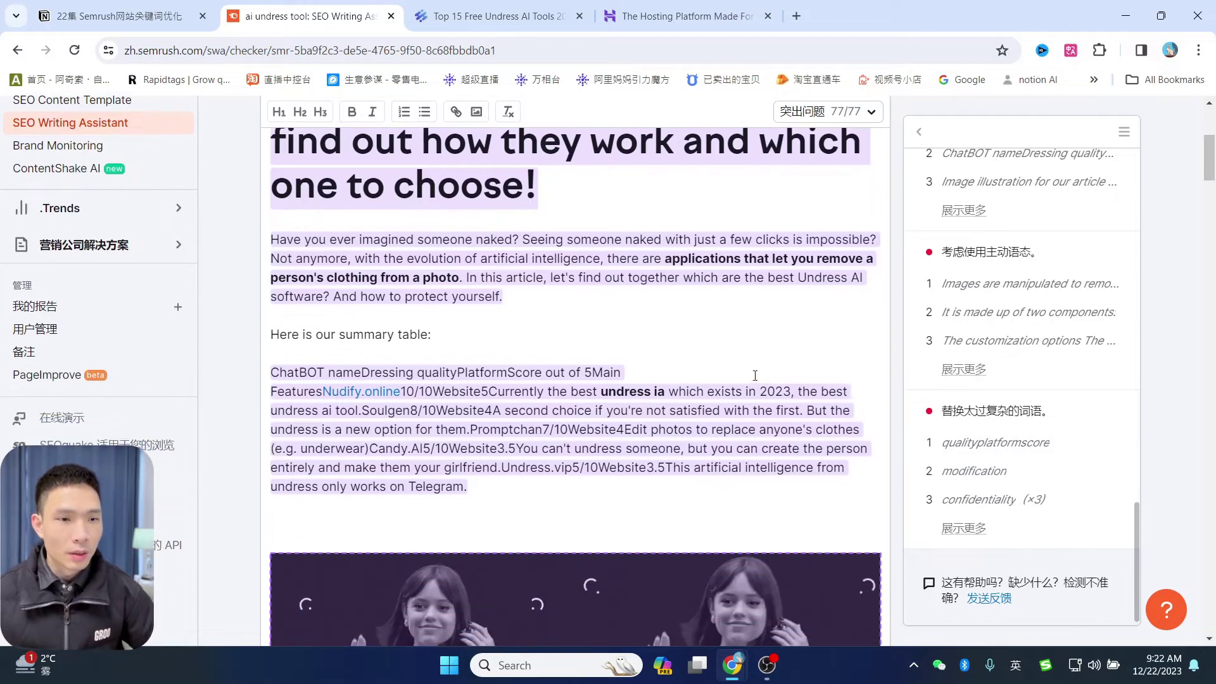
Open the SEO details of the content score and examine the target keyword, recommended keywords, alt attributes and link issues.
scroll(755, 375, "up", 4)
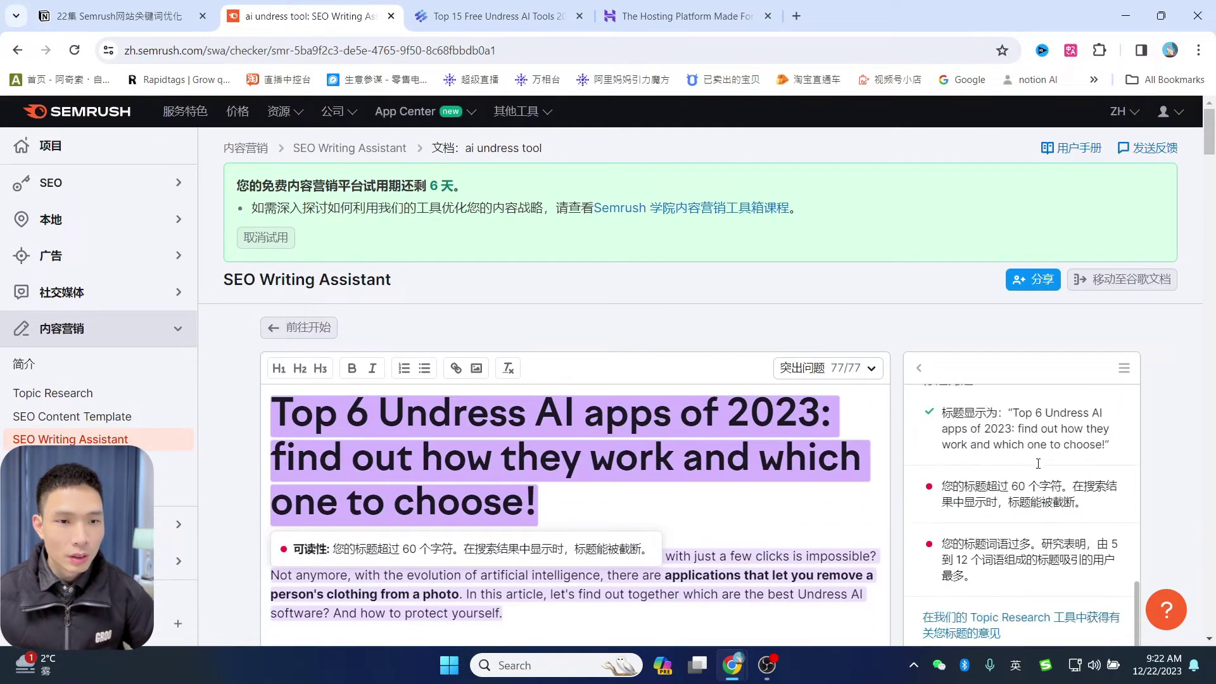
scroll(1038, 463, "up", 10)
scroll(1172, 323, "down", 2)
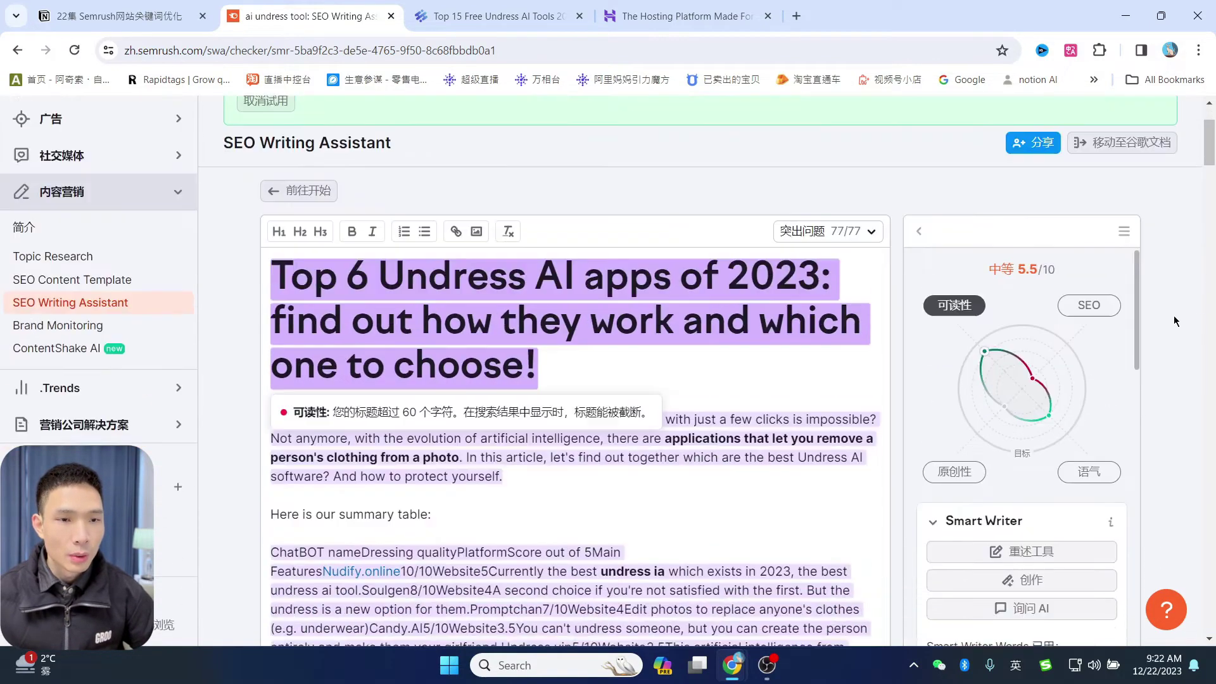
left_click(1090, 285)
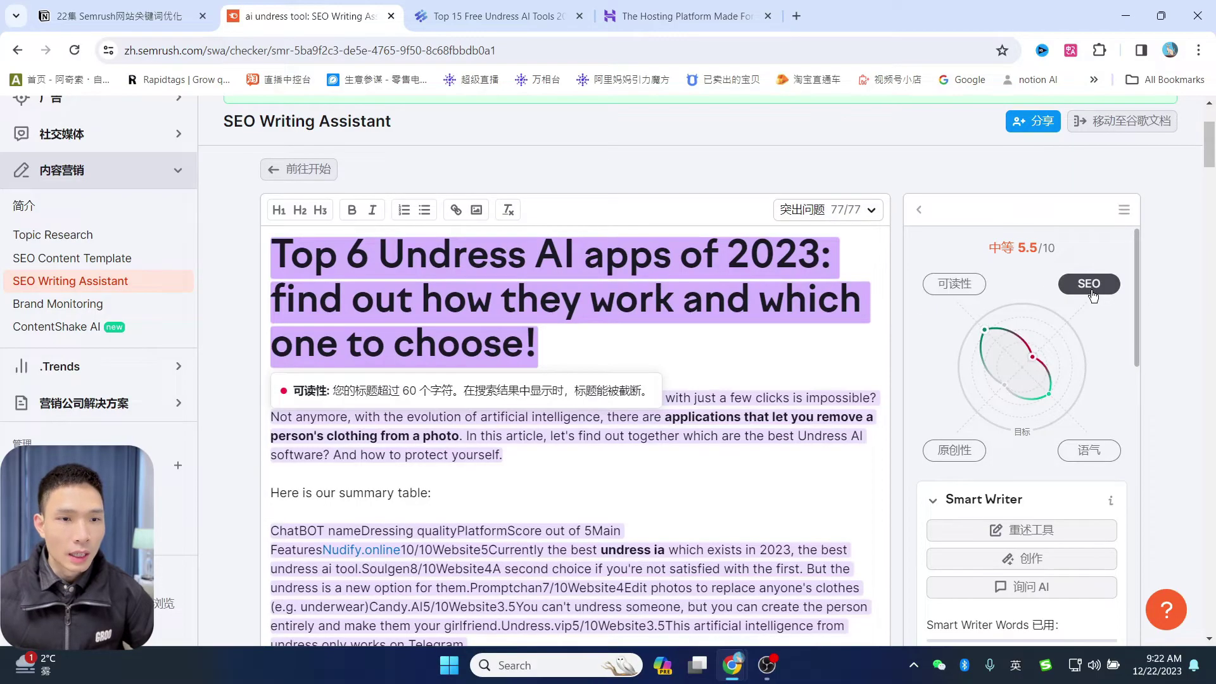
scroll(1074, 348, "down", 8)
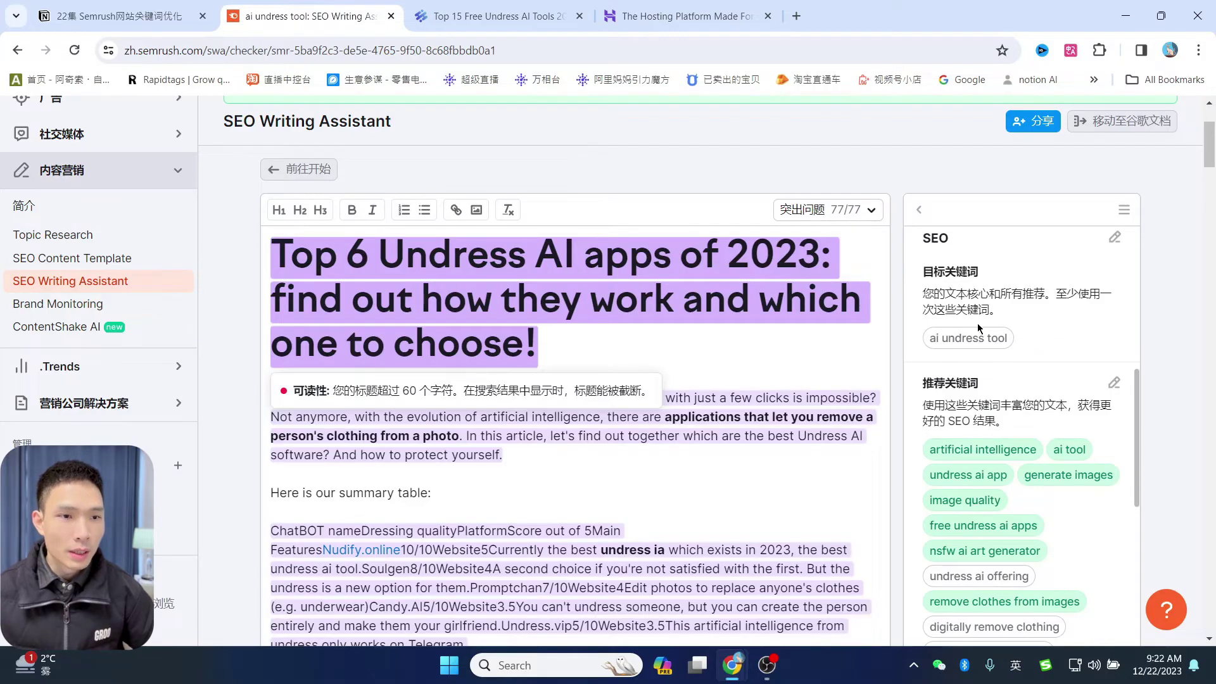
scroll(983, 418, "down", 1)
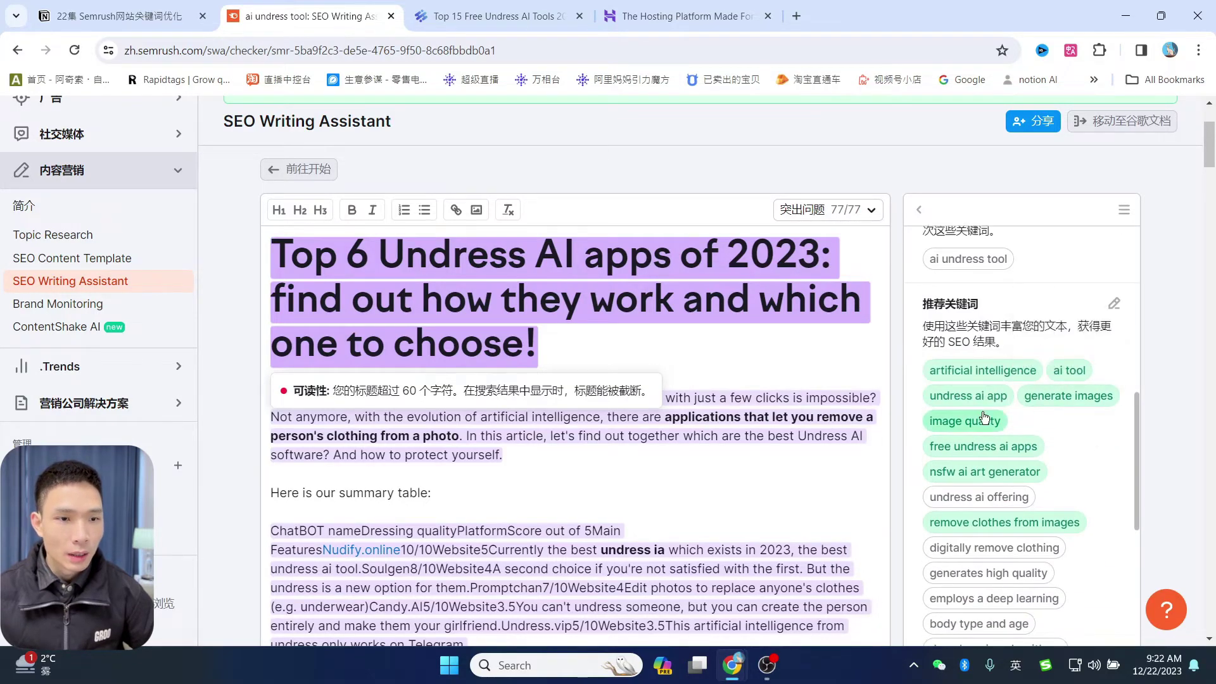
scroll(988, 421, "down", 1)
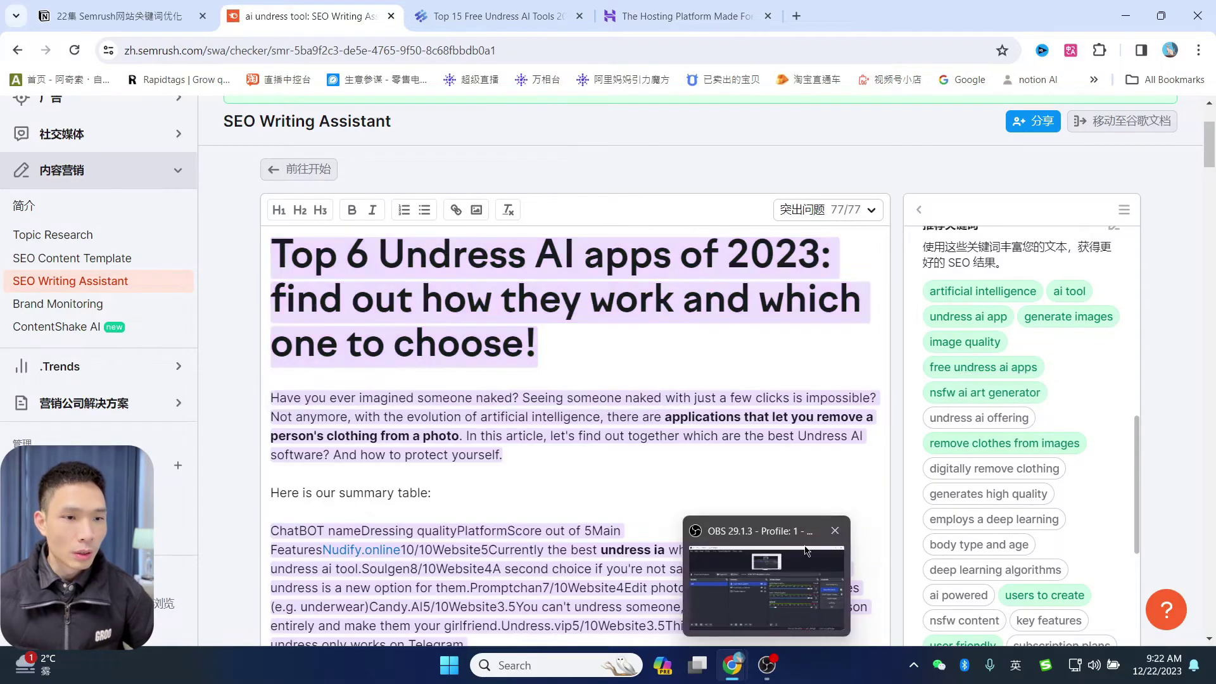
scroll(1037, 417, "down", 1)
scroll(1037, 417, "down", 4)
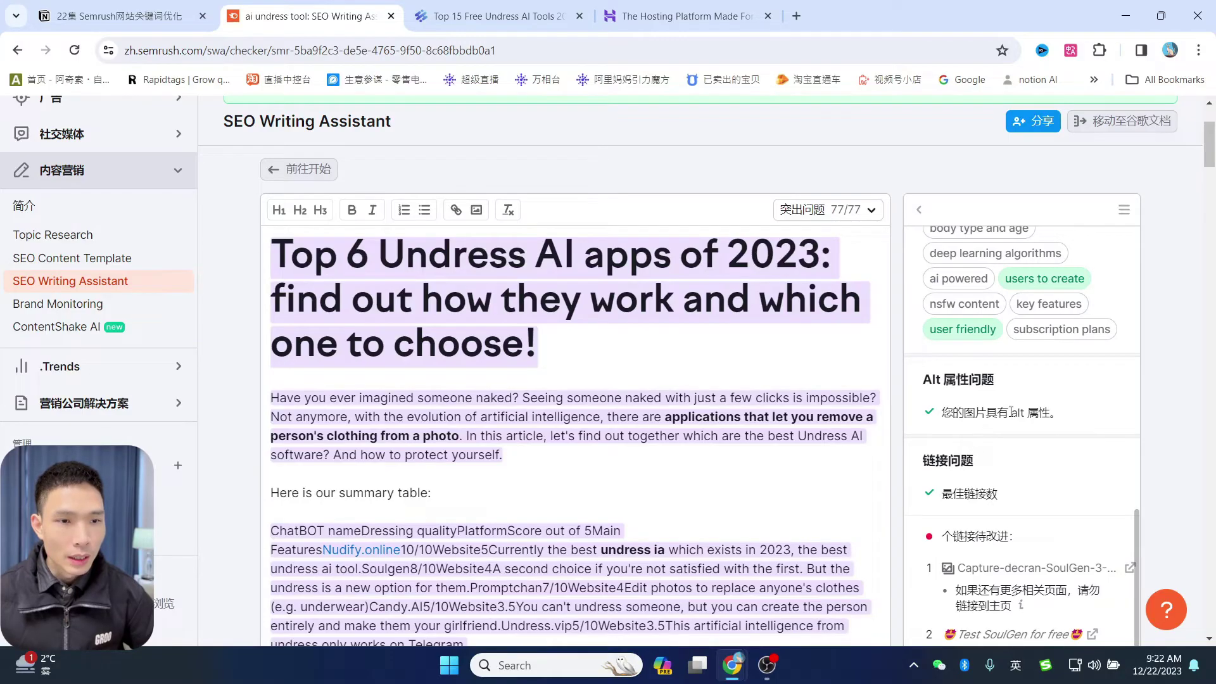
scroll(698, 439, "down", 6)
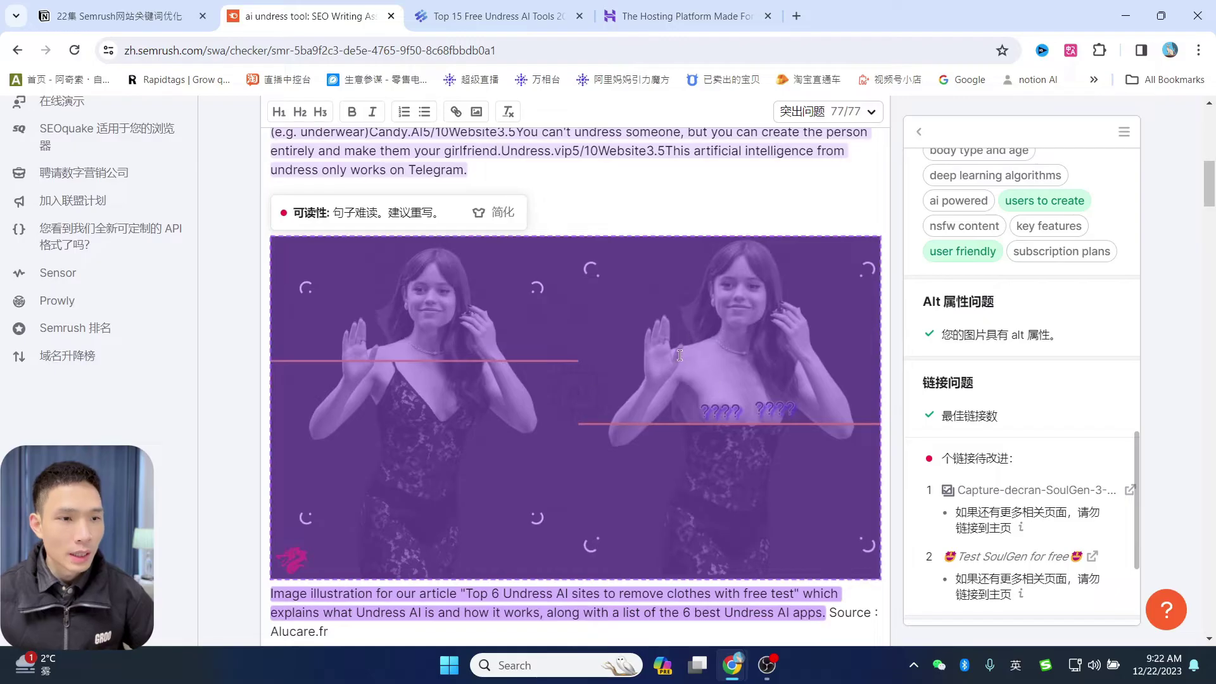
Switch the Semrush interface language from Chinese back to English.
scroll(683, 366, "up", 10)
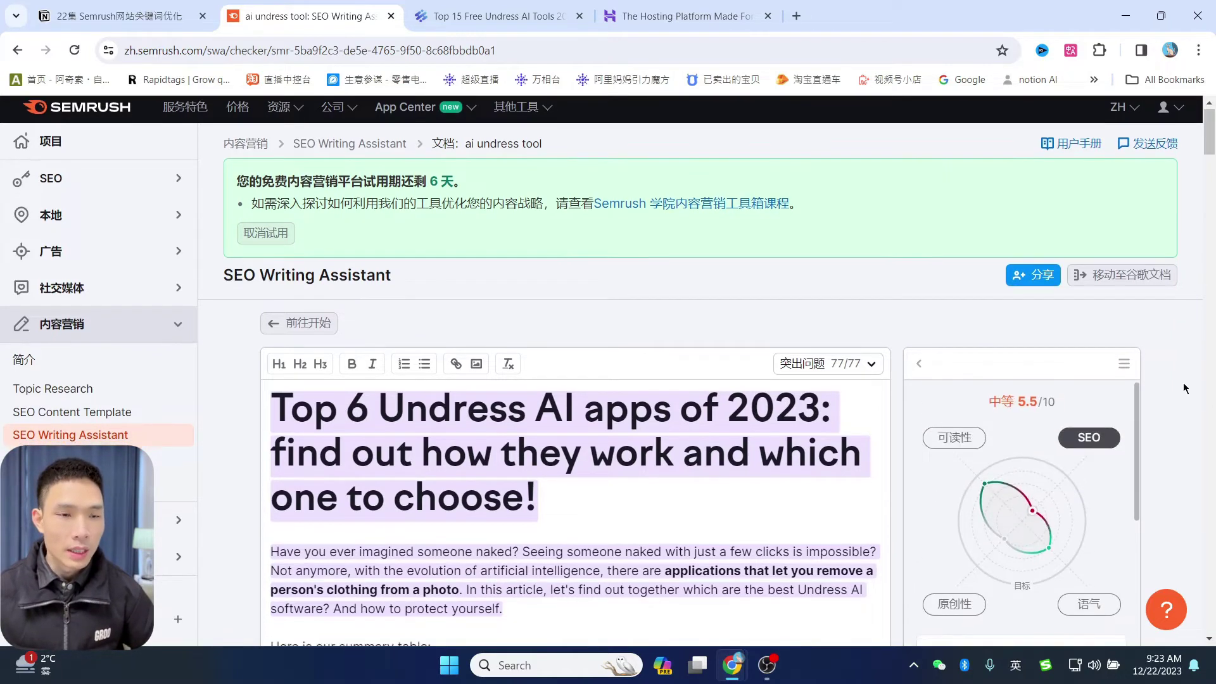
scroll(1183, 383, "down", 1)
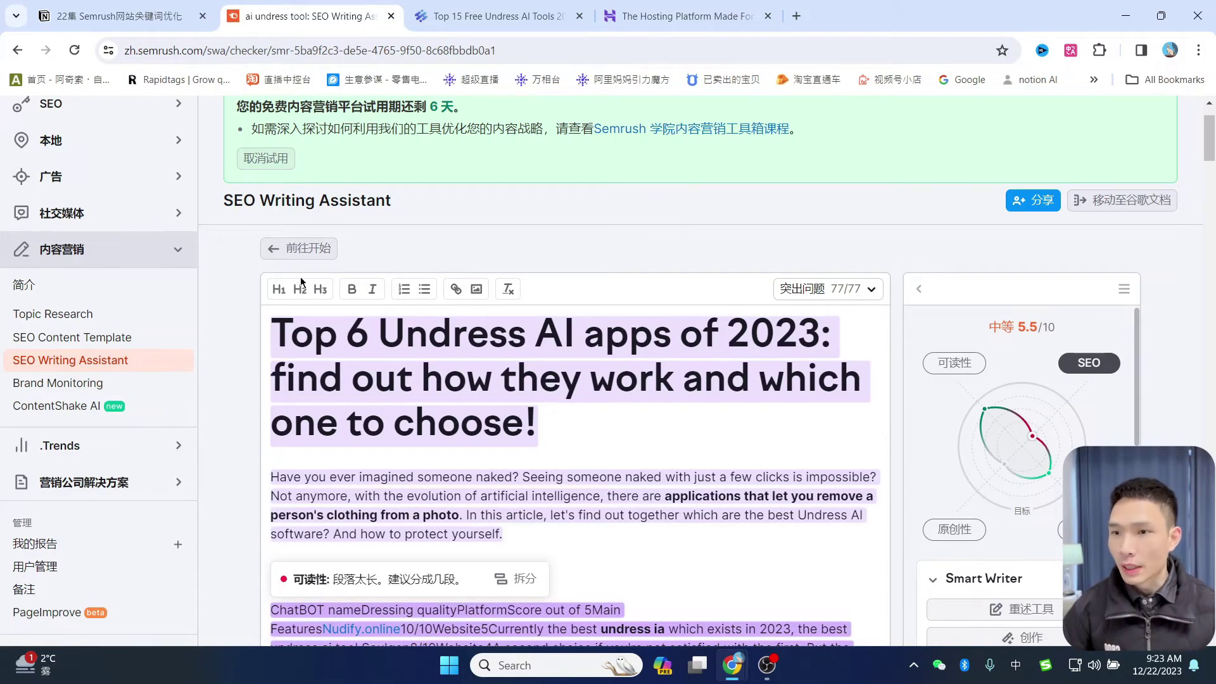
scroll(300, 283, "up", 1)
left_click(1131, 114)
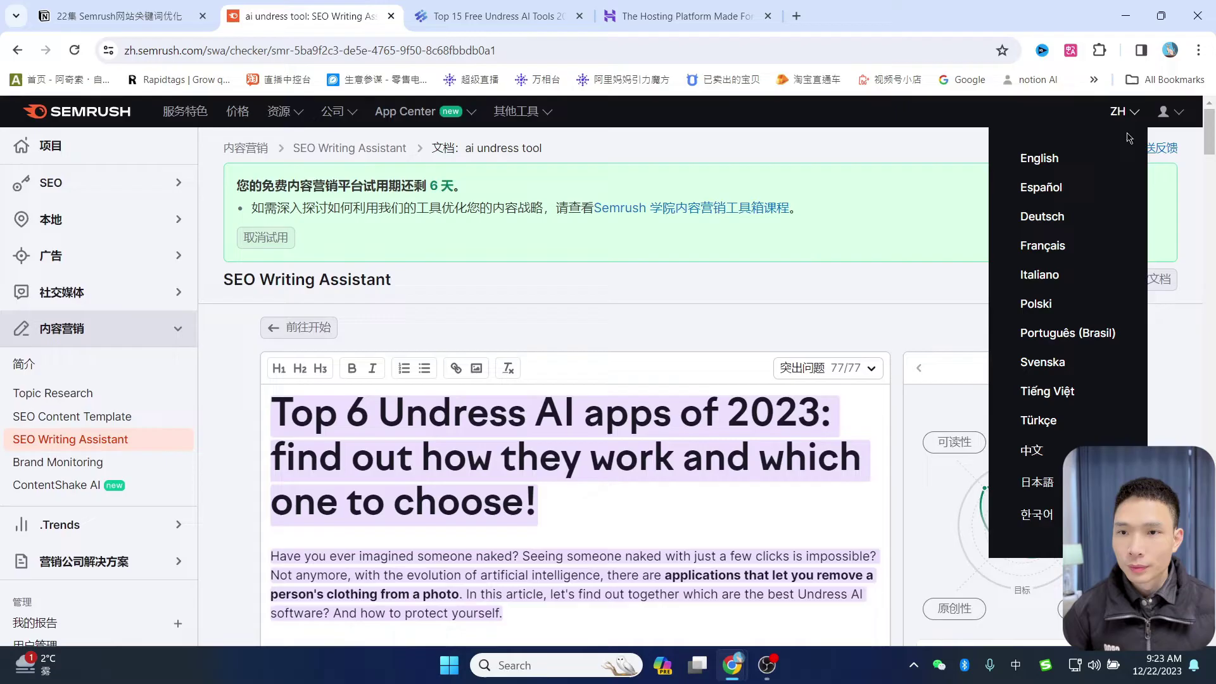
left_click(1033, 165)
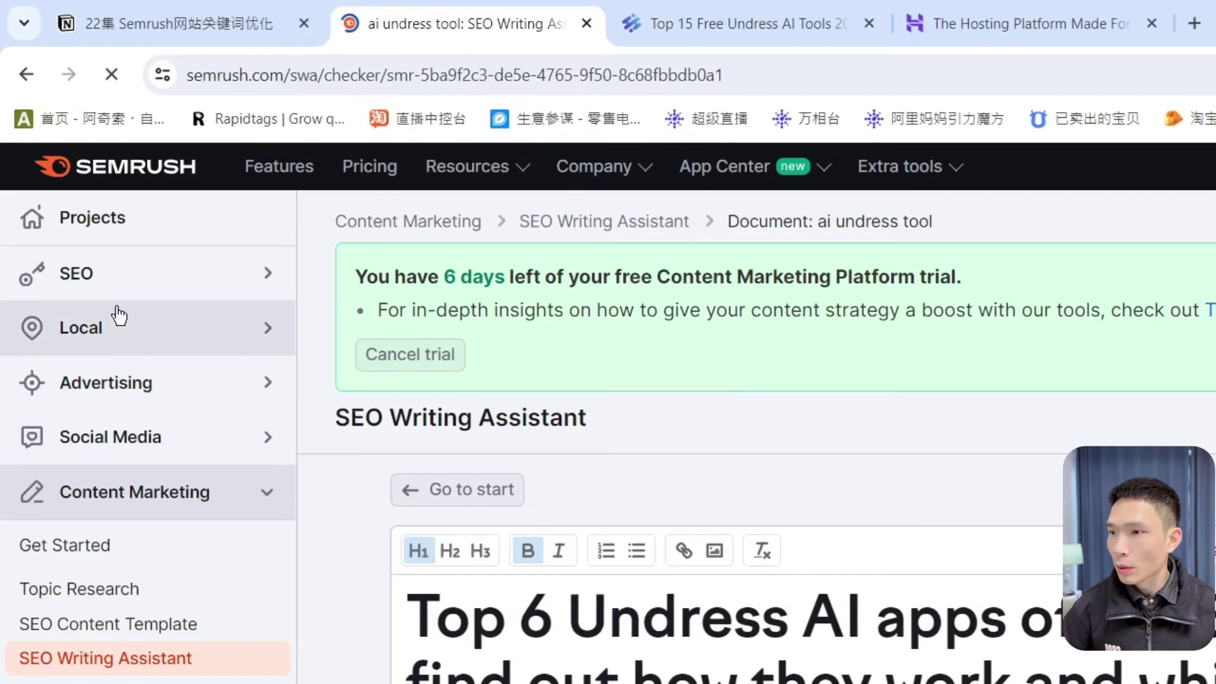
left_click(80, 275)
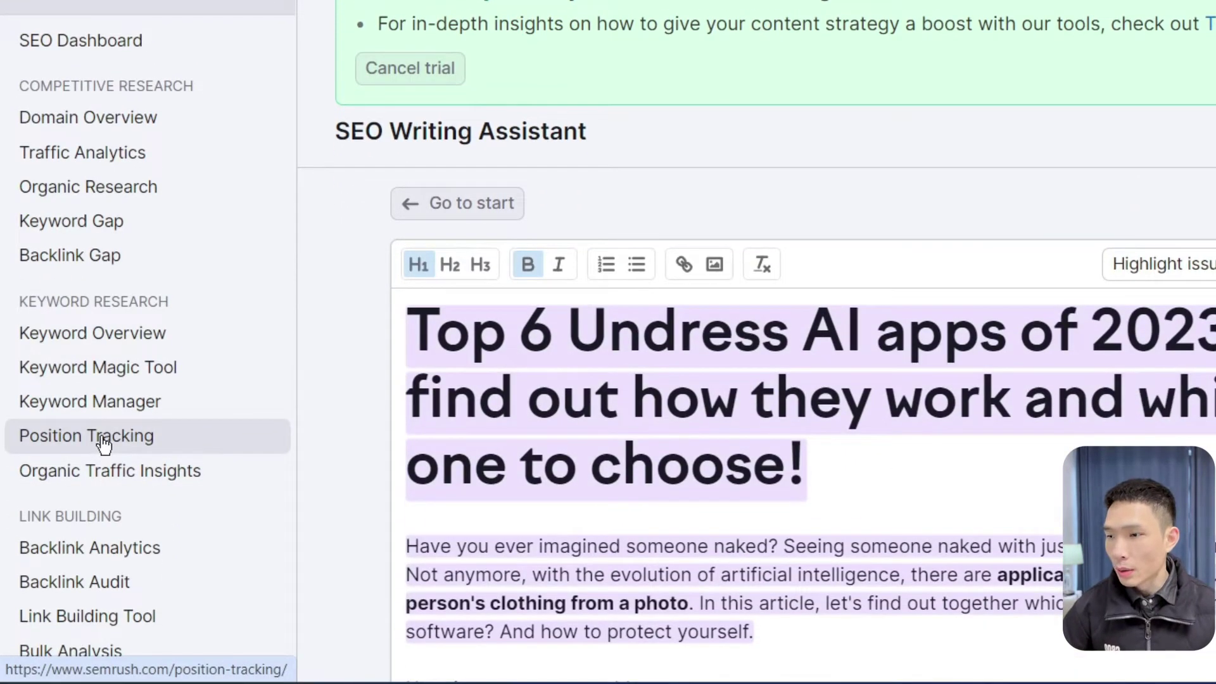
left_click(103, 445)
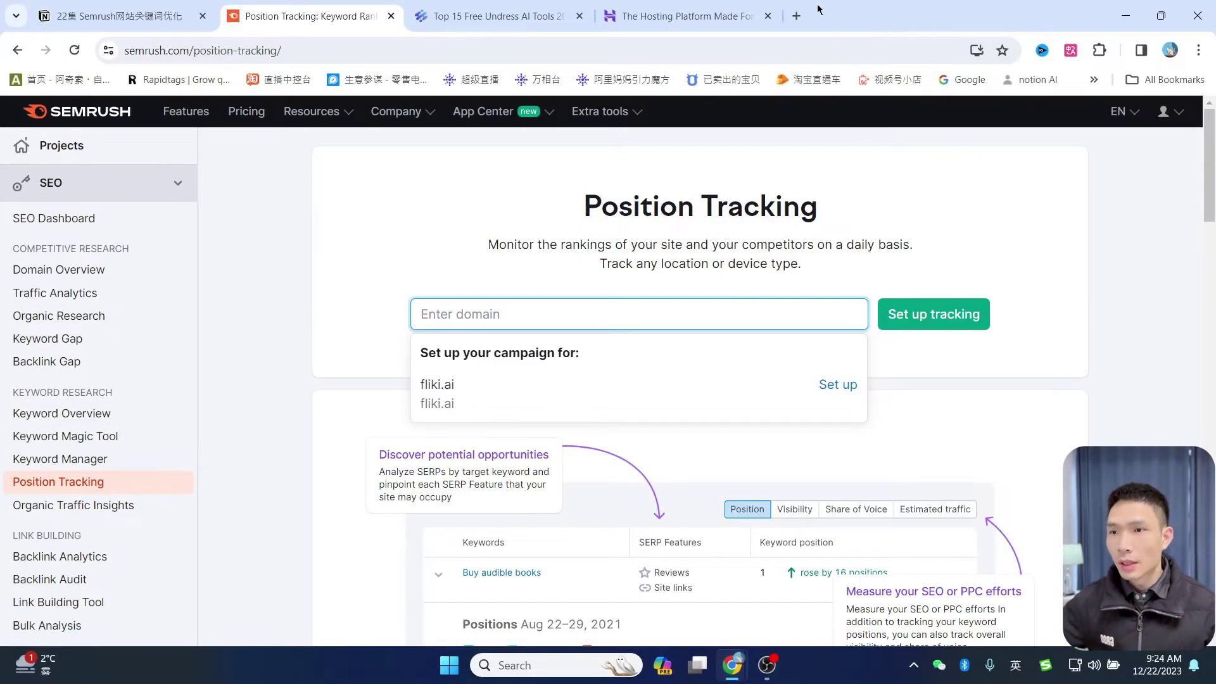
left_click(796, 16)
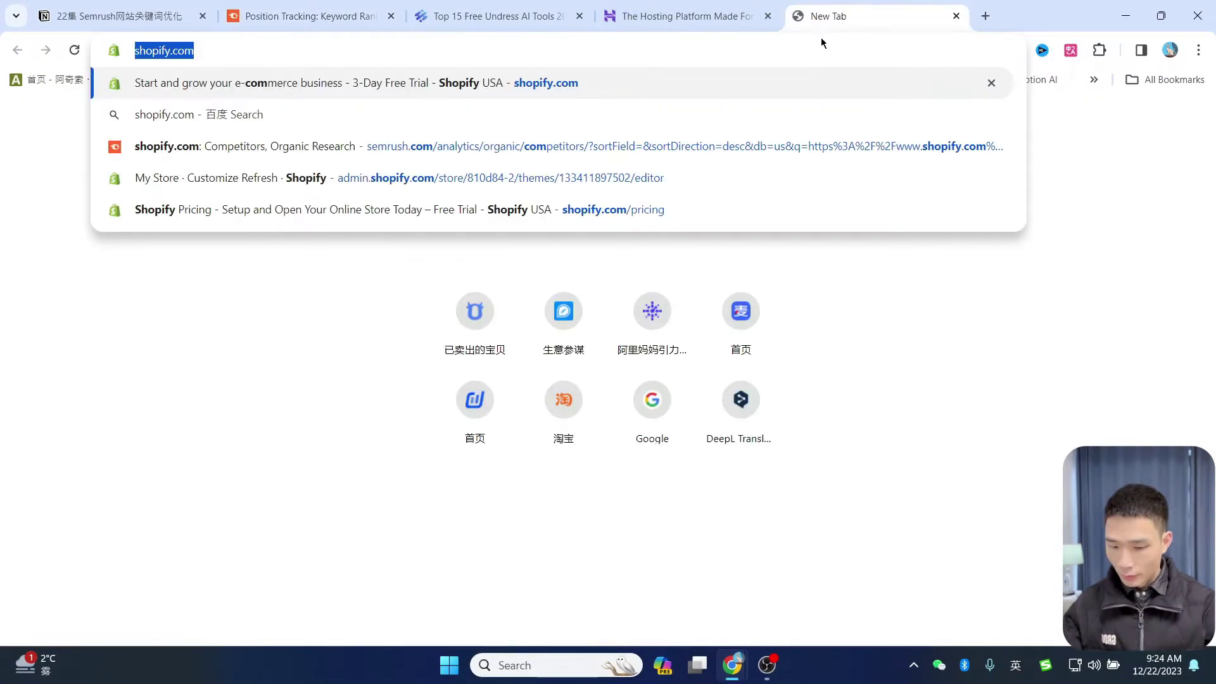
left_click(319, 14)
left_click(468, 314)
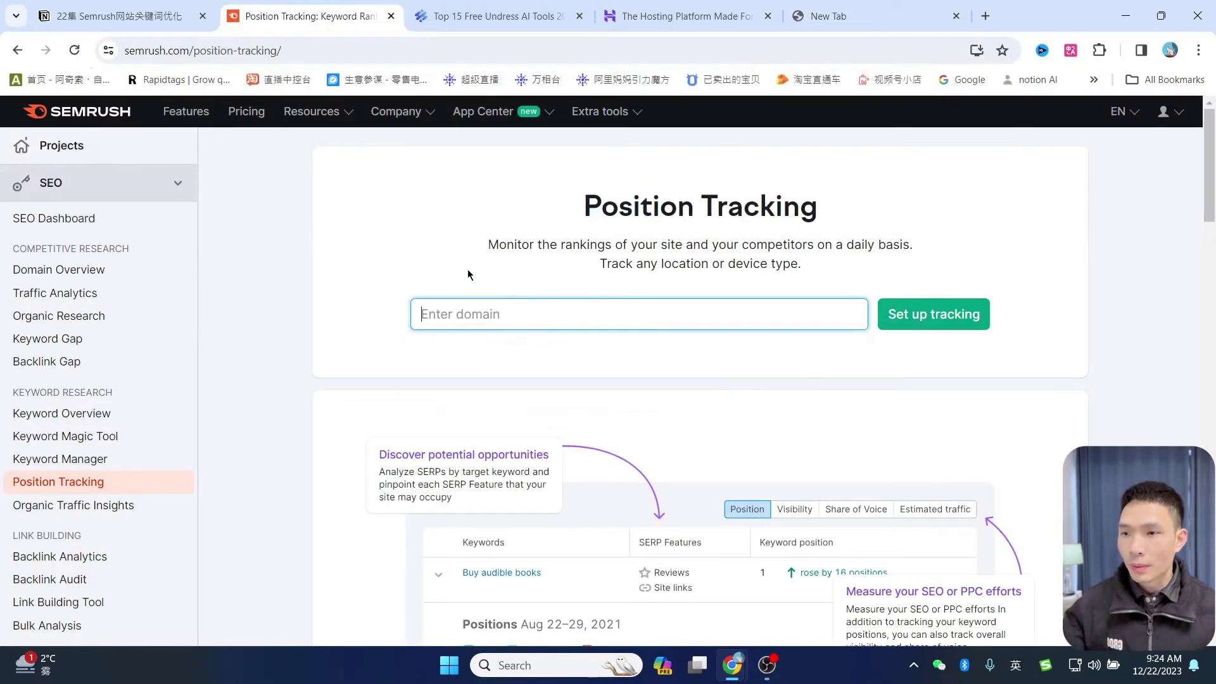
type("https://www.shopify.com/")
left_click(943, 315)
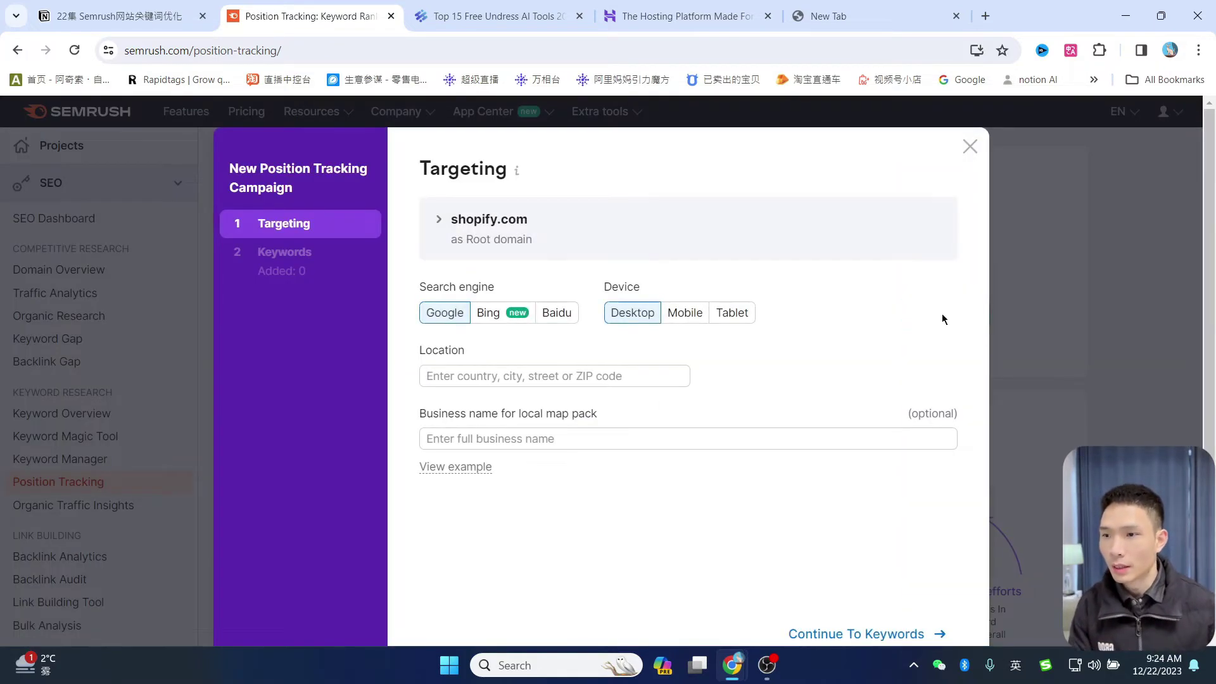
Try to continue from the campaign's Targeting settings to its keywords without entering a location.
scroll(854, 350, "down", 1)
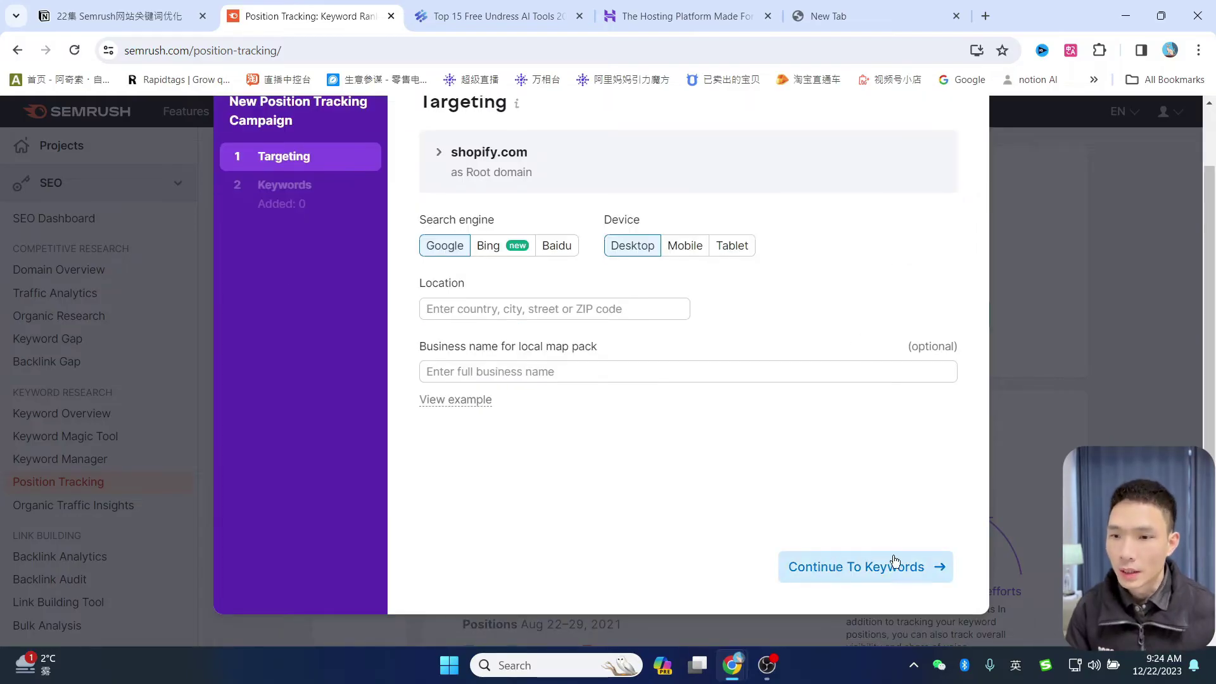
left_click(855, 566)
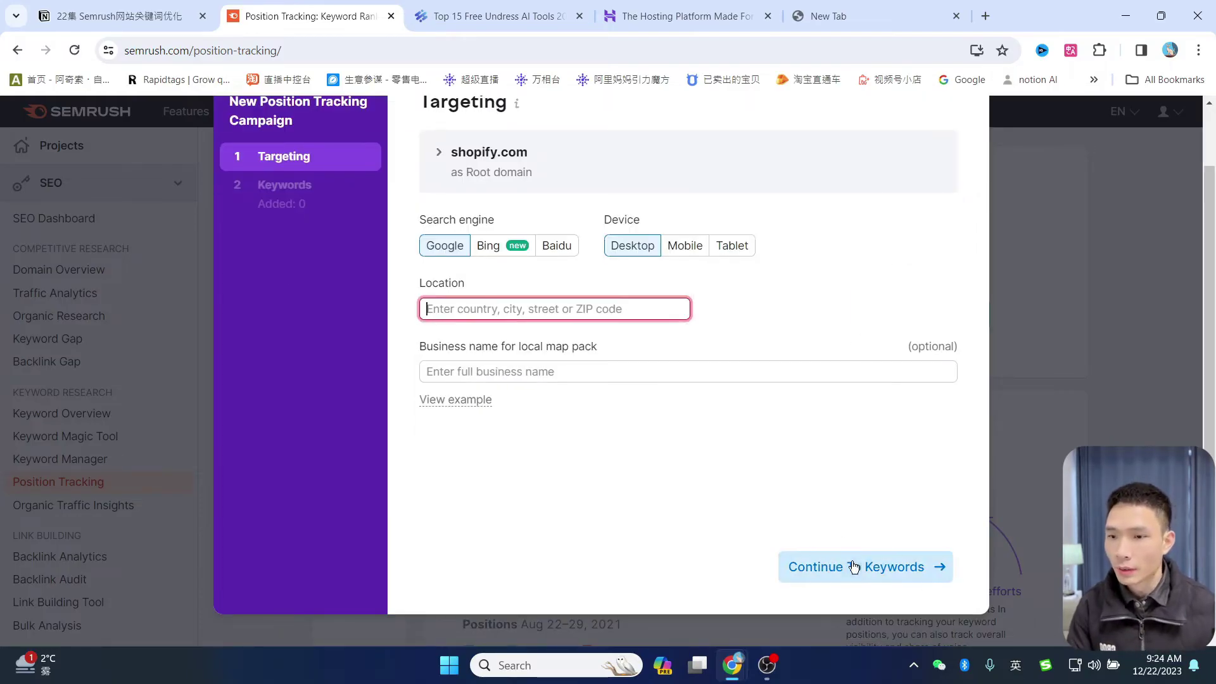
Set the campaign's target location to United States and continue to its keywords.
left_click(500, 339)
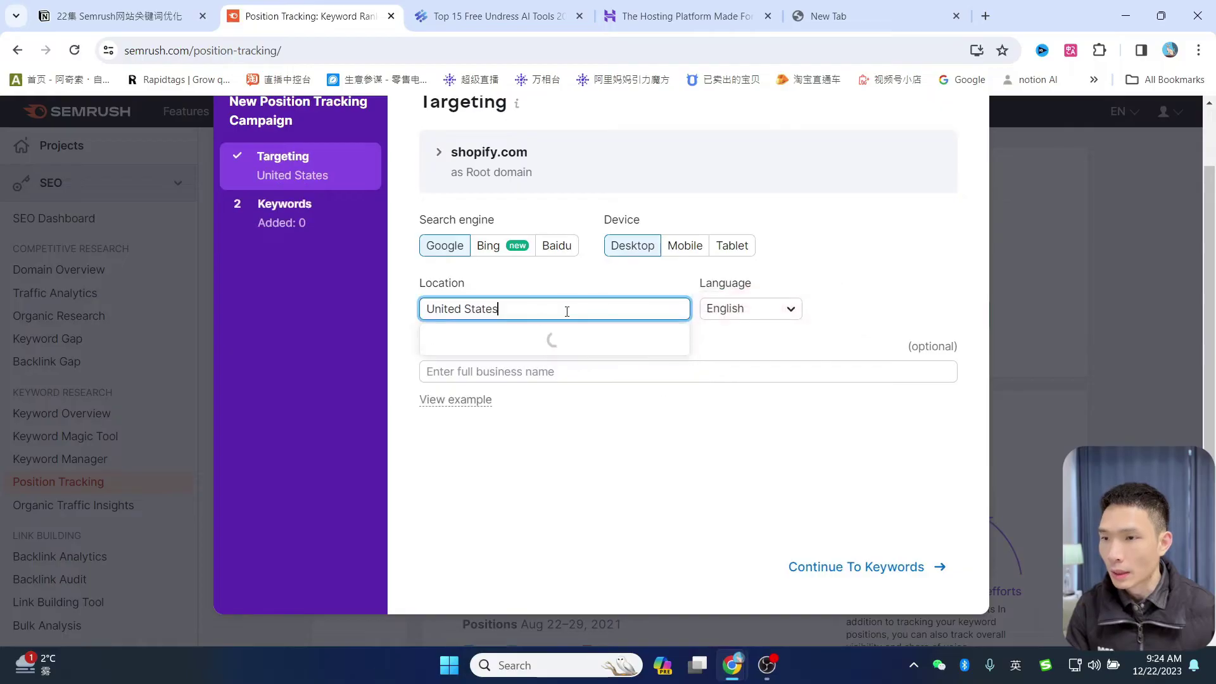
left_click(856, 567)
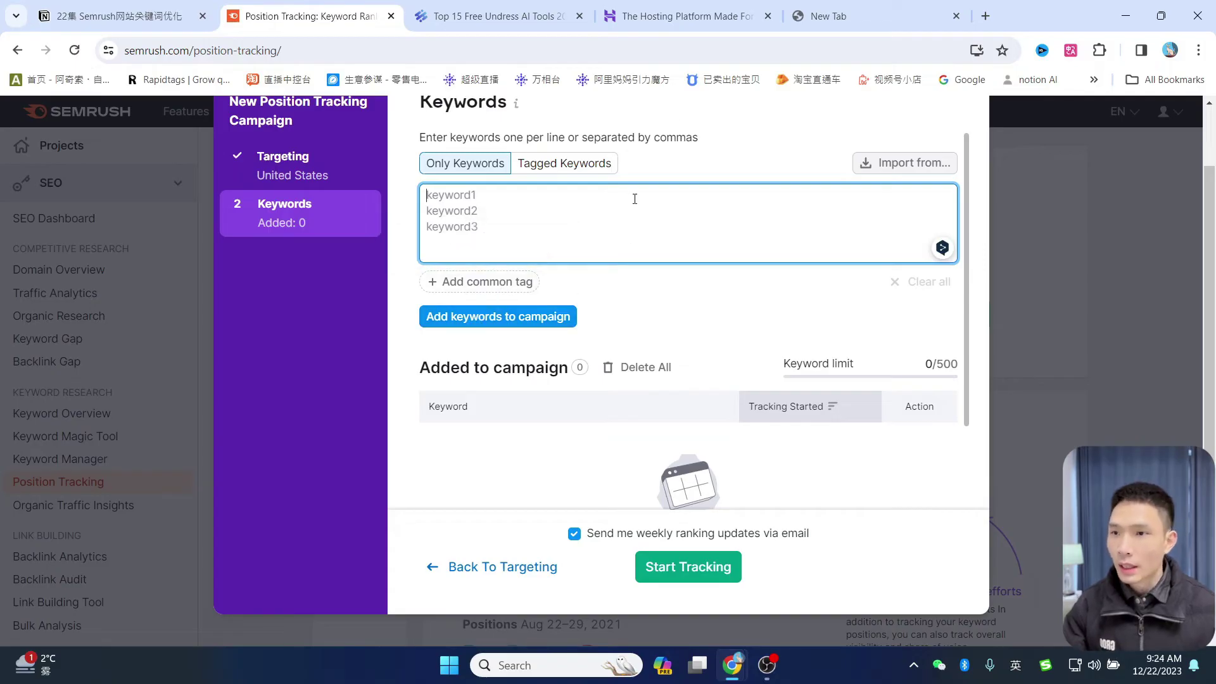
Load shopify.com in the spare browser tab, return to the campaign's keywords and close the tab with the rival article.
left_click(855, 13)
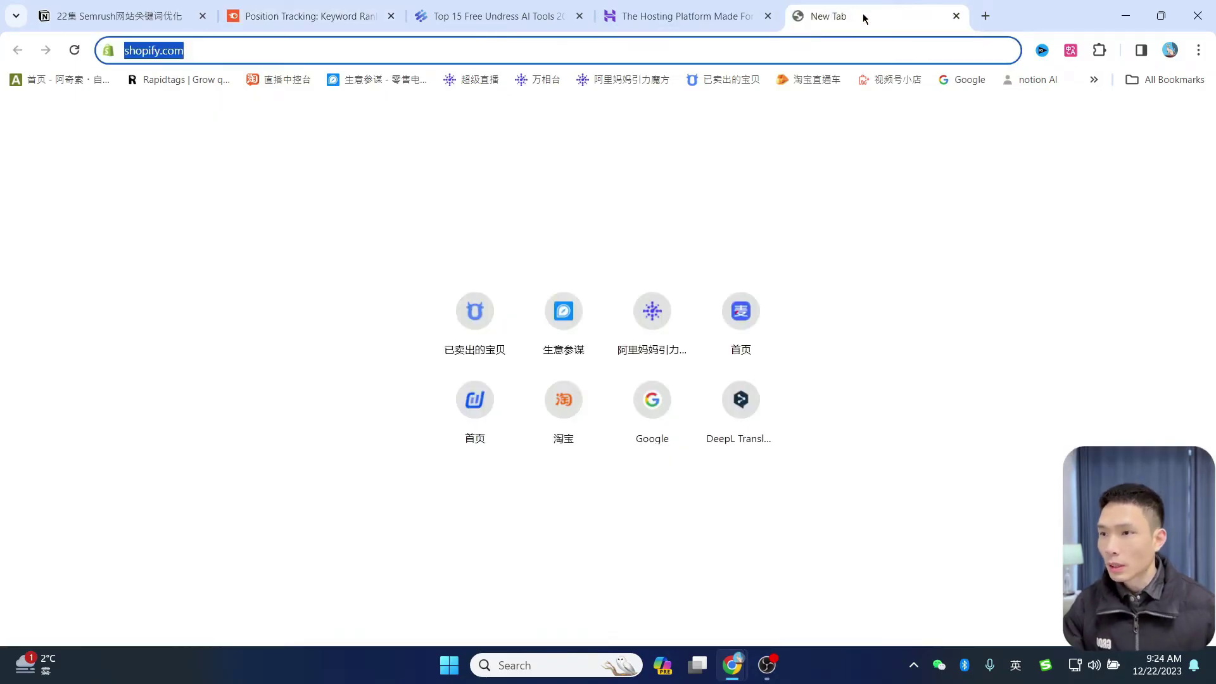
key("Return")
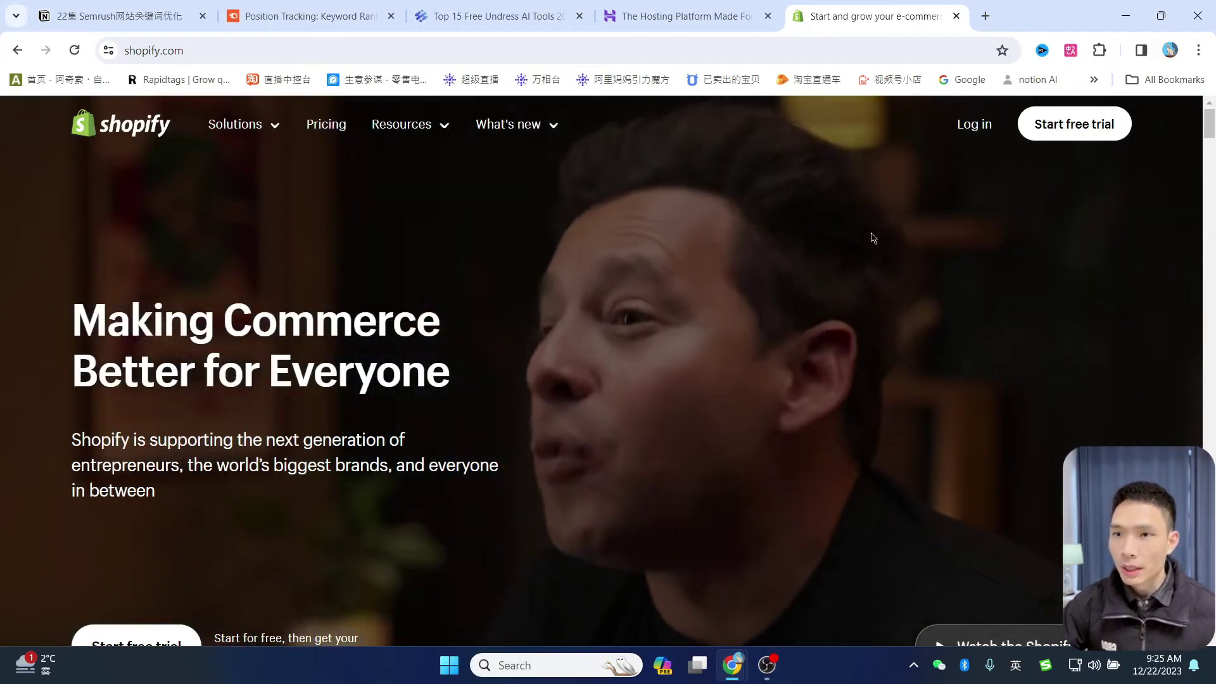
left_click(453, 10)
left_click(316, 4)
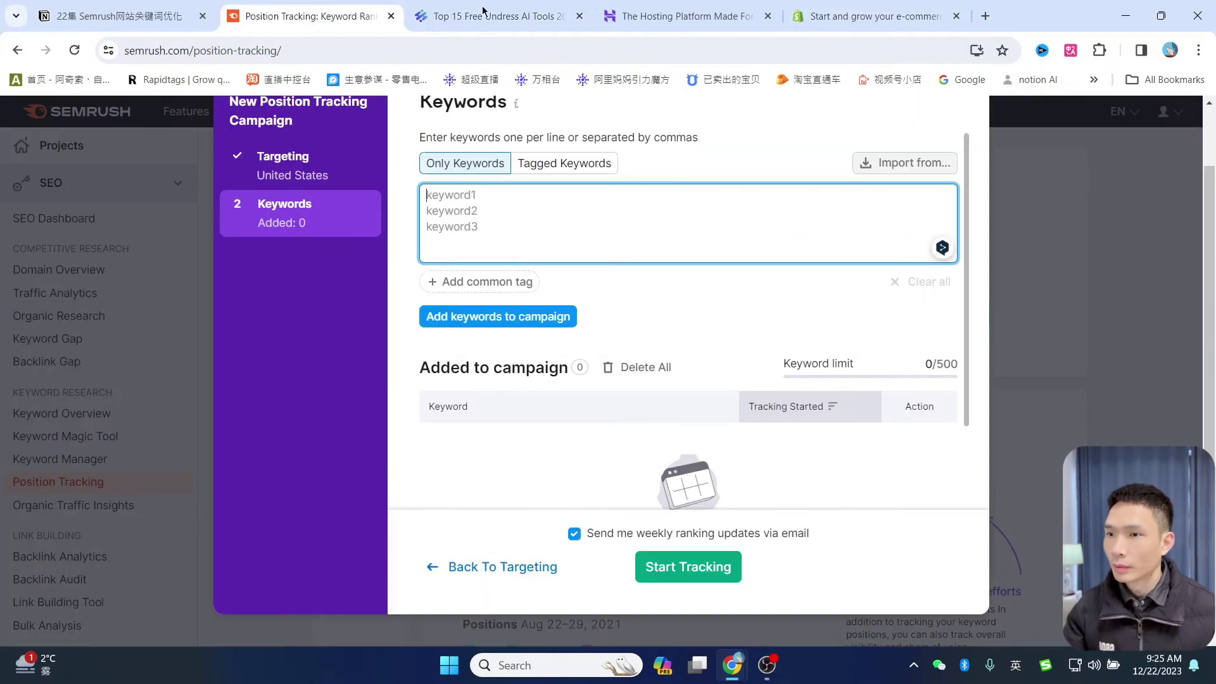
left_click(579, 18)
Enter the keywords "web builder" and "ecommerce business" on separate lines and start tracking them.
type("web builder  ecommerce business")
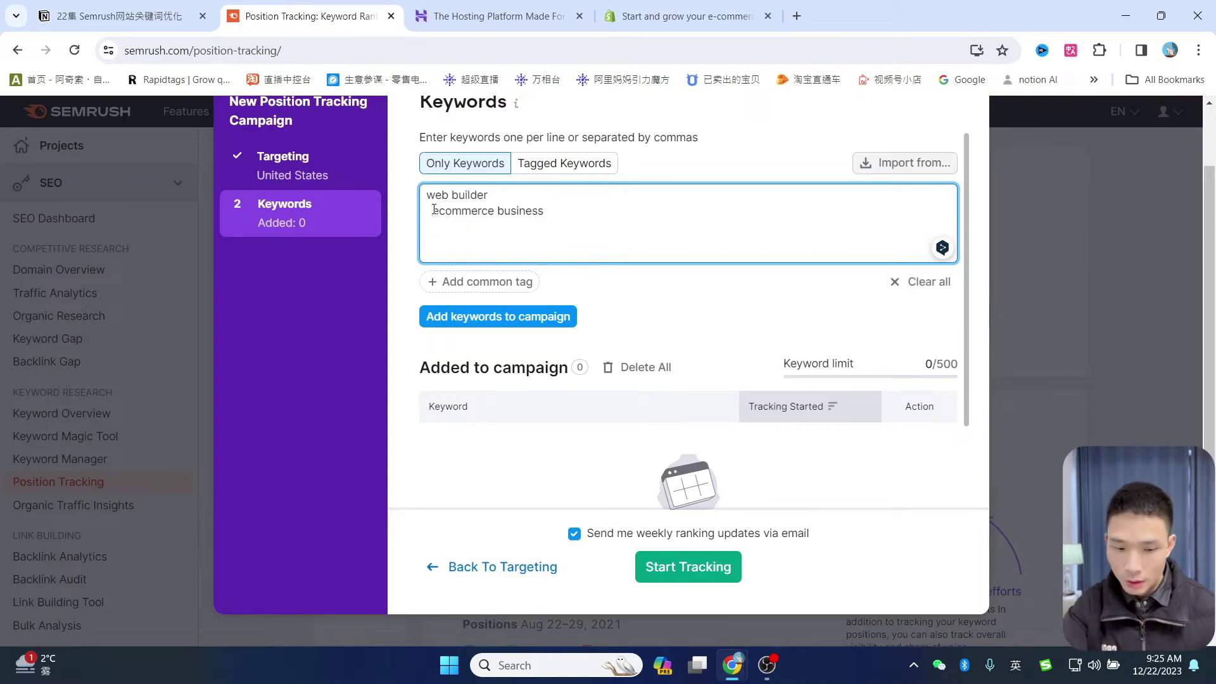
left_click(435, 210)
key("BackSpace")
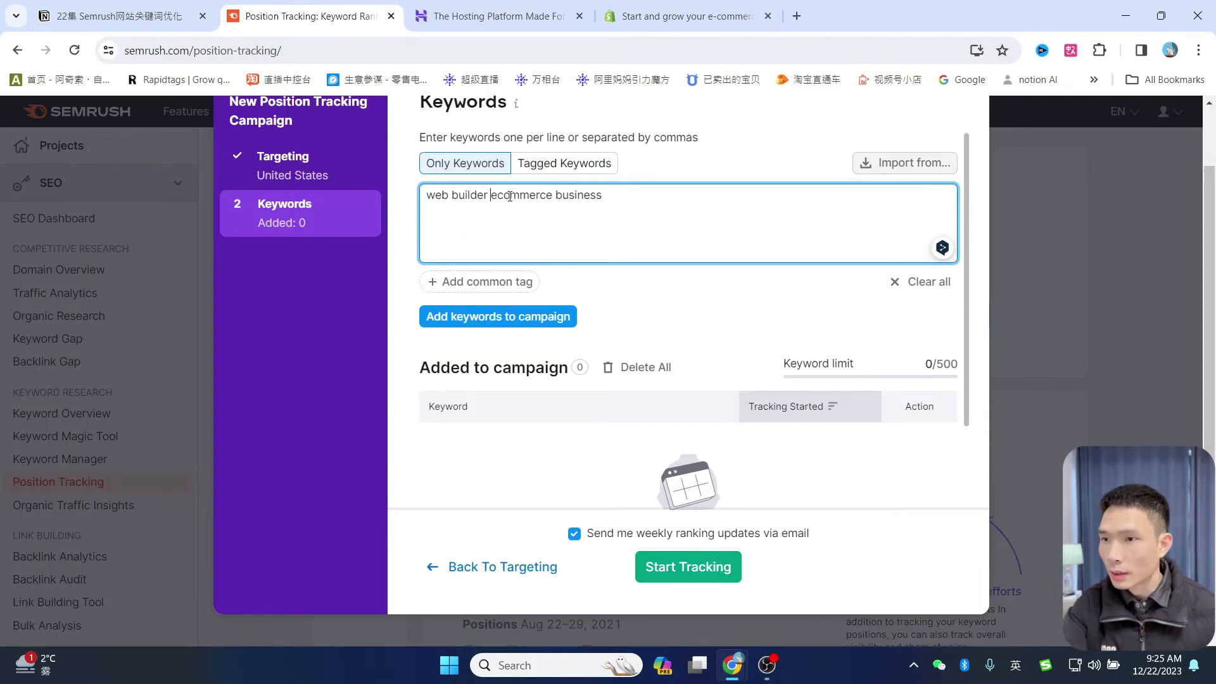
key("Return")
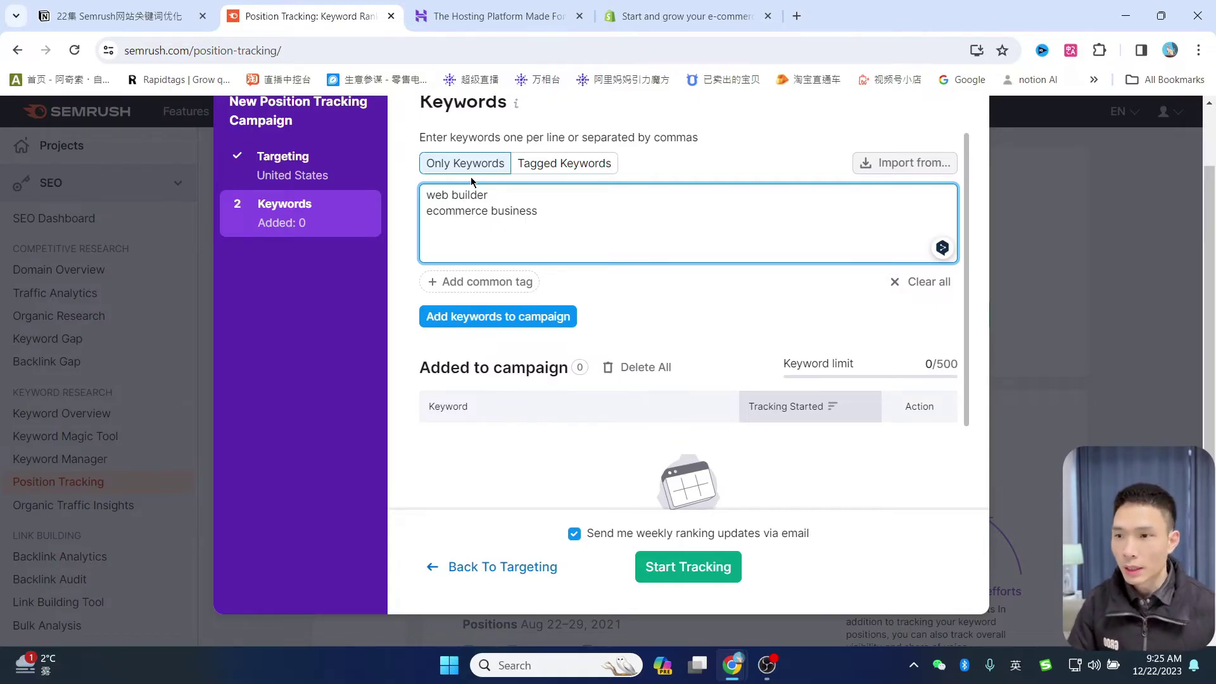
left_click(691, 576)
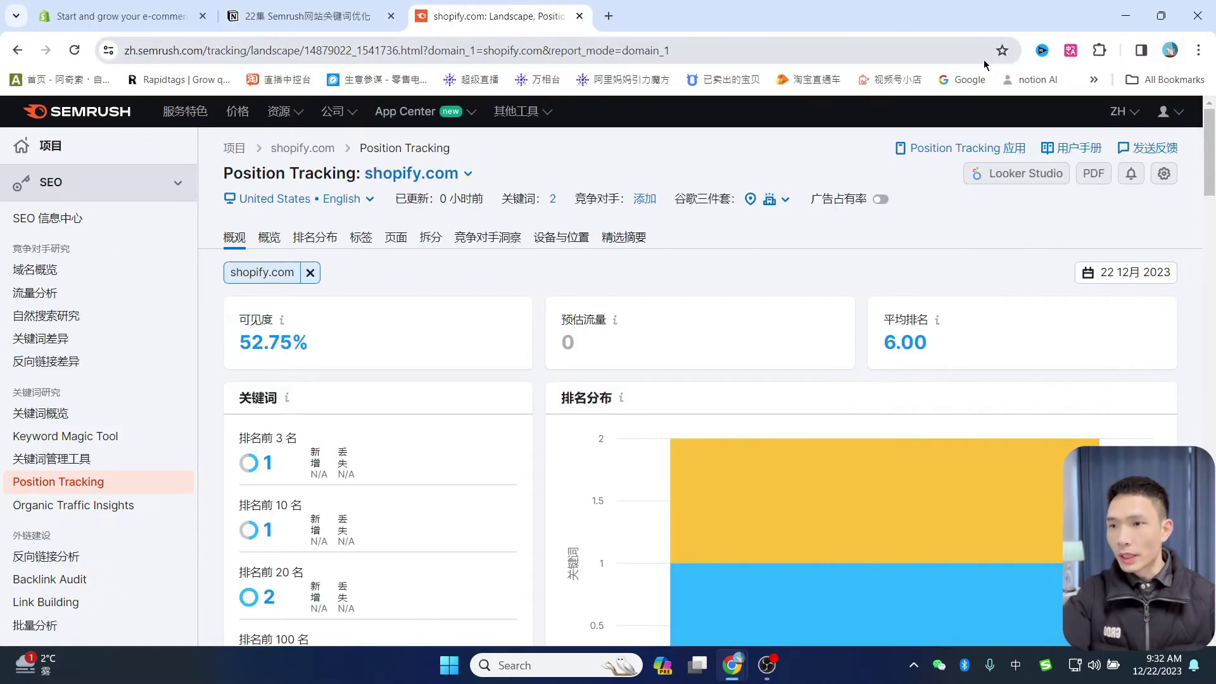
Look through the campaign's Landscape report for shopify.com and switch the interface language to English.
scroll(366, 321, "down", 7)
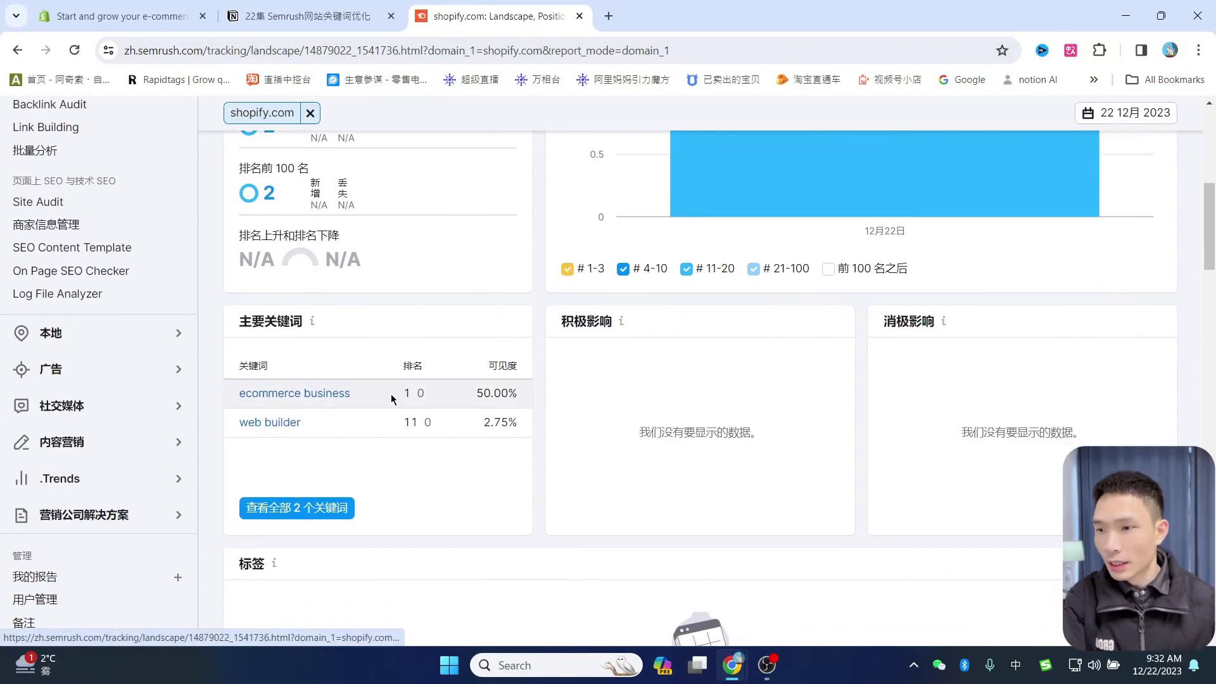
scroll(557, 412, "down", 6)
scroll(438, 397, "up", 14)
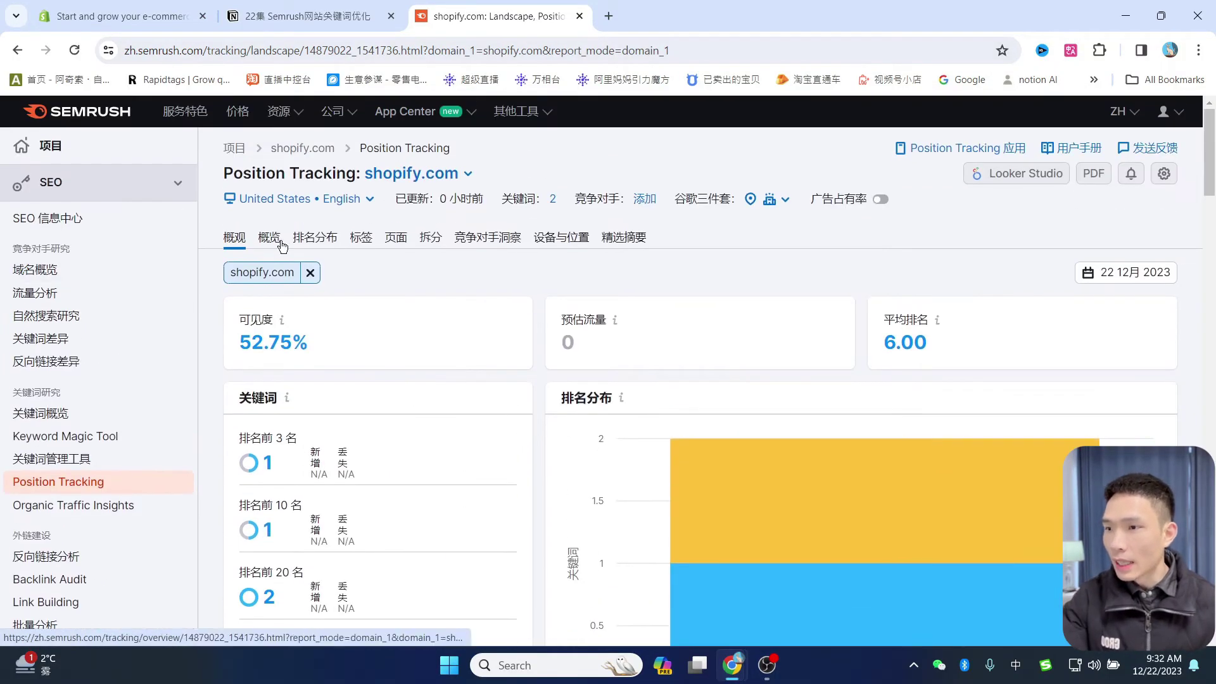
left_click(1135, 116)
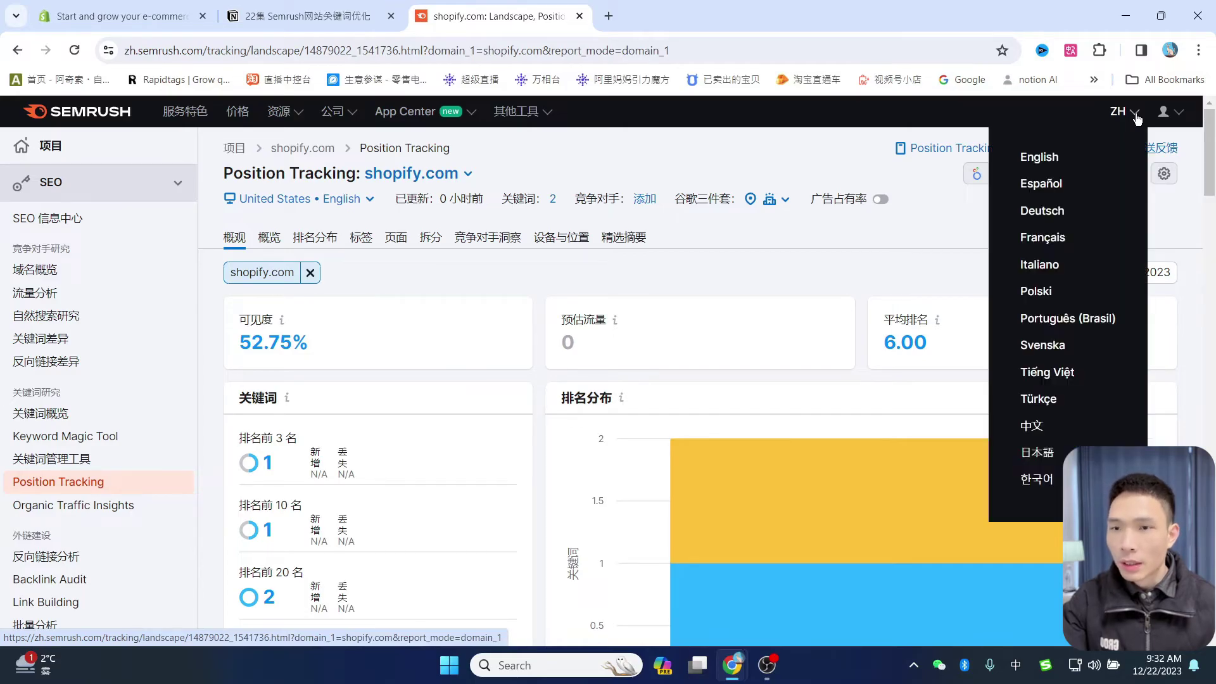
left_click(1053, 163)
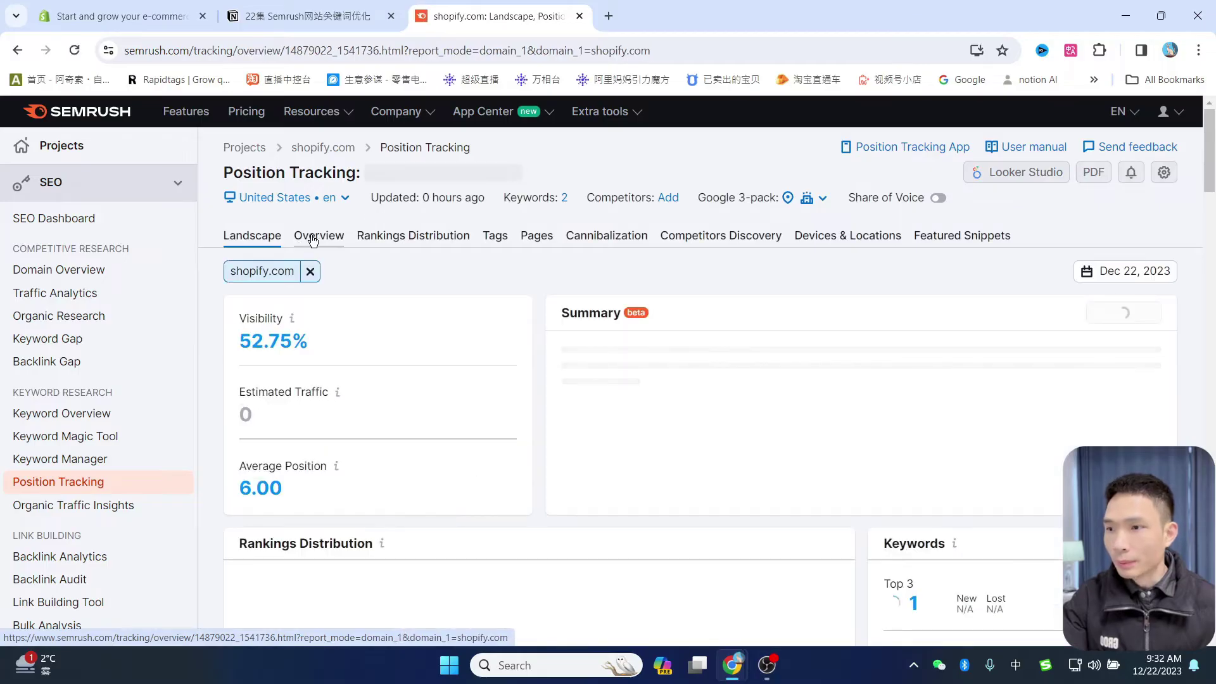
Open the campaign's Overview report and examine its visibility chart and keyword rankings.
left_click(313, 238)
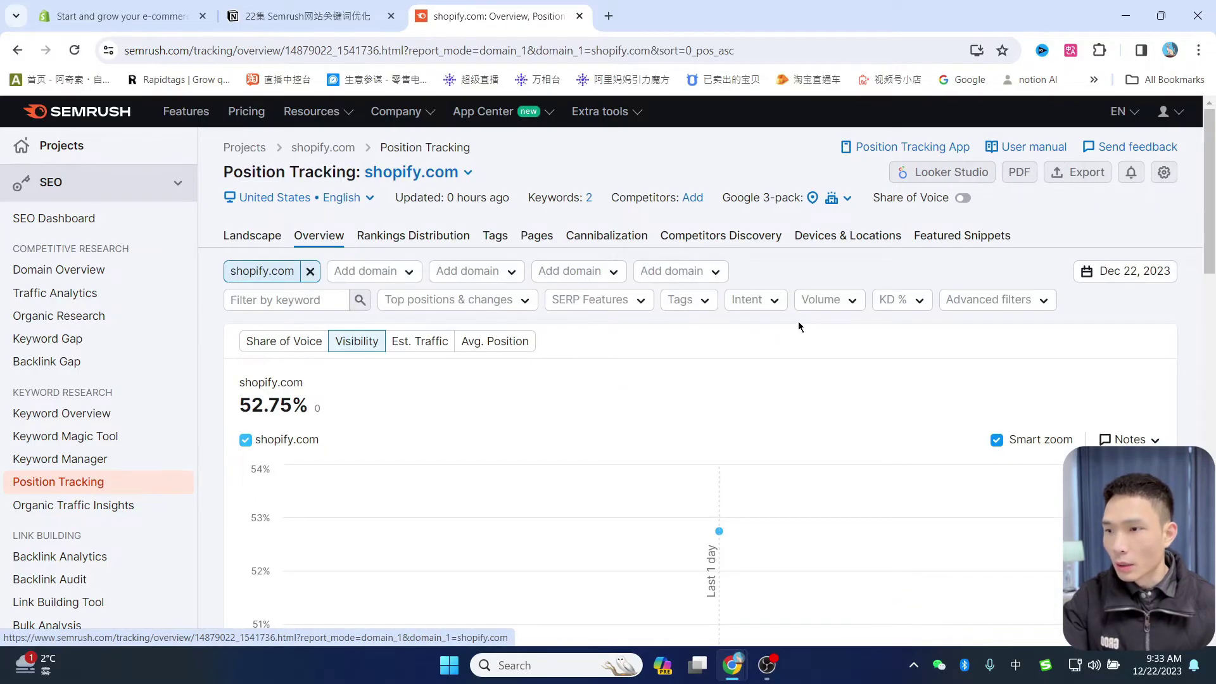
scroll(735, 351, "down", 8)
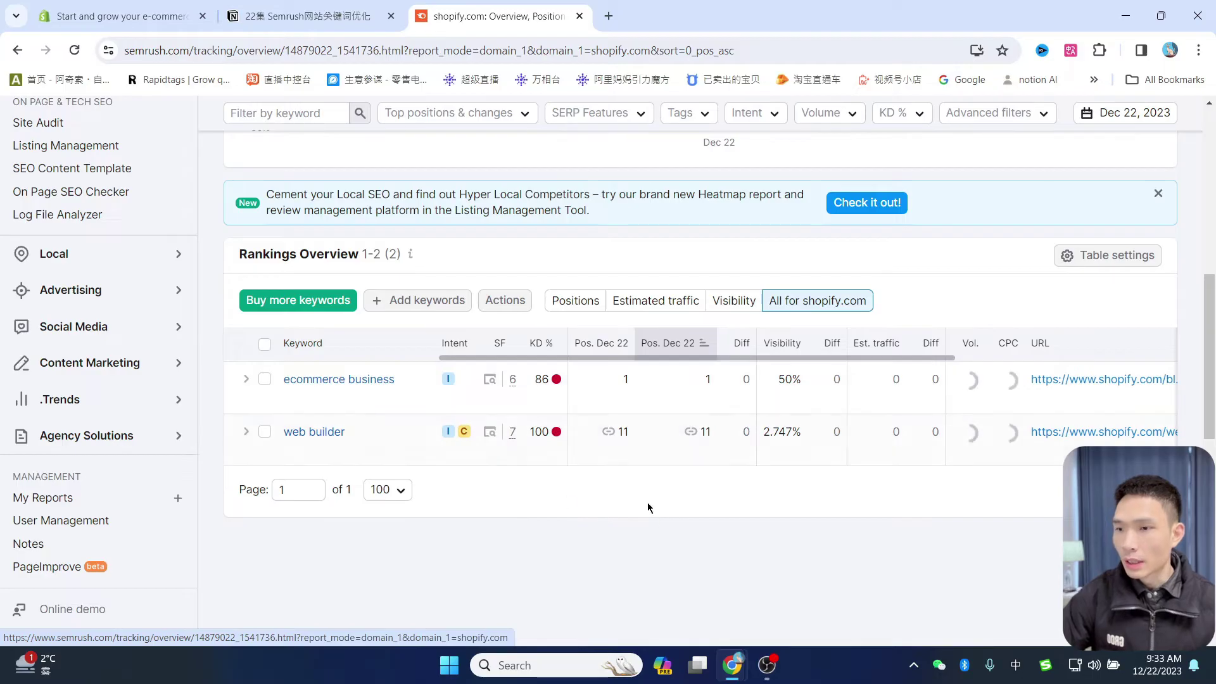
scroll(649, 523, "up", 8)
scroll(822, 407, "down", 2)
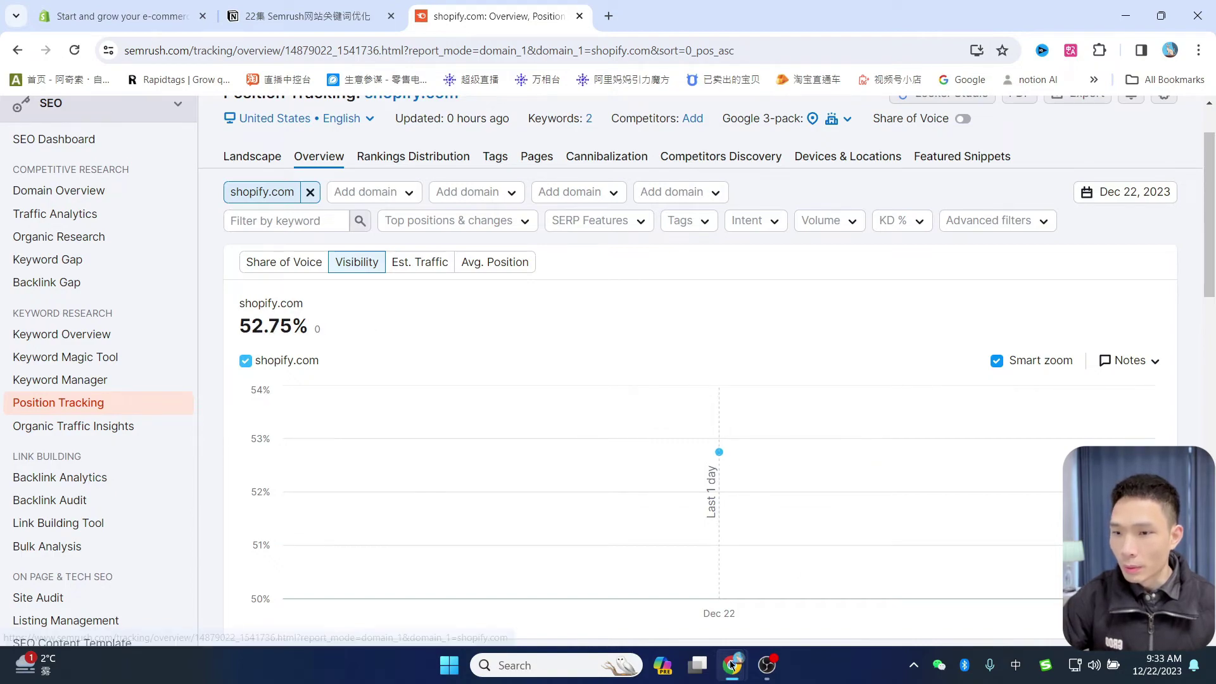
Switch to the incognito Chrome window and read through the ranked pages in the Google search results.
mouse_move(732, 664)
left_click(817, 573)
scroll(412, 368, "up", 4)
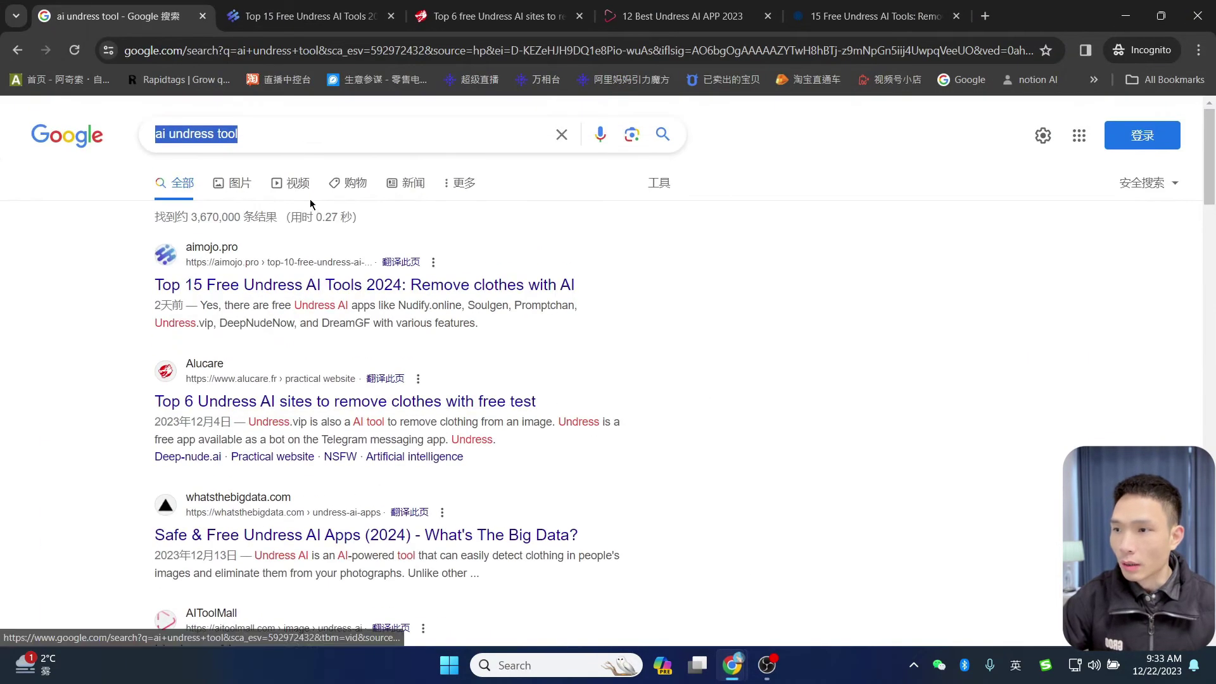
scroll(461, 271, "down", 4)
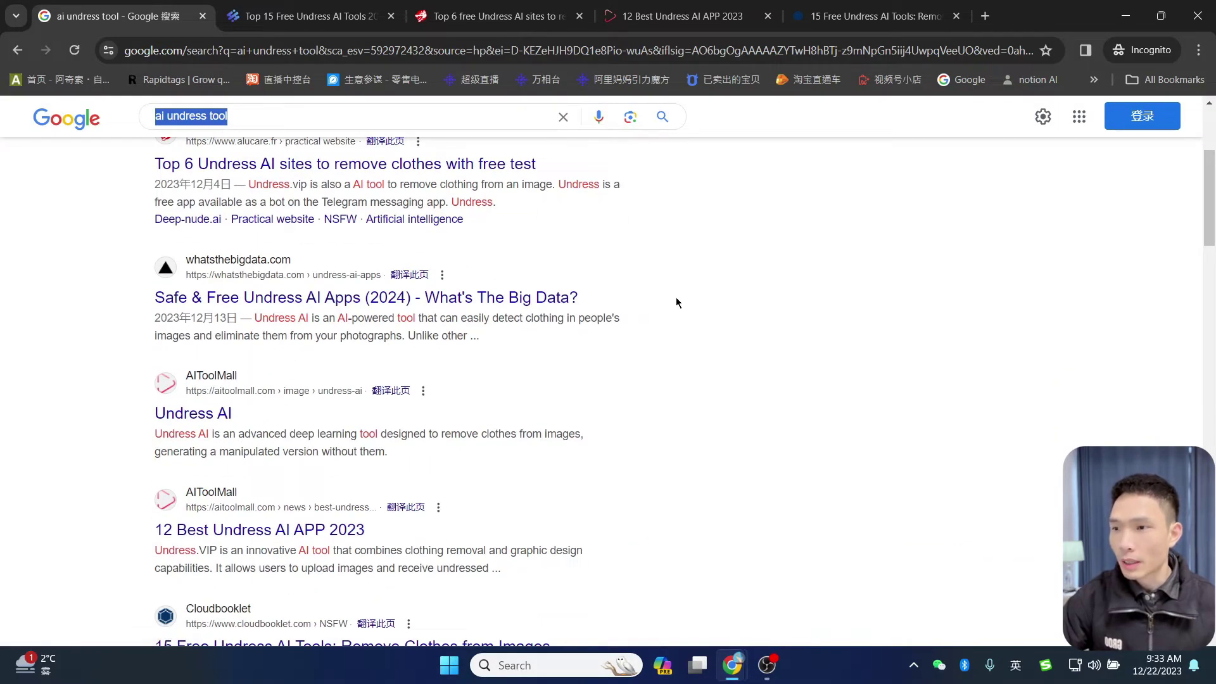
scroll(675, 298, "down", 1)
scroll(523, 300, "up", 10)
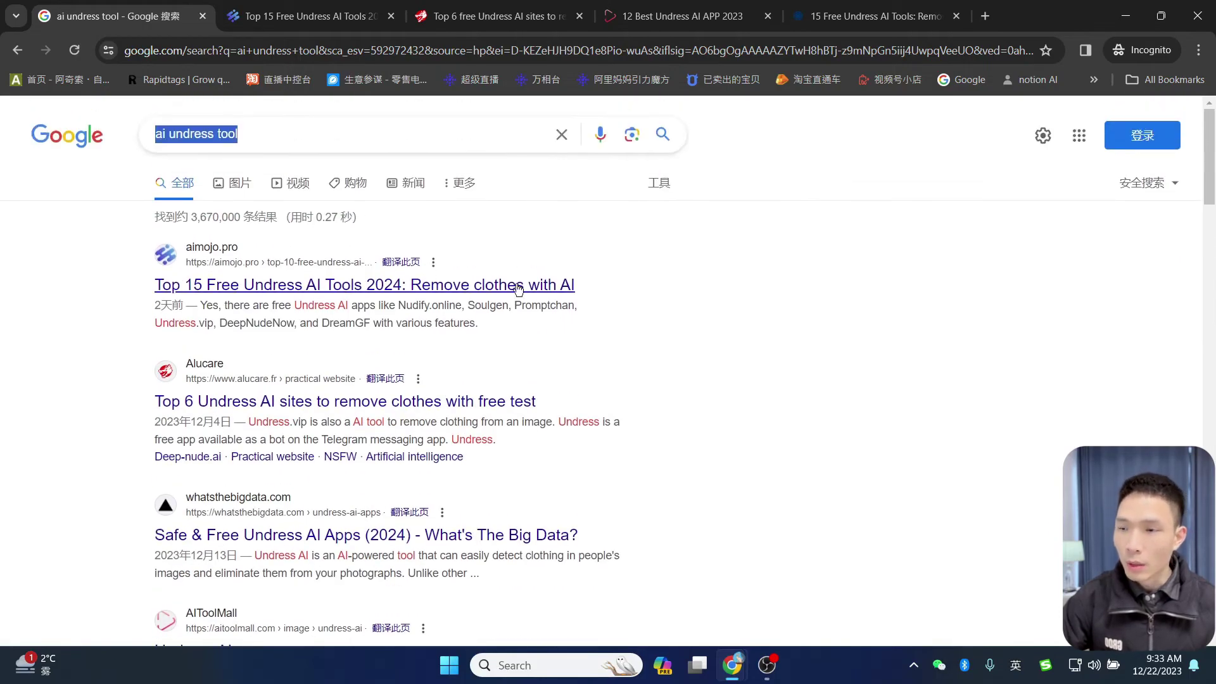
scroll(631, 304, "down", 5)
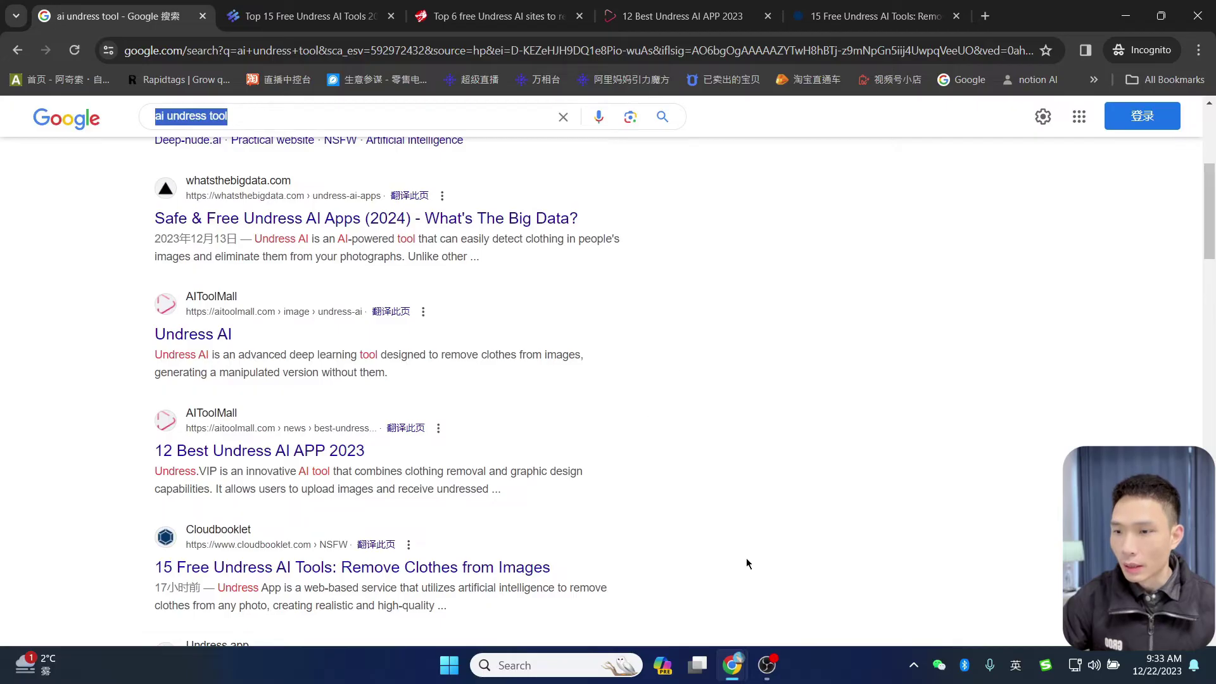
Compare the visibility chart in the Semrush window with the order of the Google results in the incognito window.
mouse_move(731, 664)
left_click(668, 626)
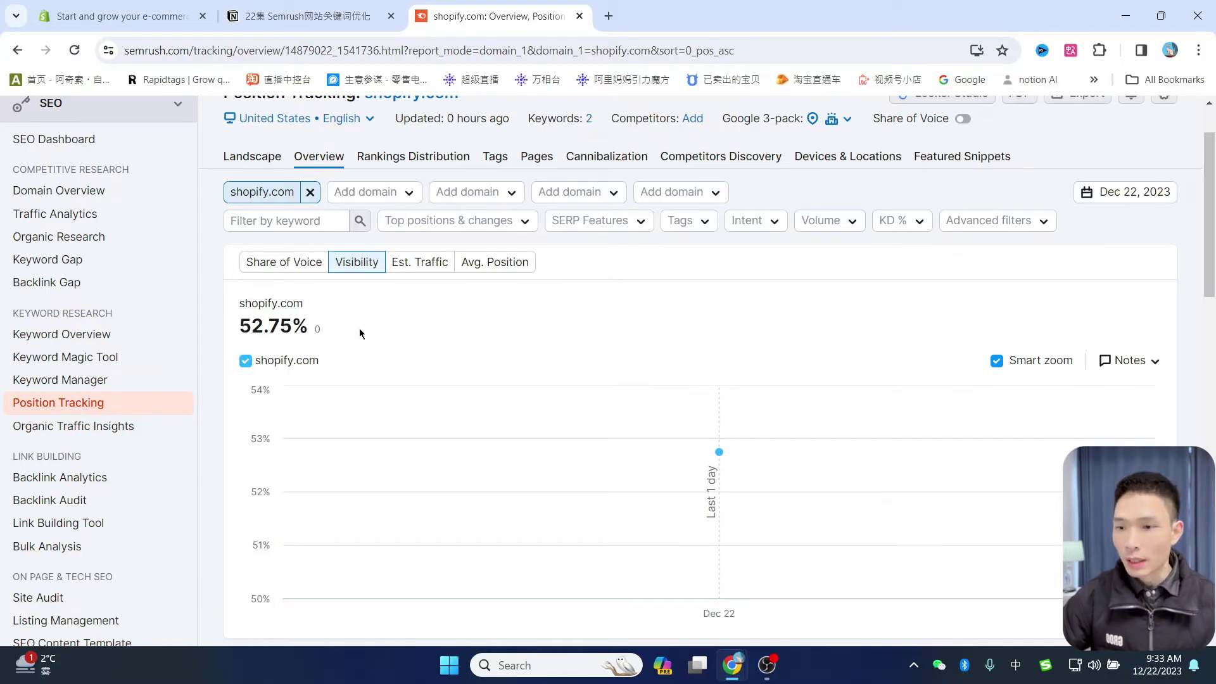
mouse_move(731, 664)
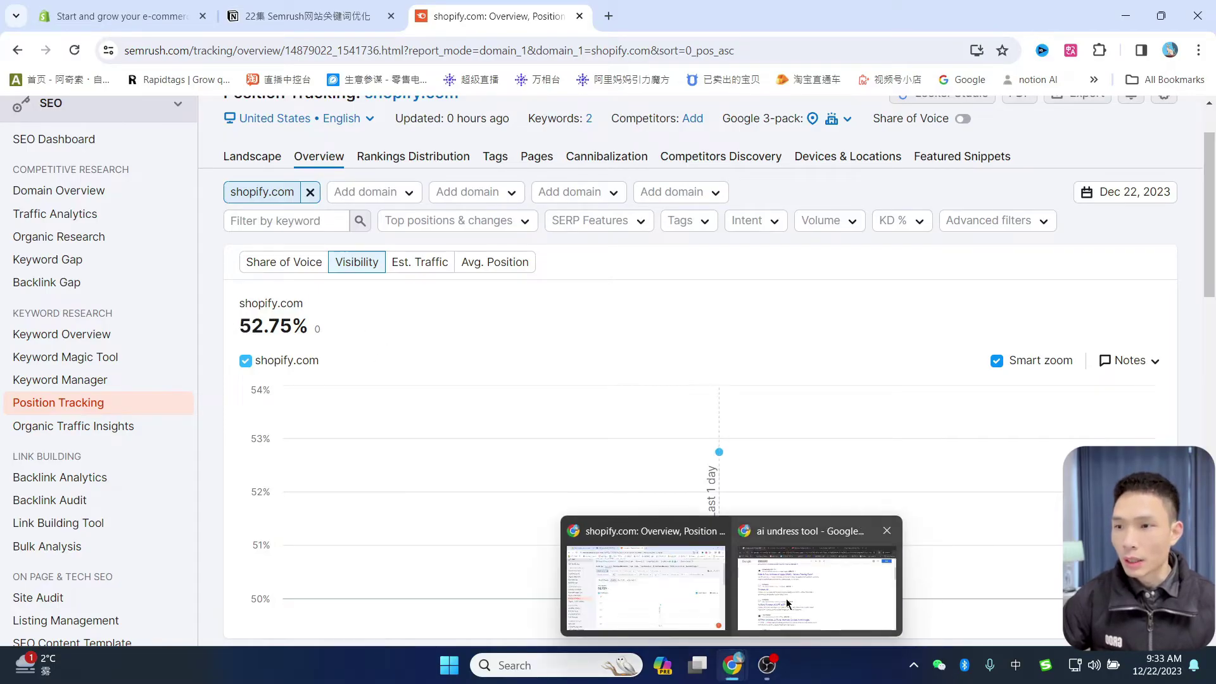
left_click(814, 573)
scroll(563, 347, "up", 4)
scroll(784, 274, "down", 3)
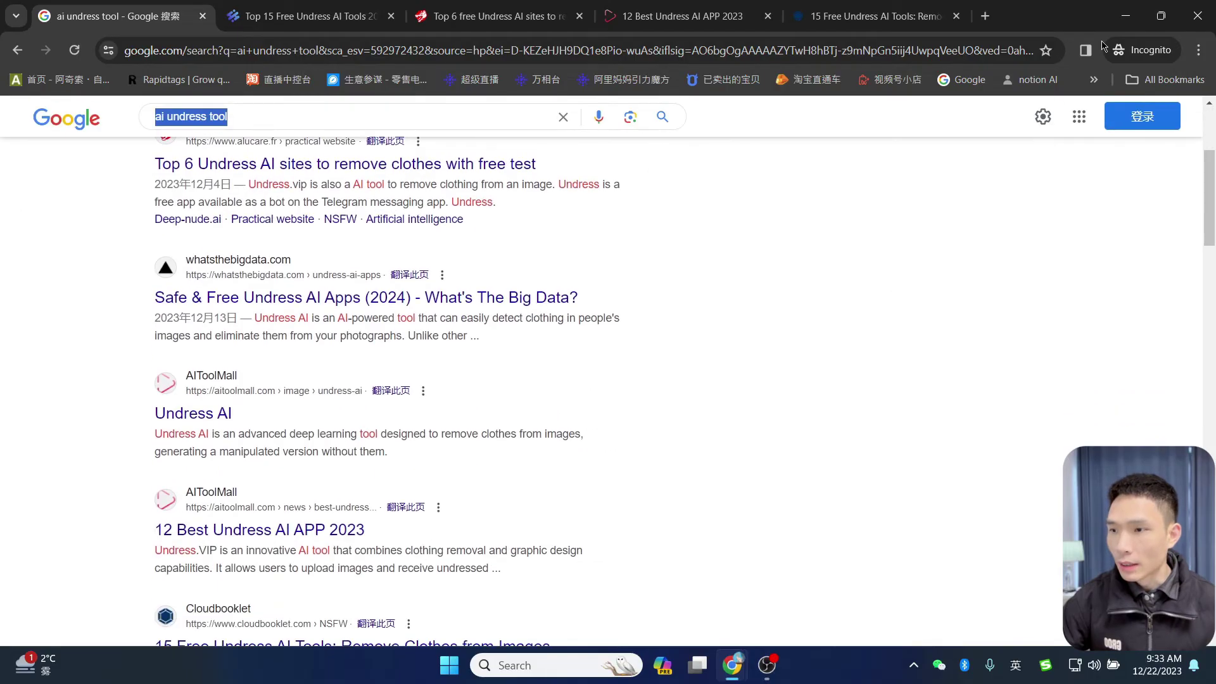
Return to the Semrush window and examine the position and visibility of both tracked keywords in the Rankings Overview.
scroll(610, 358, "down", 3)
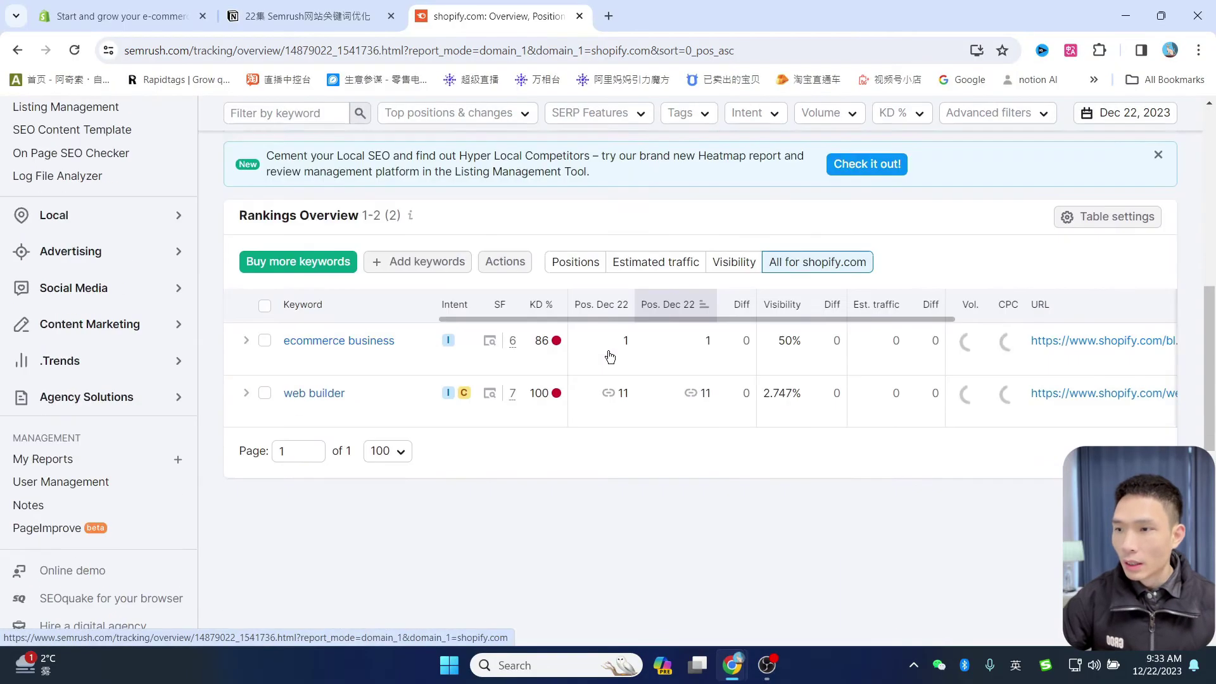
scroll(610, 358, "down", 1)
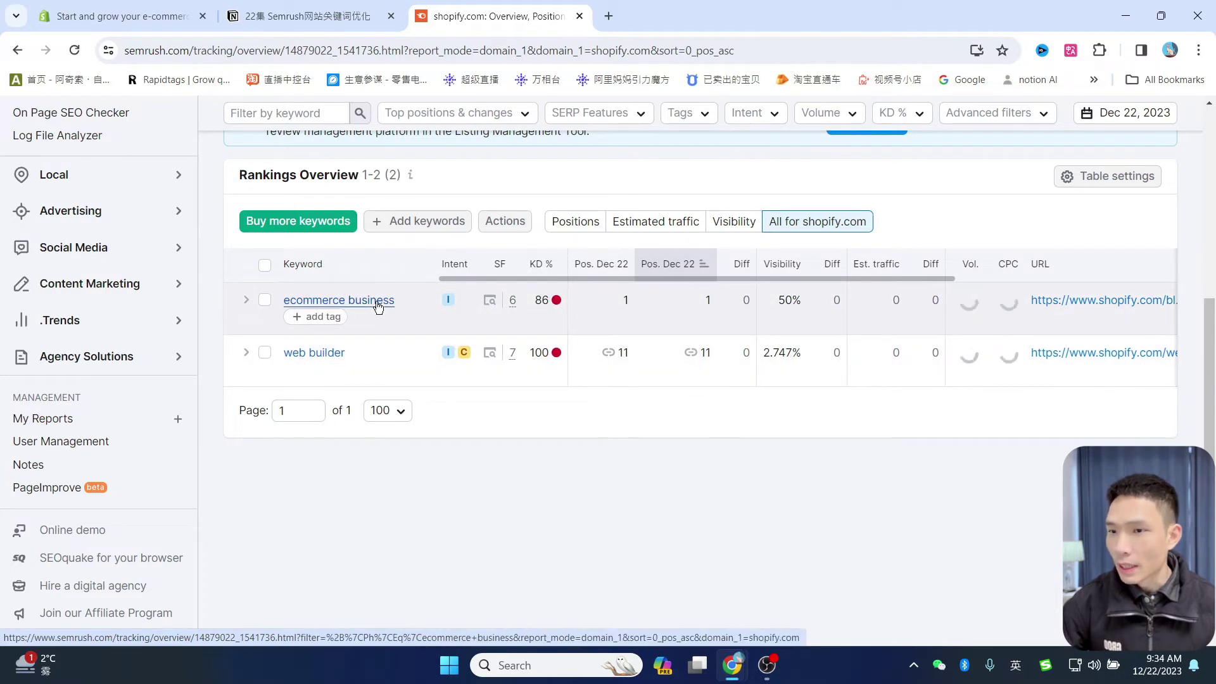
scroll(691, 376, "up", 1)
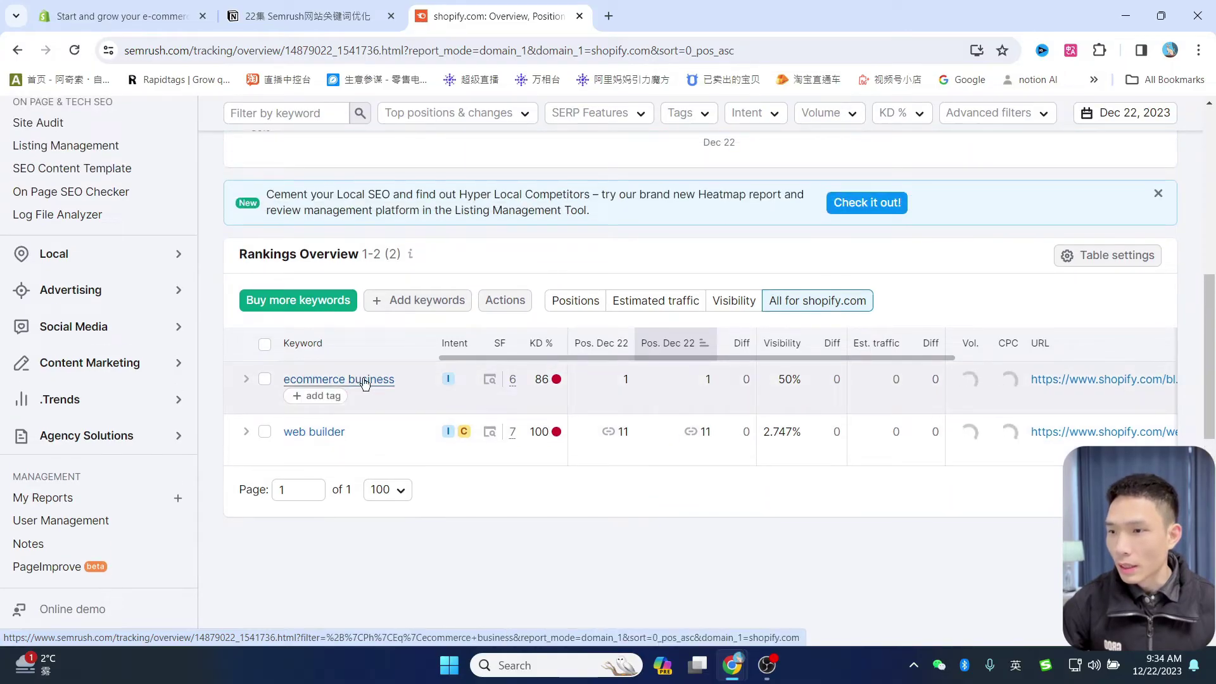
mouse_move(624, 442)
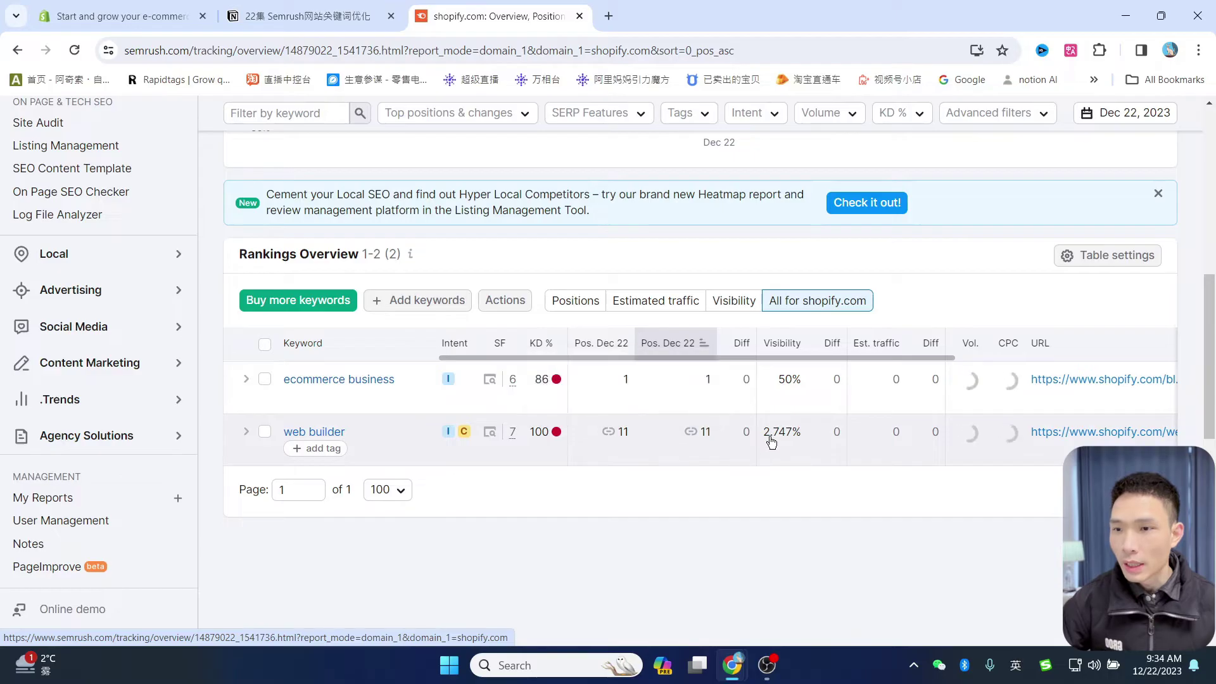
Open the Competitors Discovery report and examine the Competition Map with its list of competitor domains.
scroll(654, 276, "up", 8)
left_click(721, 238)
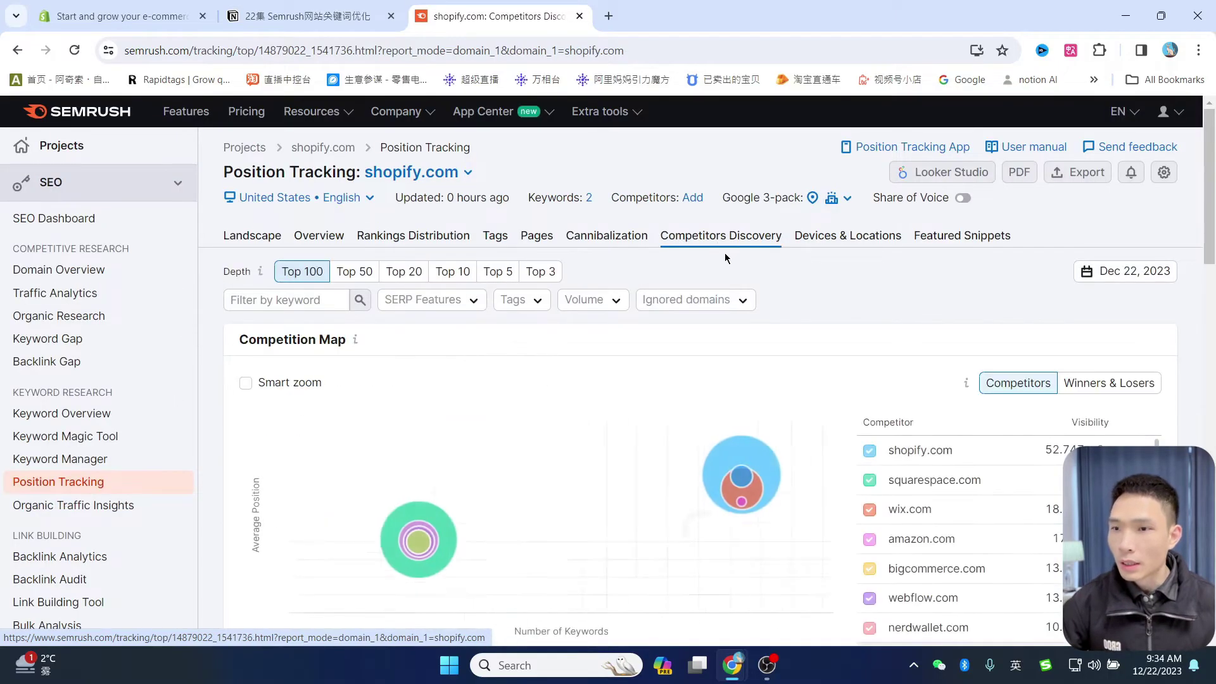
scroll(1155, 334, "down", 1)
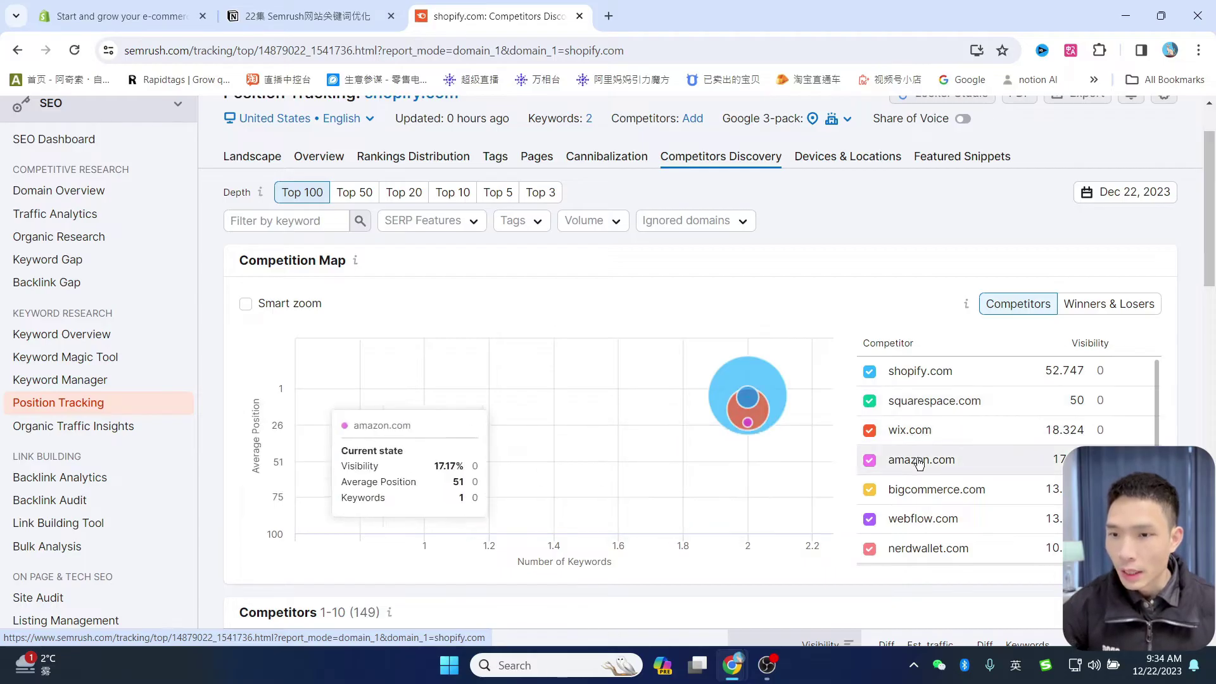
scroll(1016, 414, "down", 5)
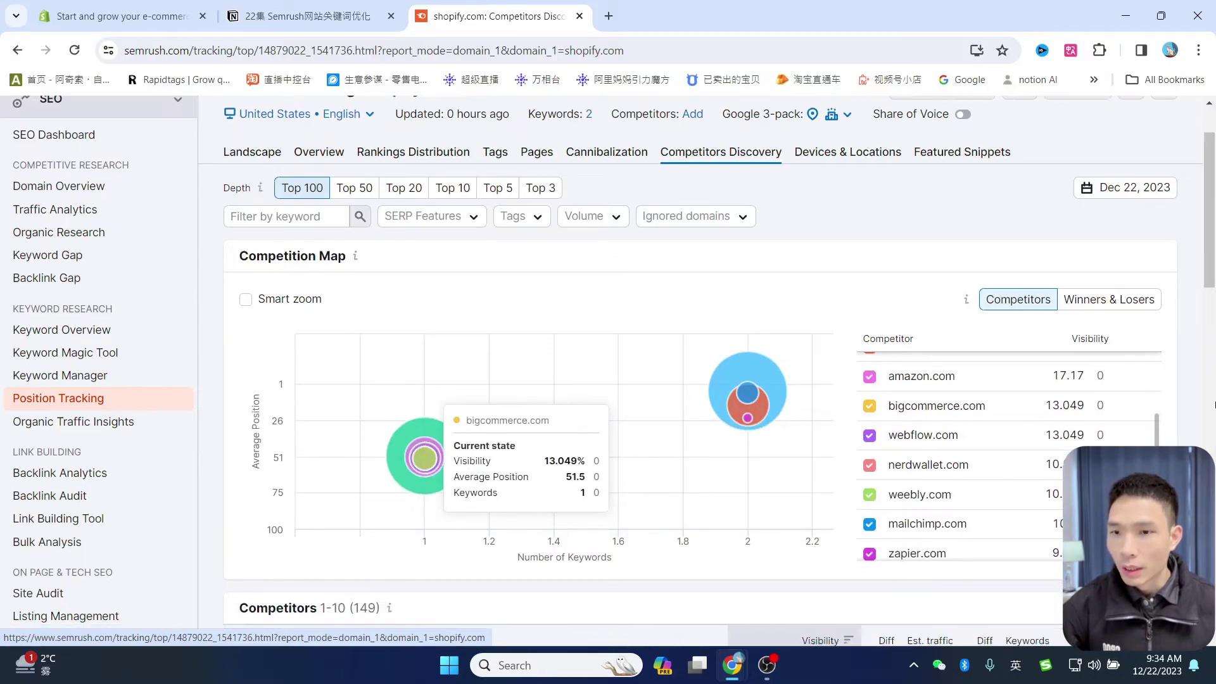
scroll(1054, 364, "up", 5)
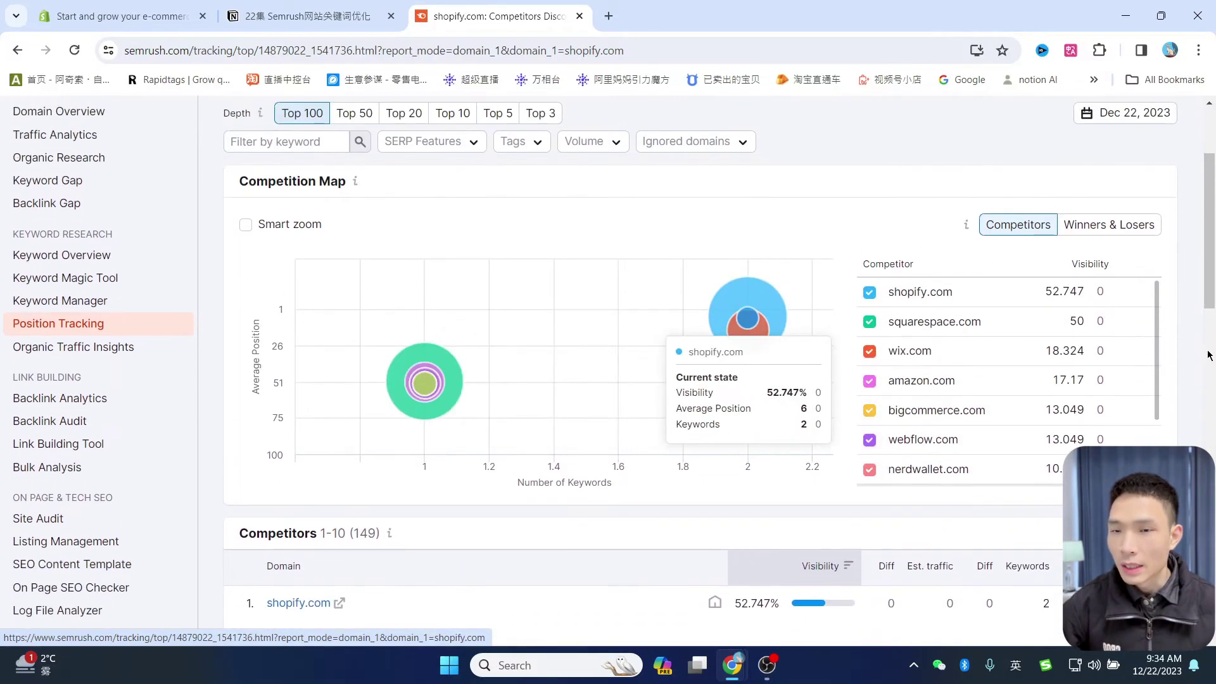
Review the Competitors table's visibility, keywords and average position columns, and compare them with the Competition Map.
scroll(1196, 388, "down", 5)
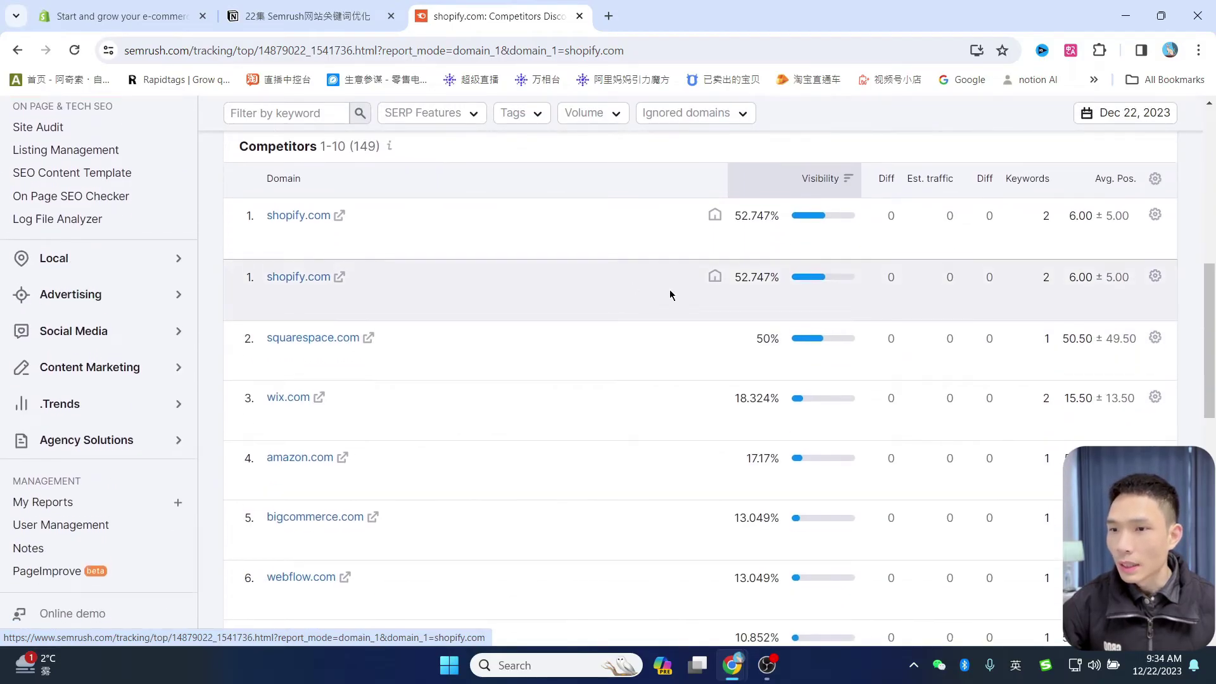
scroll(868, 357, "up", 2)
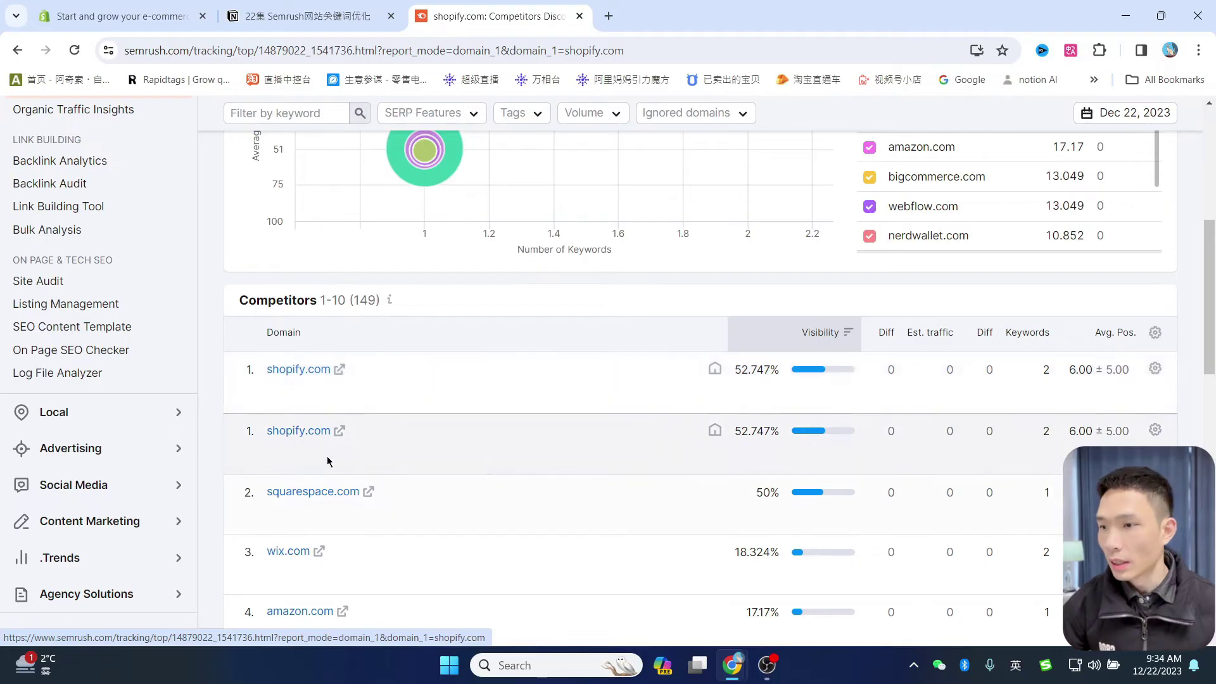
scroll(420, 462, "down", 1)
scroll(692, 453, "down", 1)
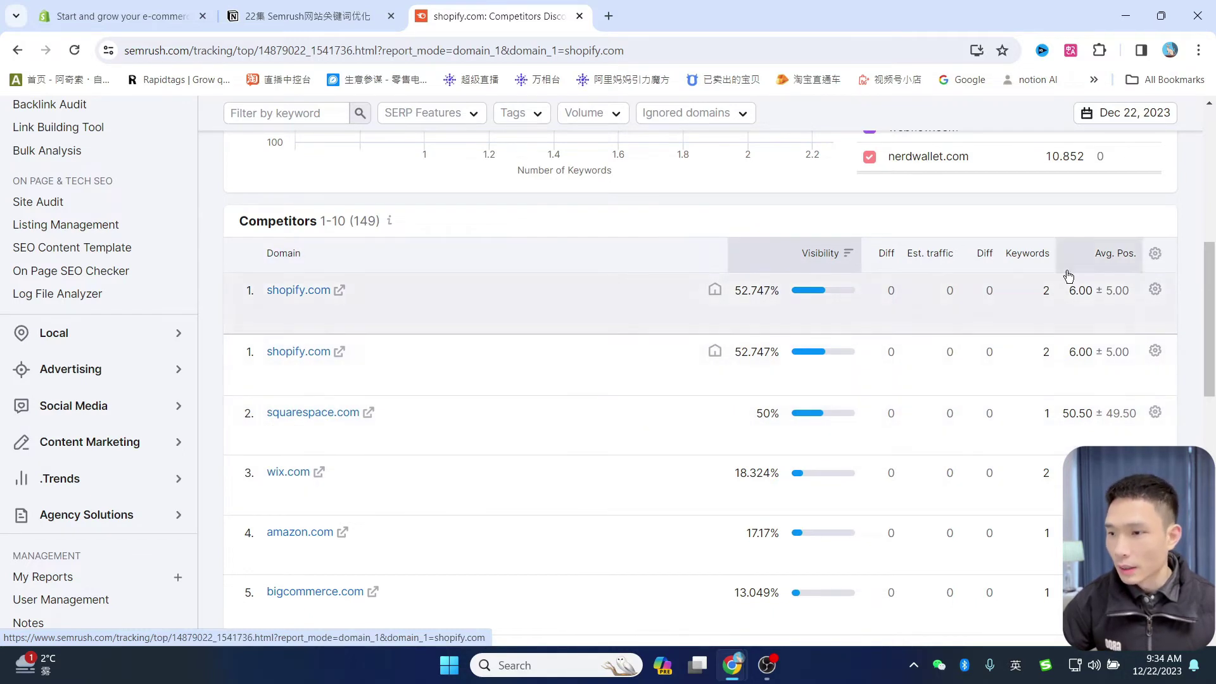
scroll(1069, 276, "up", 6)
scroll(921, 343, "down", 1)
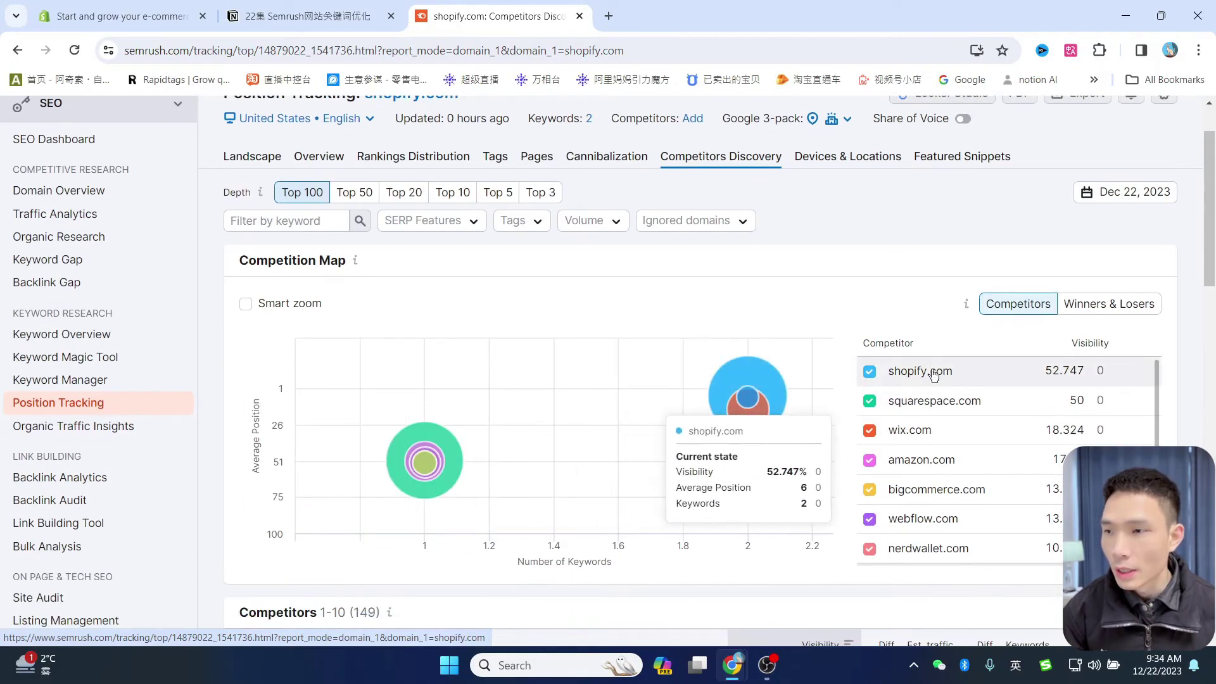
Re-examine shopify.com's entry in the Competition Map and its visibility alongside the other competitor domains.
scroll(894, 362, "up", 1)
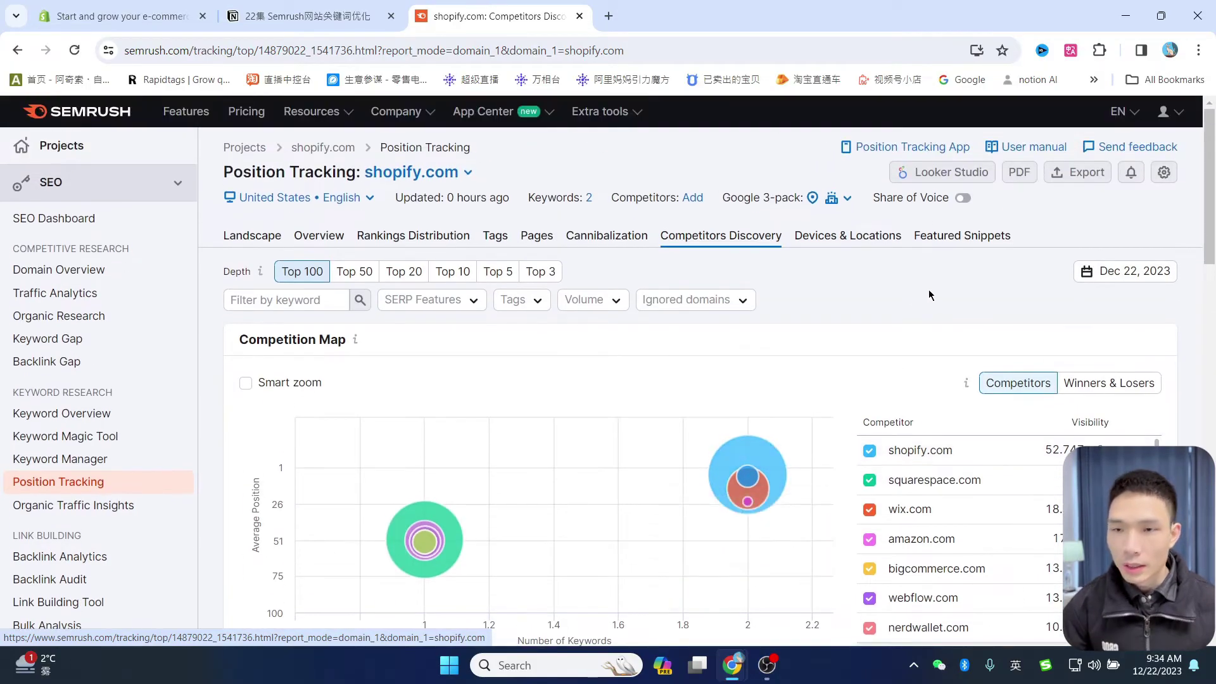
scroll(808, 334, "down", 1)
scroll(808, 334, "up", 1)
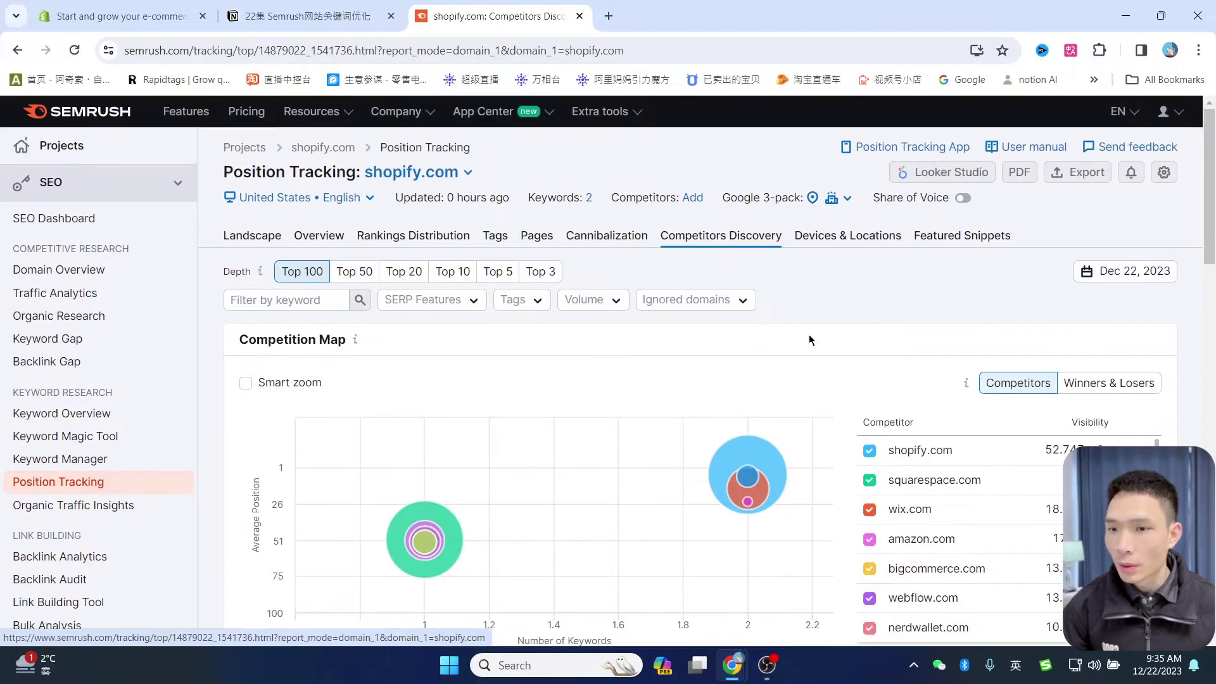
scroll(977, 326, "down", 2)
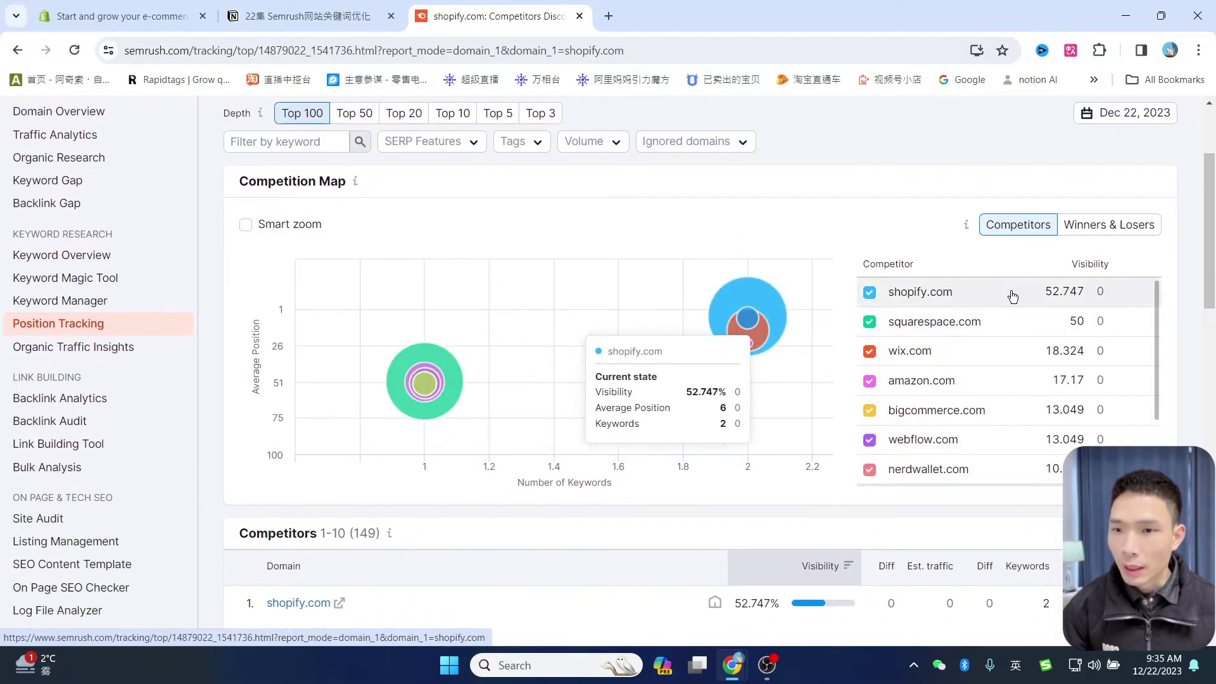
scroll(1208, 383, "down", 2)
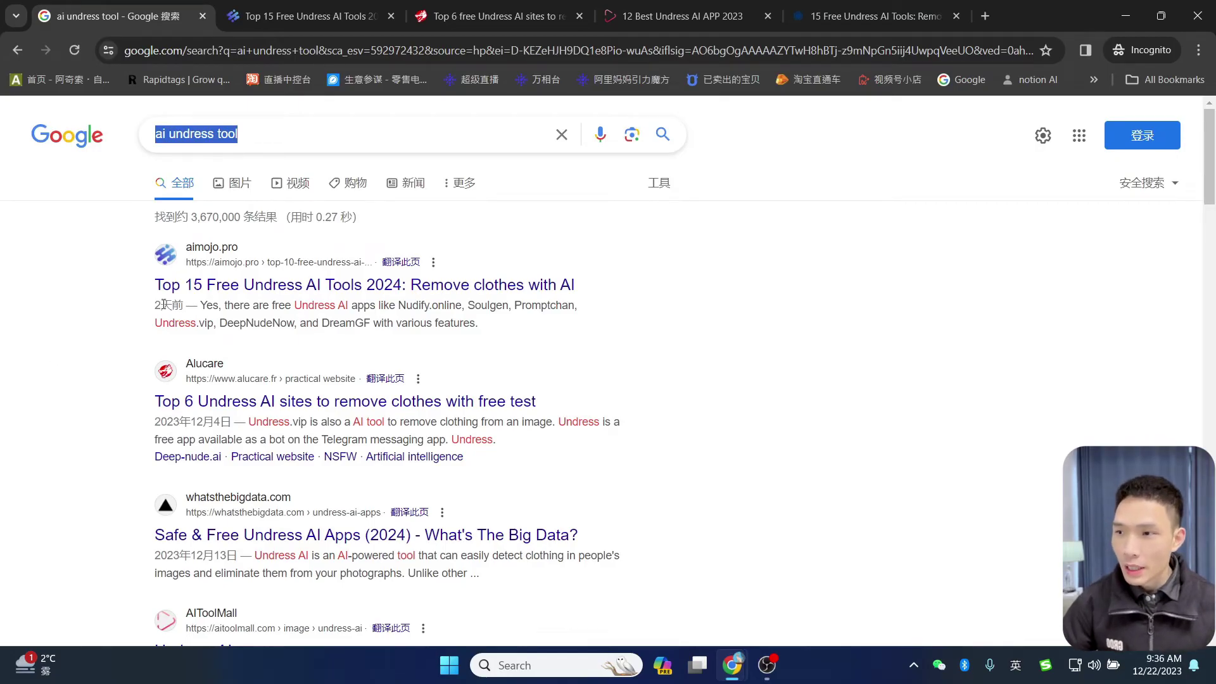
Review the order of the first-page Google results in the incognito window, from the first listing to the last.
scroll(242, 350, "down", 12)
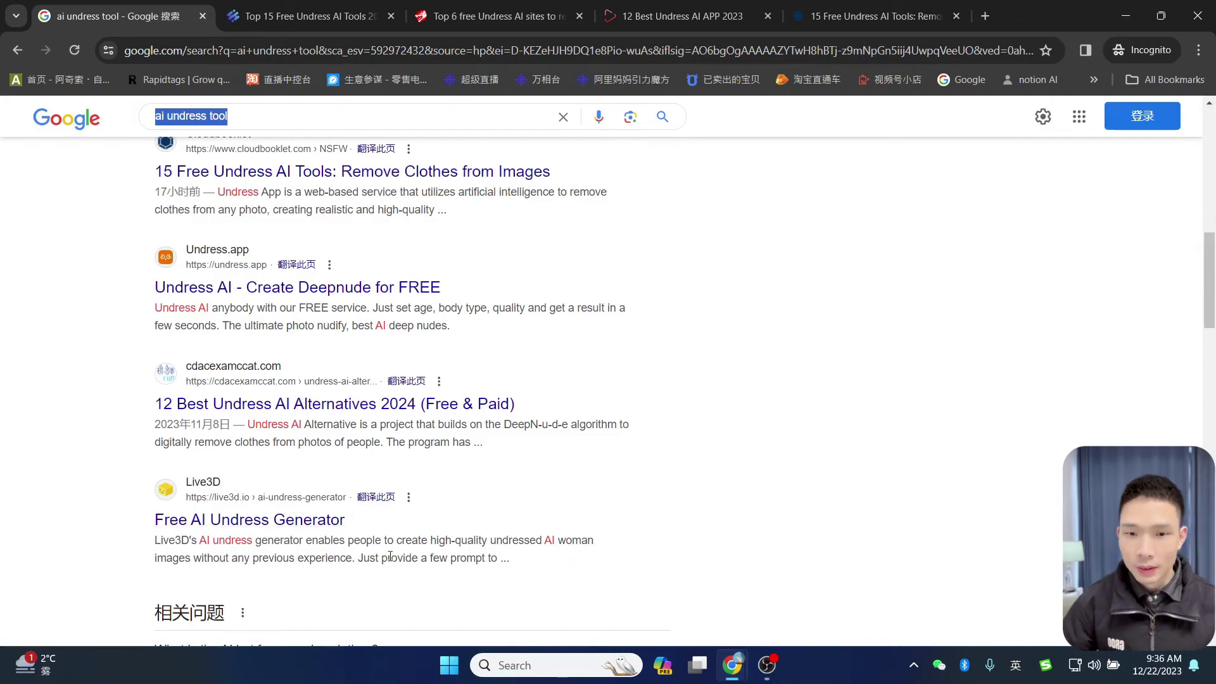
scroll(390, 555, "up", 12)
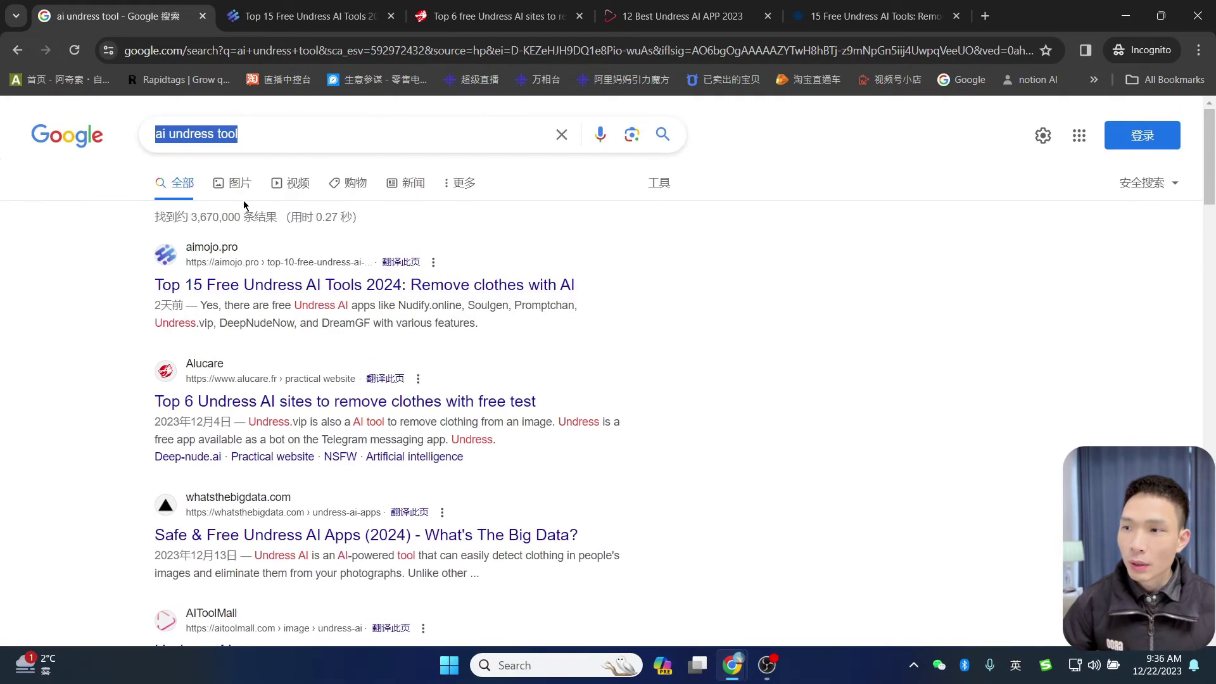
scroll(507, 361, "down", 1)
scroll(488, 401, "up", 1)
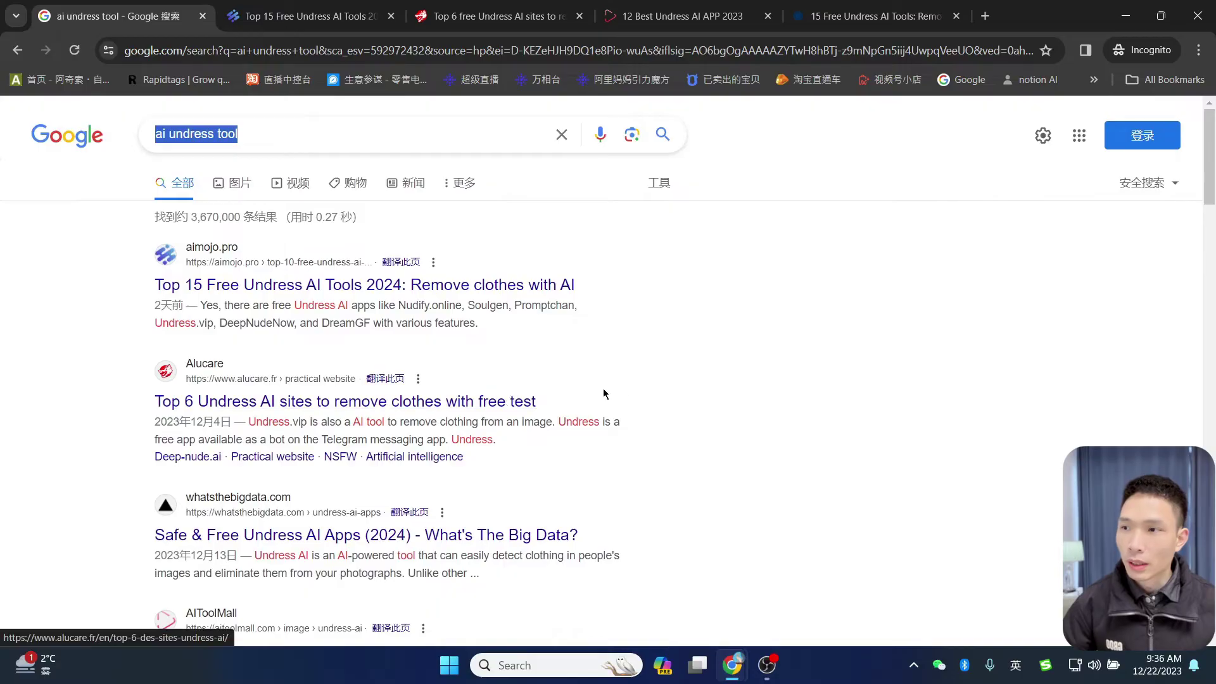
scroll(633, 355, "down", 12)
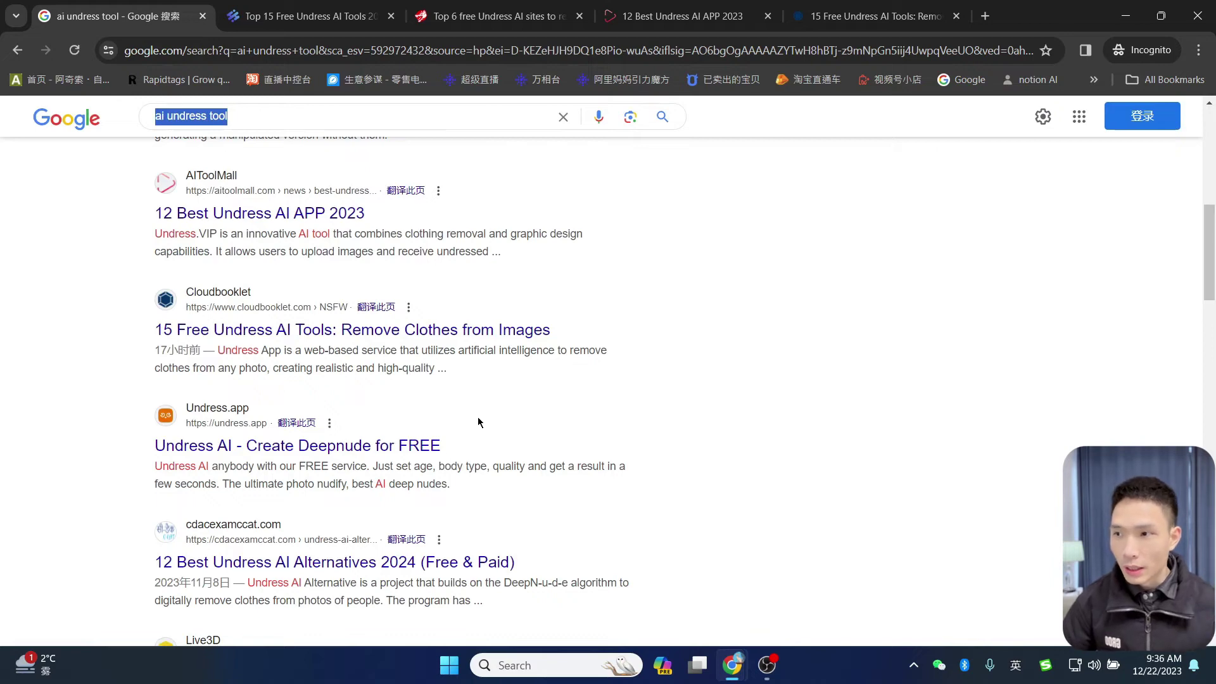
scroll(478, 422, "up", 7)
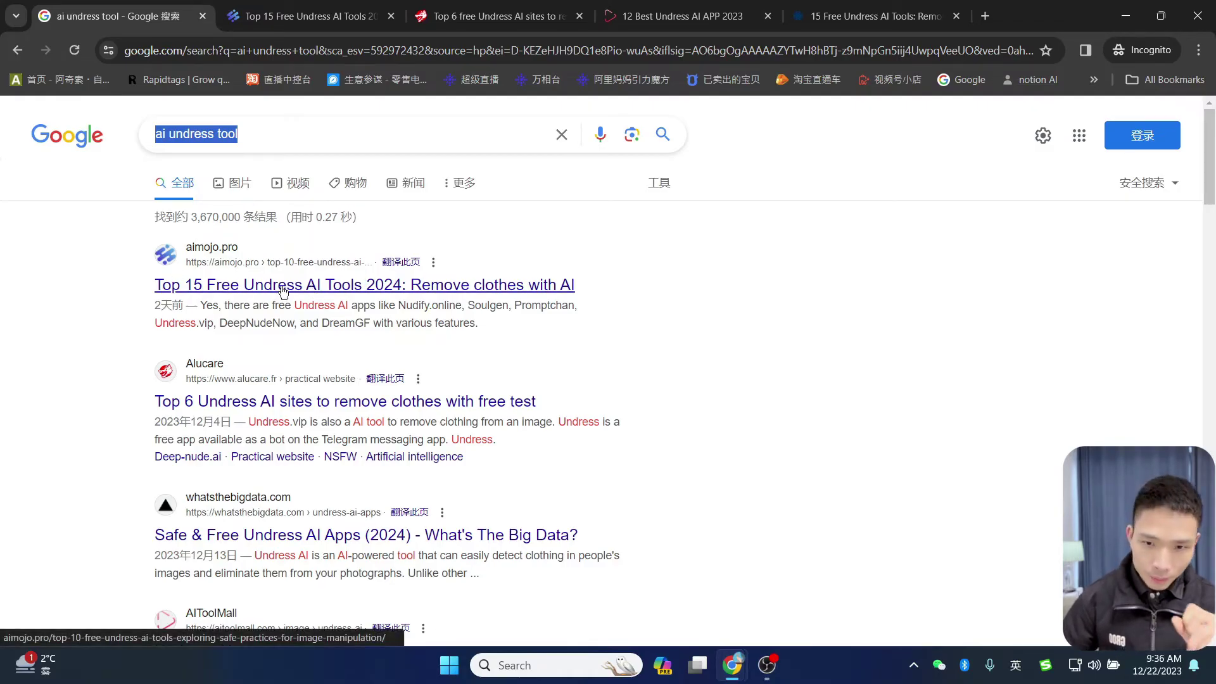
scroll(254, 342, "down", 10)
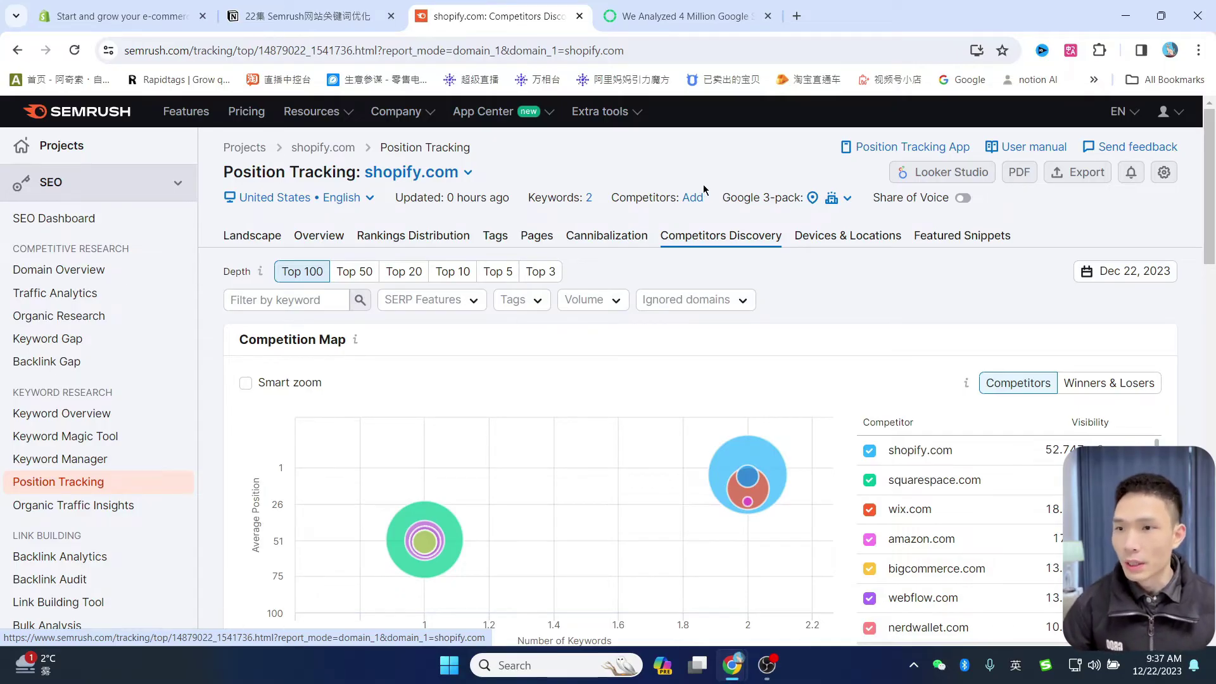
Switch to the Backlinko article and examine the Google Organic CTR Breakdown By Position chart for positions 1 to 10.
left_click(664, 28)
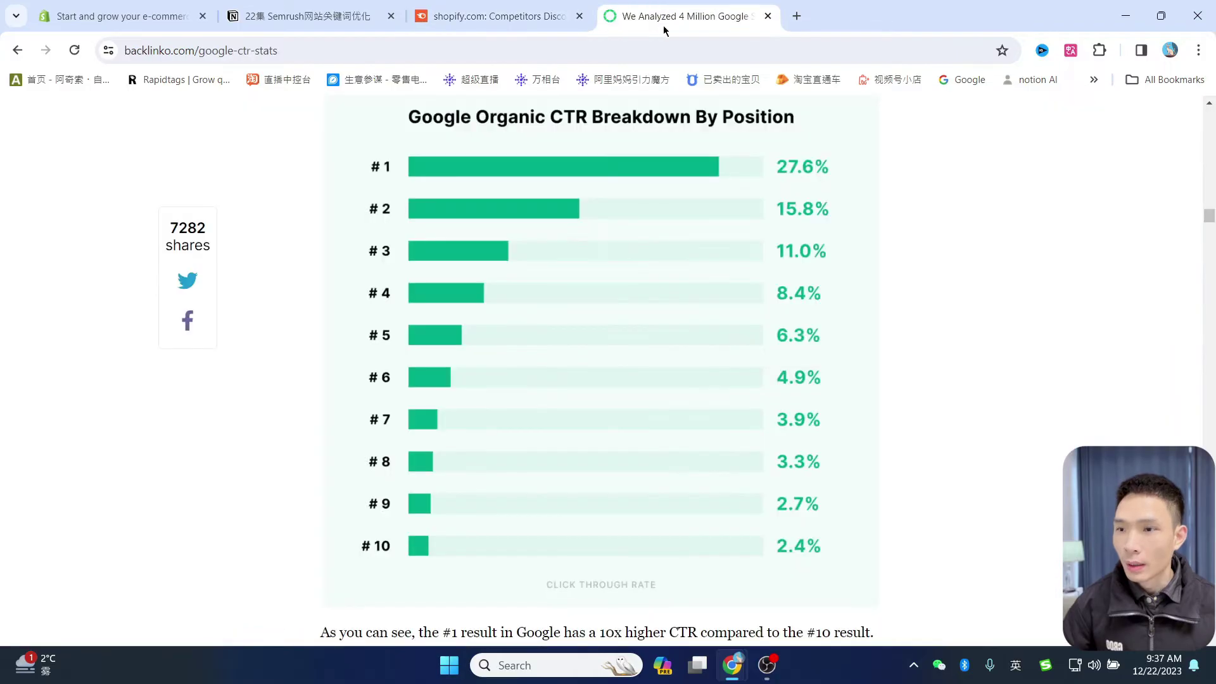
scroll(839, 208, "up", 1)
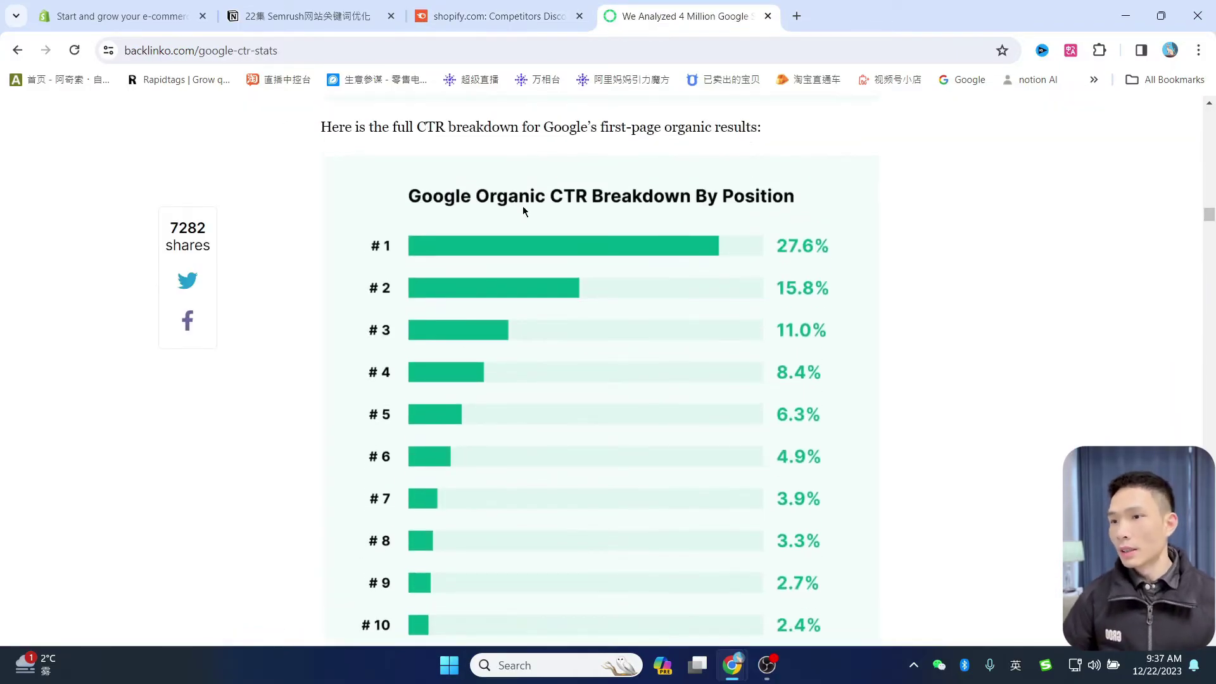
scroll(524, 207, "down", 1)
scroll(514, 196, "up", 1)
scroll(515, 190, "down", 1)
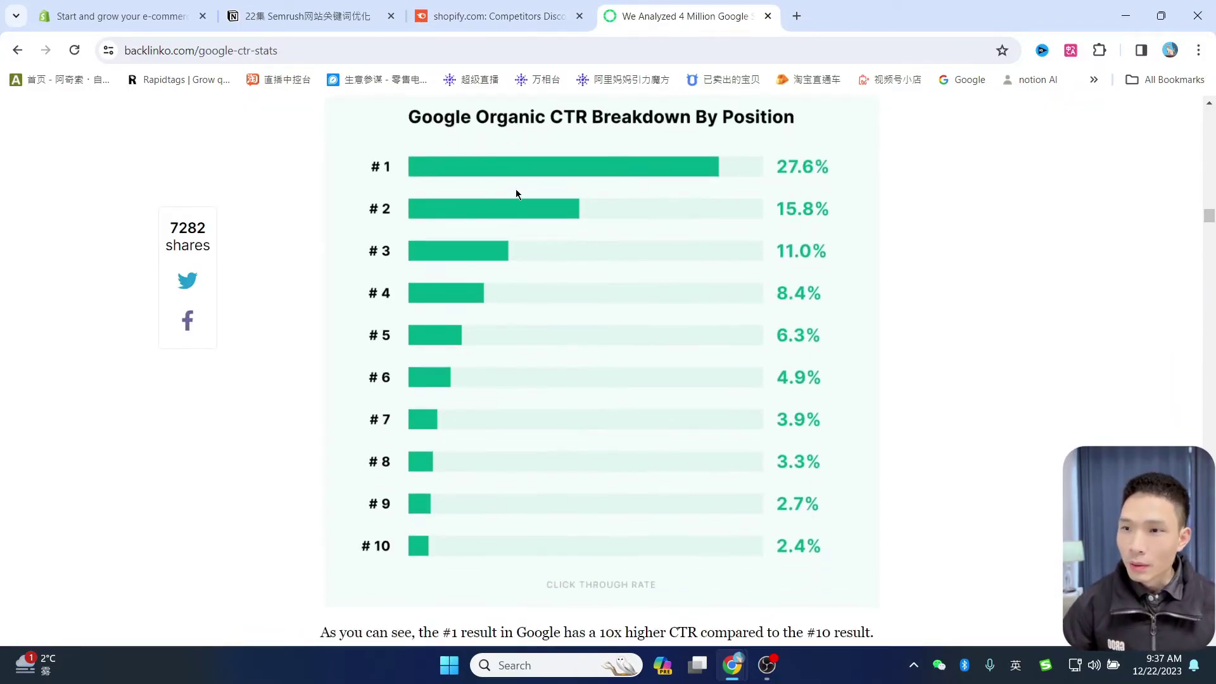
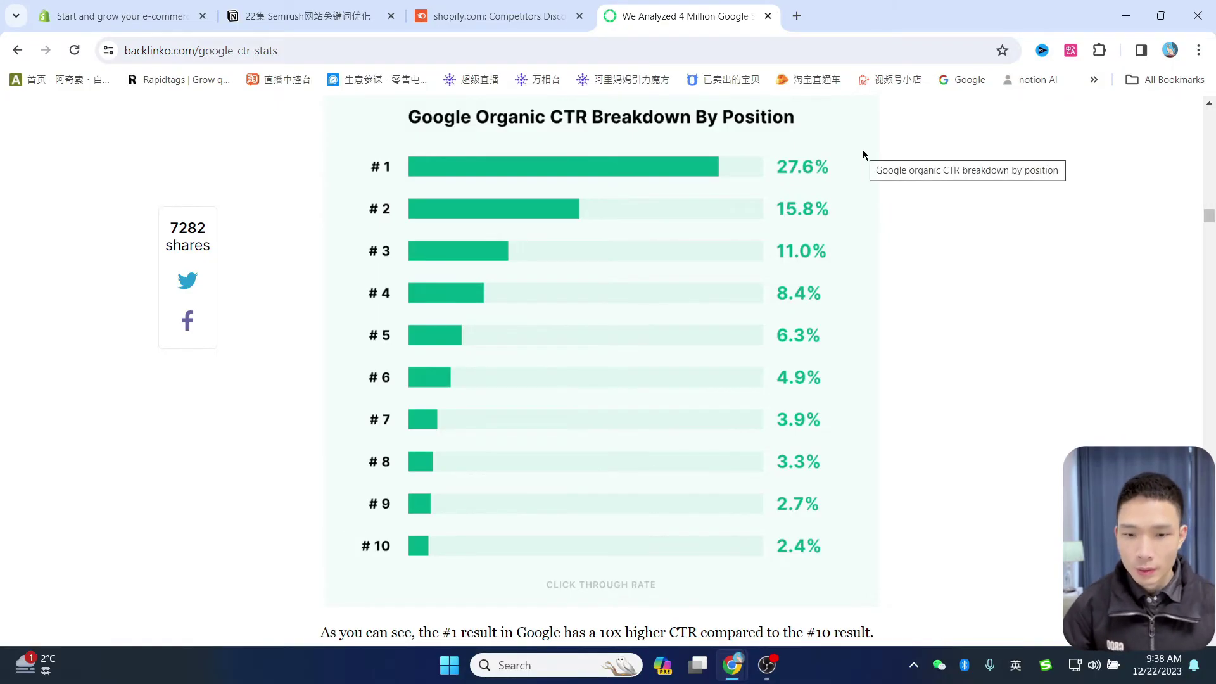
key("ctrl+shift+Tab")
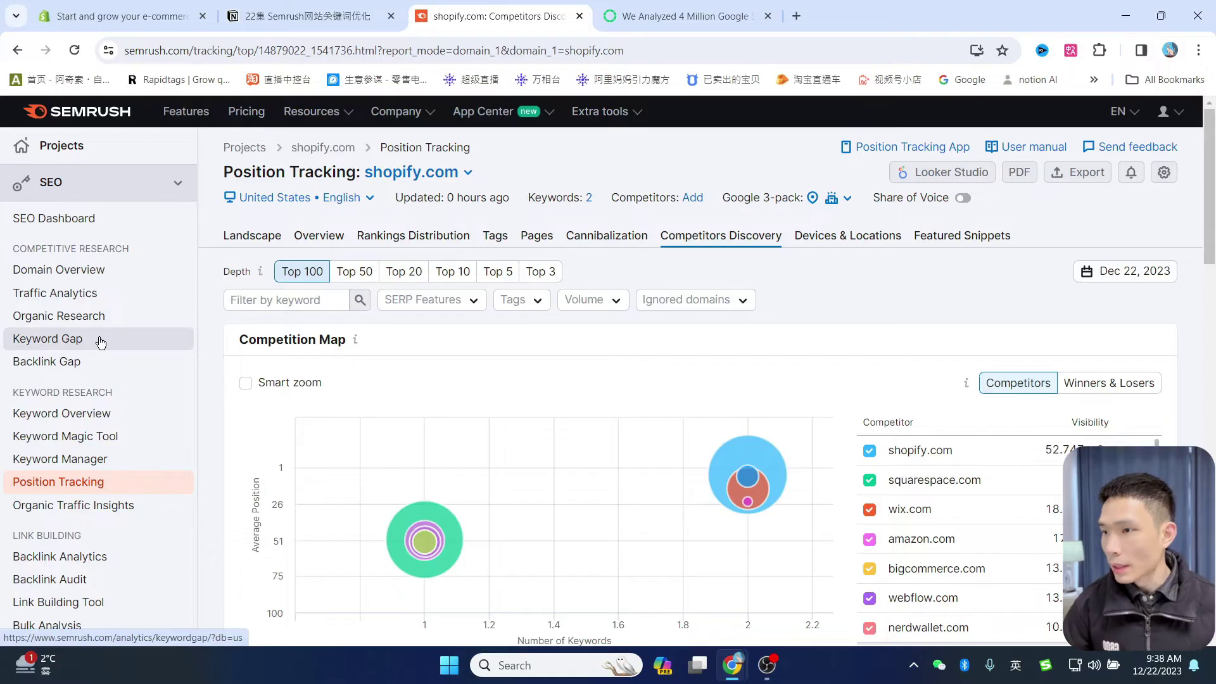
scroll(99, 342, "down", 1)
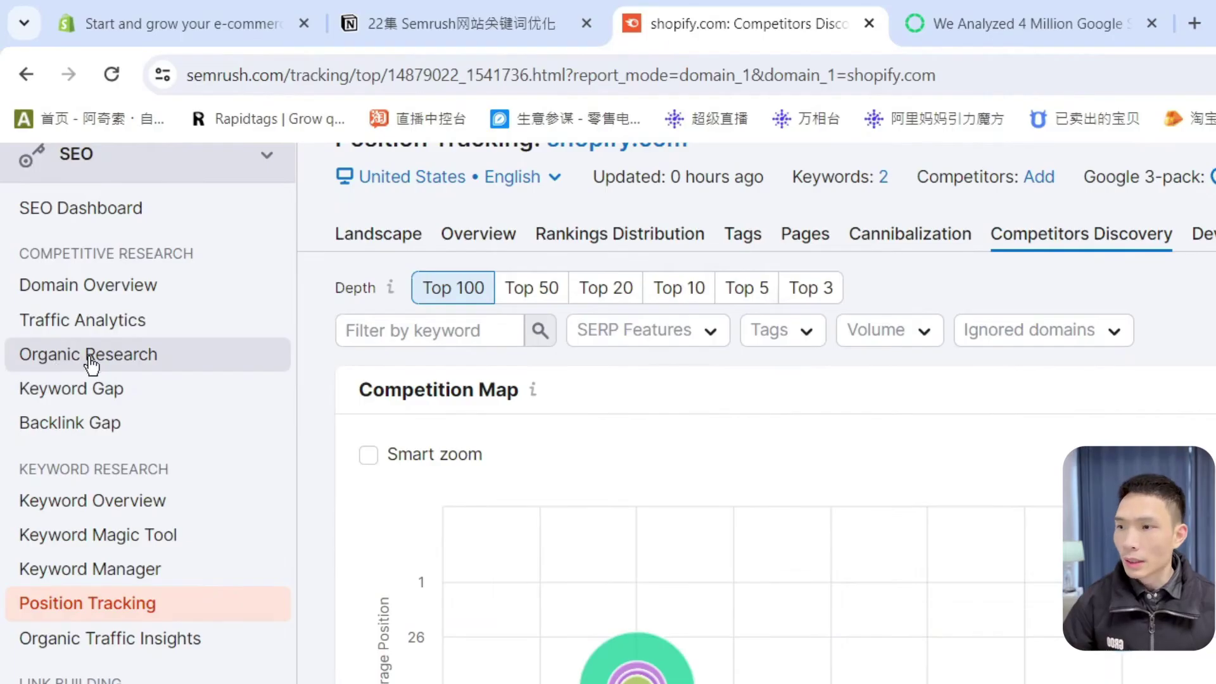
left_click(90, 358)
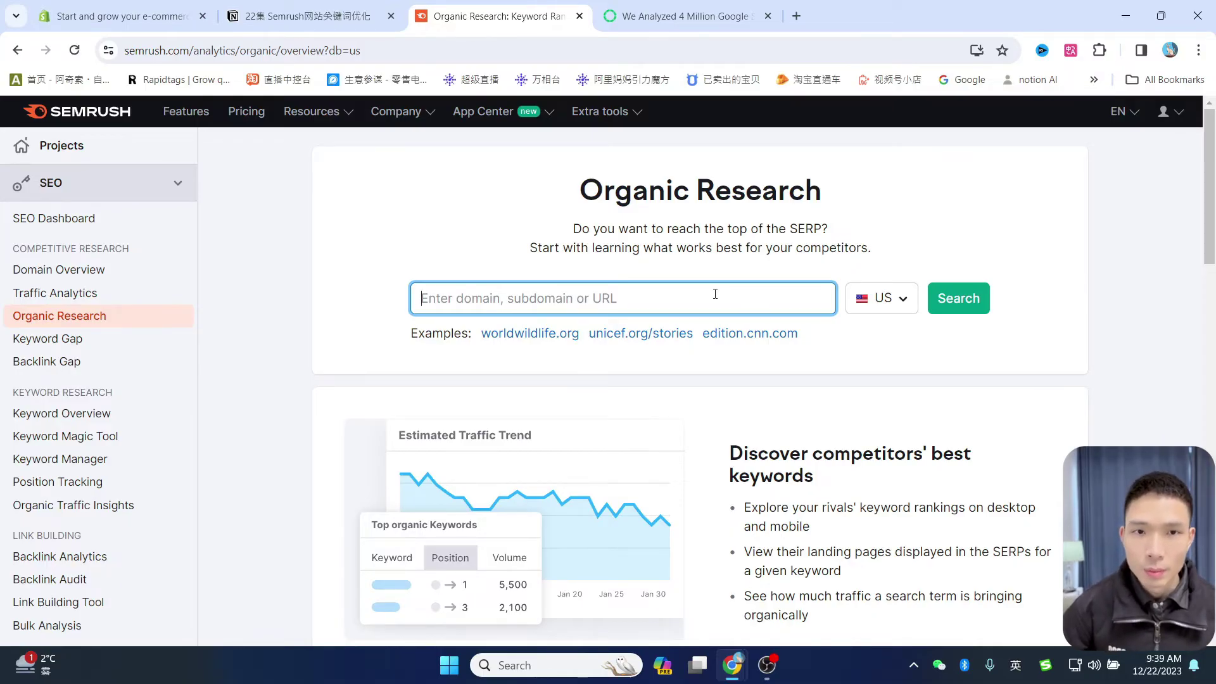
key("ctrl+t")
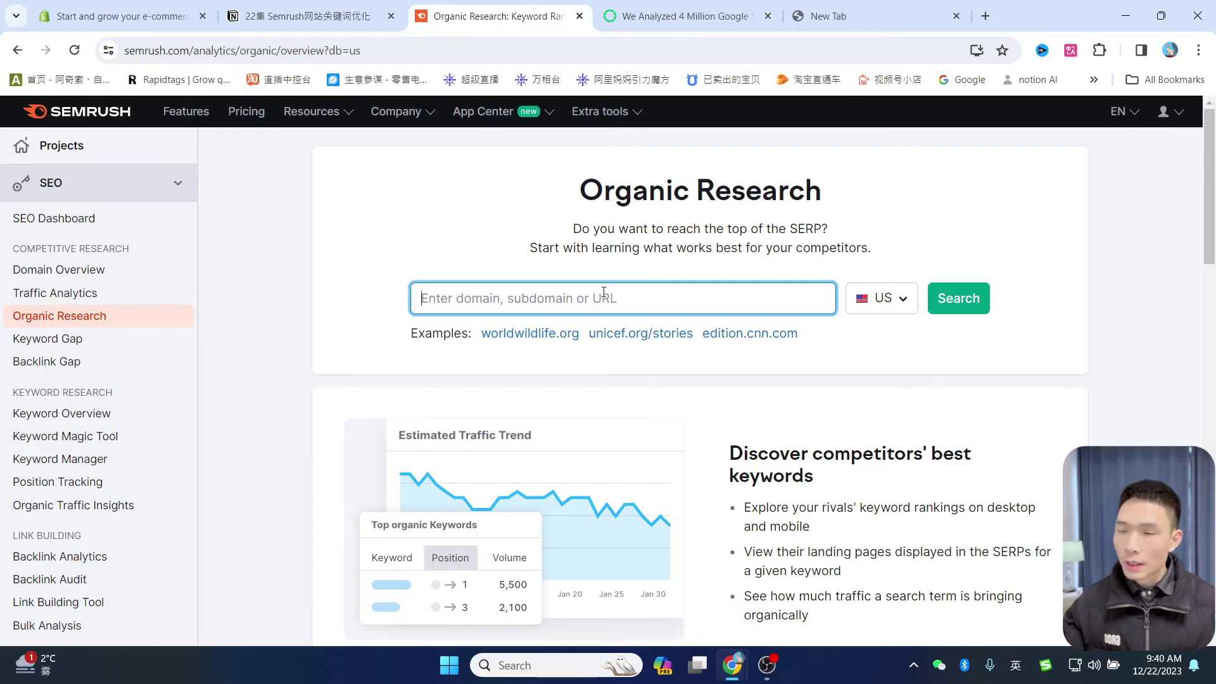
type("https://www.shopify.com/")
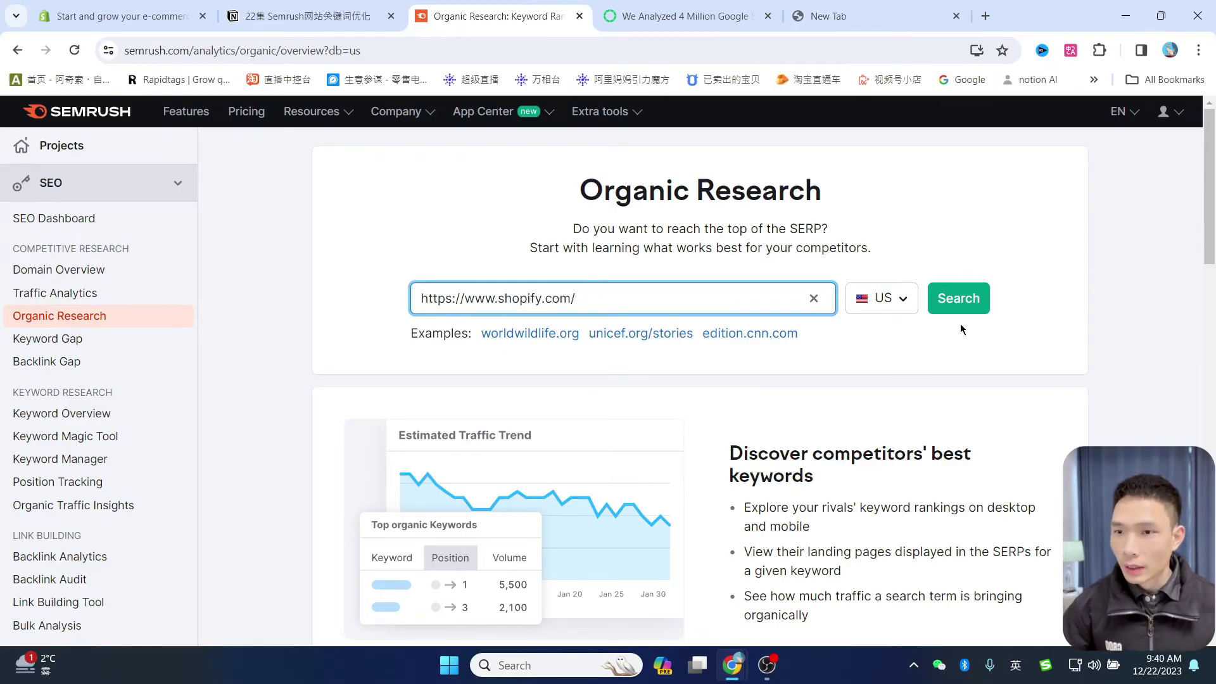
left_click(962, 307)
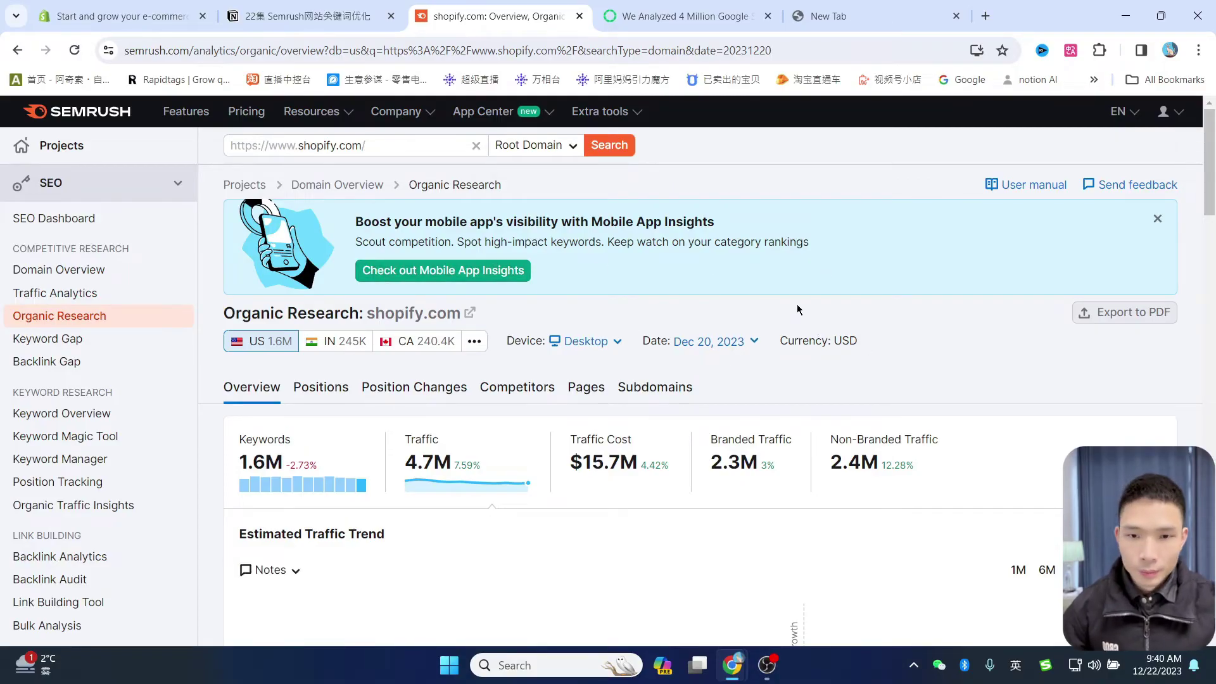
Open the Positions report for shopify.com and examine the Position and Traffic columns of the Organic Search Positions table.
left_click(321, 388)
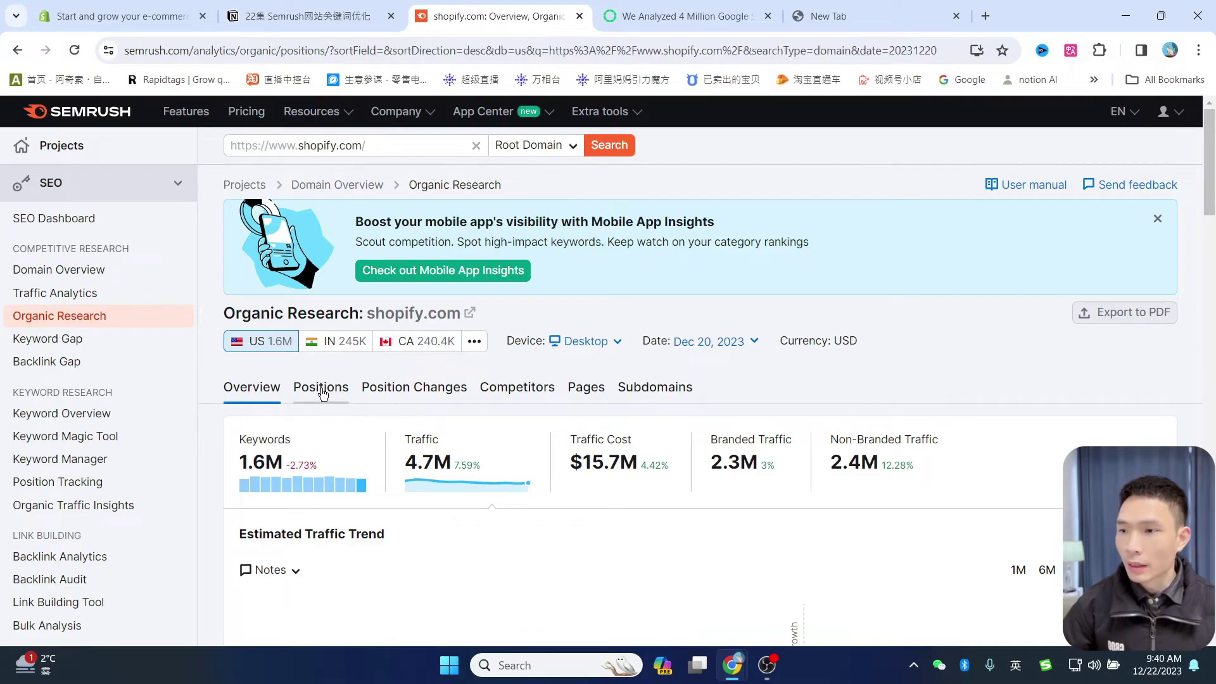
scroll(606, 345, "down", 5)
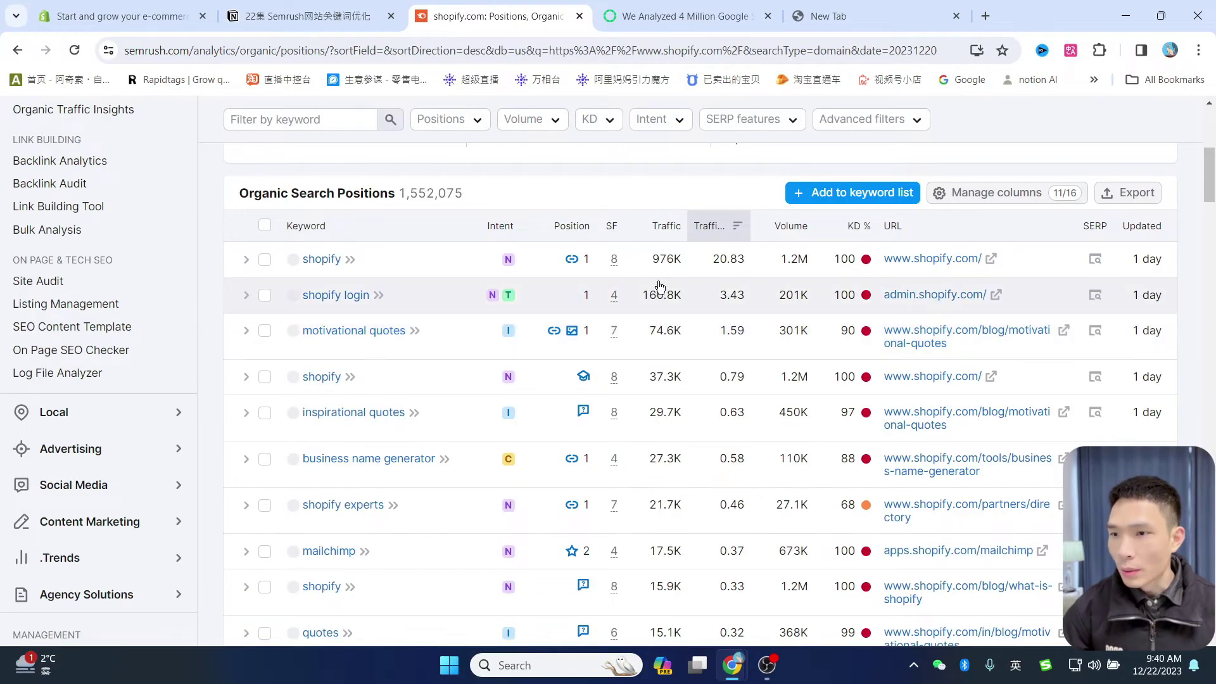
scroll(671, 361, "up", 2)
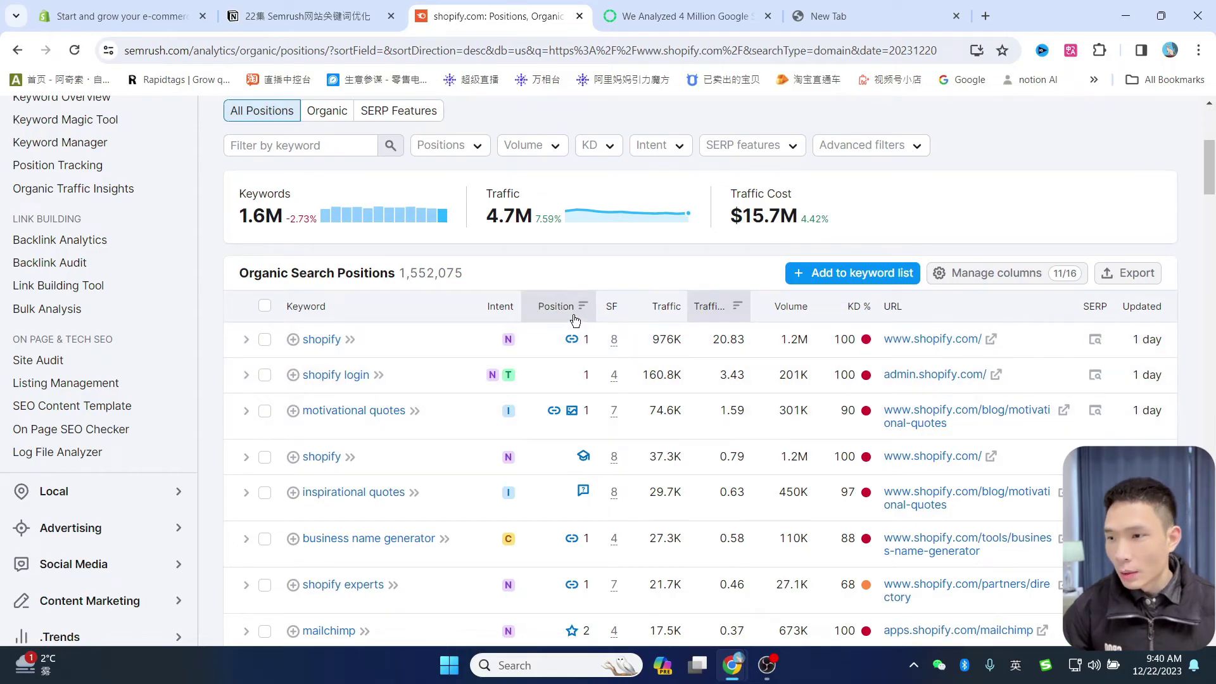
scroll(603, 471, "down", 5)
scroll(606, 472, "up", 5)
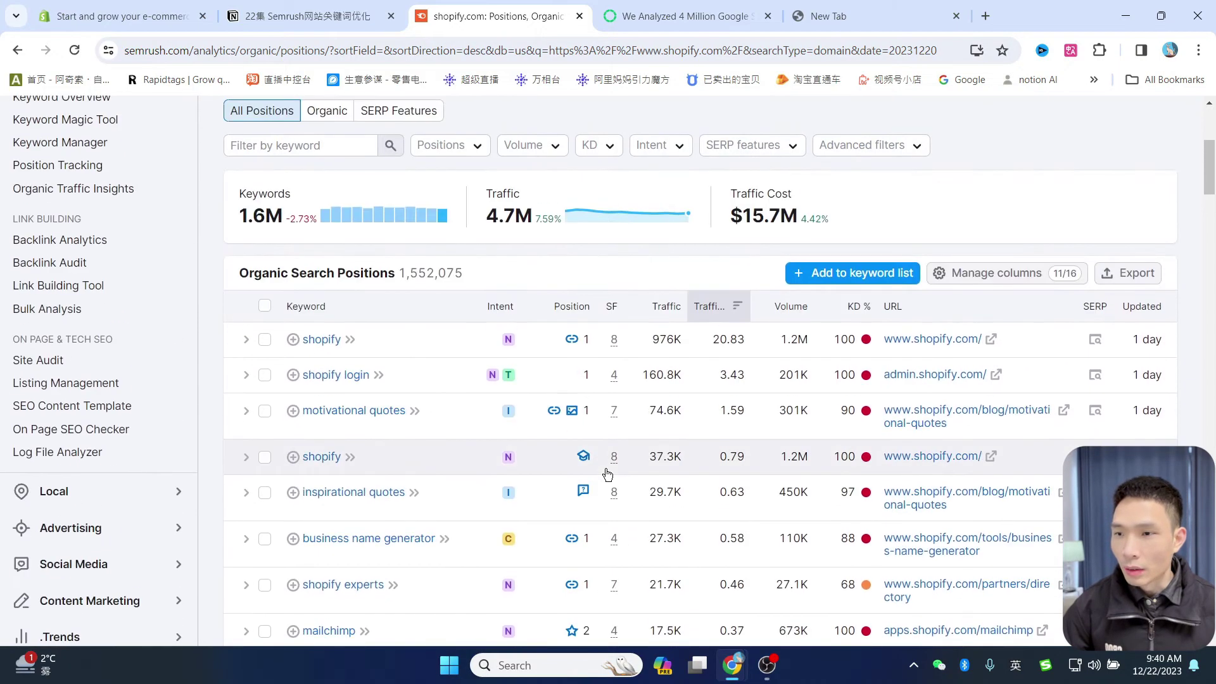
scroll(606, 473, "up", 3)
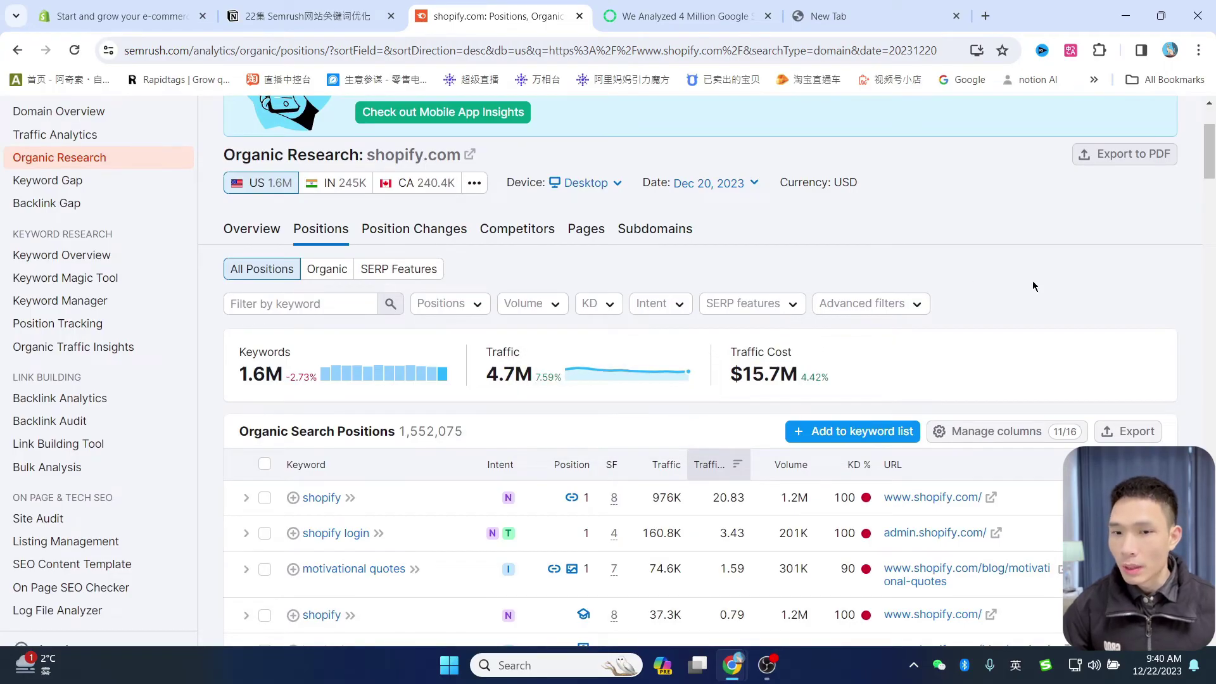
Filter the organic keywords to a custom position range from 2 to 15.
left_click(448, 305)
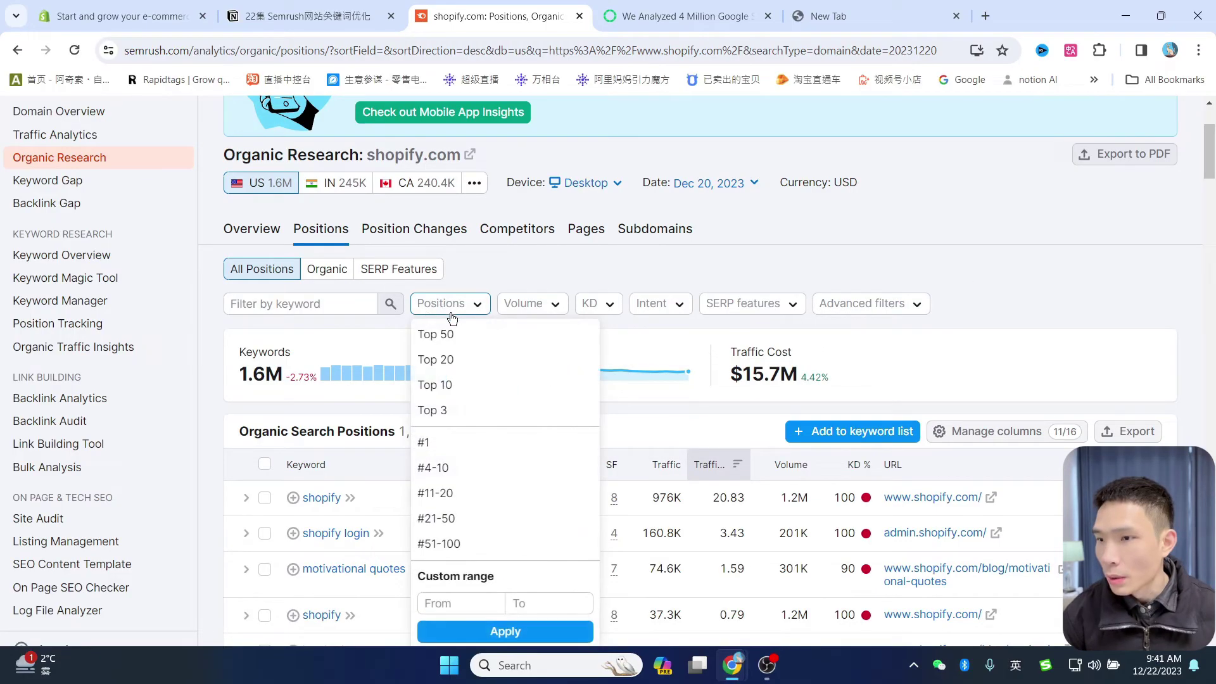
left_click(439, 603)
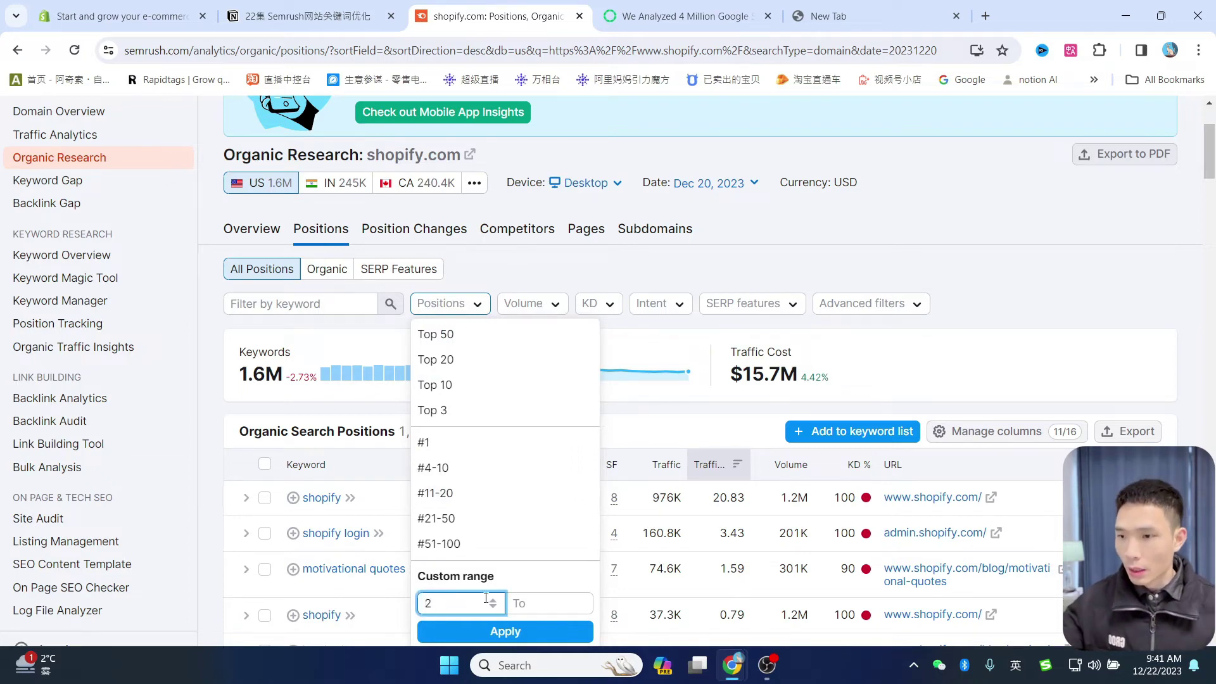
left_click(540, 597)
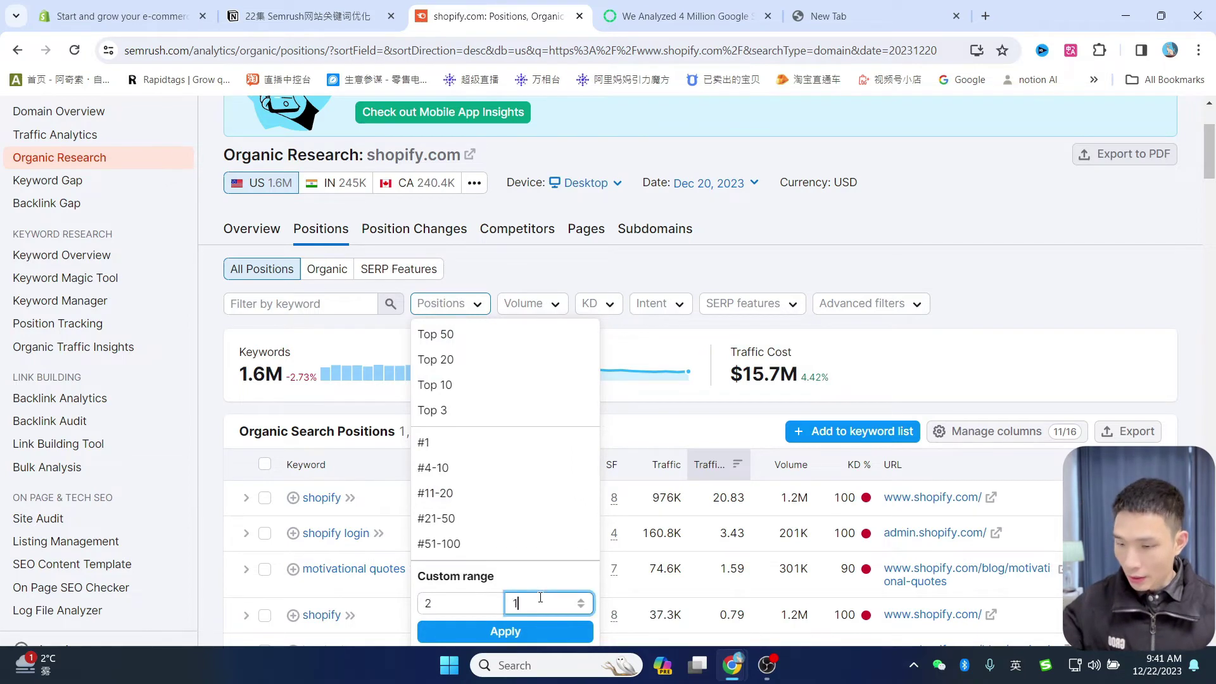
left_click(507, 634)
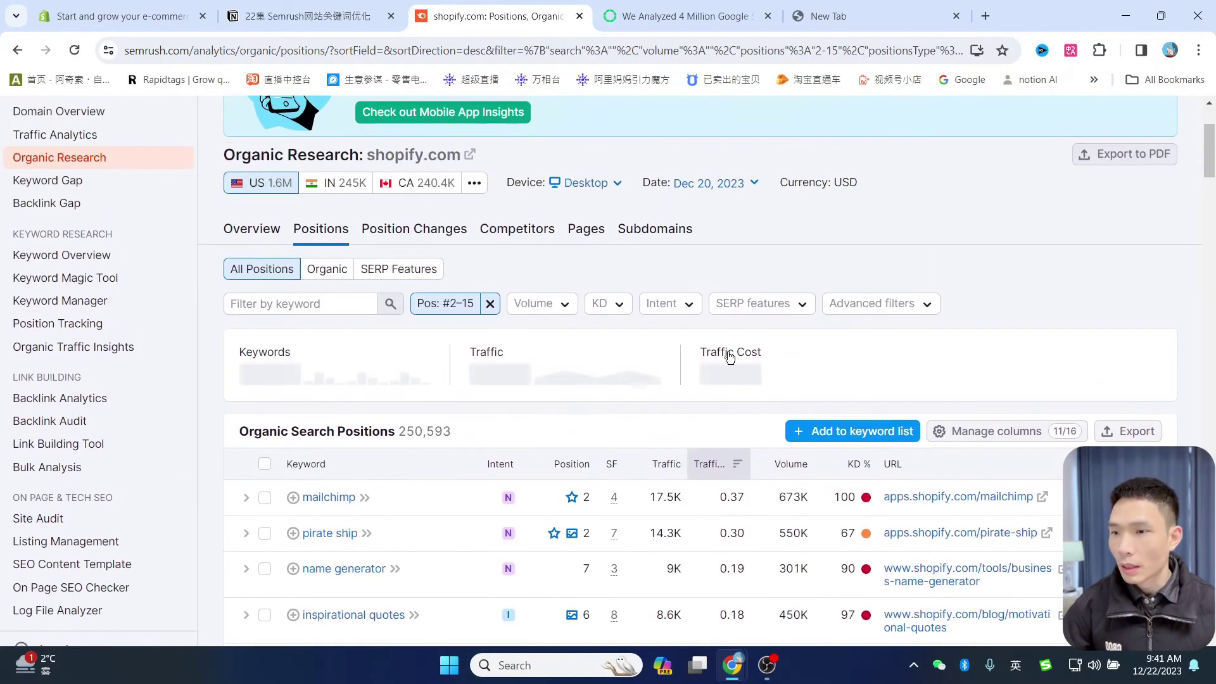
Review the filtered keywords with their positions, traffic, volume and keyword difficulty, including the position details of the keyword "shop".
scroll(696, 374, "down", 4)
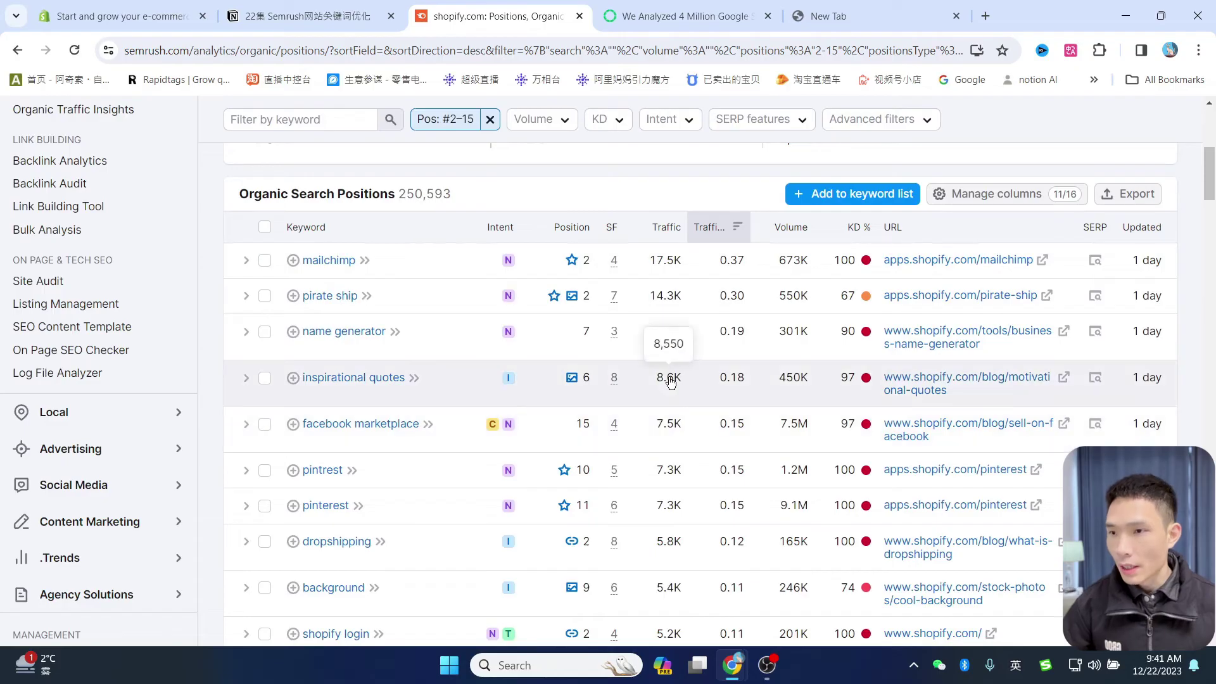
scroll(659, 407, "down", 3)
scroll(358, 321, "up", 3)
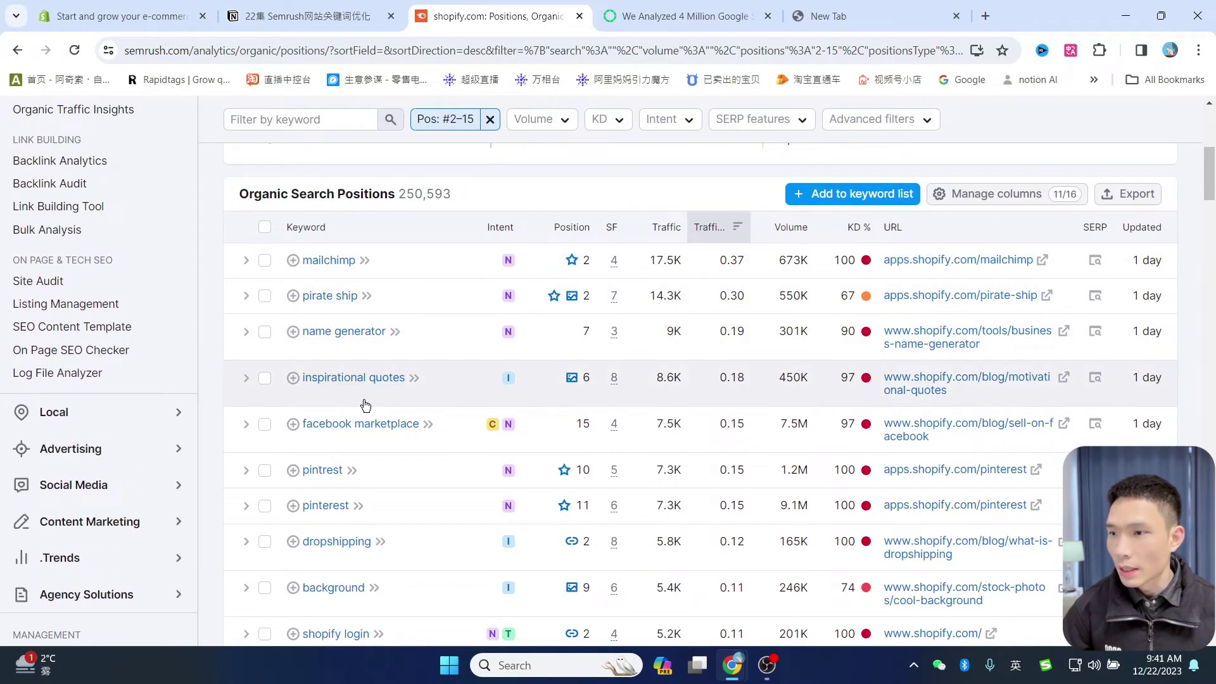
scroll(372, 393, "down", 5)
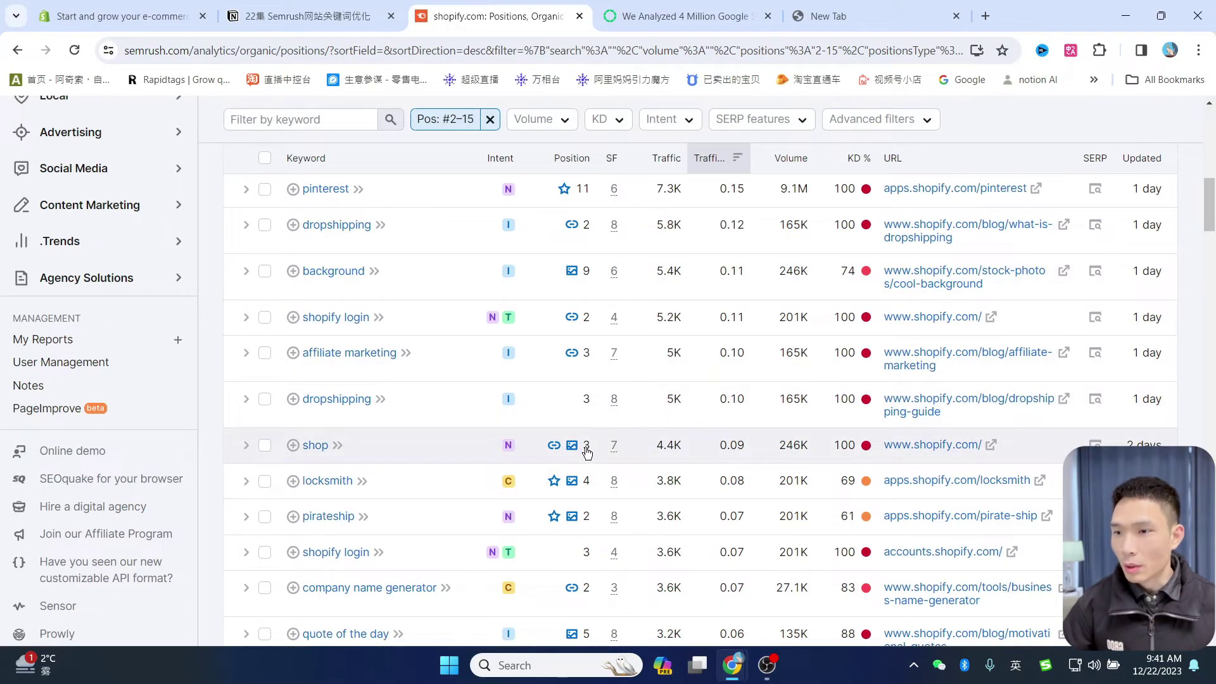
mouse_move(554, 445)
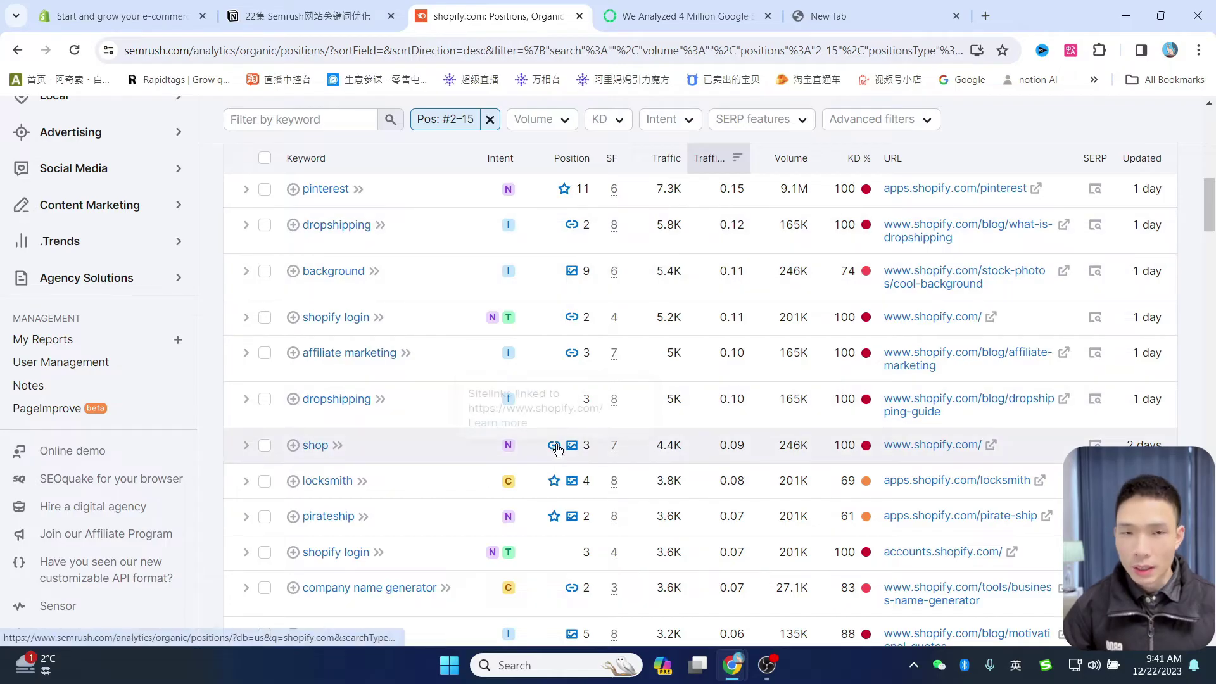
scroll(456, 443, "down", 10)
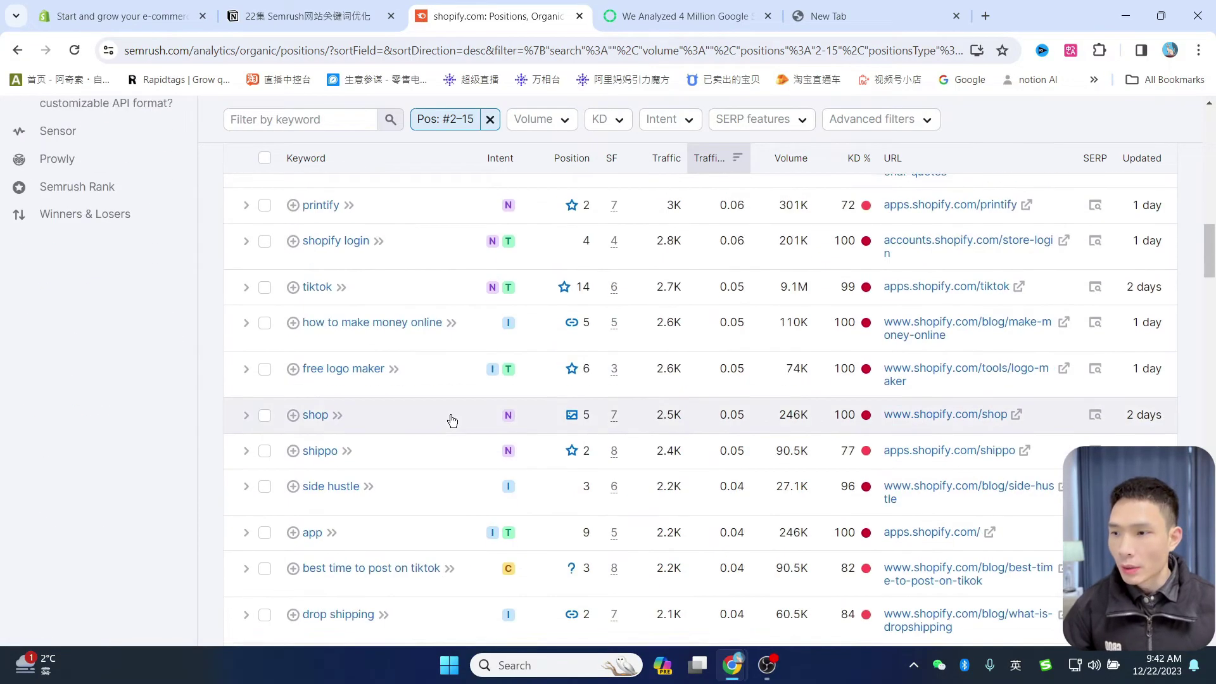
scroll(449, 451, "down", 15)
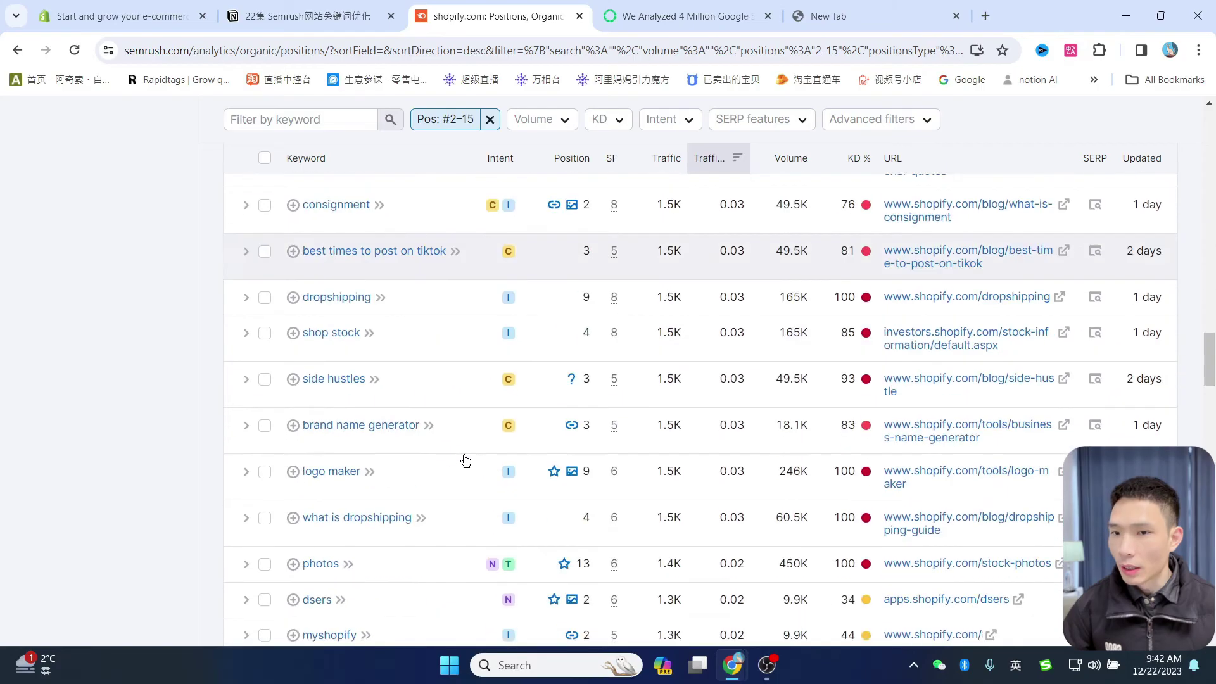
Narrow the position 2–15 keywords to the Very easy keyword difficulty range (0–14%).
left_click_drag(1211, 380, 1211, 163)
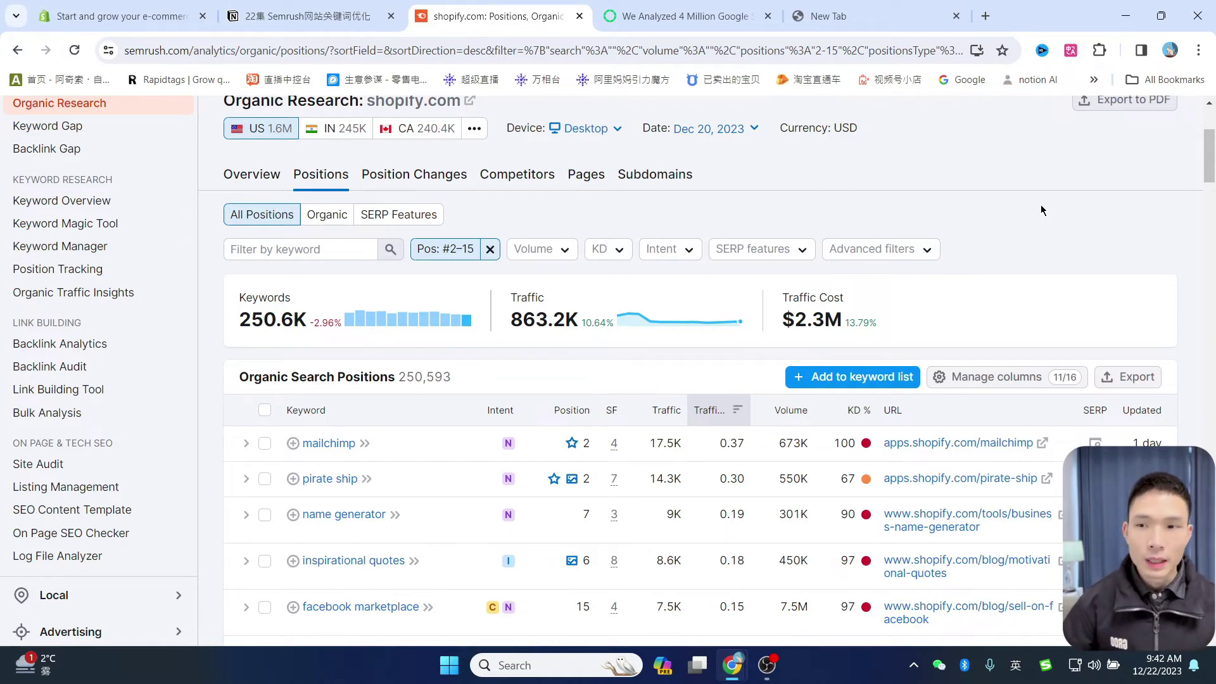
left_click(613, 259)
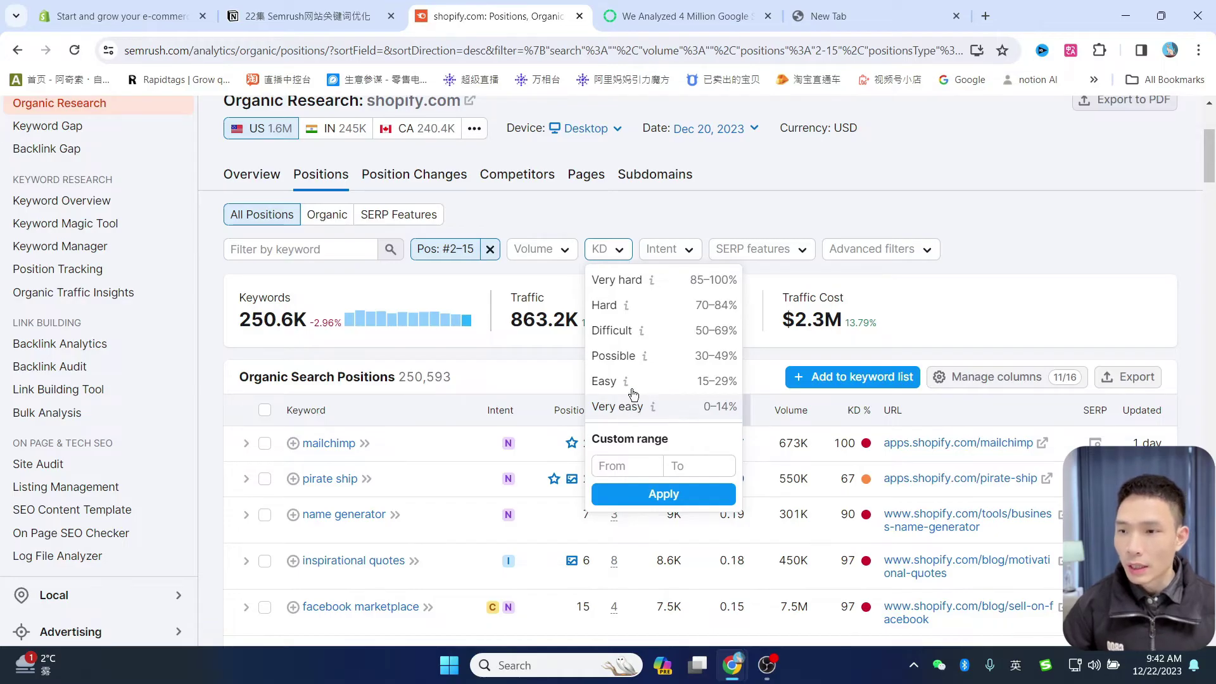
left_click(677, 423)
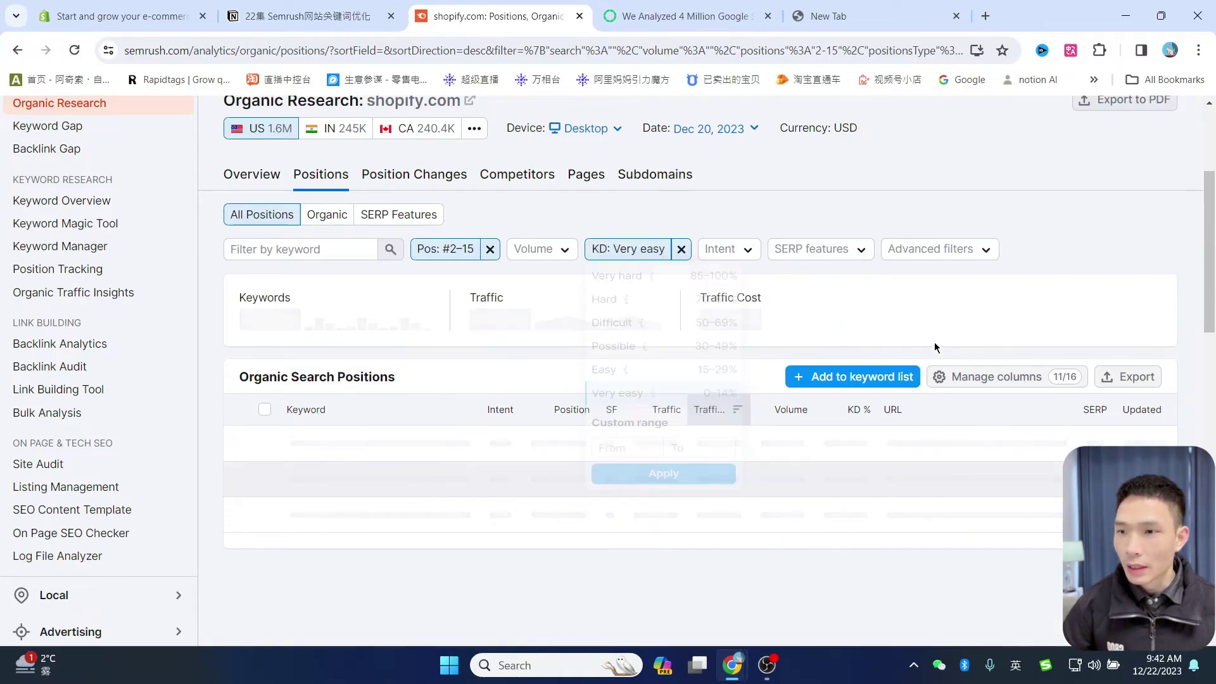
scroll(760, 405, "down", 1)
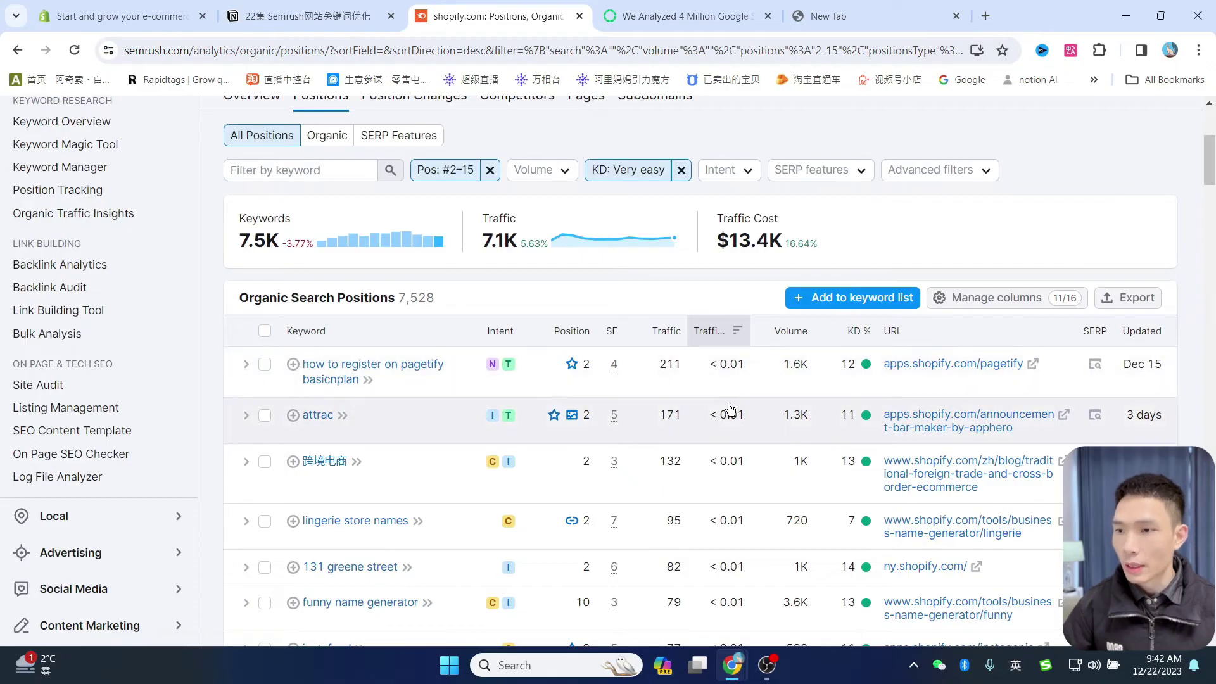
Review the very easy keywords in the Organic Search Positions table, checking their positions, traffic, volume, difficulty and ranking URLs.
scroll(730, 409, "up", 2)
scroll(725, 388, "down", 2)
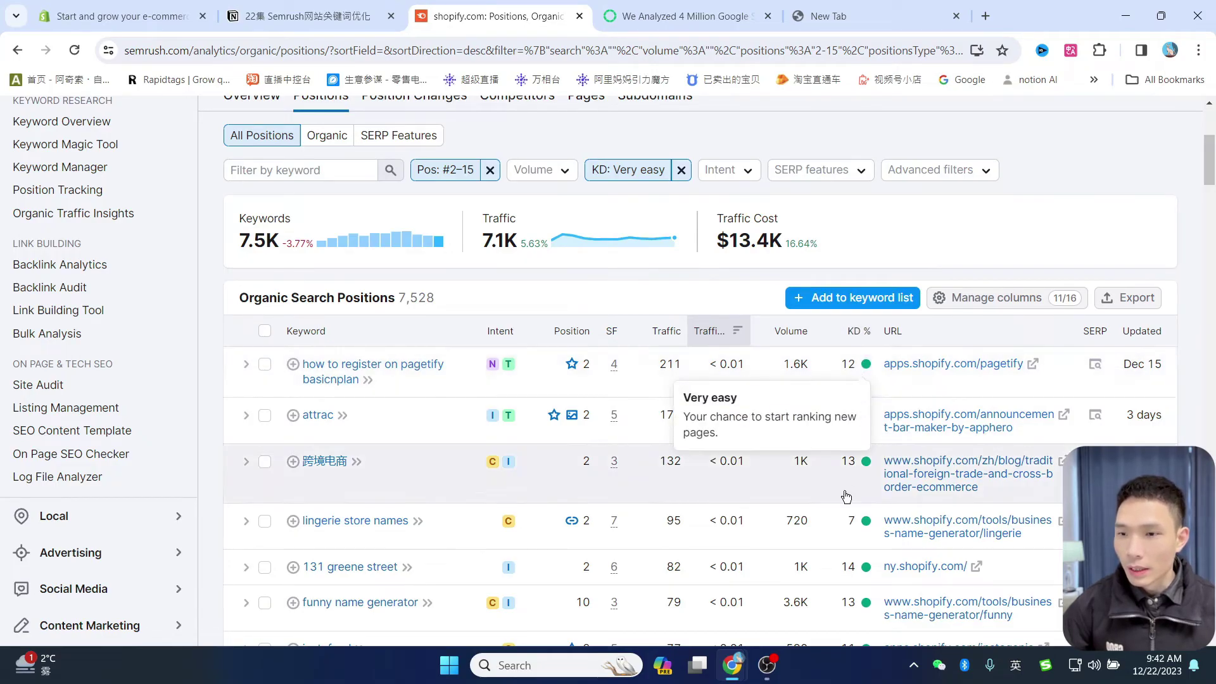
scroll(846, 496, "down", 5)
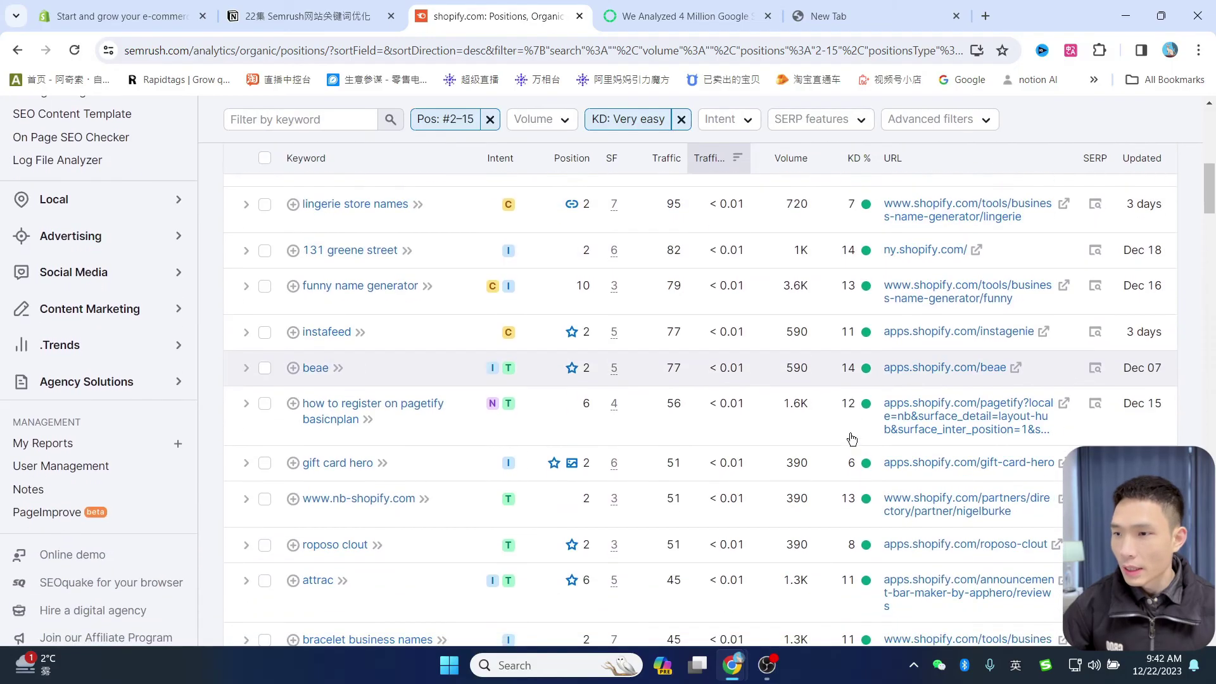
scroll(852, 438, "up", 4)
scroll(593, 412, "up", 1)
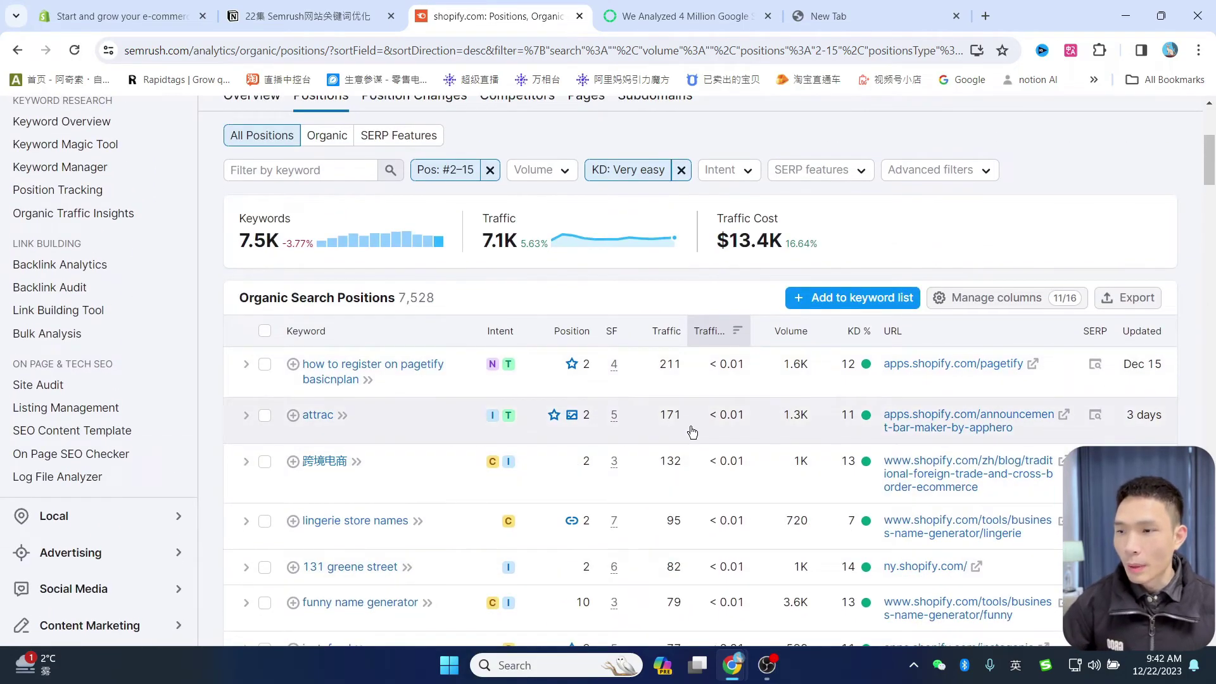
scroll(633, 380, "down", 7)
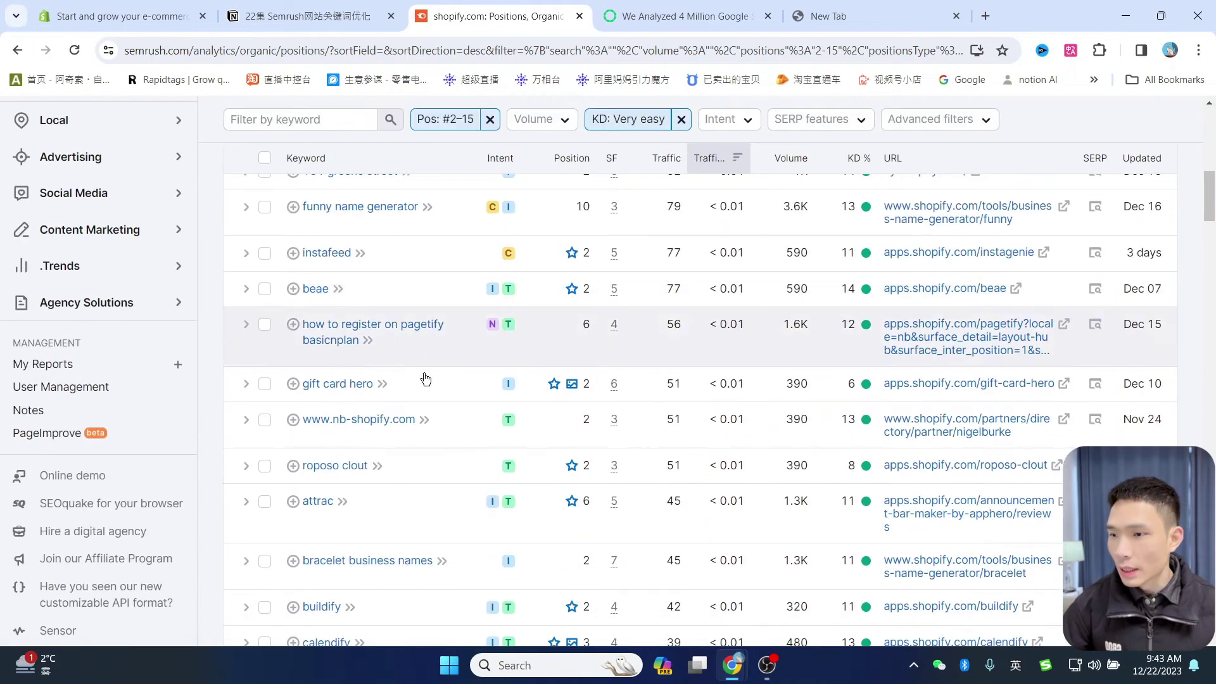
scroll(435, 453, "down", 2)
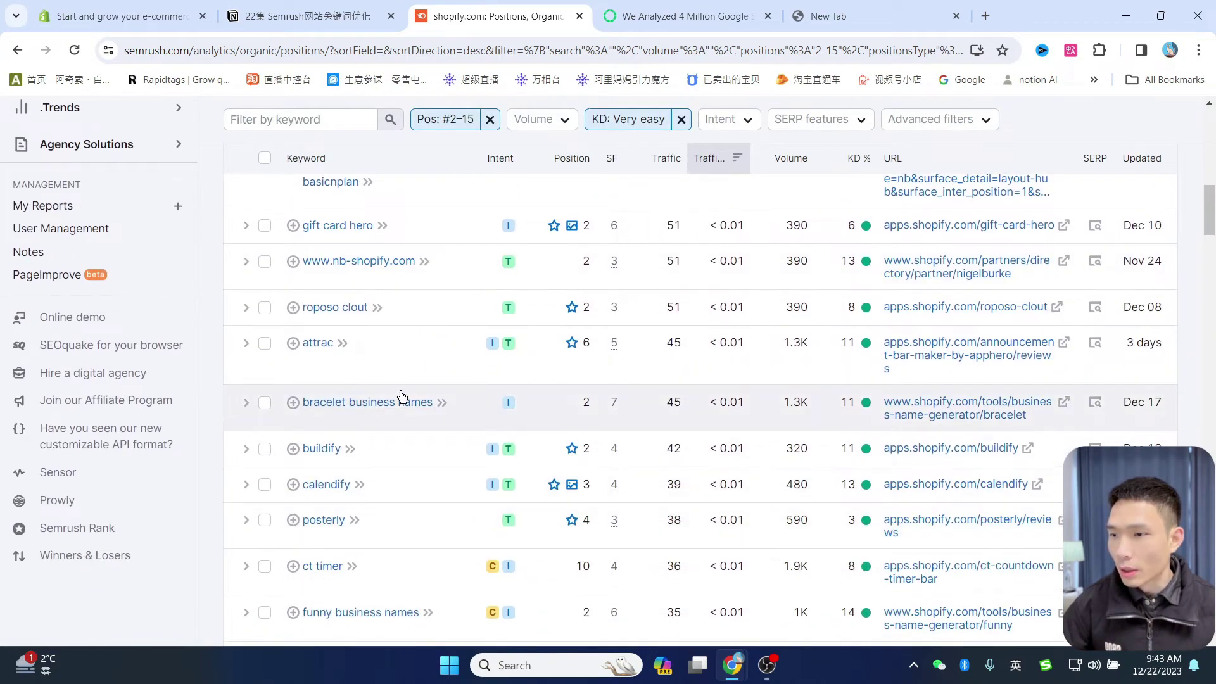
scroll(400, 399, "down", 1)
scroll(399, 447, "down", 4)
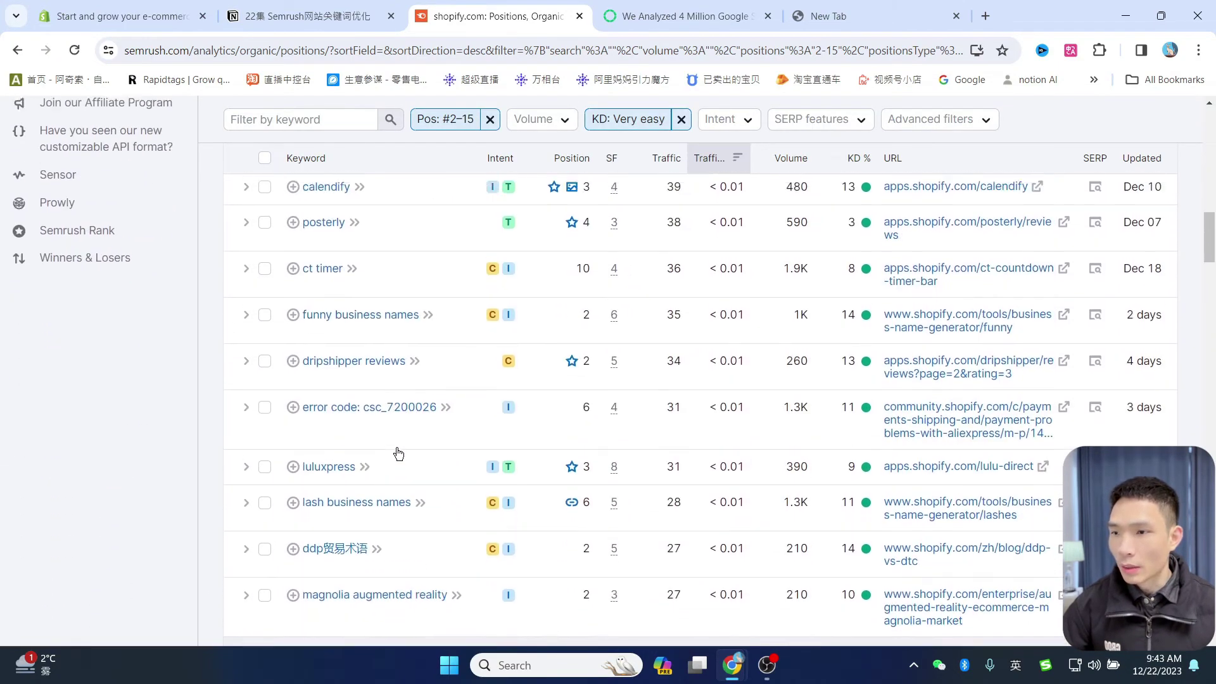
scroll(401, 451, "up", 9)
scroll(443, 436, "up", 3)
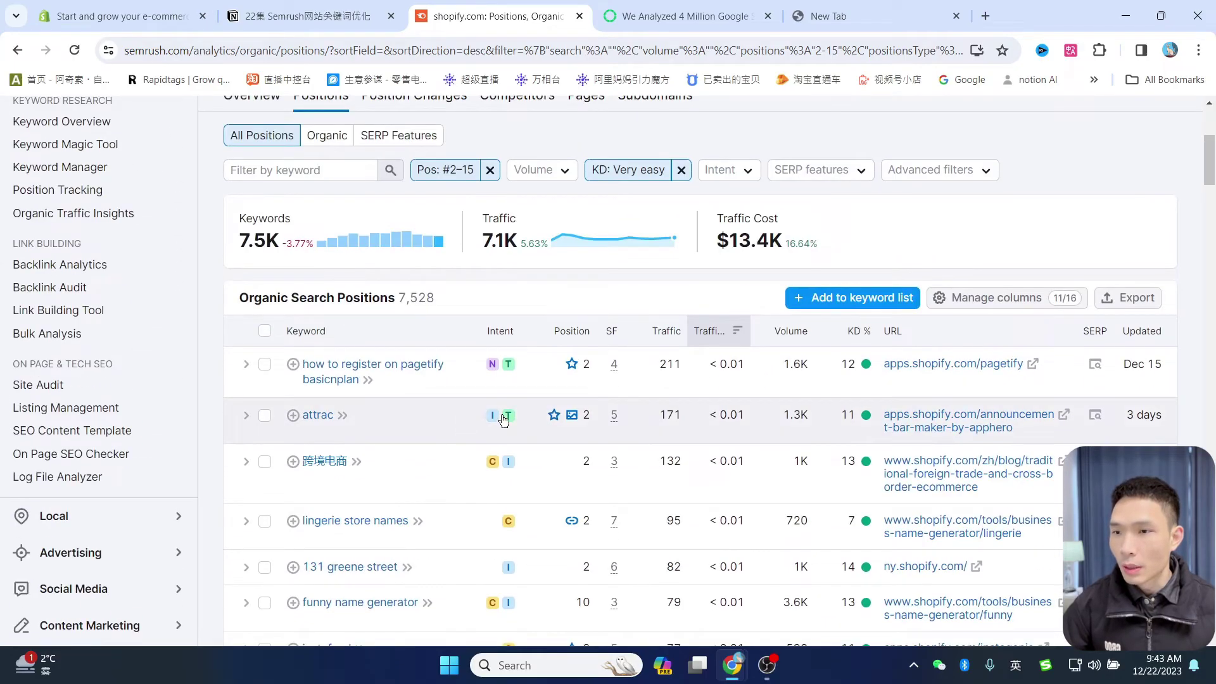
scroll(727, 421, "up", 1)
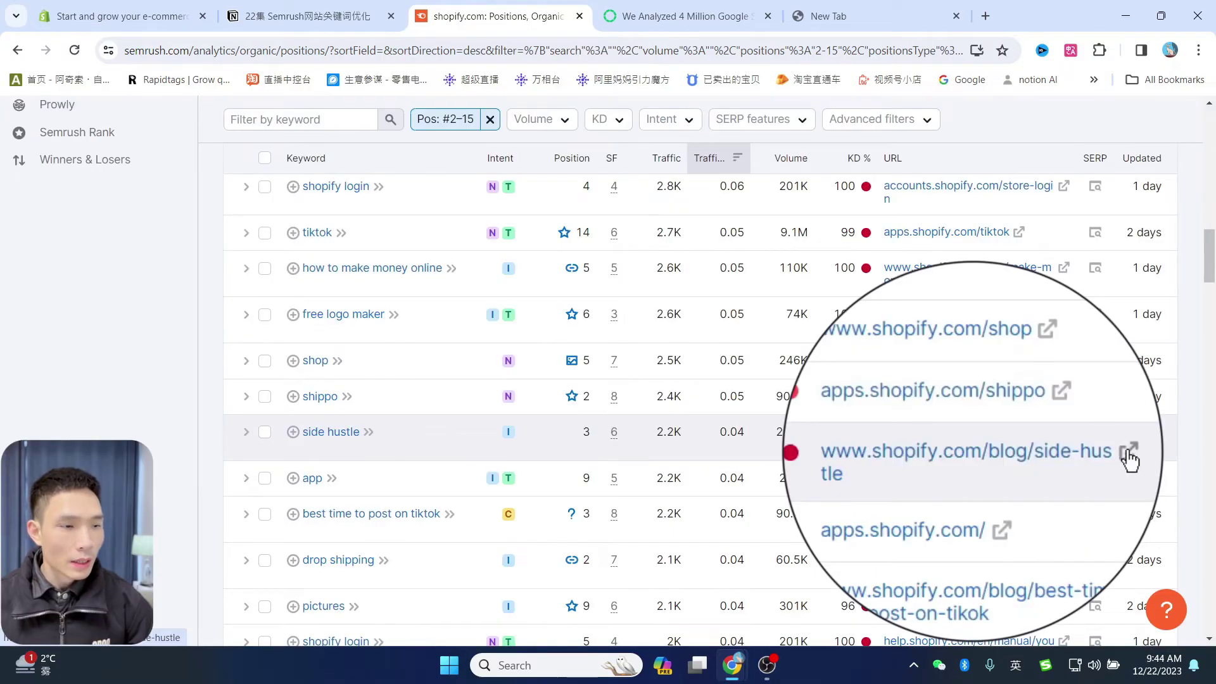
Open the shopify.com blog page ranking for the keyword "side hustle" and skim its title, introduction and list of ideas.
left_click(1063, 431)
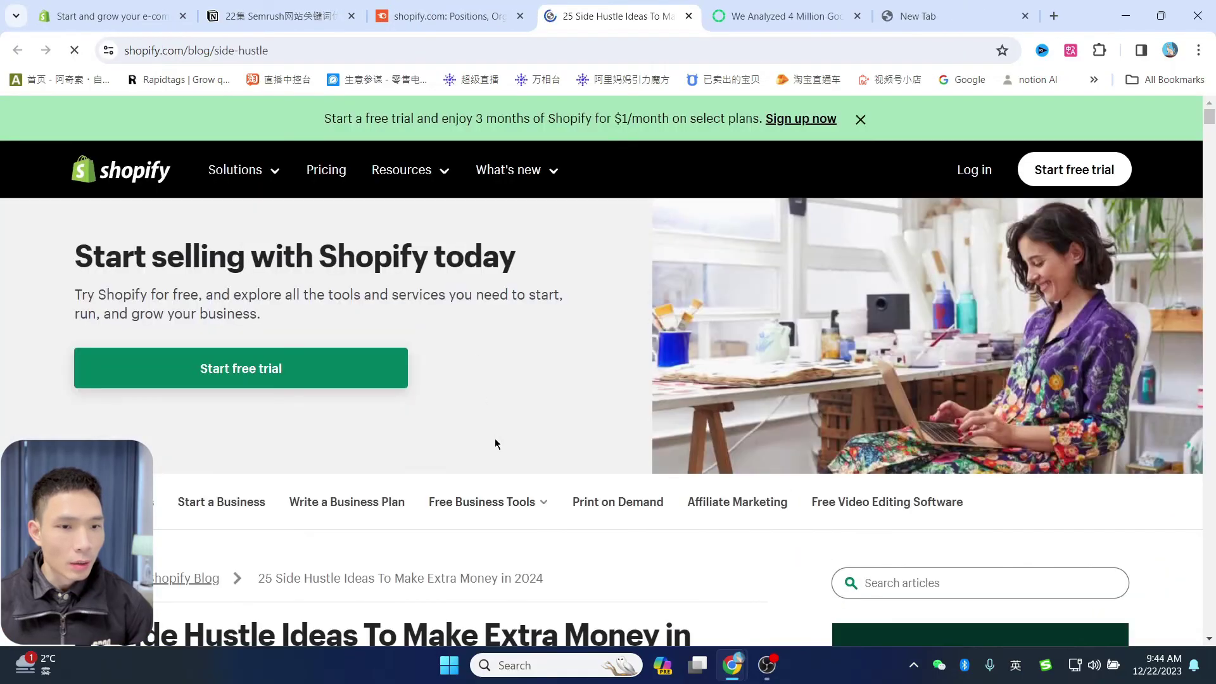
scroll(496, 438, "down", 2)
scroll(499, 432, "down", 10)
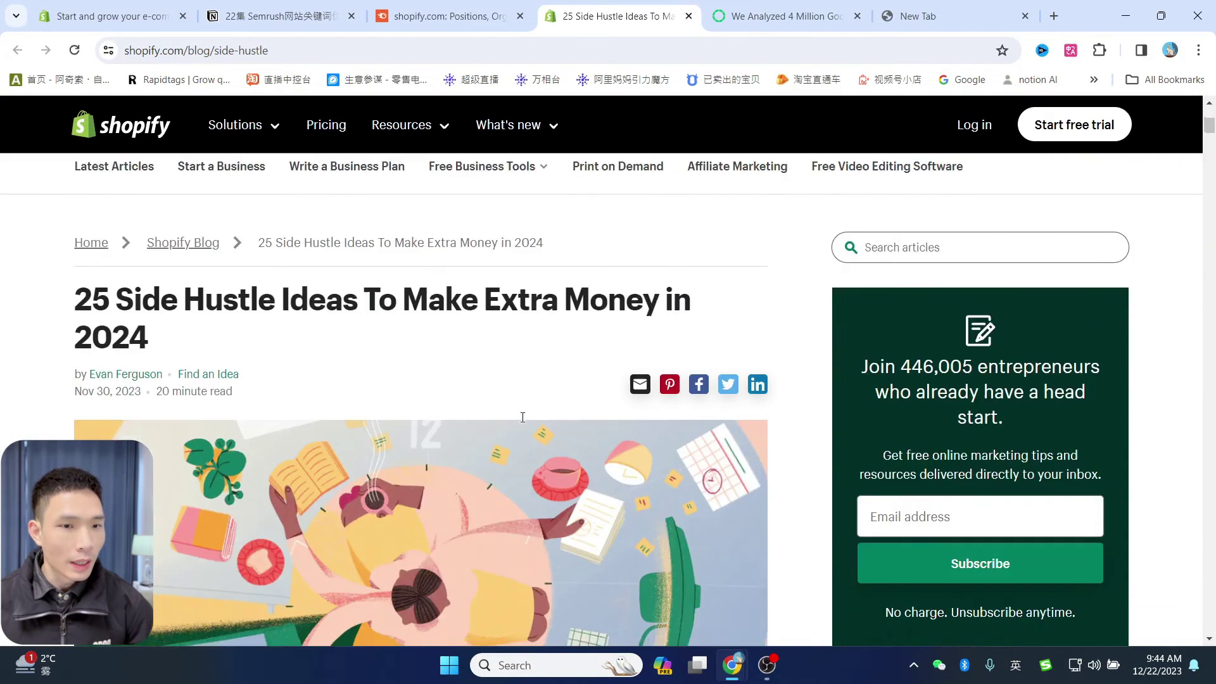
scroll(523, 415, "down", 5)
scroll(777, 427, "up", 15)
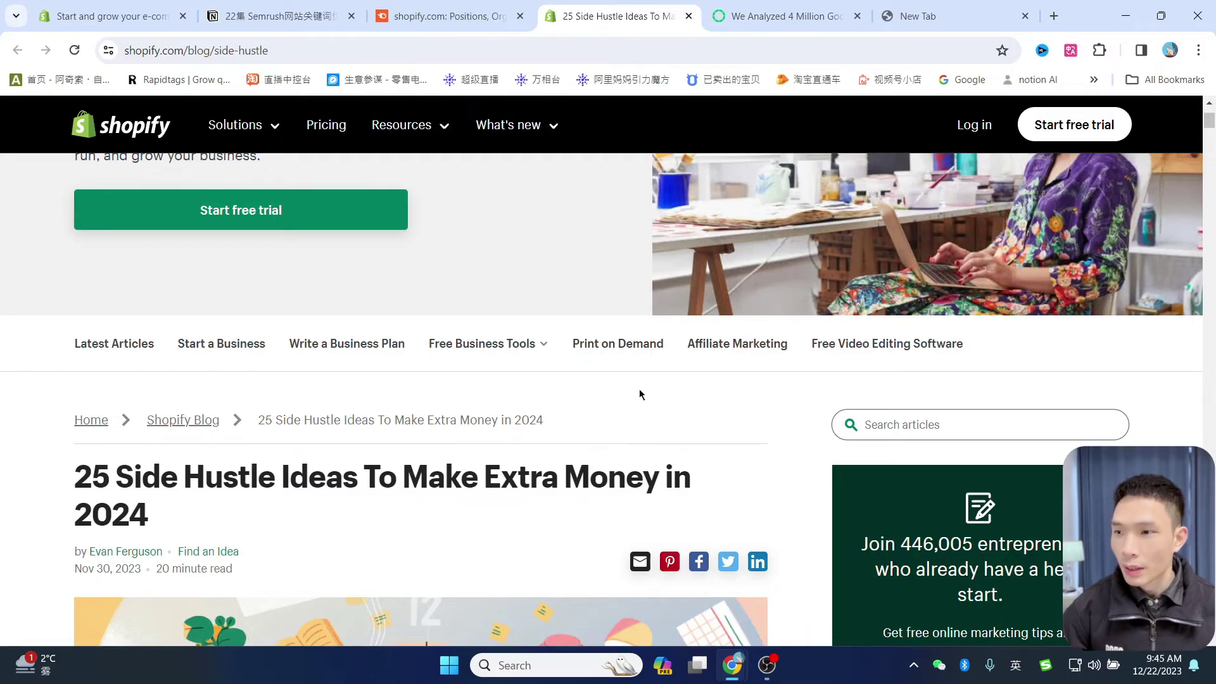
scroll(581, 479, "down", 20)
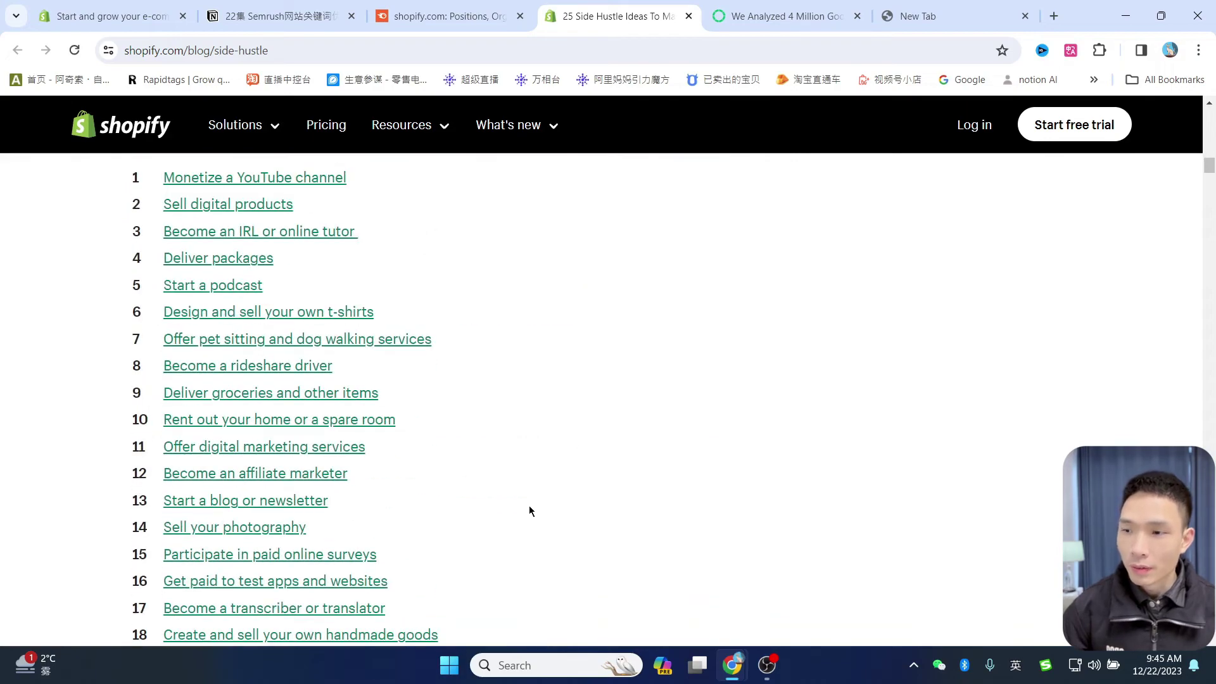
scroll(529, 511, "up", 20)
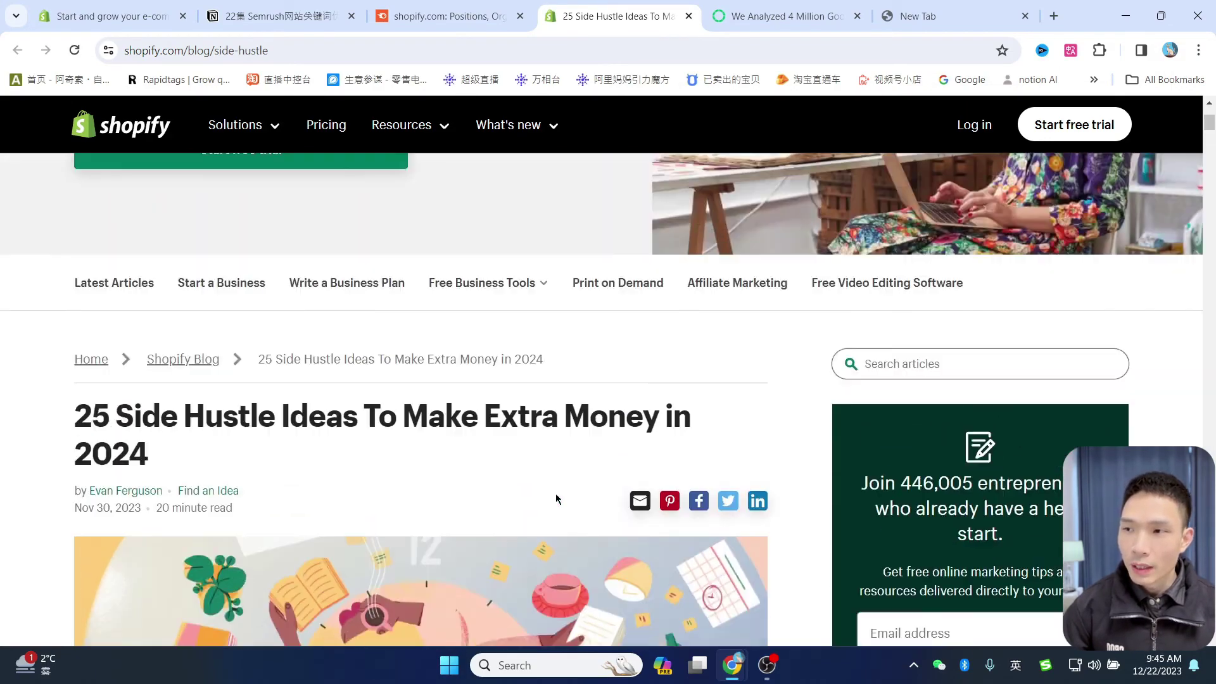
scroll(556, 499, "up", 1)
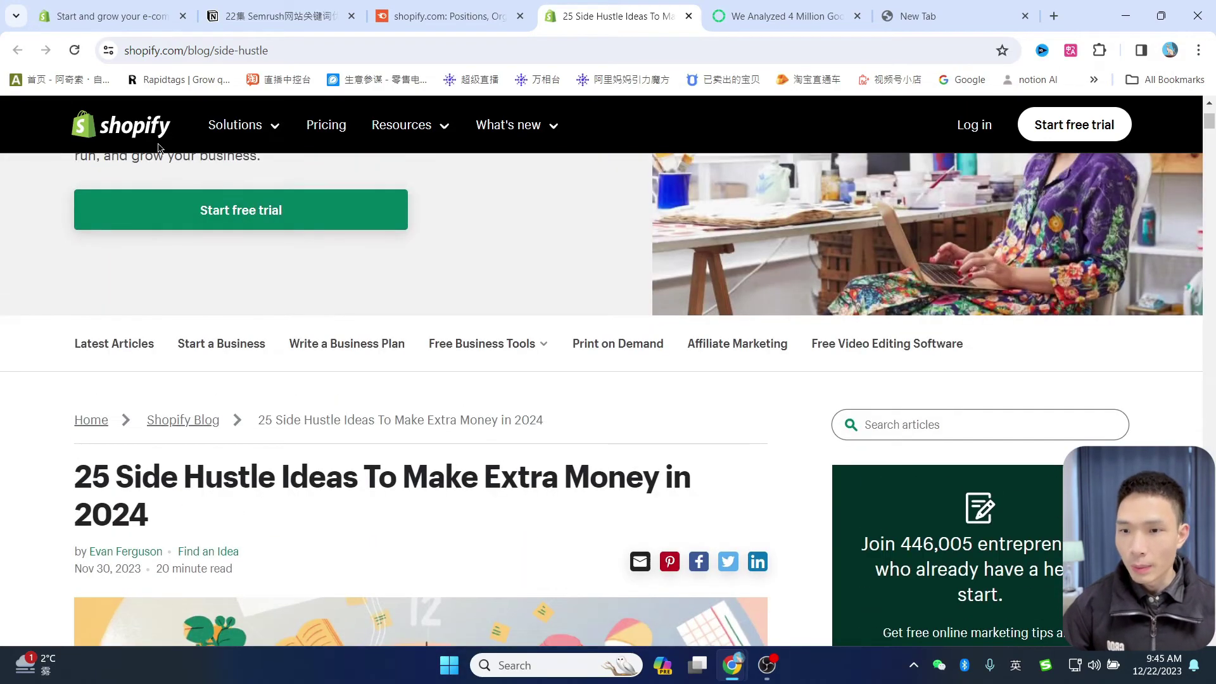
scroll(626, 439, "down", 2)
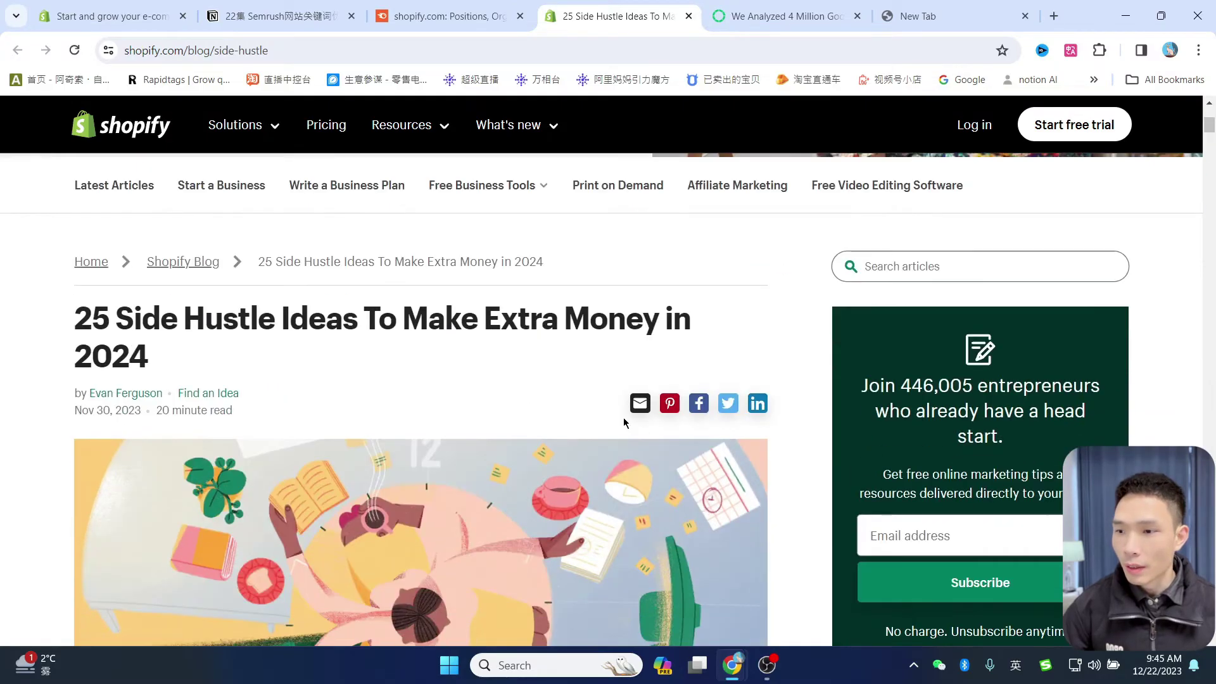
Return to the Semrush Positions report and open the On Page SEO Checker in a new browser tab placed beside the report.
left_click(435, 21)
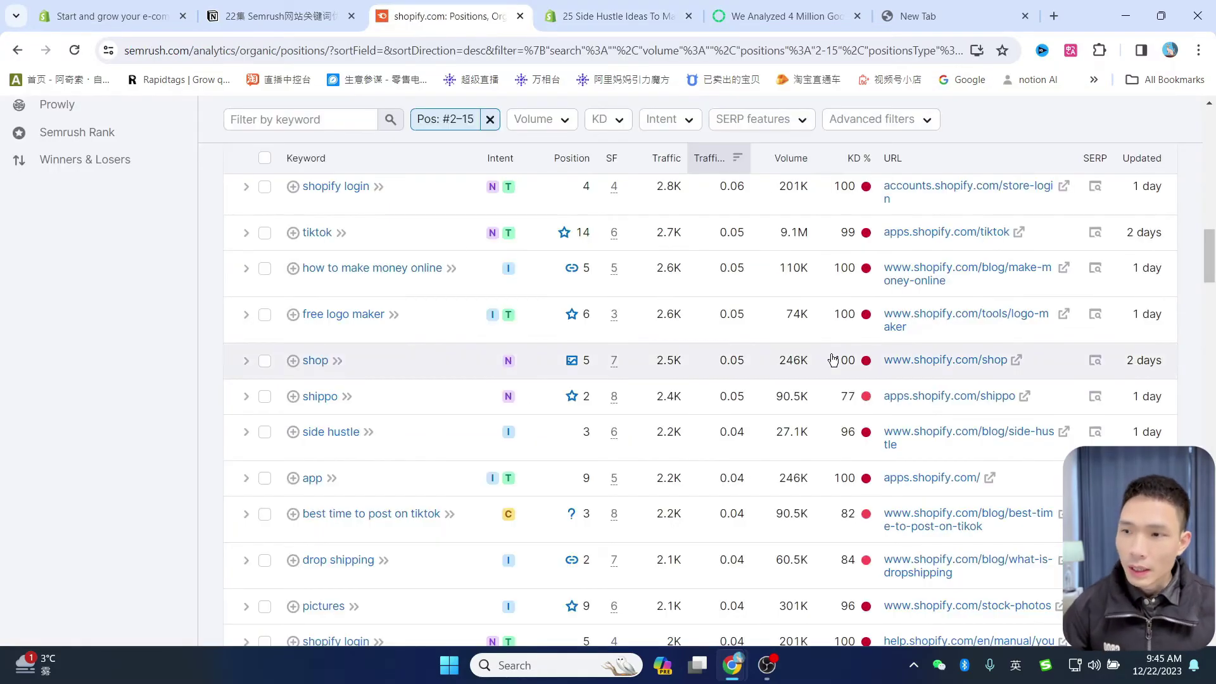
scroll(819, 370, "up", 8)
scroll(22, 374, "up", 6)
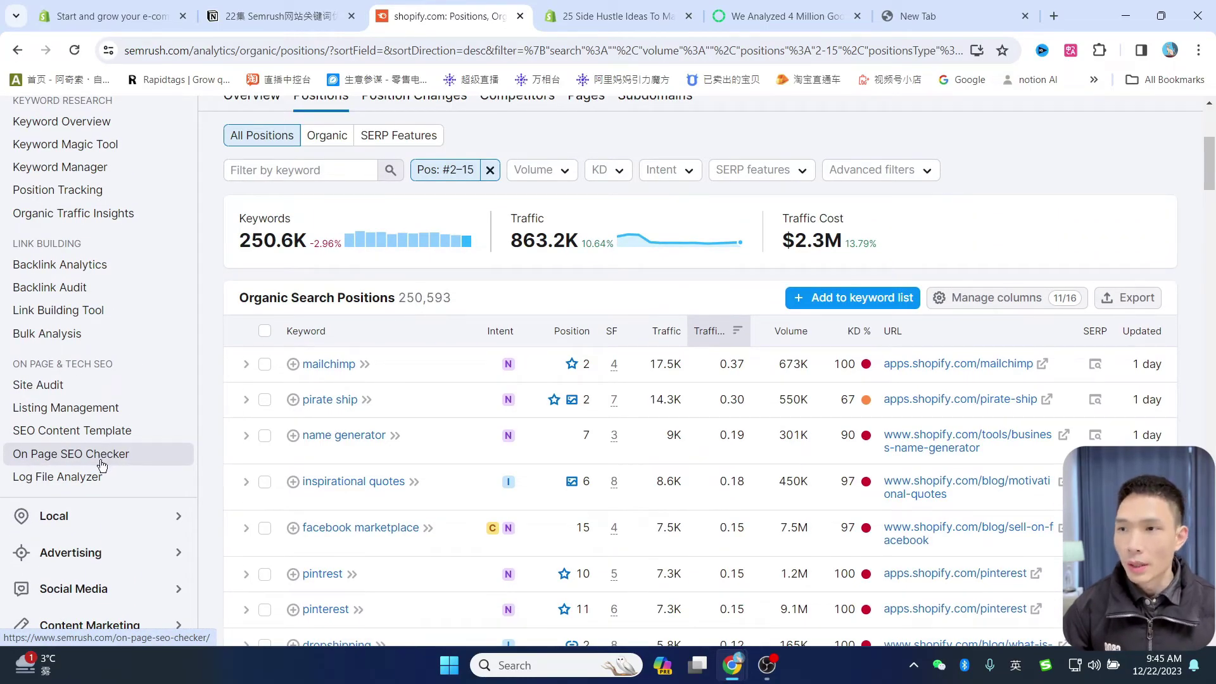
scroll(65, 369, "down", 1)
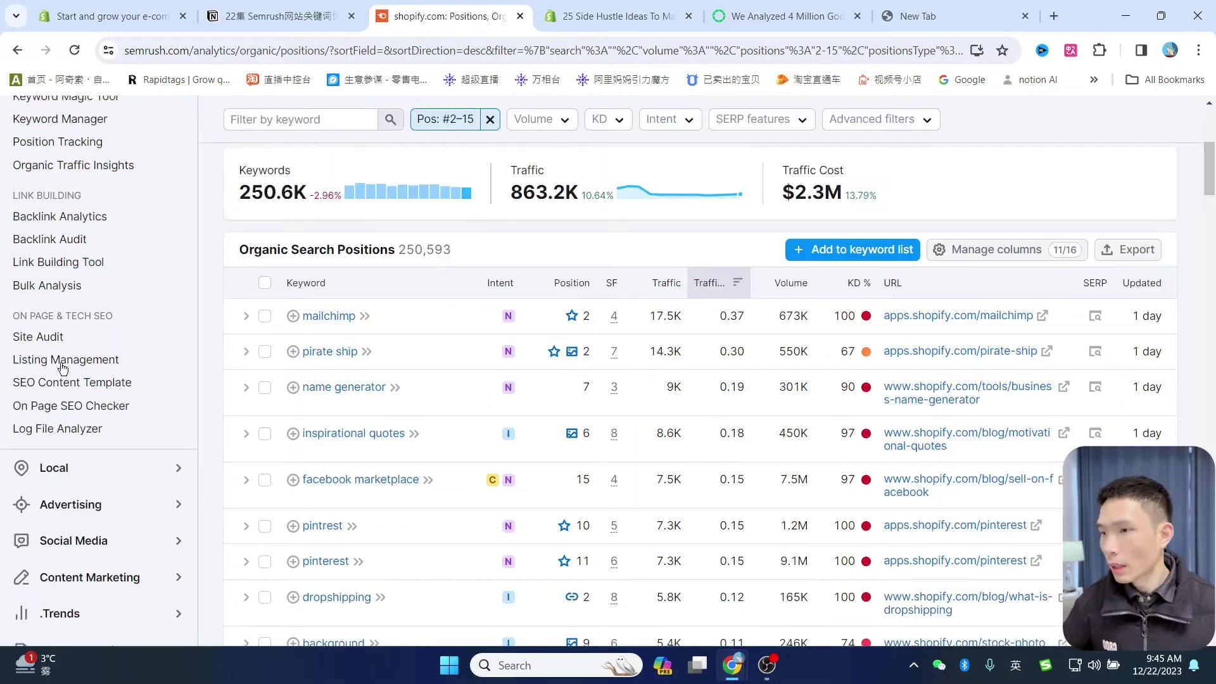
scroll(65, 374, "up", 1)
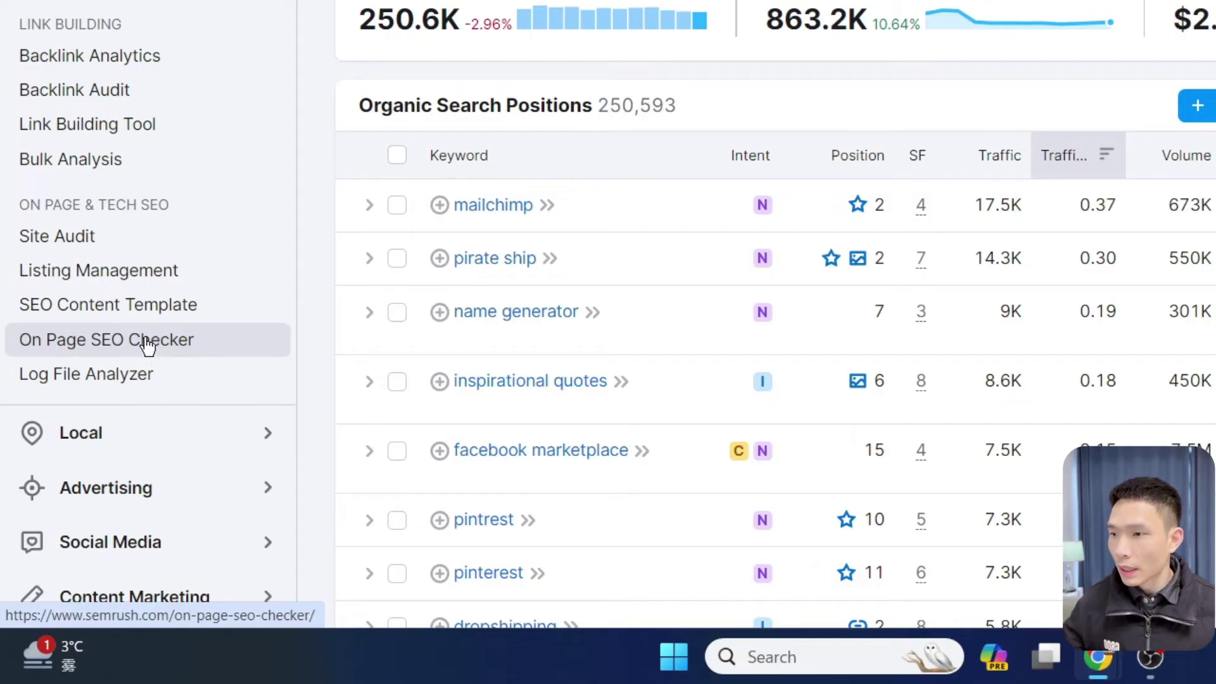
right_click(146, 345)
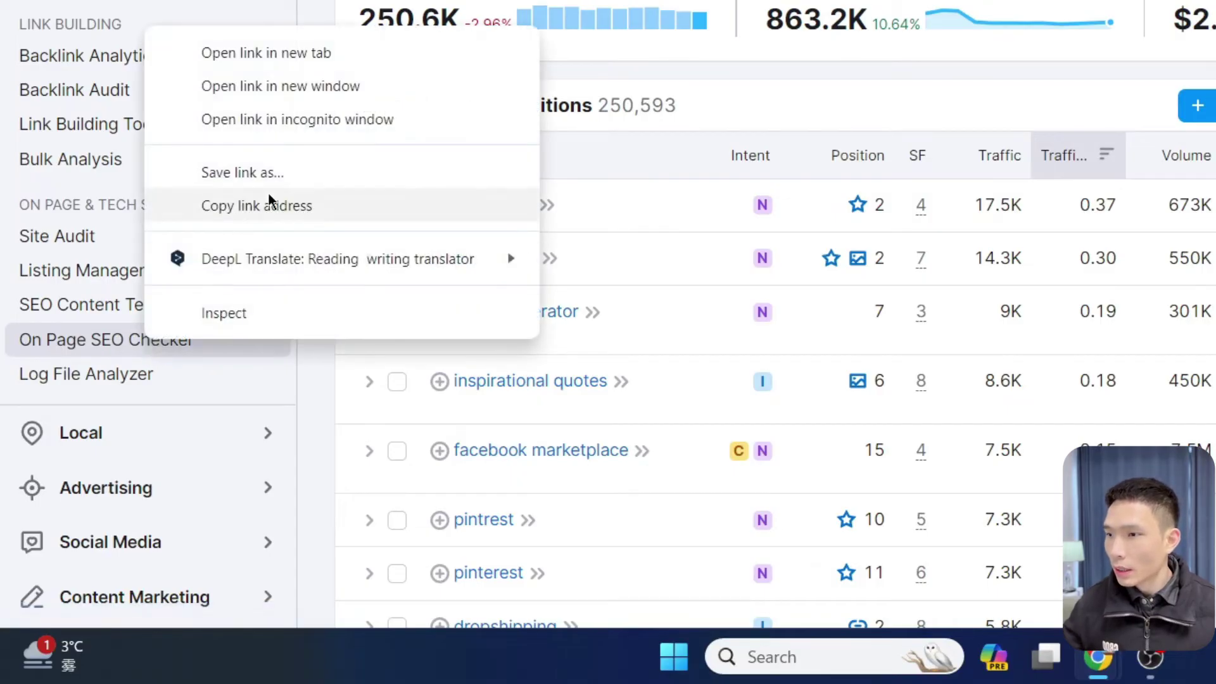
left_click(291, 51)
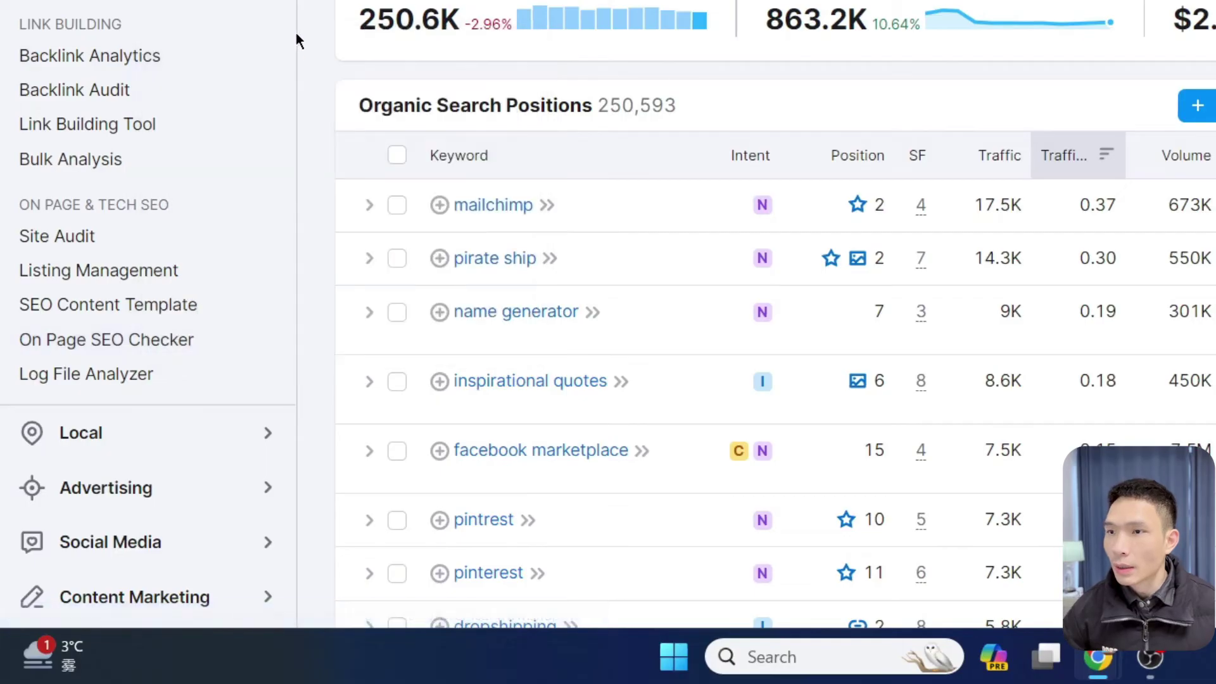
left_click(634, 9)
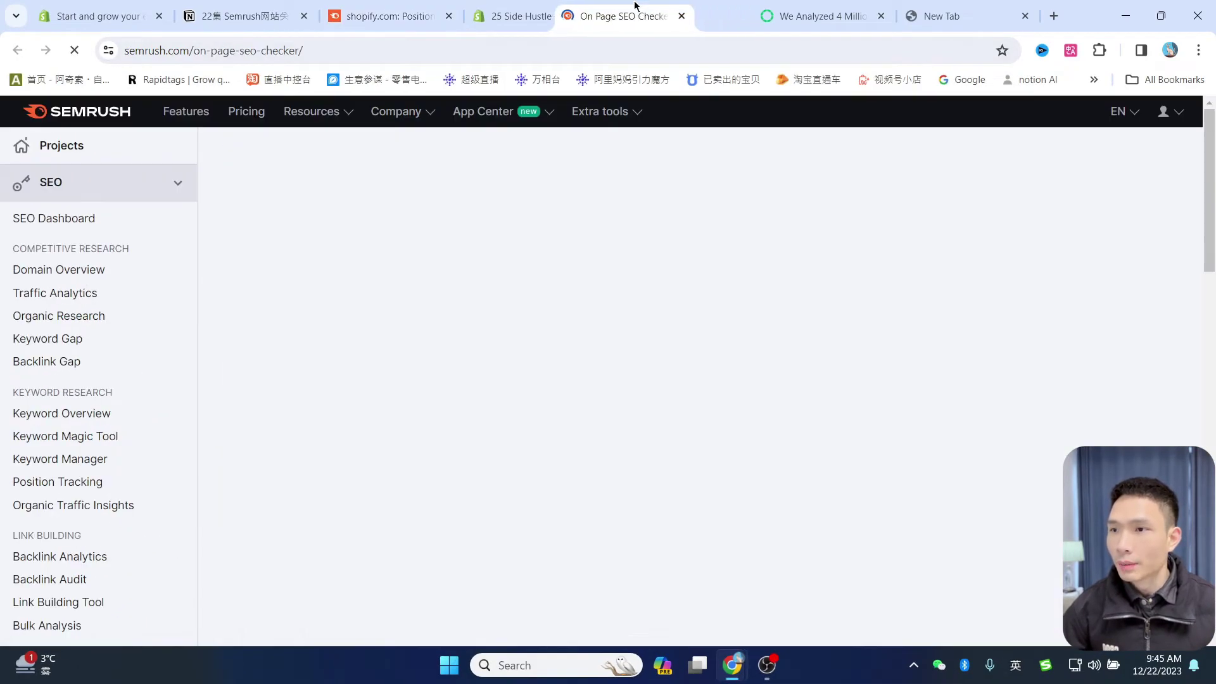
left_click_drag(636, 6, 557, 12)
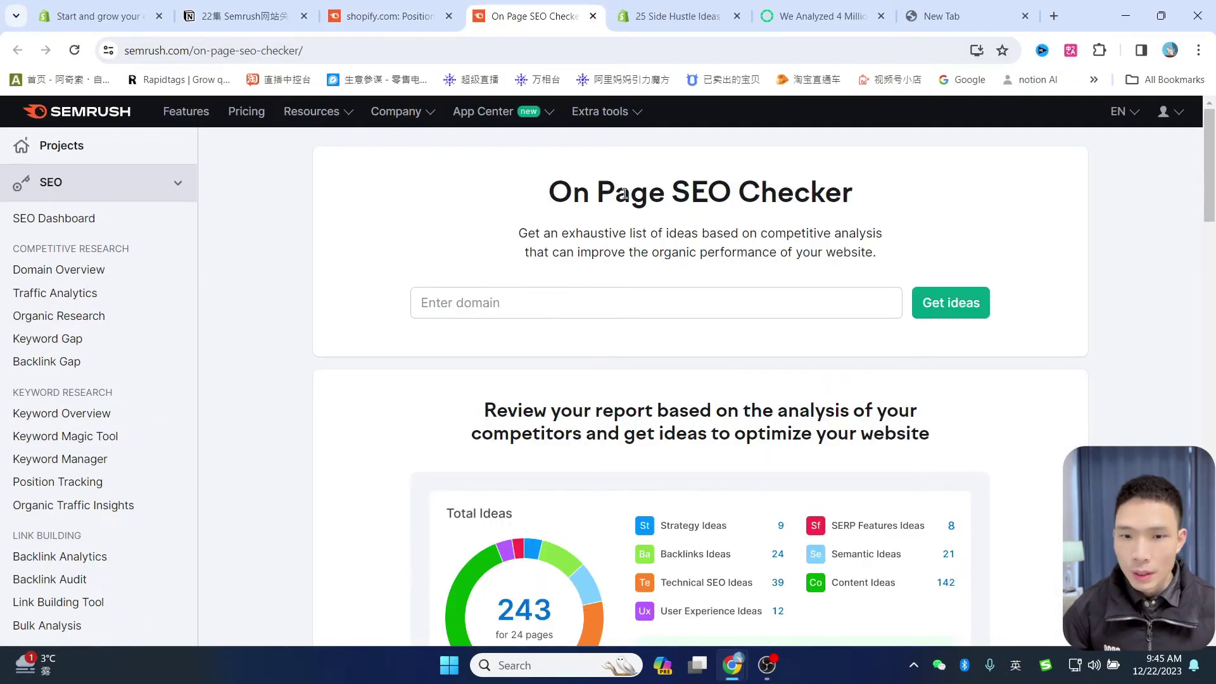
left_click(677, 14)
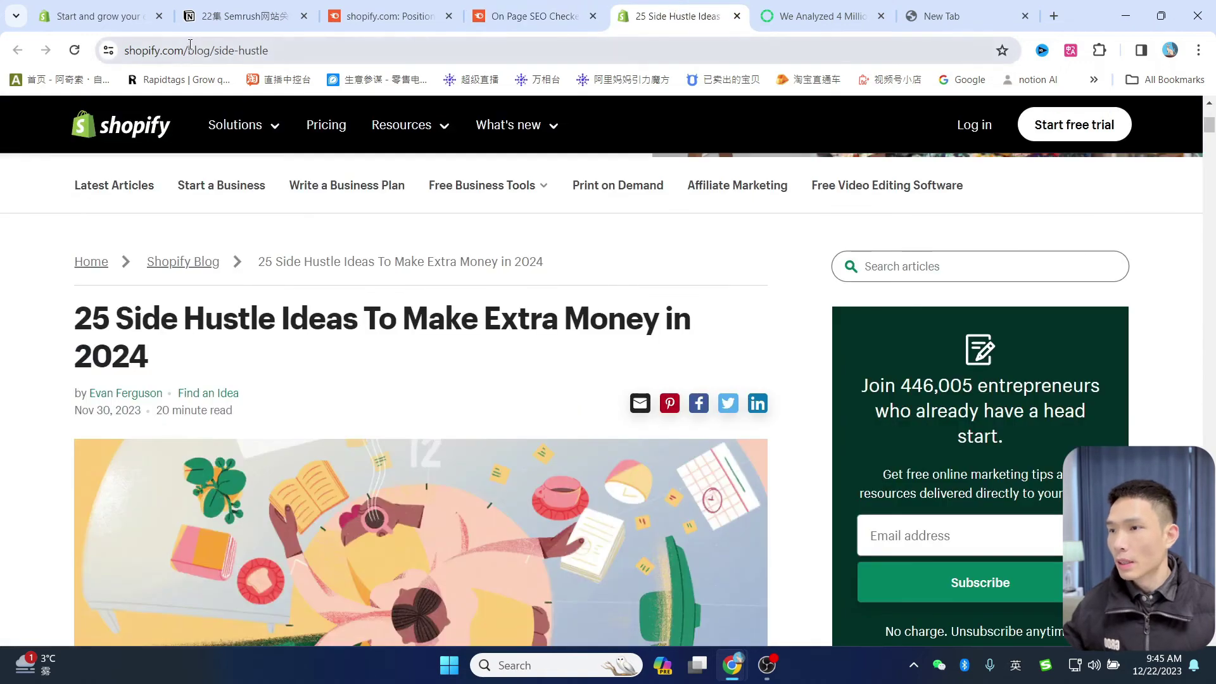
left_click_drag(186, 50, 71, 46)
left_click(533, 17)
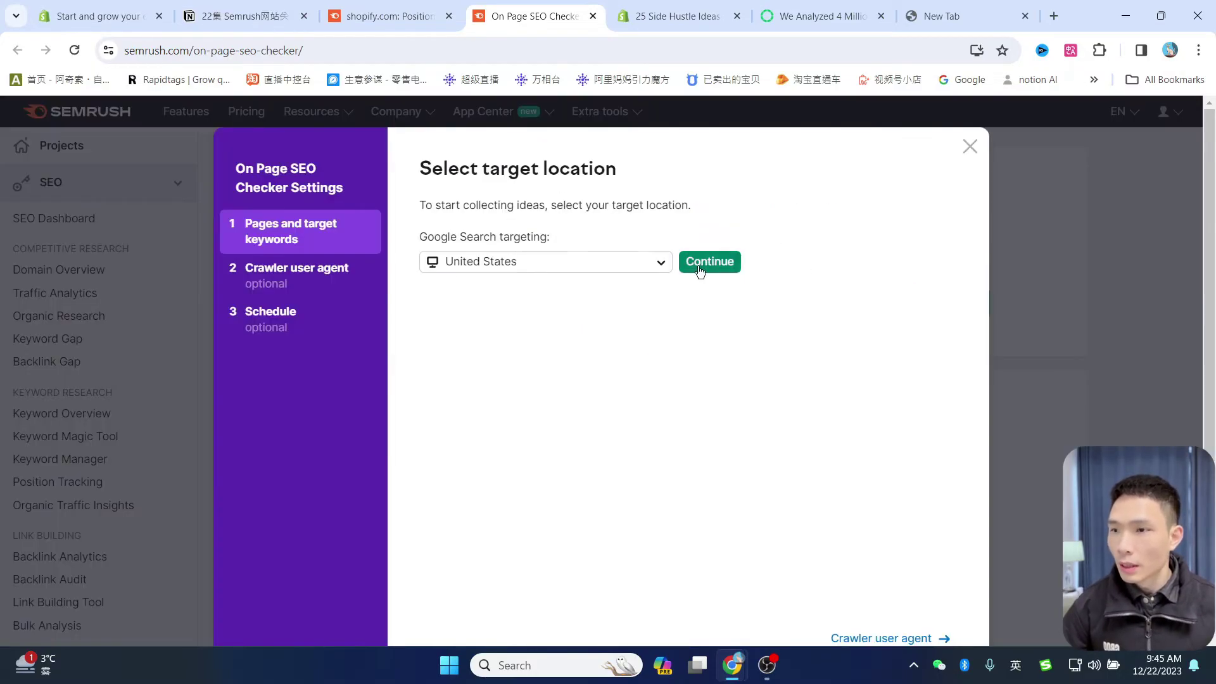
left_click(710, 263)
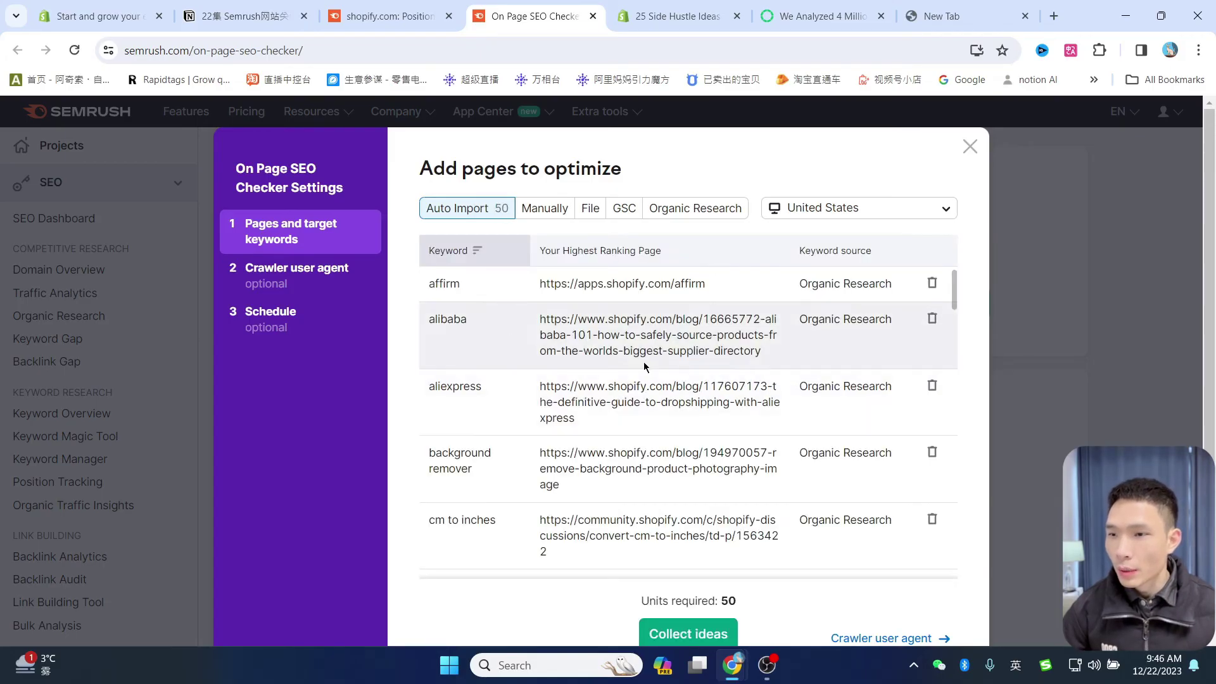
Look through the auto-imported keywords and pages, and switch to adding the pages to optimize manually.
scroll(644, 362, "down", 8)
scroll(679, 450, "up", 5)
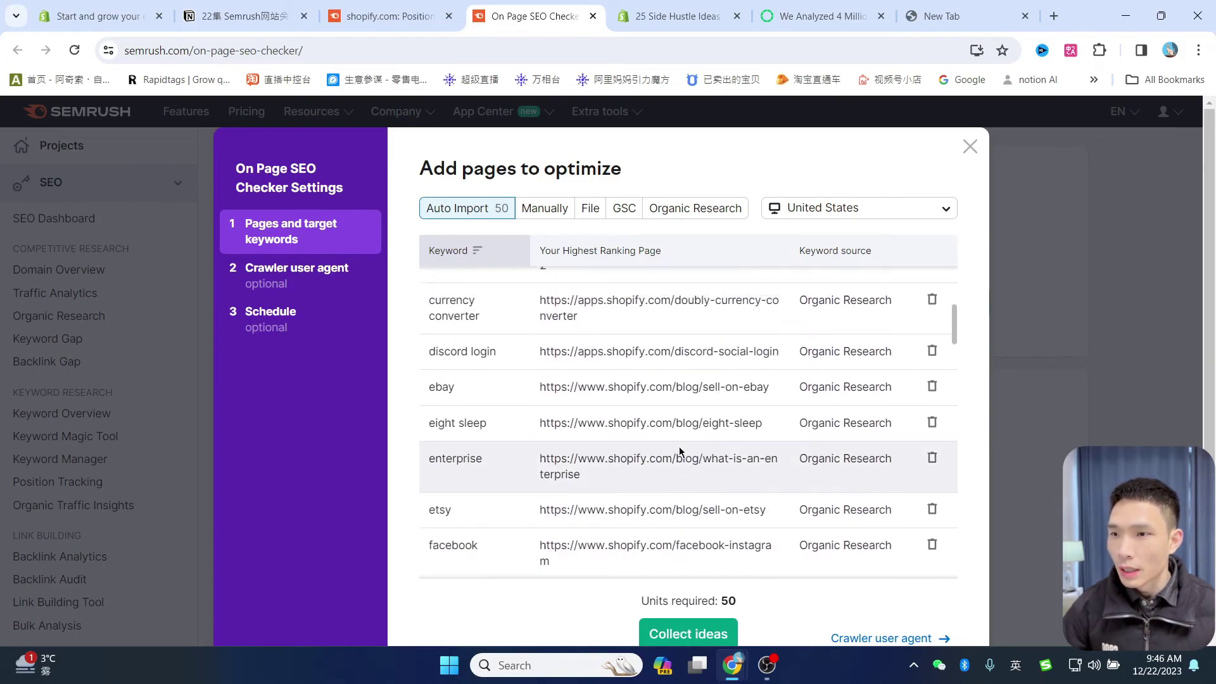
scroll(680, 451, "up", 3)
left_click(546, 209)
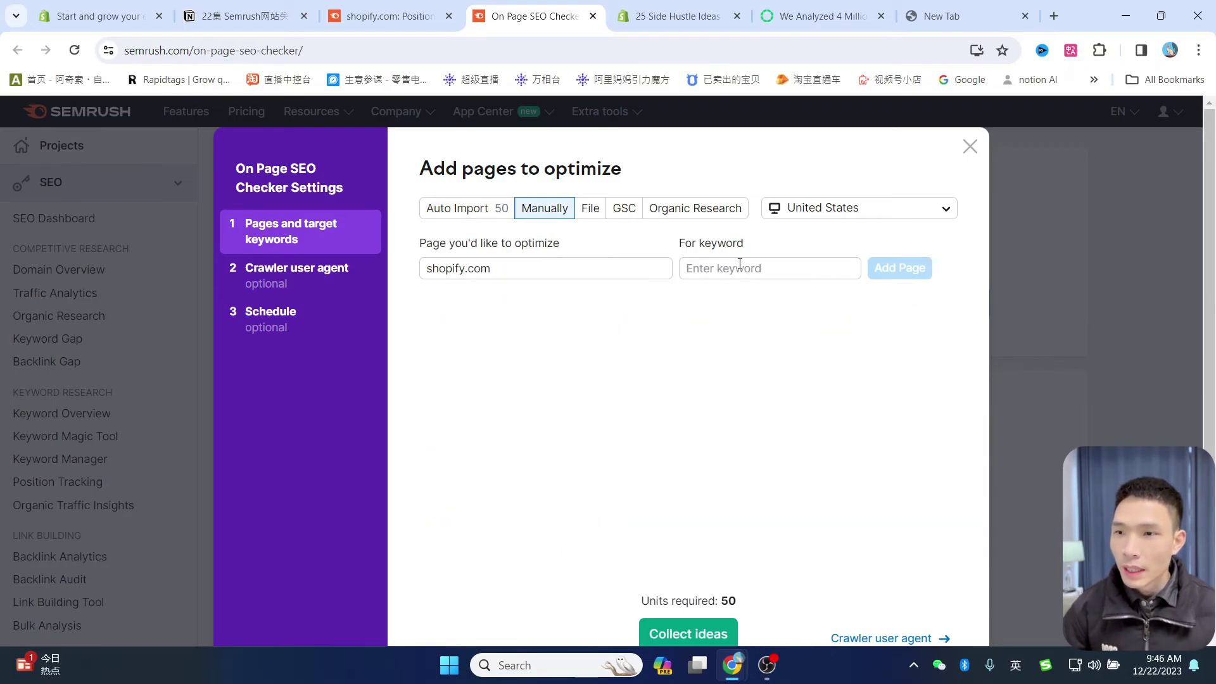
left_click(657, 17)
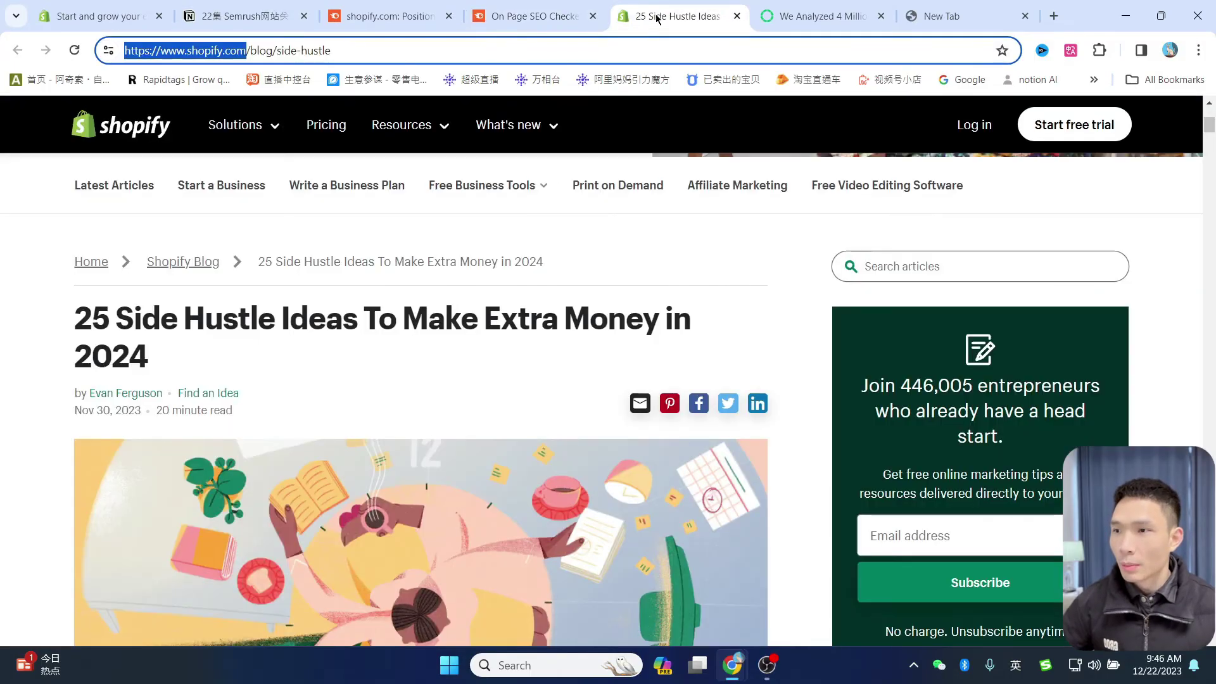
left_click(490, 47)
key("ctrl+c")
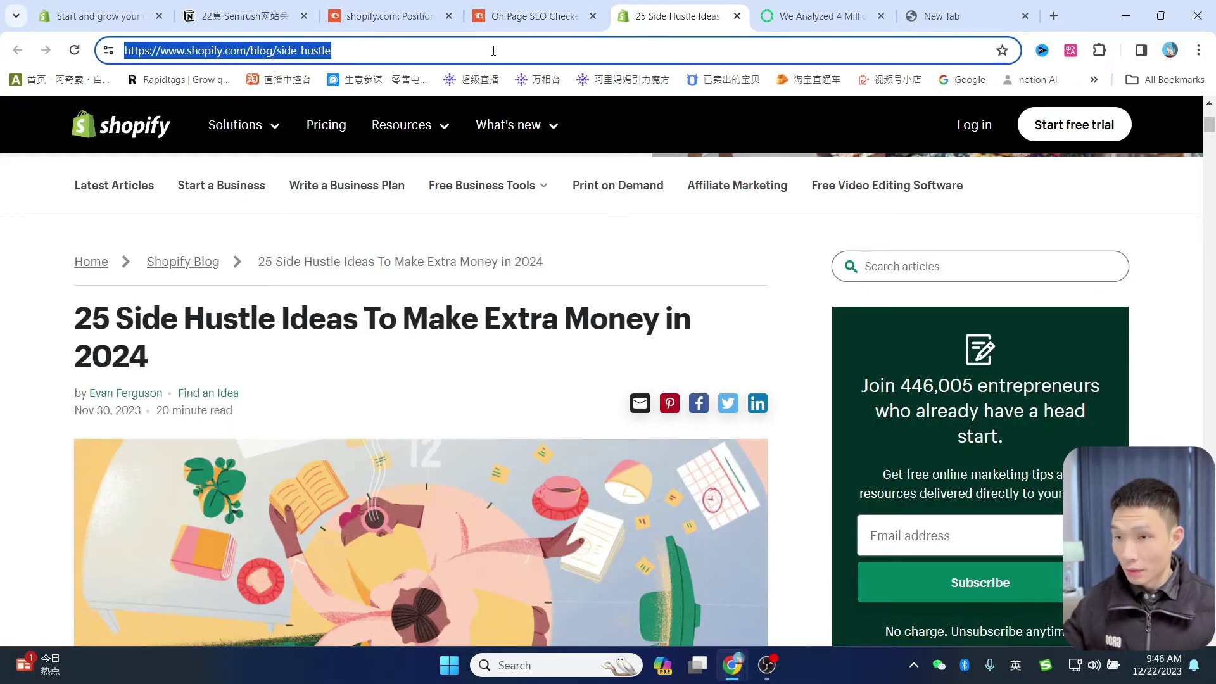
left_click(530, 17)
triple_click(516, 268)
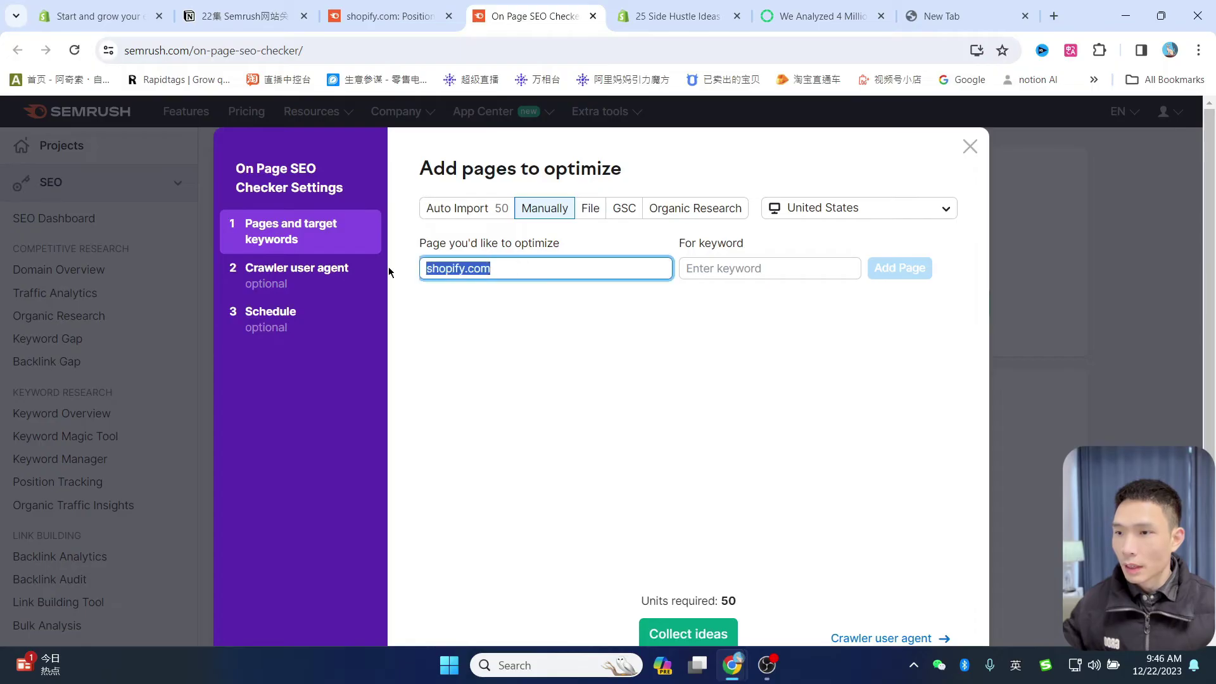
key("ctrl+v")
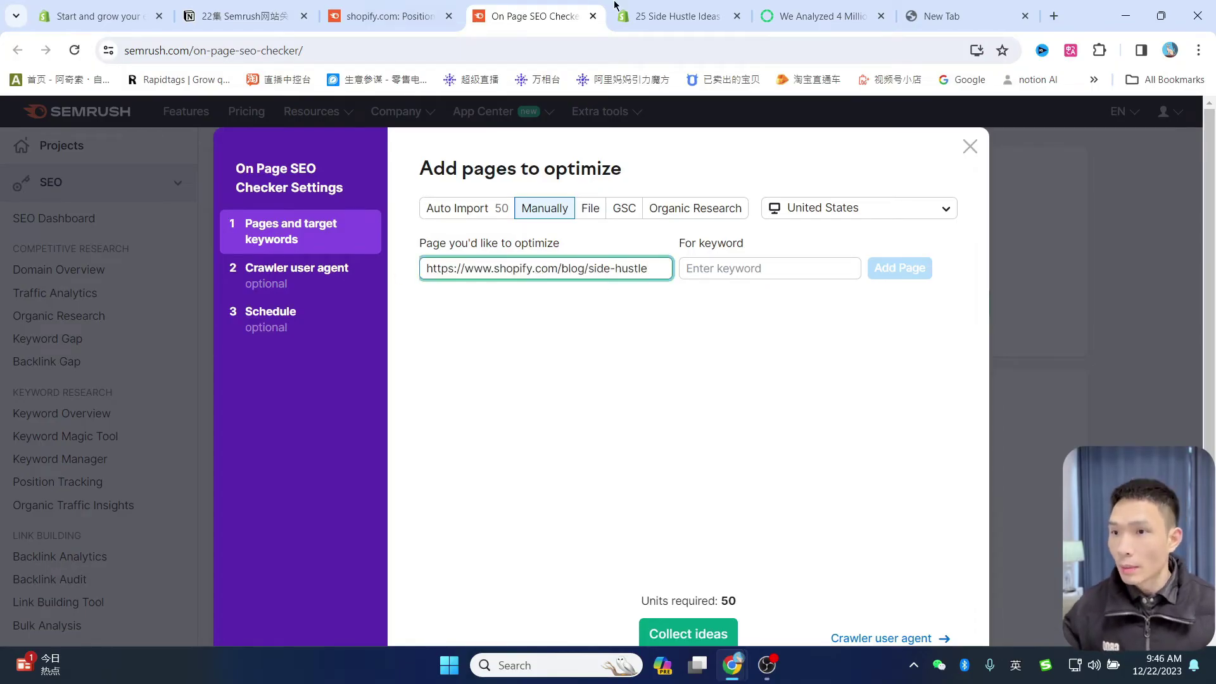
Copy the keyword "side hustle" from the Positions report, enter it as the page's target keyword and add the page.
left_click(392, 16)
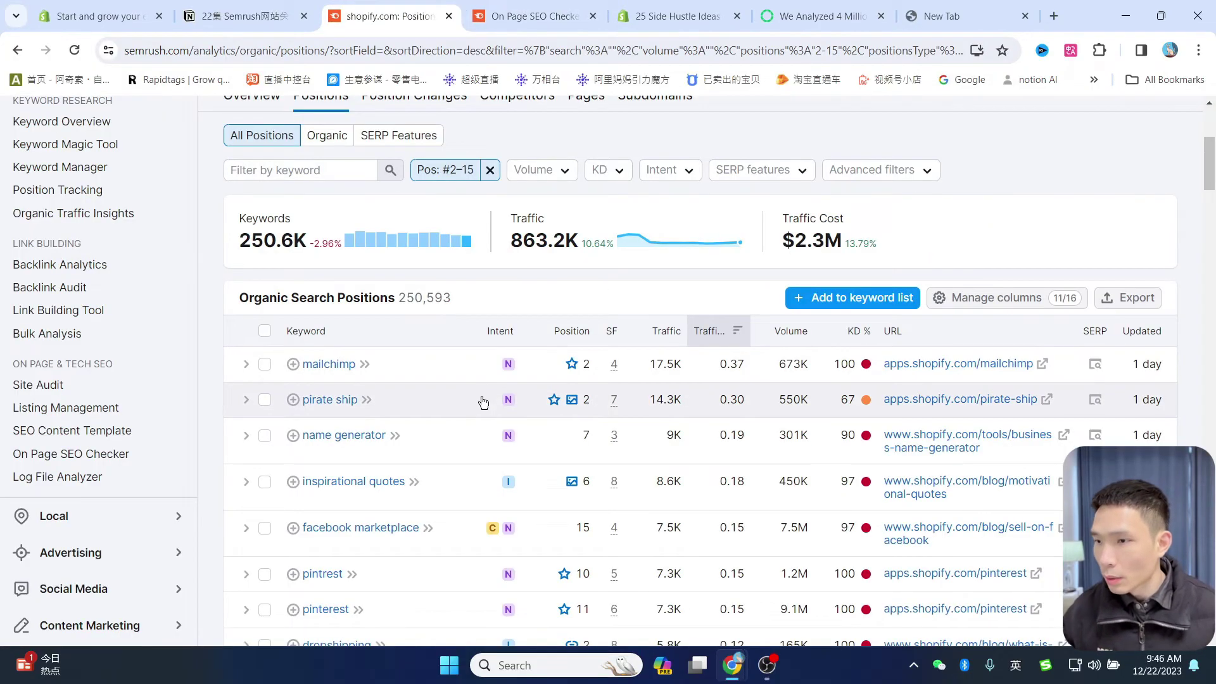
scroll(483, 399, "down", 2)
scroll(483, 399, "down", 10)
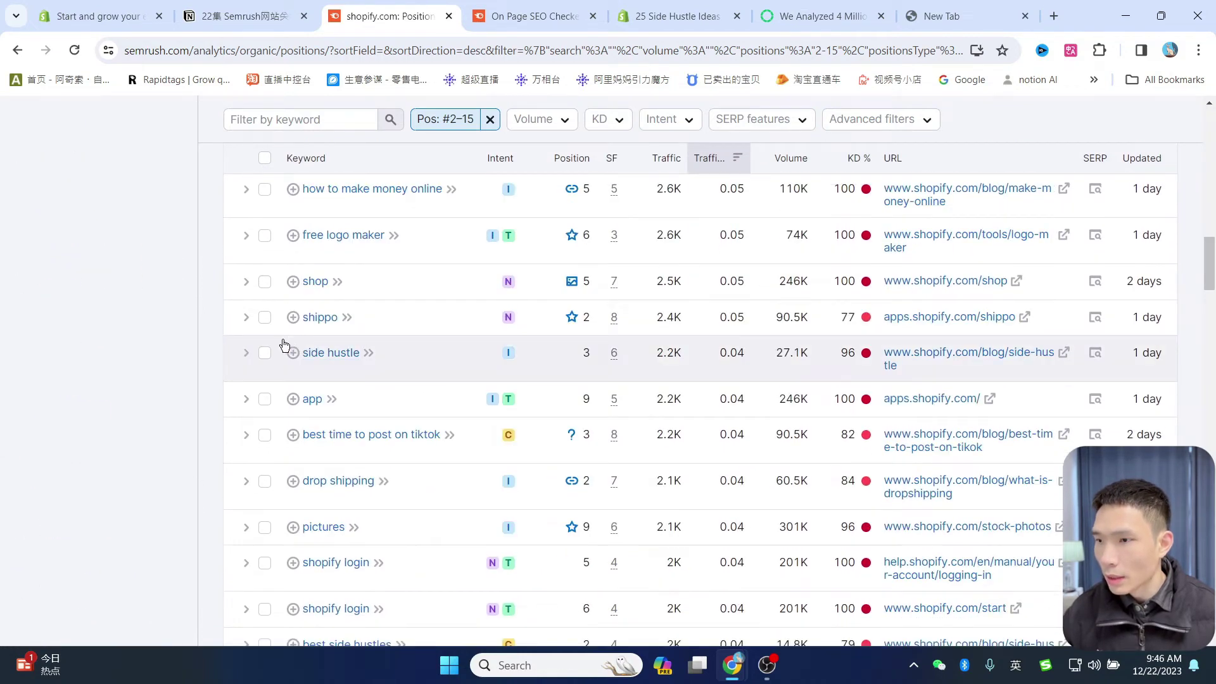
left_click_drag(296, 350, 357, 348)
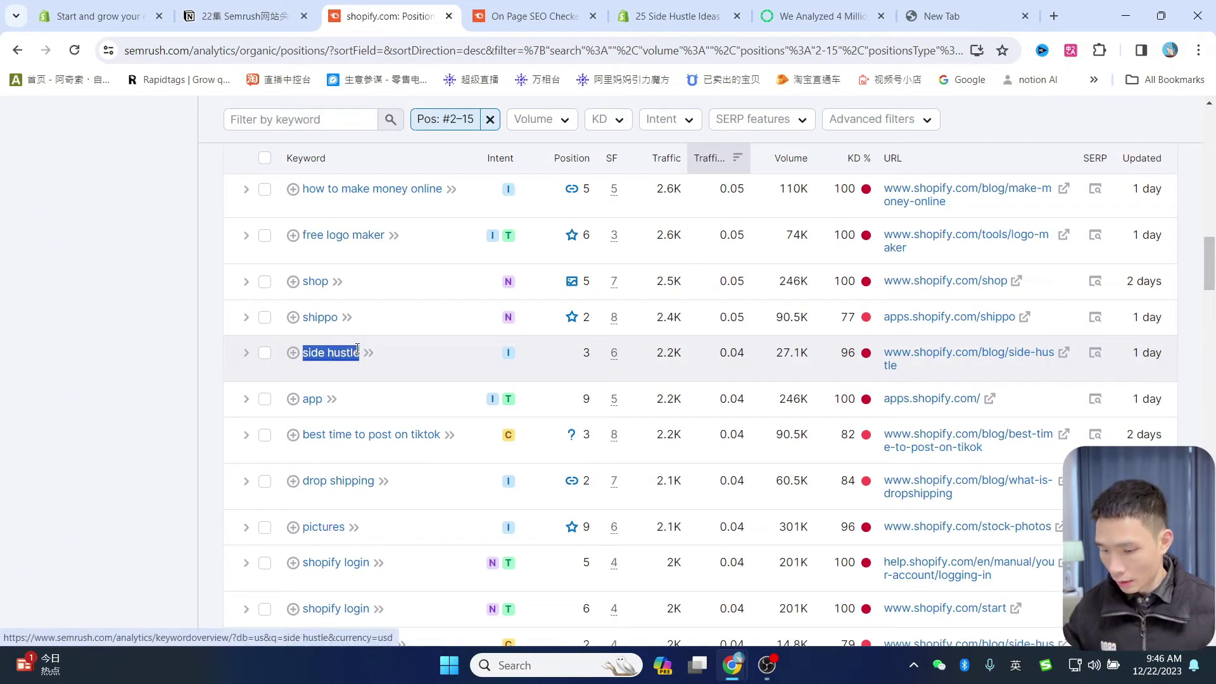
key("ctrl+c")
left_click(531, 16)
key("ctrl+v")
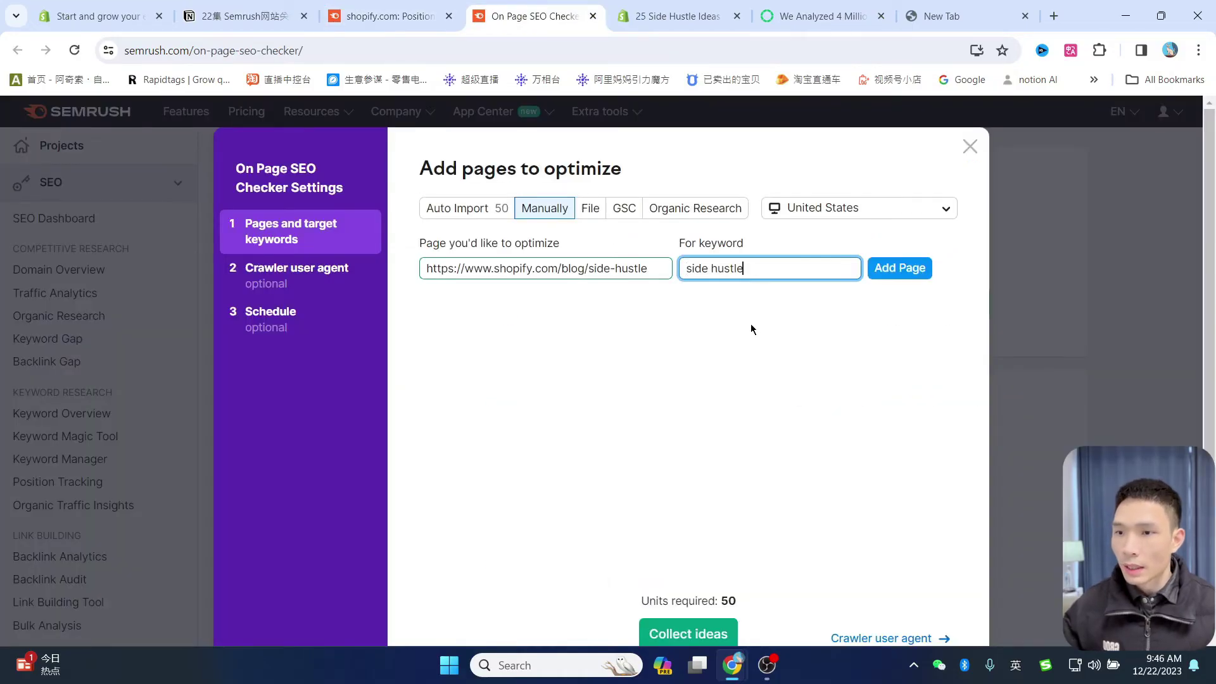
left_click(757, 323)
left_click(902, 271)
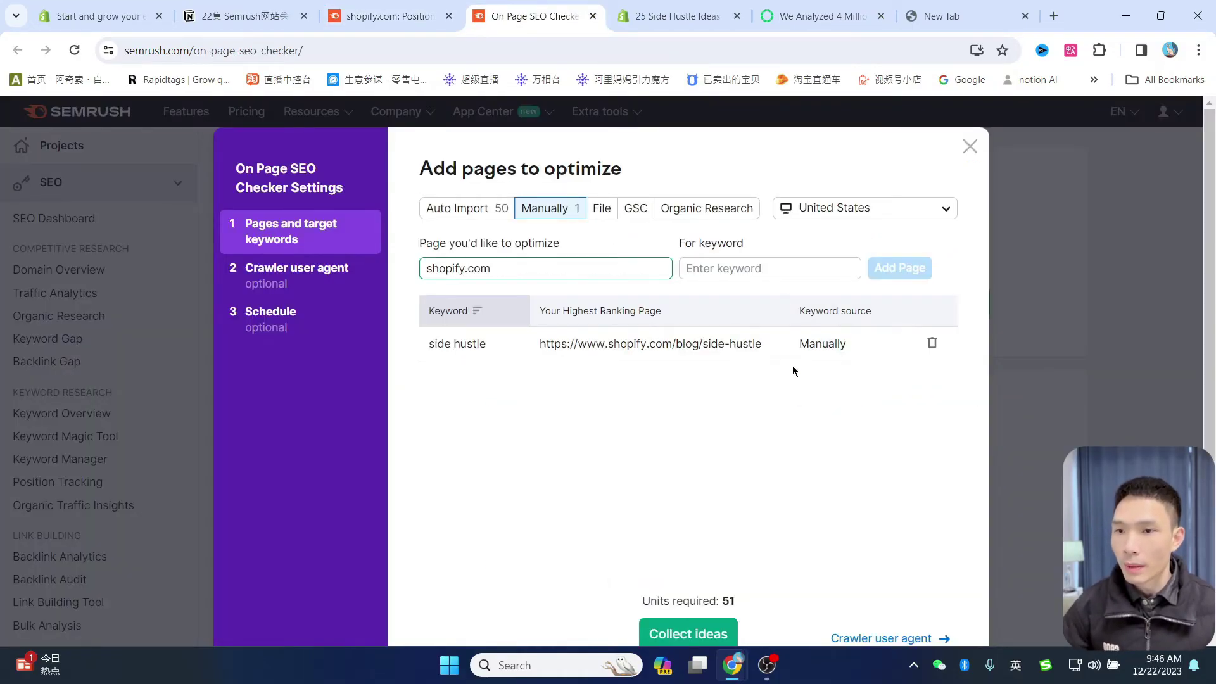
Start collecting ideas for the added pages and look over the idea totals and top pages to optimize in the overview.
scroll(741, 469, "down", 1)
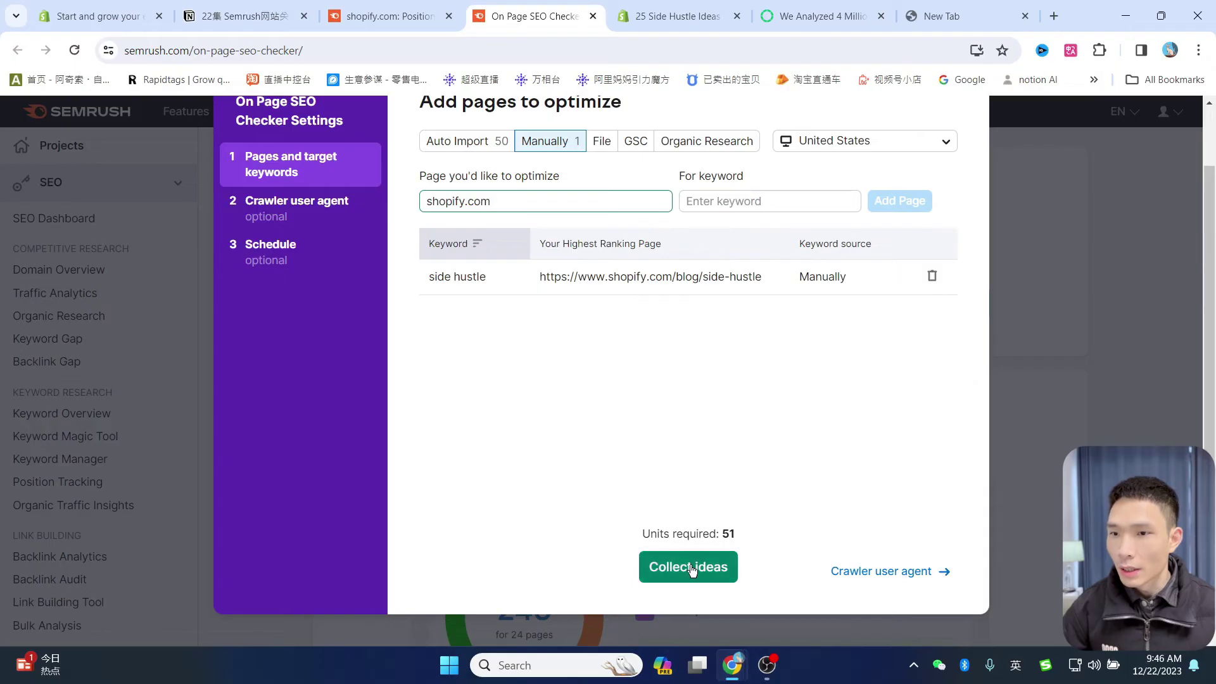
left_click(694, 570)
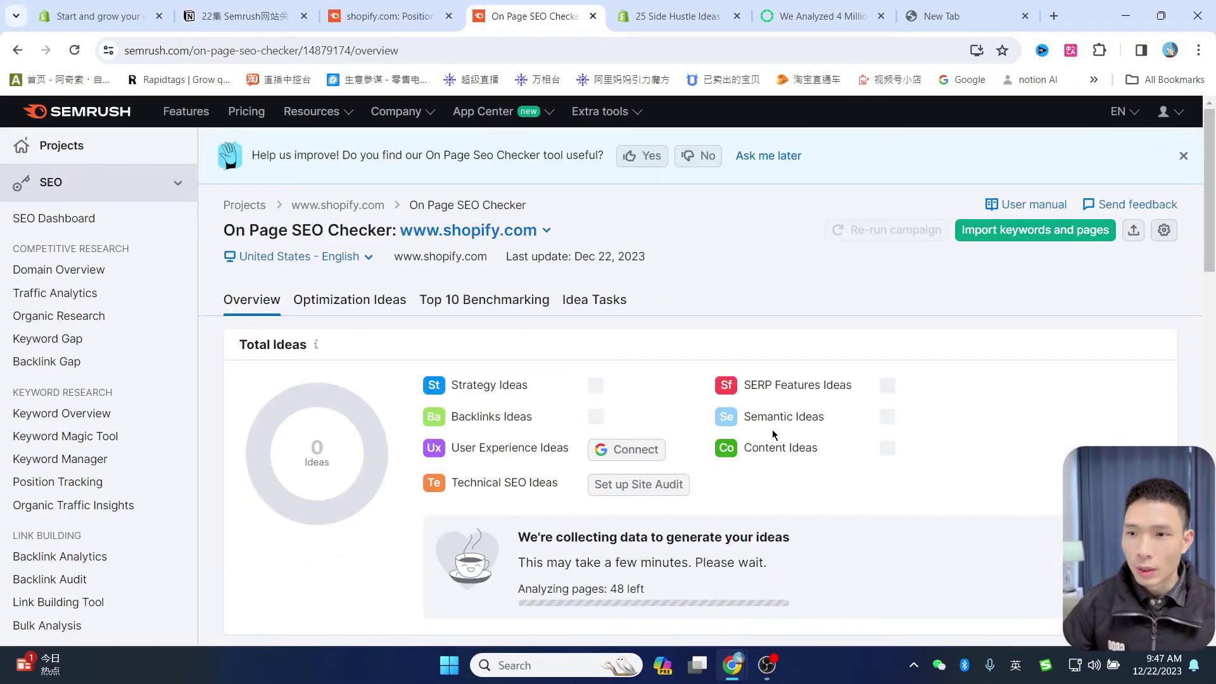
scroll(773, 434, "down", 2)
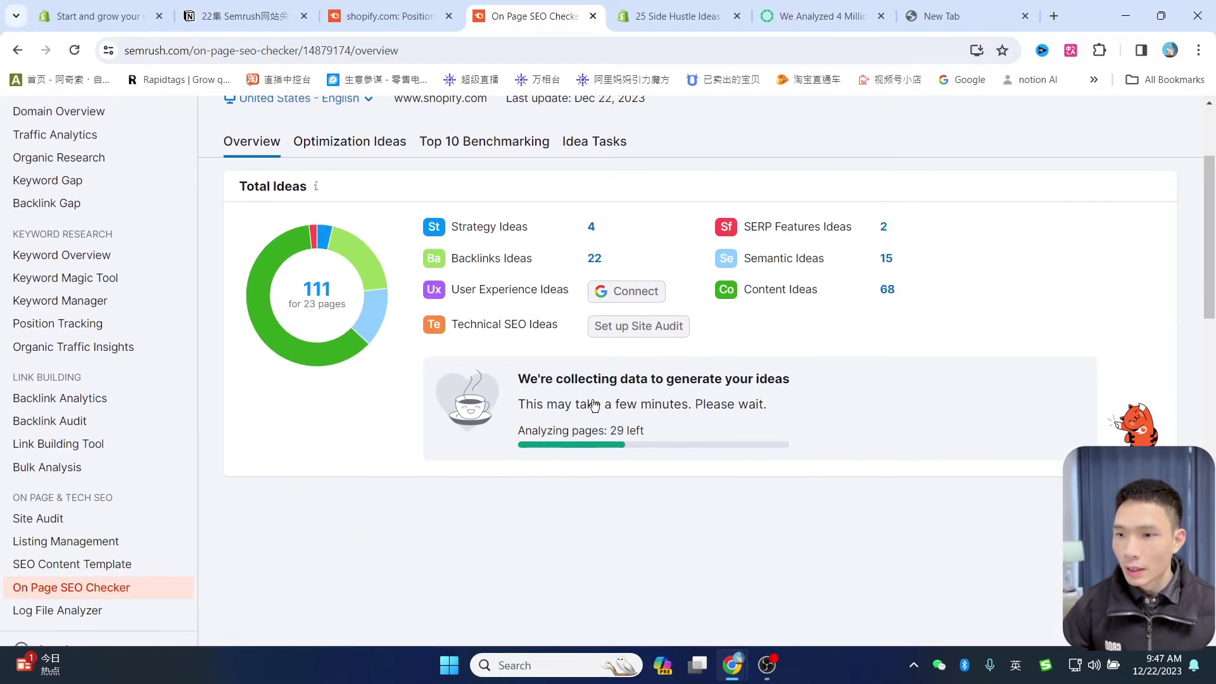
scroll(715, 467, "up", 1)
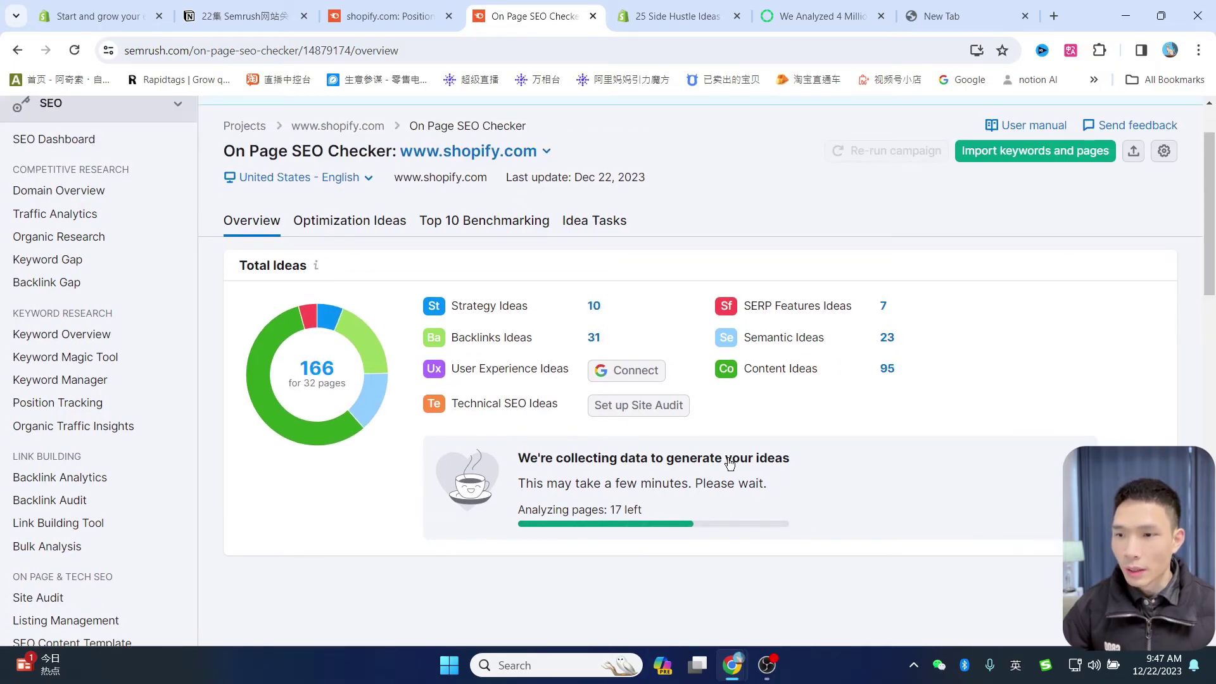
scroll(703, 443, "down", 3)
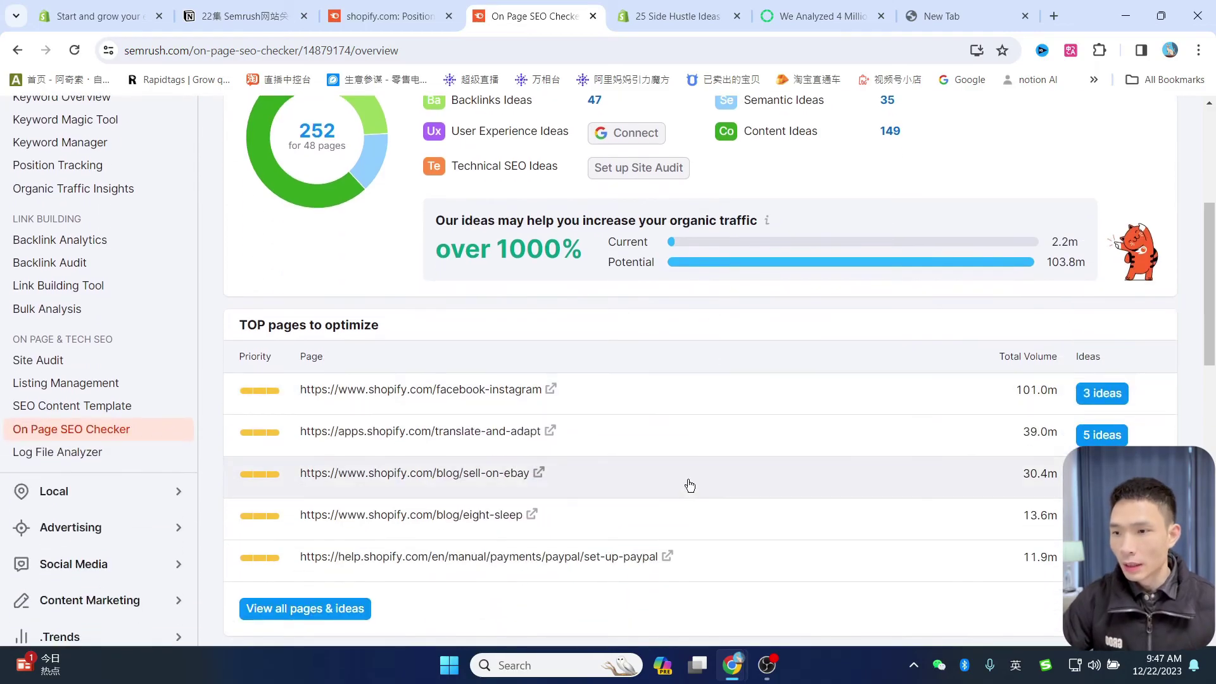
scroll(687, 488, "up", 3)
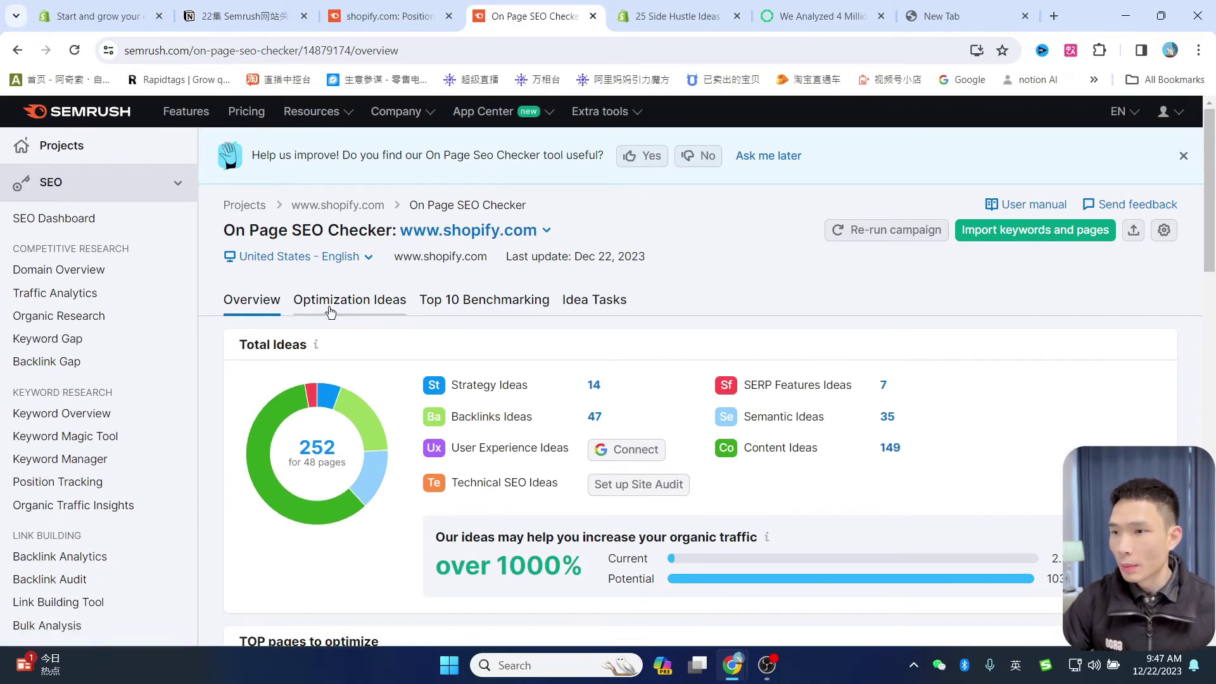
left_click(328, 302)
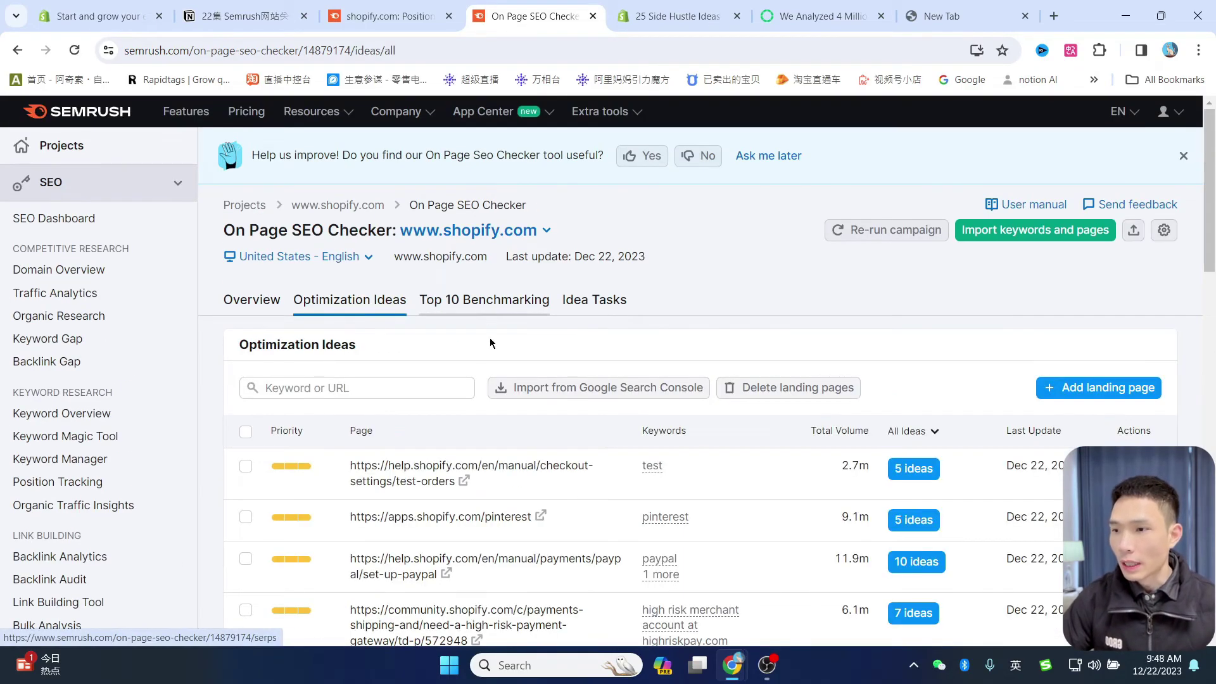
left_click(672, 16)
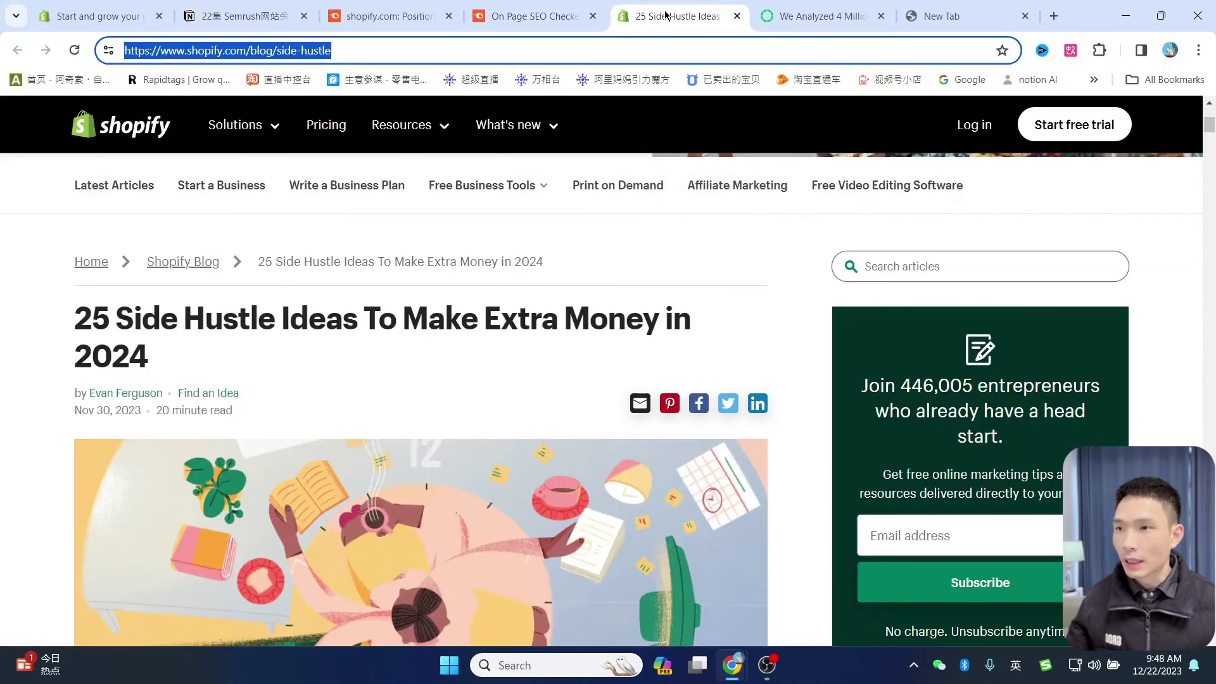
left_click(535, 18)
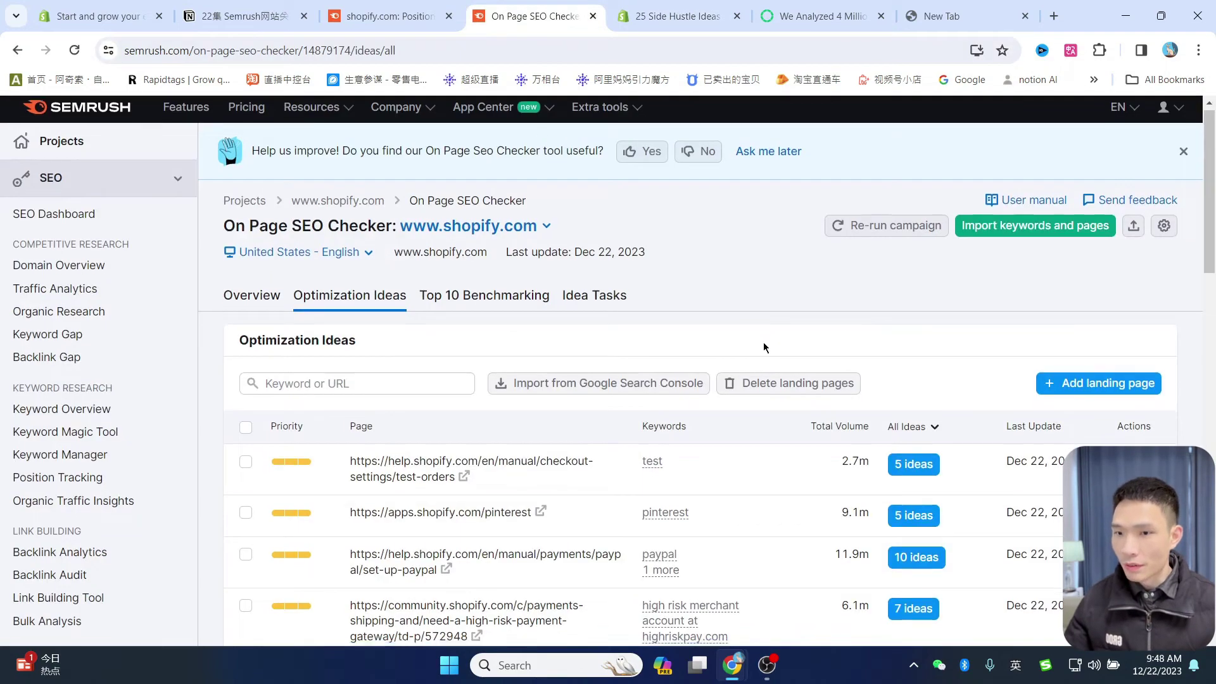
scroll(762, 342, "down", 5)
scroll(780, 423, "up", 3)
scroll(782, 427, "up", 2)
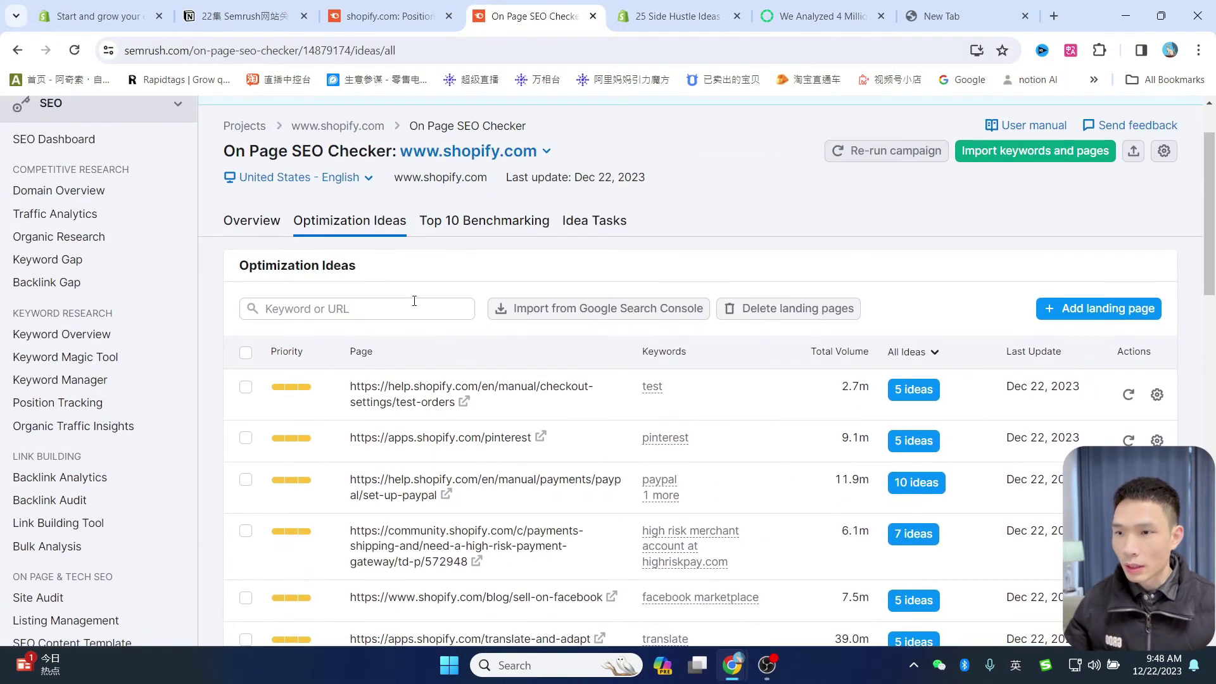
left_click(414, 301)
key("ctrl+v")
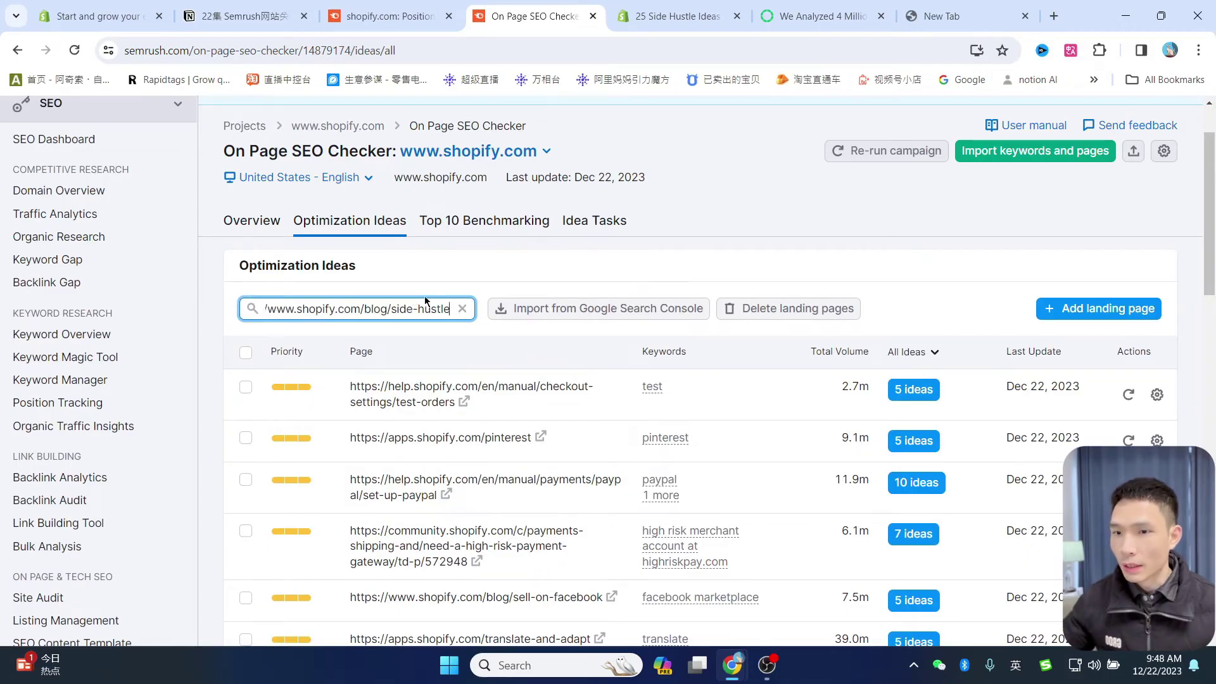
key("Return")
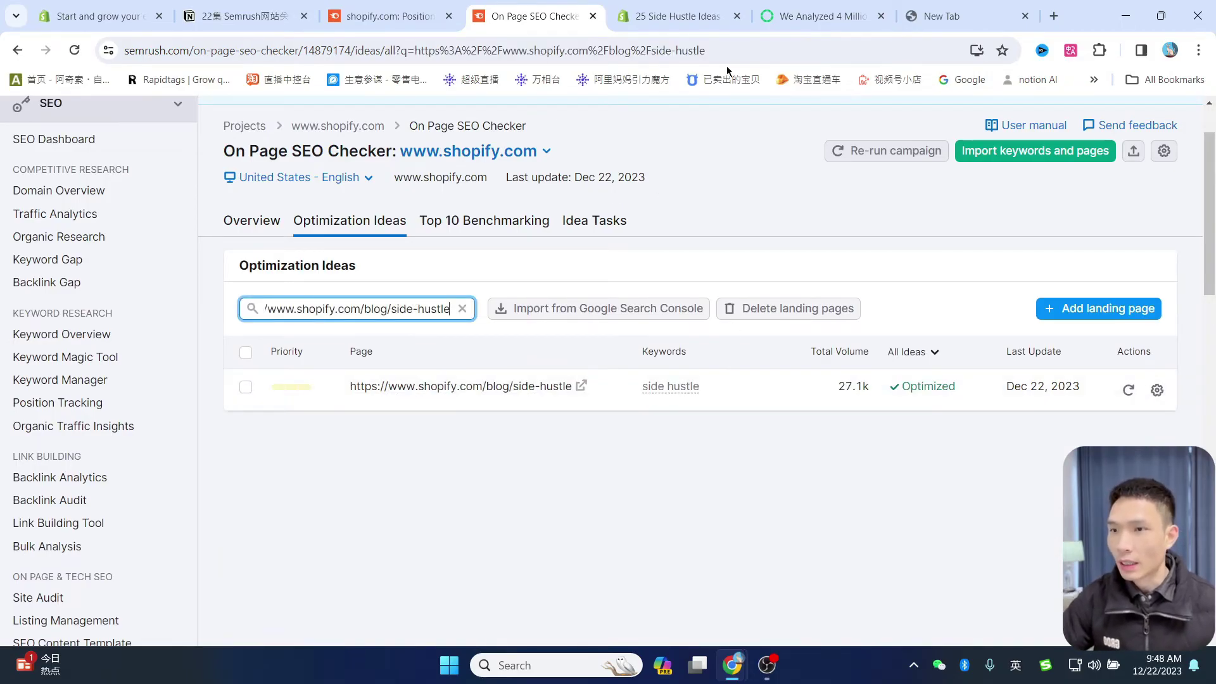
Check the side hustle page's idea status in the filtered results against the open article.
left_click(655, 19)
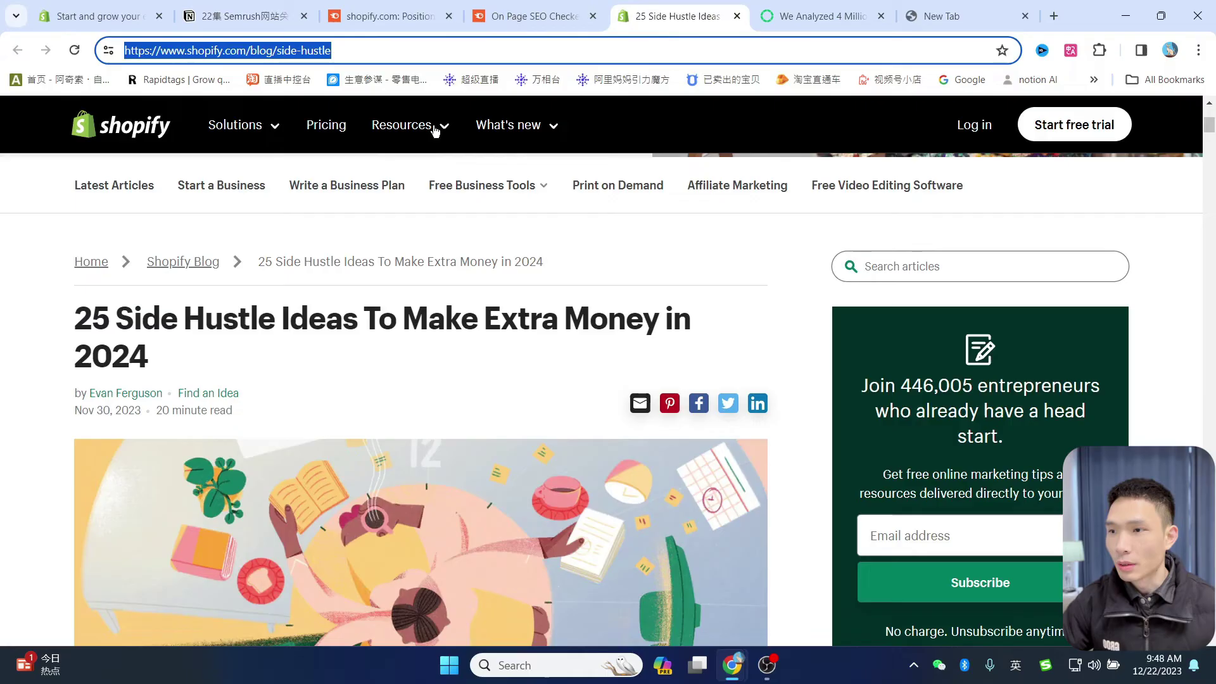
left_click(556, 24)
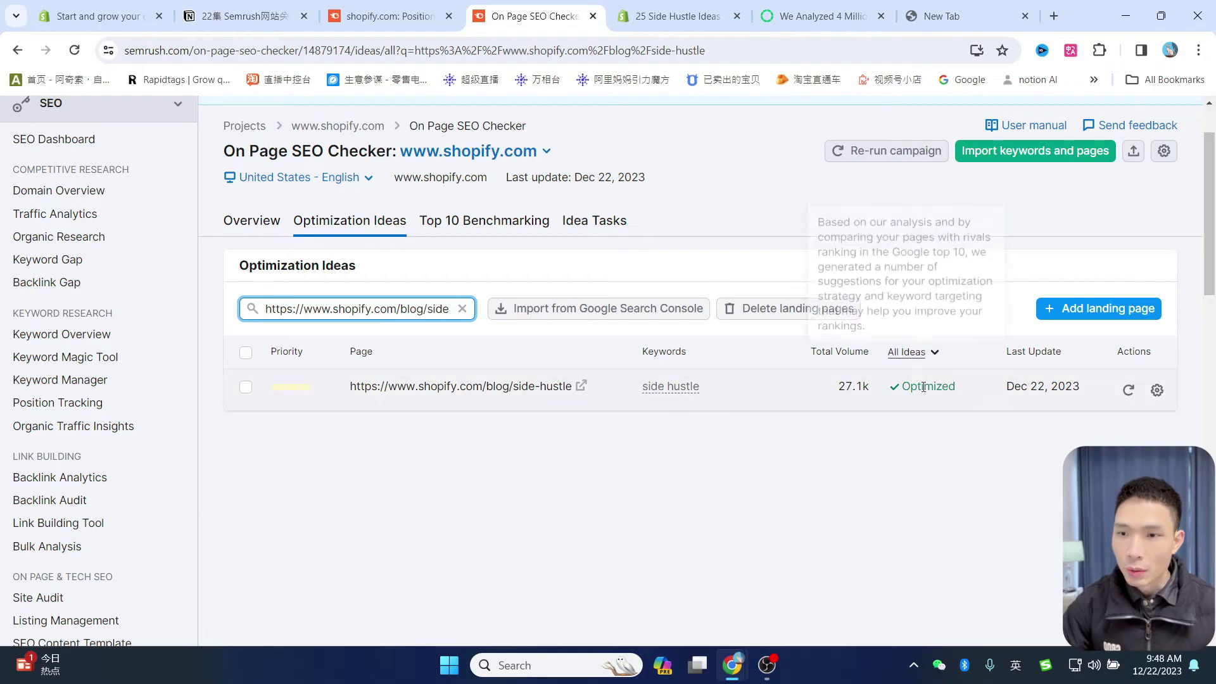
left_click(960, 391)
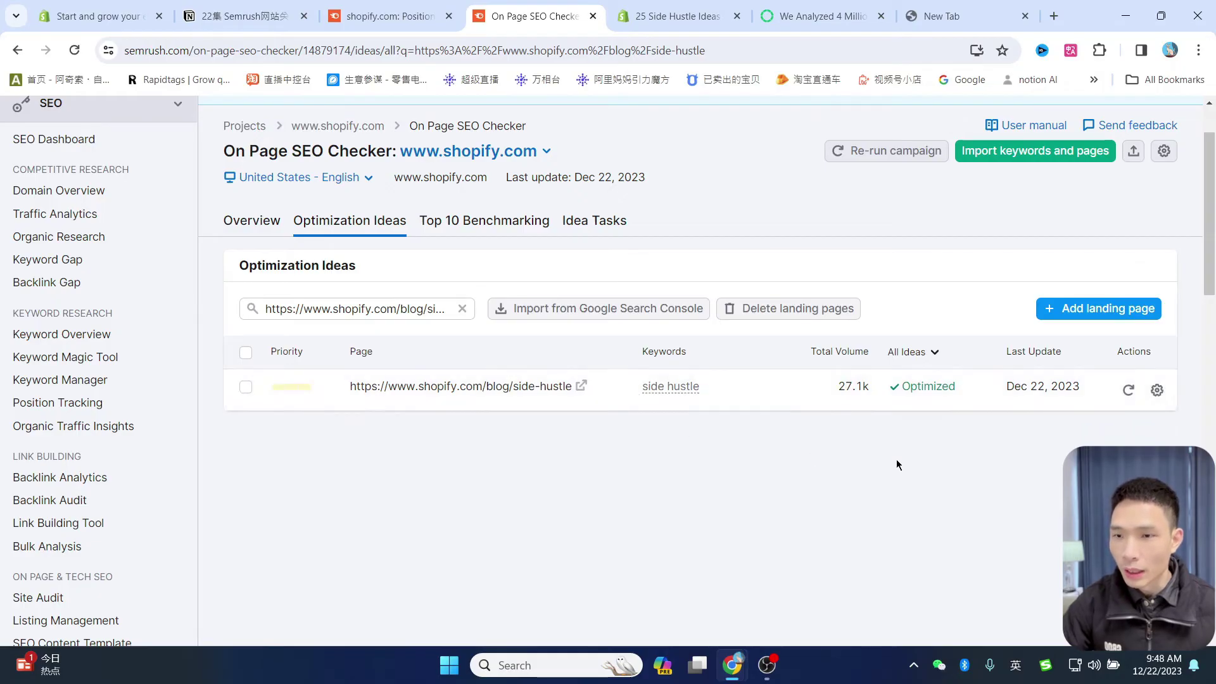
left_click_drag(902, 386, 954, 389)
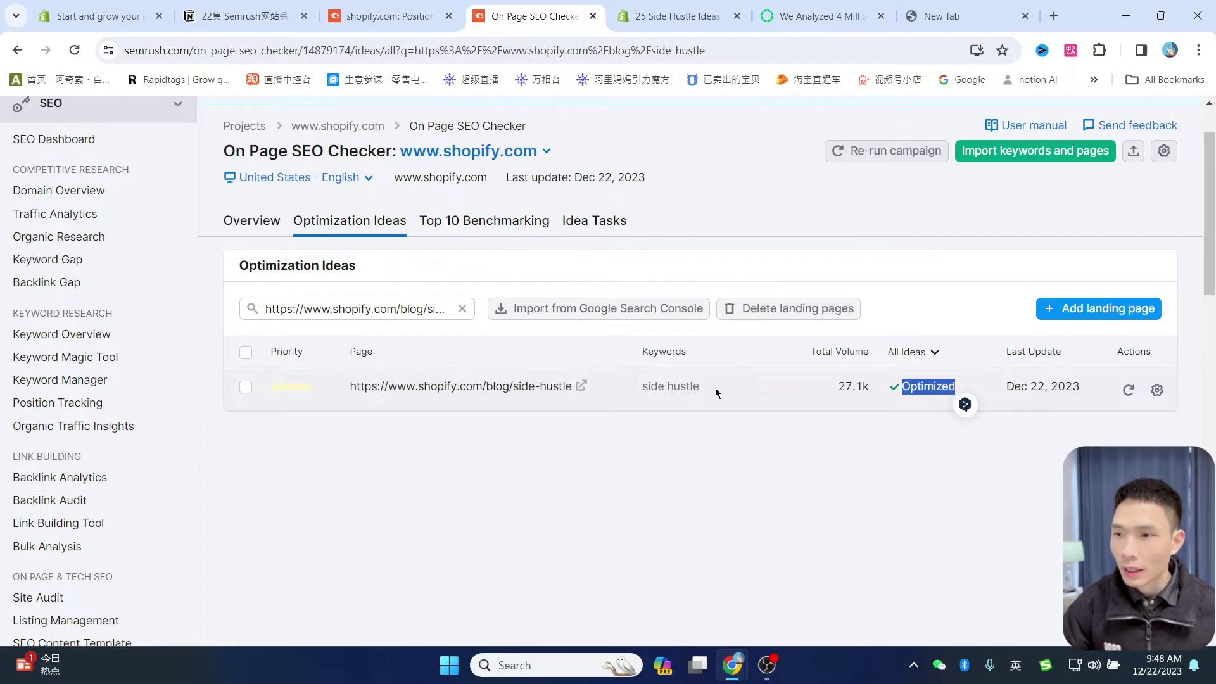
Clear the URL filter, look through the full list of landing pages and open the ideas for the test-orders help page.
left_click(464, 309)
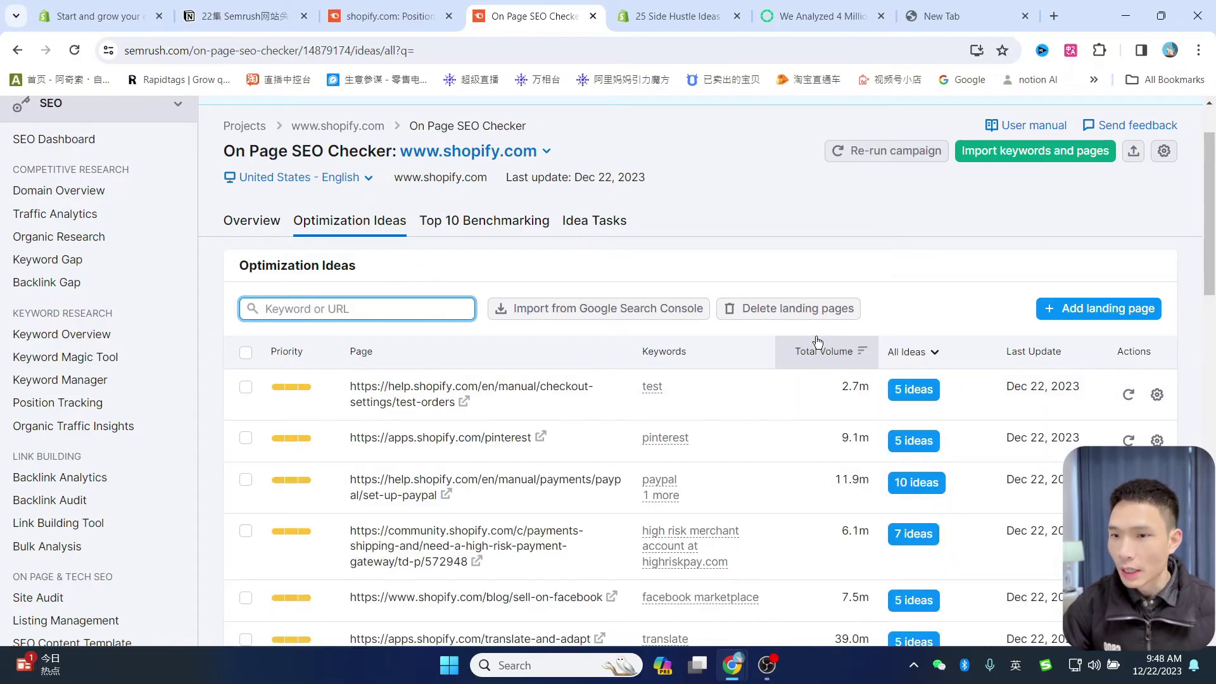
scroll(673, 333, "down", 1)
scroll(673, 334, "down", 1)
scroll(929, 328, "up", 1)
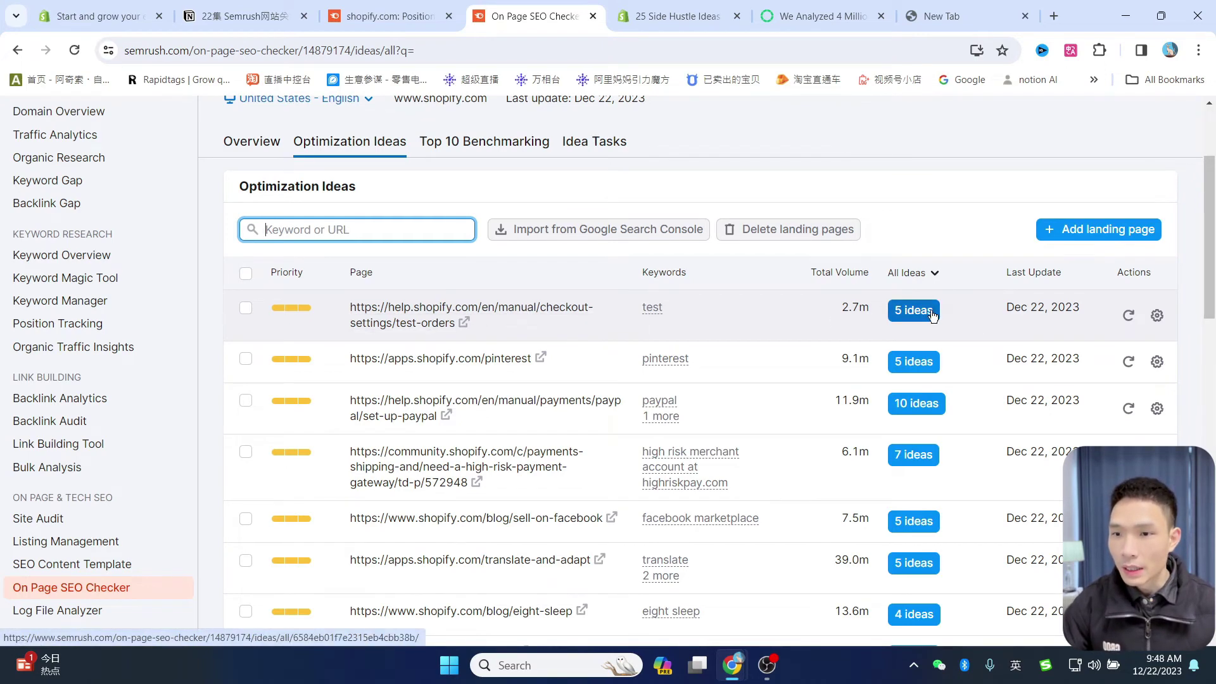
scroll(935, 342, "down", 1)
scroll(928, 433, "down", 3)
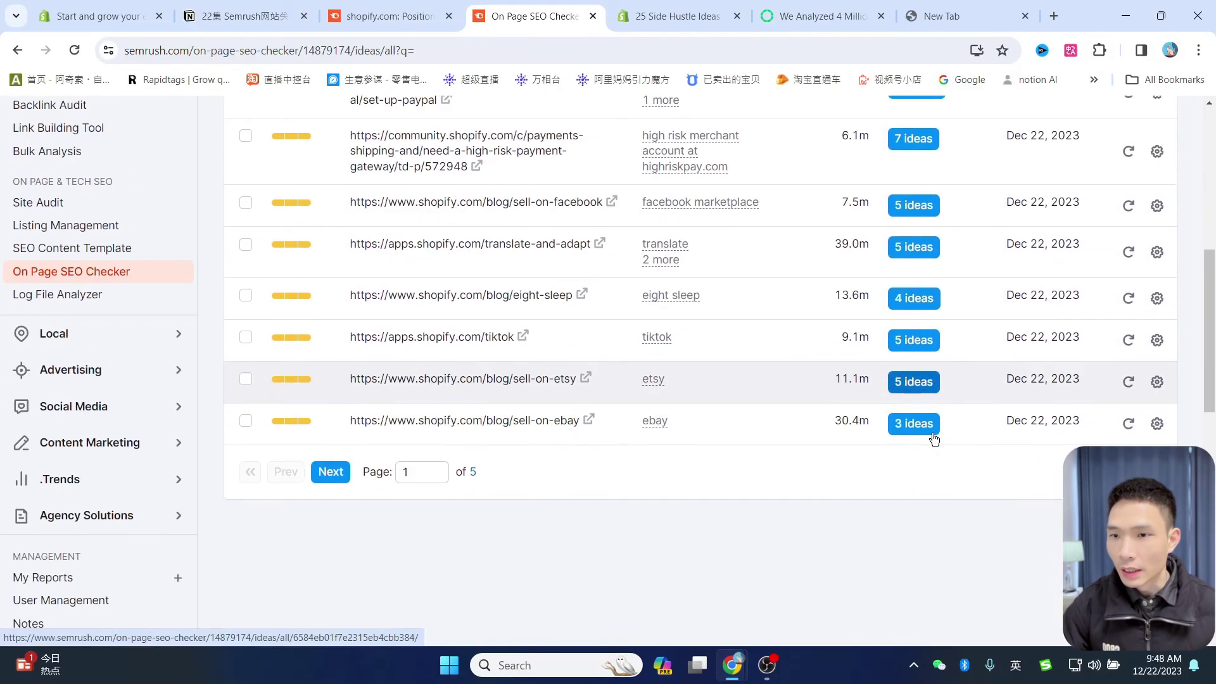
scroll(930, 435, "up", 4)
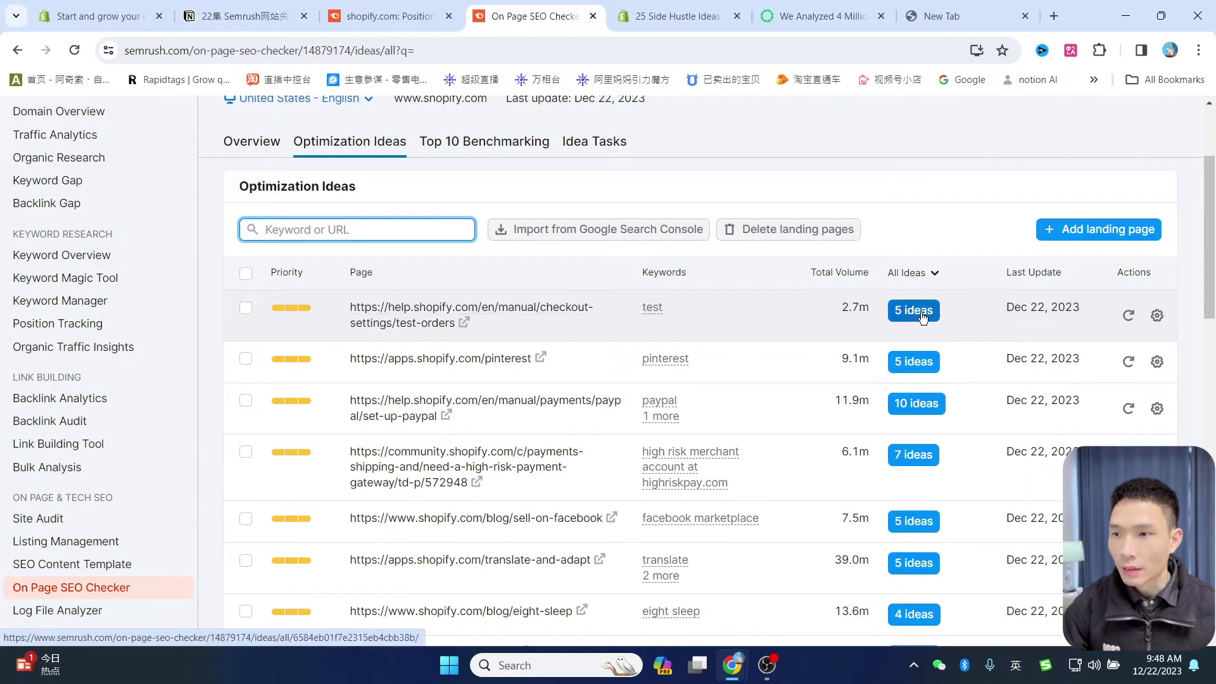
left_click(921, 313)
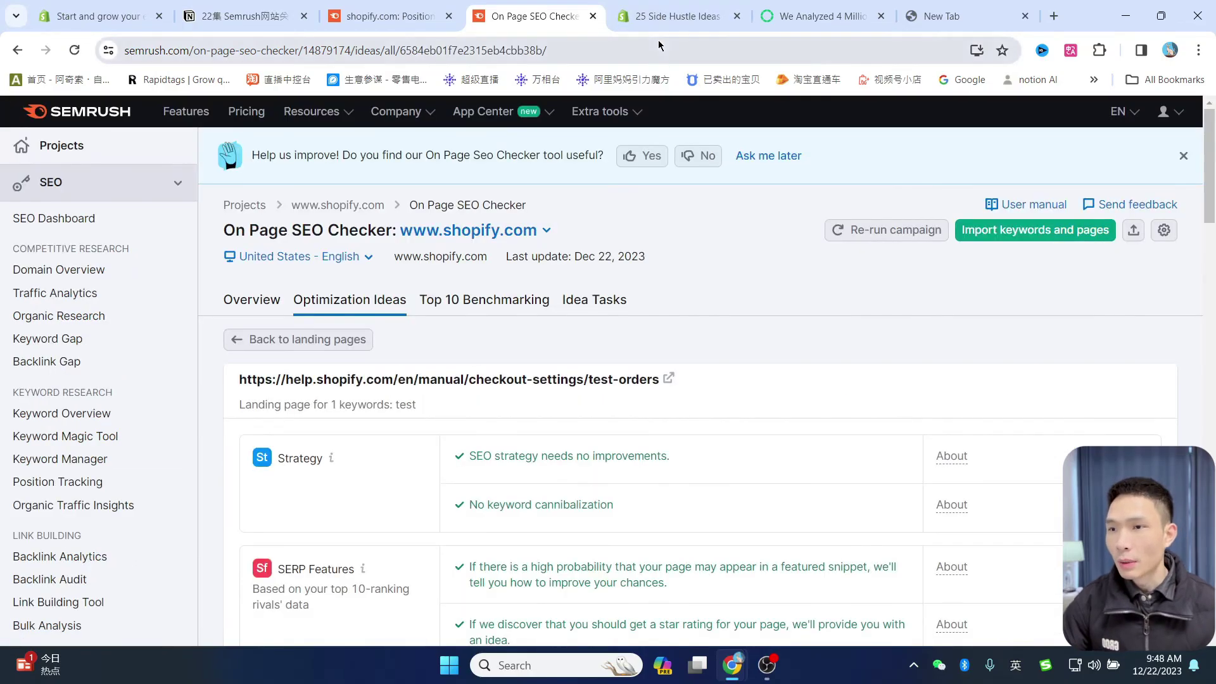
Glance back at the side hustle article, and review the strategy, SERP features and content ideas for the test-orders help page.
left_click(674, 16)
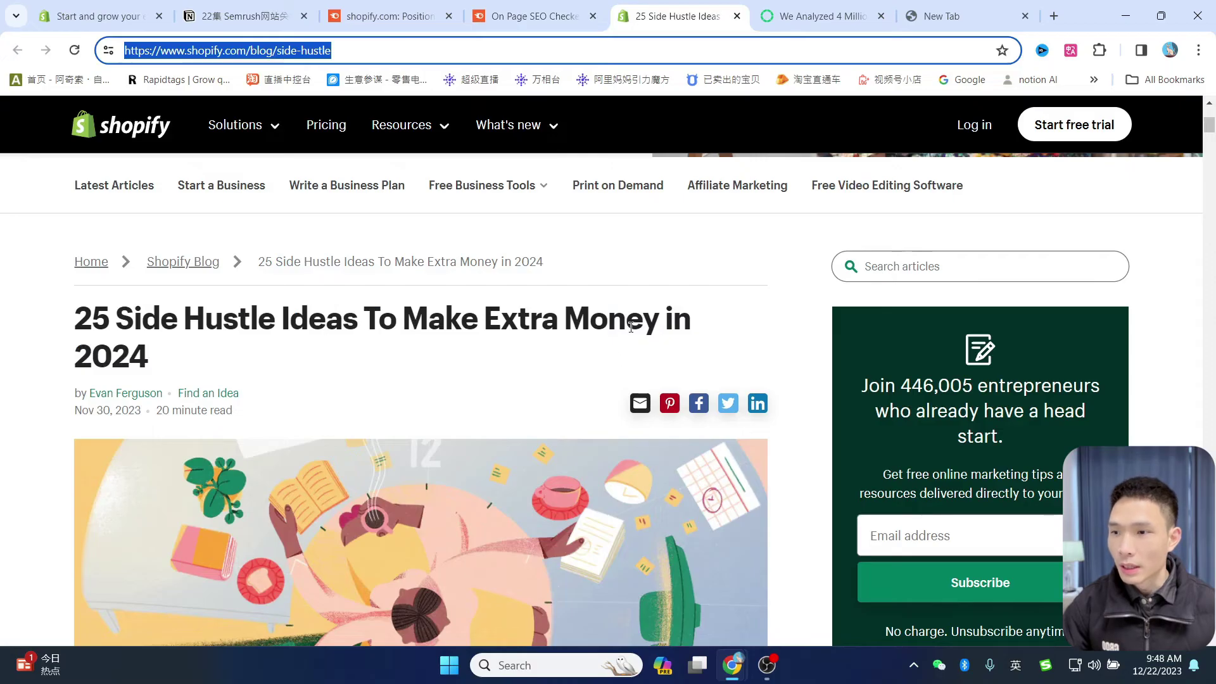
scroll(526, 325, "down", 2)
scroll(526, 325, "down", 10)
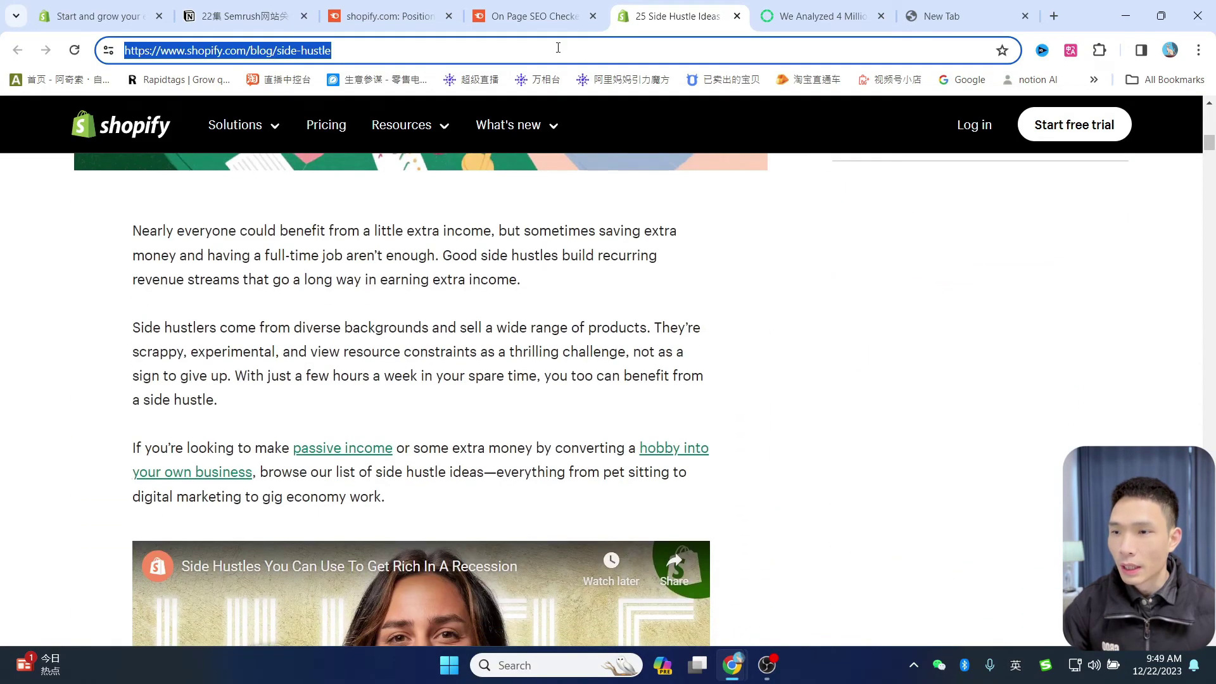
left_click(538, 16)
scroll(793, 316, "down", 3)
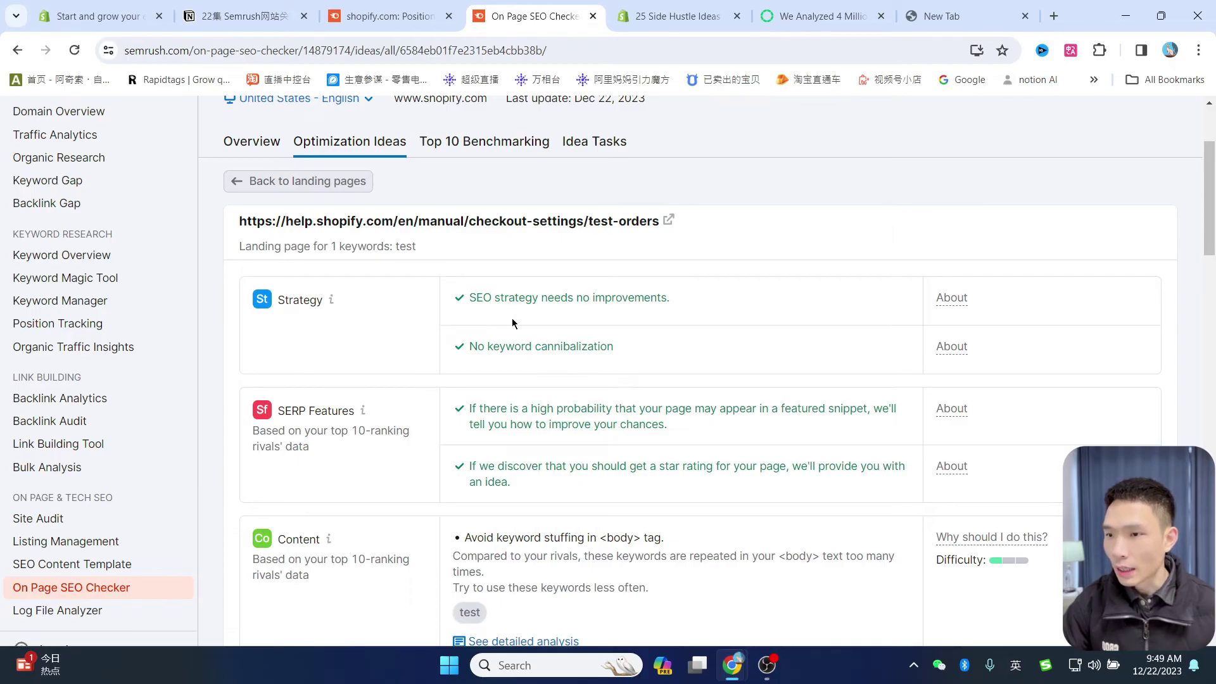
scroll(688, 402, "down", 3)
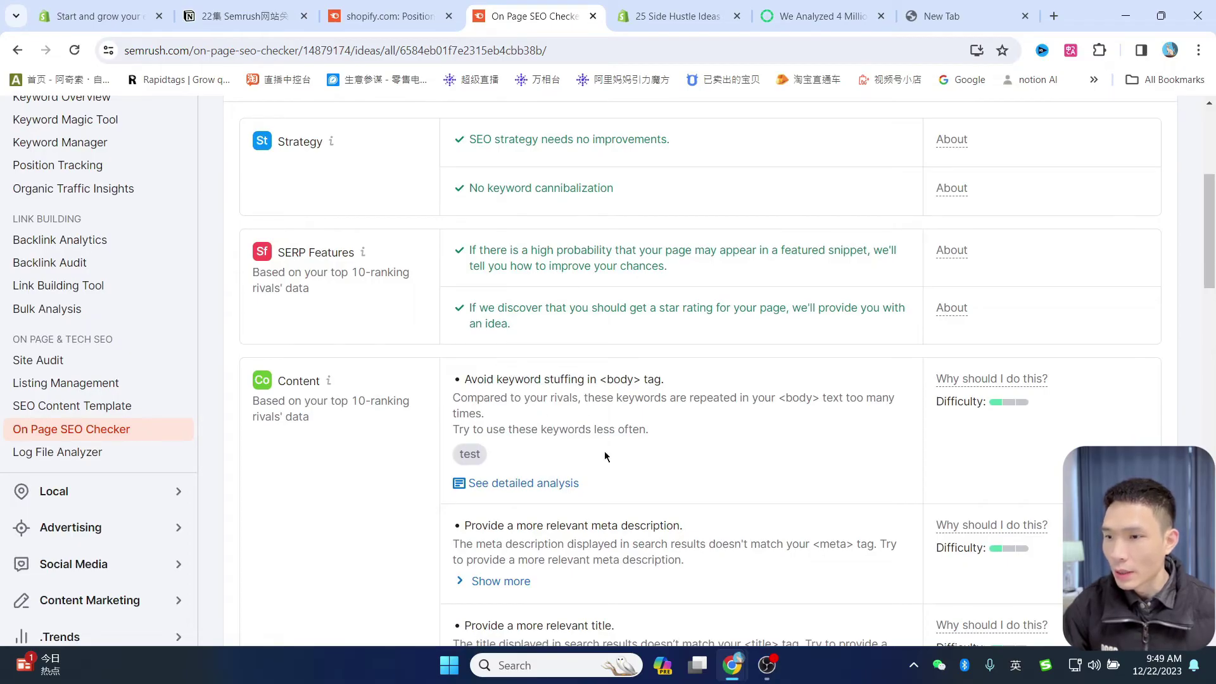
scroll(552, 411, "down", 7)
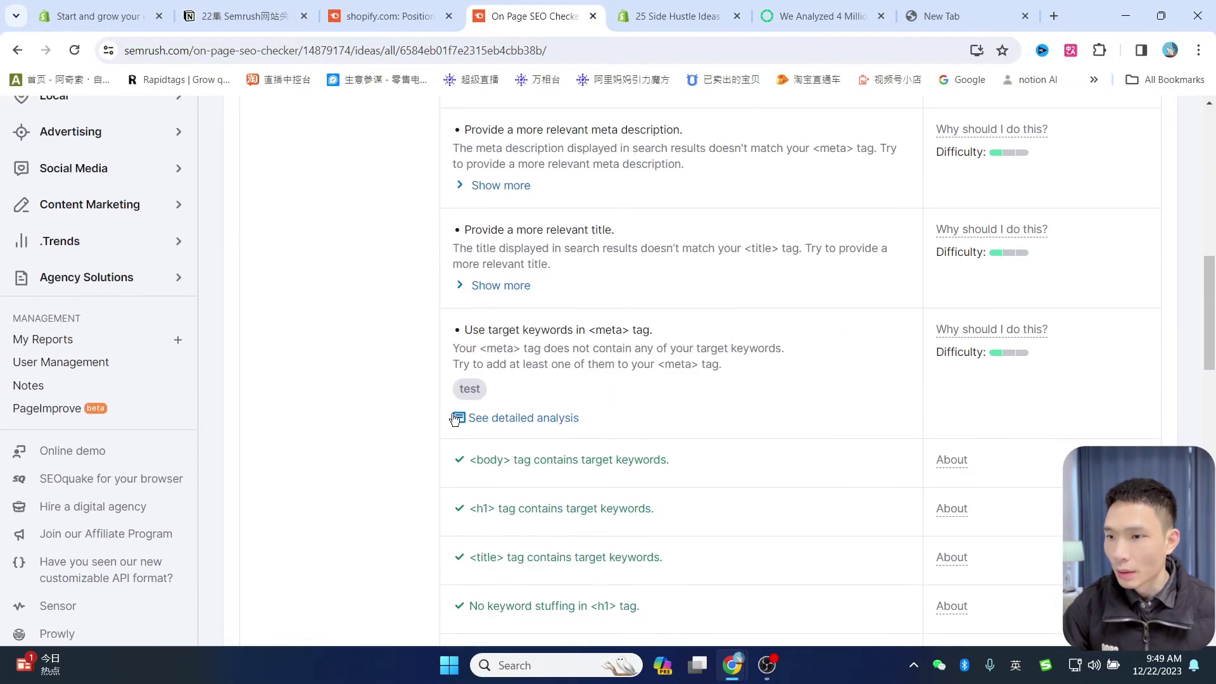
Review the remaining content, semantic, backlink, technical and user experience ideas for the test-orders help page.
scroll(605, 460, "down", 15)
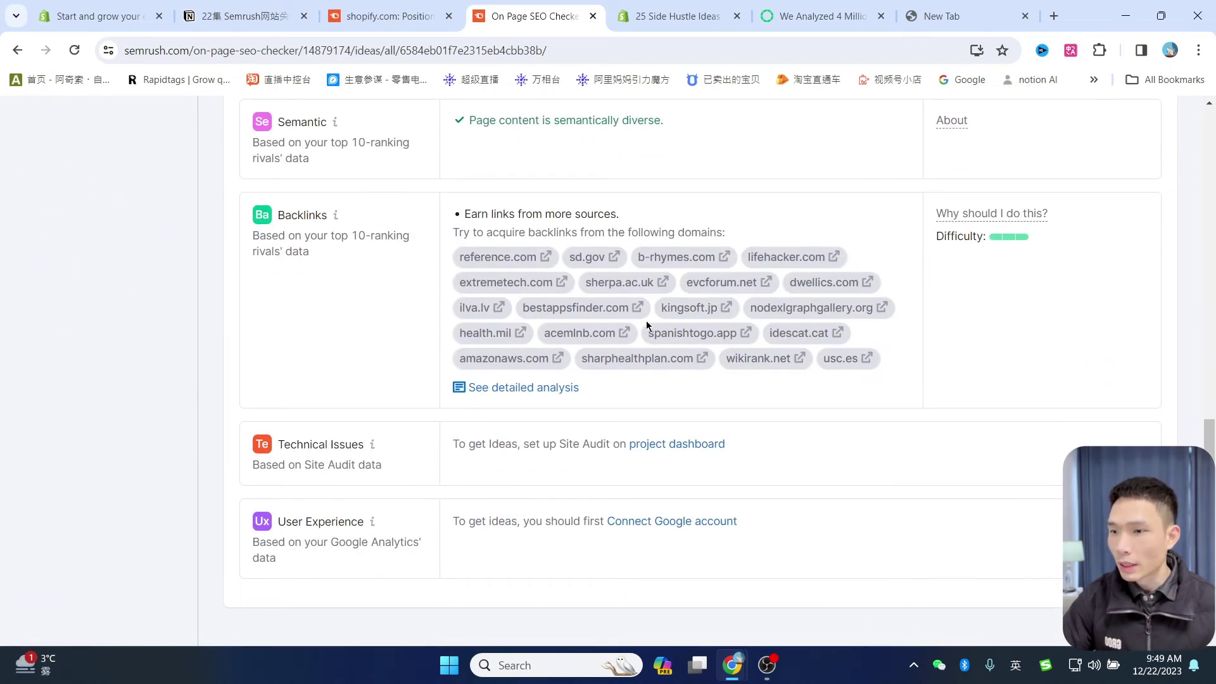
scroll(703, 373, "down", 3)
scroll(705, 439, "up", 12)
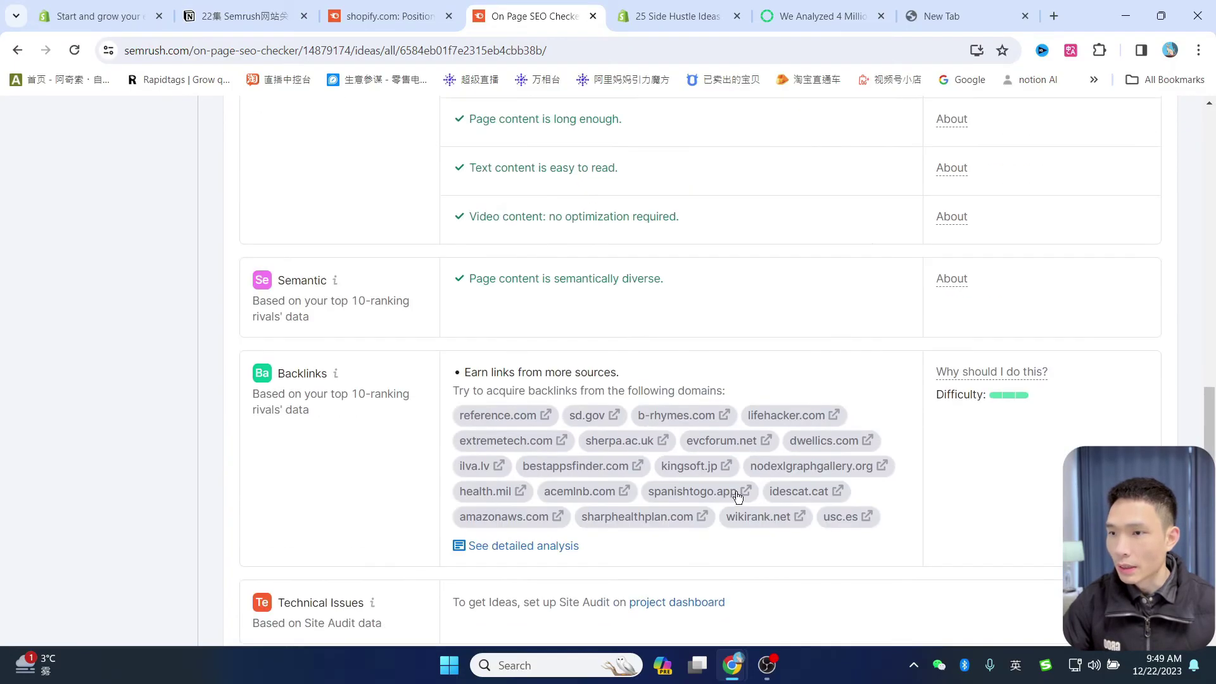
scroll(556, 490, "up", 6)
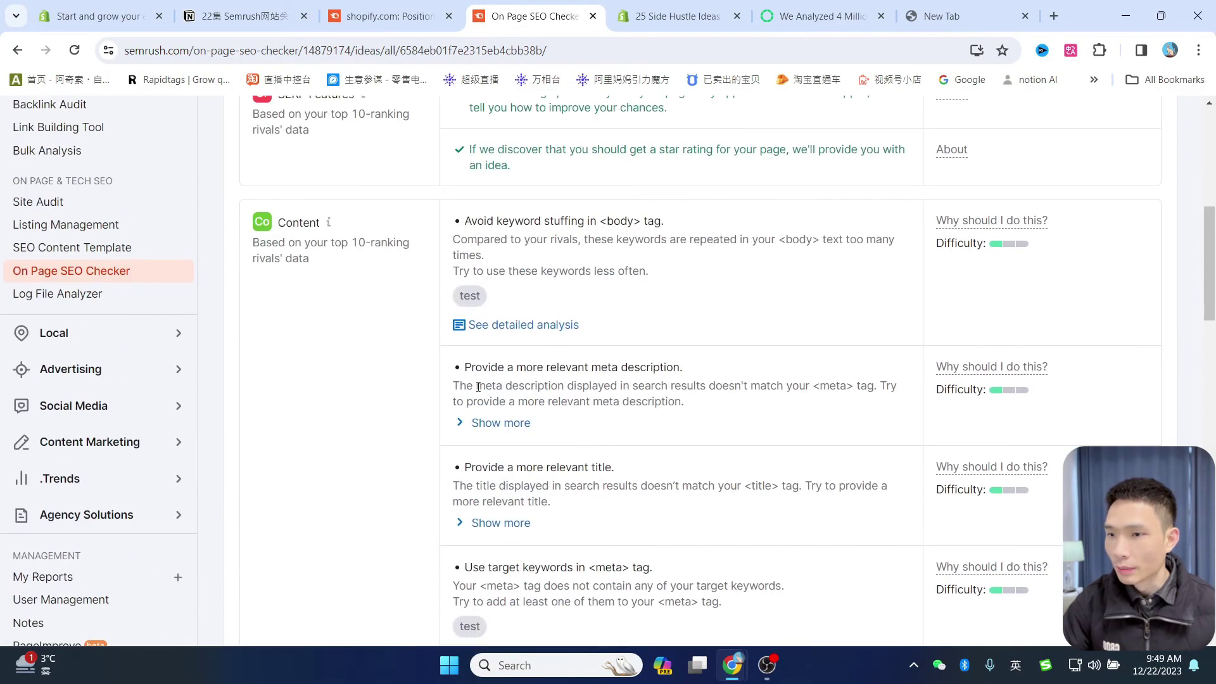
Go through the content ideas on meta description, title, target keywords in the meta tag and keyword stuffing in the body, highlighting each one.
left_click_drag(465, 366, 690, 377)
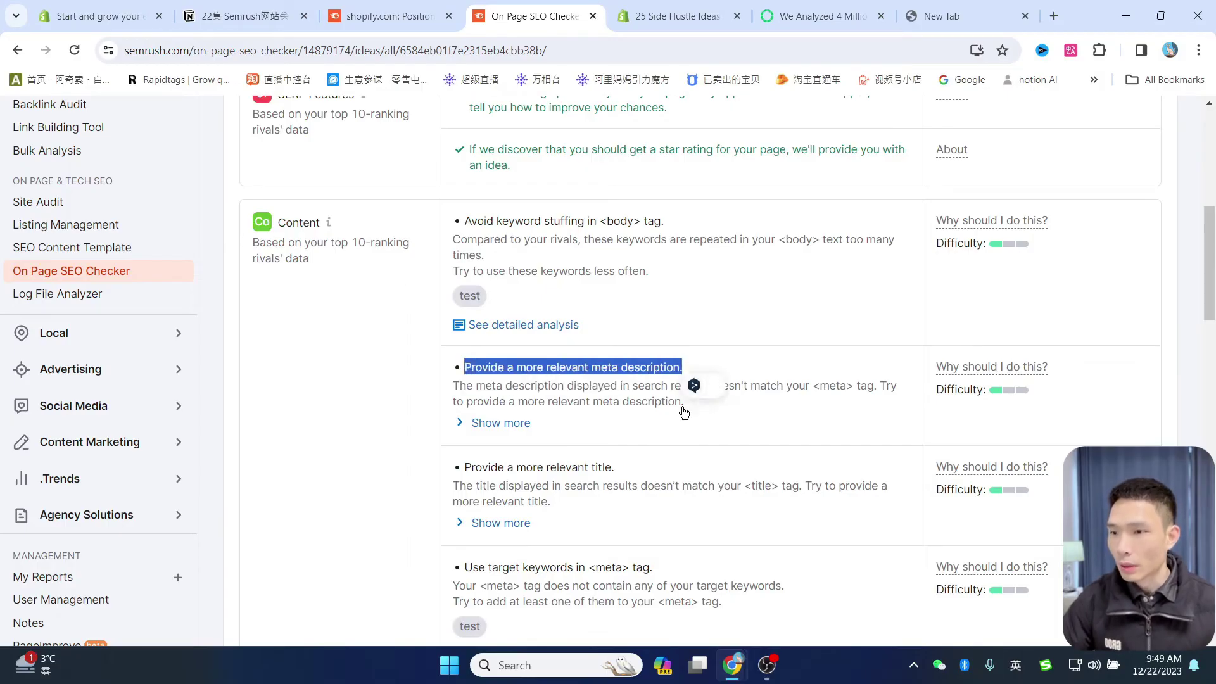
scroll(488, 371, "down", 2)
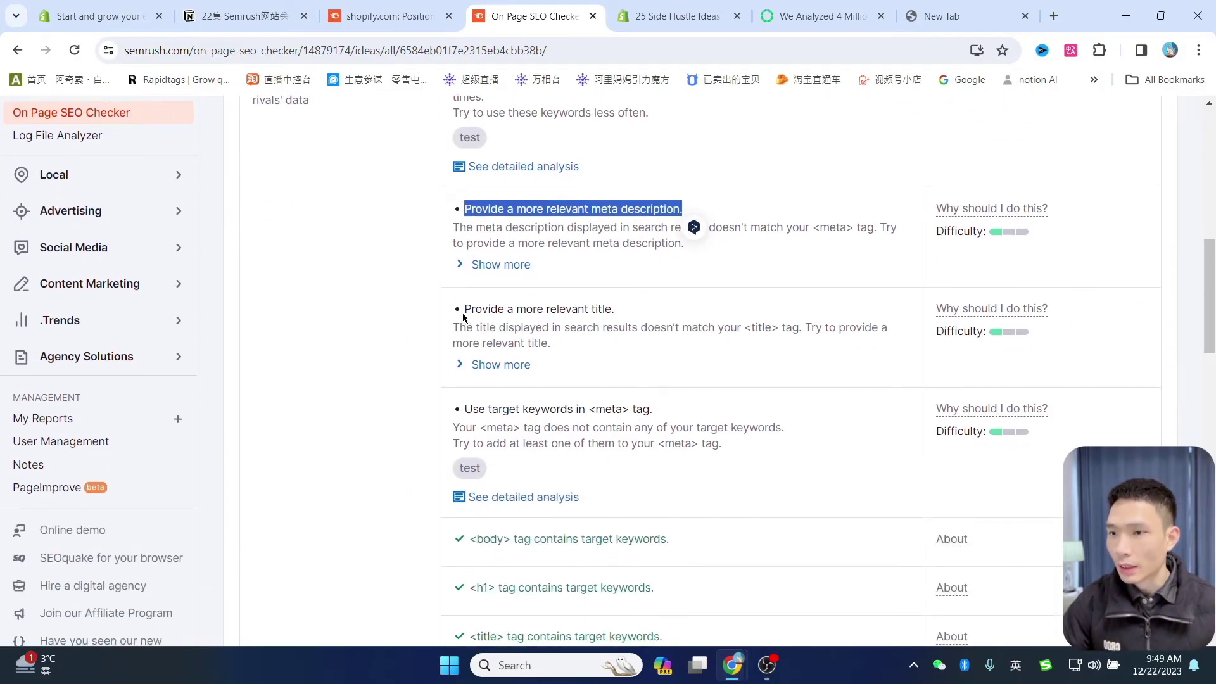
left_click_drag(462, 313, 632, 310)
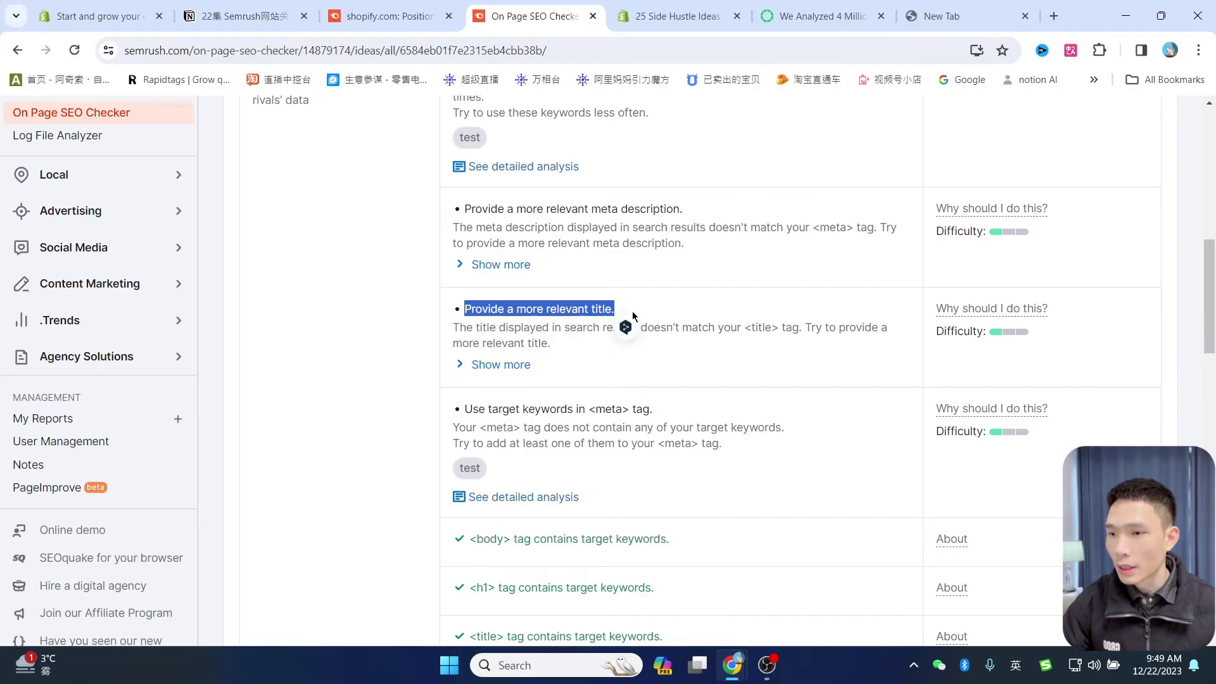
scroll(632, 311, "up", 3)
scroll(632, 310, "down", 3)
left_click_drag(465, 408, 653, 409)
scroll(592, 412, "up", 2)
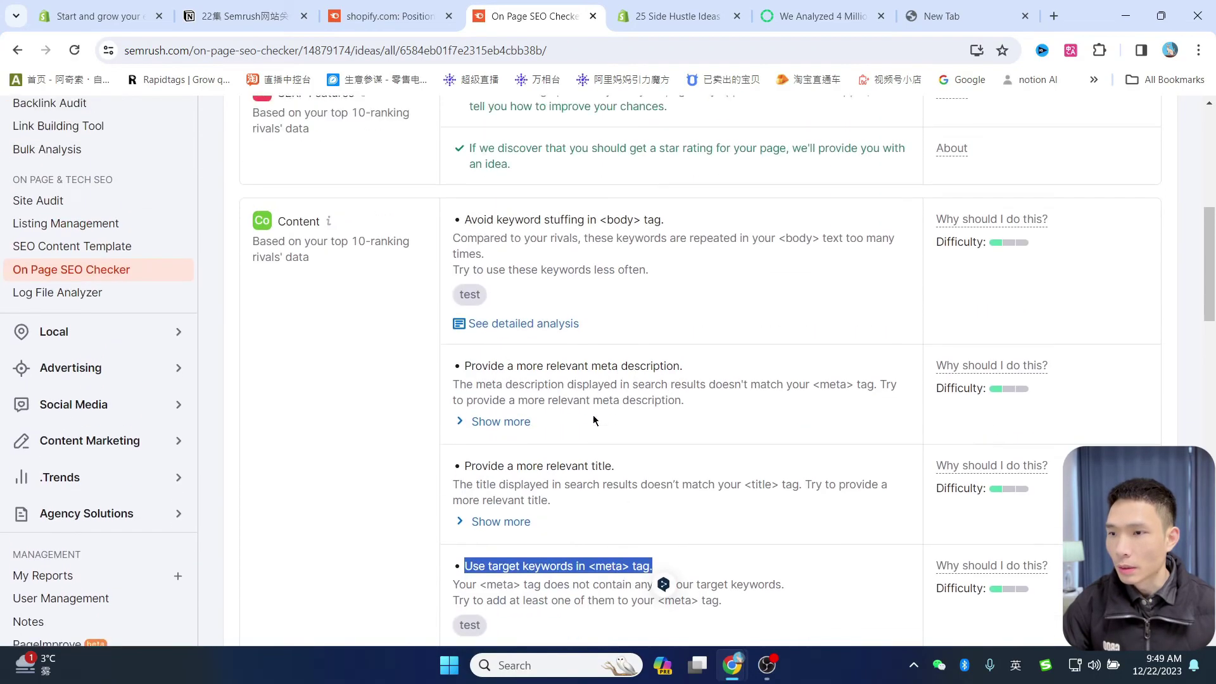
scroll(594, 419, "up", 1)
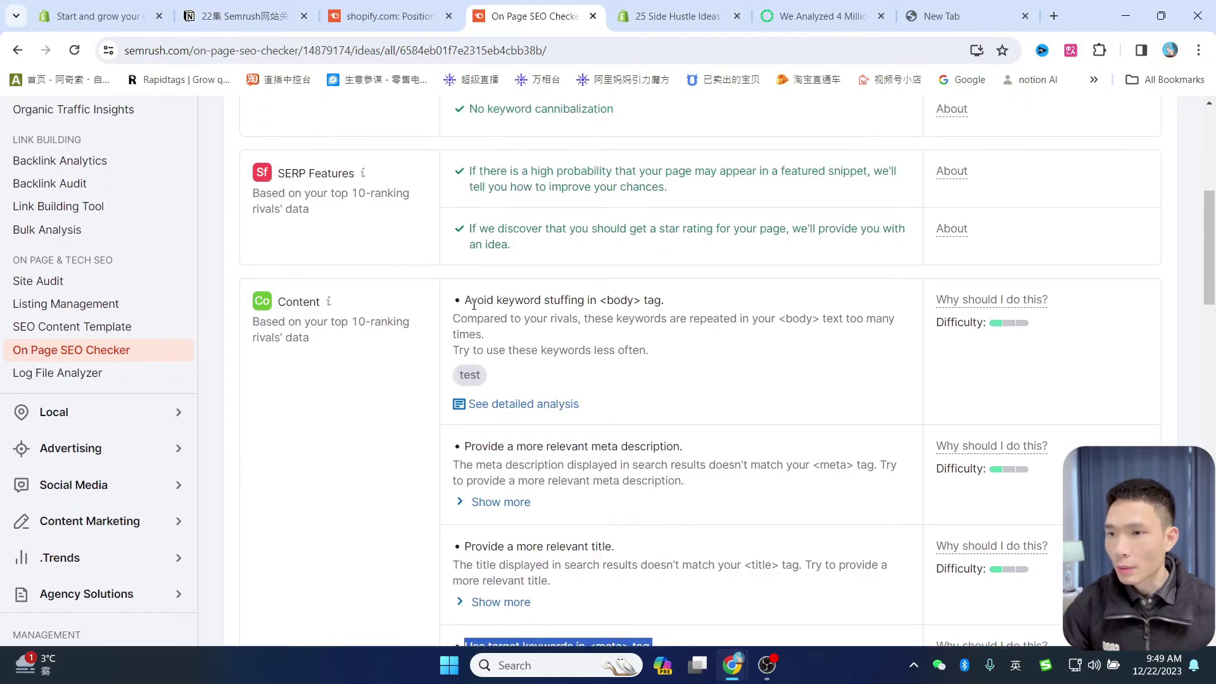
left_click_drag(473, 304, 686, 306)
scroll(545, 397, "up", 2)
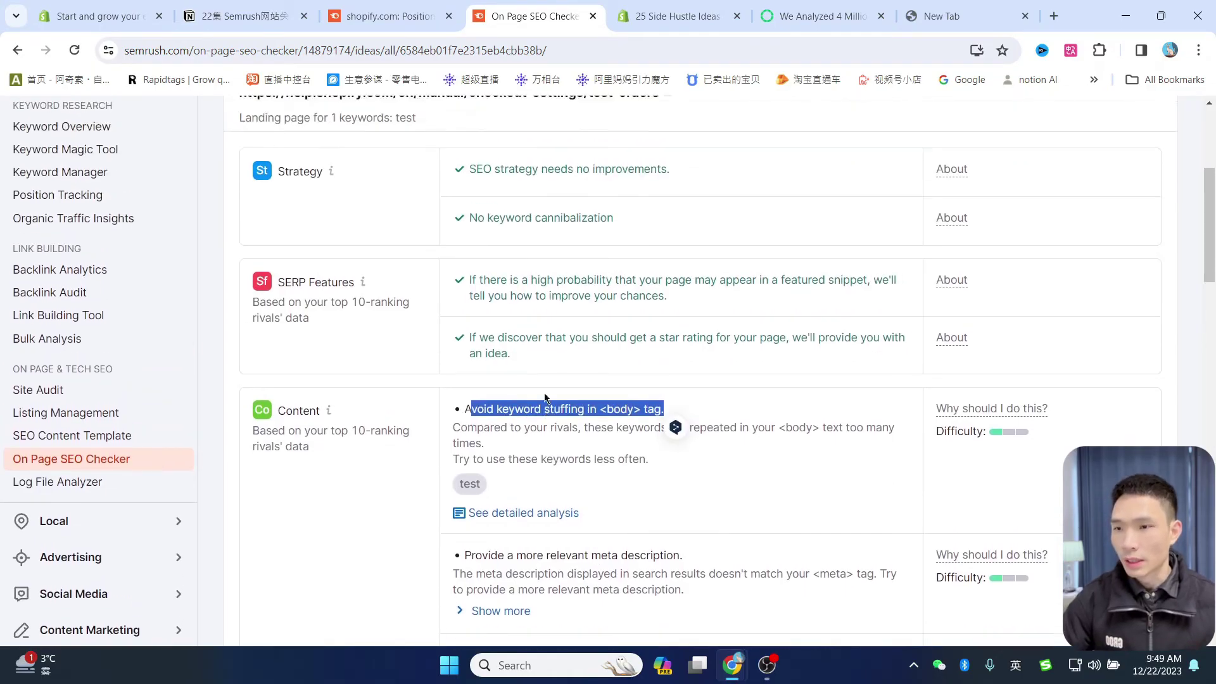
Switch the interface language from English to Chinese (中文).
scroll(545, 397, "up", 4)
scroll(851, 303, "down", 1)
scroll(918, 291, "up", 2)
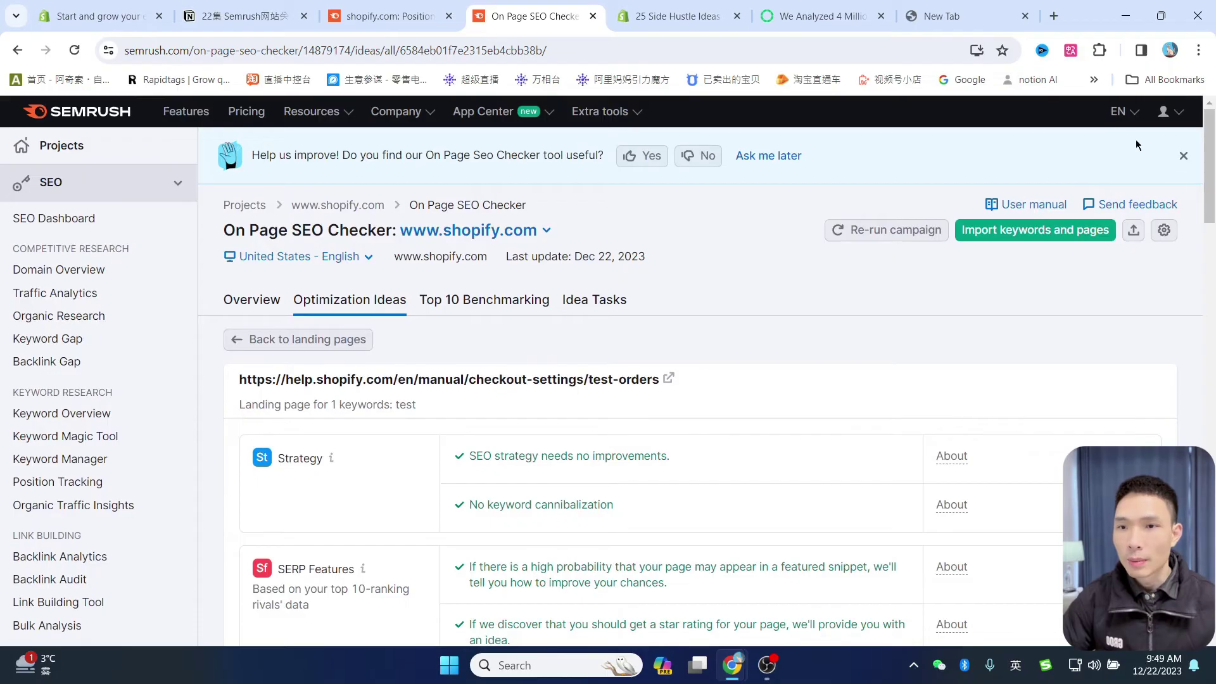
left_click(1118, 113)
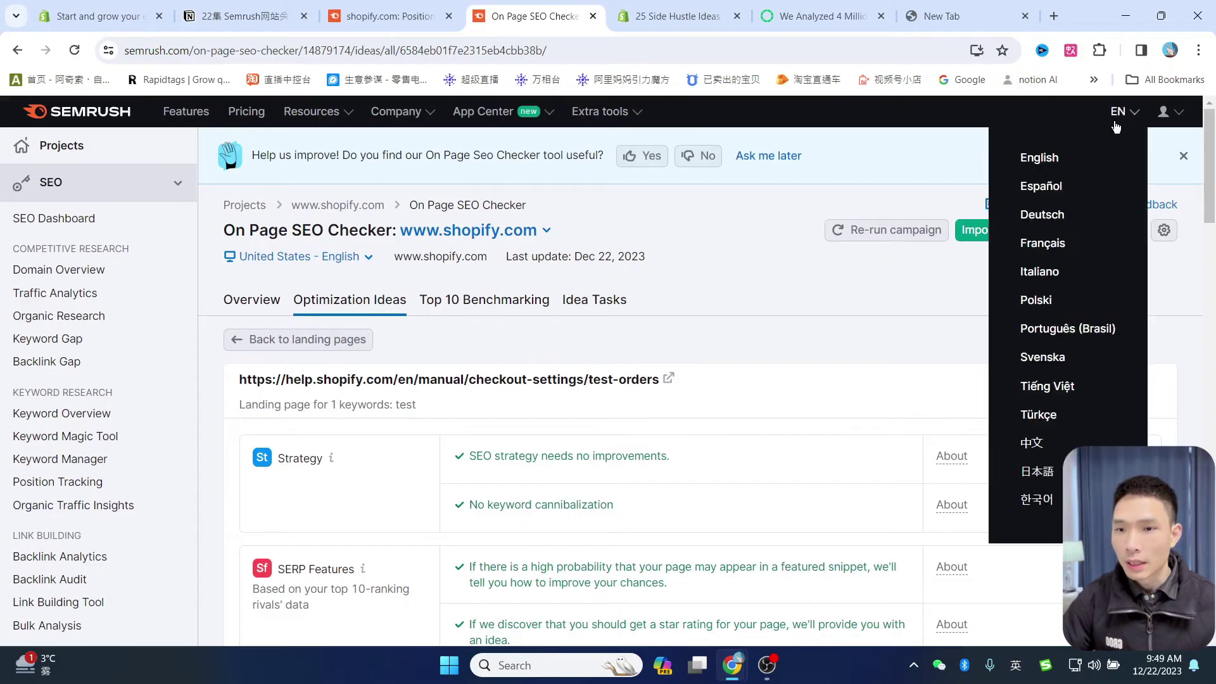
left_click(1004, 435)
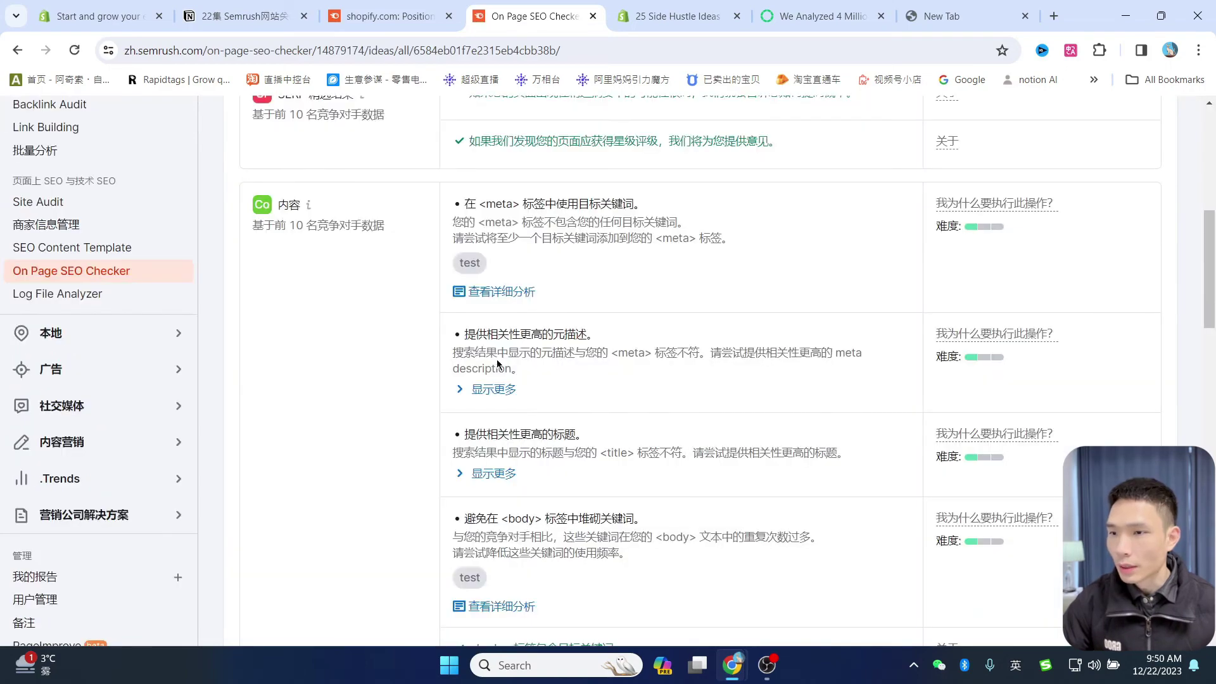
Read the strategy, SERP features and content ideas for the test-orders help page in Chinese.
scroll(584, 379, "up", 6)
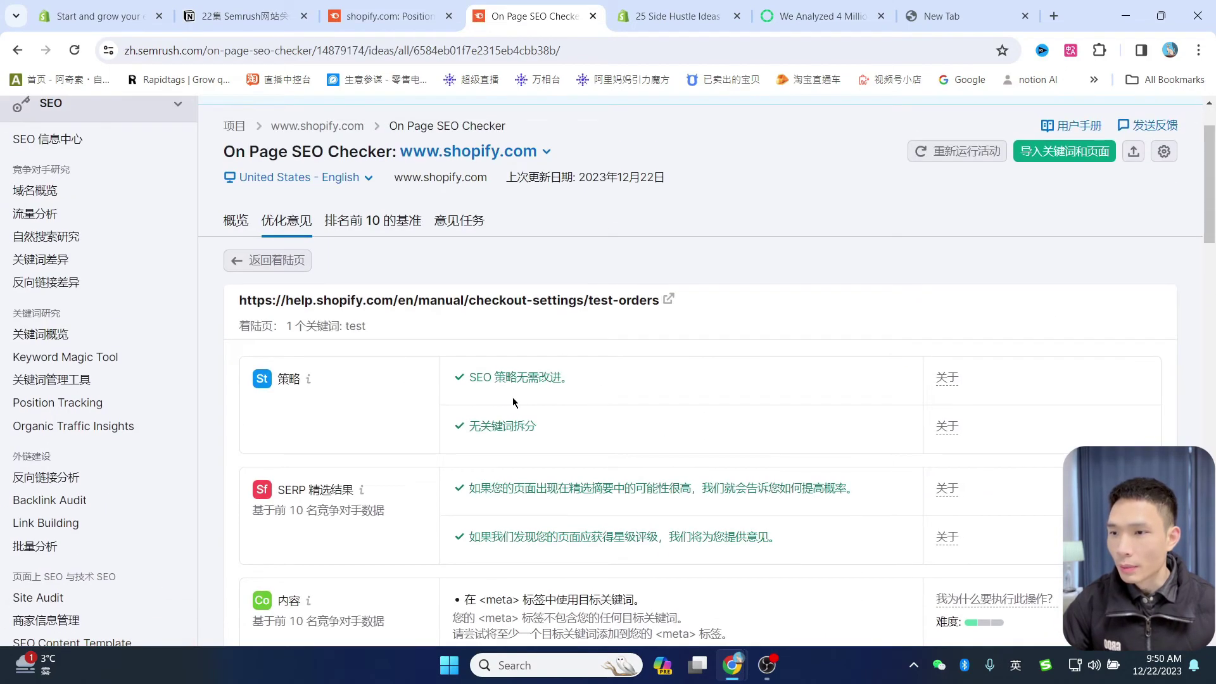
scroll(545, 412, "down", 1)
scroll(577, 426, "down", 5)
scroll(572, 302, "down", 10)
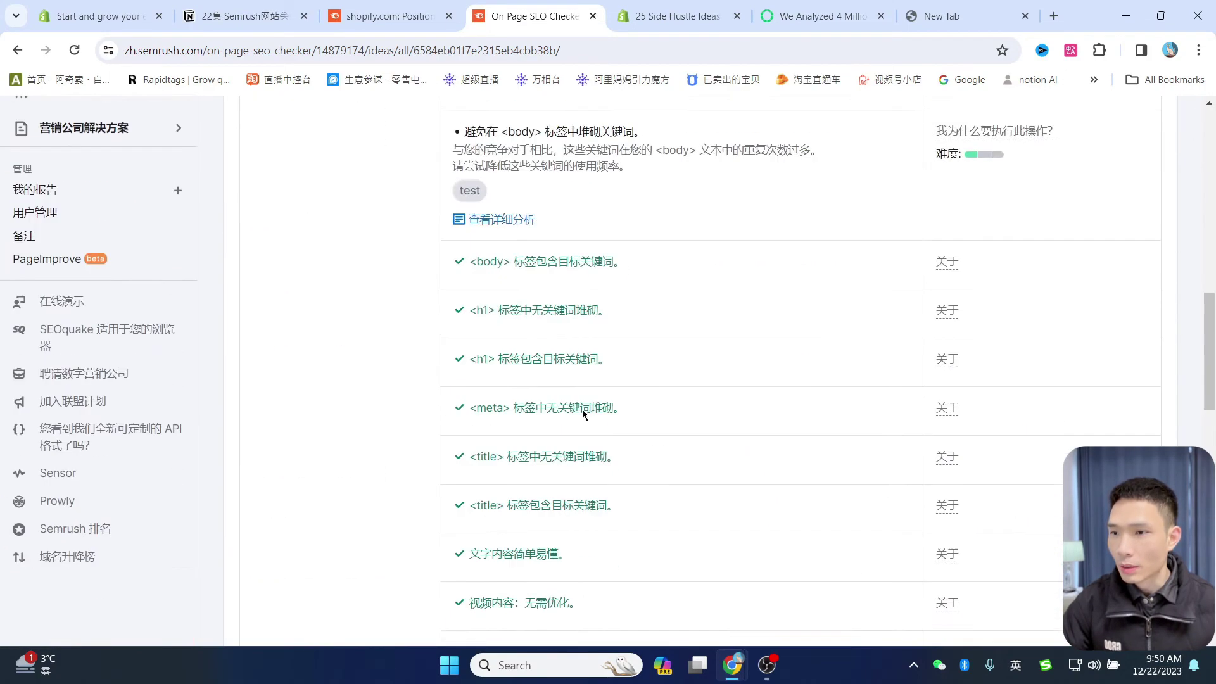
scroll(620, 442, "up", 9)
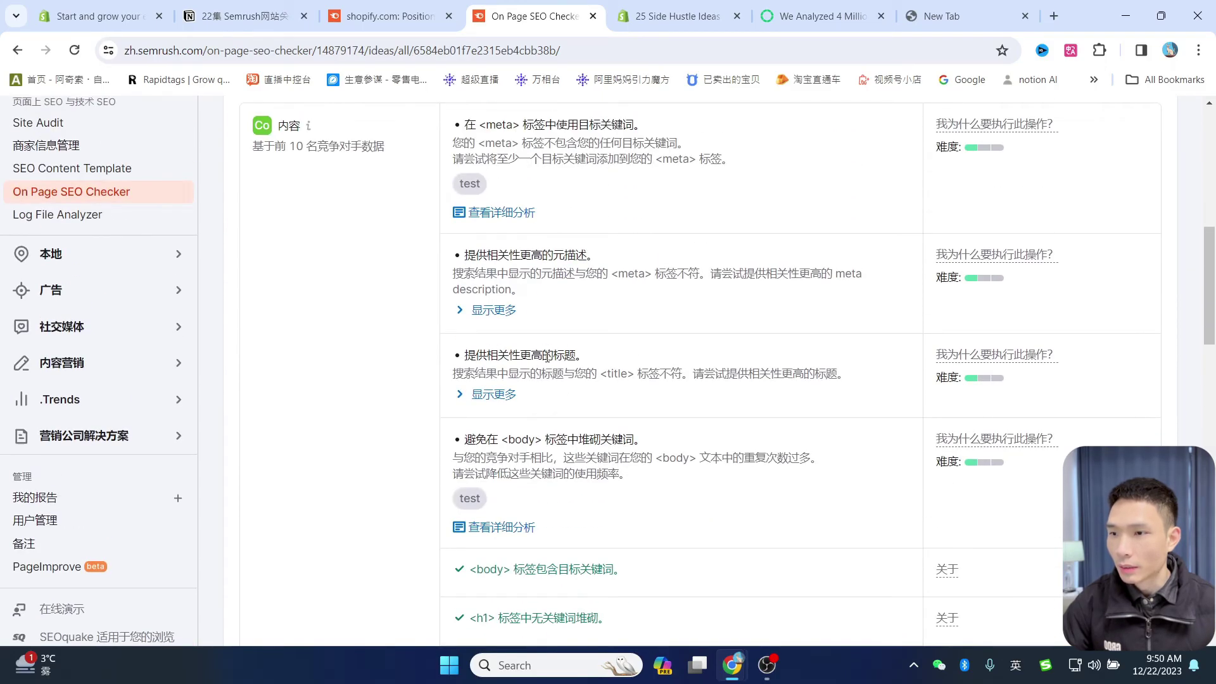
scroll(996, 318, "up", 2)
scroll(983, 317, "down", 1)
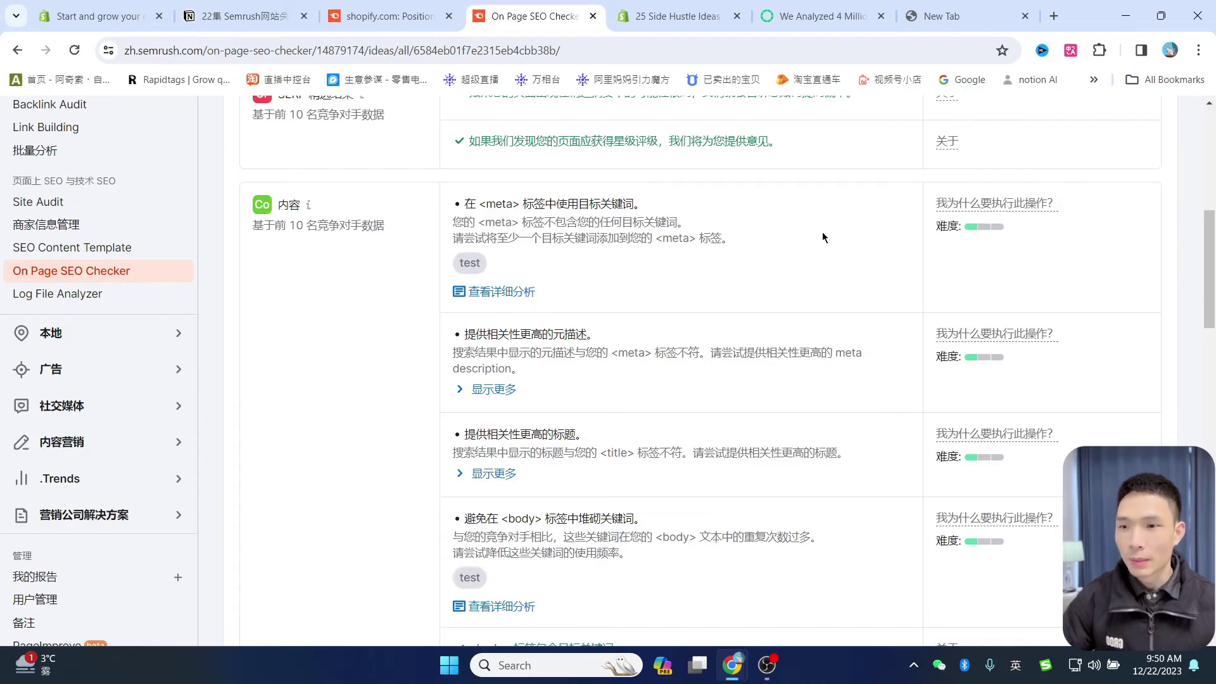
scroll(654, 425, "down", 1)
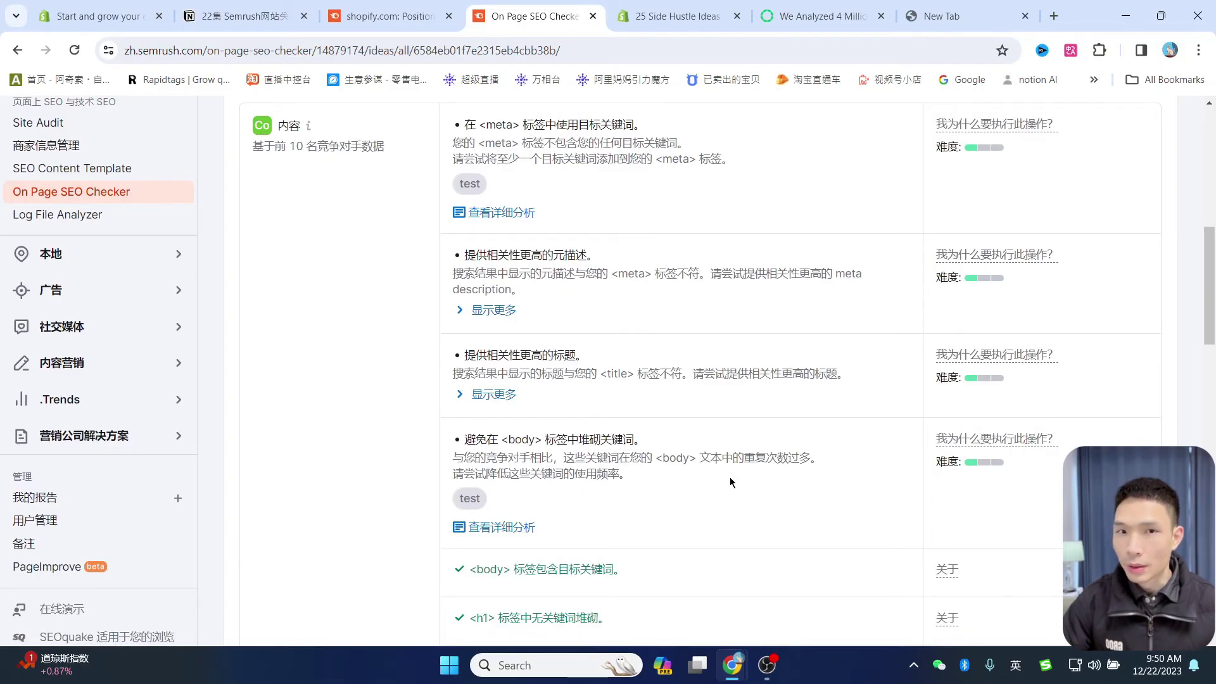
scroll(724, 470, "up", 1)
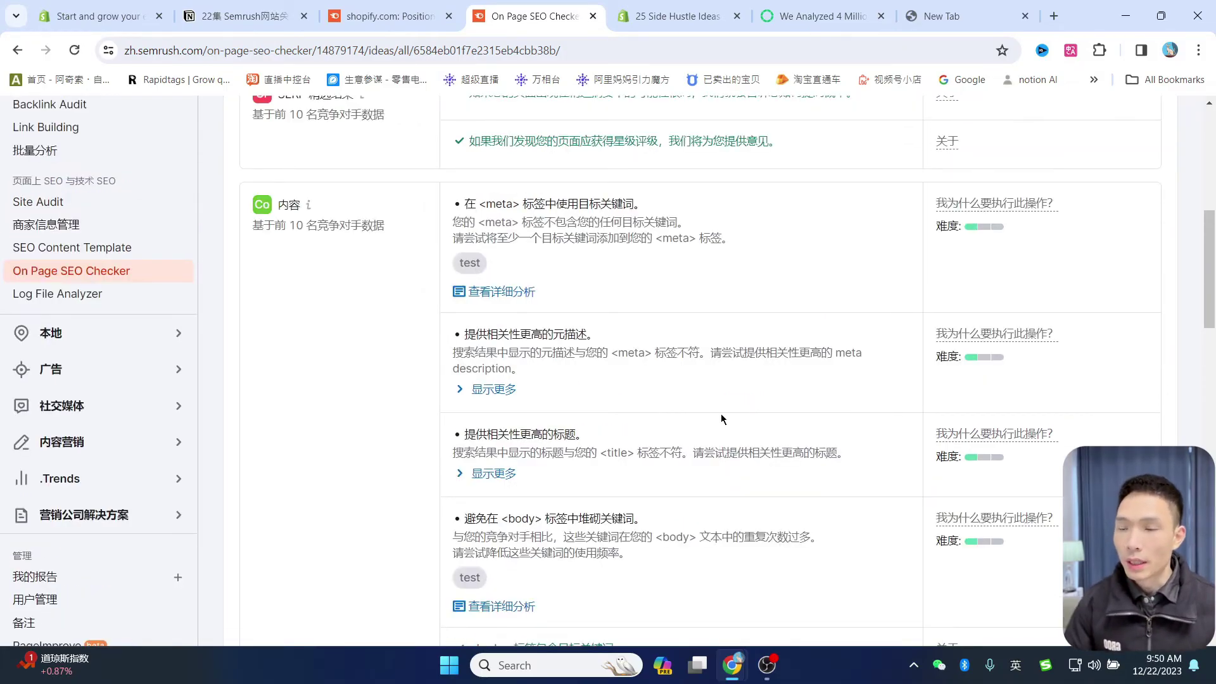
Switch the interface language back to English and open the Backlink Gap tool.
scroll(721, 419, "up", 6)
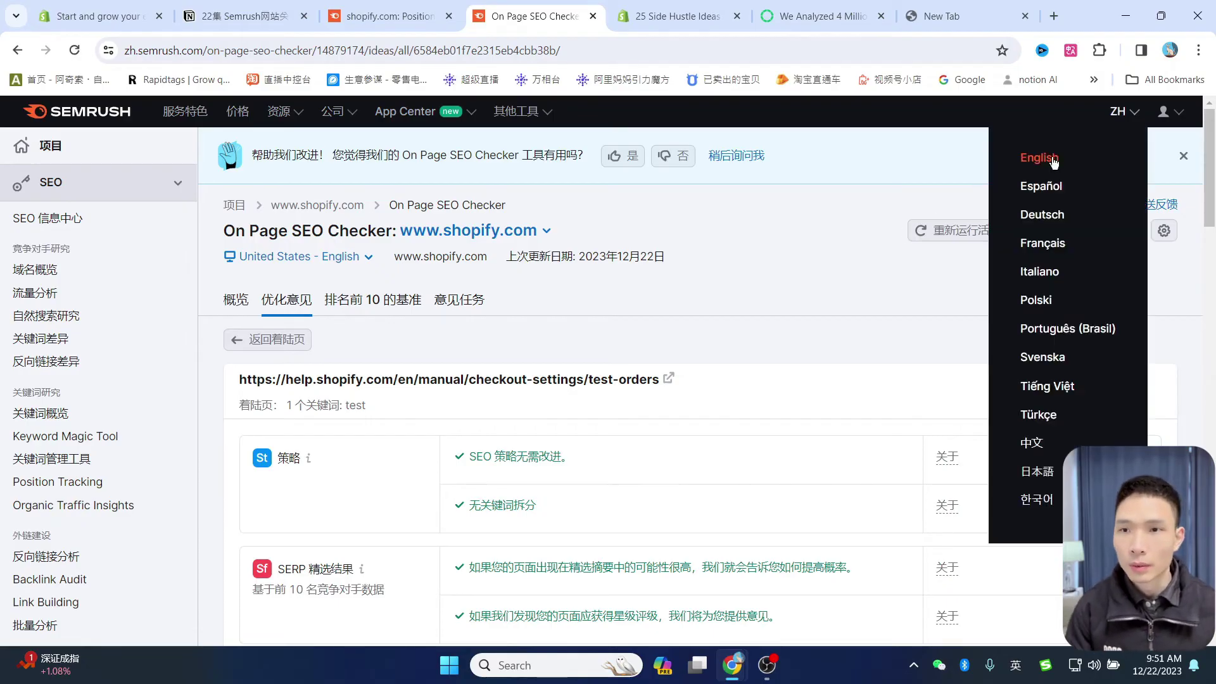
left_click(1038, 158)
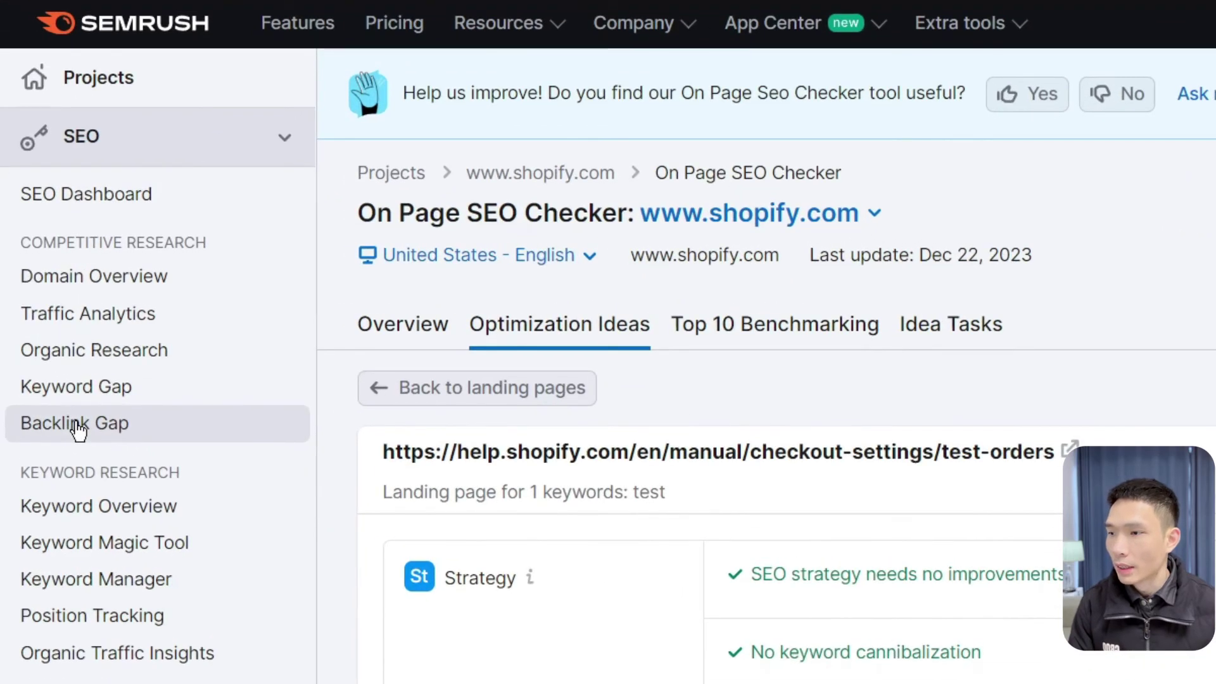
left_click(78, 427)
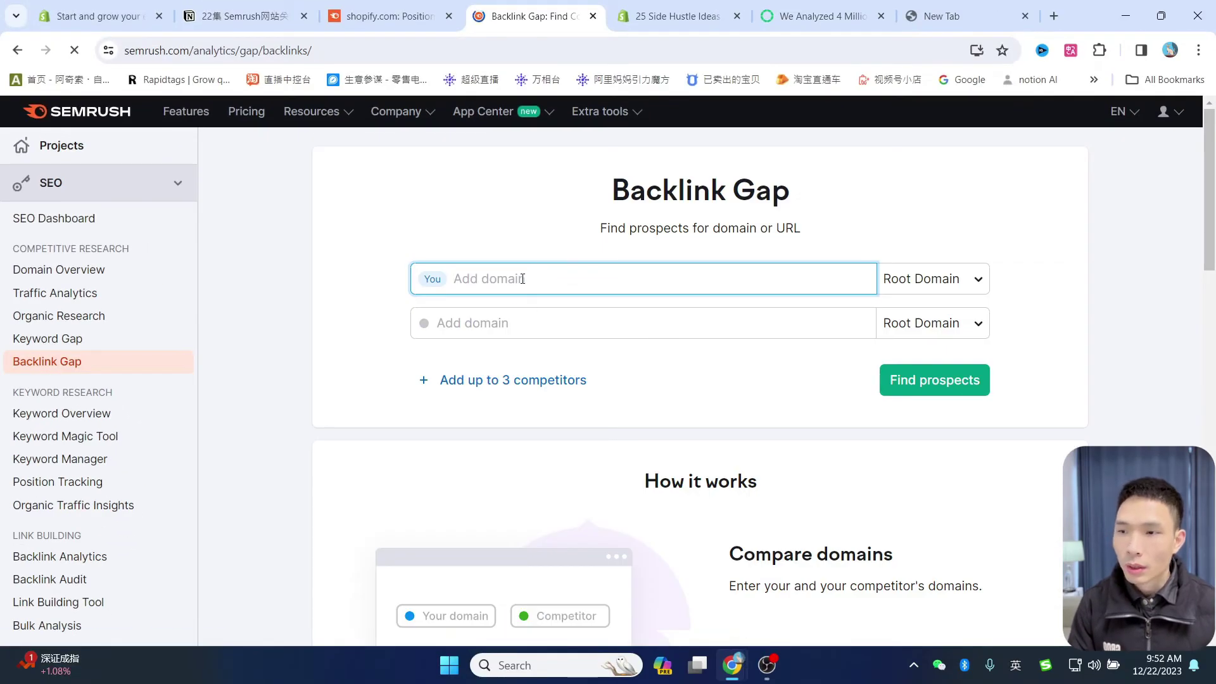
left_click(671, 17)
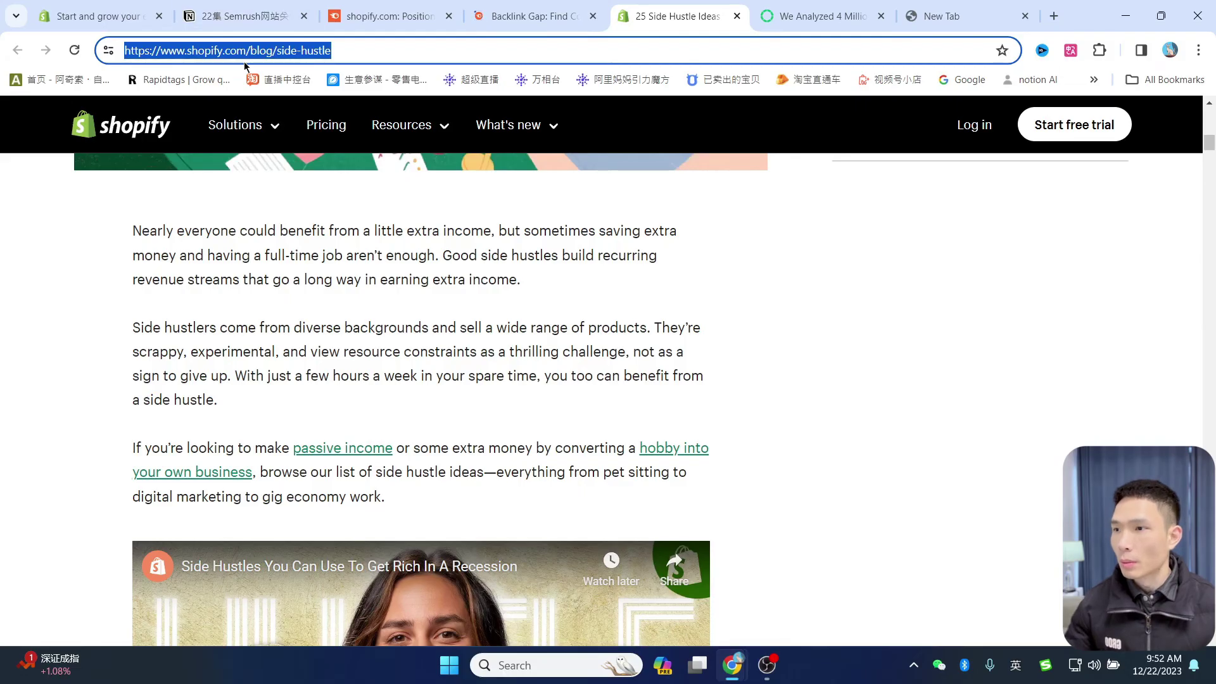
left_click(260, 50)
key("shift+Home")
key("ctrl+c")
left_click(535, 16)
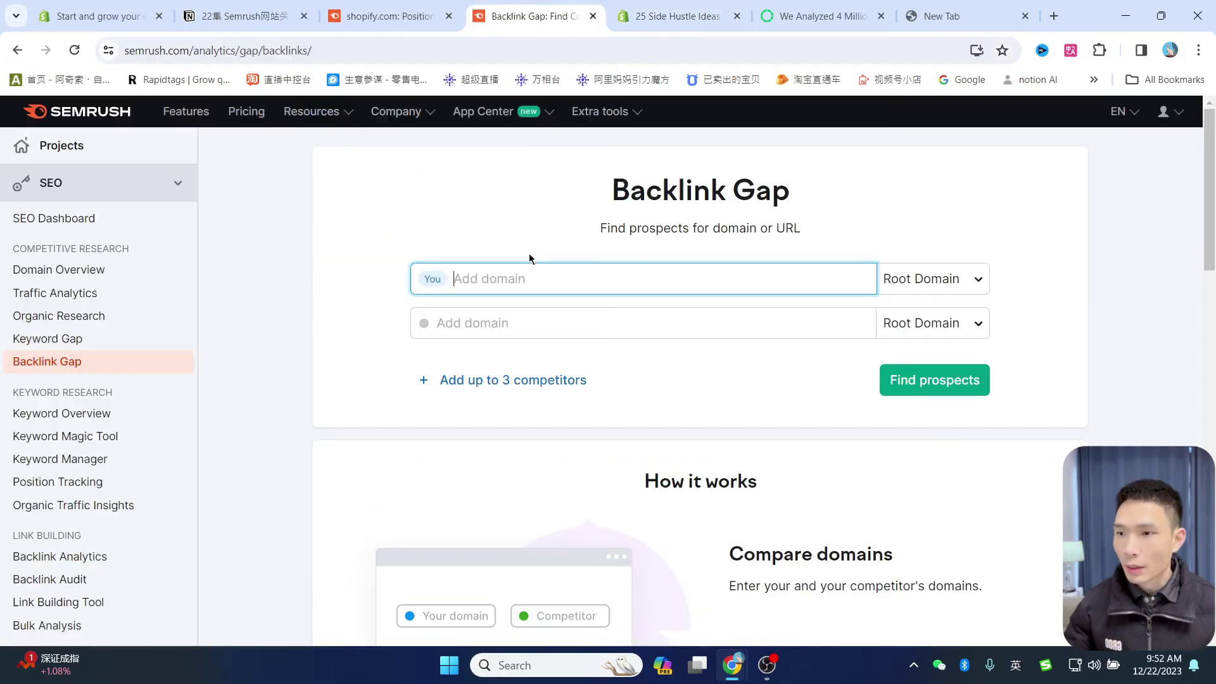
key("ctrl+v")
left_click(1076, 296)
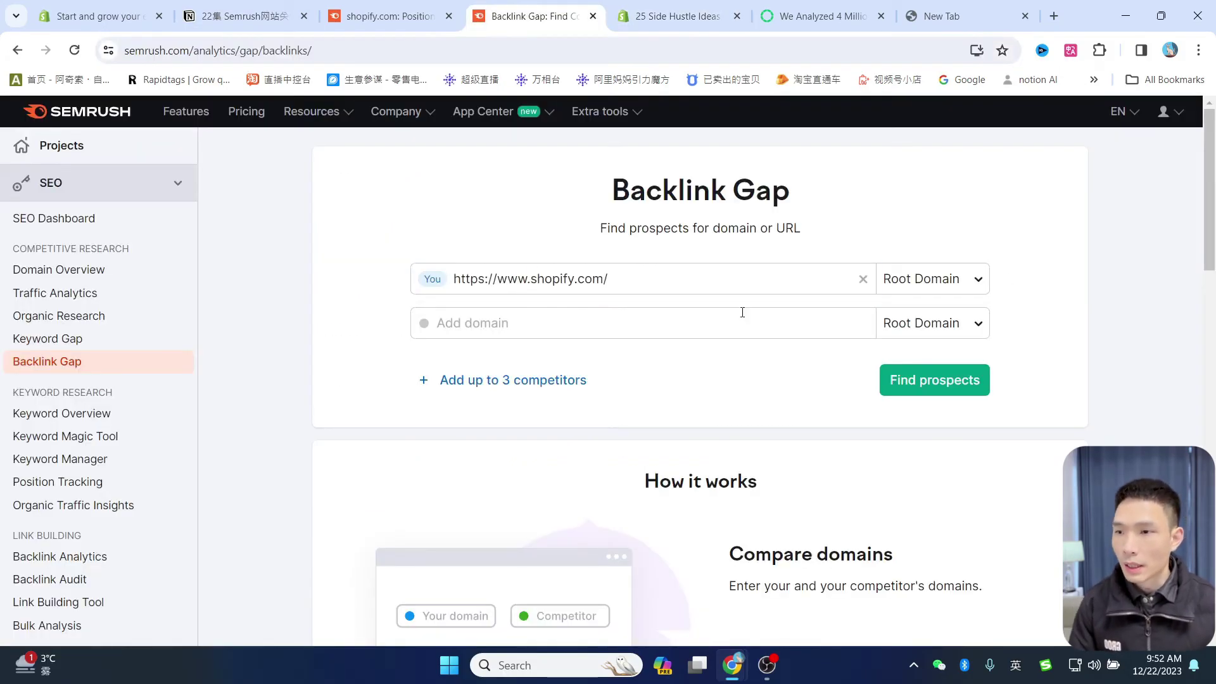
left_click(592, 314)
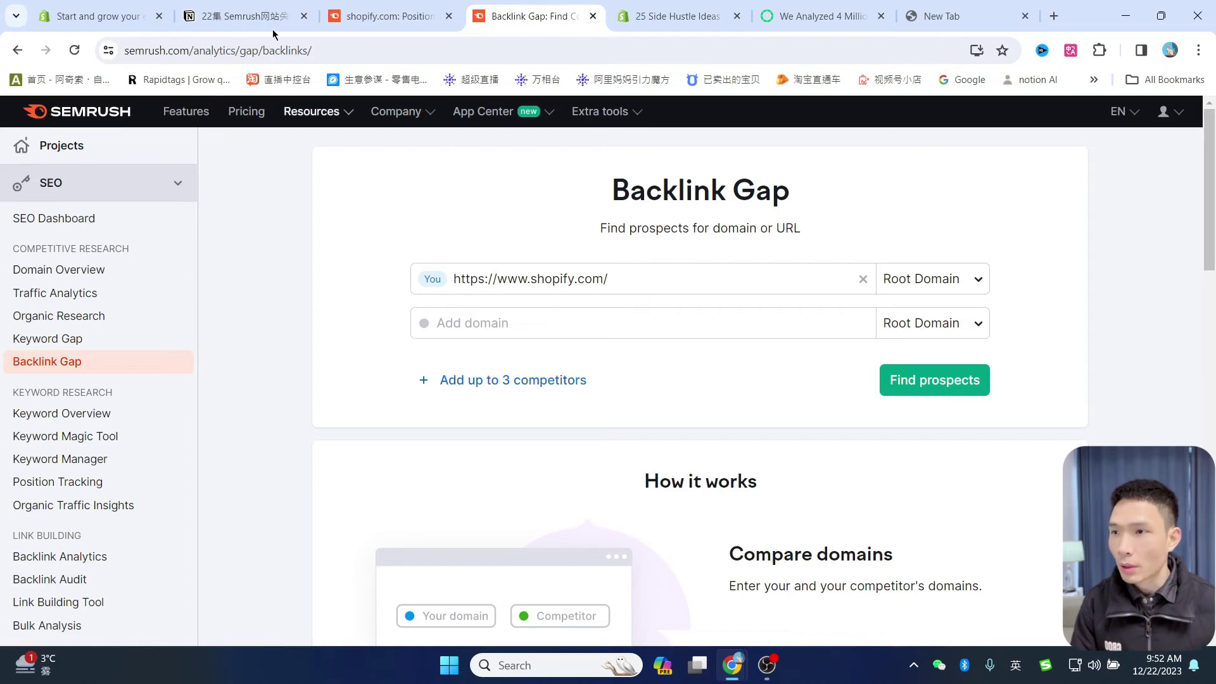
key("ctrl+v")
left_click(353, 305)
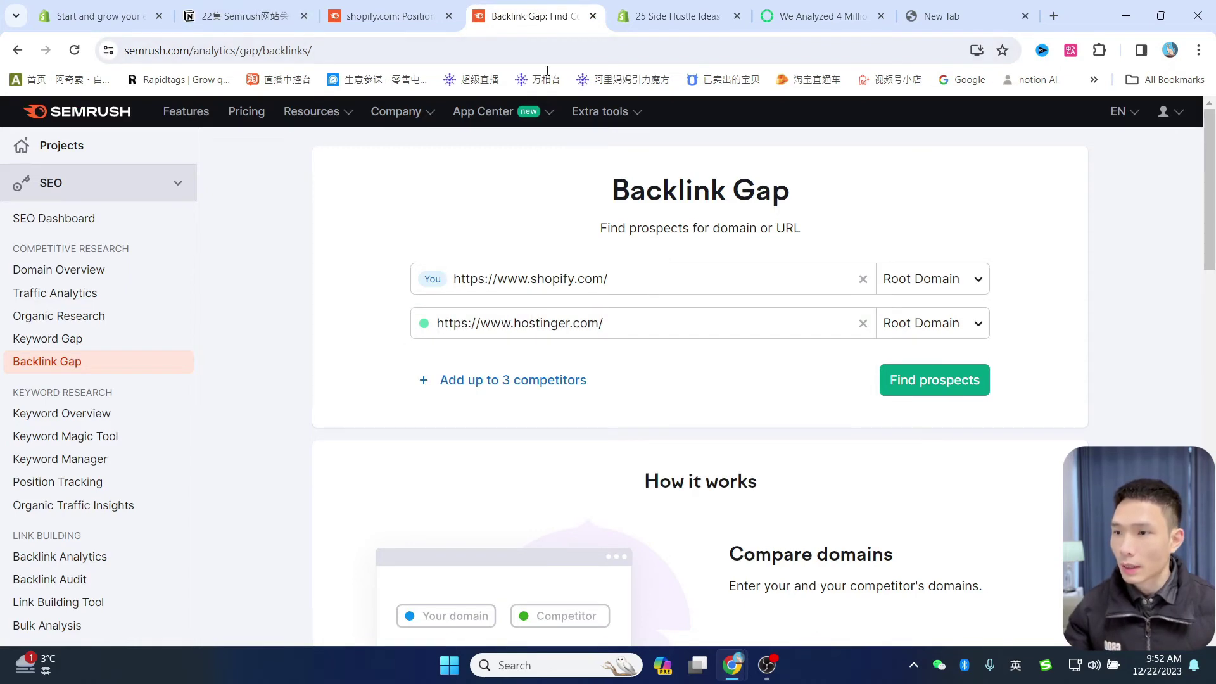
left_click(510, 380)
key("ctrl+v")
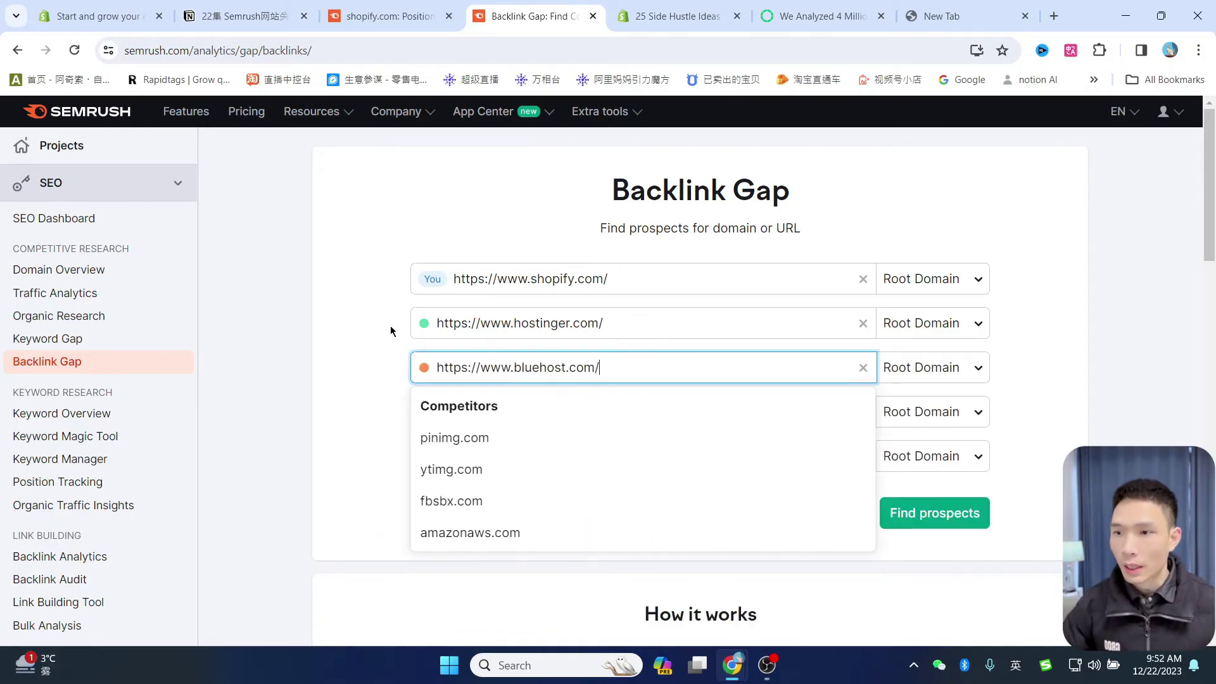
left_click(388, 333)
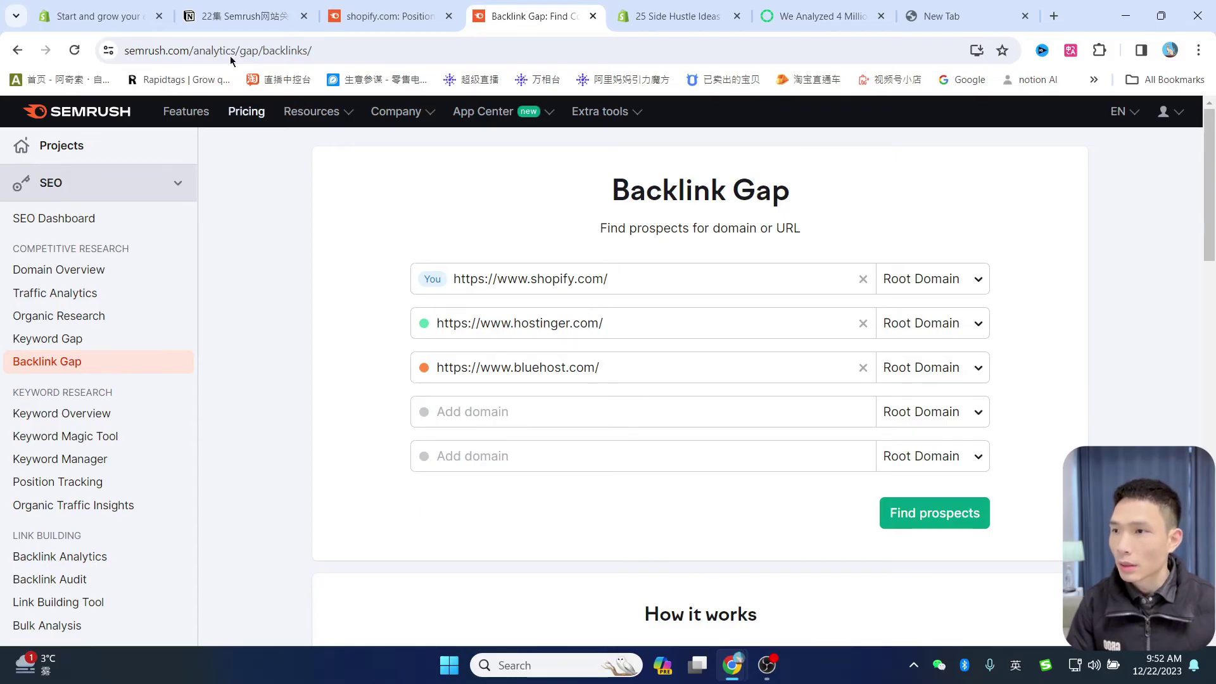
left_click(502, 409)
key("ctrl+v")
left_click(343, 341)
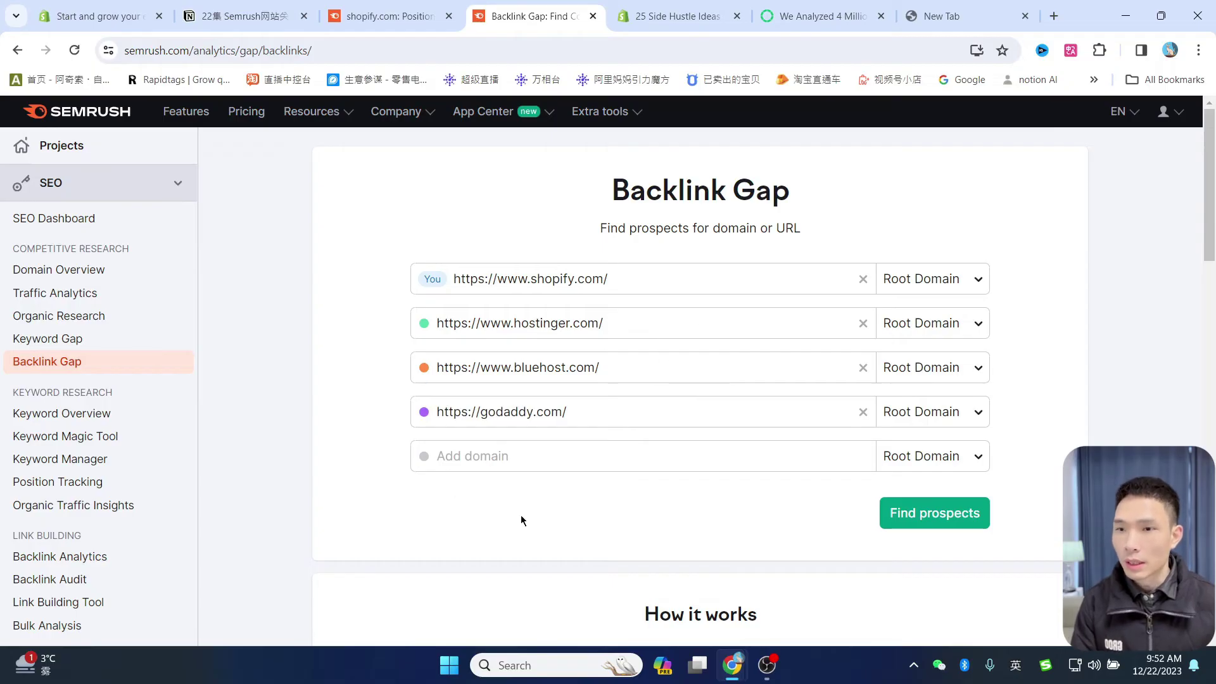
Check the suggestions for a fourth competitor, leave it blank and find prospects for the entered domains.
left_click(557, 458)
scroll(559, 477, "down", 1)
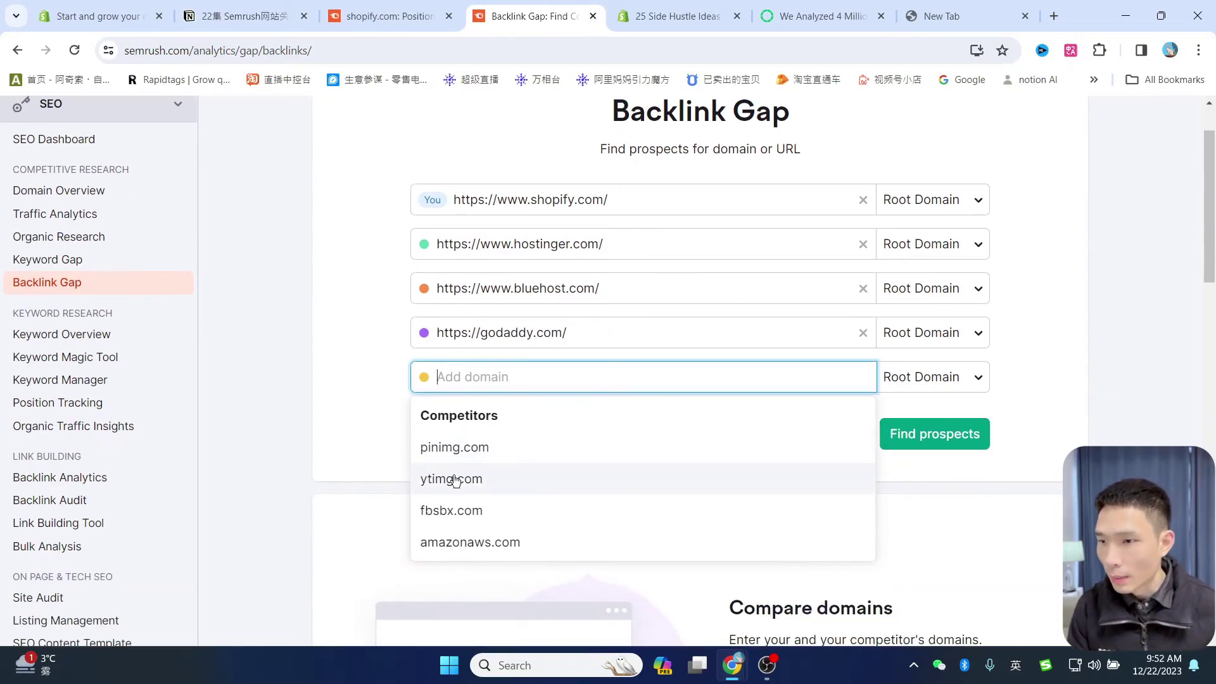
left_click(347, 383)
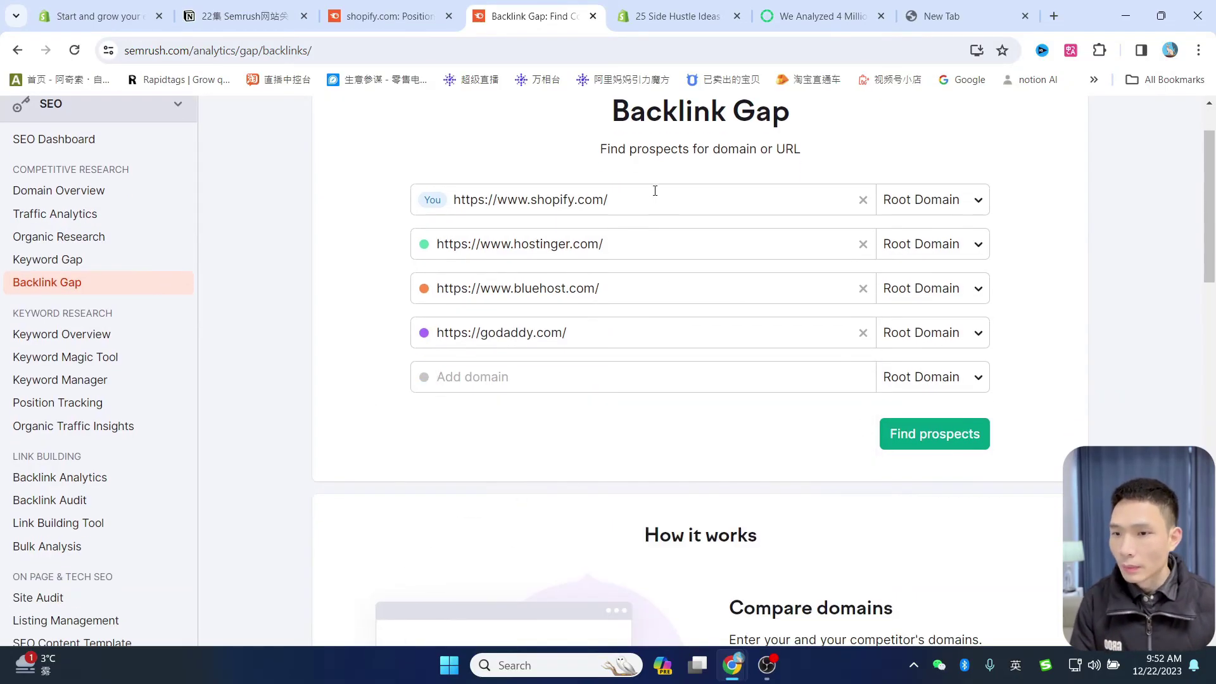
left_click(929, 441)
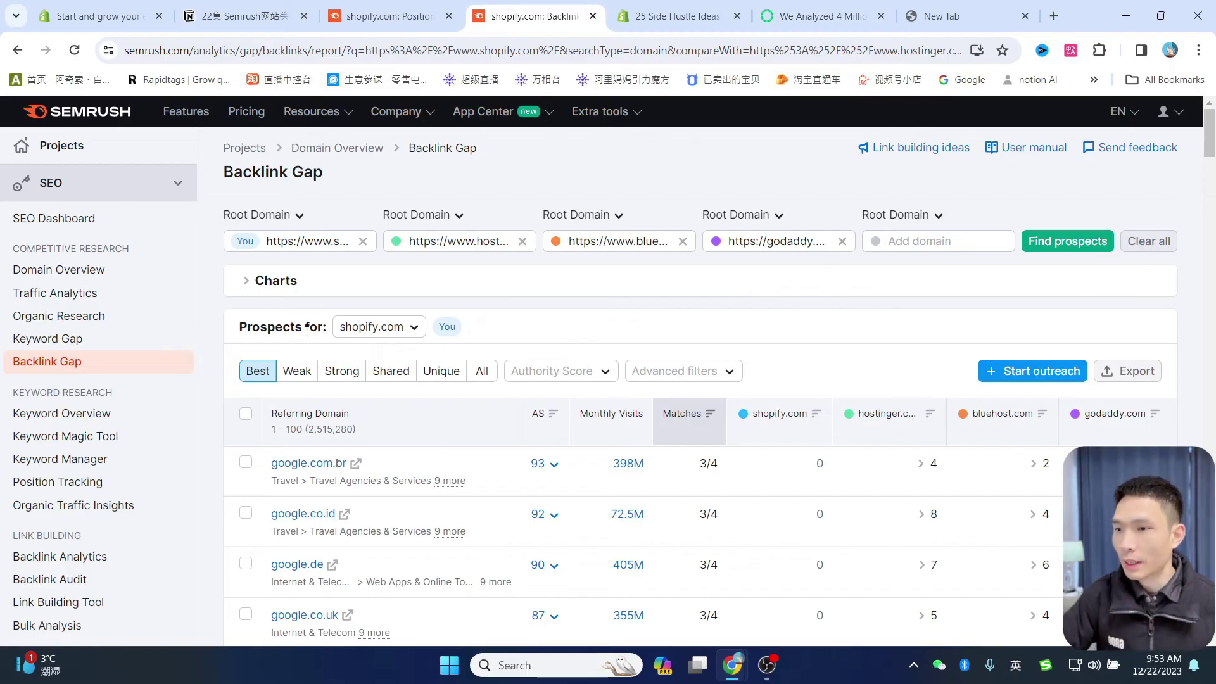
Expand the charts and examine the authority score and referring domains trends and the list of best backlink prospects for shopify.com.
left_click(249, 283)
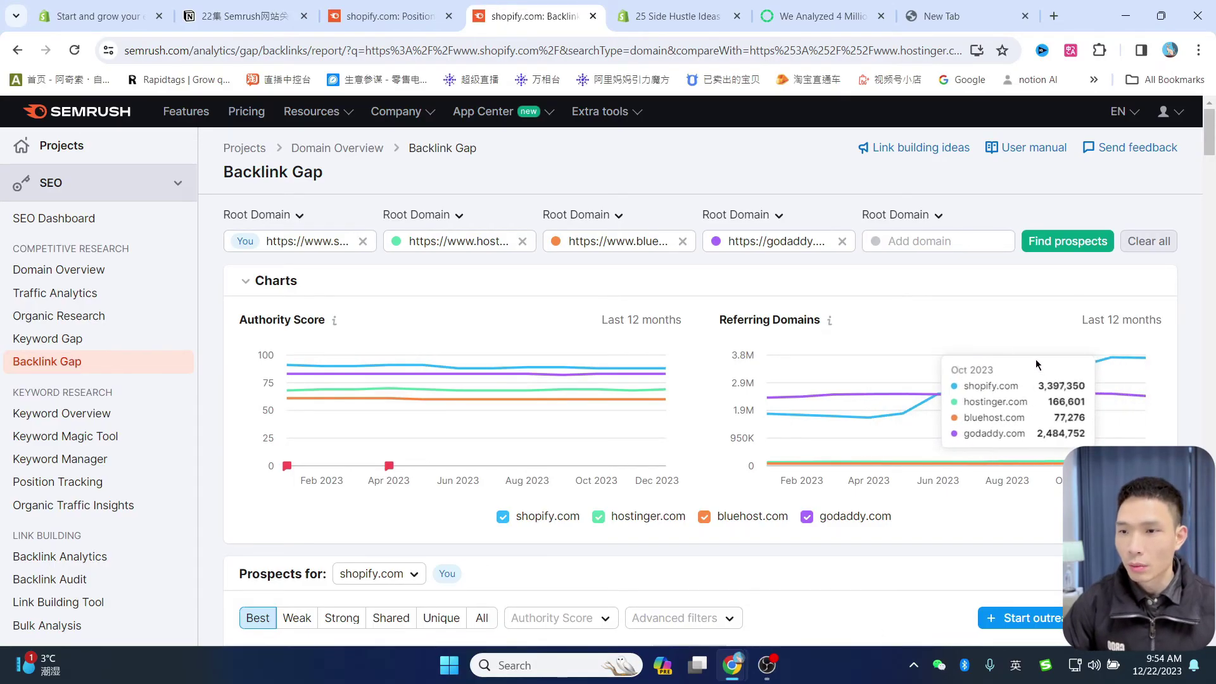
scroll(886, 342, "down", 5)
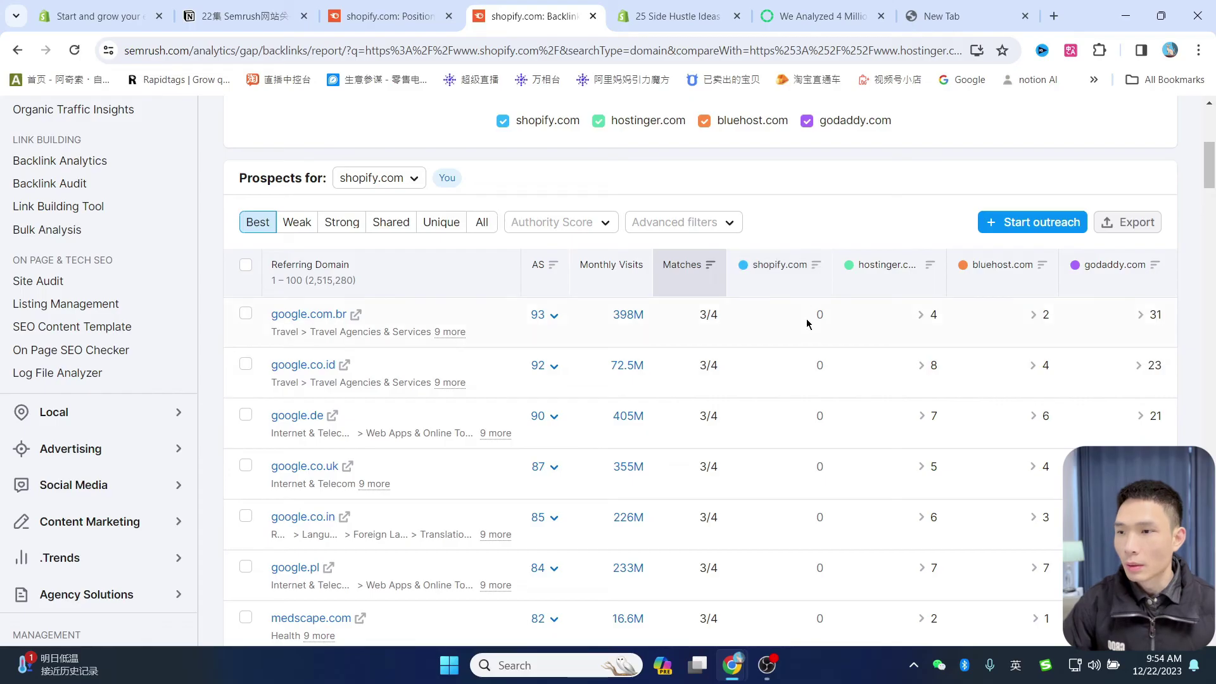
scroll(365, 387, "down", 3)
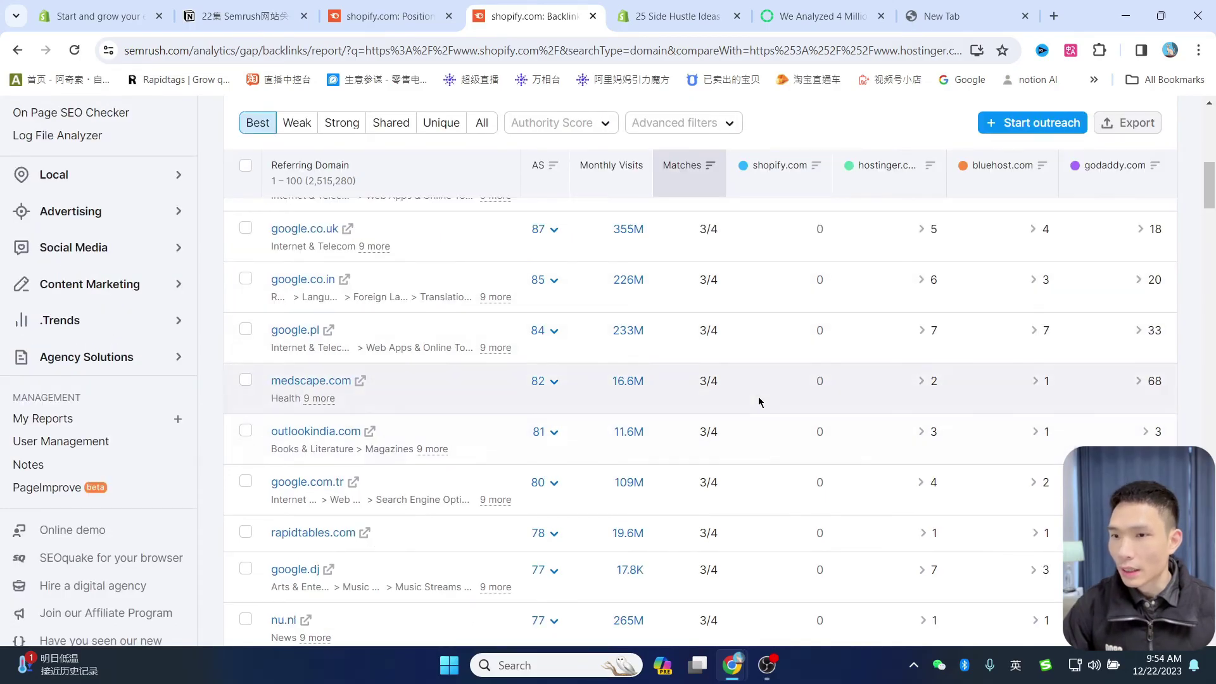
Look through the best backlink prospects for shopify.com and open the brown.edu site from the list to examine its homepage.
scroll(777, 375, "down", 1)
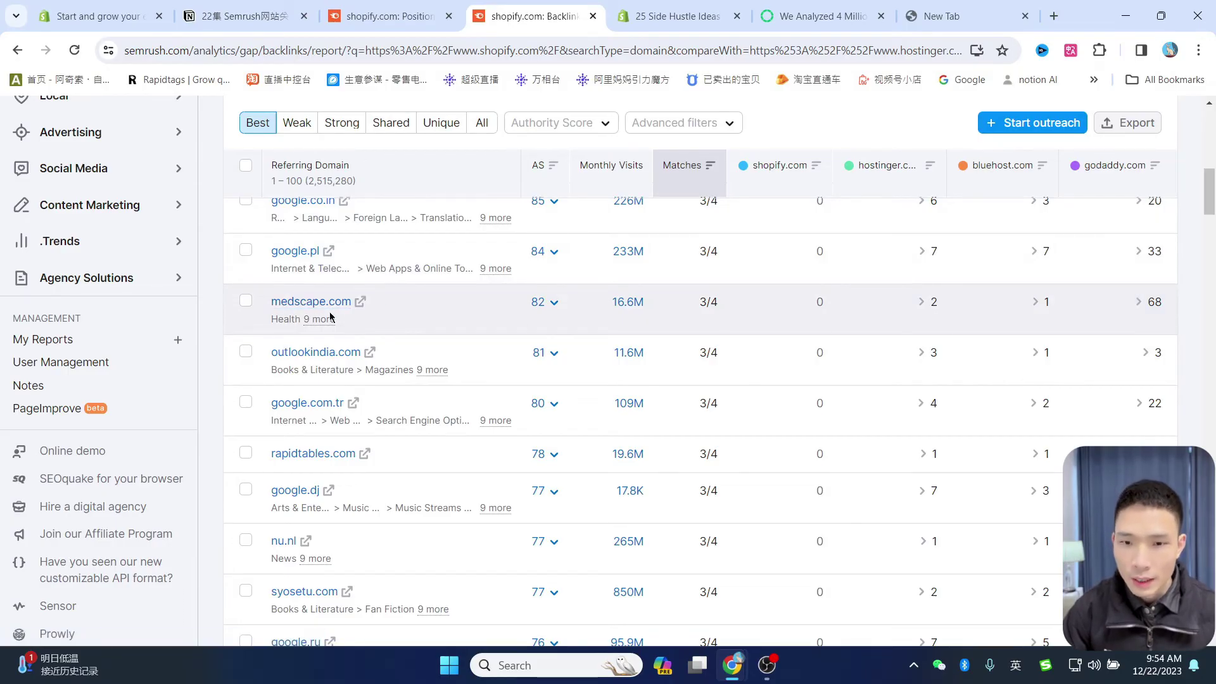
scroll(330, 316, "down", 2)
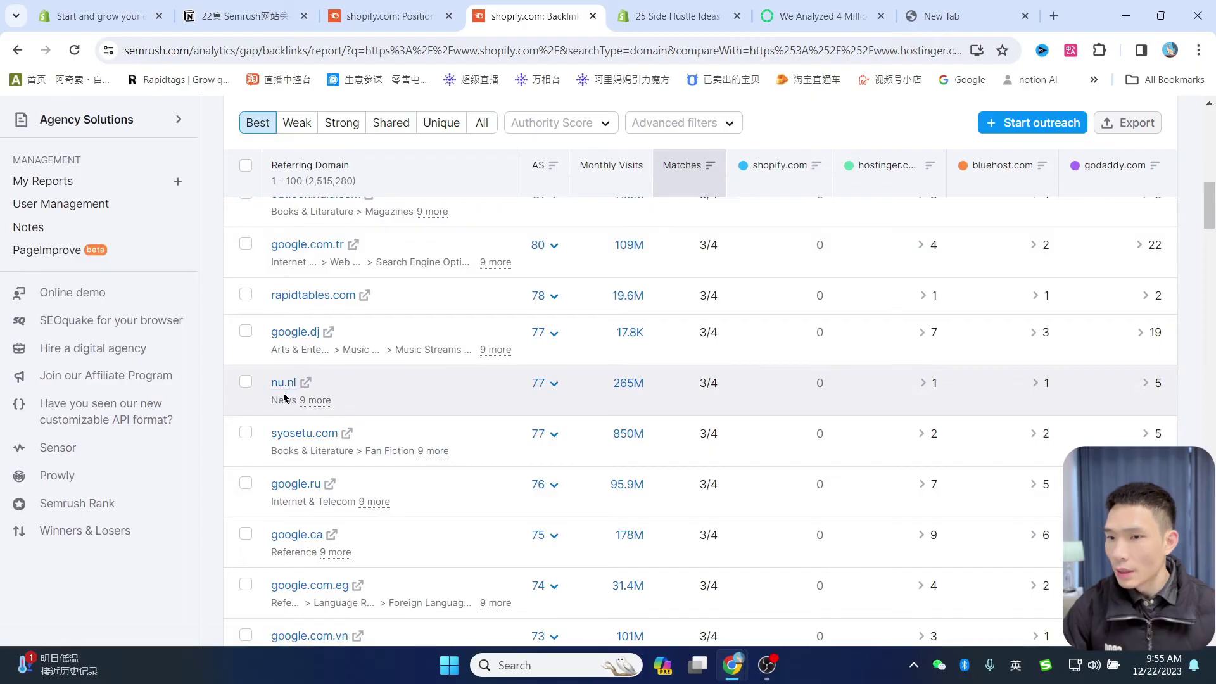
scroll(820, 507, "down", 1)
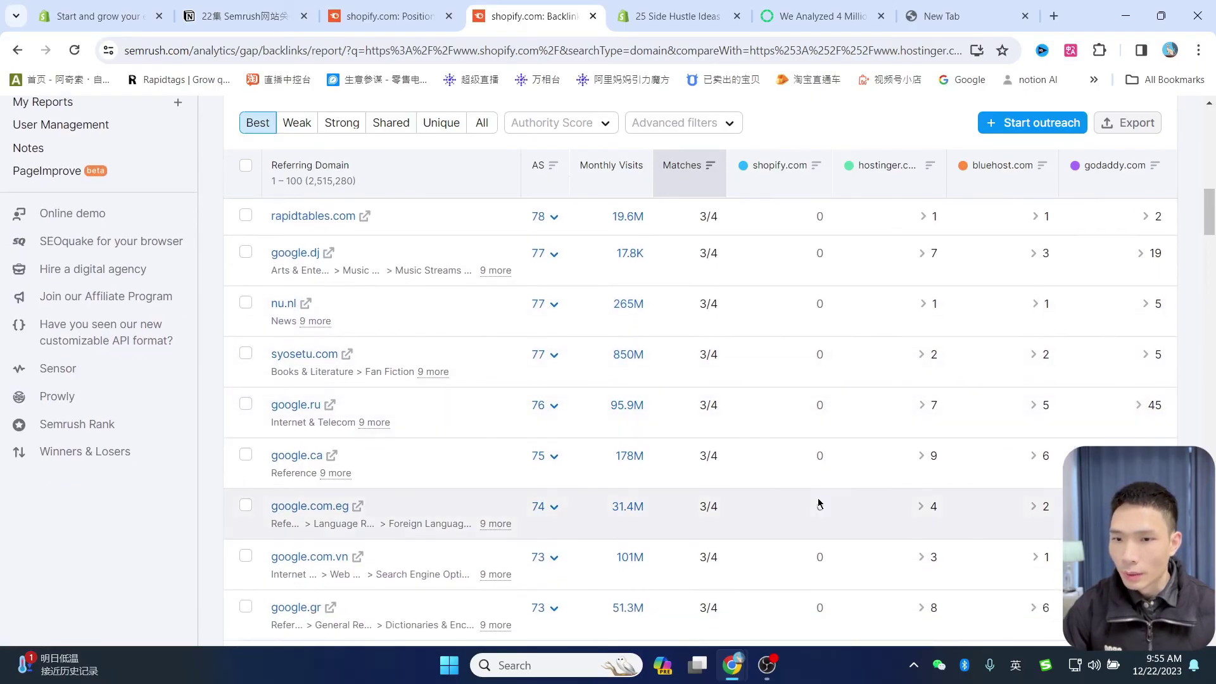
scroll(819, 475, "down", 10)
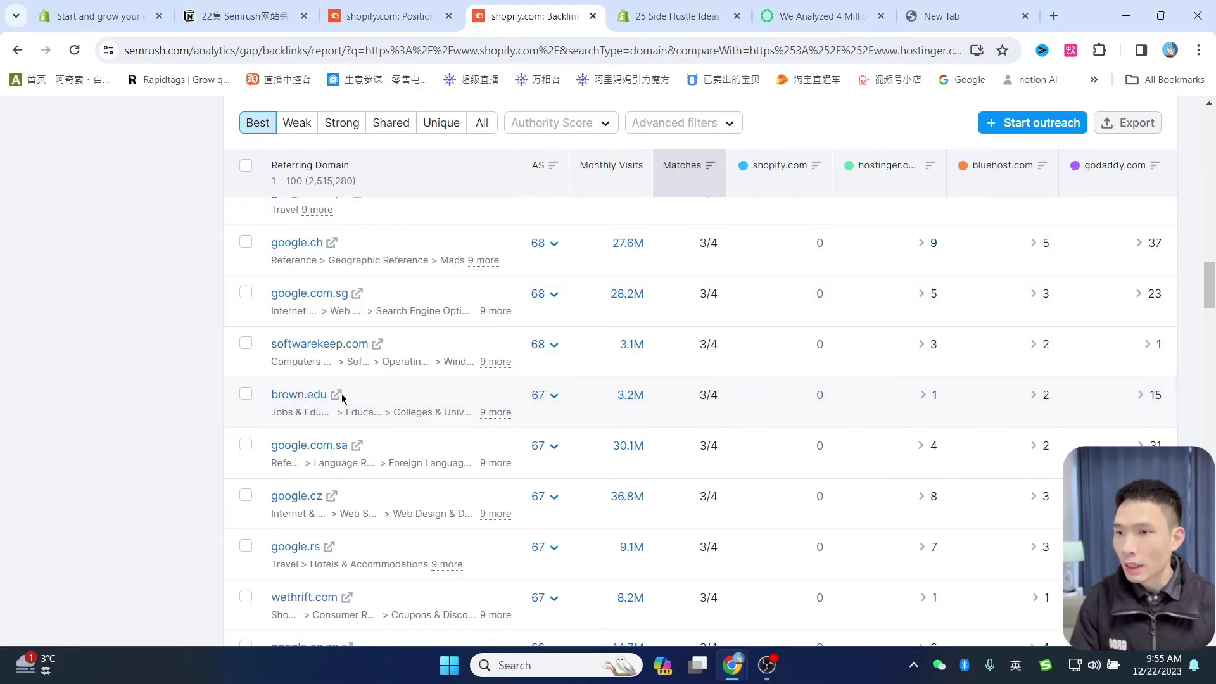
left_click(340, 396)
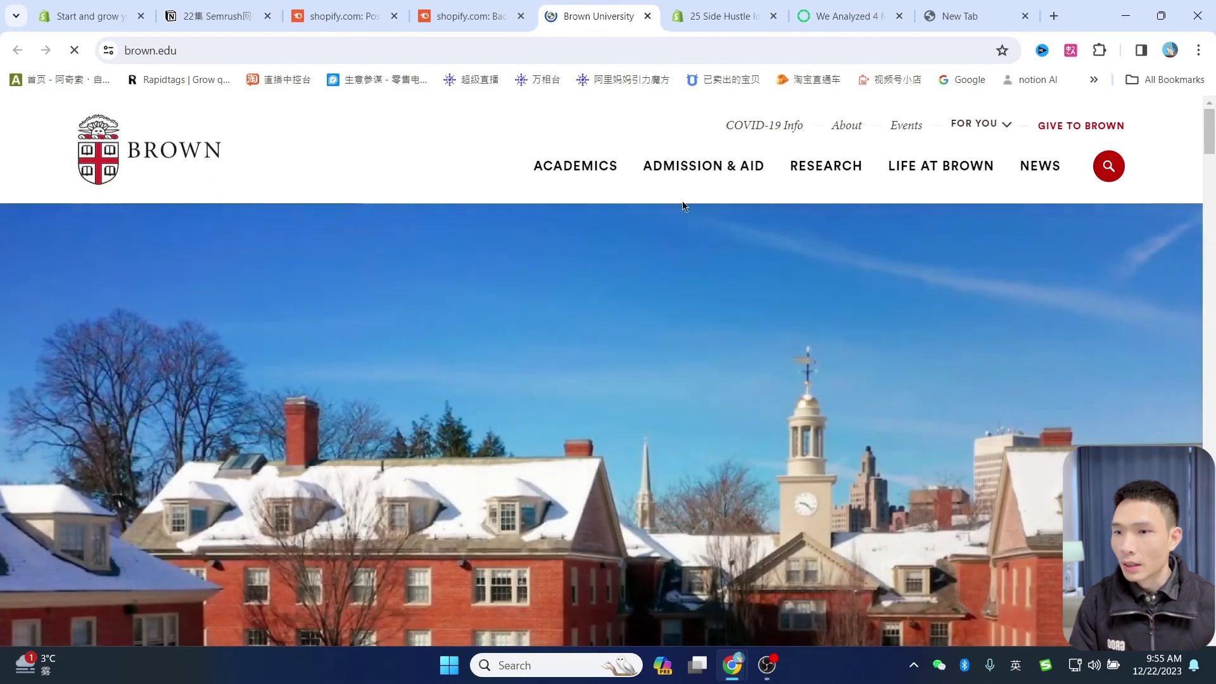
scroll(597, 331, "down", 10)
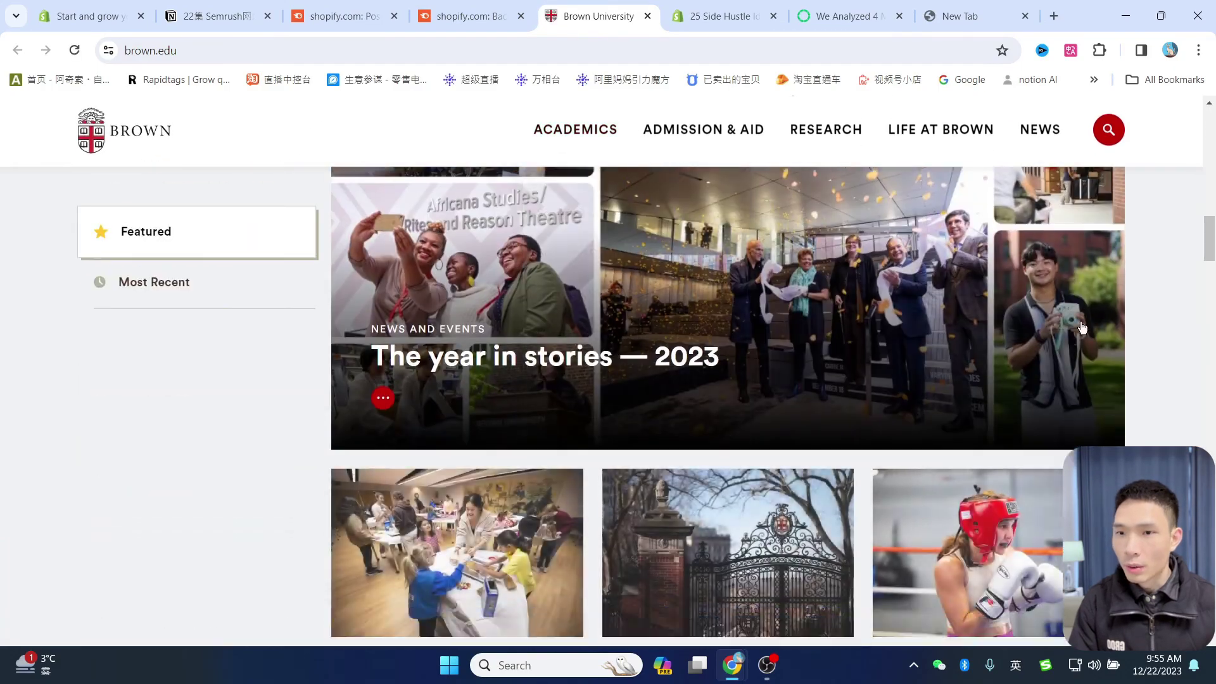
scroll(1081, 327, "down", 12)
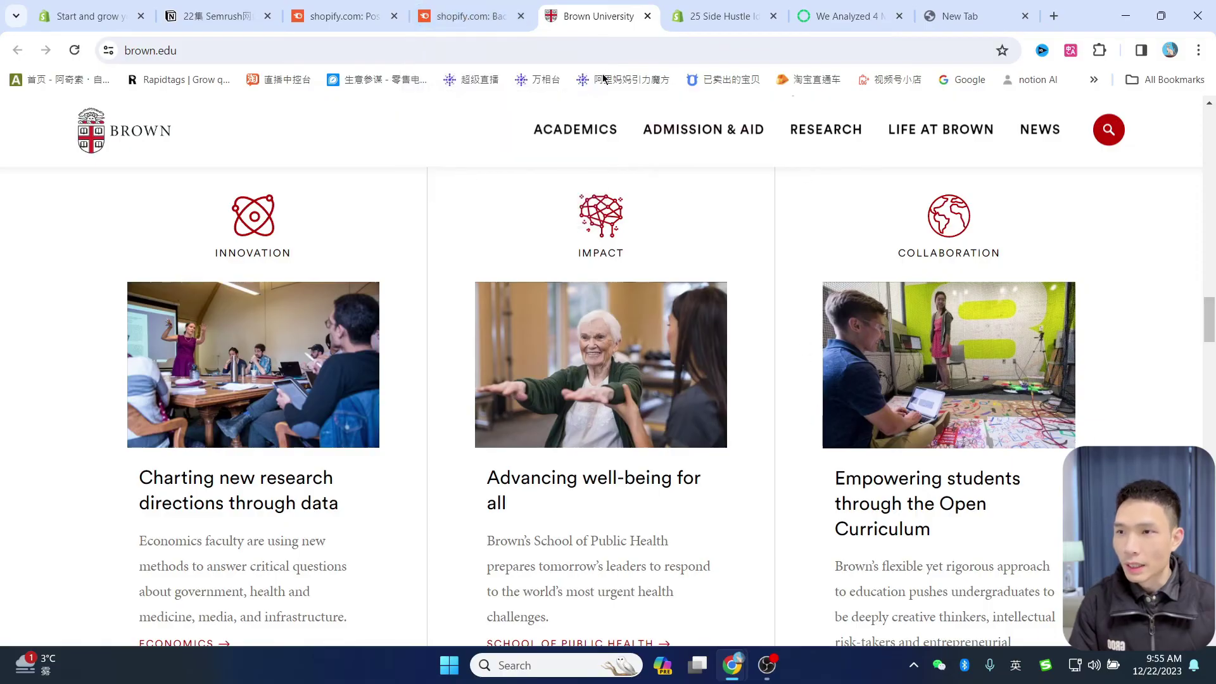
left_click(478, 19)
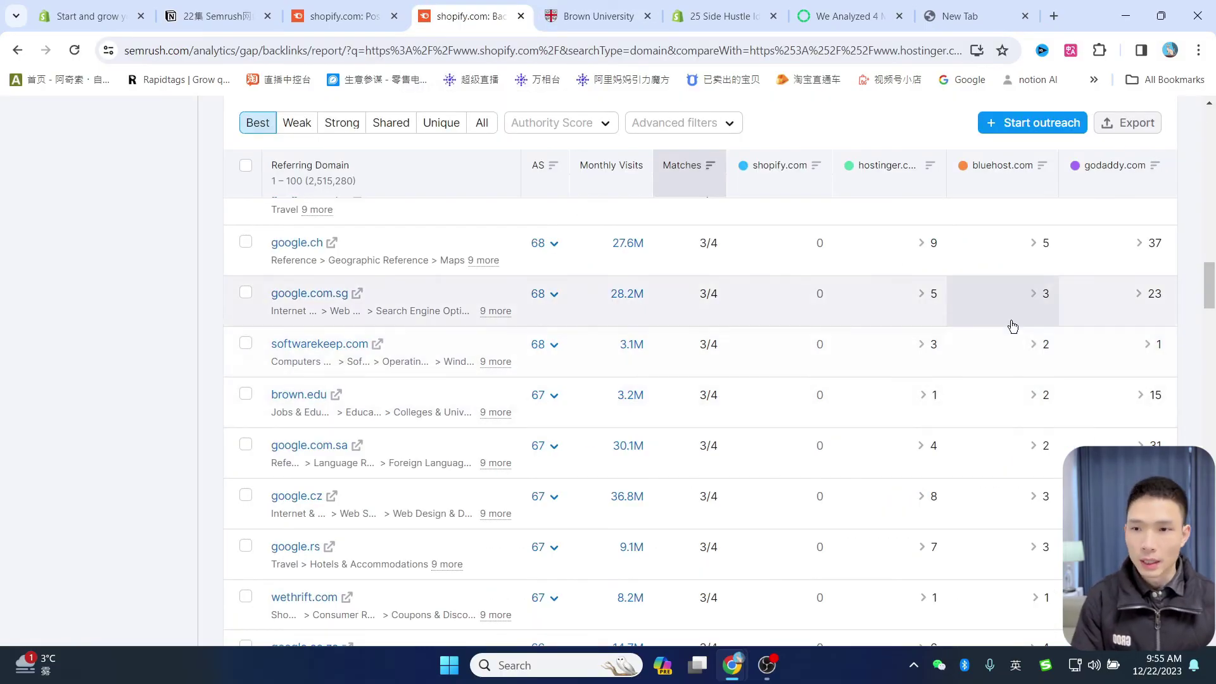
Examine further best prospects in the Backlink Gap report and return to its authority score and referring domains charts.
scroll(912, 462, "down", 12)
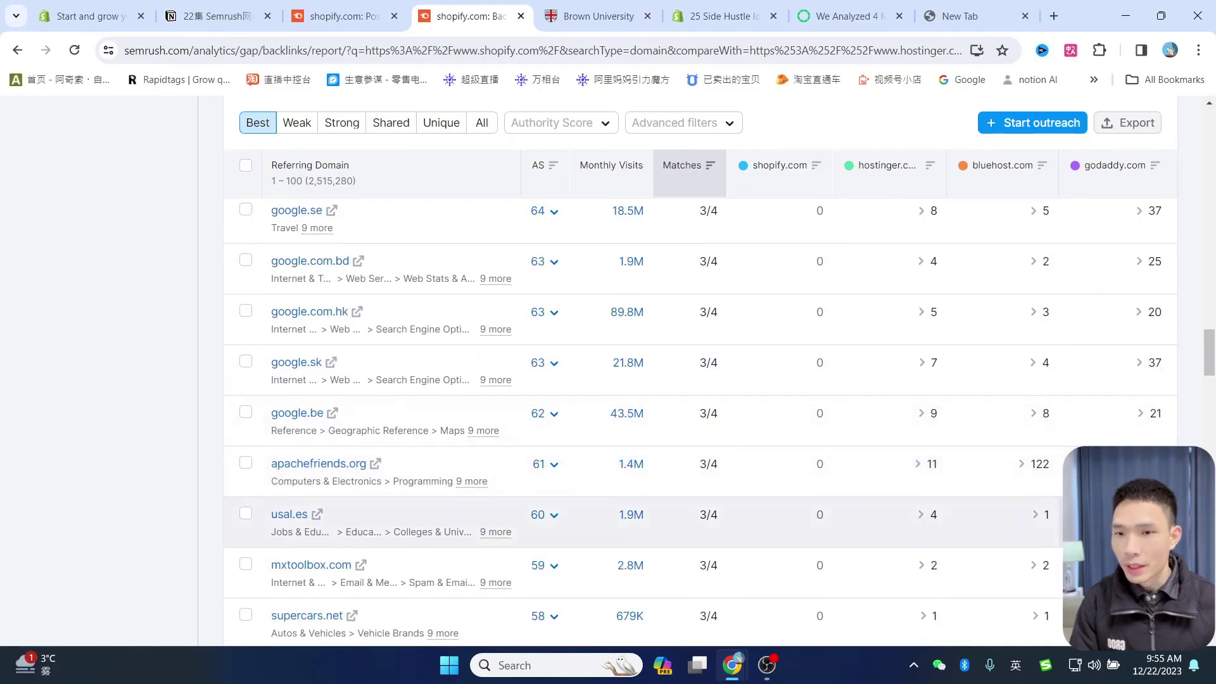
mouse_move(1213, 366)
left_mouse_down()
mouse_move(1213, 356)
mouse_move(1213, 368)
left_mouse_up()
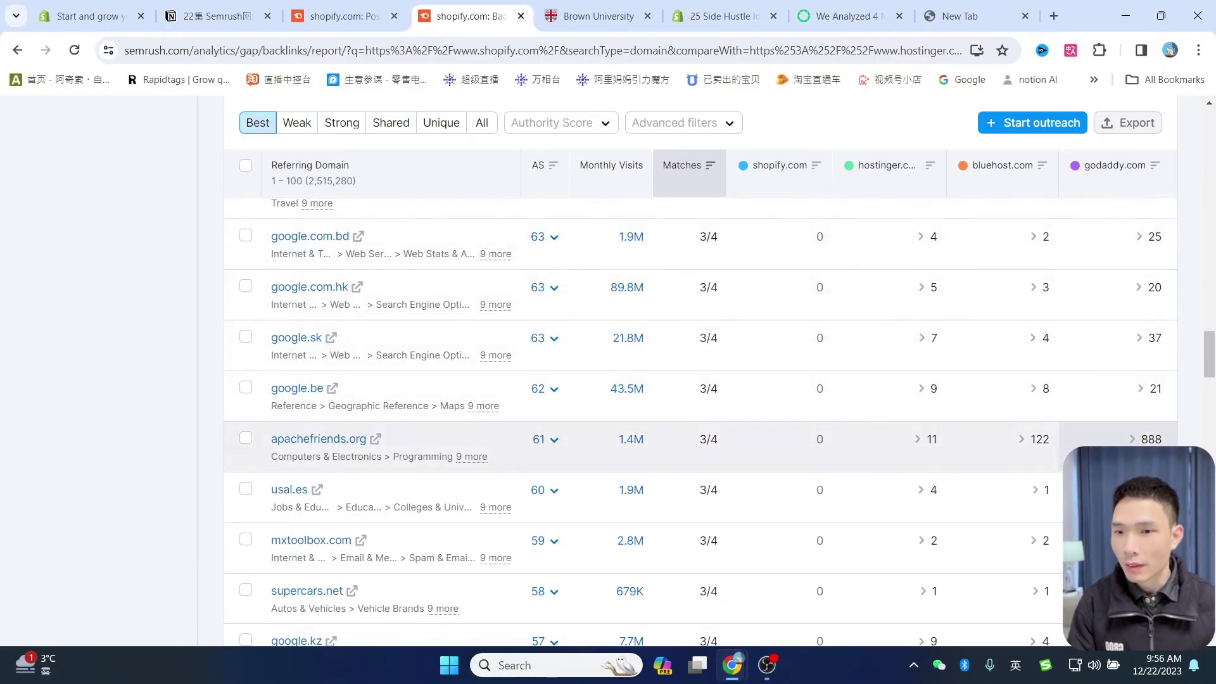
scroll(845, 330, "up", 15)
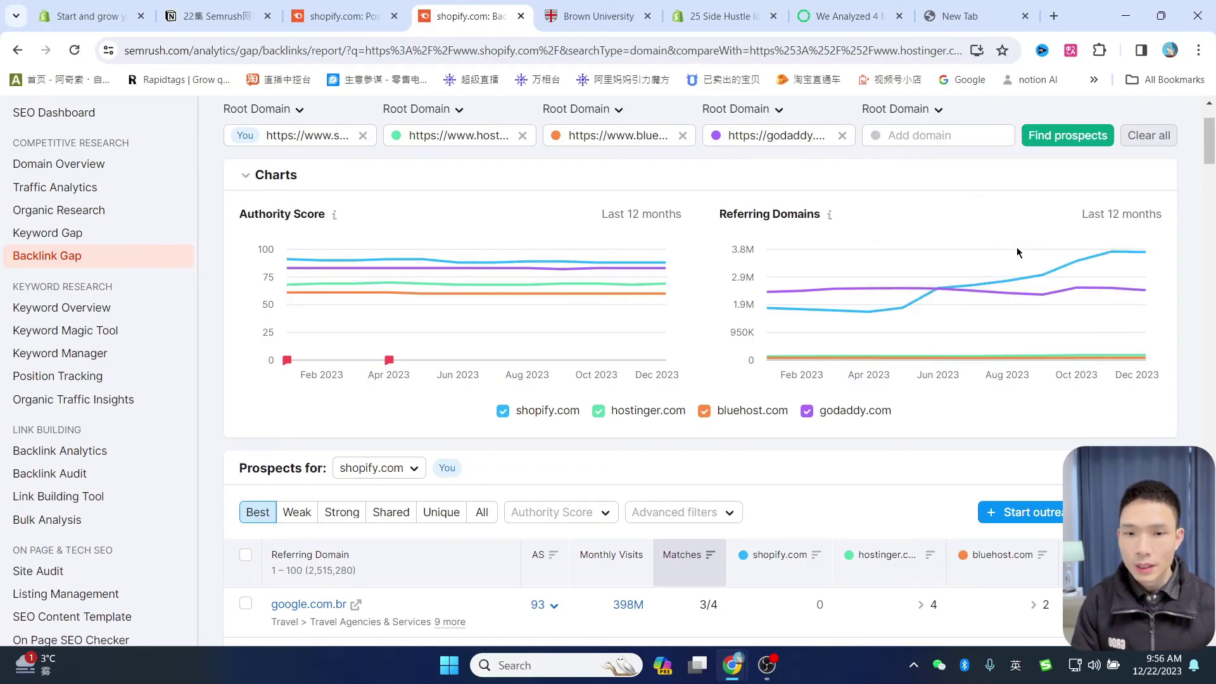
scroll(3, 260, "up", 2)
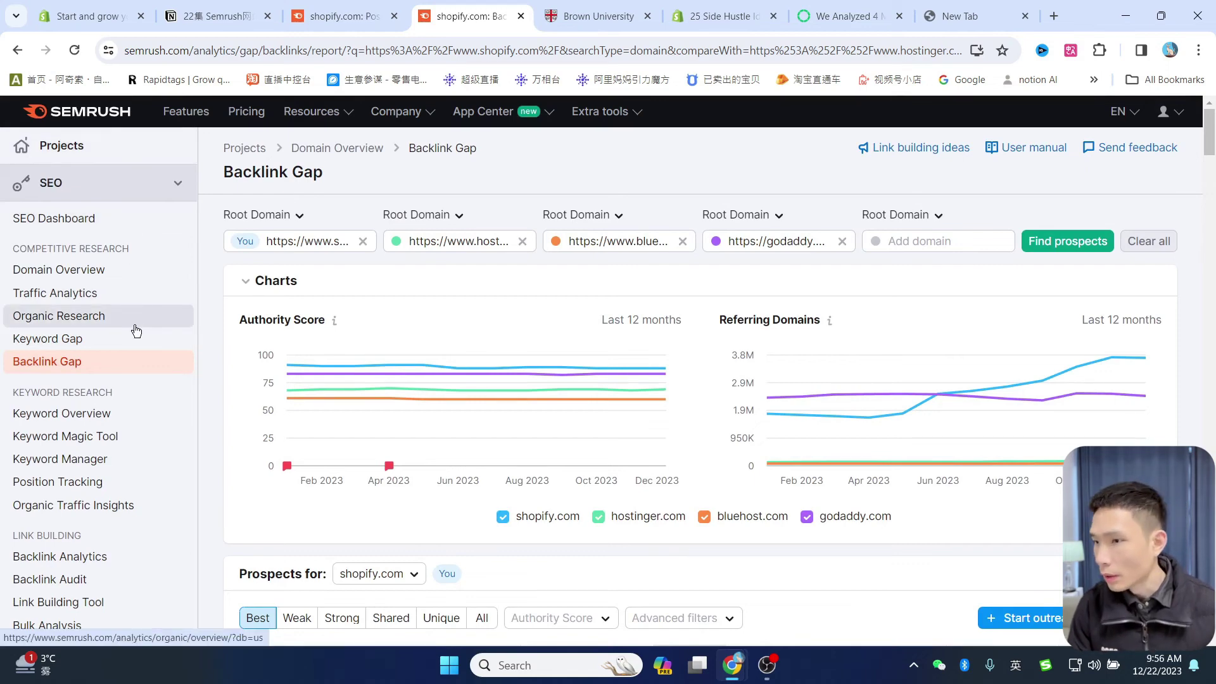
scroll(133, 331, "down", 3)
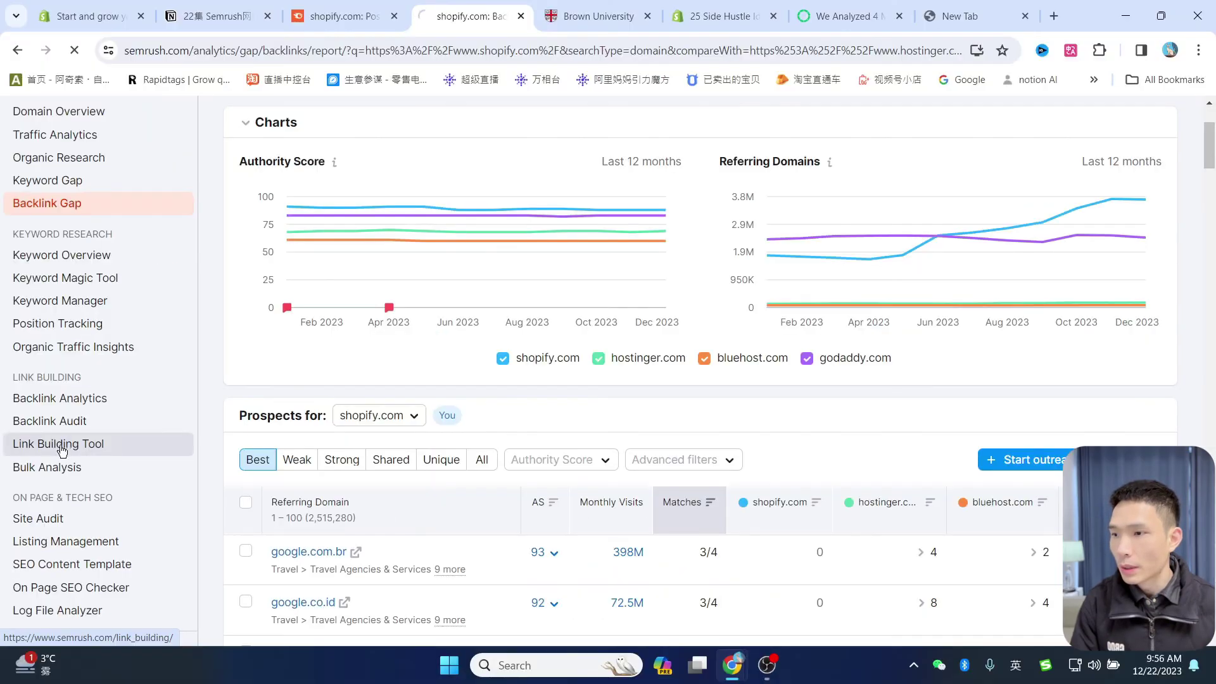
left_click(121, 369)
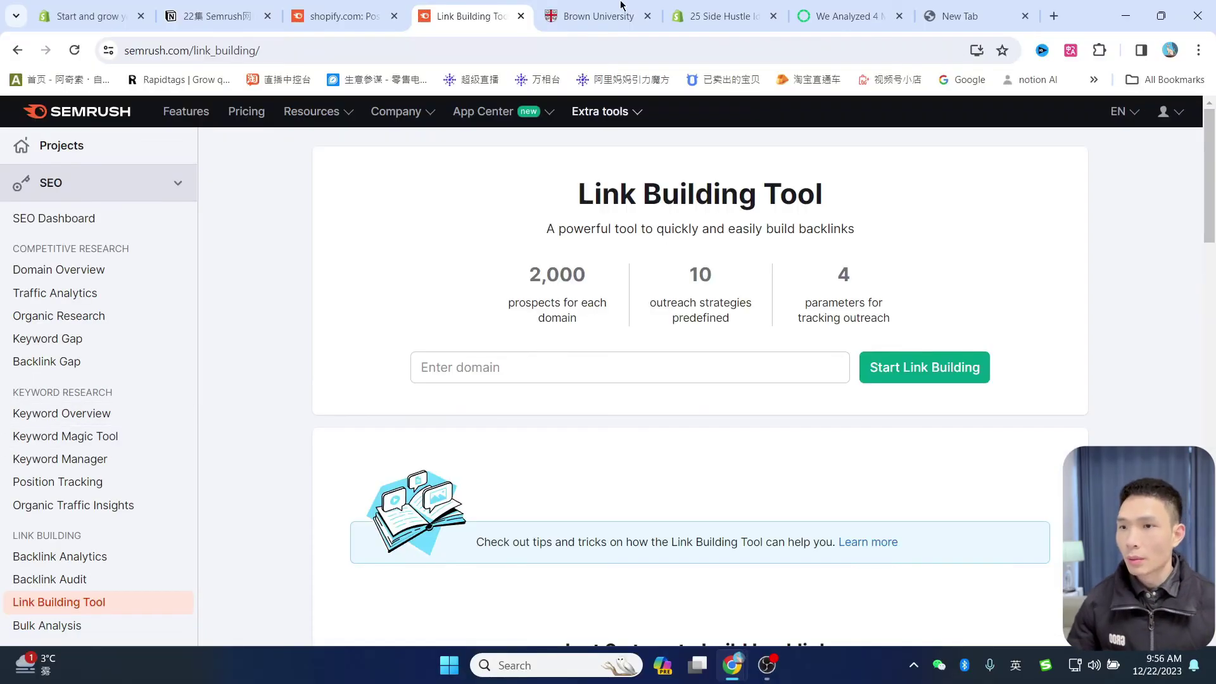
left_click(707, 16)
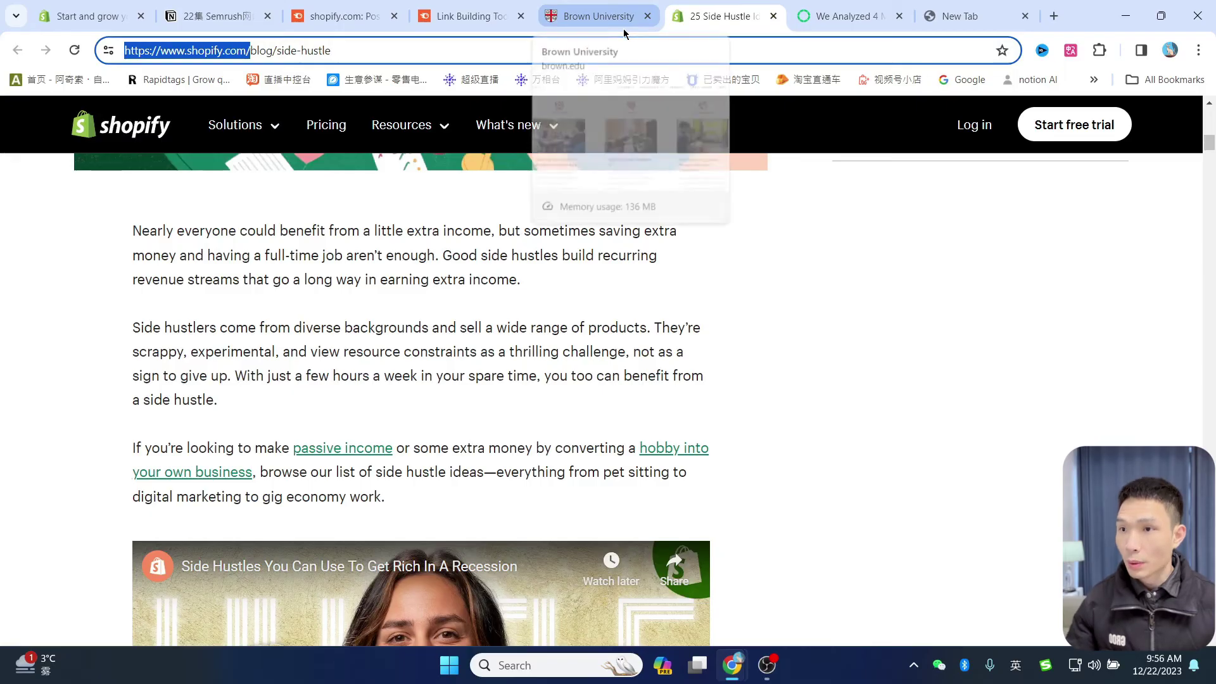
left_click(458, 16)
left_click(626, 370)
type("https://www.shopify.com/")
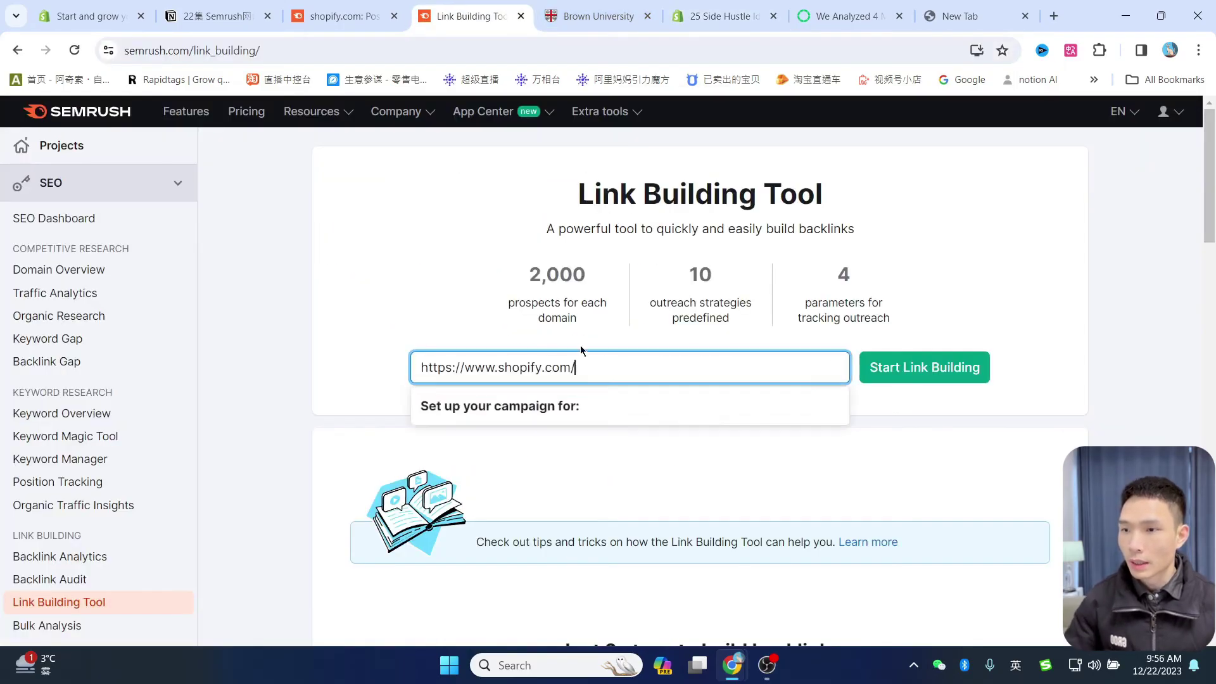
Set up the link building campaign with the suggested keywords and competitors for the United States and start it.
left_click(918, 378)
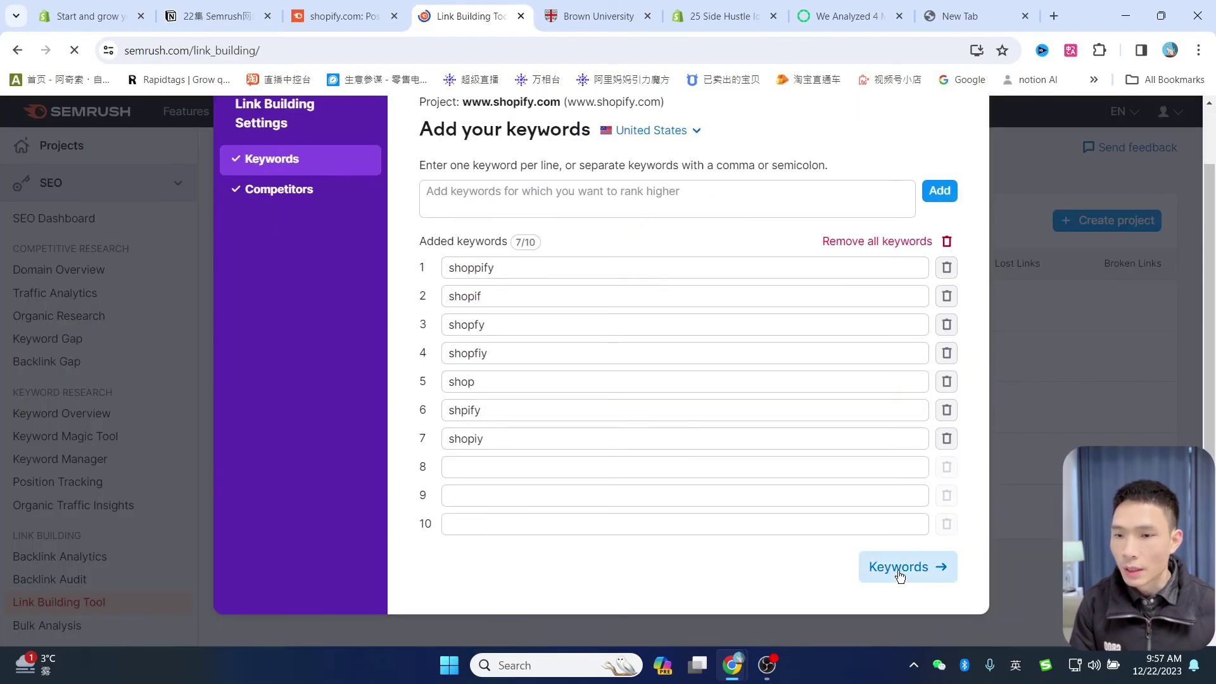
left_click(899, 573)
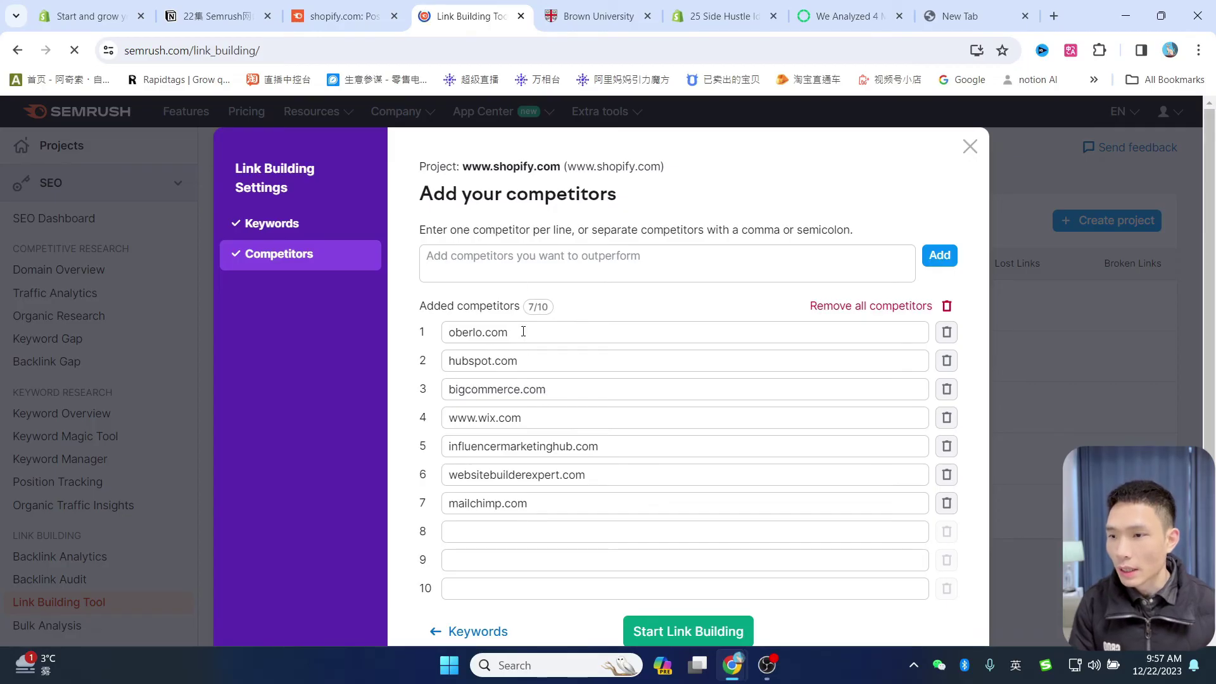
scroll(481, 472, "down", 1)
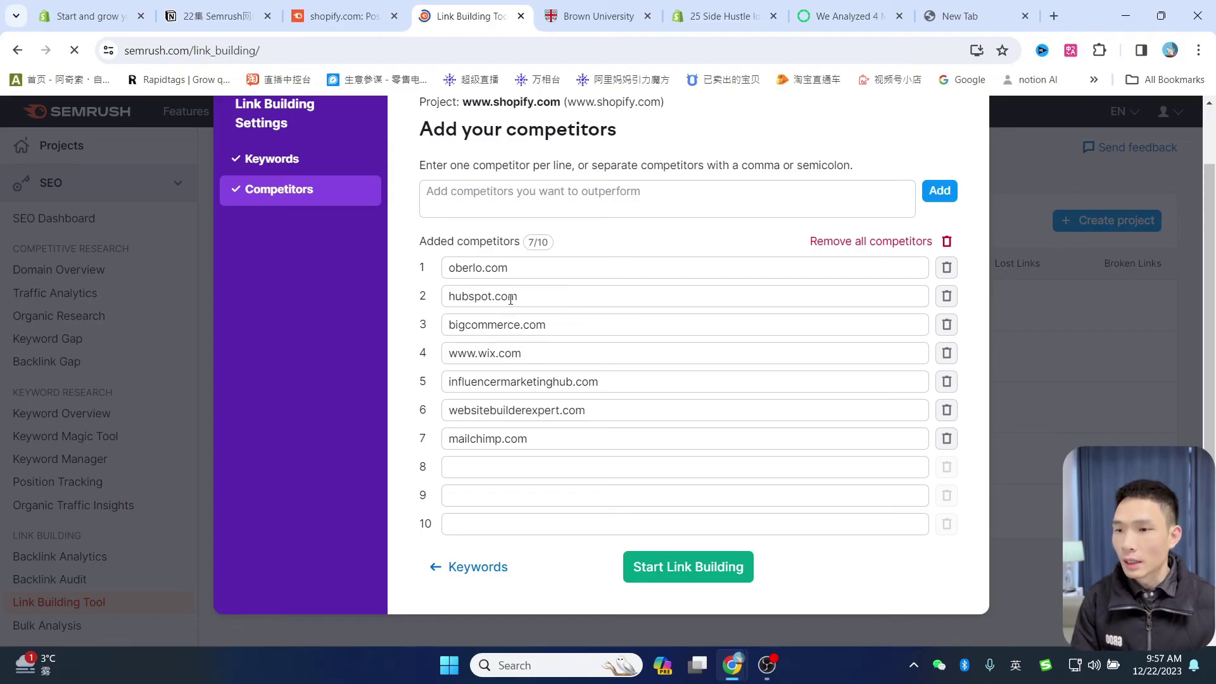
left_click(681, 580)
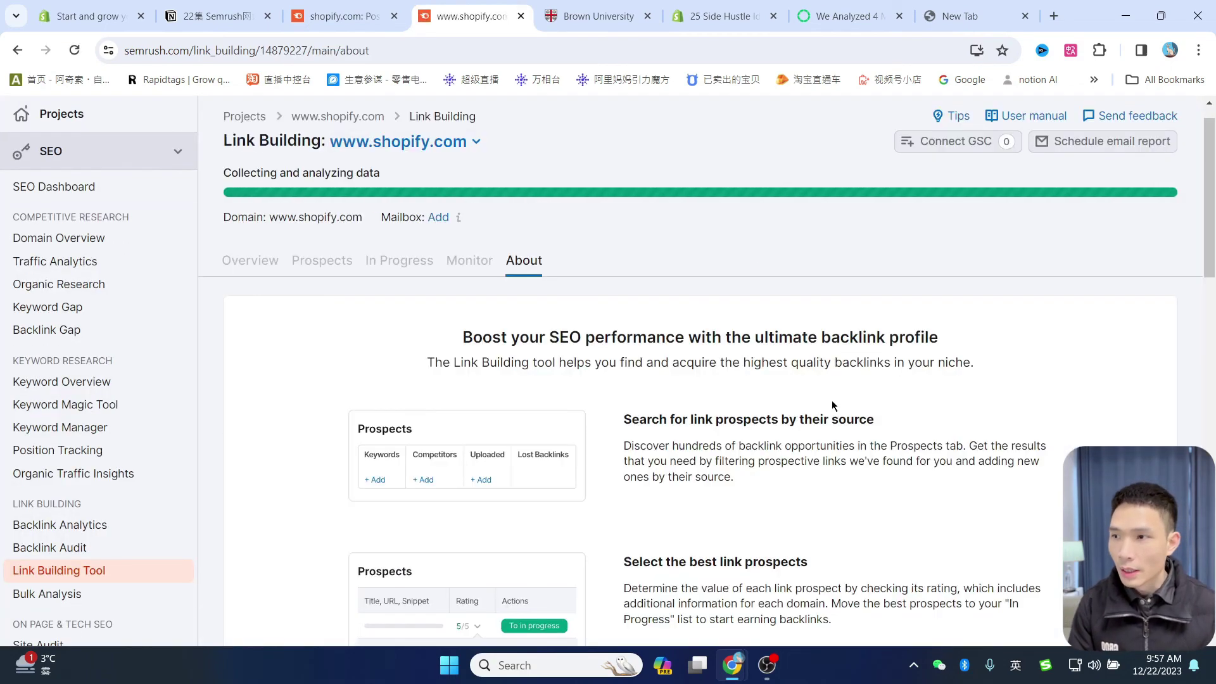
Read the introduction to finding prospects, selecting them and reaching out in the link building project.
scroll(792, 354, "up", 1)
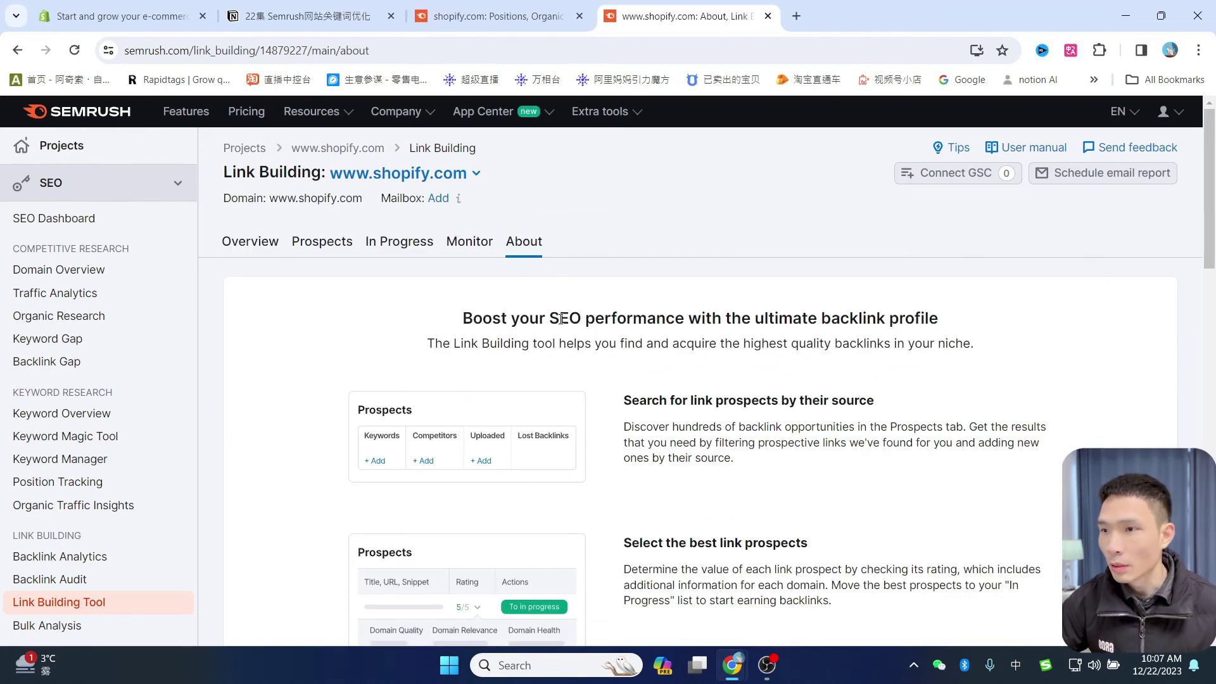
scroll(655, 380, "down", 5)
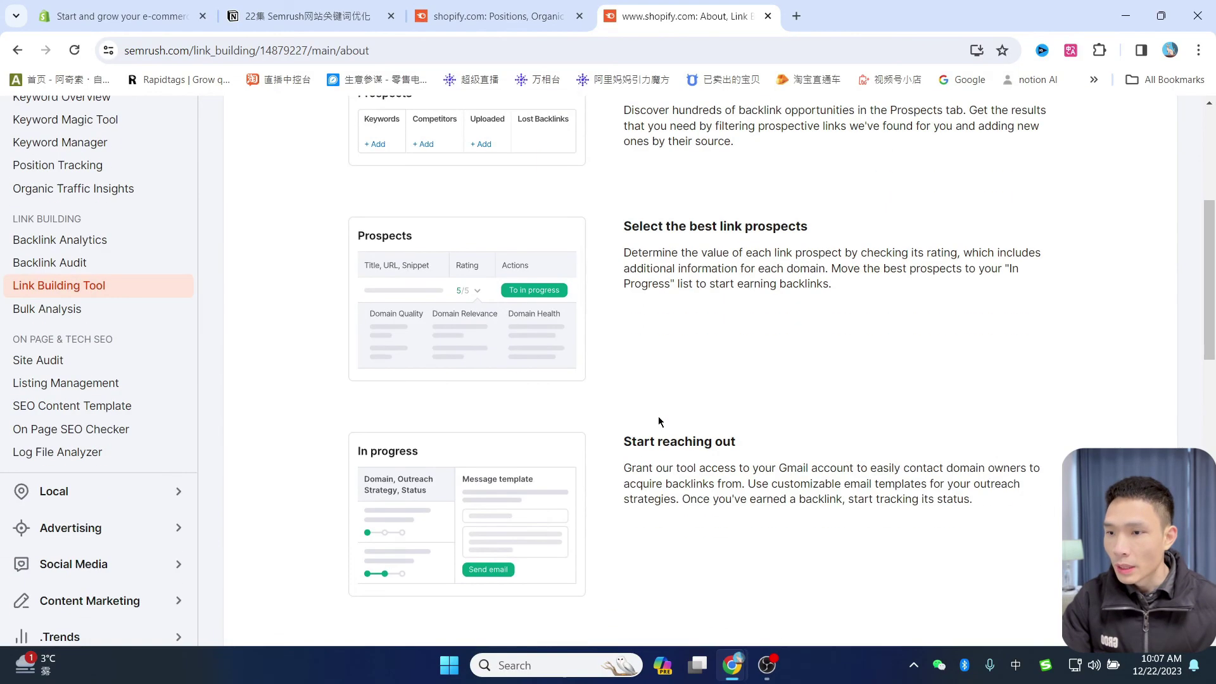
scroll(658, 416, "up", 5)
Open the domain prospects and examine their URL types, authority scores and ratings, including the keyword-based ones.
left_click(322, 250)
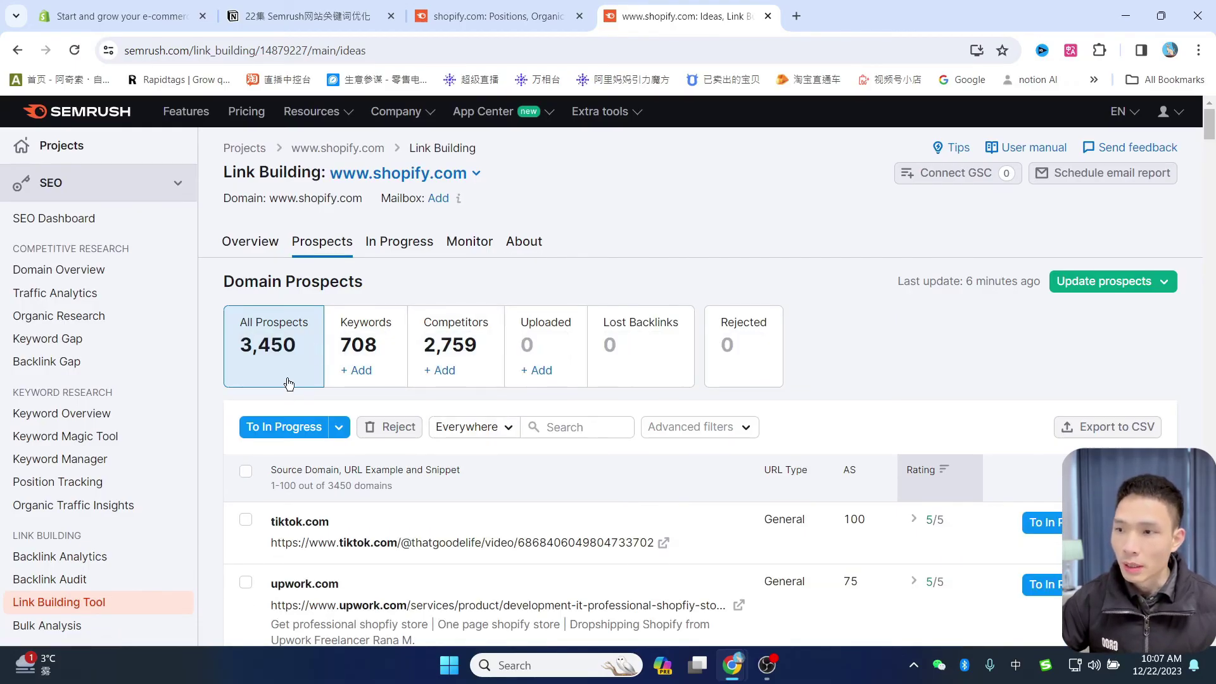
scroll(602, 446, "down", 4)
scroll(601, 450, "down", 20)
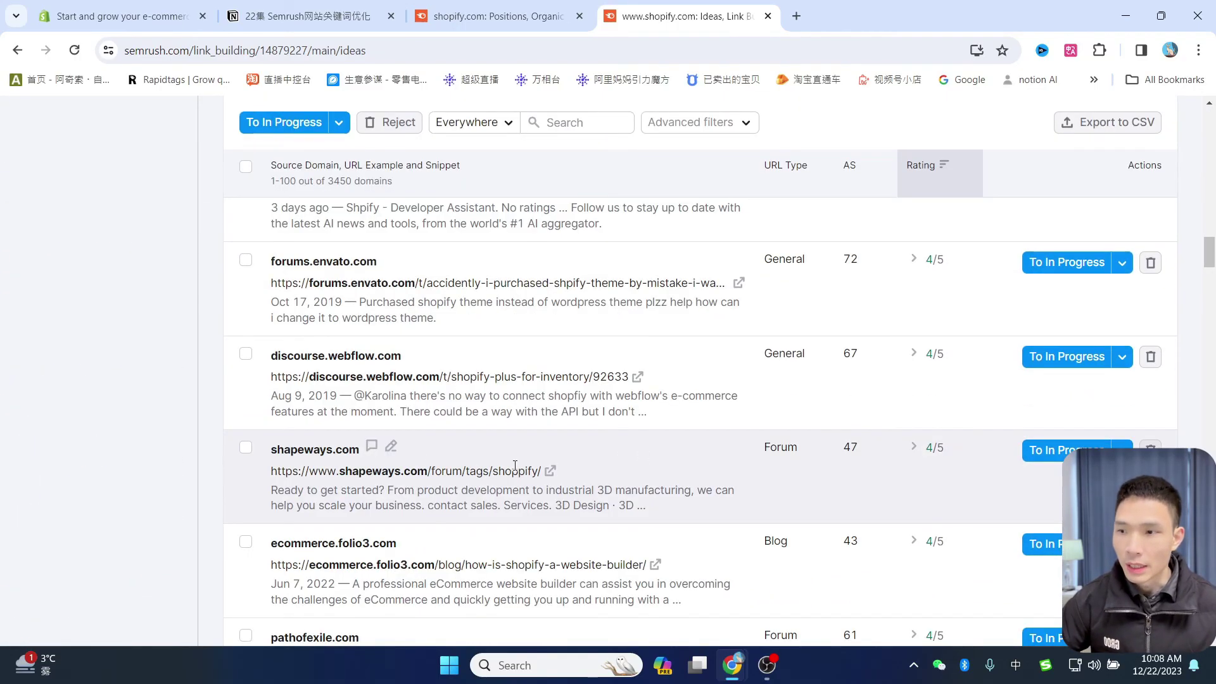
scroll(721, 392, "down", 10)
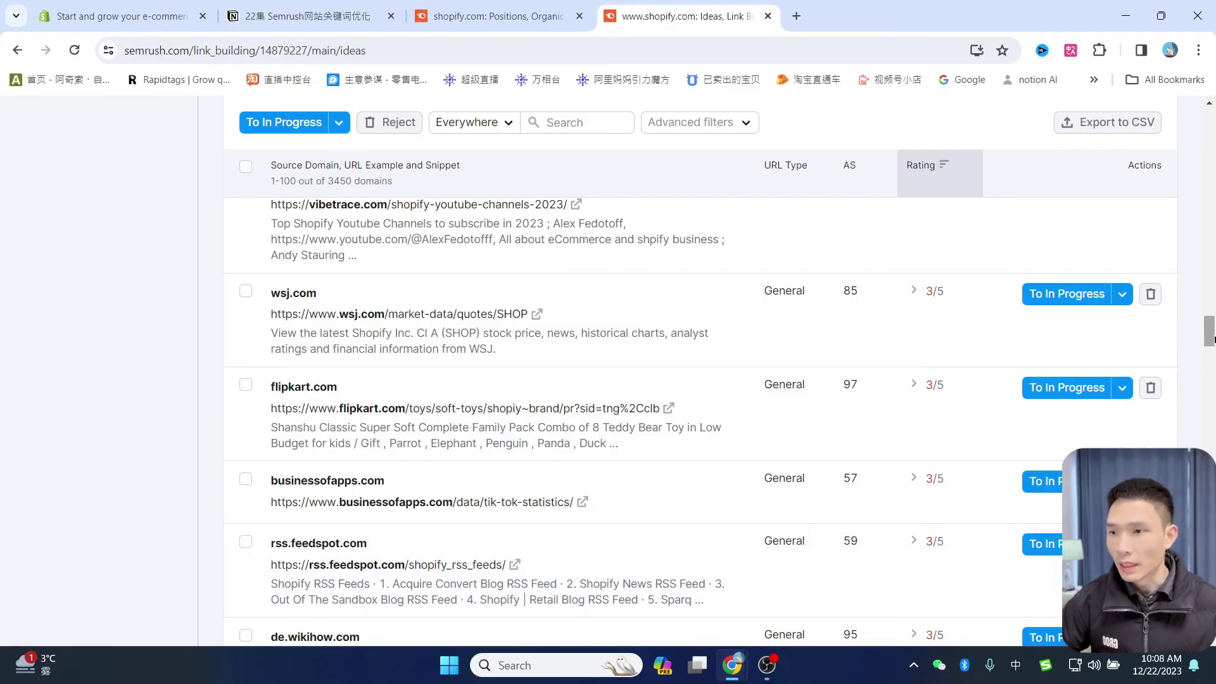
left_click_drag(1210, 339, 1209, 196)
scroll(1200, 291, "up", 8)
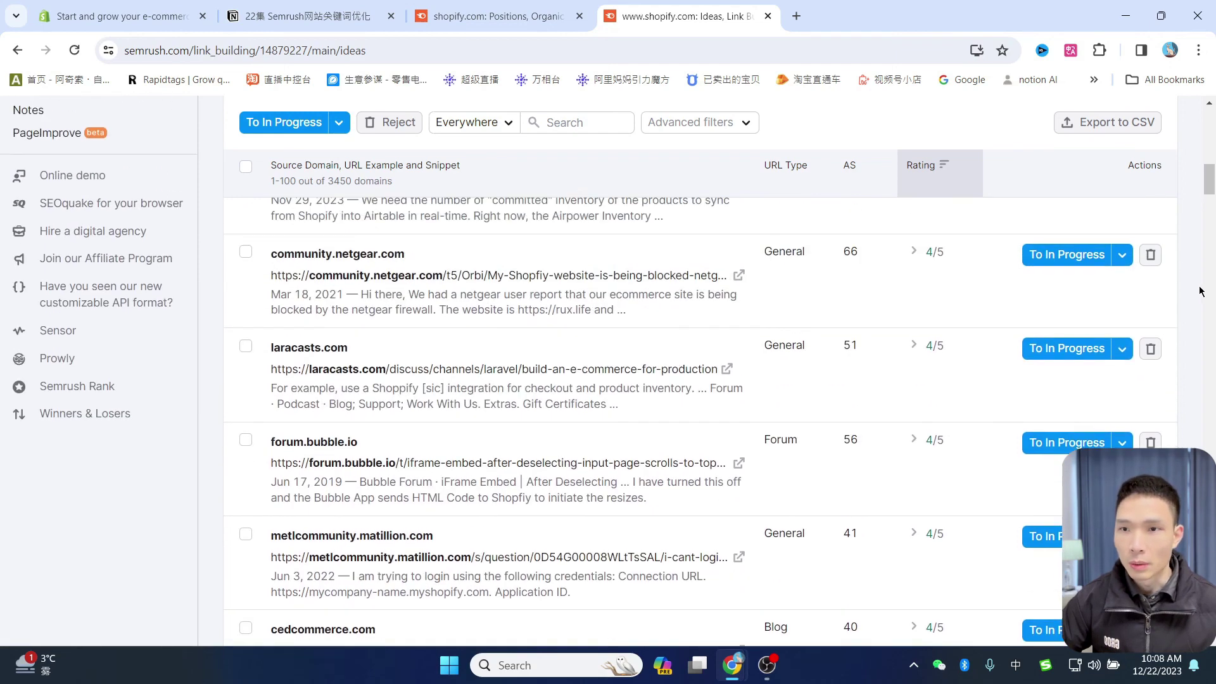
scroll(1200, 291, "up", 2)
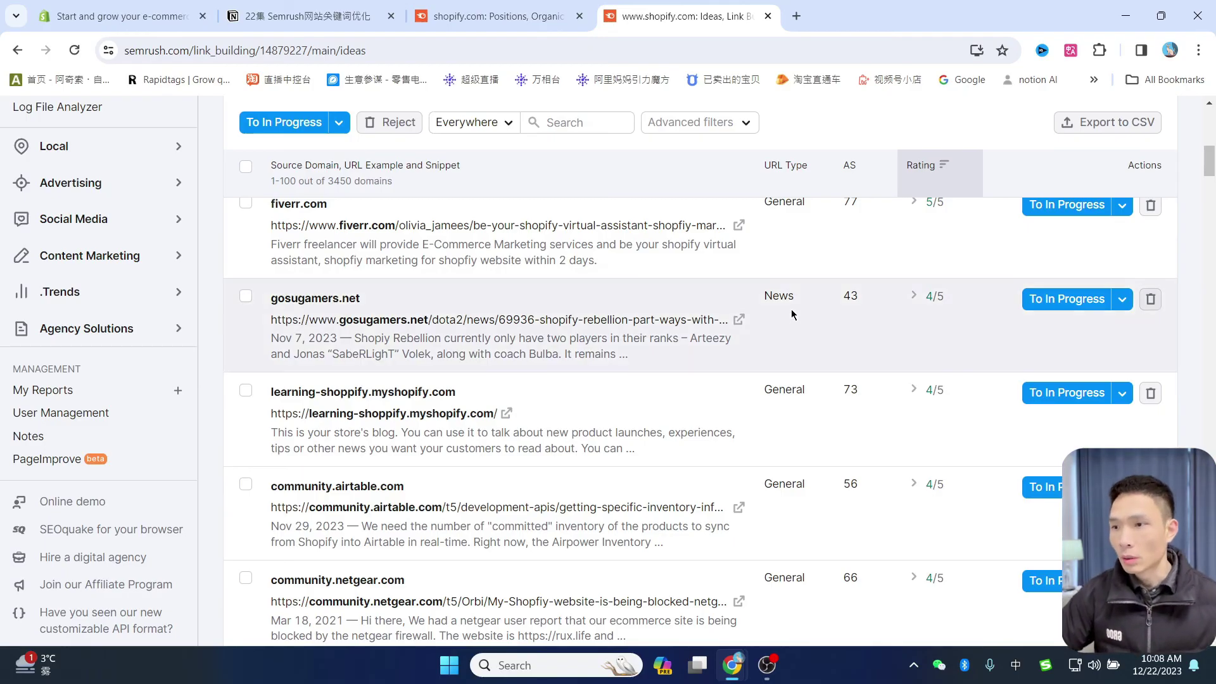
left_click(314, 274)
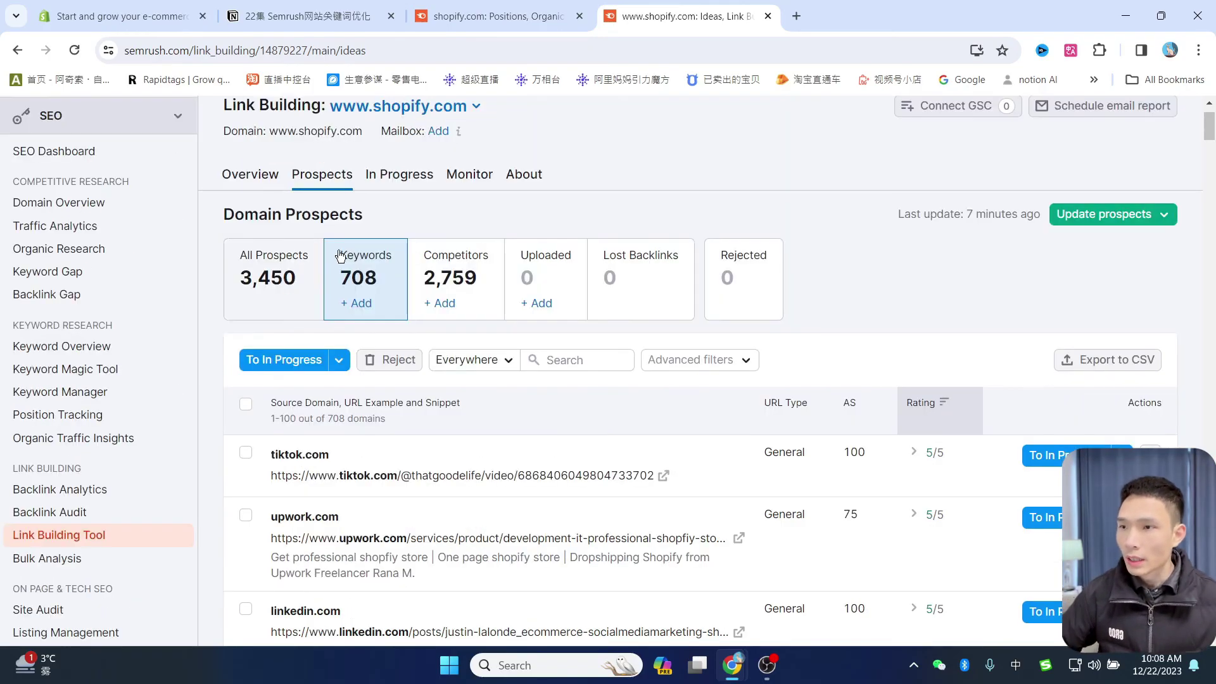
Move the hulkapps.com and gosugamers.net prospects to In Progress and open the in-progress list.
scroll(367, 250, "down", 3)
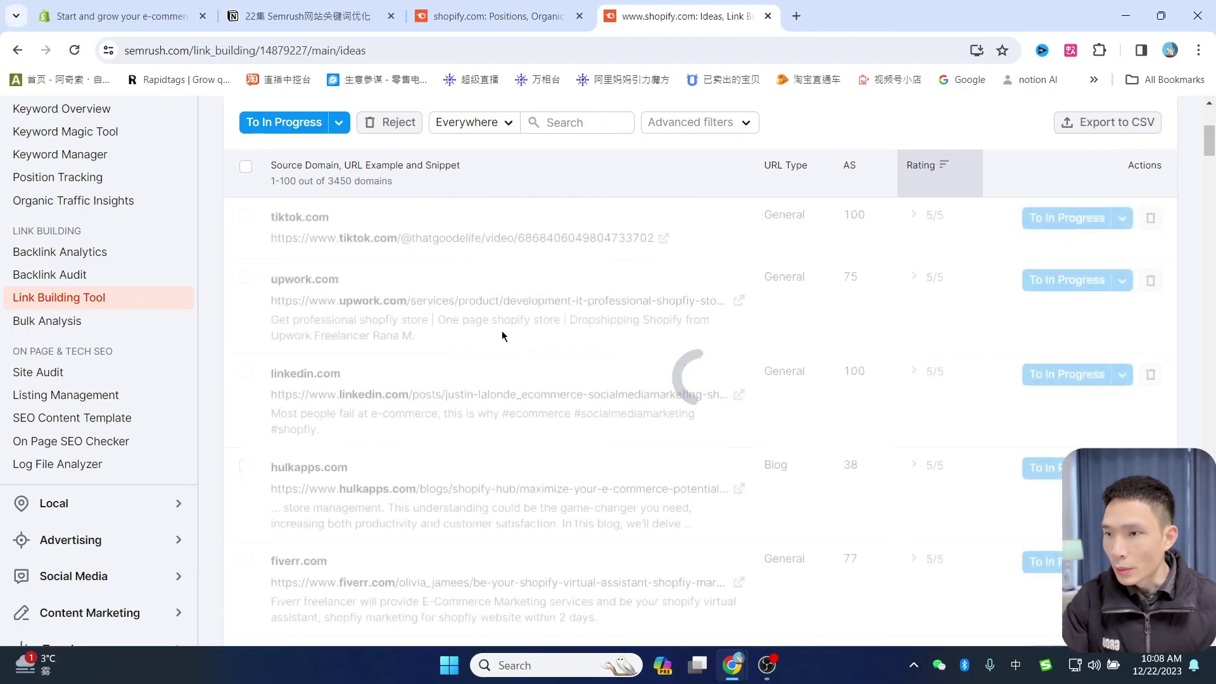
scroll(310, 286, "down", 2)
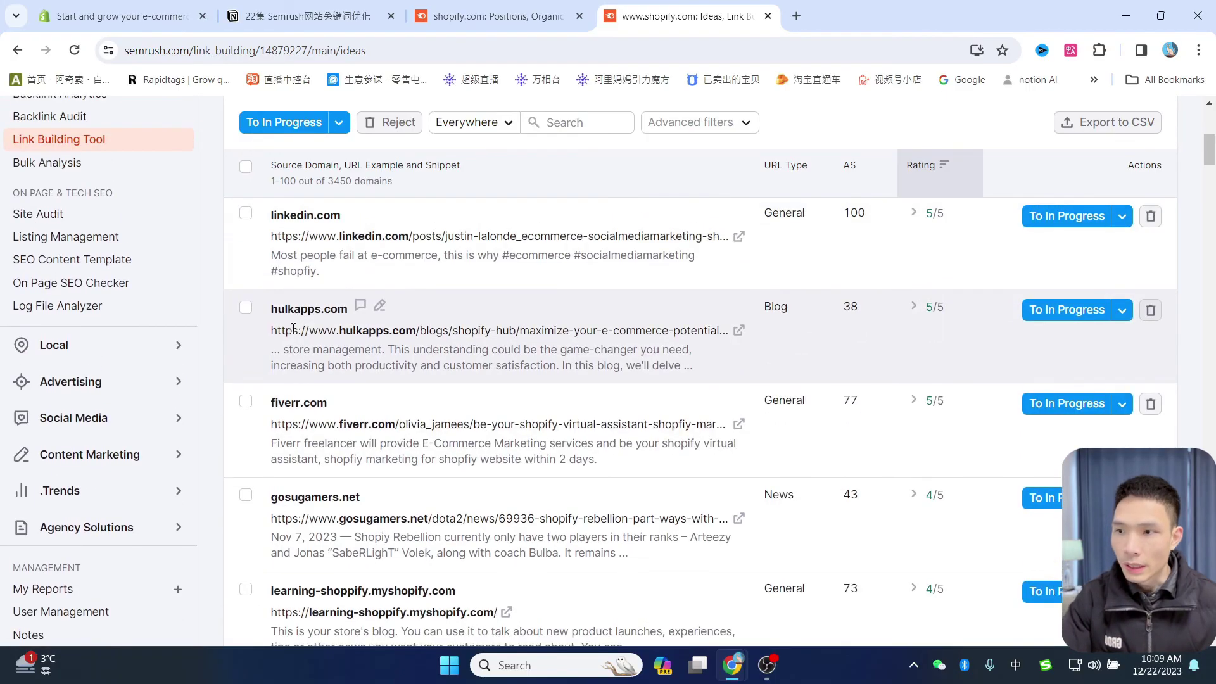
left_click(1062, 320)
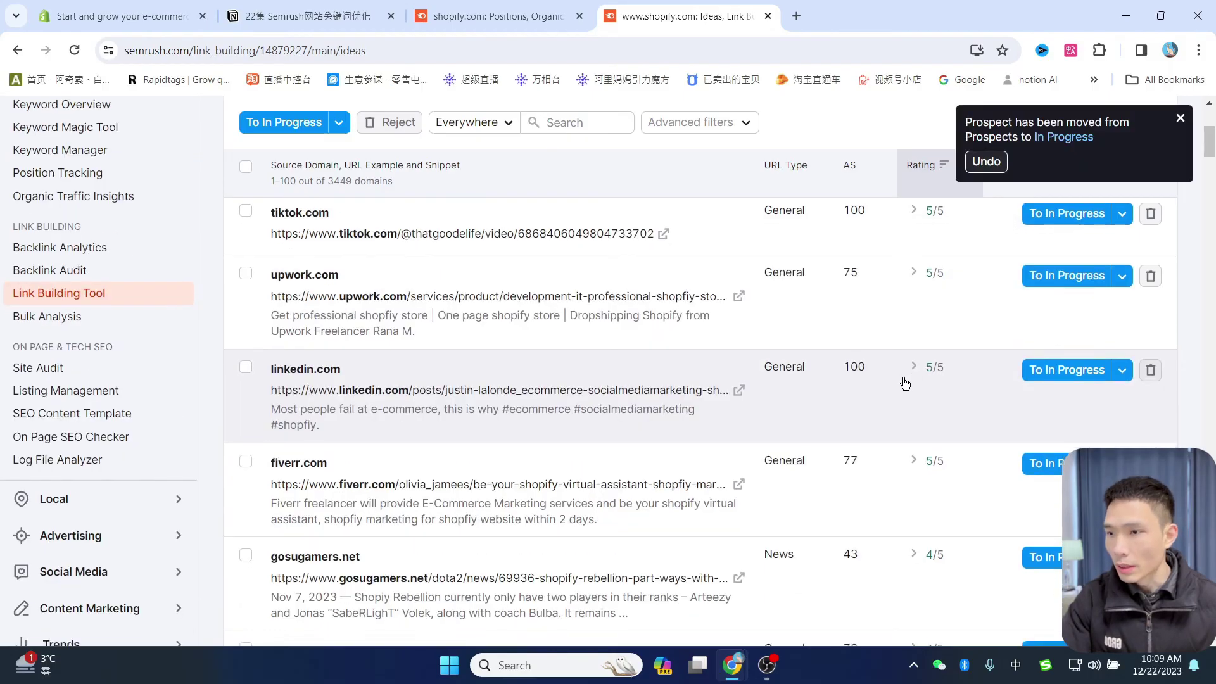
scroll(563, 368, "down", 2)
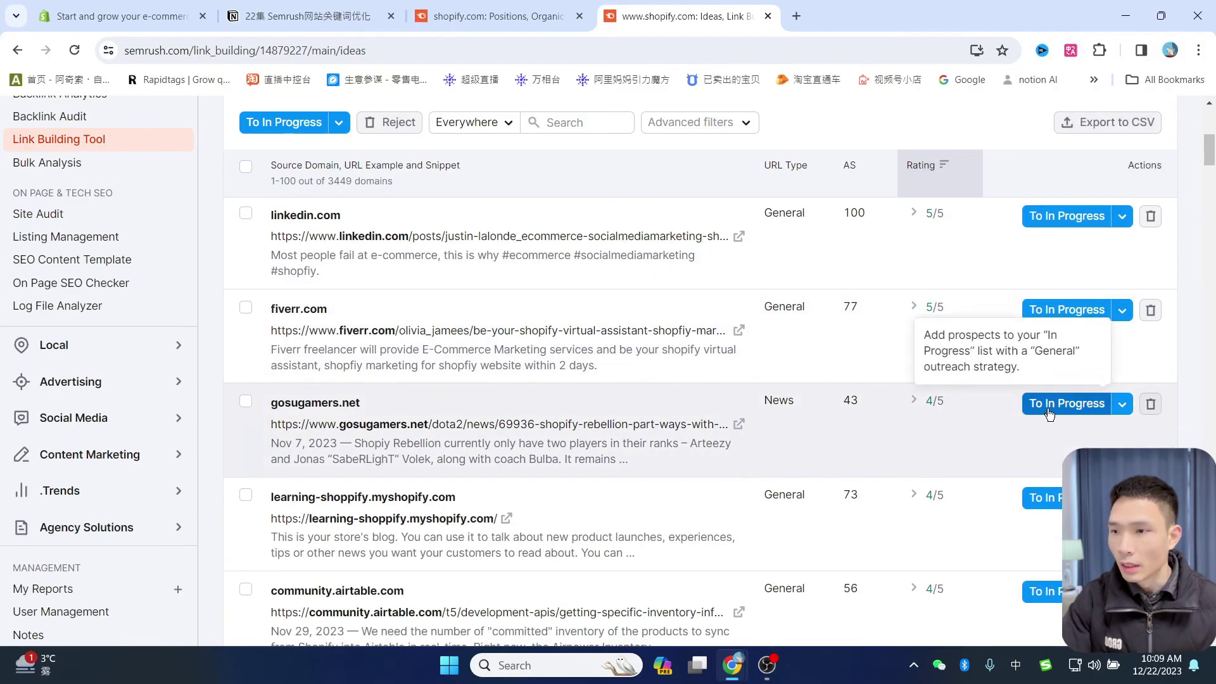
left_click(1058, 411)
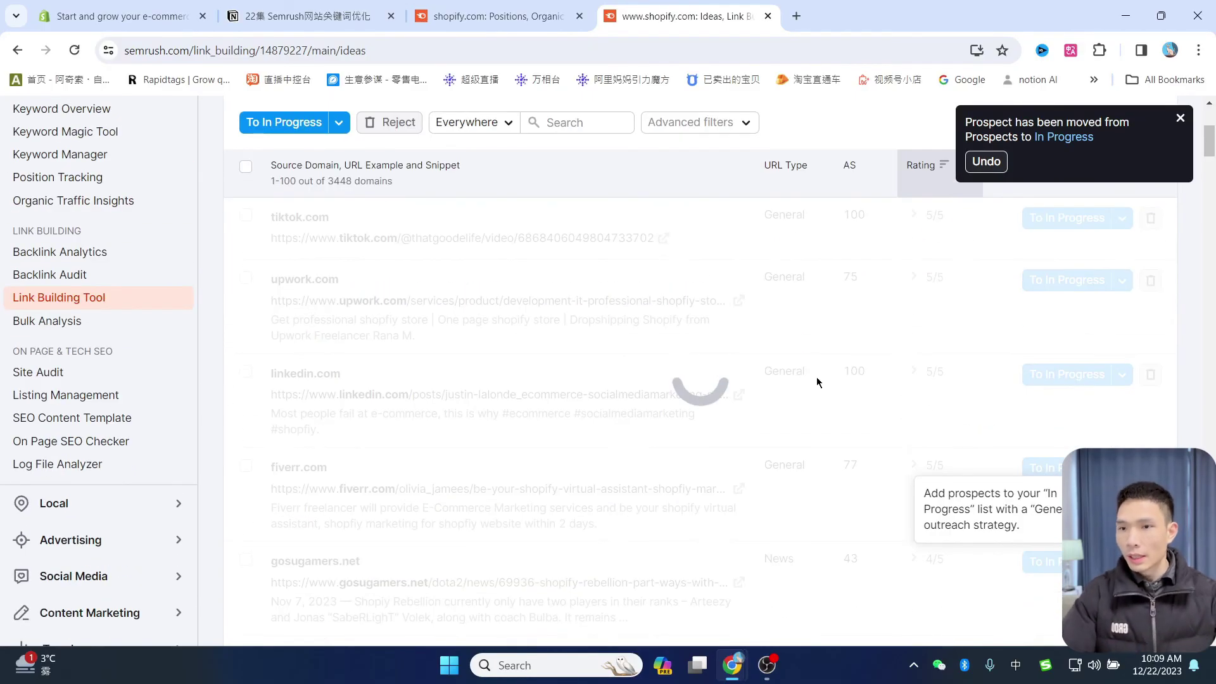
scroll(804, 359, "up", 5)
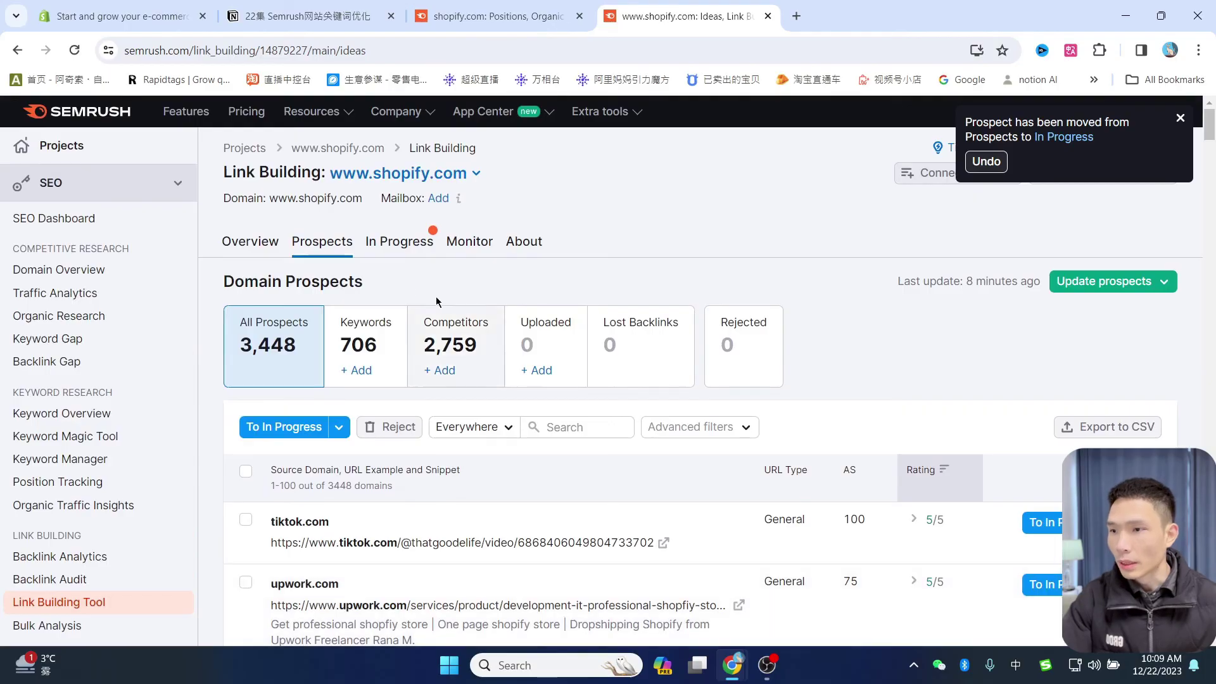
left_click(408, 246)
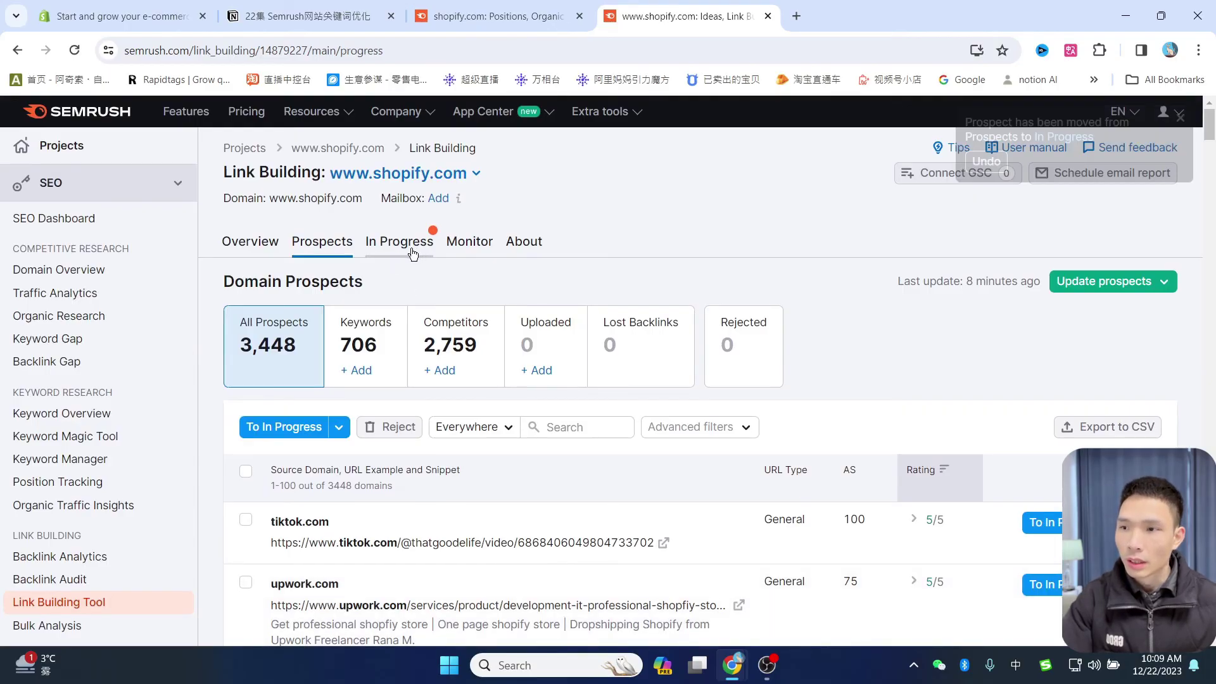
Open the email contact form for gosugamers.net and examine its recipient options, placeholders, subject and message template.
scroll(669, 382, "down", 4)
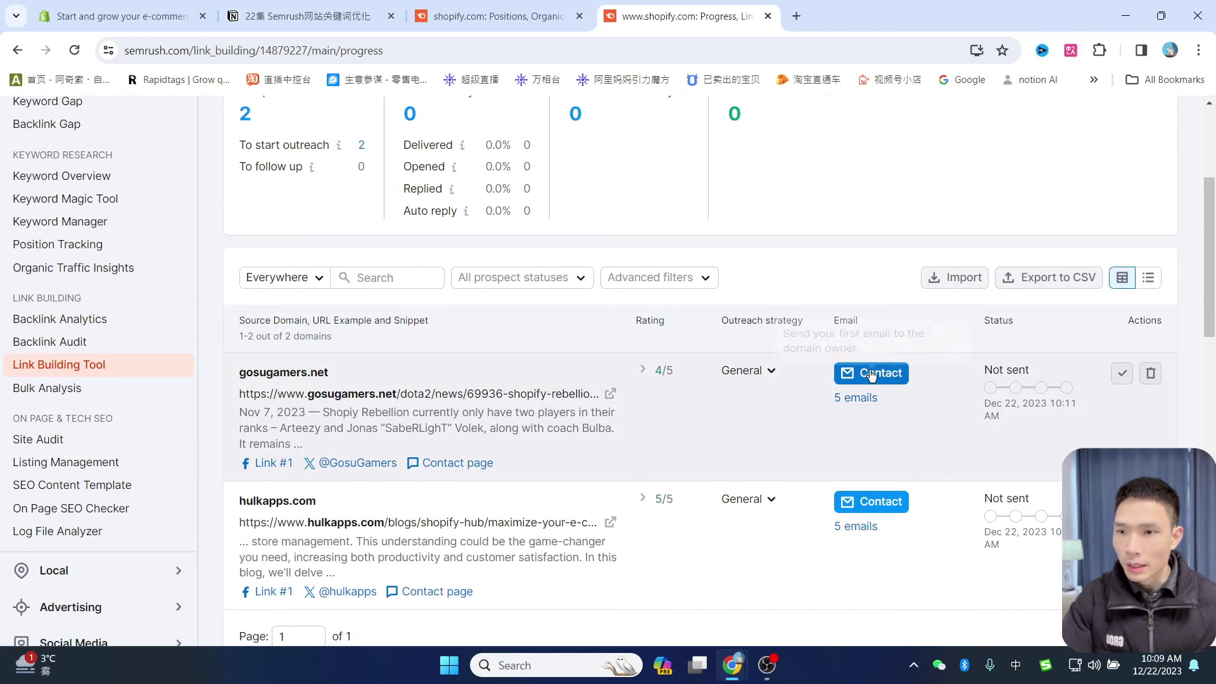
left_click(859, 375)
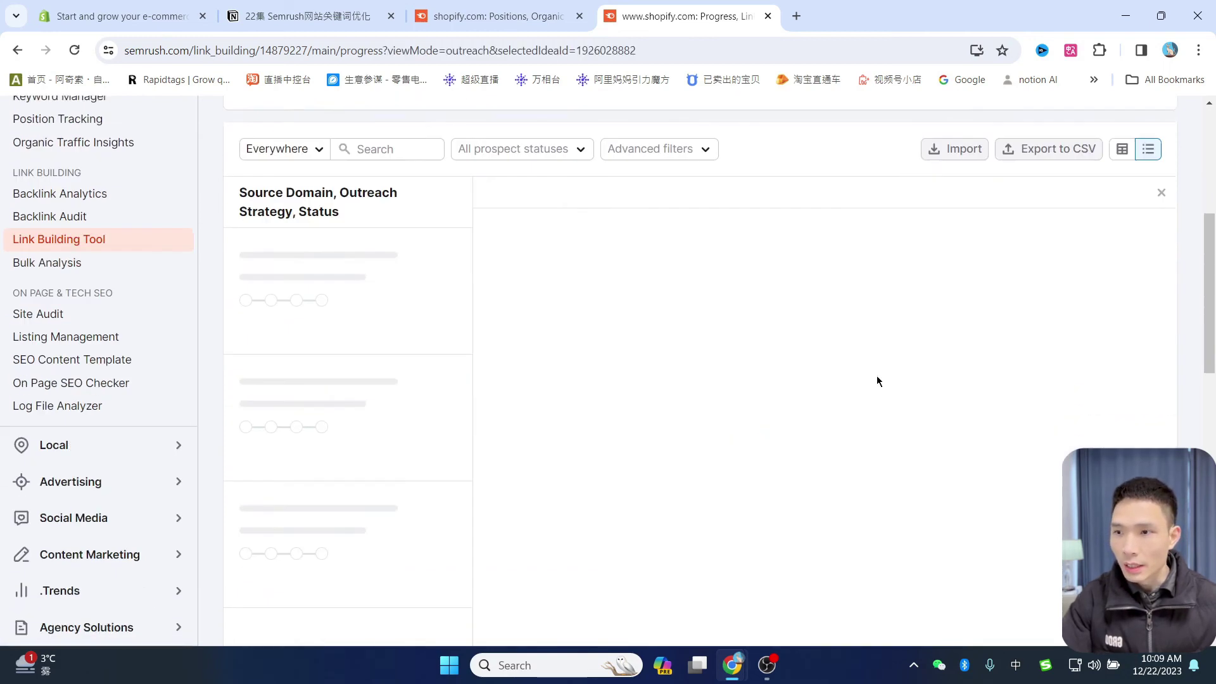
scroll(860, 383, "up", 2)
scroll(860, 386, "down", 5)
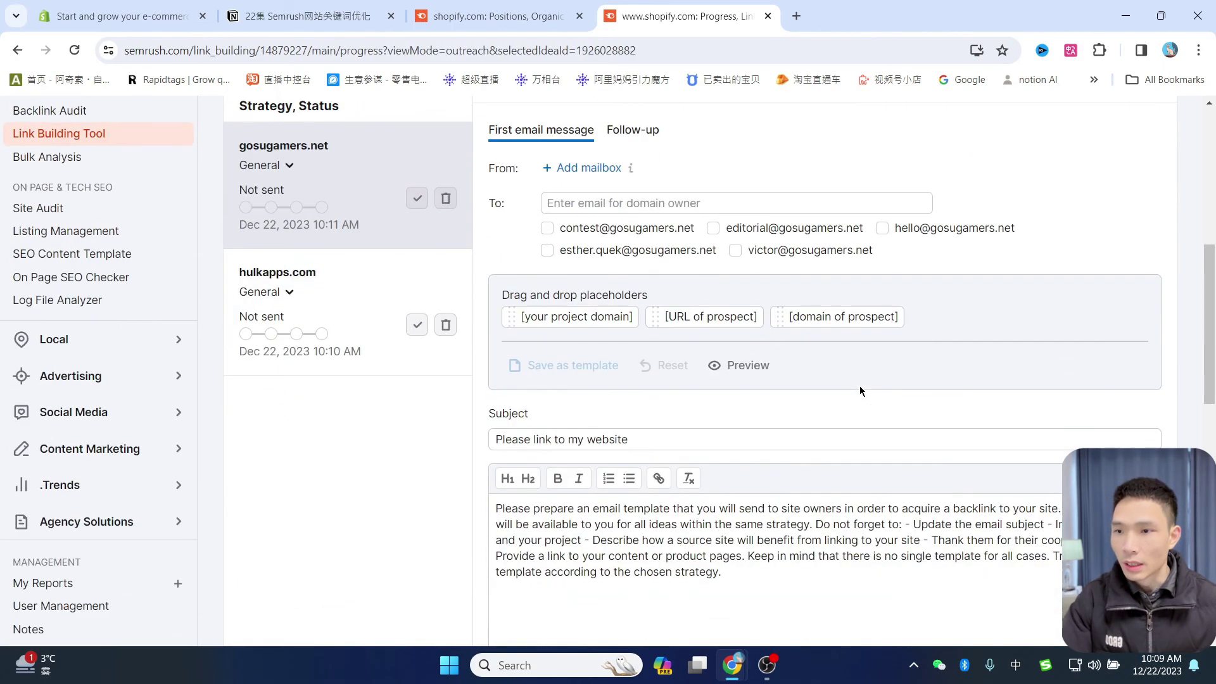
scroll(860, 386, "up", 2)
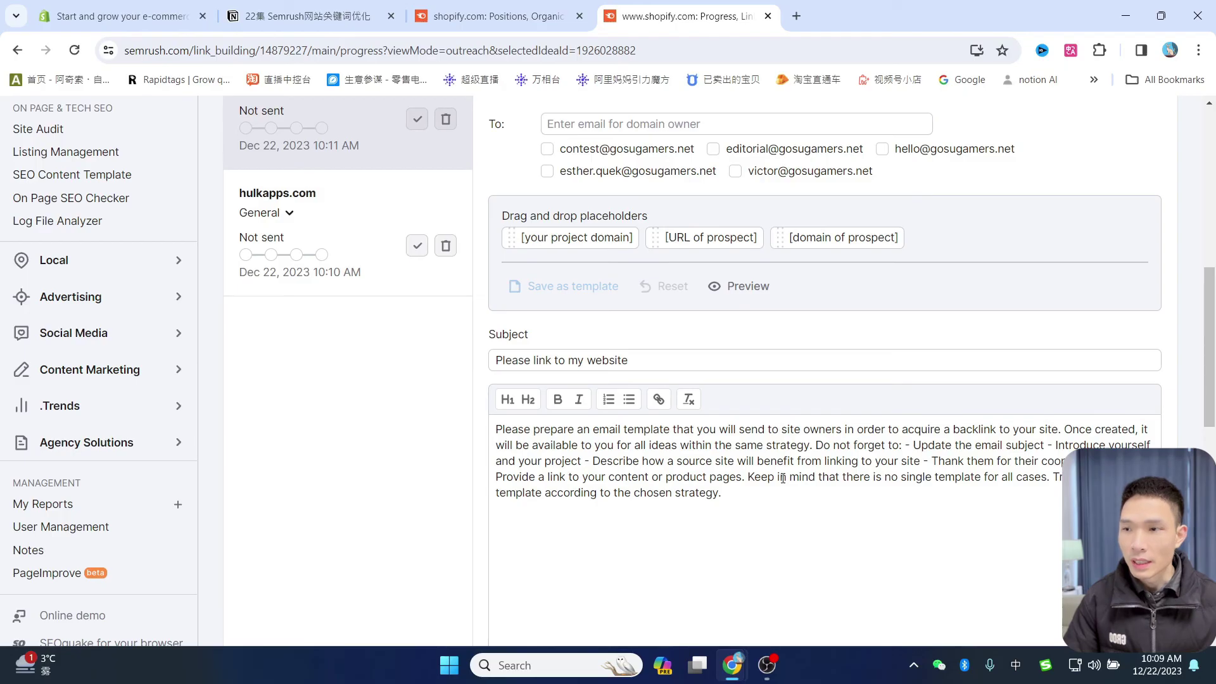
scroll(926, 445, "up", 3)
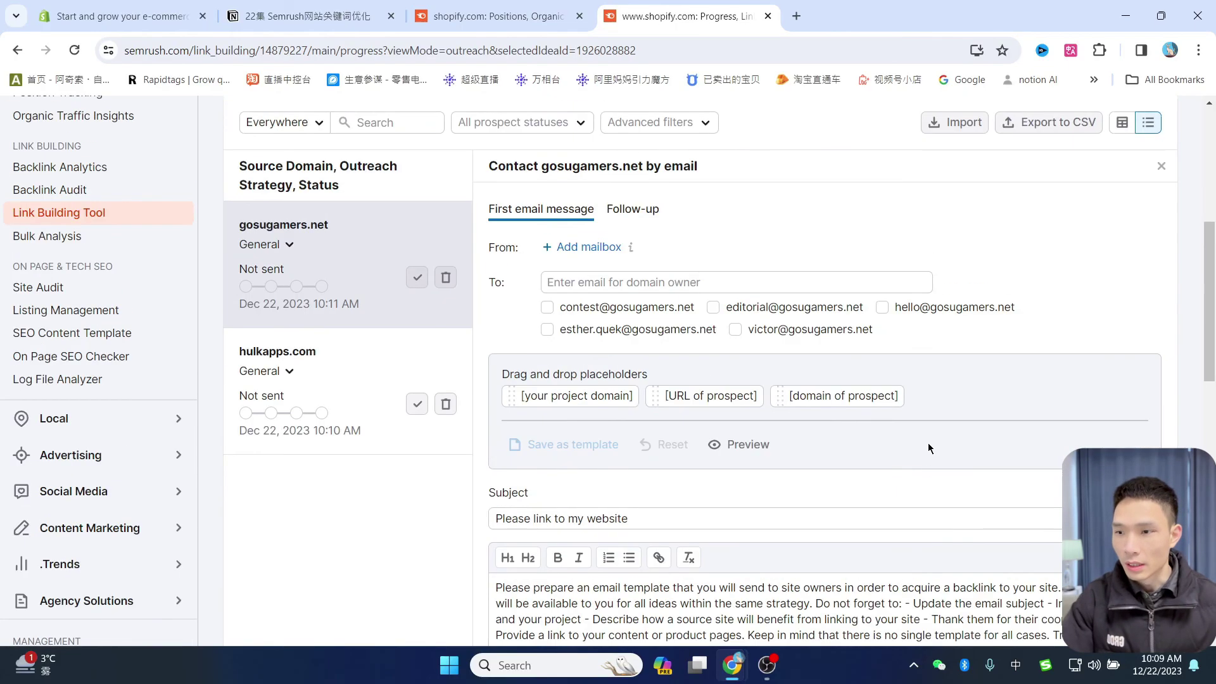
scroll(928, 442, "down", 6)
left_click(611, 540)
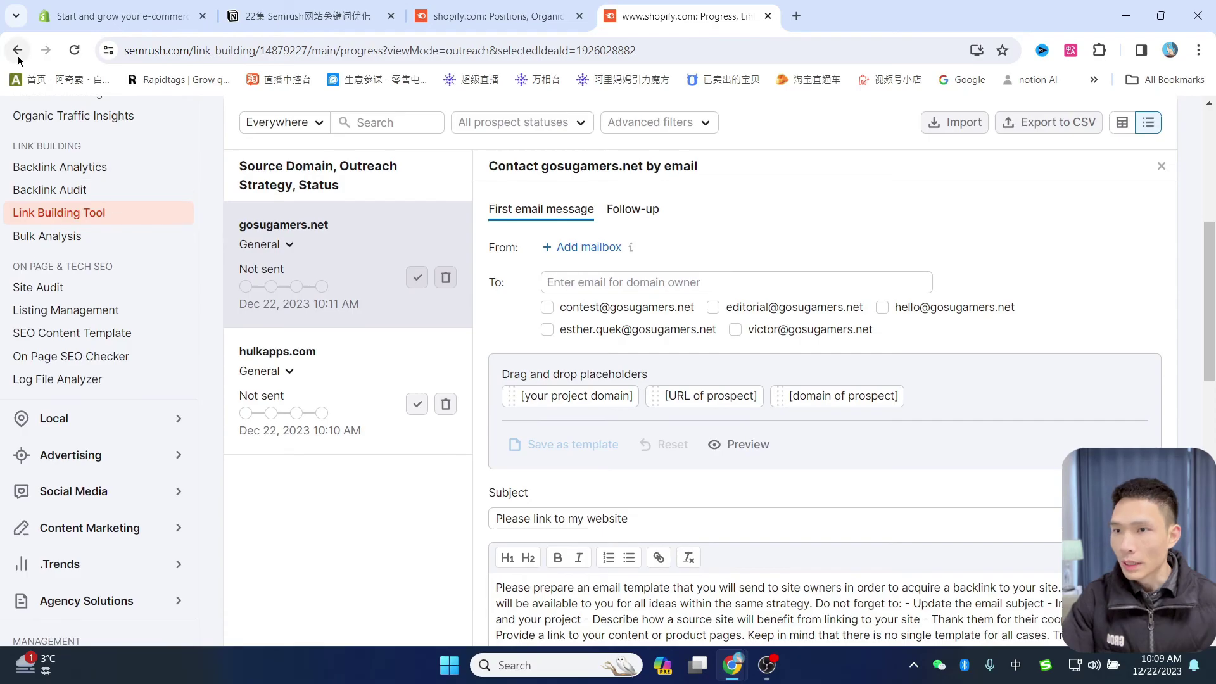
Return to the in-progress domain list and review the contact options and outreach statistics.
left_click(18, 52)
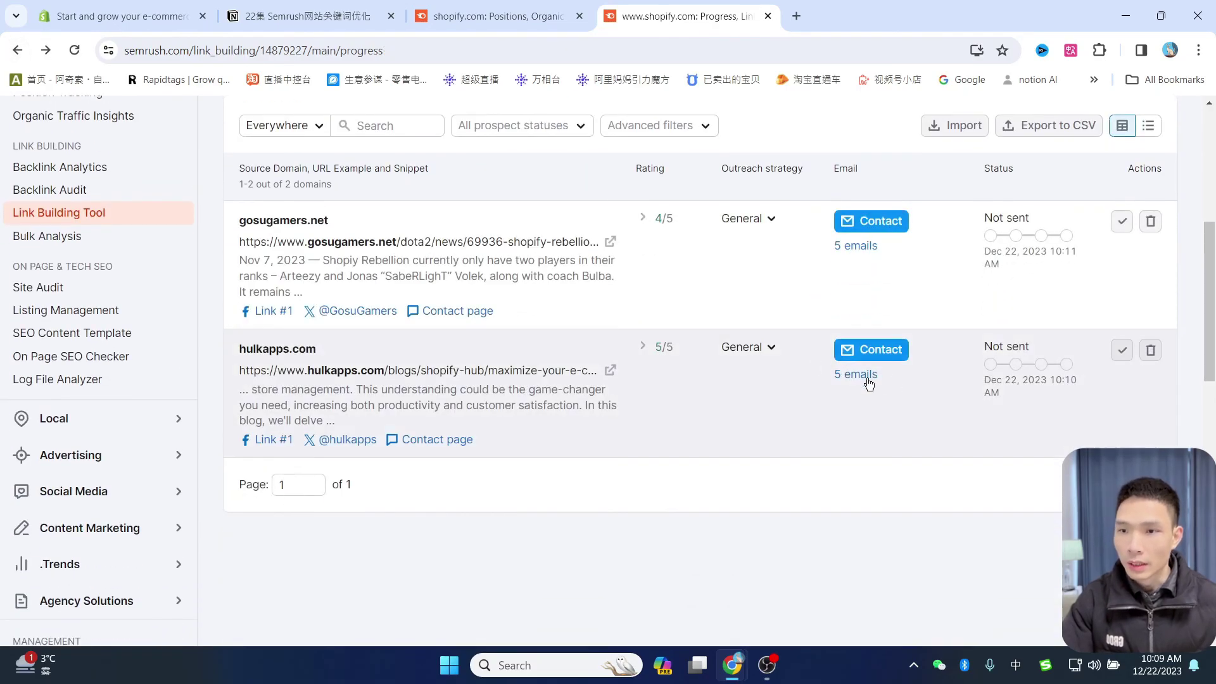
scroll(852, 263, "up", 2)
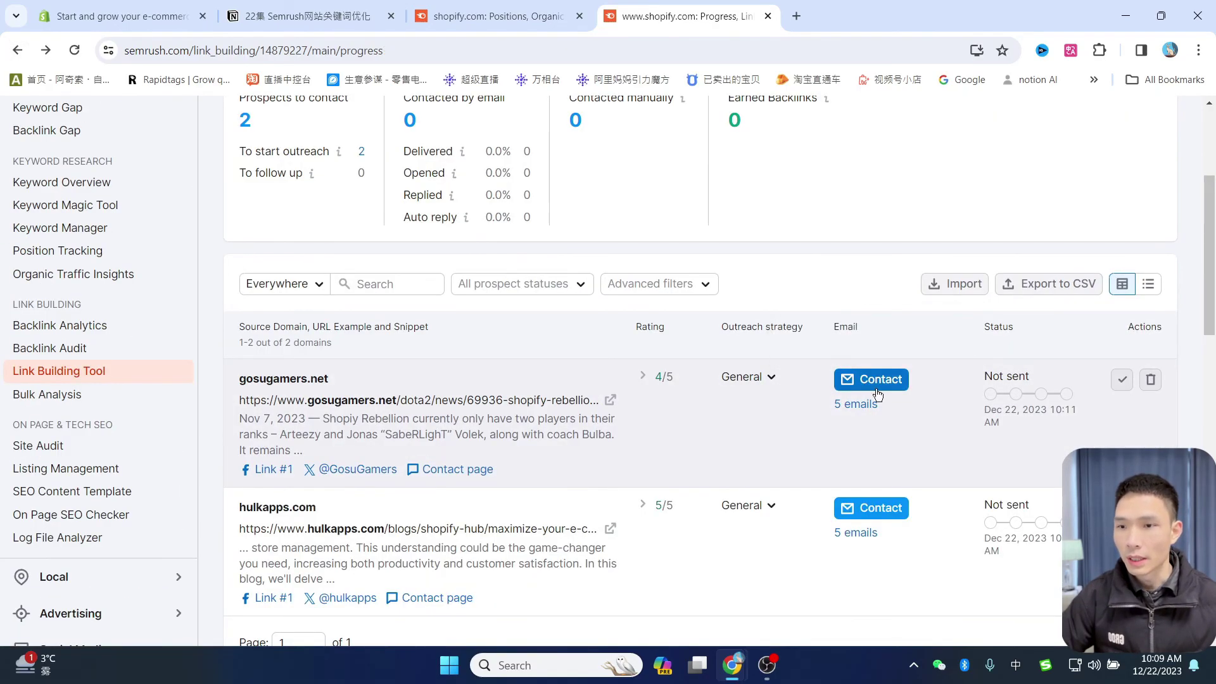
scroll(874, 388, "down", 1)
scroll(870, 382, "up", 3)
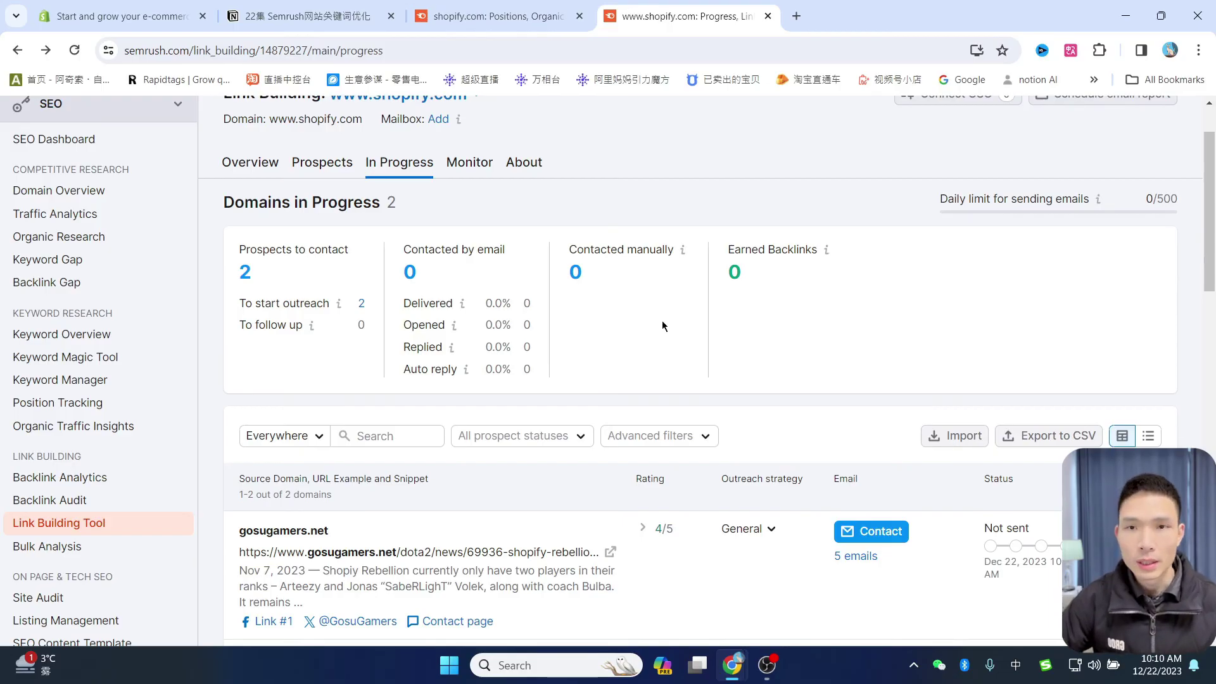
scroll(141, 268, "up", 2)
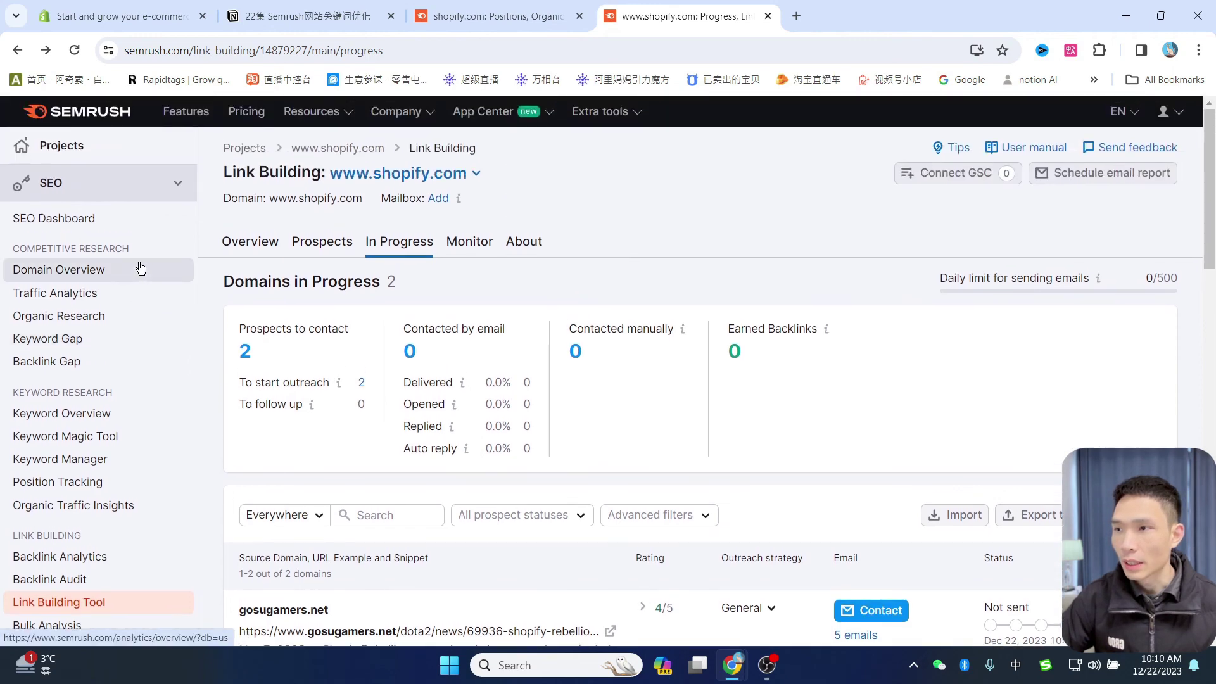
scroll(141, 268, "down", 3)
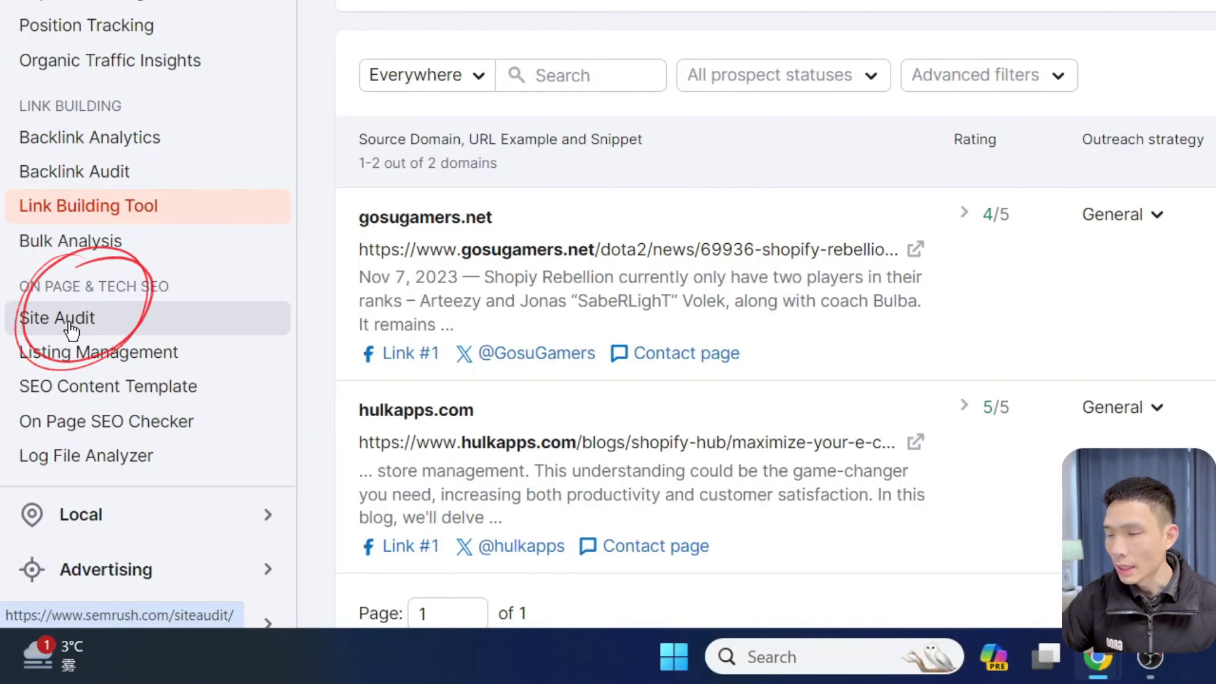
left_click(46, 445)
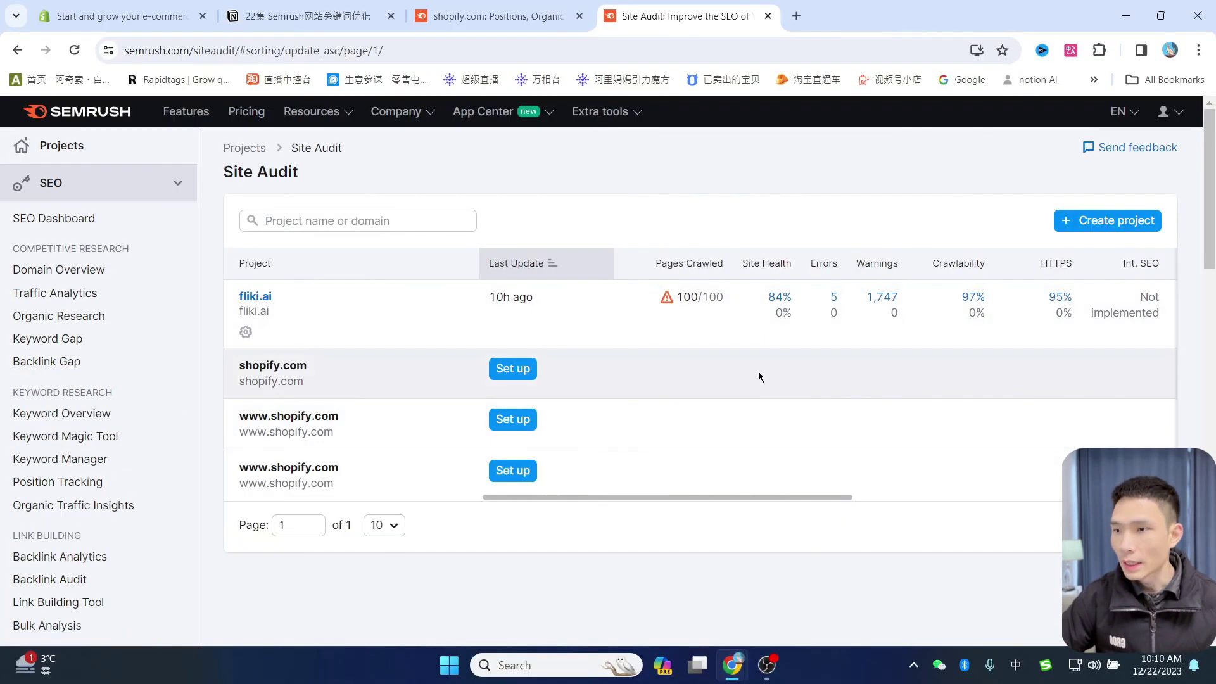
left_click(1098, 225)
left_click(196, 29)
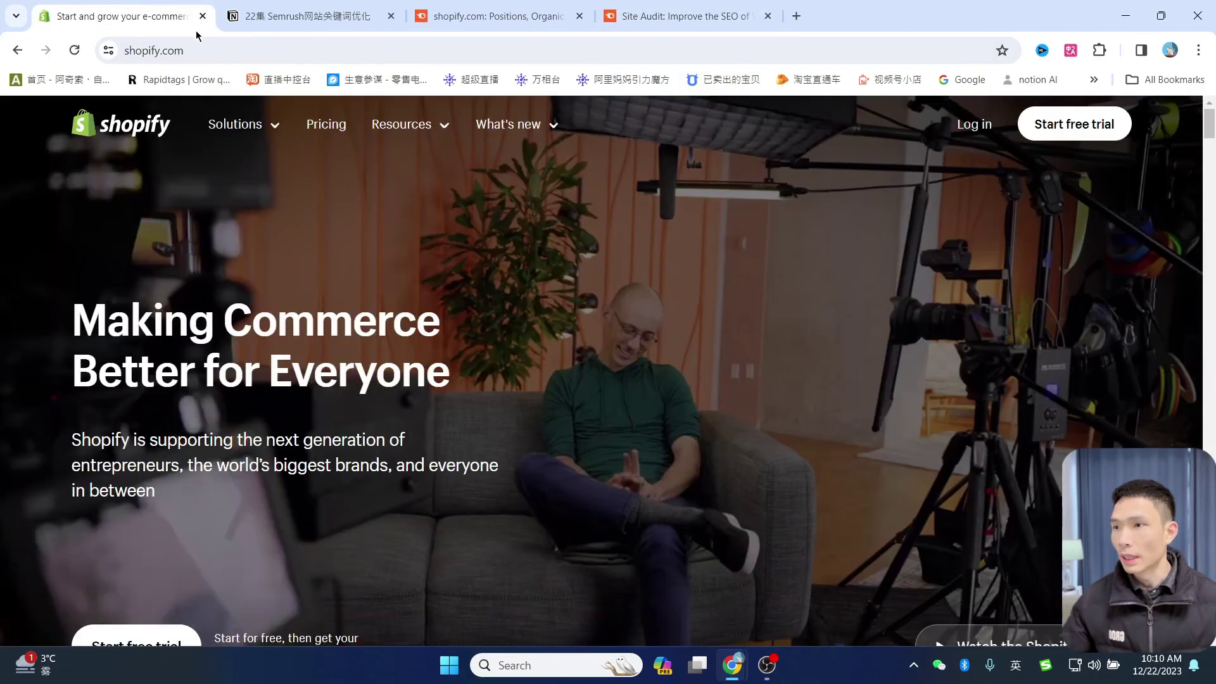
left_click(221, 51)
key("ctrl+c")
left_click(630, 5)
key("ctrl+v")
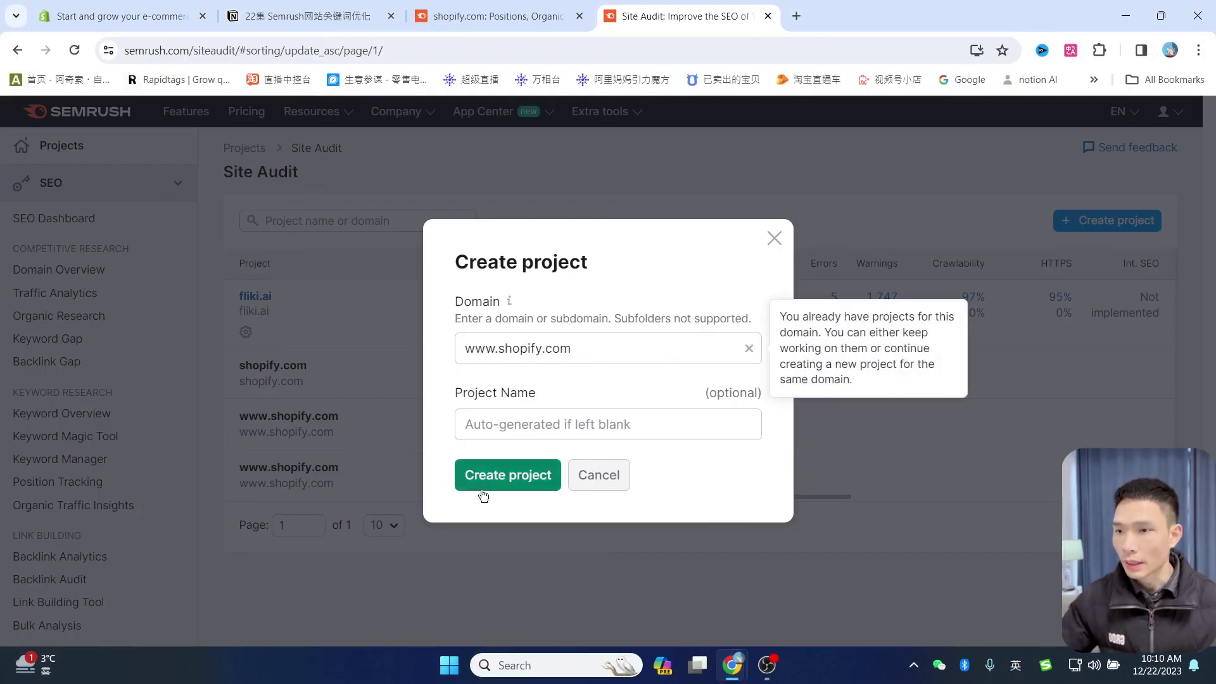
left_click(520, 479)
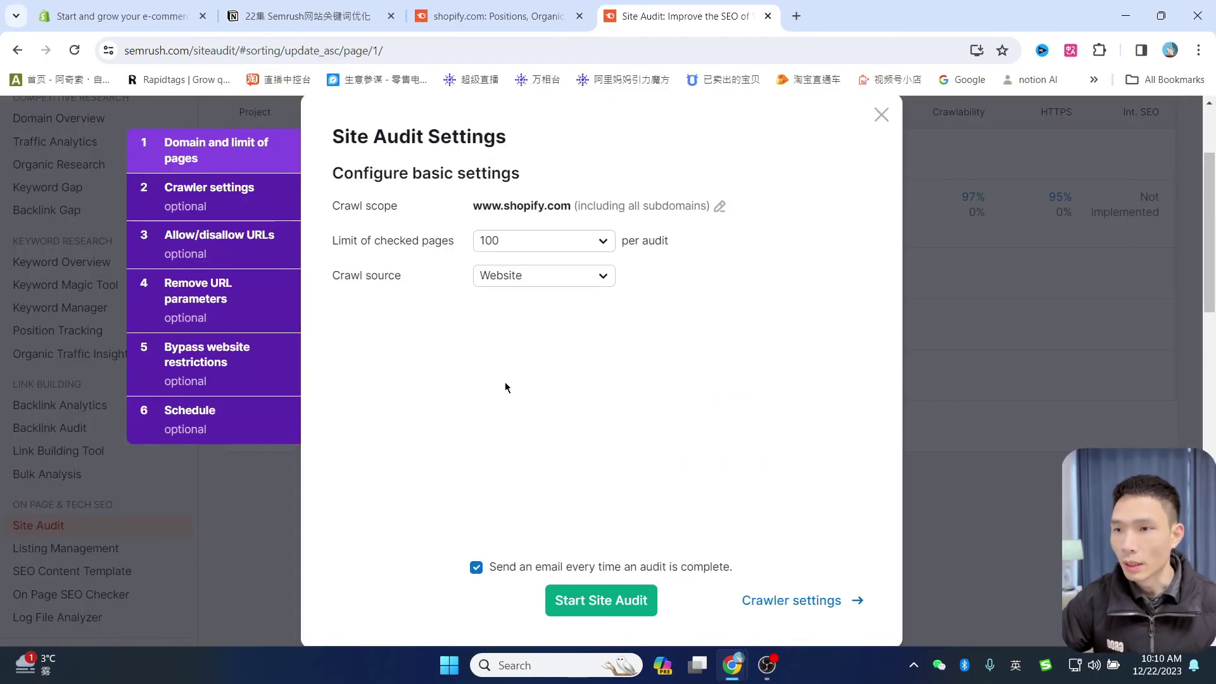
left_click(797, 16)
left_click(950, 78)
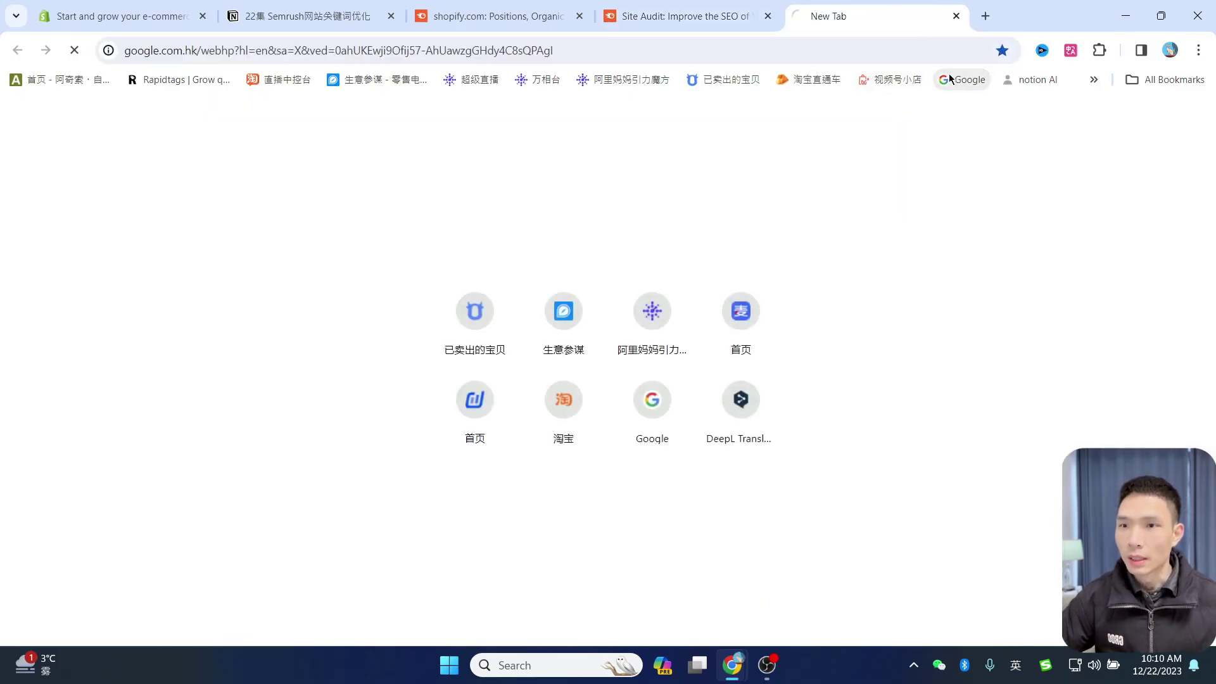
type("site:")
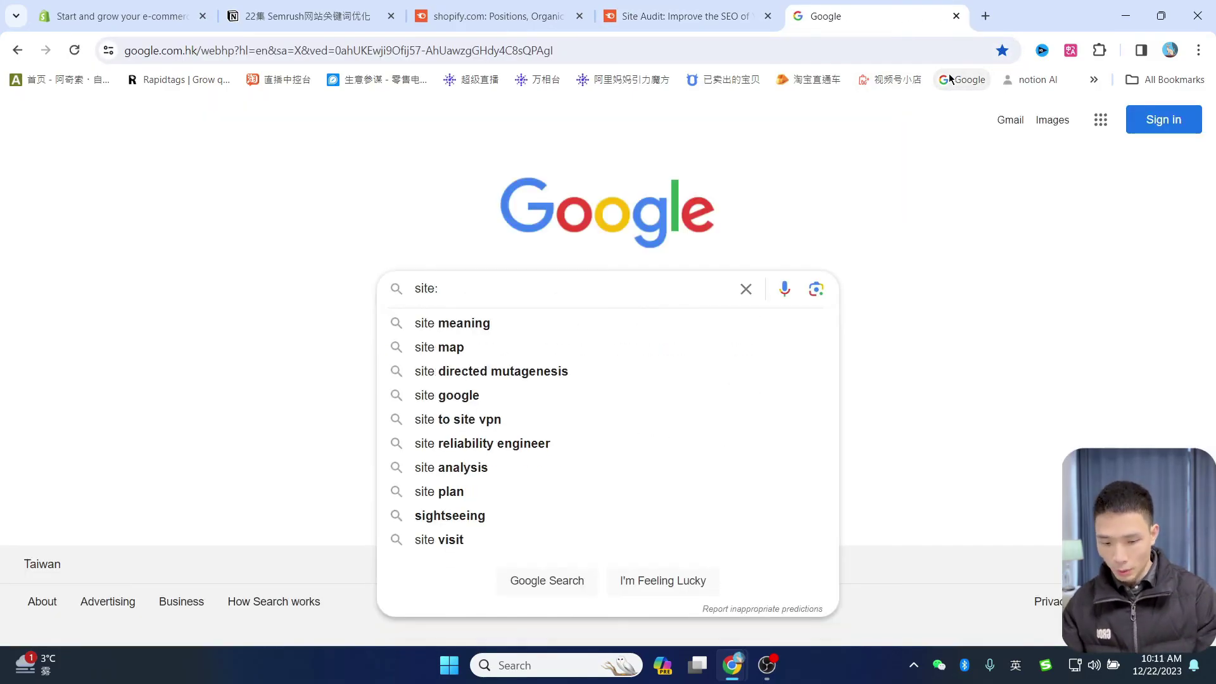
key("ctrl+v")
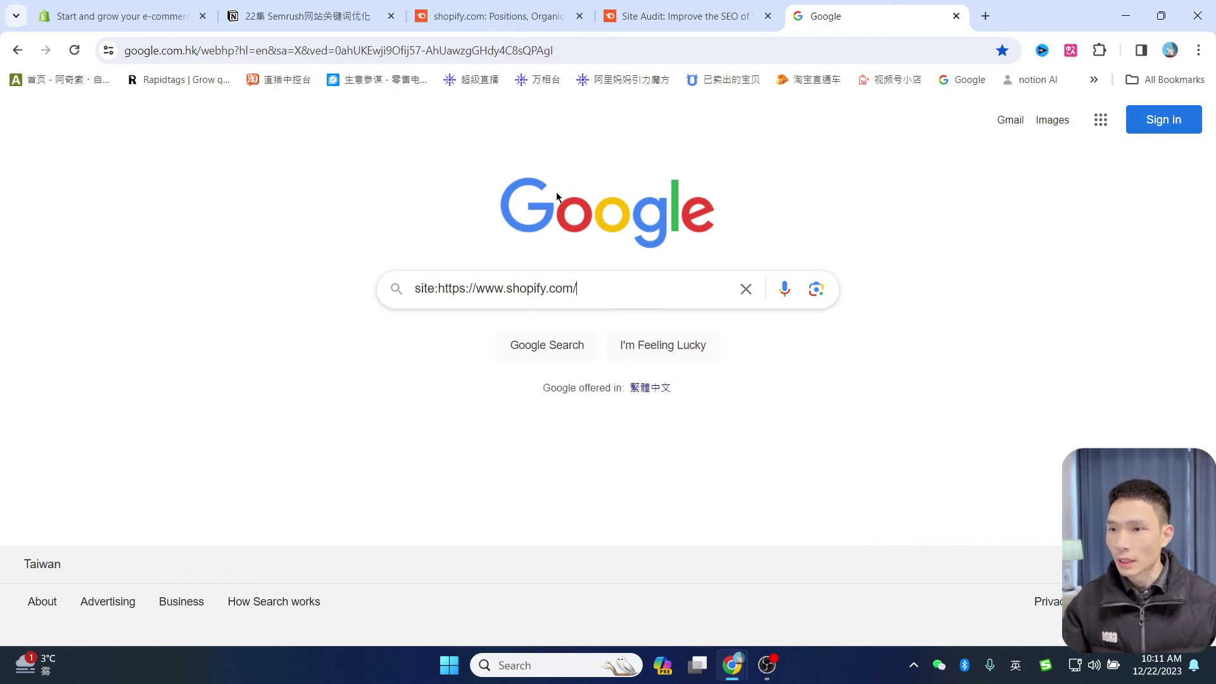
key("Return")
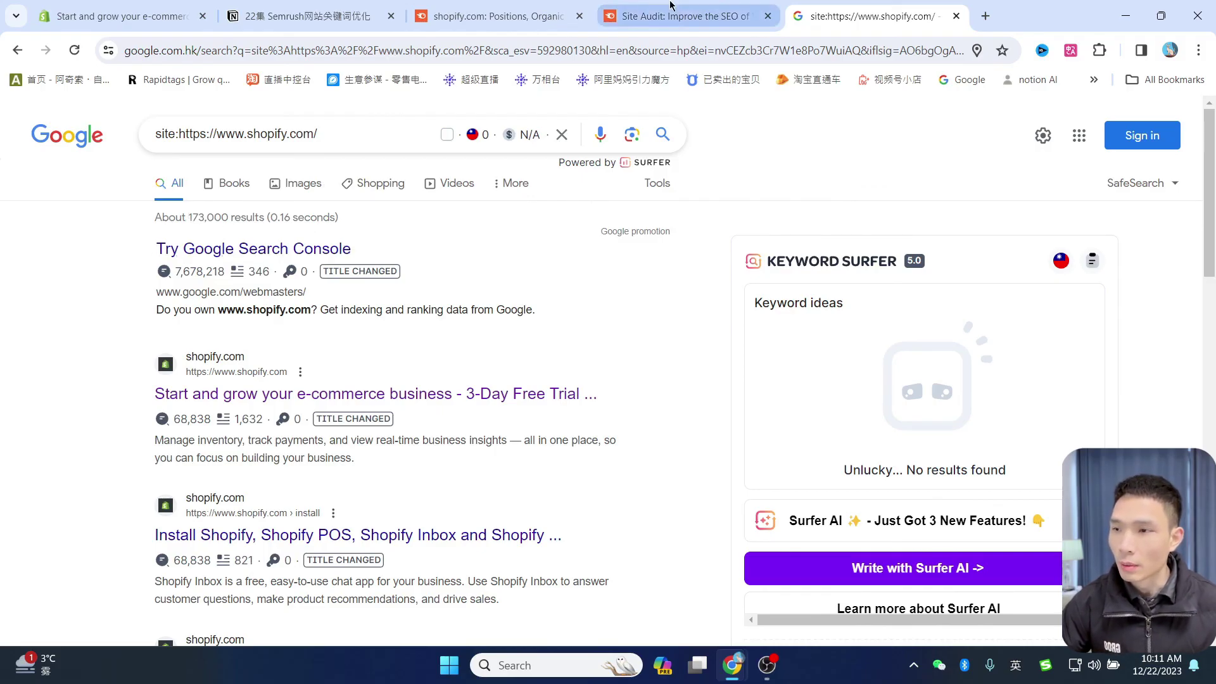
left_click(708, 14)
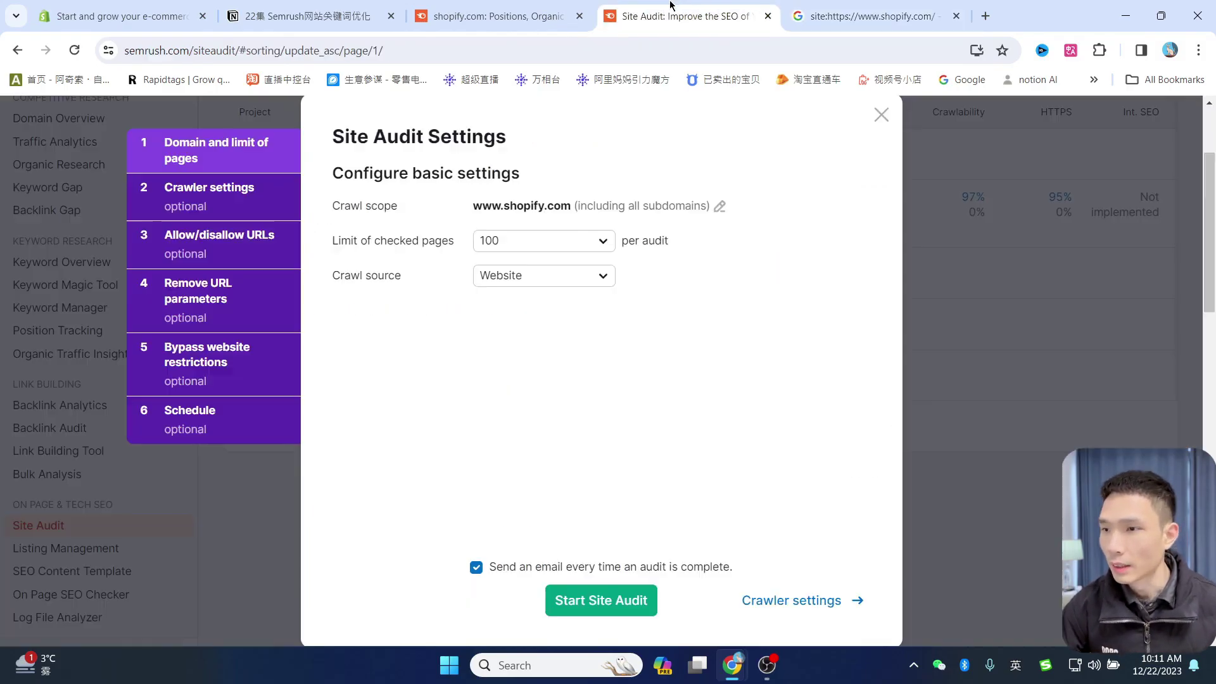
left_click(516, 241)
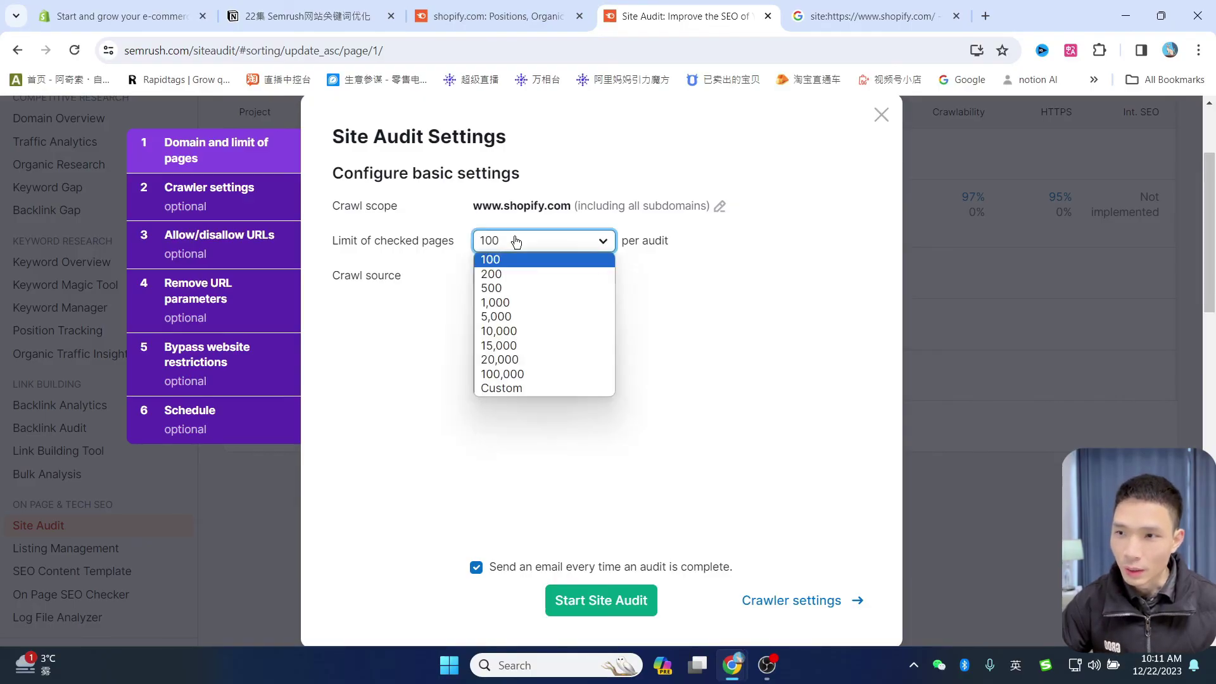
left_click(515, 389)
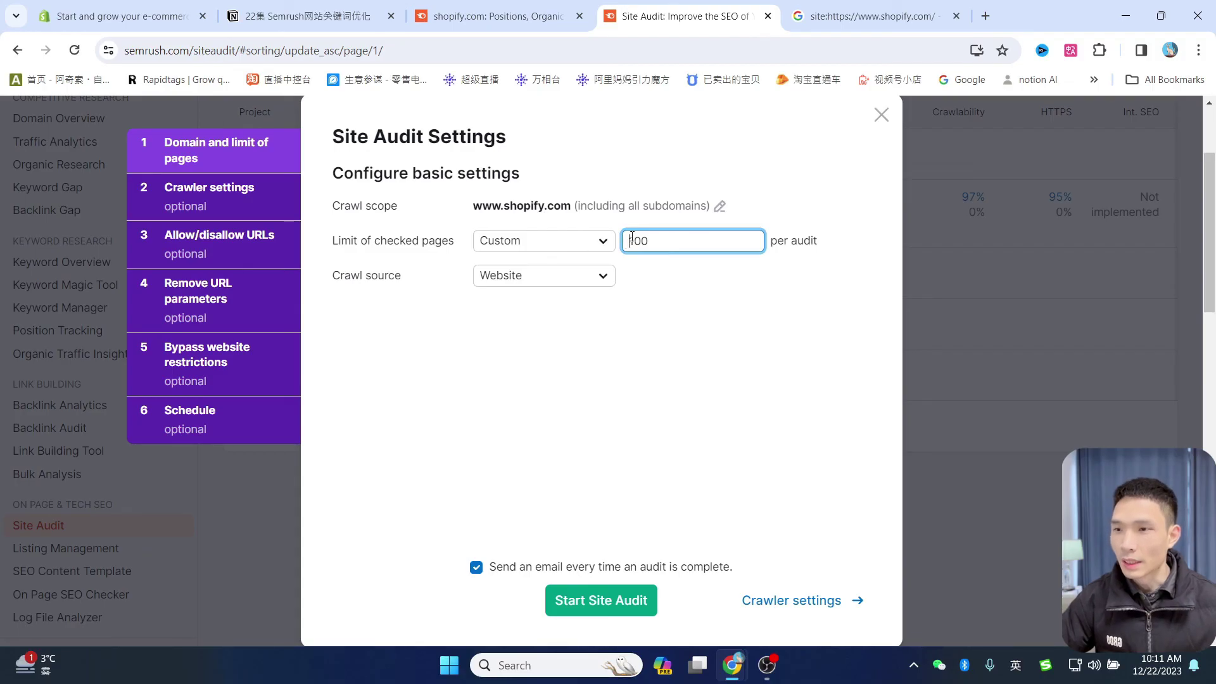
left_click(604, 242)
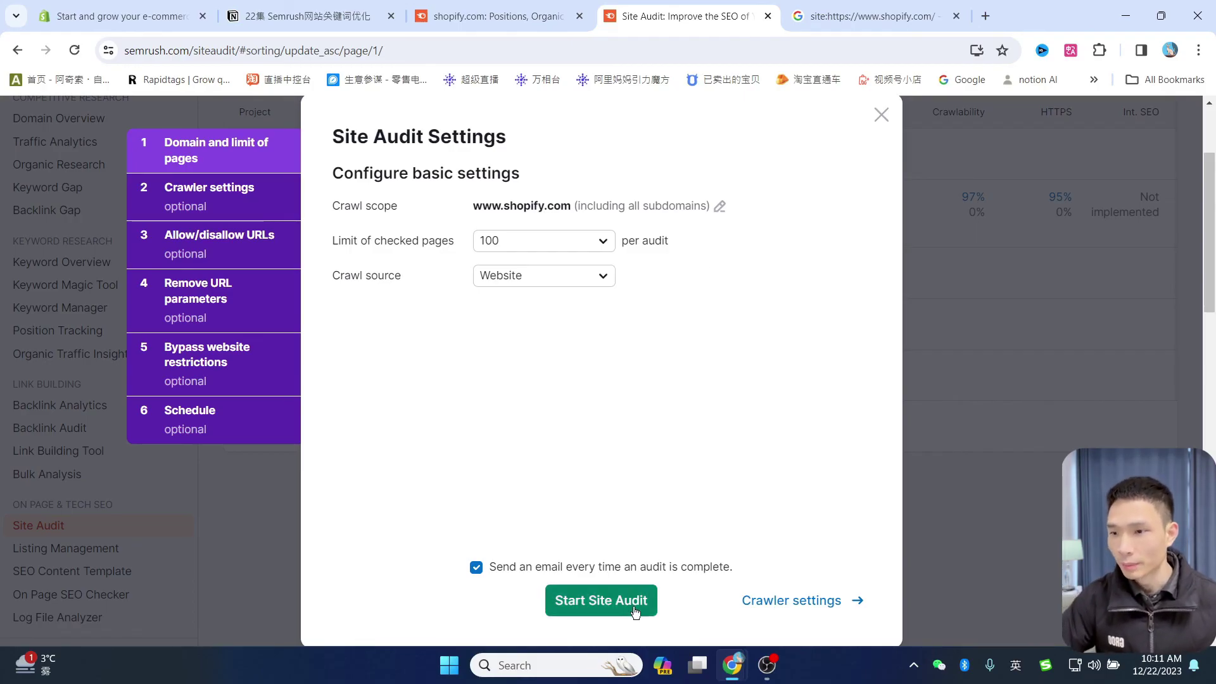
left_click(594, 607)
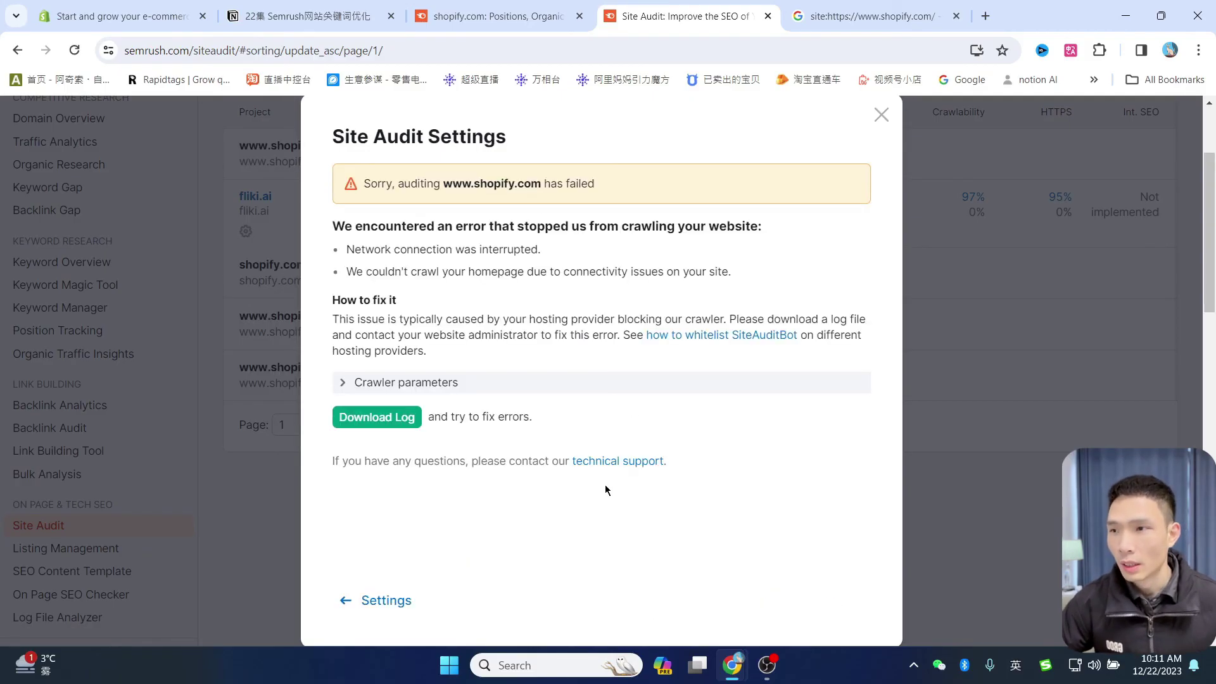
left_click(880, 114)
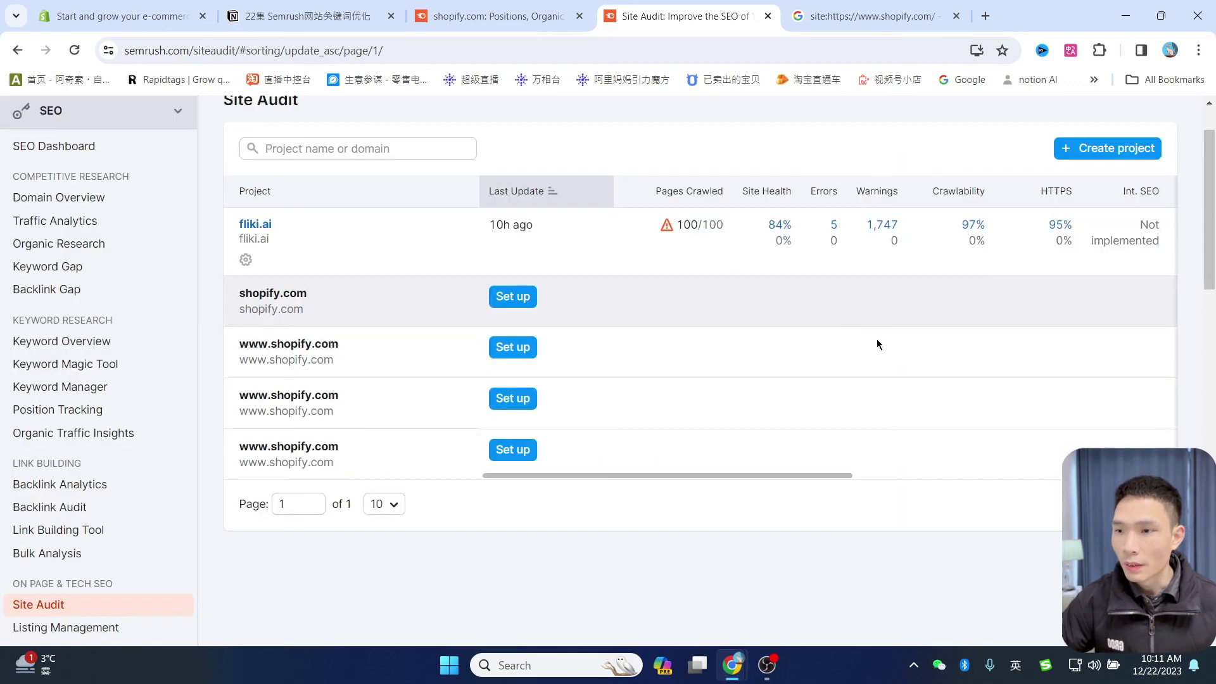
Open the existing fliki.ai site audit and examine its list of errors.
scroll(905, 358, "up", 2)
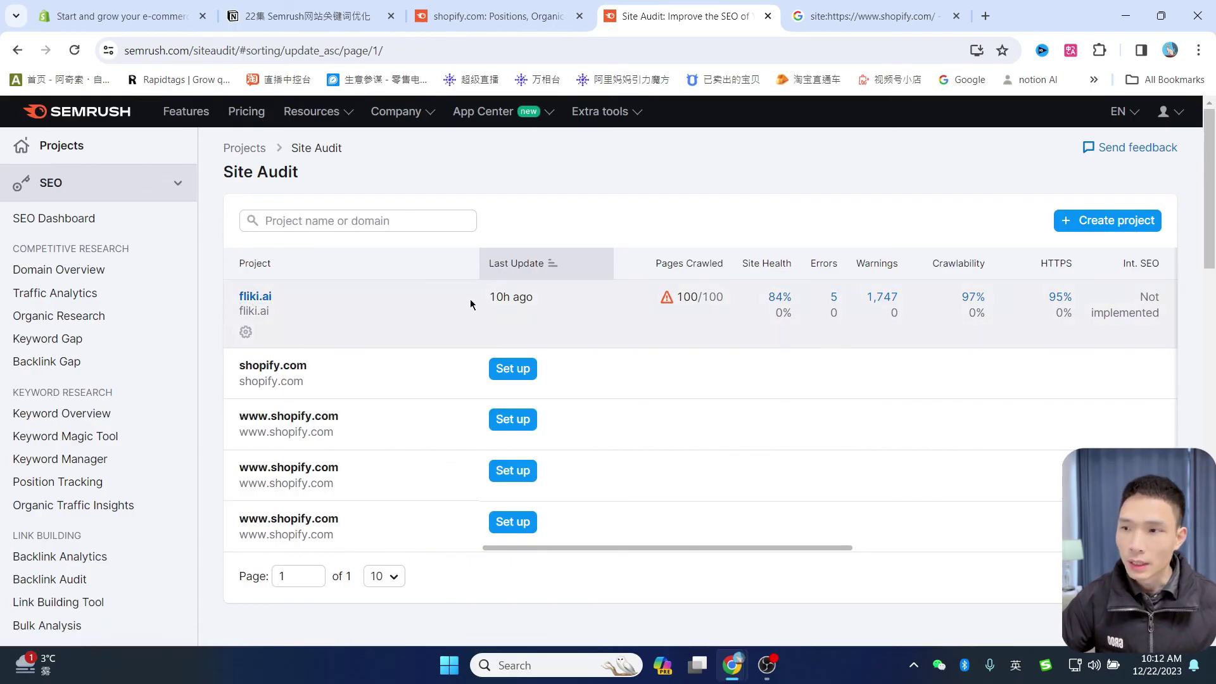
left_click(259, 297)
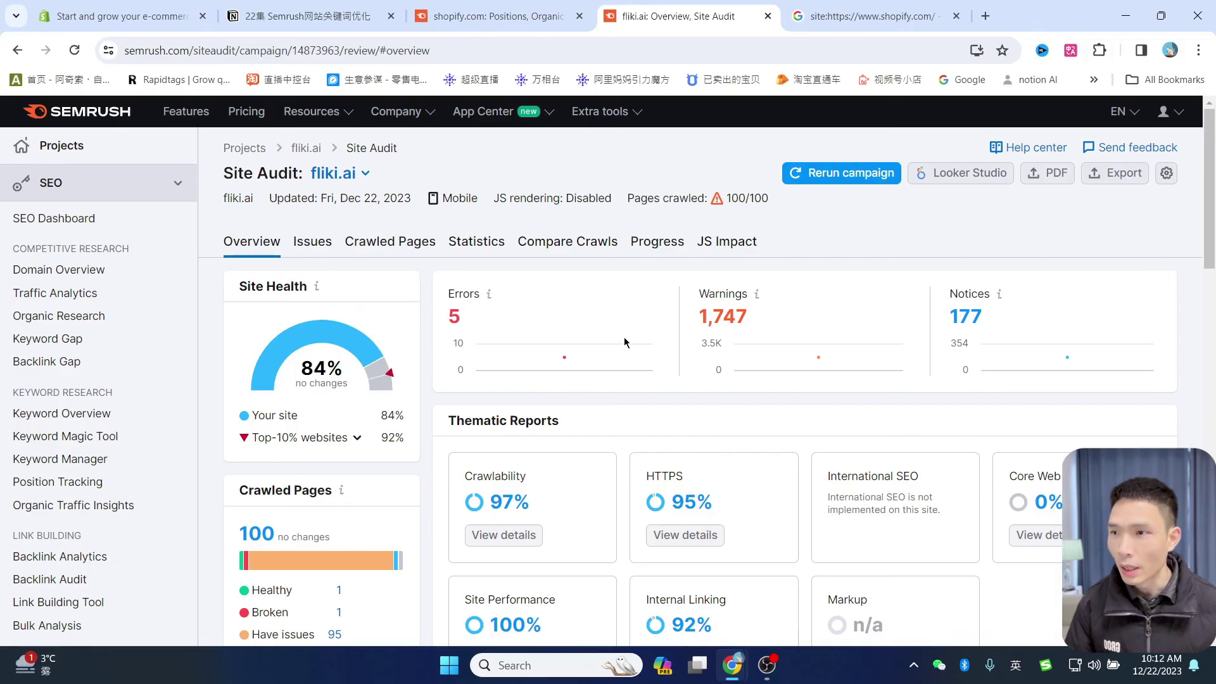
left_click(456, 317)
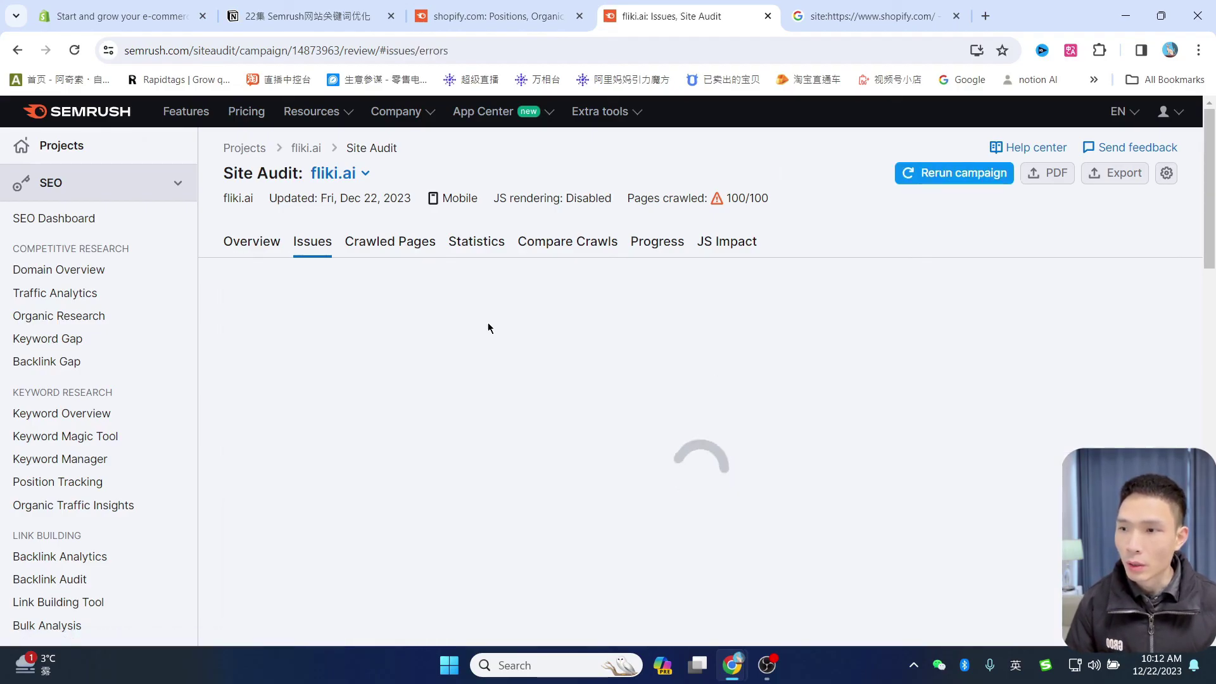
scroll(731, 382, "down", 1)
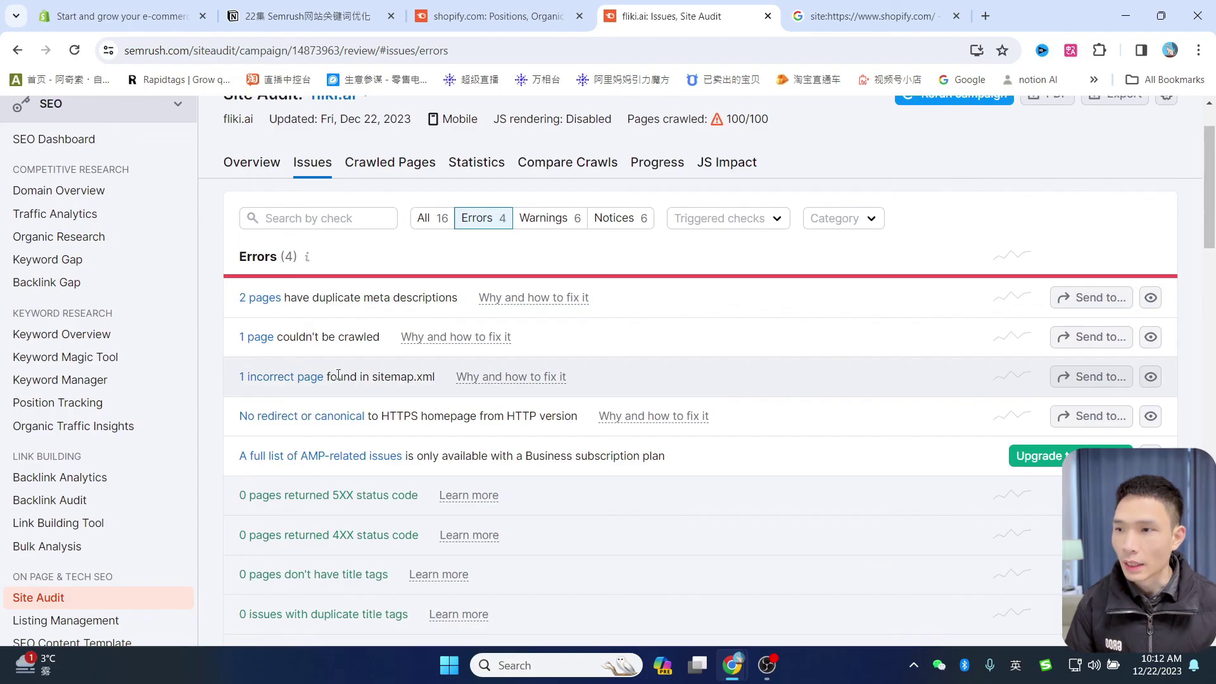
scroll(339, 373, "up", 1)
Switch the Semrush interface language to Chinese (中文) and bring the translated error list into view.
mouse_move(1131, 113)
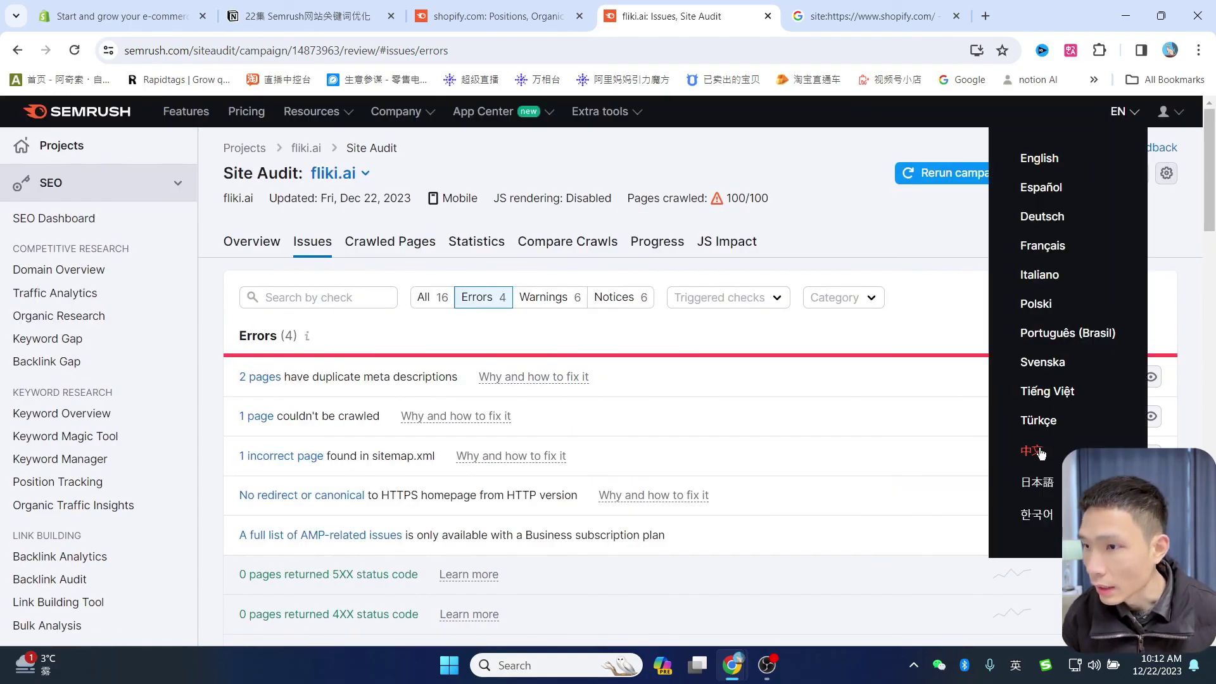
left_click(1013, 359)
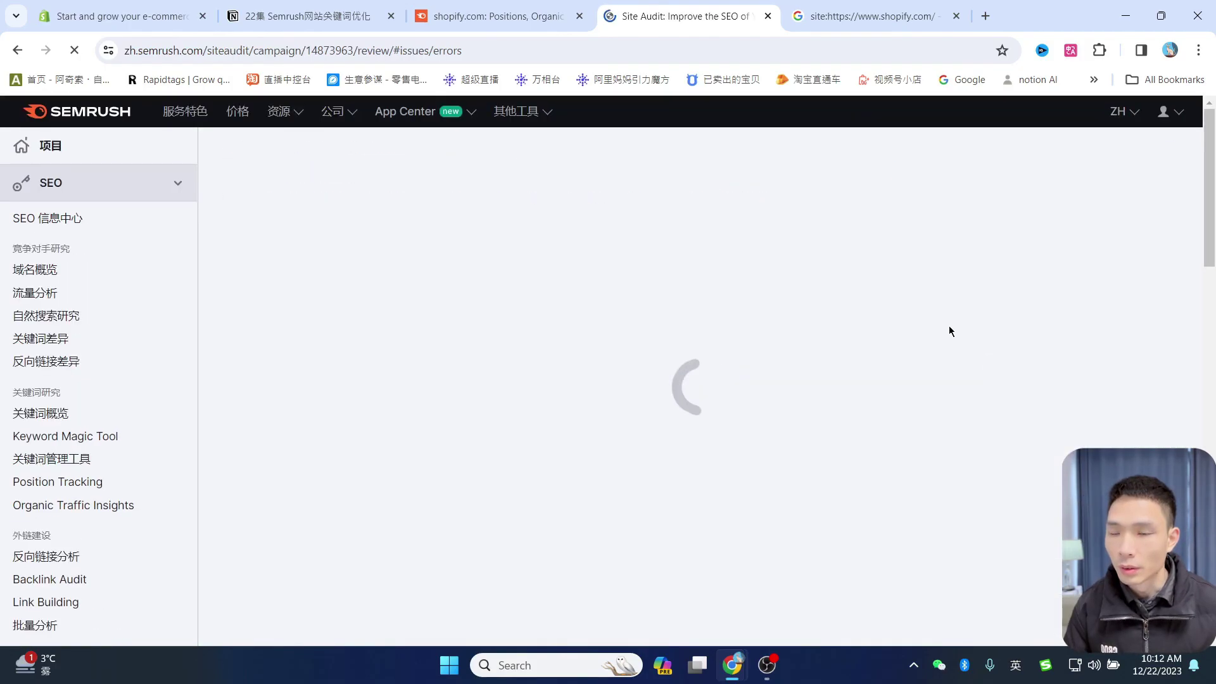
scroll(283, 350, "down", 1)
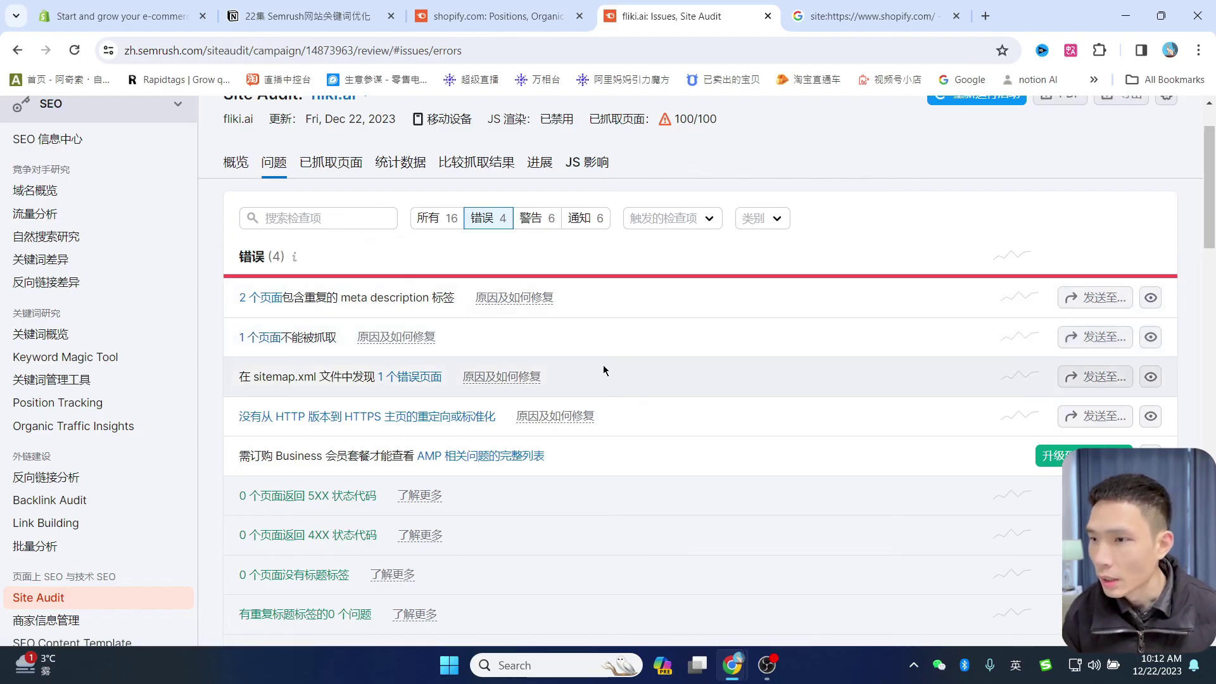
Examine the details of the incorrect page error in sitemap.xml and return to the fliki.ai audit overview.
mouse_move(529, 306)
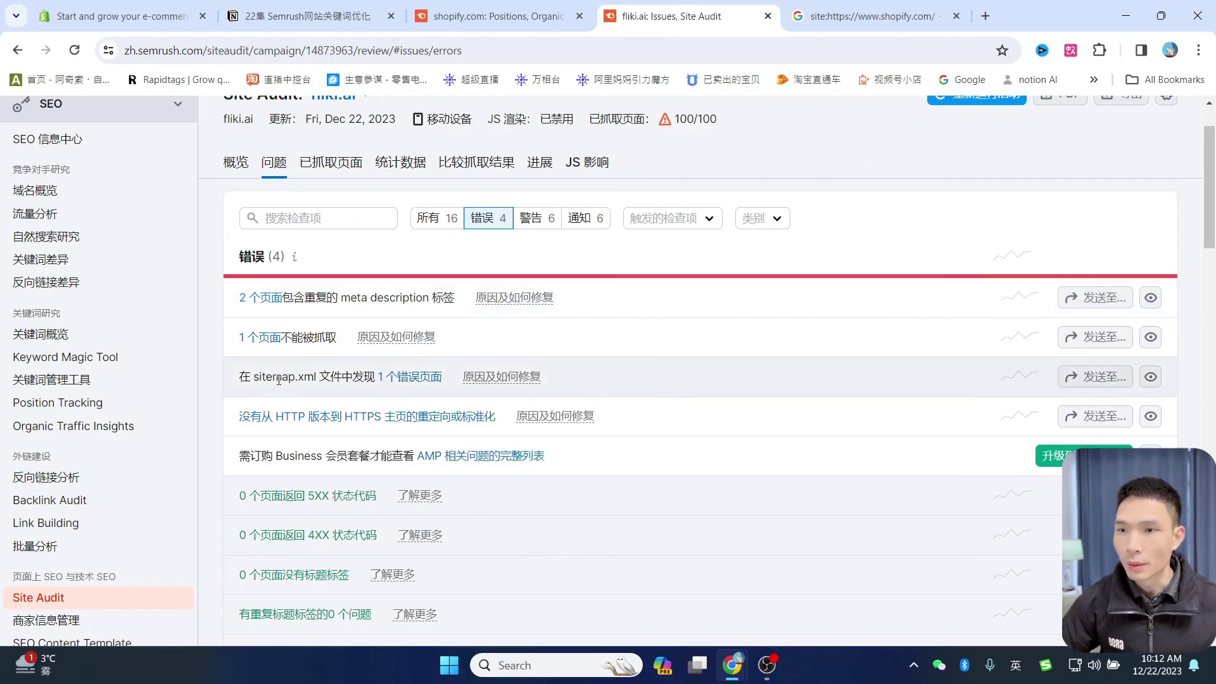
left_click(412, 380)
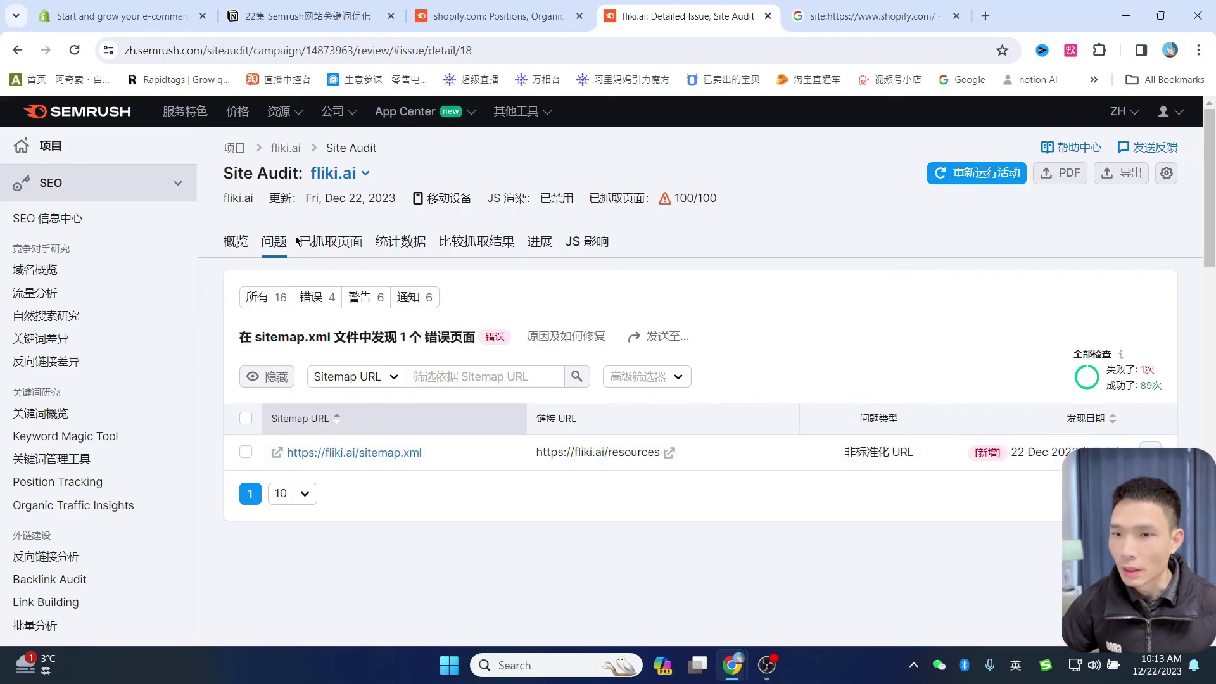
left_click(238, 246)
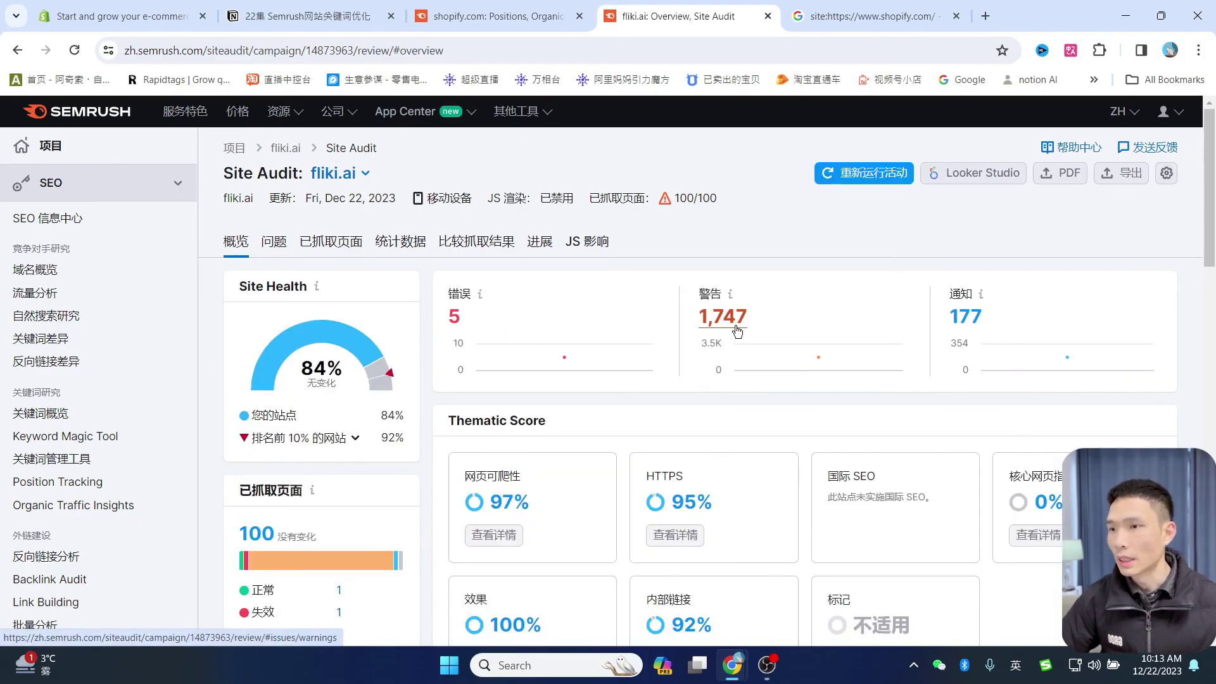
Open the warnings (警告) of the fliki.ai site audit and examine the list of warning issues.
left_click(734, 328)
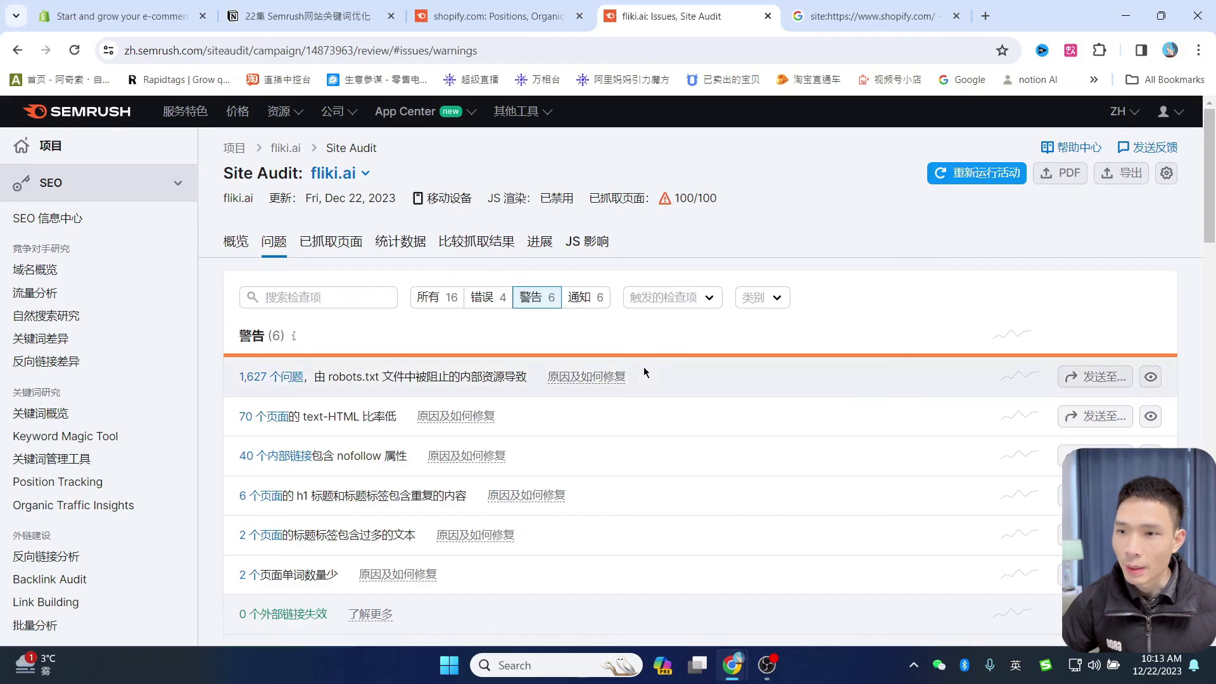
scroll(544, 380, "down", 1)
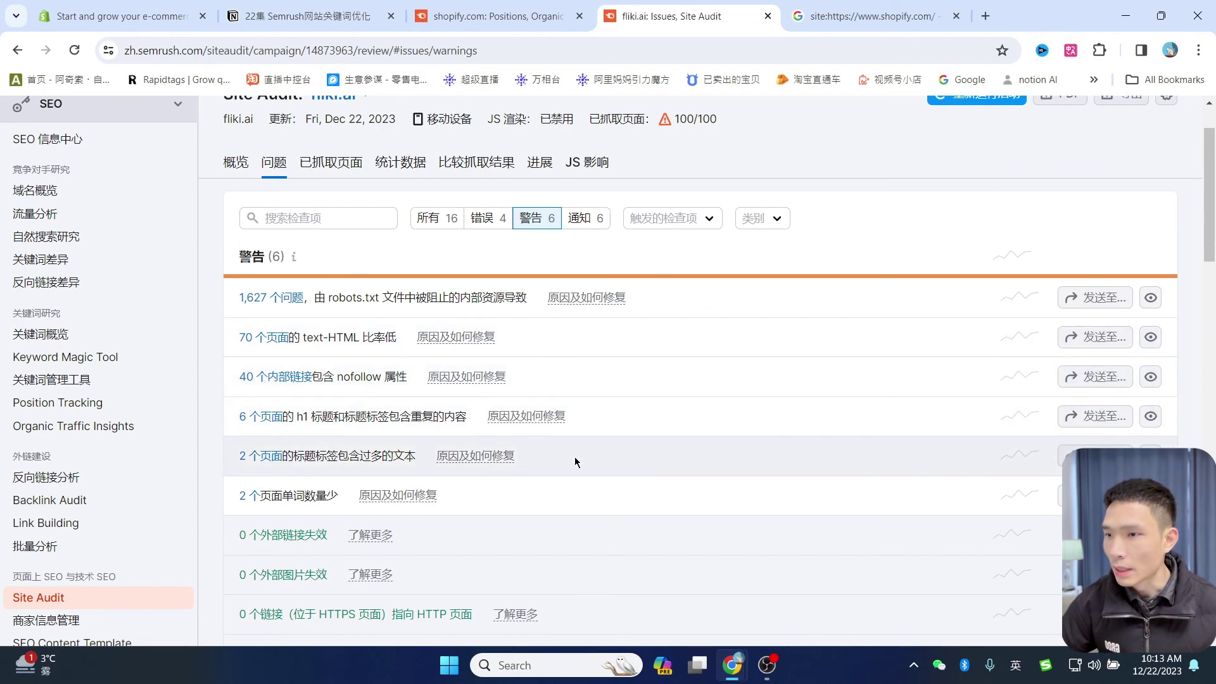
scroll(569, 456, "down", 5)
scroll(555, 456, "up", 6)
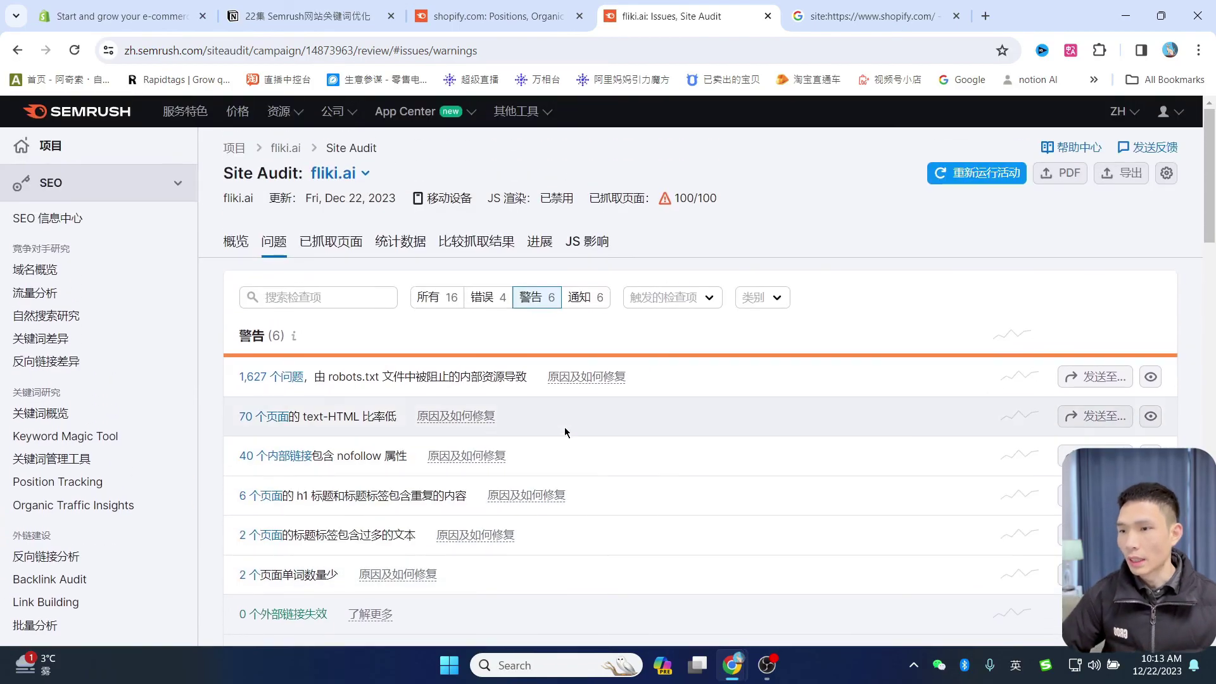
Return to the fliki.ai audit overview (概览) and review the thematic scores, crawled pages and top issues.
left_click(234, 242)
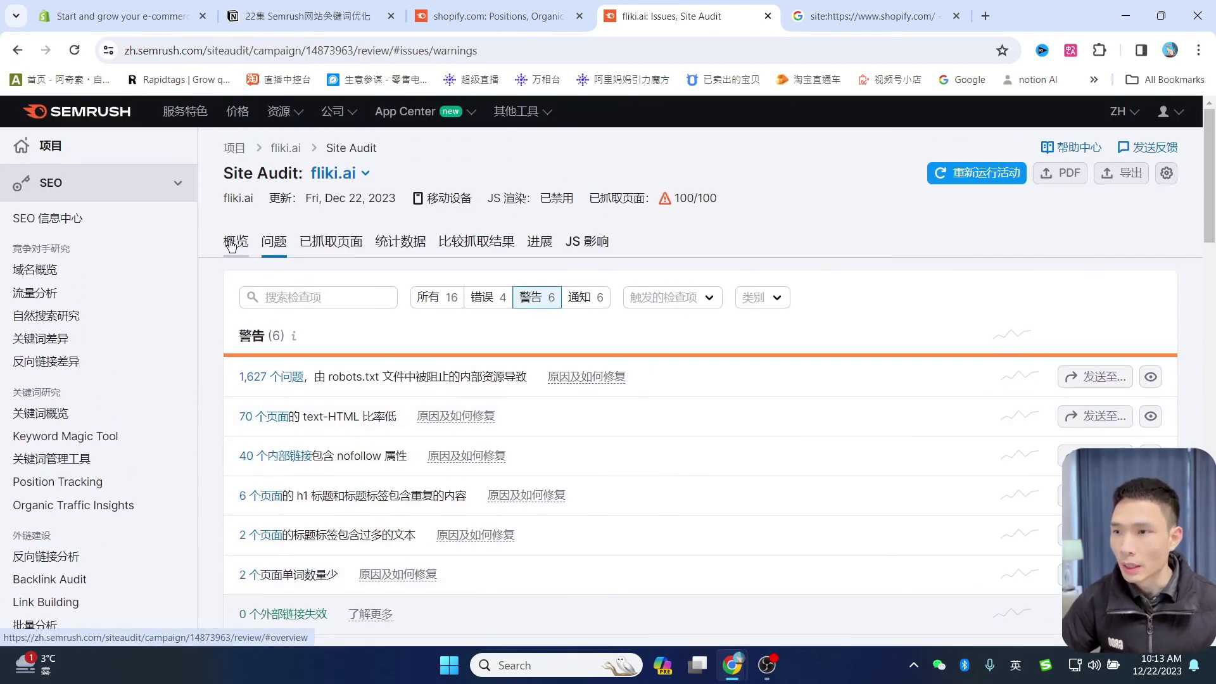
scroll(842, 411, "down", 5)
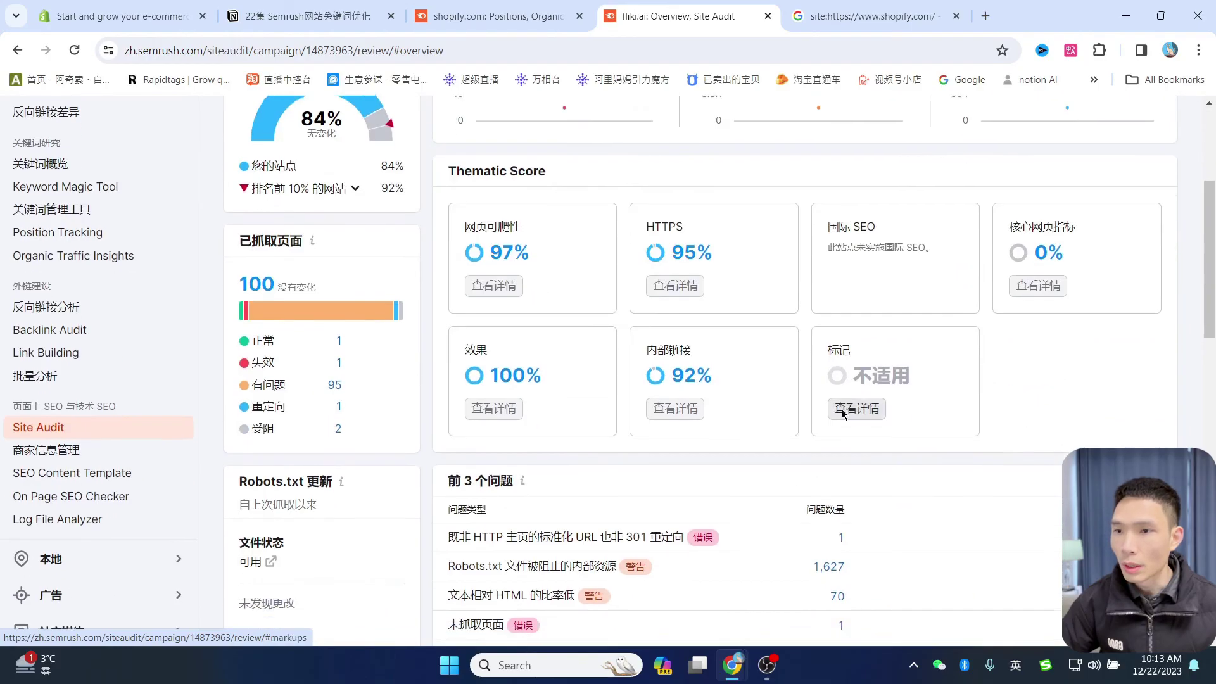
scroll(878, 507, "up", 5)
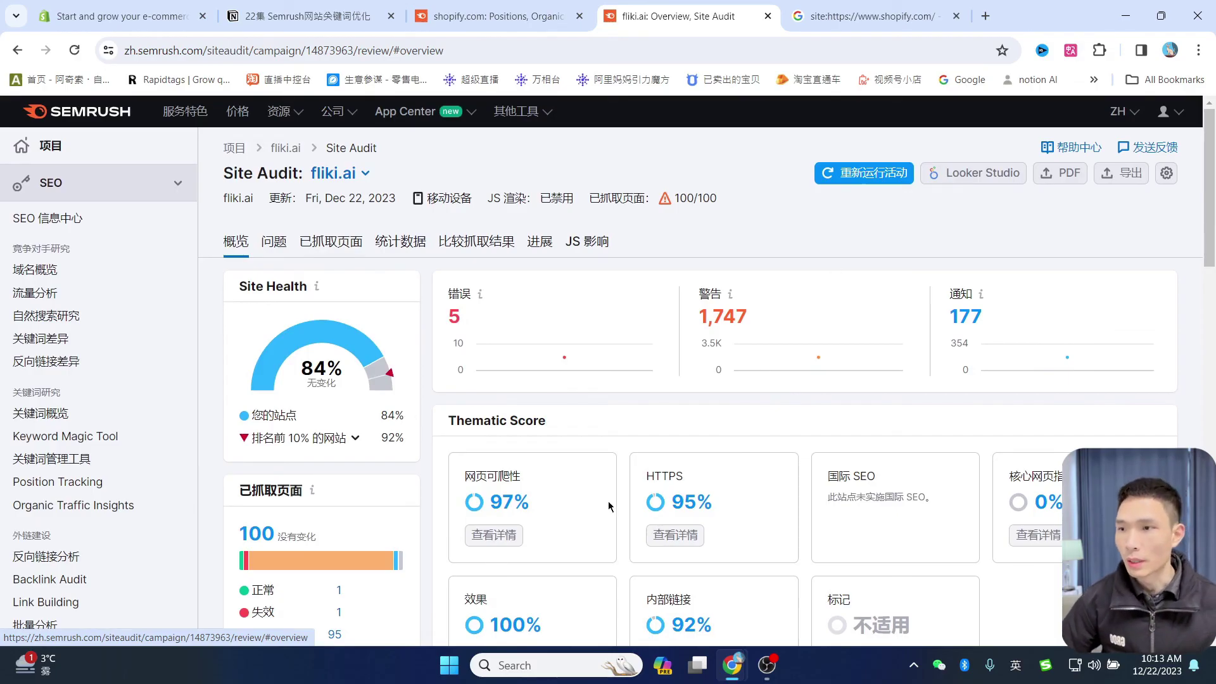
mouse_move(666, 350)
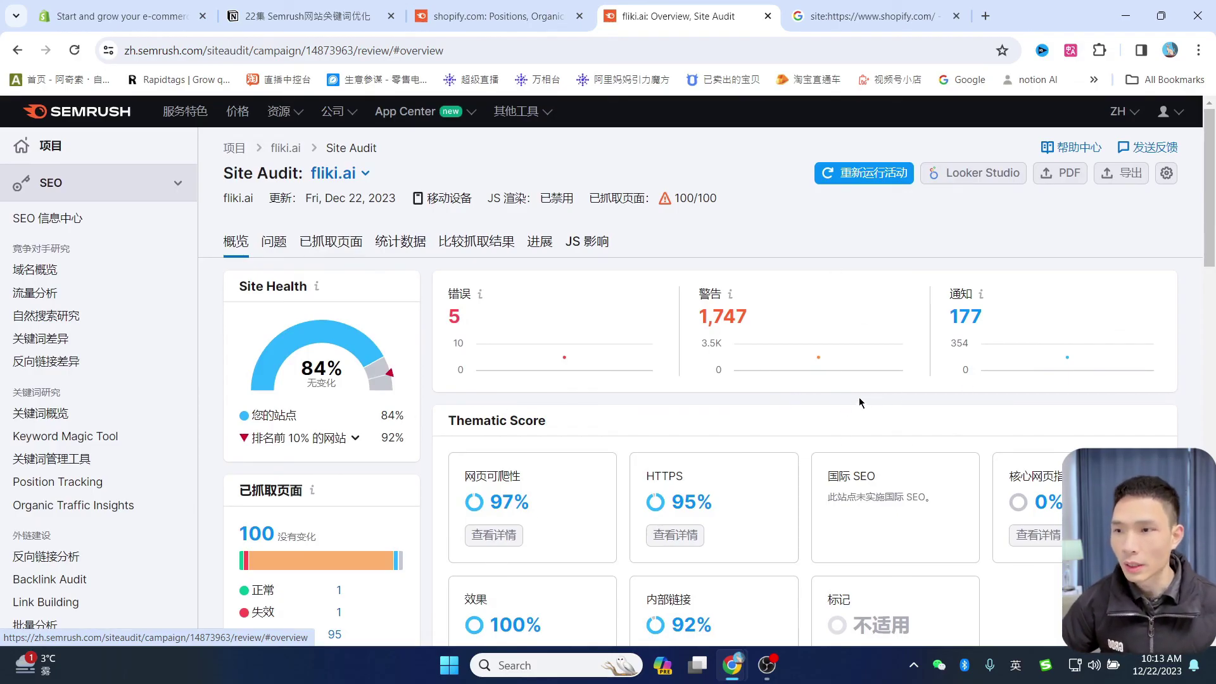